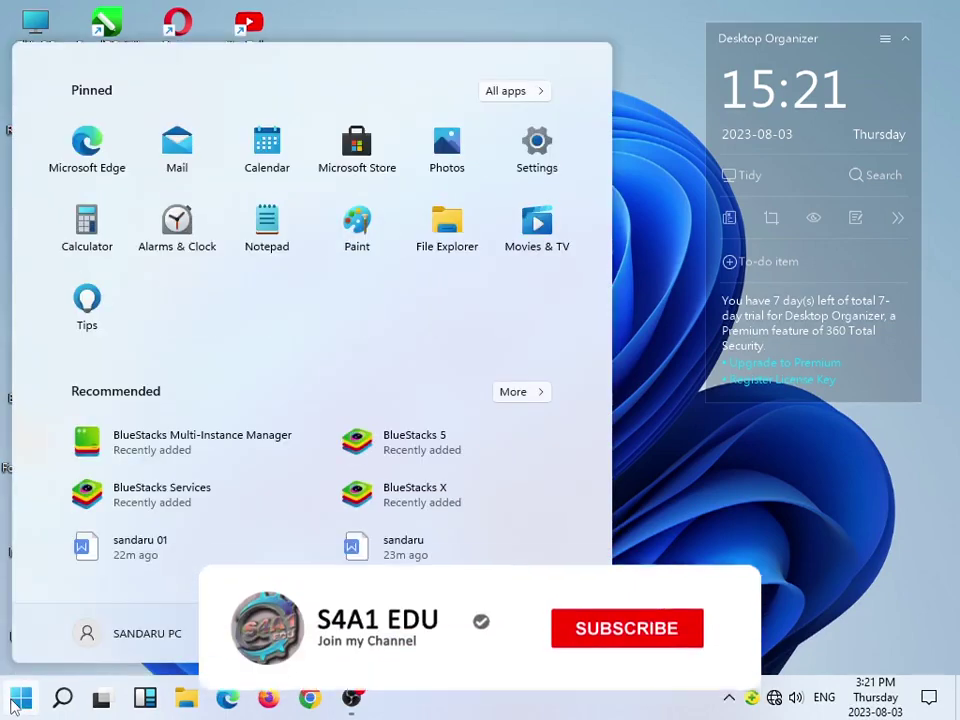
Launch Microsoft Word from the Start menu's full Recommended list.
{"action": "left_click", "coordinate": [520, 392]}
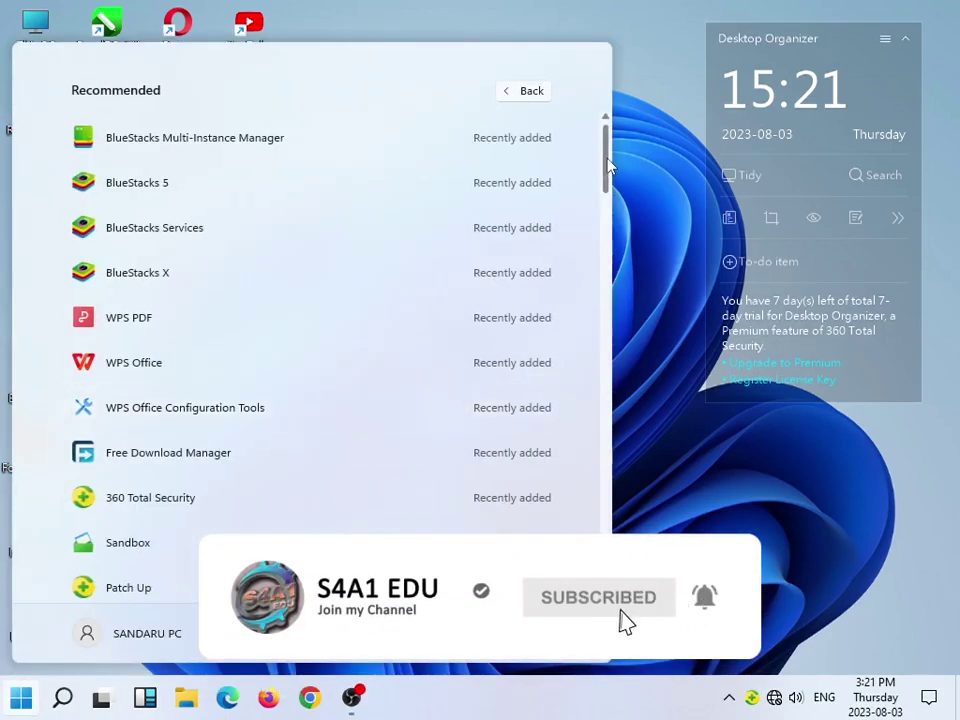
{"action": "mouse_move", "coordinate": [603, 162]}
{"action": "left_mouse_down"}
{"action": "mouse_move", "coordinate": [585, 261]}
{"action": "mouse_move", "coordinate": [588, 343]}
{"action": "left_mouse_up"}
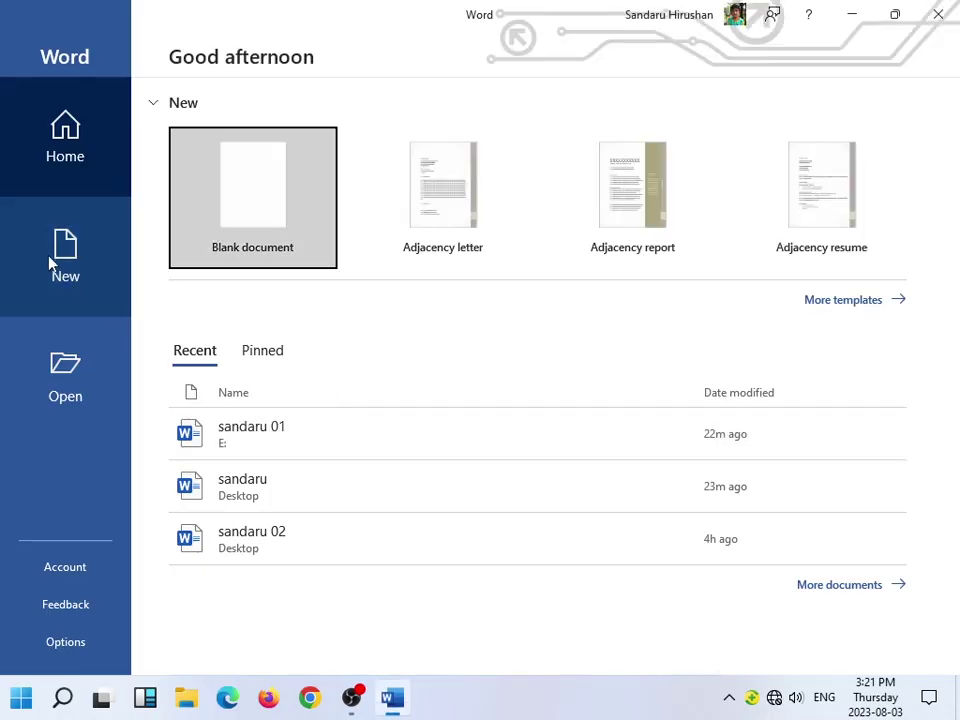
Create a blank document and dismiss the licence warning banner.
{"action": "left_click", "coordinate": [52, 259]}
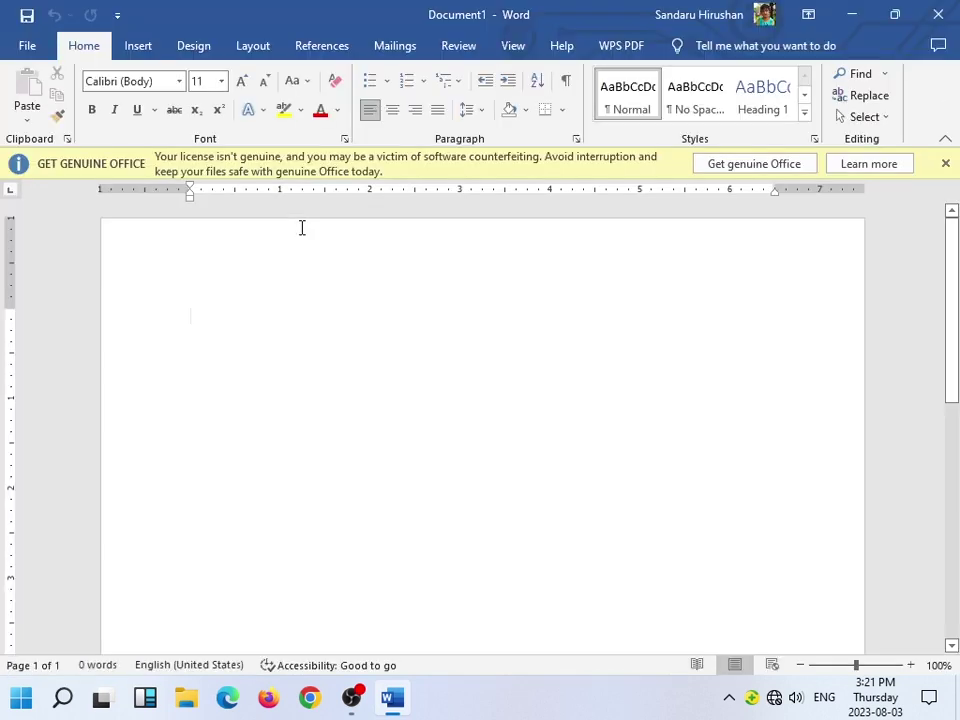
{"action": "left_click", "coordinate": [945, 164]}
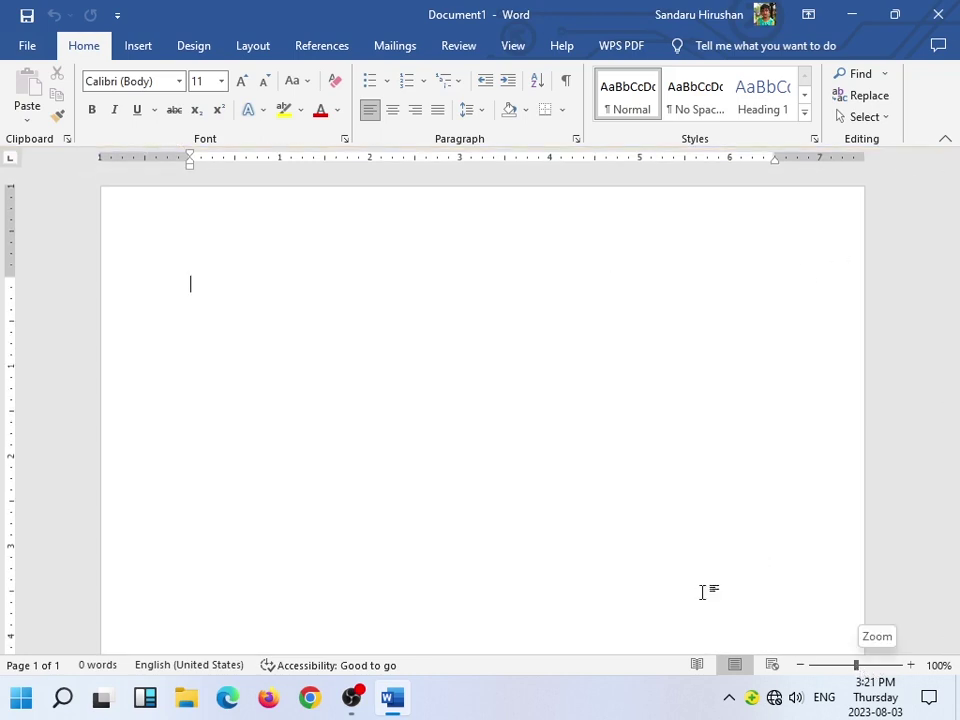
{"action": "left_click", "coordinate": [180, 82]}
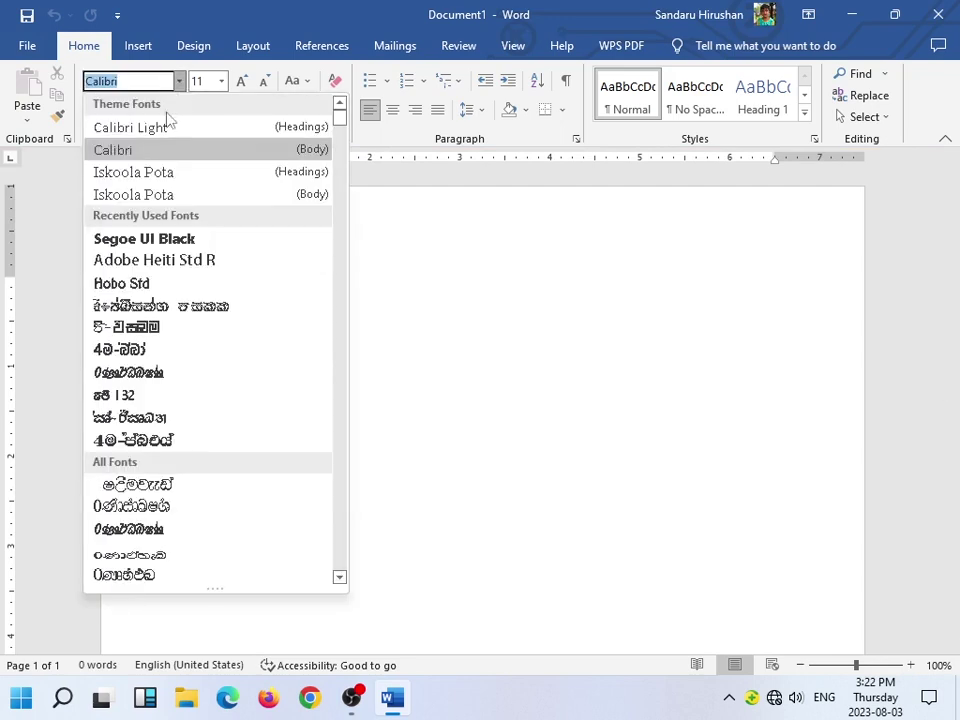
{"action": "left_click", "coordinate": [420, 349]}
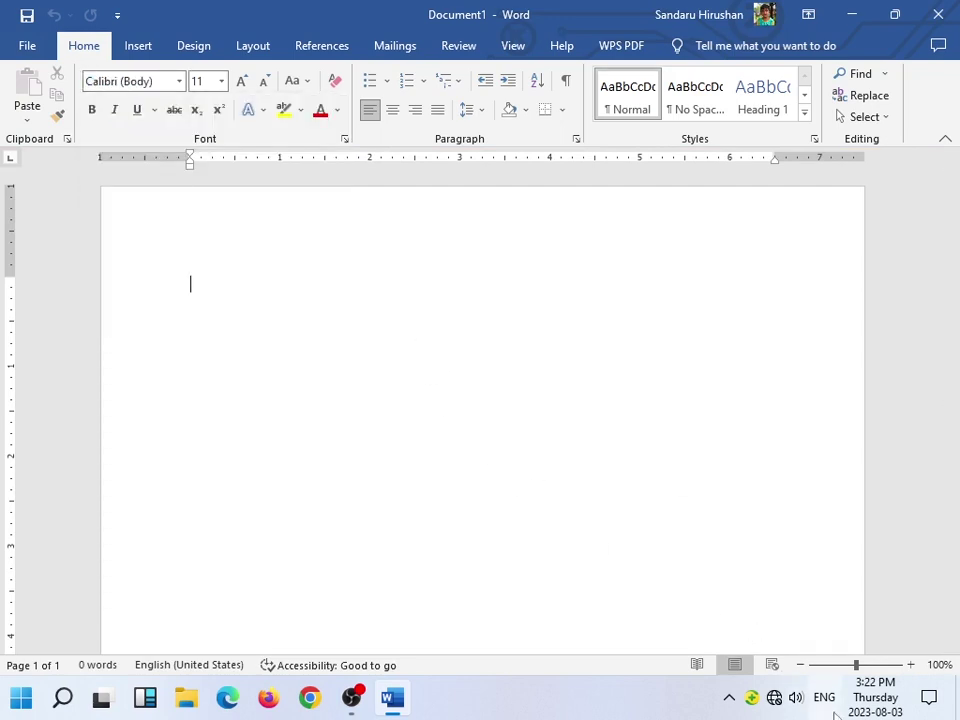
Switch keyboard input to Sinhala, set size 28, and start typing the Sinhala name line.
{"action": "left_click", "coordinate": [824, 697]}
{"action": "left_click", "coordinate": [806, 598]}
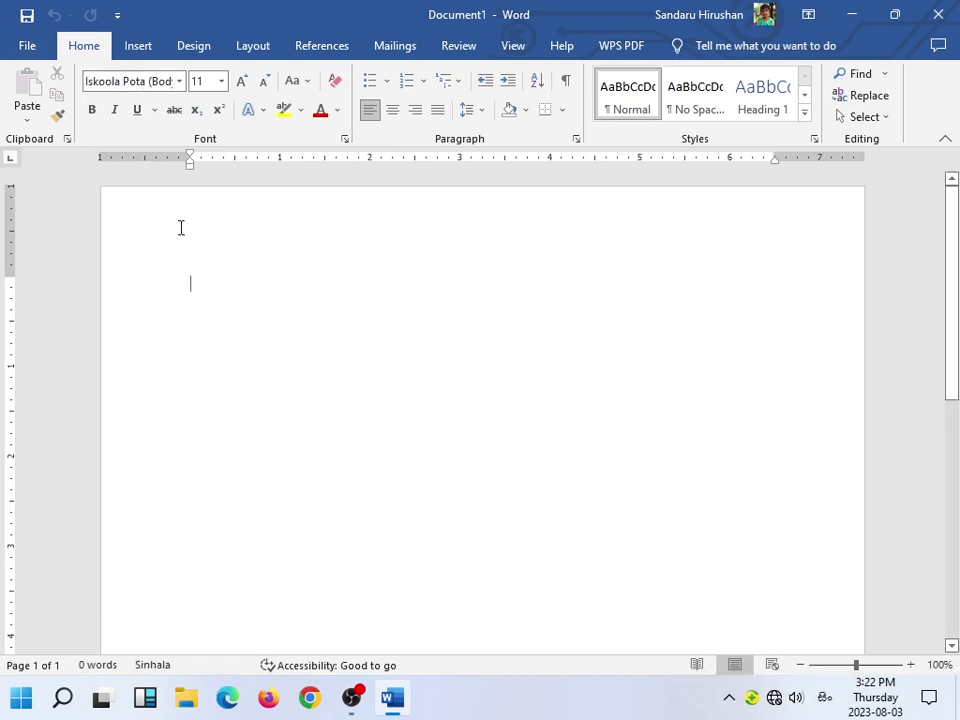
{"action": "left_click", "coordinate": [222, 81]}
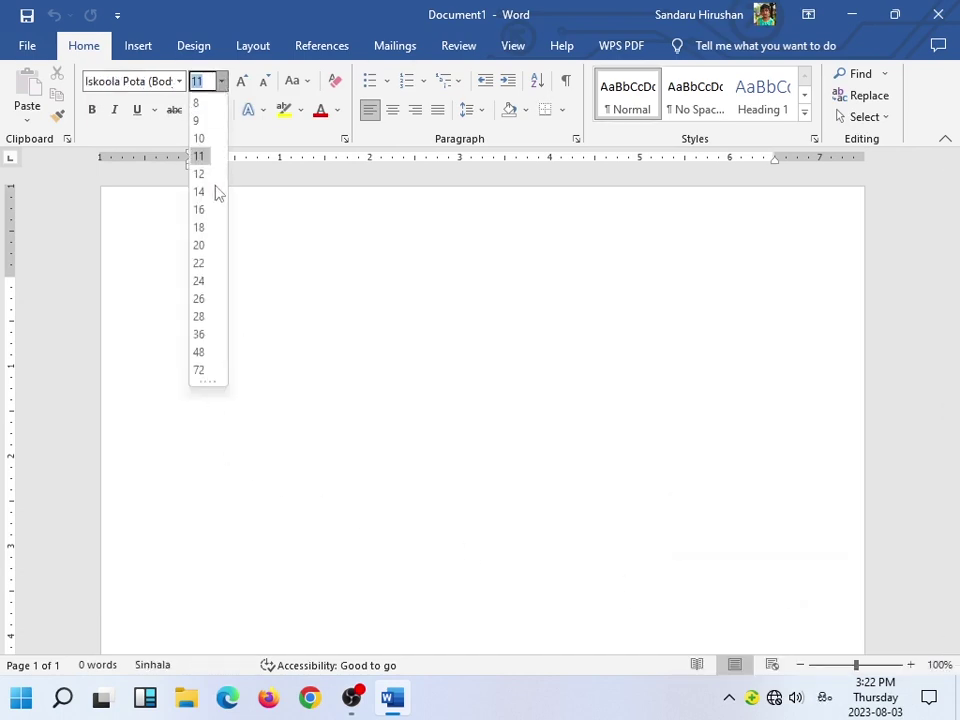
{"action": "left_click", "coordinate": [204, 333]}
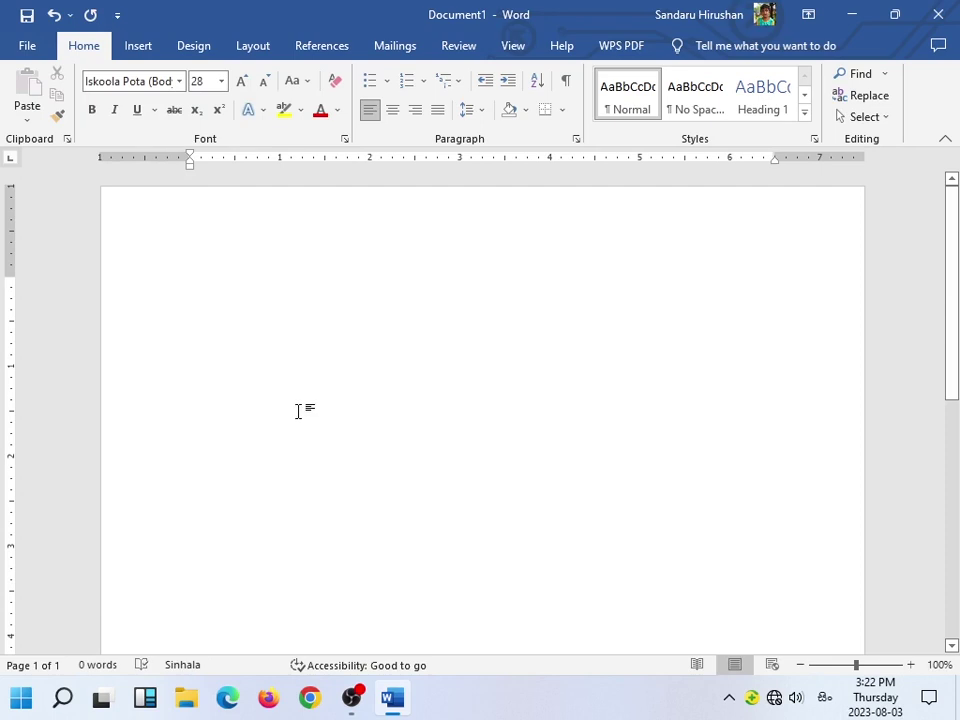
{"action": "type", "text": "මට"}
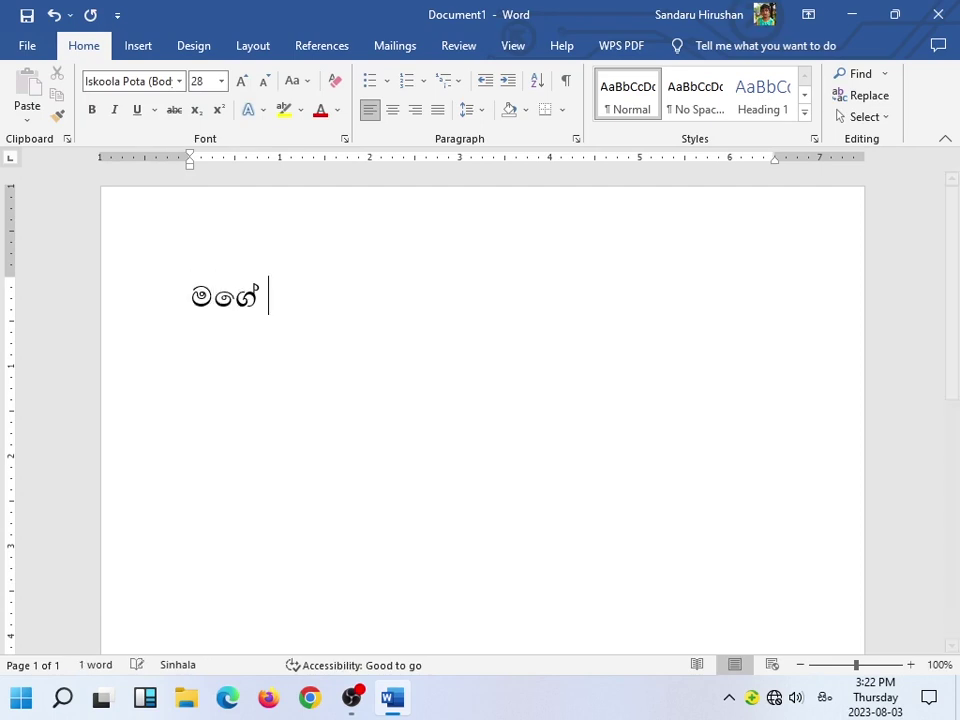
{"action": "type", "text": "  ස"}
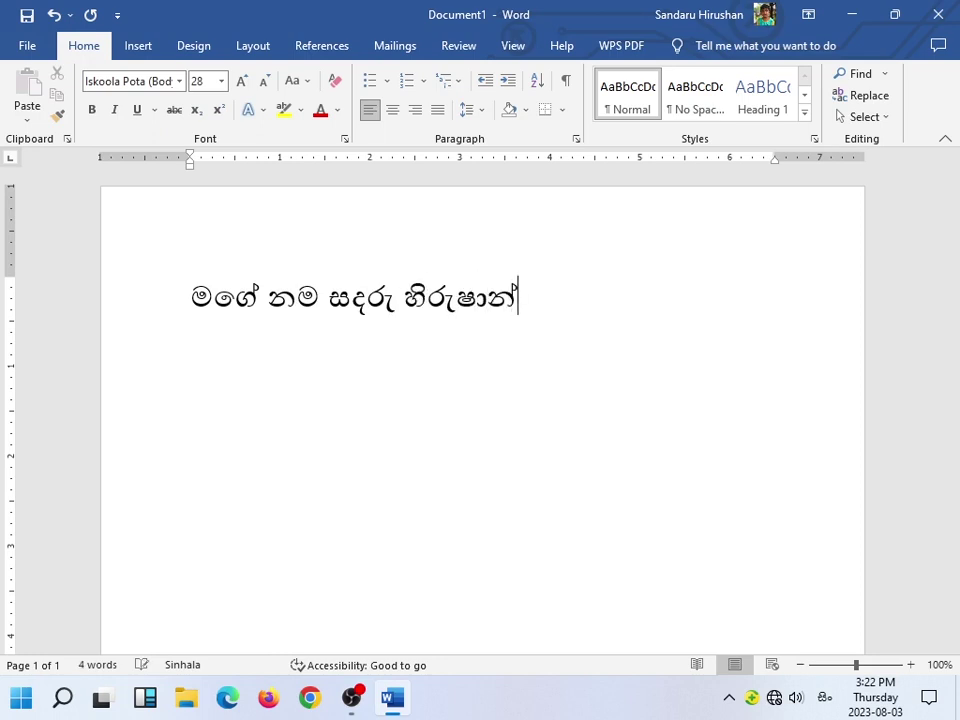
Select the name line, set it to 72 pt, then enlarge it up to 320 pt.
{"action": "left_click_drag", "start_coordinate": [186, 298], "coordinate": [458, 302]}
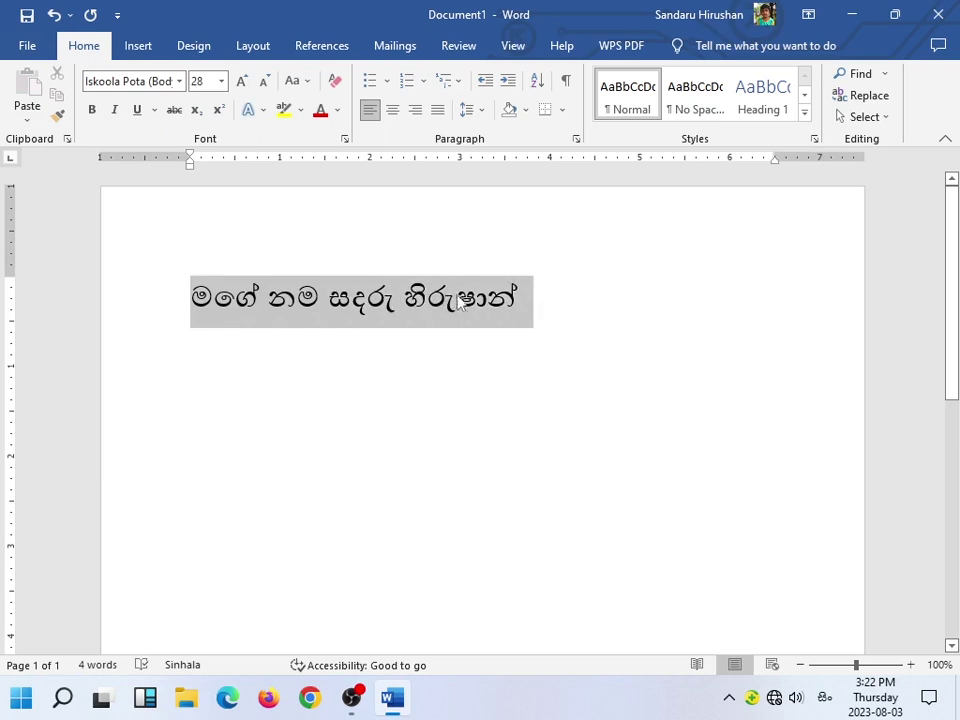
{"action": "left_click", "coordinate": [221, 81]}
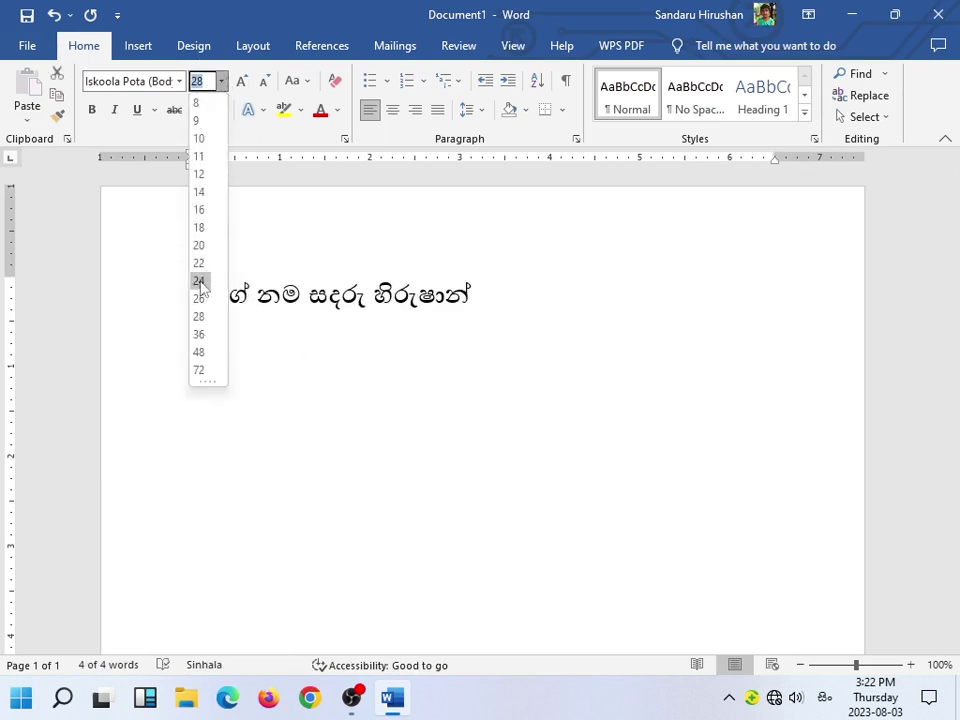
{"action": "left_click", "coordinate": [198, 370]}
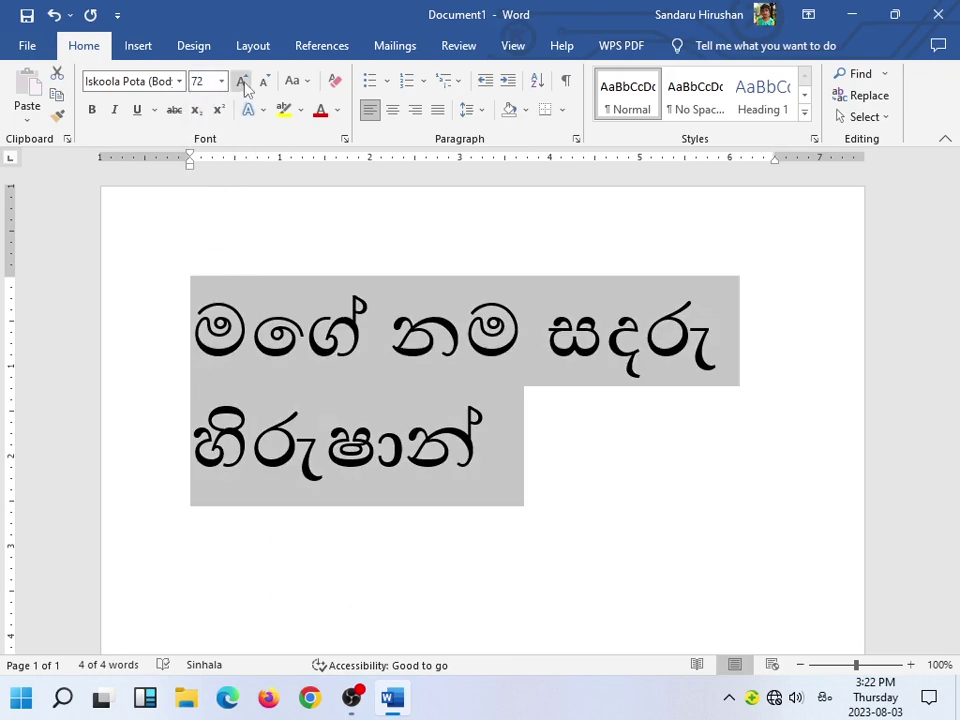
{"action": "left_click", "coordinate": [243, 82]}
{"action": "left_click", "coordinate": [243, 82]}
{"action": "left_click", "coordinate": [243, 82]}
{"action": "left_click", "coordinate": [243, 82]}
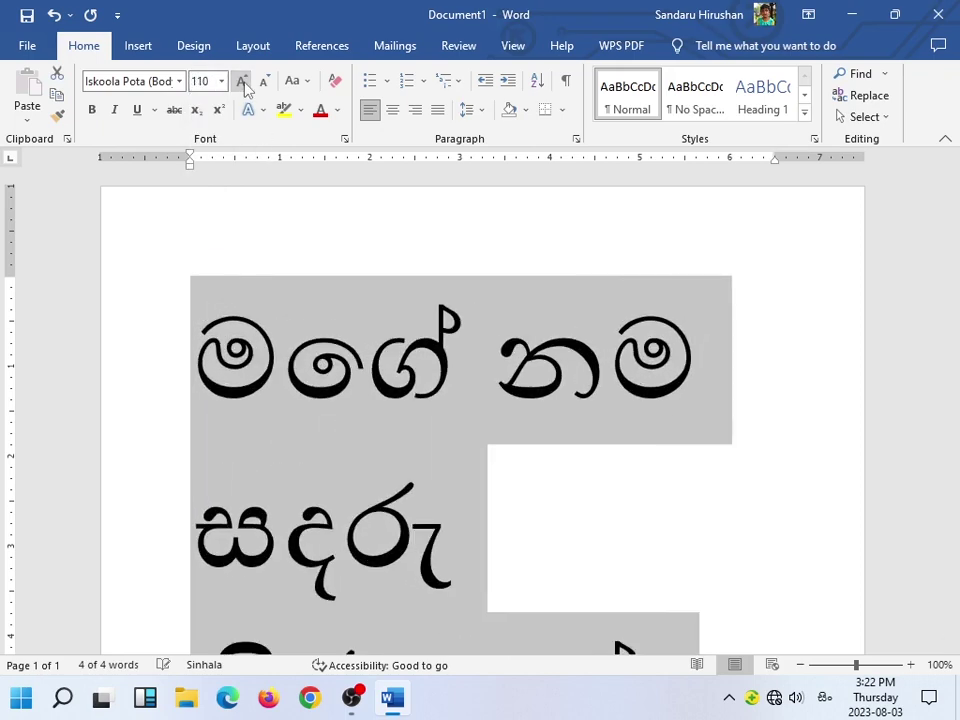
{"action": "left_click", "coordinate": [243, 82]}
{"action": "left_click", "coordinate": [242, 82]}
{"action": "left_click", "coordinate": [242, 82]}
{"action": "left_click", "coordinate": [242, 82]}
{"action": "left_click", "coordinate": [242, 82]}
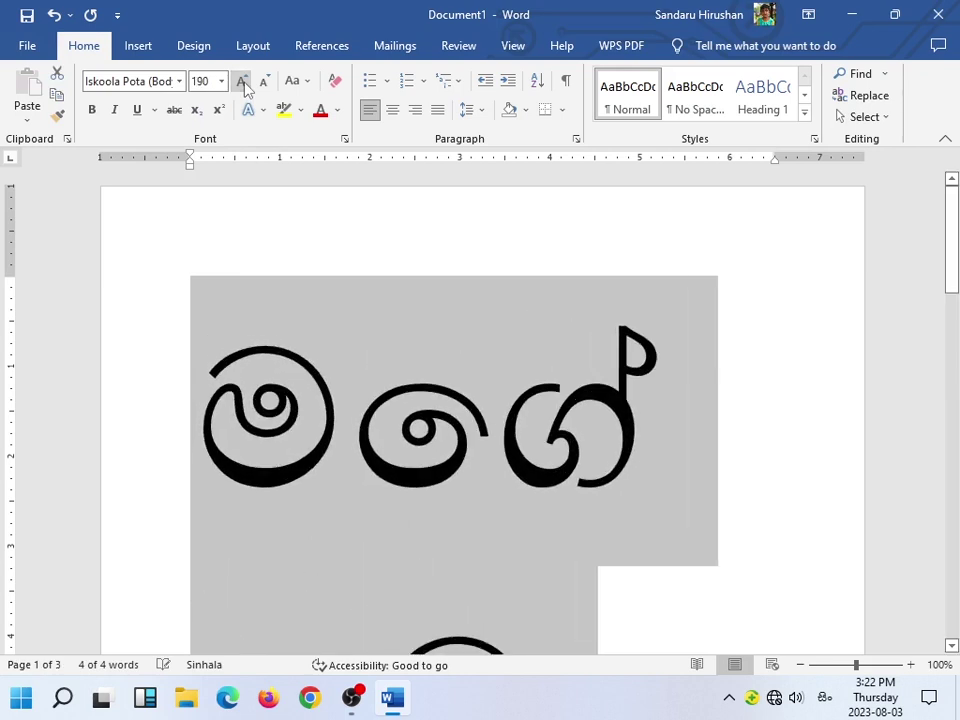
{"action": "left_click", "coordinate": [242, 82]}
{"action": "left_click", "coordinate": [242, 82]}
{"action": "left_click", "coordinate": [242, 82]}
{"action": "left_click", "coordinate": [242, 82]}
{"action": "left_click", "coordinate": [242, 82]}
{"action": "left_click", "coordinate": [242, 82]}
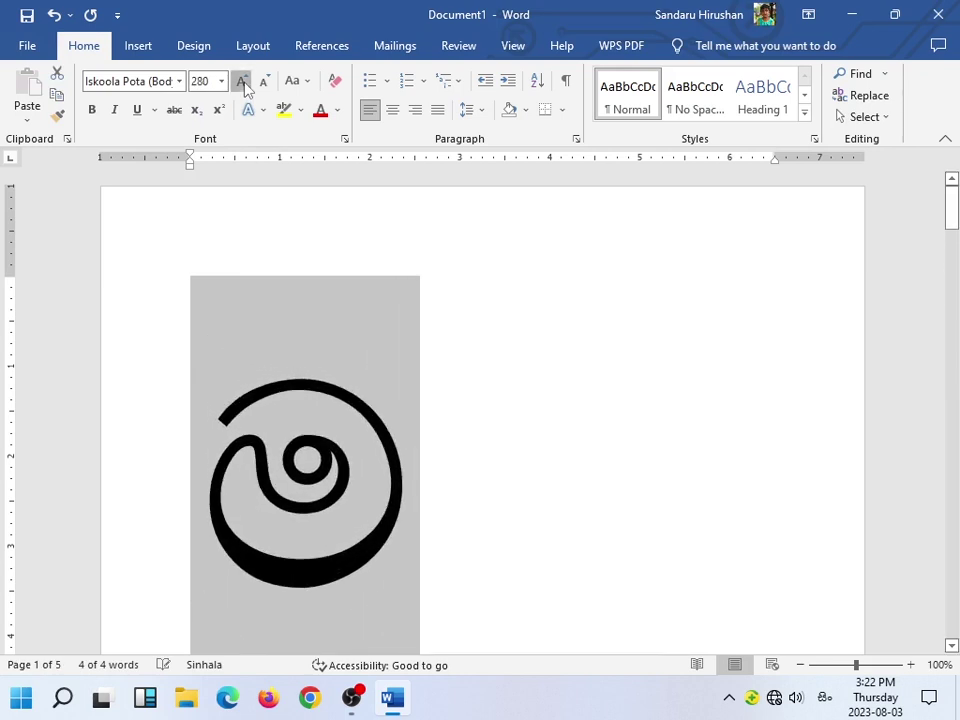
{"action": "left_click", "coordinate": [242, 82]}
{"action": "left_click", "coordinate": [242, 82]}
{"action": "left_click", "coordinate": [243, 82]}
{"action": "mouse_move", "coordinate": [951, 190]}
{"action": "left_mouse_down"}
{"action": "mouse_move", "coordinate": [951, 306]}
{"action": "mouse_move", "coordinate": [951, 197]}
{"action": "left_mouse_up"}
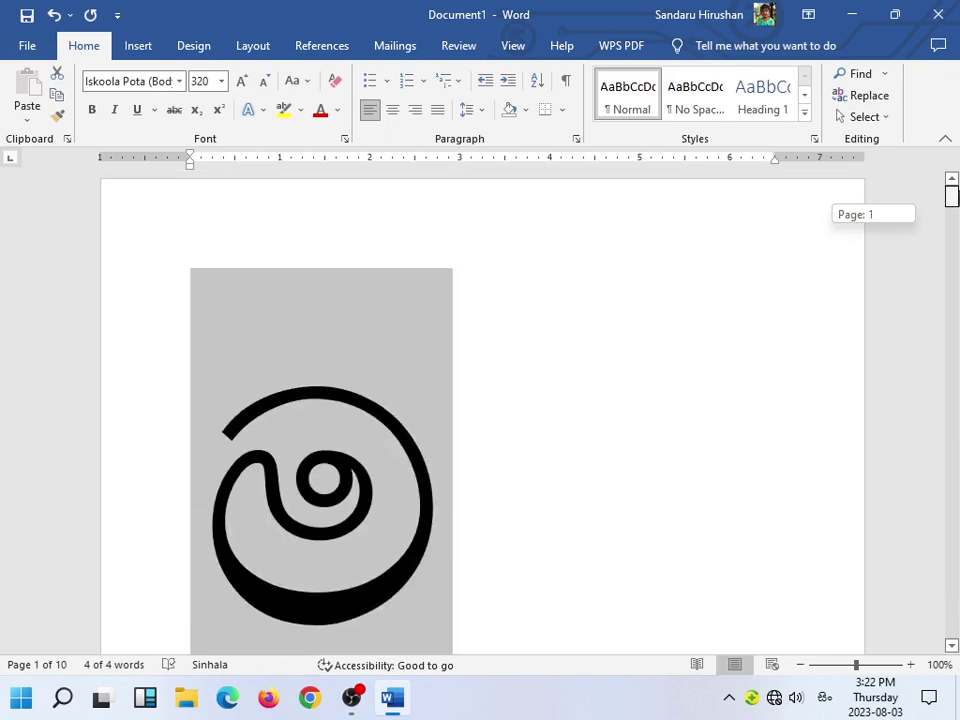
Shrink the line down to 36 pt, then grow it to 48 pt on one line.
{"action": "left_click", "coordinate": [265, 82]}
{"action": "left_click", "coordinate": [265, 82]}
{"action": "left_click", "coordinate": [265, 82]}
{"action": "left_click", "coordinate": [265, 82]}
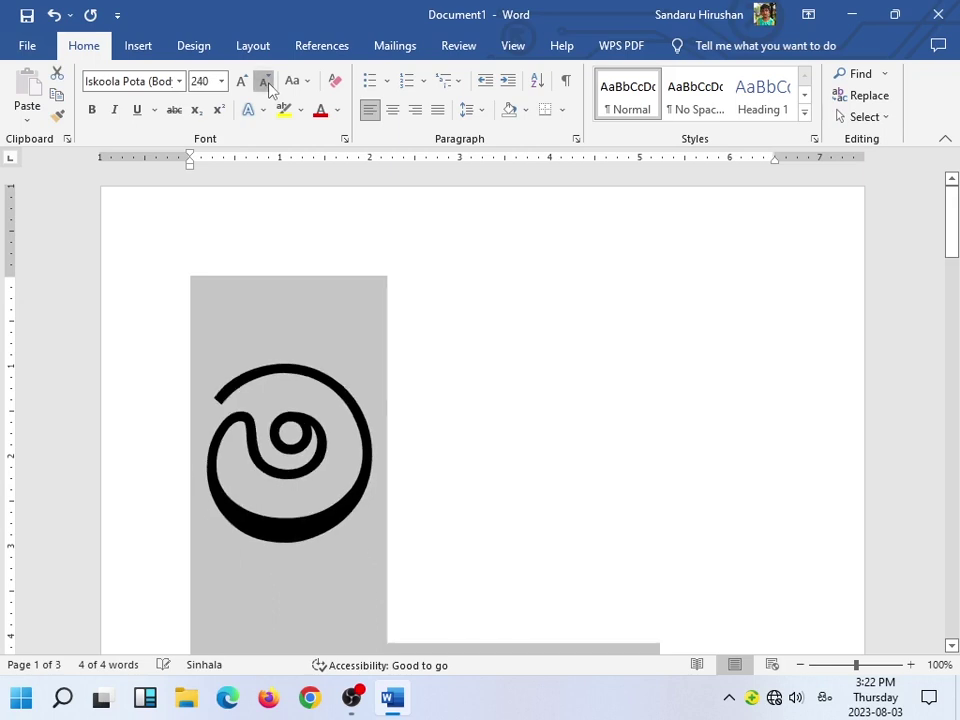
{"action": "left_click", "coordinate": [265, 82]}
{"action": "triple_click", "coordinate": [265, 82]}
{"action": "double_click", "coordinate": [265, 82]}
{"action": "triple_click", "coordinate": [265, 82]}
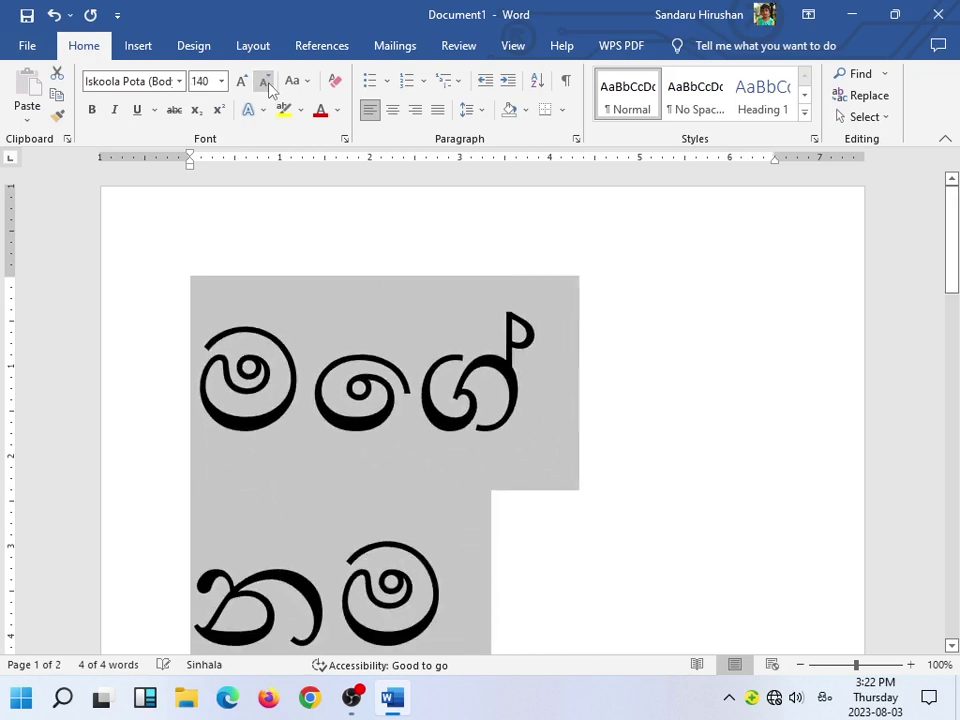
{"action": "double_click", "coordinate": [265, 82]}
{"action": "double_click", "coordinate": [265, 82]}
{"action": "double_click", "coordinate": [265, 82]}
{"action": "left_click", "coordinate": [265, 82]}
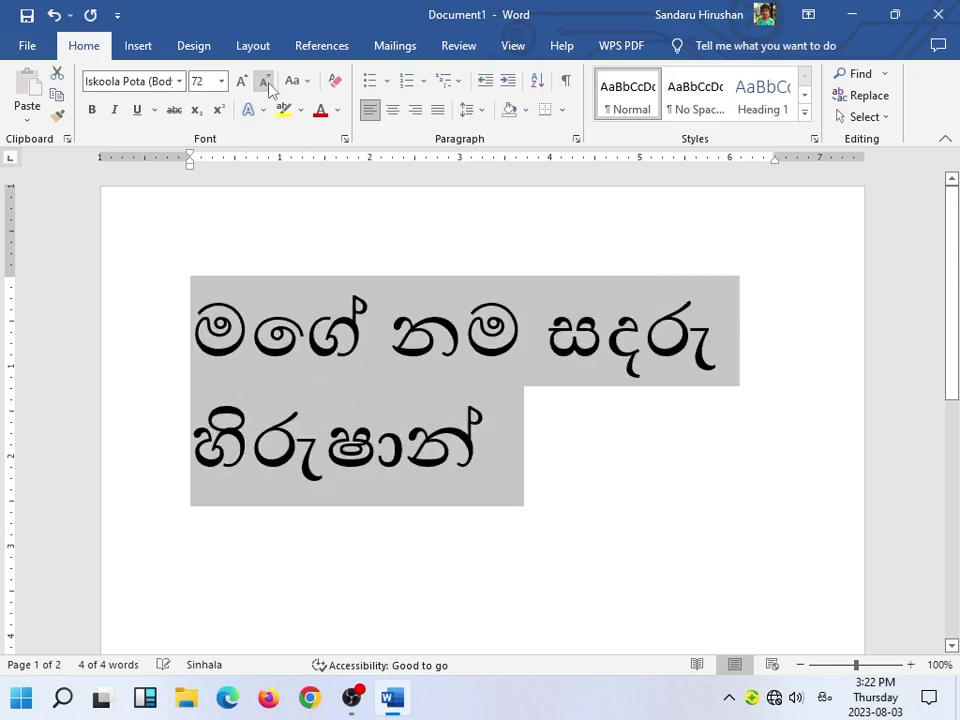
{"action": "double_click", "coordinate": [265, 82]}
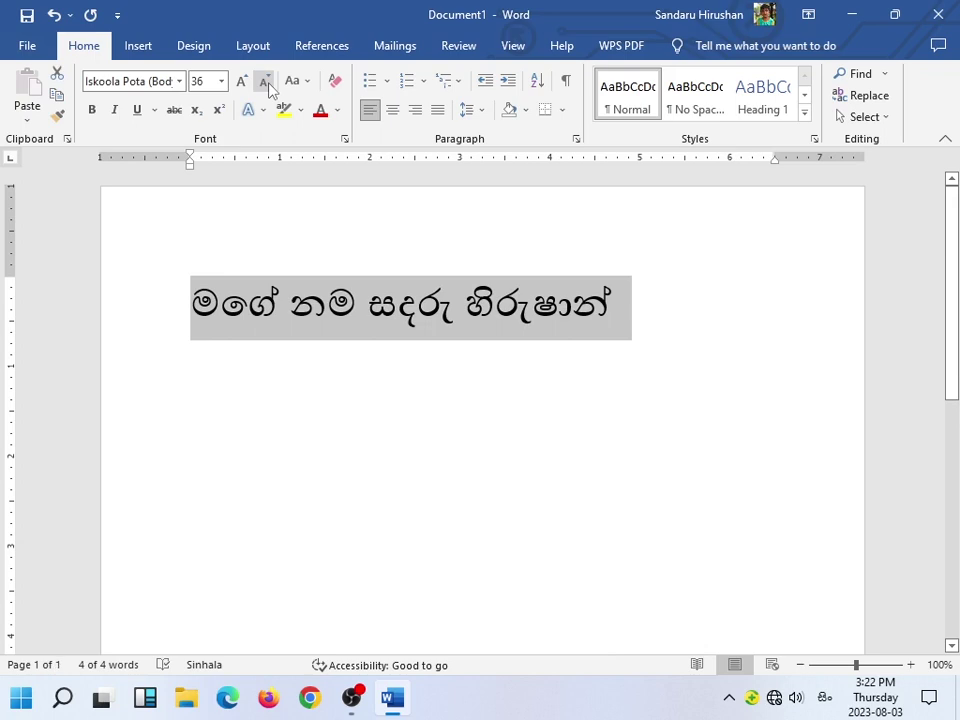
{"action": "left_click", "coordinate": [241, 82]}
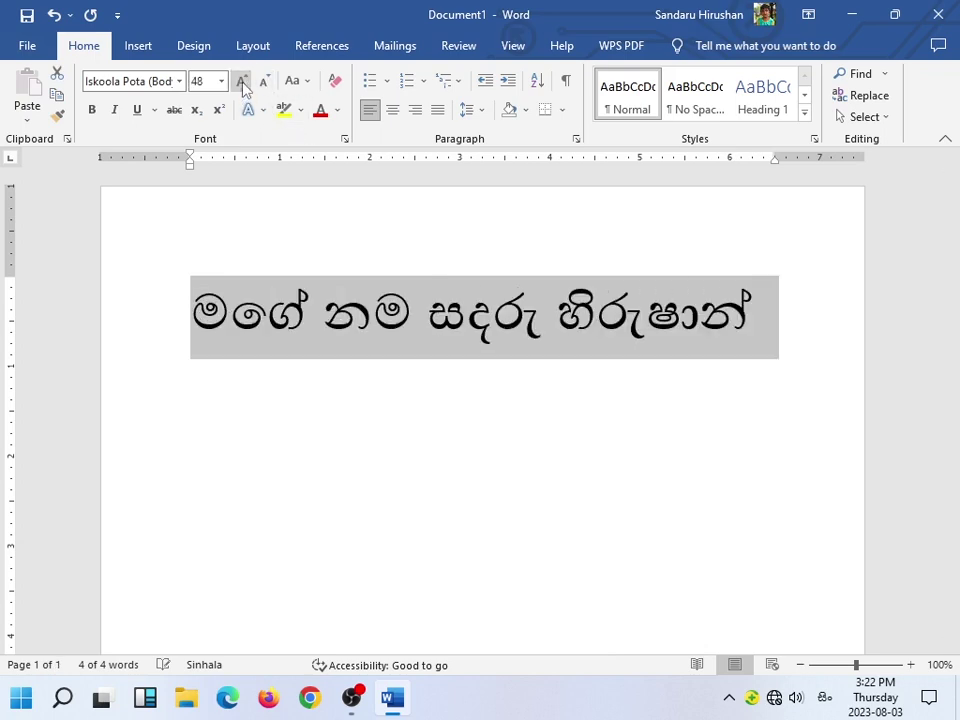
{"action": "left_click", "coordinate": [309, 315]}
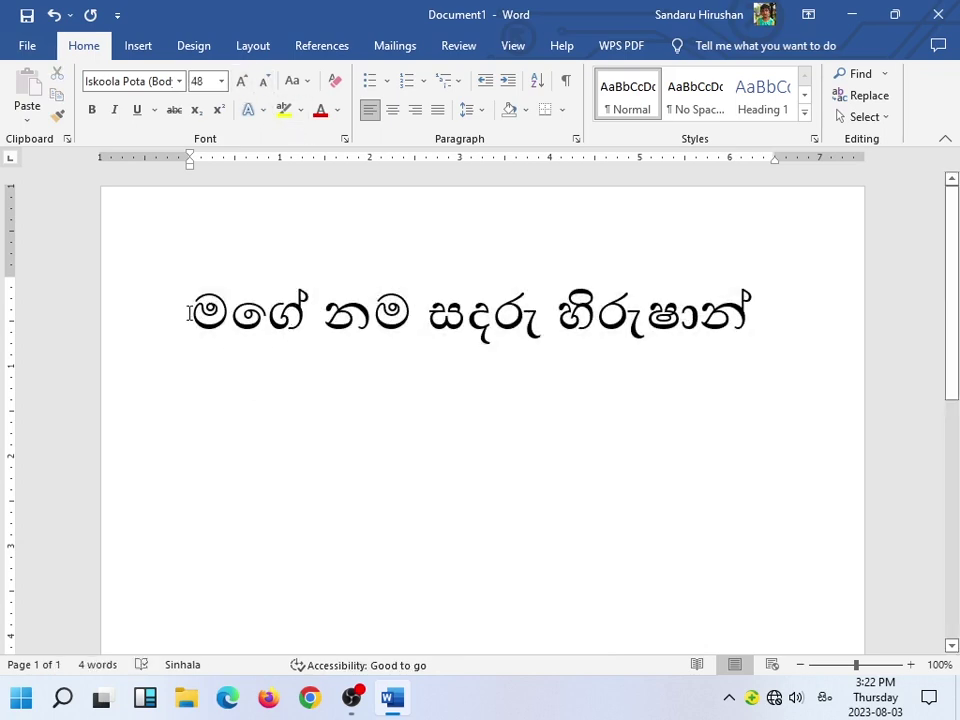
Select the name line and try gold, then dark outlined shadowed text effect styles.
{"action": "left_click_drag", "start_coordinate": [195, 313], "coordinate": [617, 322]}
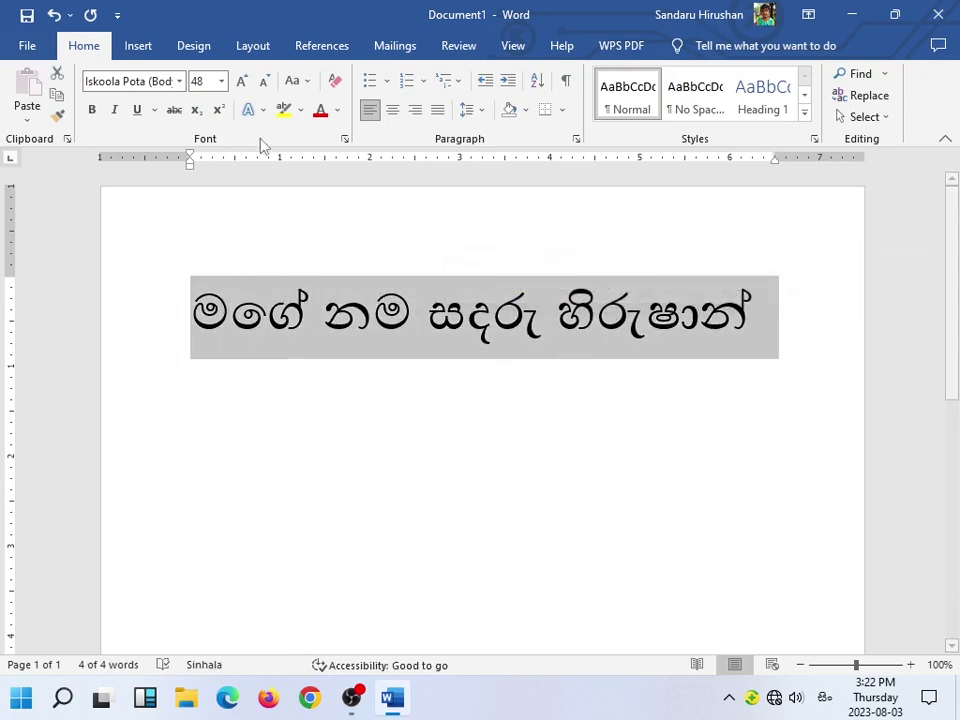
{"action": "left_click", "coordinate": [262, 111]}
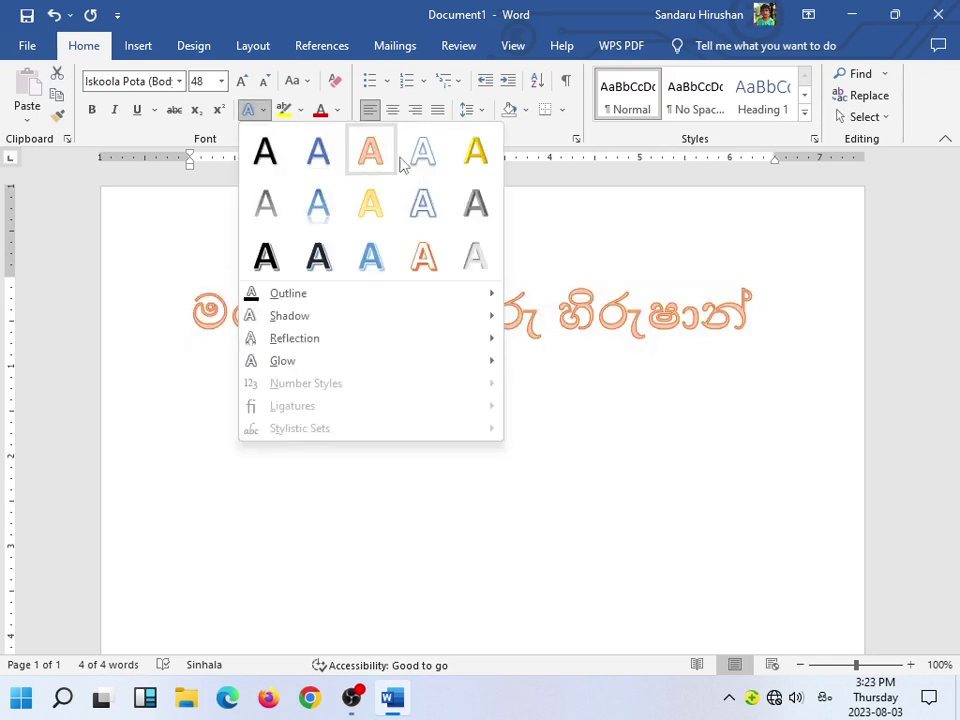
{"action": "left_click", "coordinate": [476, 155]}
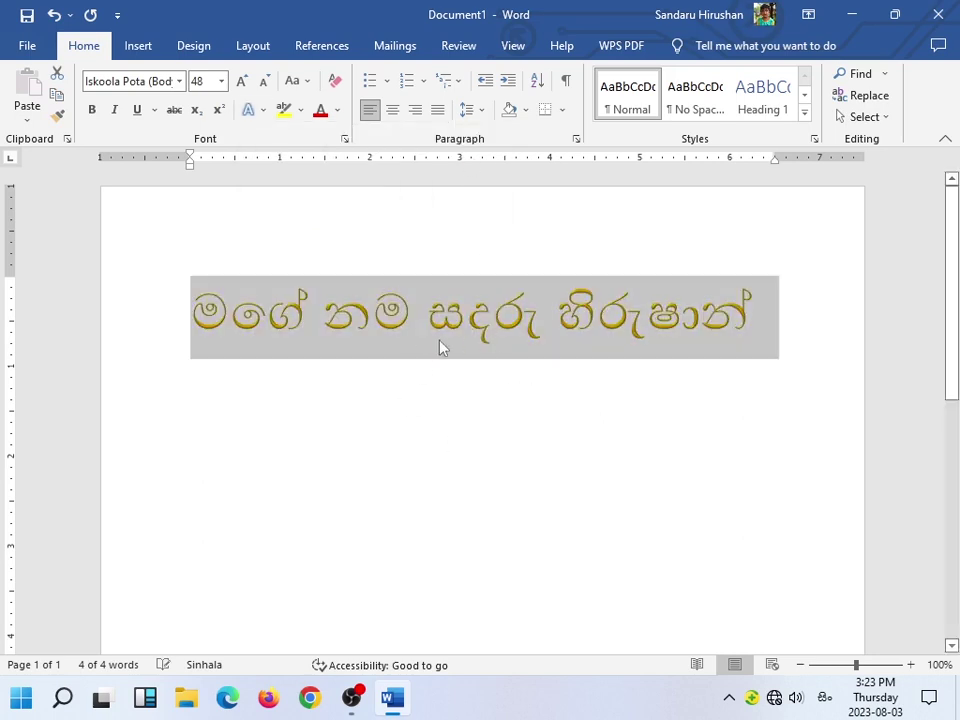
{"action": "left_click", "coordinate": [264, 112]}
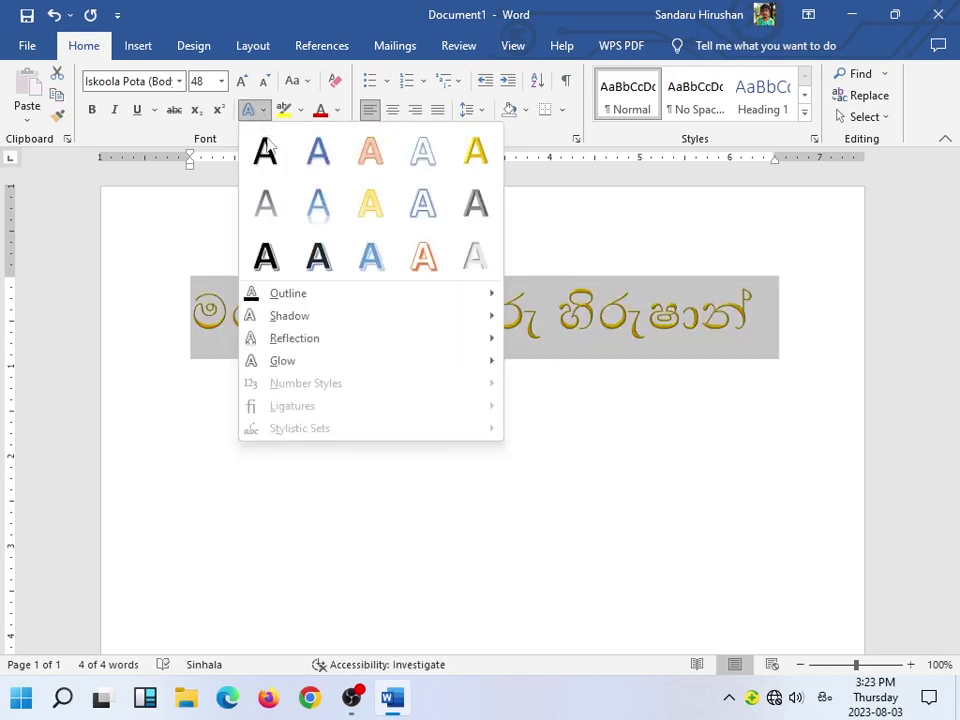
{"action": "left_click", "coordinate": [318, 256]}
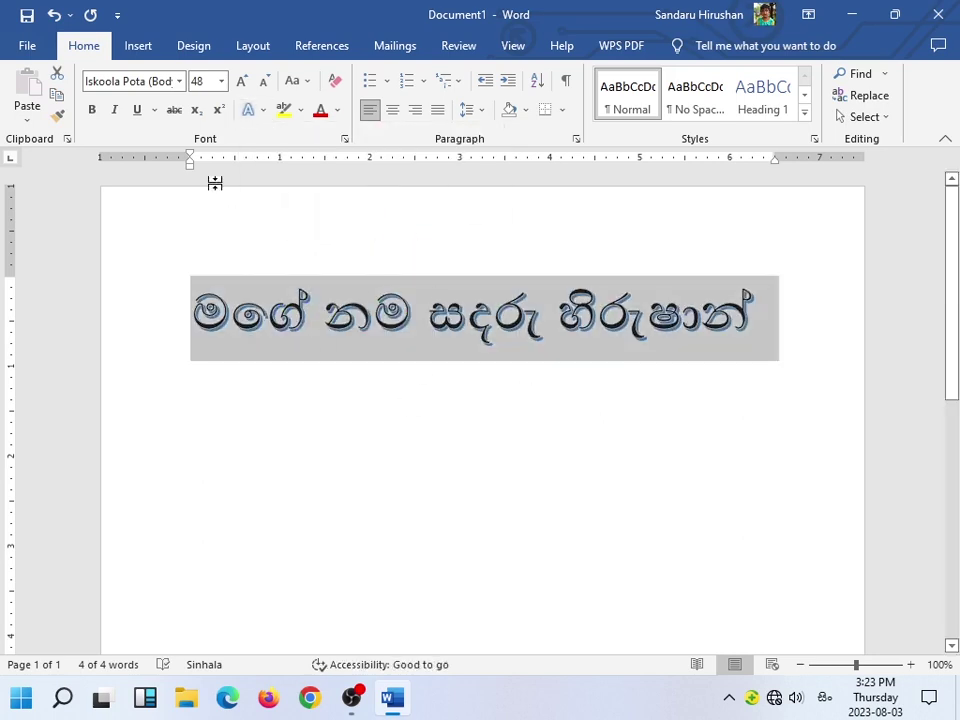
Add an inner shadow, then a blue glow to the Sinhala line.
{"action": "left_click", "coordinate": [264, 111]}
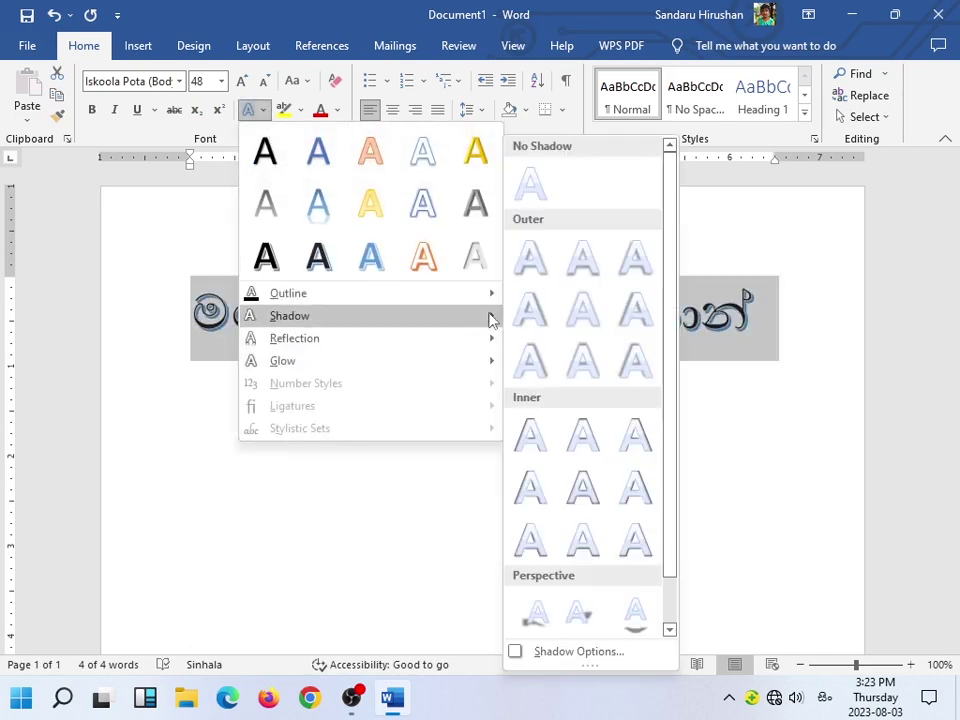
{"action": "mouse_move", "coordinate": [289, 315]}
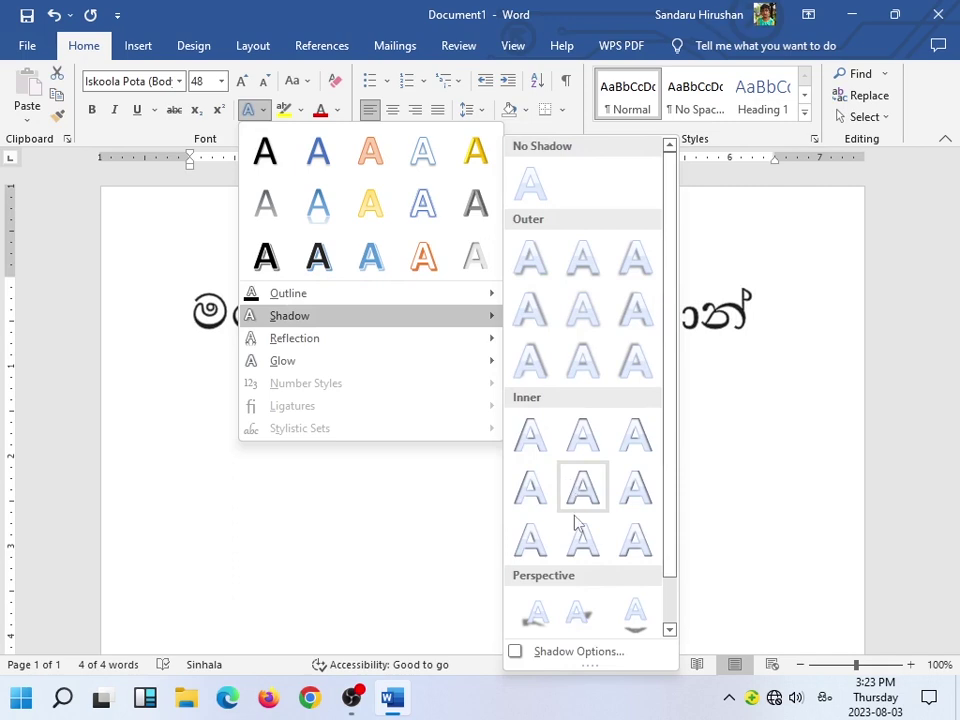
{"action": "left_click", "coordinate": [577, 524]}
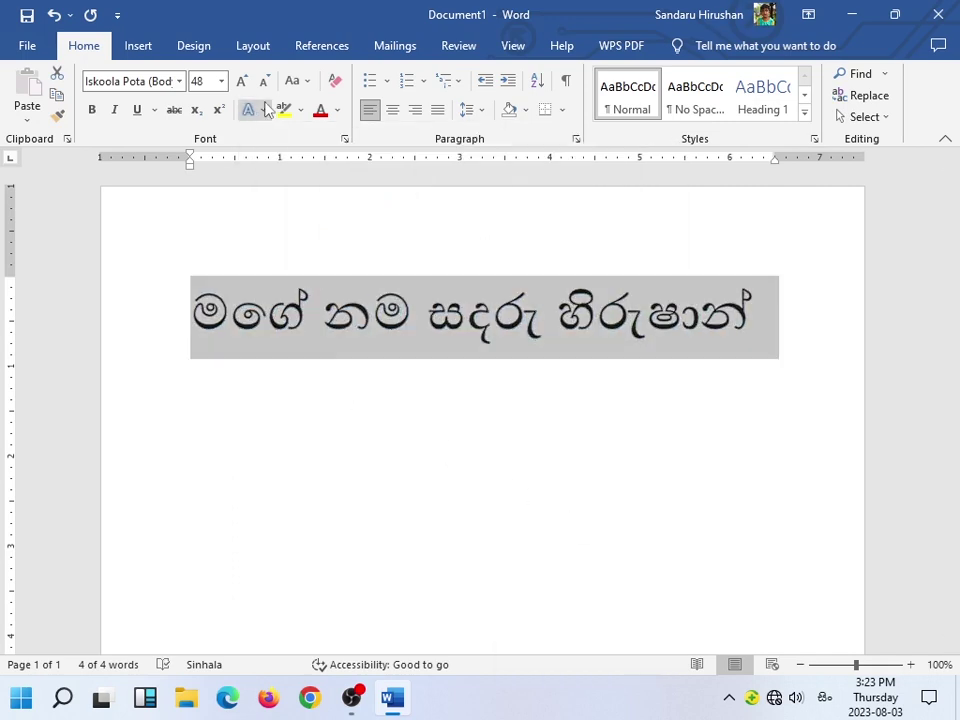
{"action": "left_click", "coordinate": [252, 110]}
{"action": "mouse_move", "coordinate": [283, 361]}
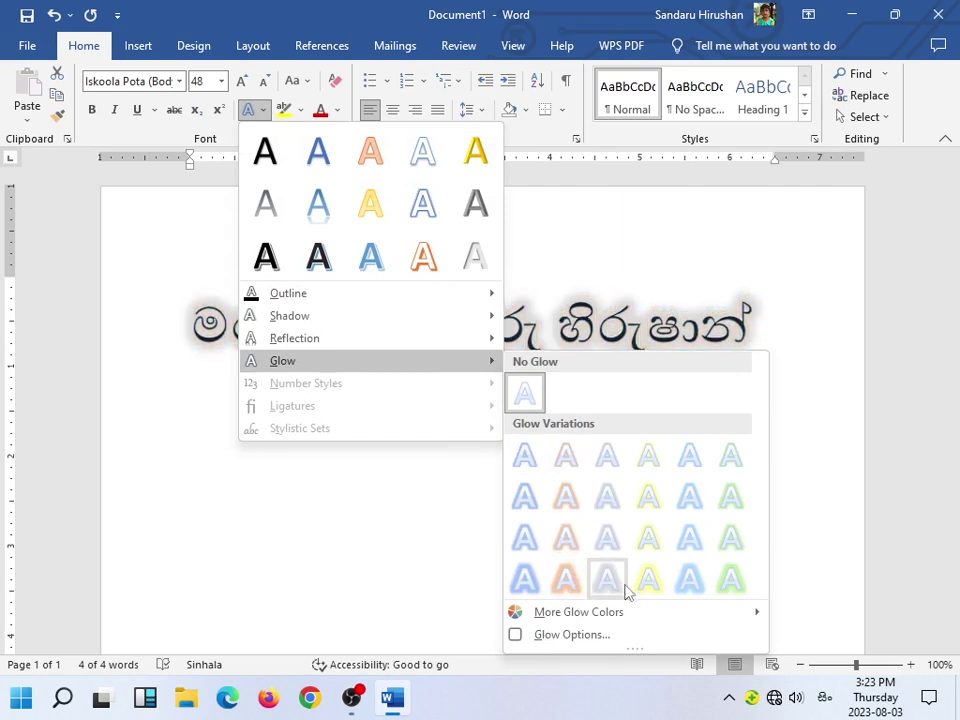
{"action": "left_click", "coordinate": [675, 587]}
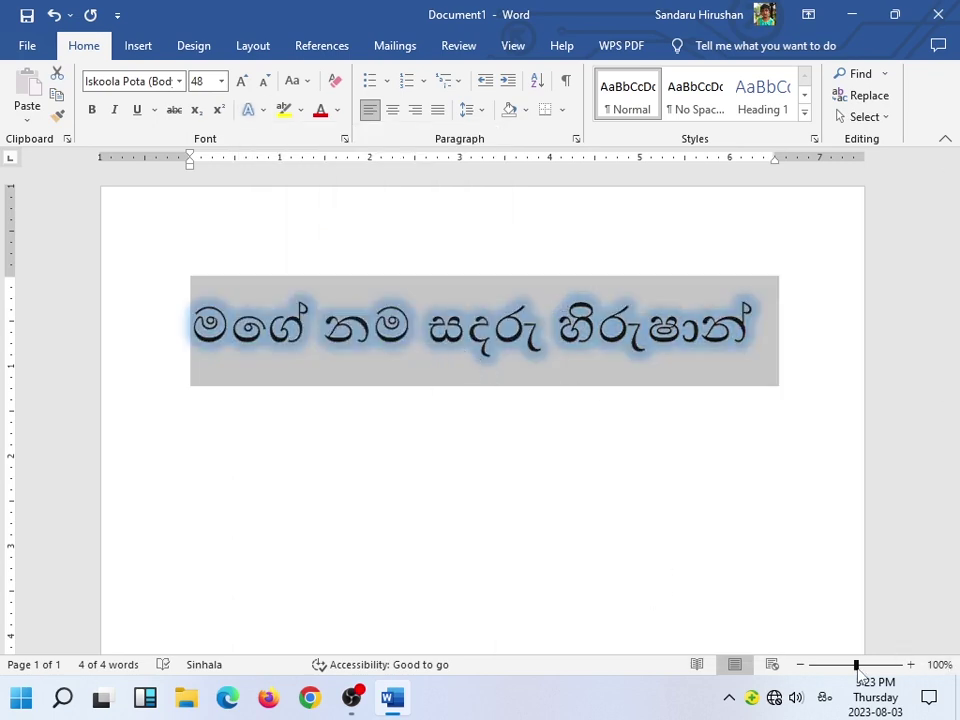
{"action": "left_click_drag", "start_coordinate": [857, 673], "coordinate": [860, 675]}
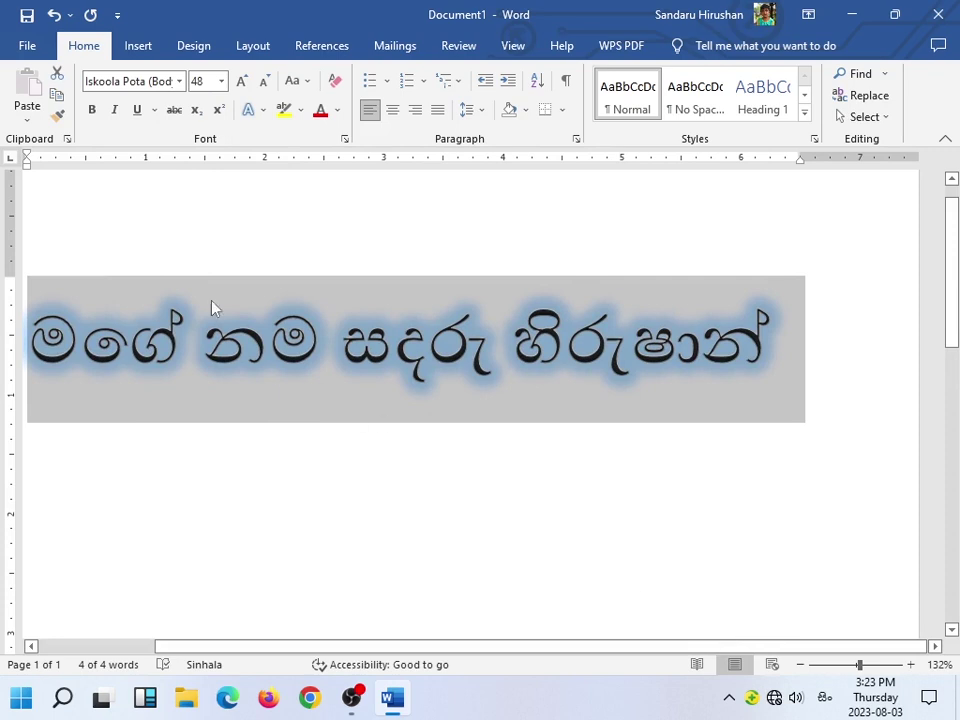
Try a reflection, then reset the line to the plain black text style.
{"action": "left_click", "coordinate": [259, 110]}
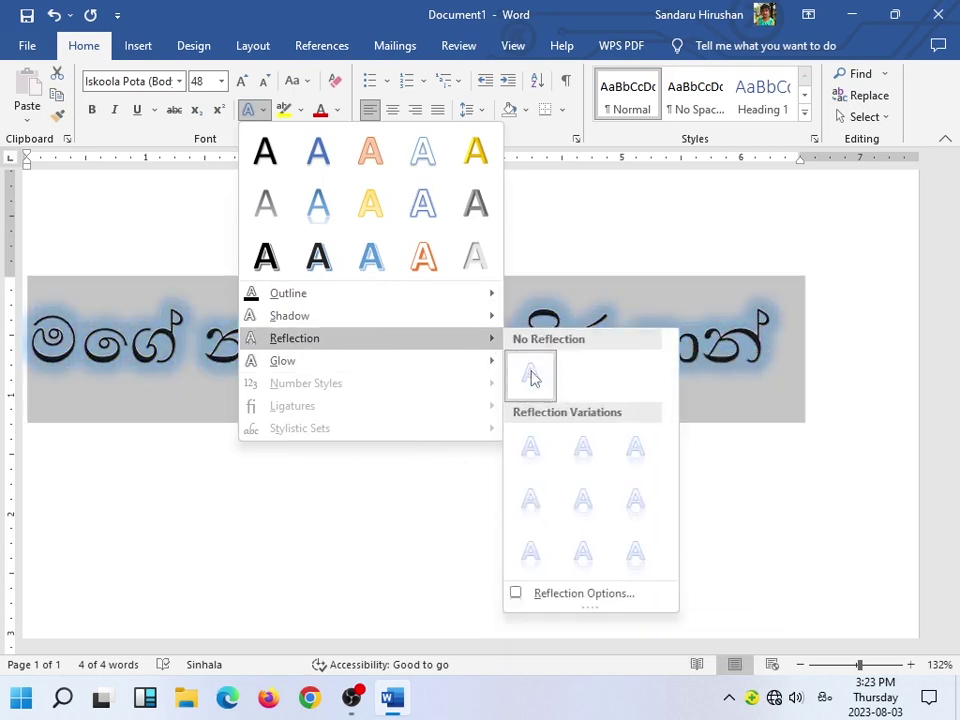
{"action": "mouse_move", "coordinate": [294, 338]}
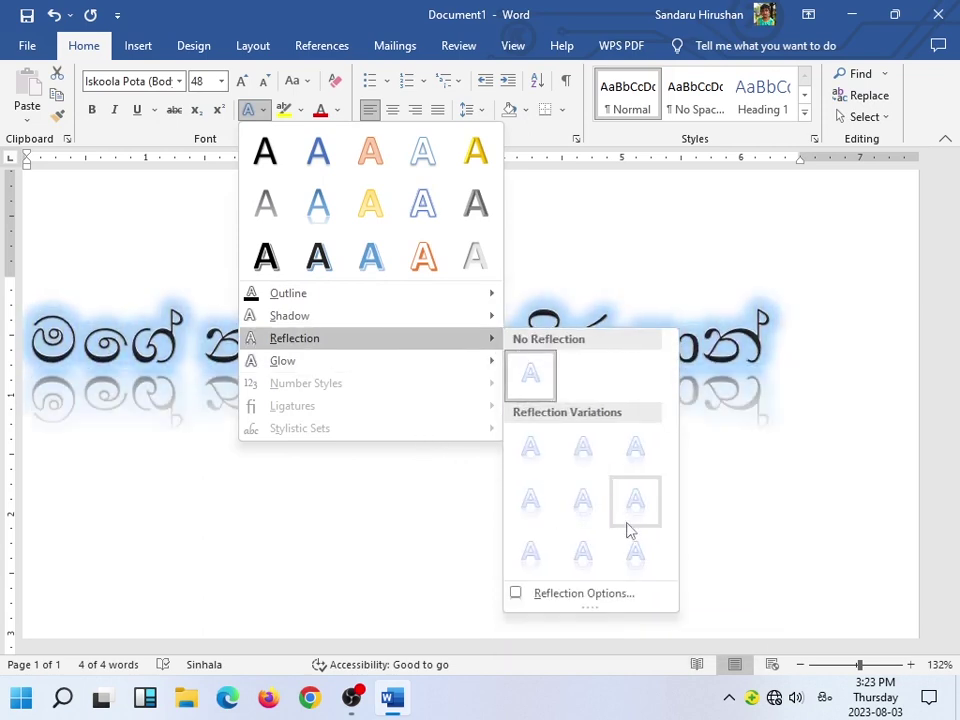
{"action": "left_click", "coordinate": [603, 550]}
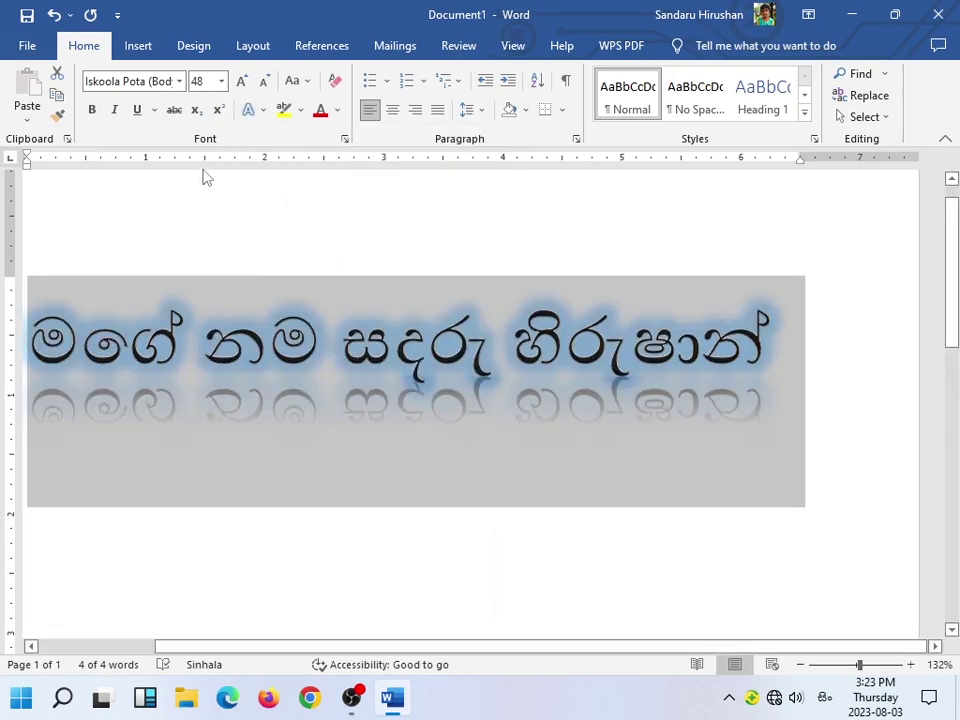
{"action": "left_click", "coordinate": [264, 111]}
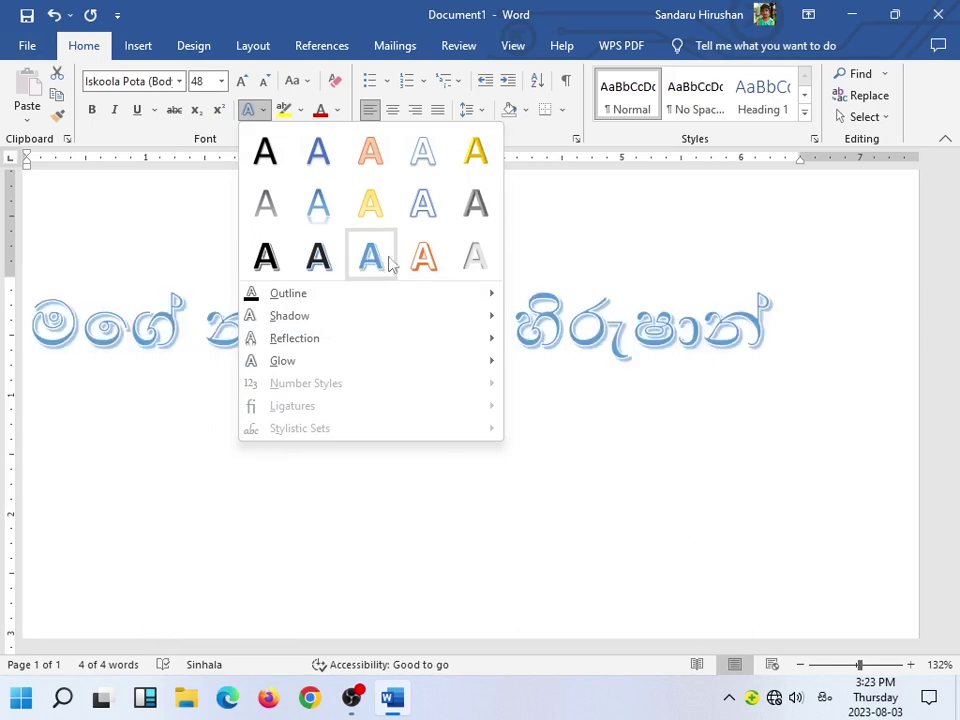
{"action": "left_click", "coordinate": [265, 151]}
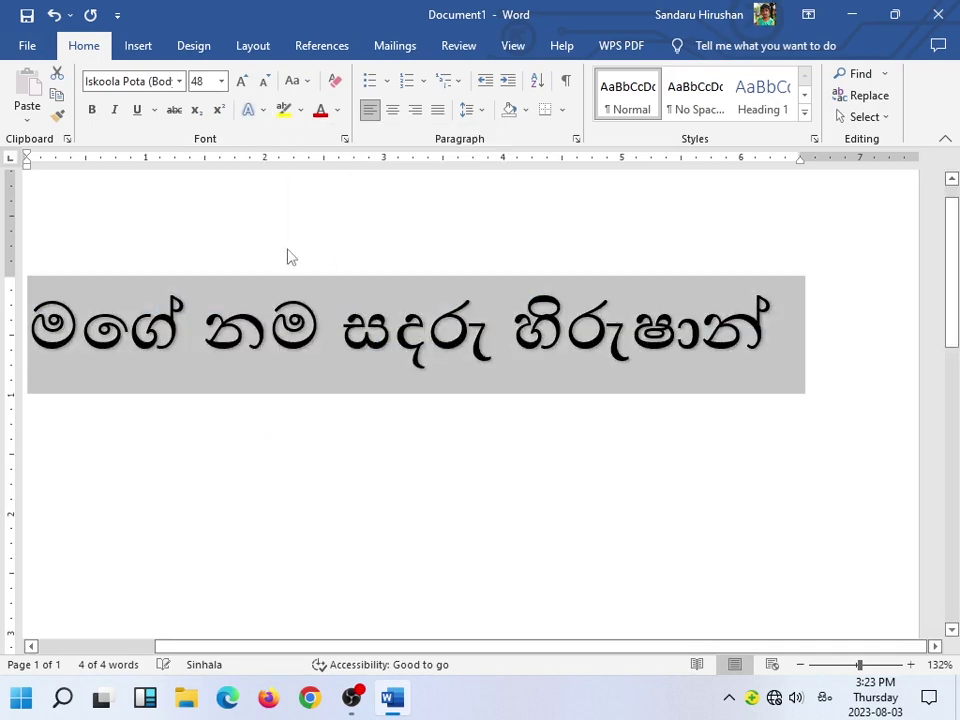
Apply an orange glow to the text and reselect the whole line.
{"action": "left_click", "coordinate": [263, 110]}
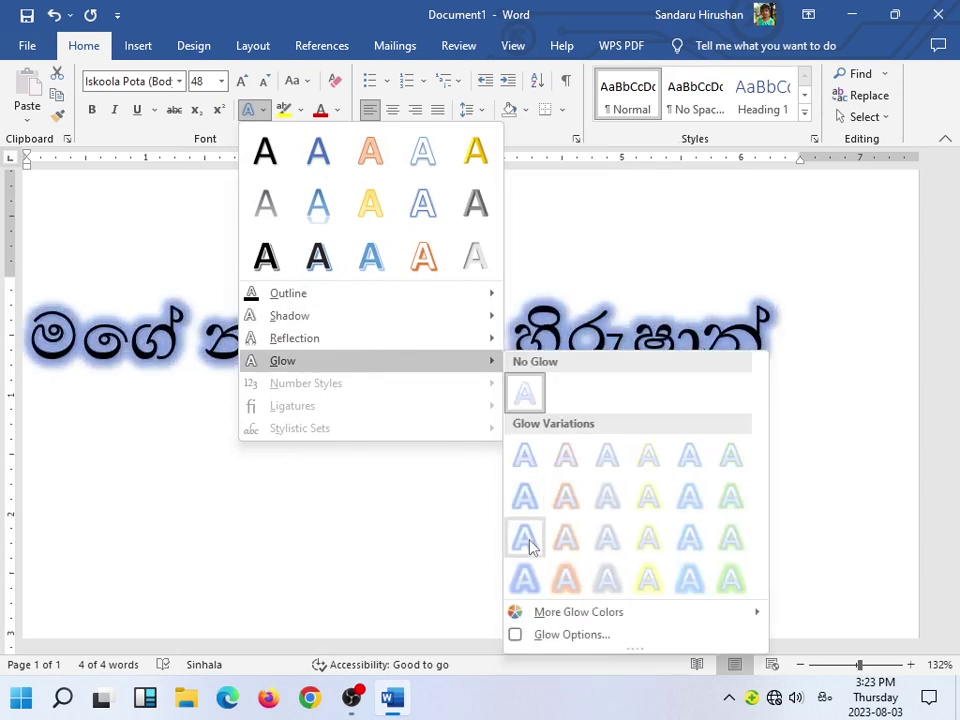
{"action": "left_click", "coordinate": [557, 575]}
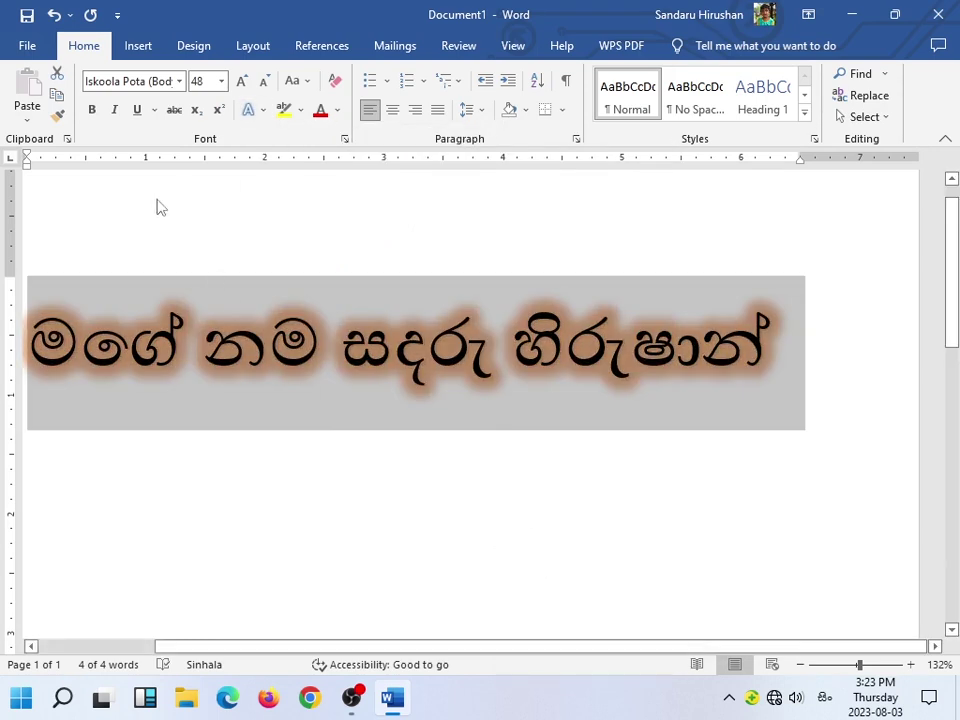
{"action": "left_click", "coordinate": [150, 345]}
{"action": "left_click_drag", "start_coordinate": [150, 345], "coordinate": [790, 340]}
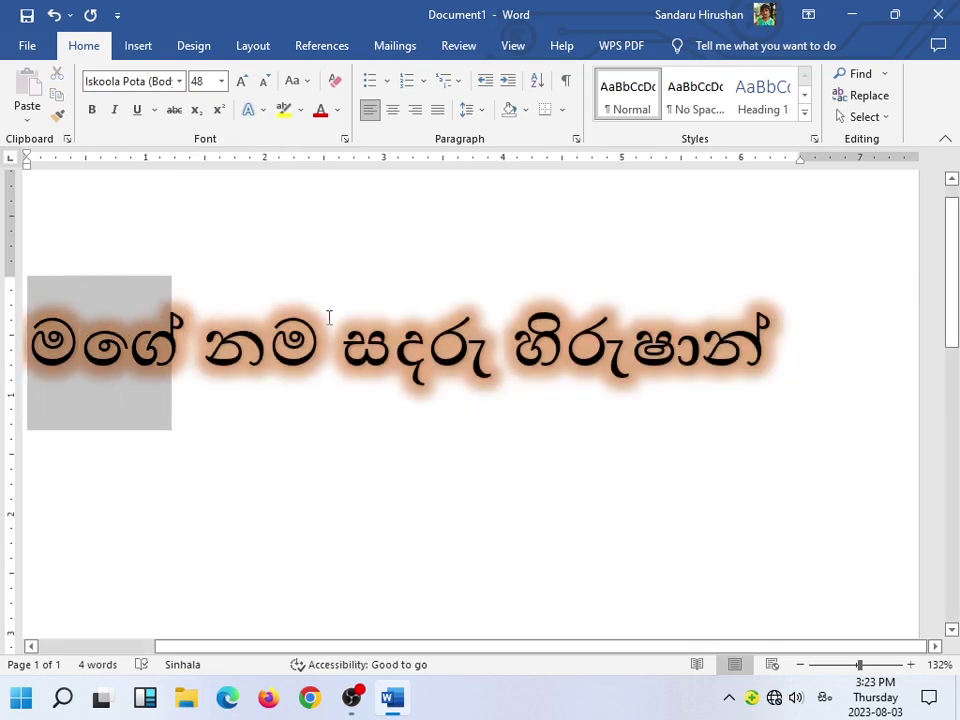
Apply a purple glow via More Glow Colors and add a bottom-row reflection variation.
{"action": "left_click", "coordinate": [258, 116]}
{"action": "mouse_move", "coordinate": [294, 338]}
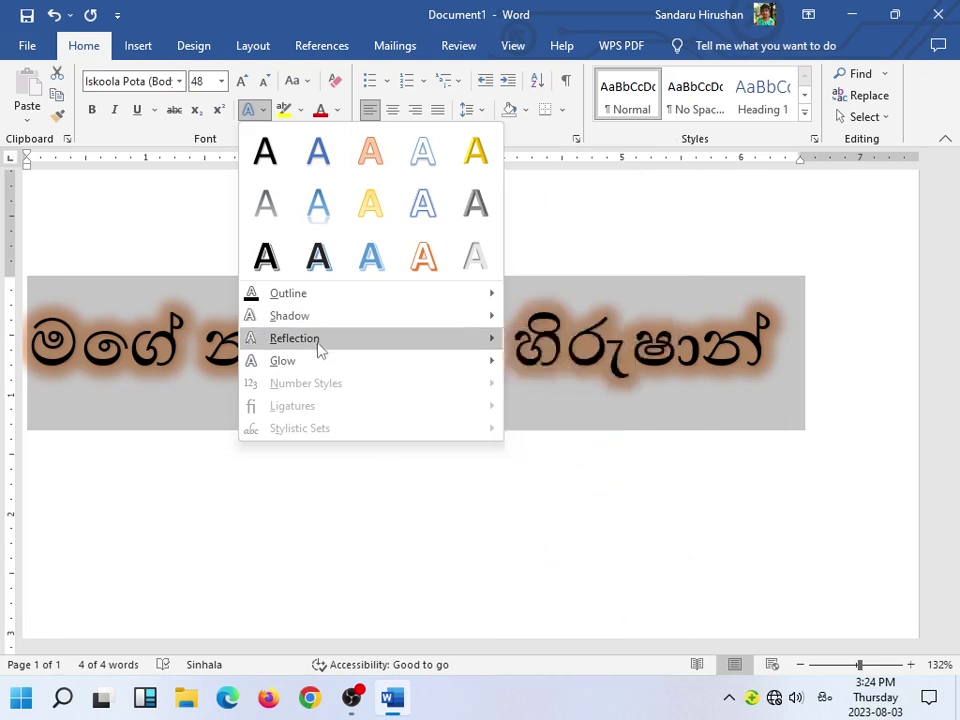
{"action": "mouse_move", "coordinate": [282, 361]}
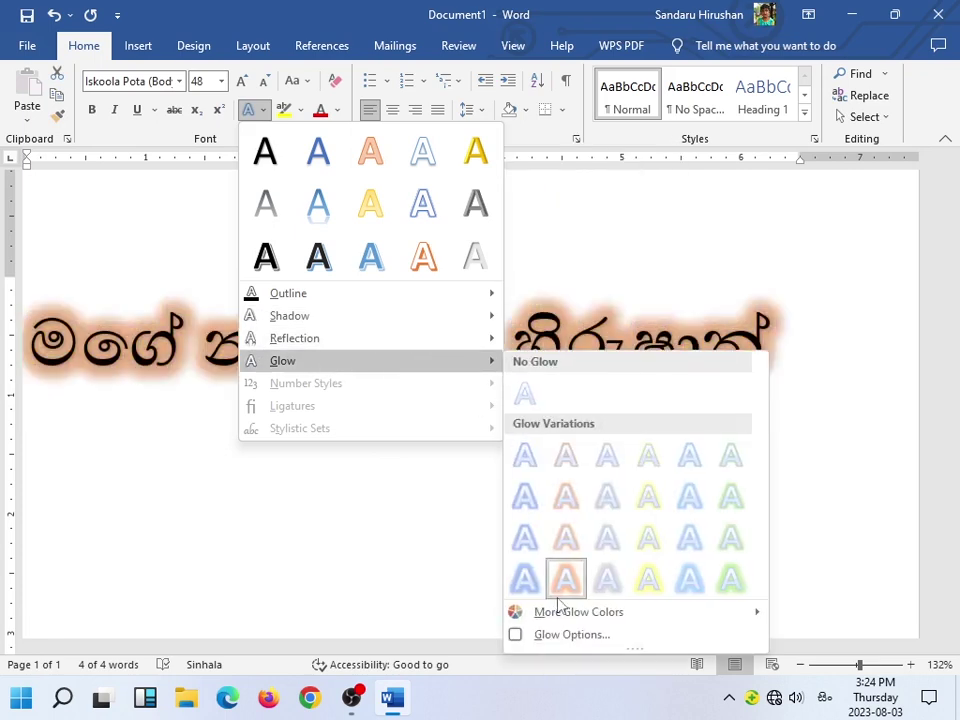
{"action": "mouse_move", "coordinate": [578, 612]}
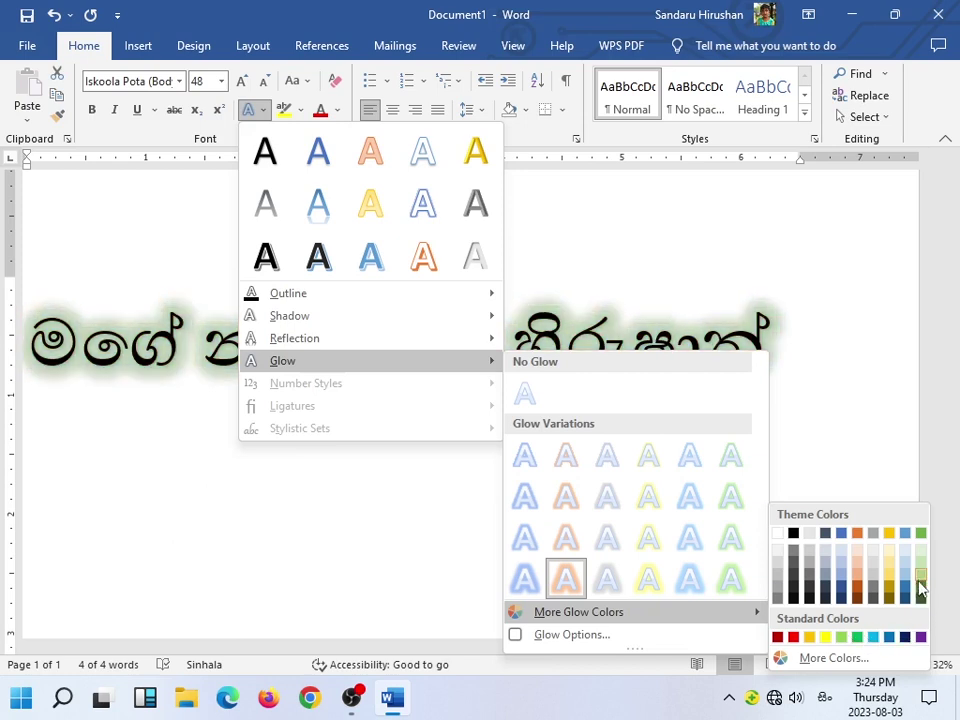
{"action": "left_click", "coordinate": [920, 637]}
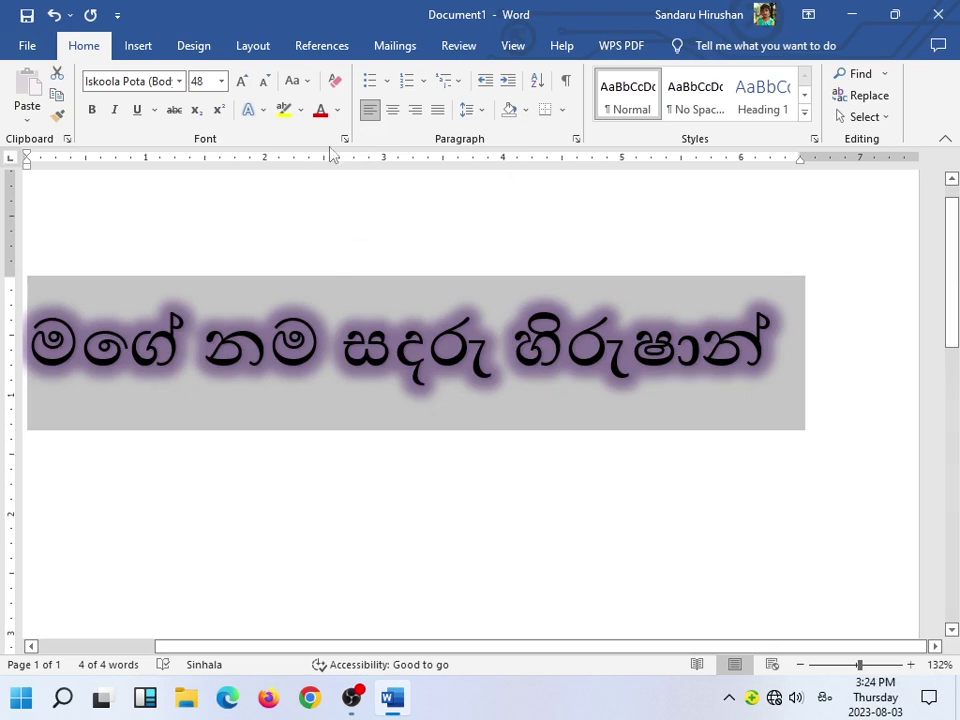
{"action": "left_click", "coordinate": [264, 111]}
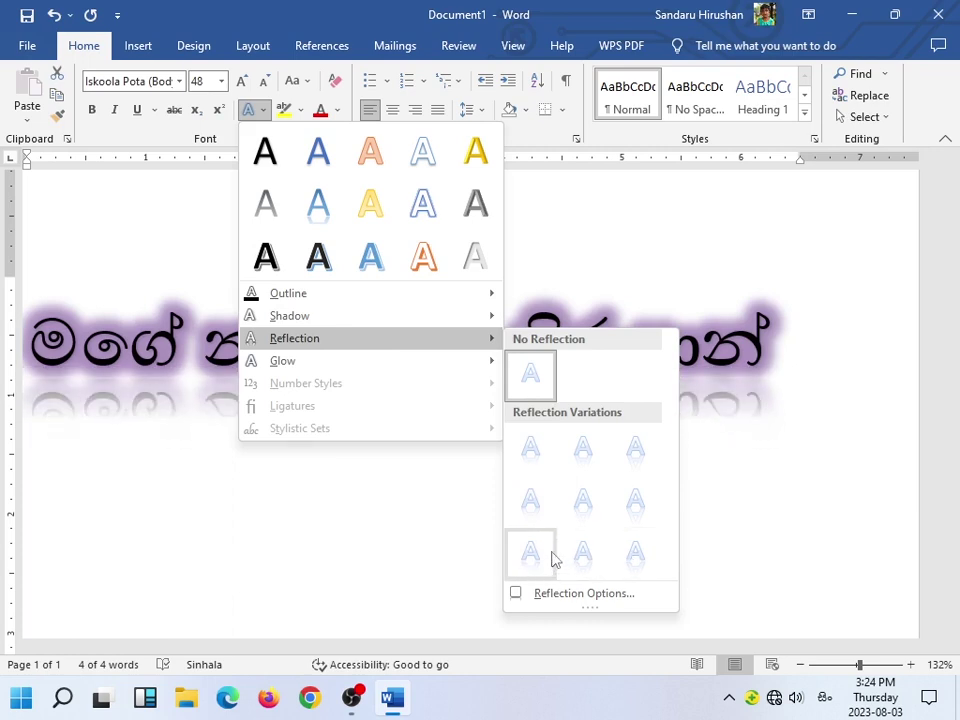
{"action": "left_click", "coordinate": [597, 557]}
{"action": "triple_click", "coordinate": [410, 427]}
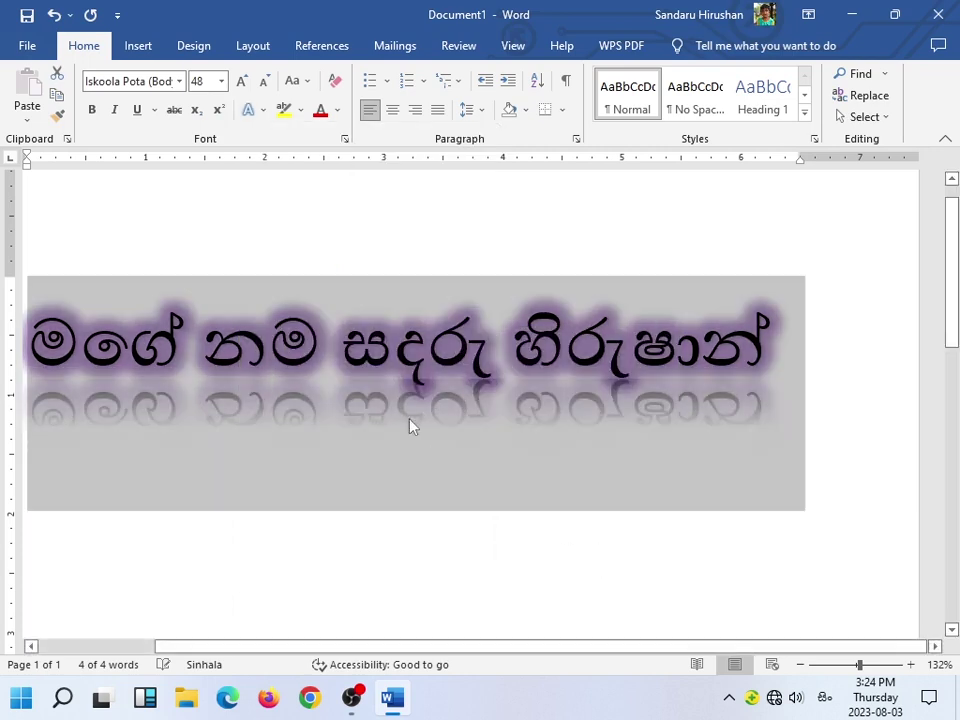
{"action": "left_click", "coordinate": [515, 417]}
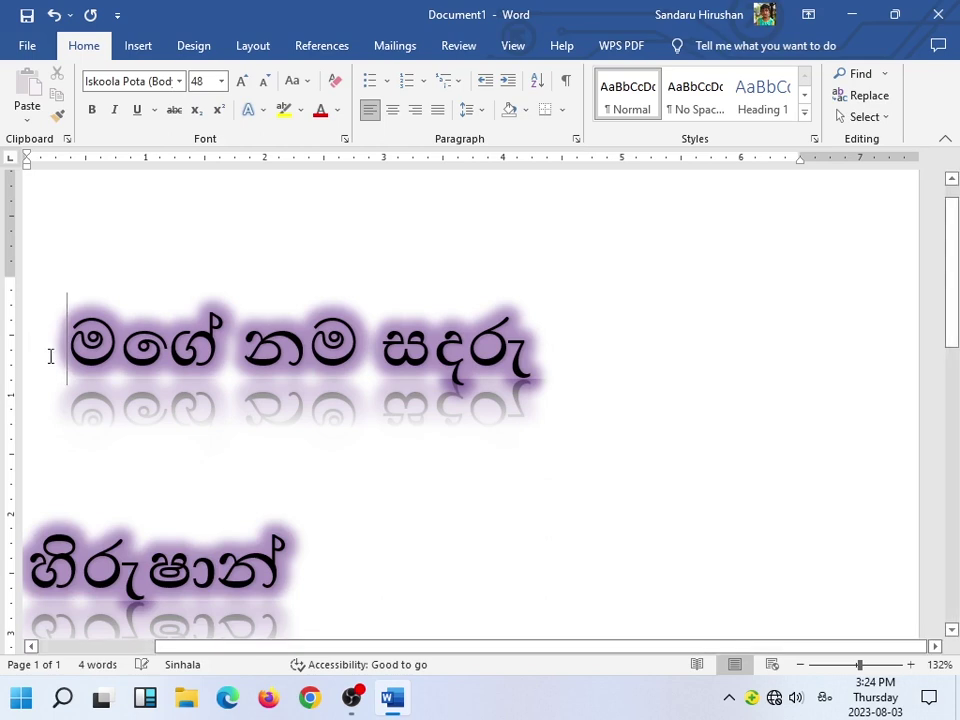
Delete the stray leading space, then apply No Reflection and No Glow to the line.
{"action": "key", "text": "BackSpace"}
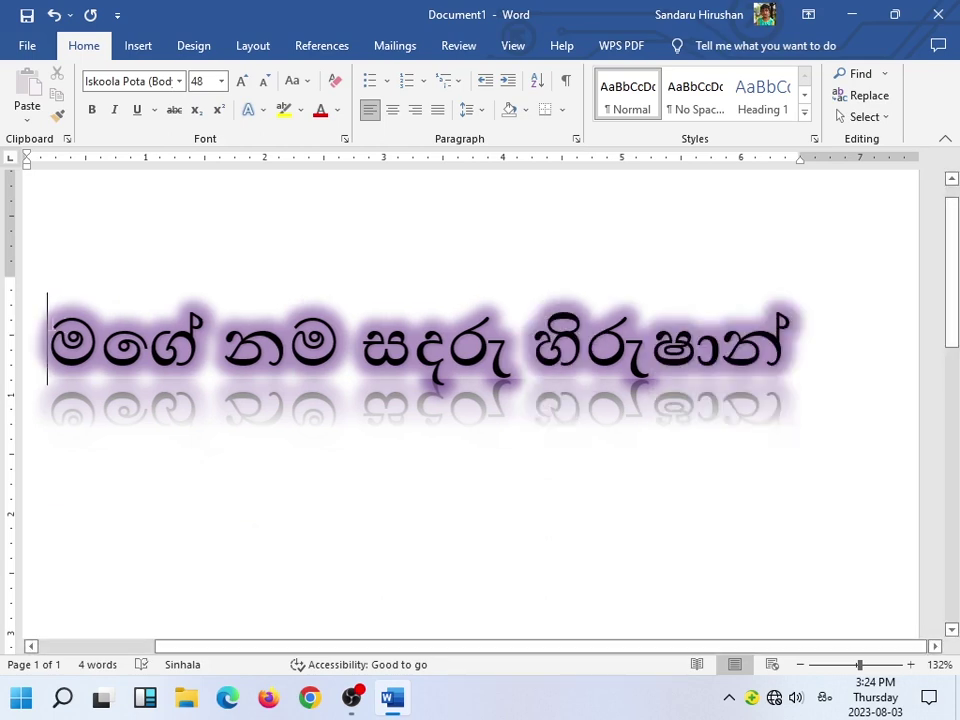
{"action": "left_click_drag", "start_coordinate": [47, 306], "coordinate": [789, 350]}
{"action": "left_click", "coordinate": [261, 109]}
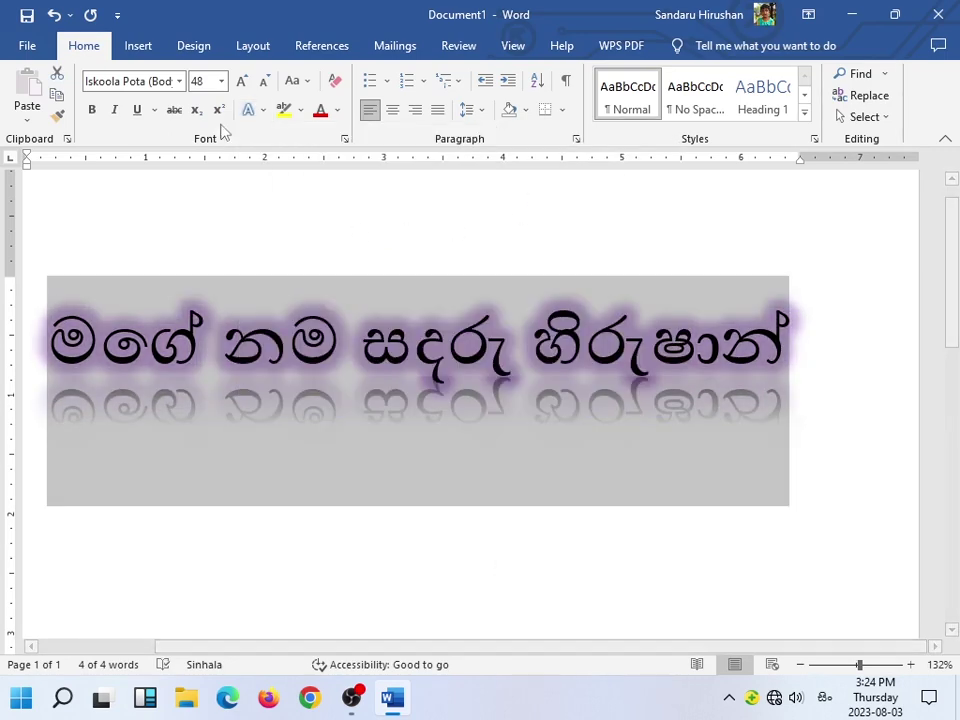
{"action": "left_click", "coordinate": [264, 114]}
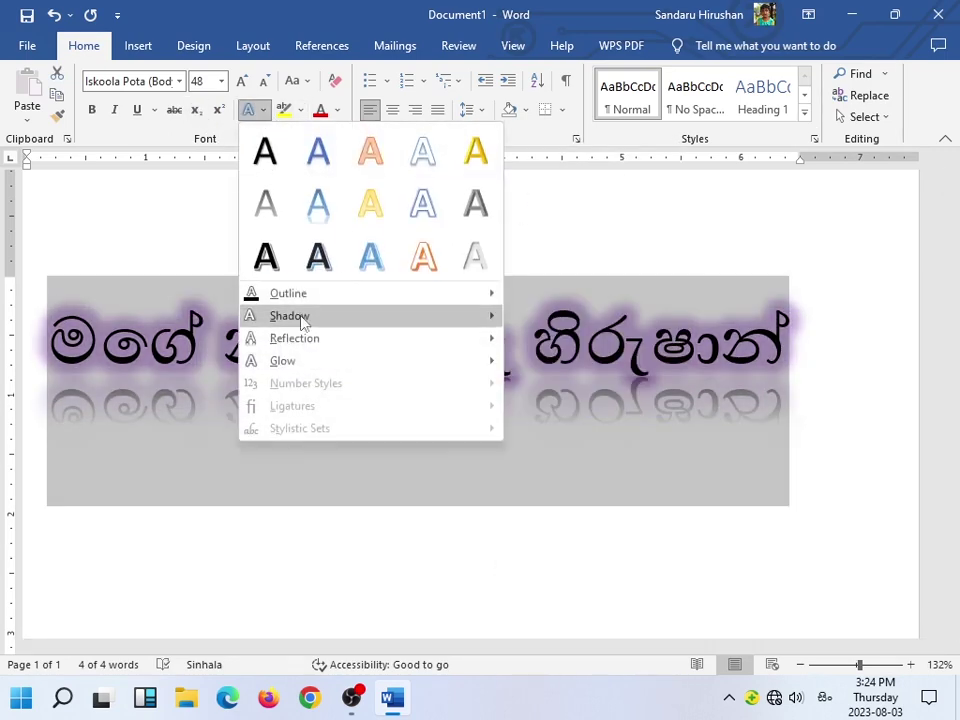
{"action": "mouse_move", "coordinate": [294, 338]}
{"action": "left_click", "coordinate": [533, 372]}
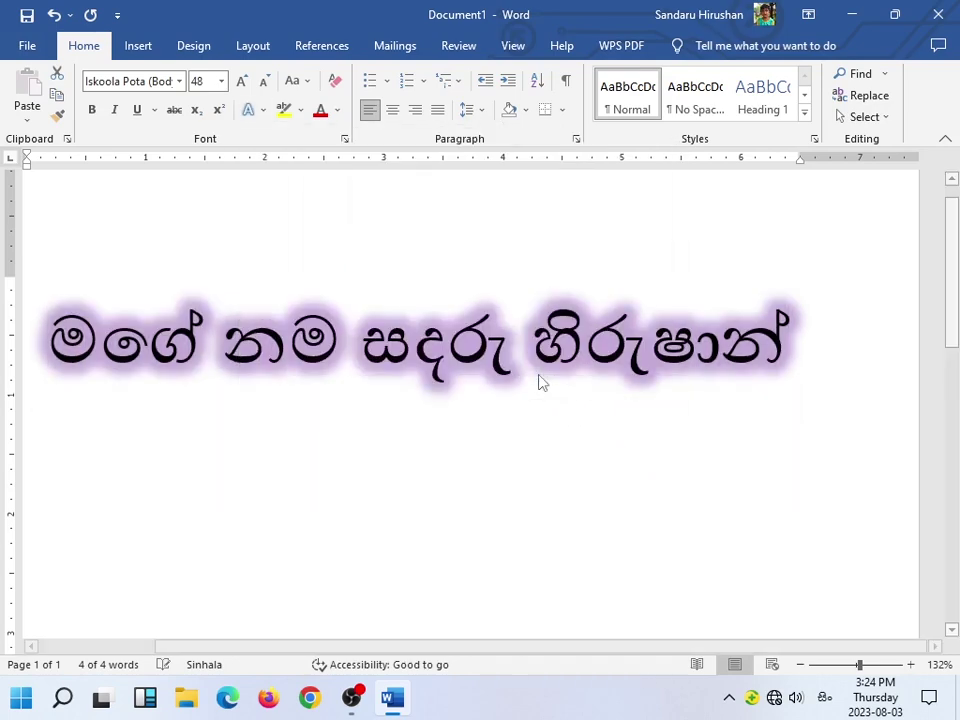
{"action": "left_click", "coordinate": [264, 112]}
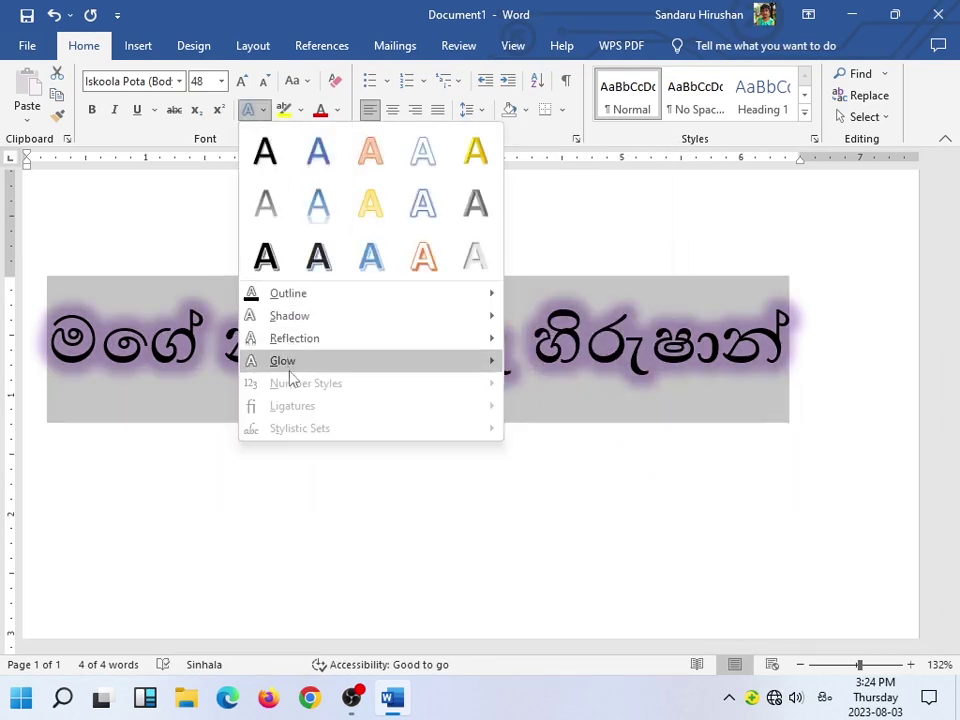
{"action": "left_click", "coordinate": [523, 393]}
{"action": "left_click", "coordinate": [411, 325]}
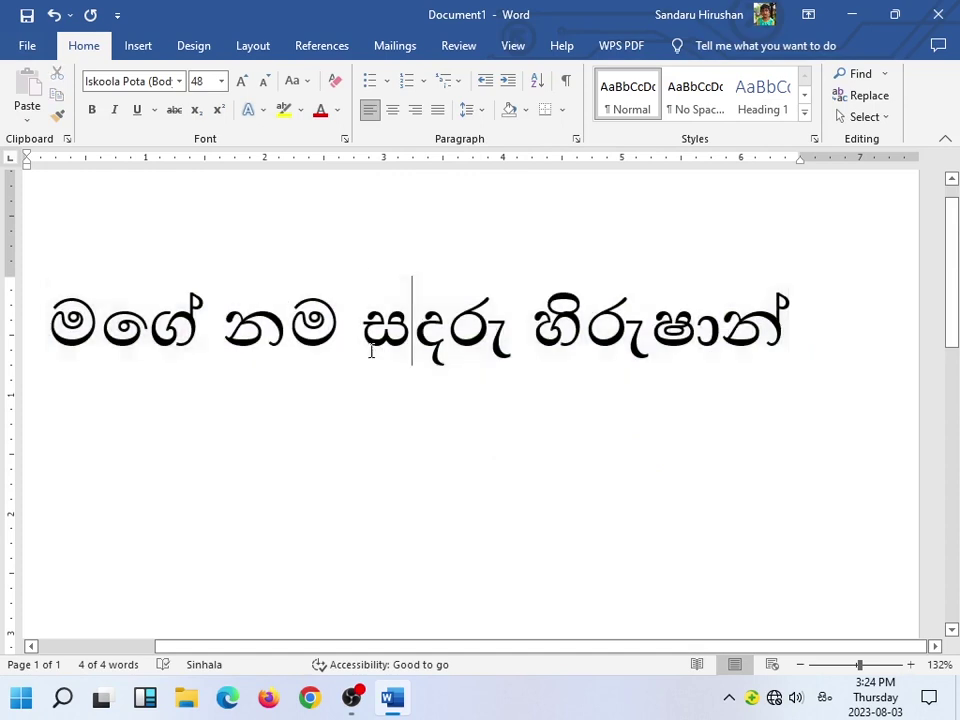
{"action": "left_click_drag", "start_coordinate": [52, 302], "coordinate": [790, 330]}
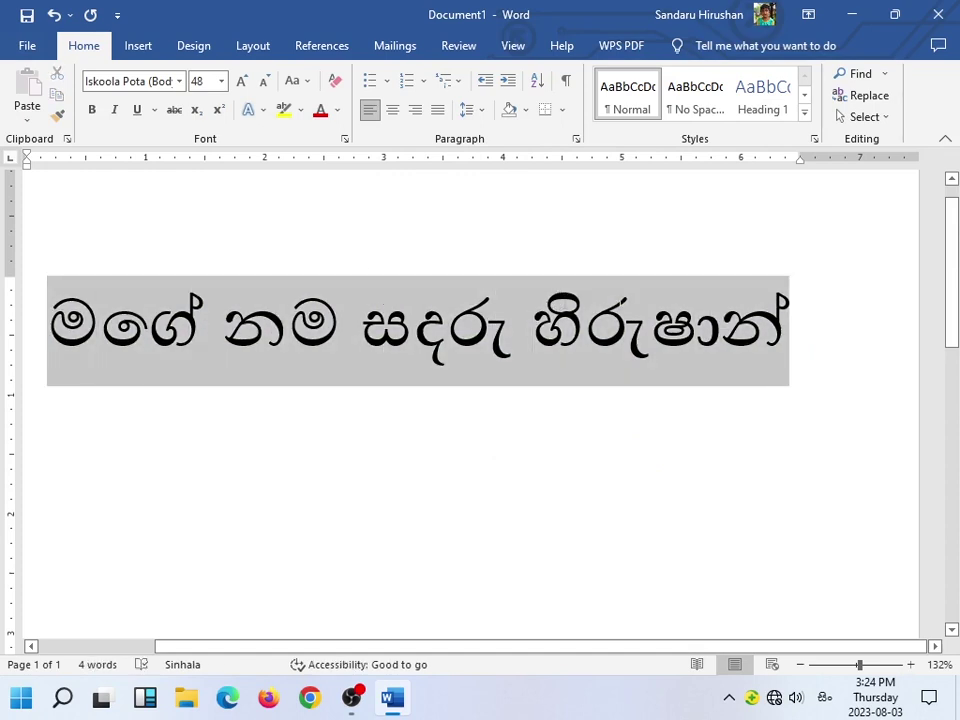
{"action": "left_click", "coordinate": [302, 112]}
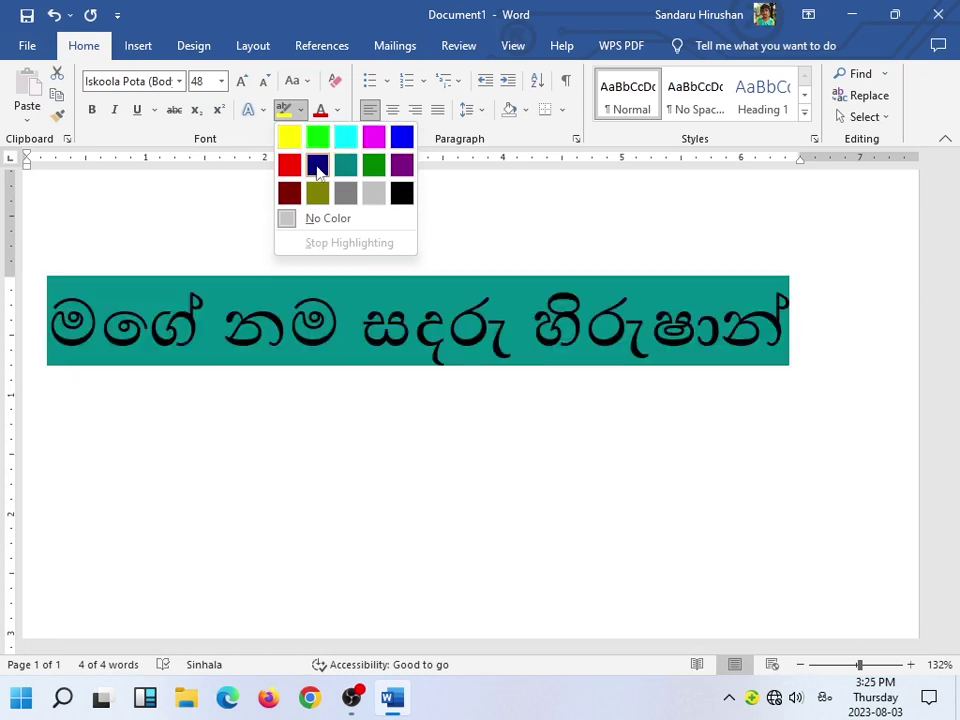
{"action": "left_click", "coordinate": [345, 135]}
{"action": "left_click", "coordinate": [336, 357]}
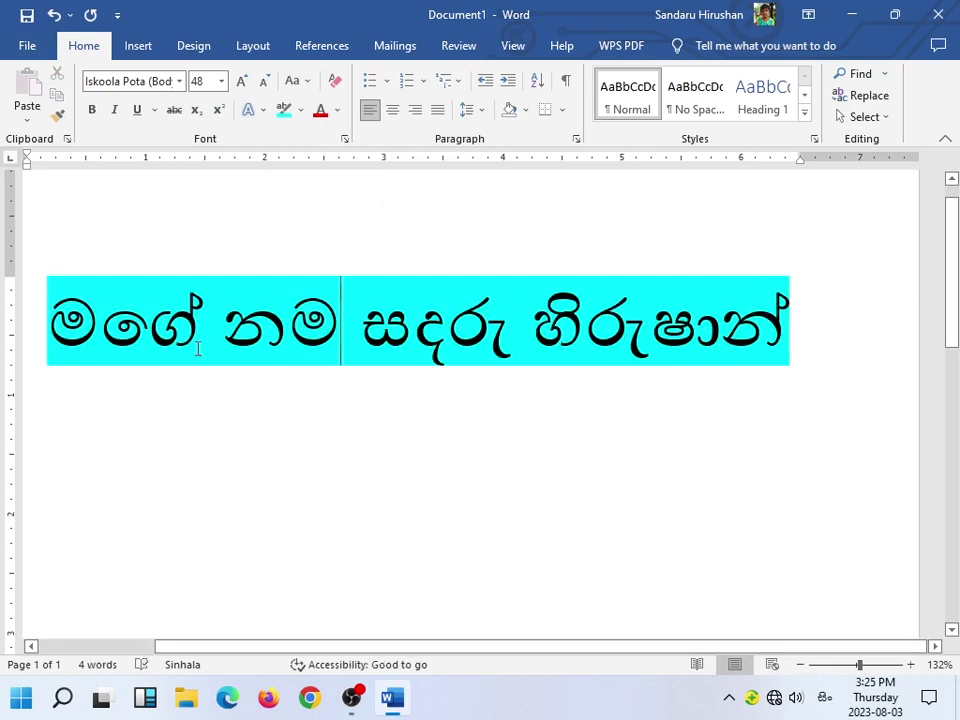
{"action": "left_click_drag", "start_coordinate": [50, 310], "coordinate": [788, 335]}
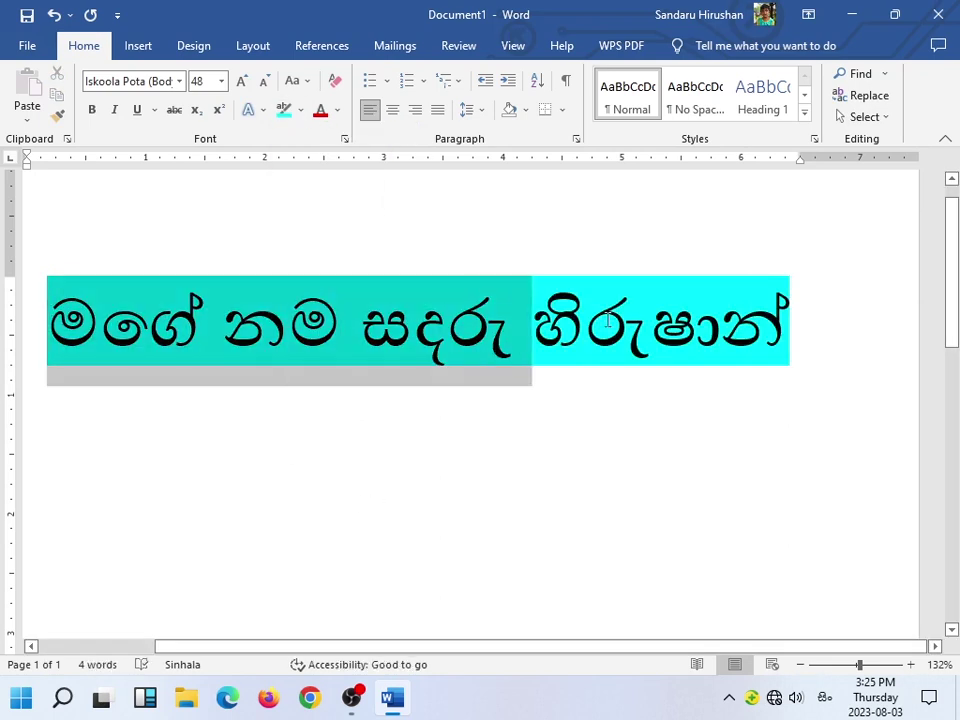
{"action": "left_click", "coordinate": [300, 110]}
{"action": "left_click", "coordinate": [318, 217]}
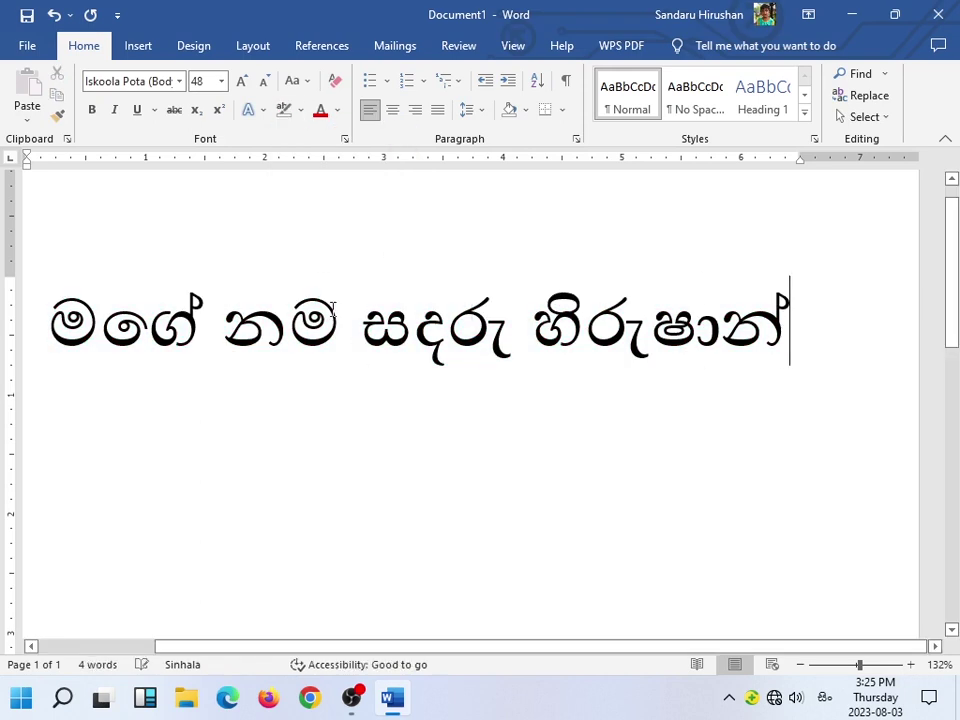
Colour the line light blue, then a custom cyan from More Colors.
{"action": "left_click_drag", "start_coordinate": [52, 320], "coordinate": [788, 335]}
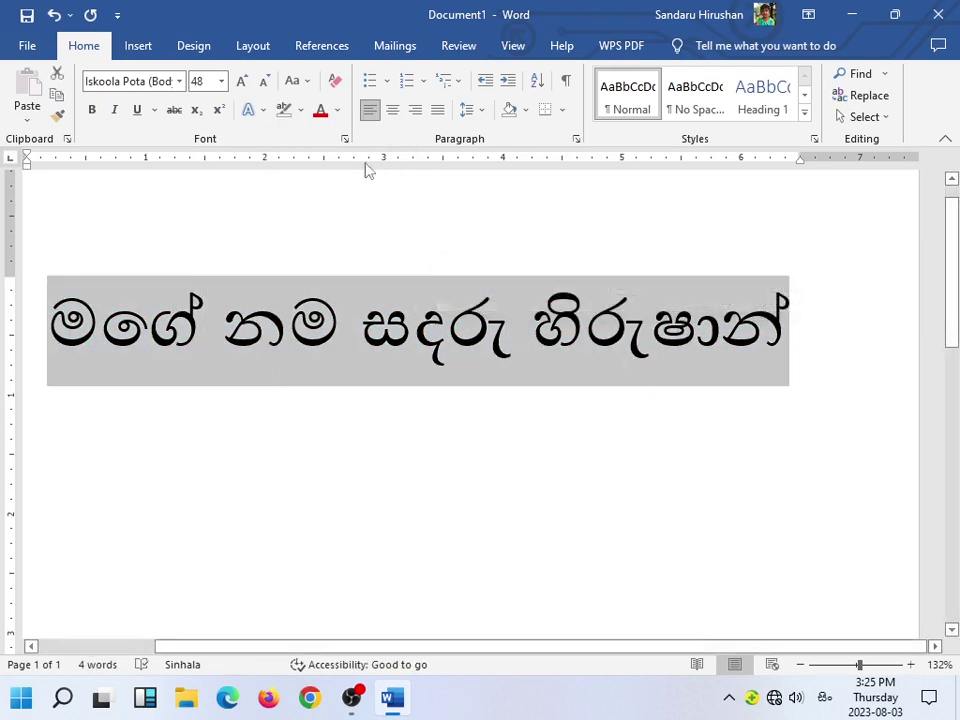
{"action": "left_click", "coordinate": [337, 110]}
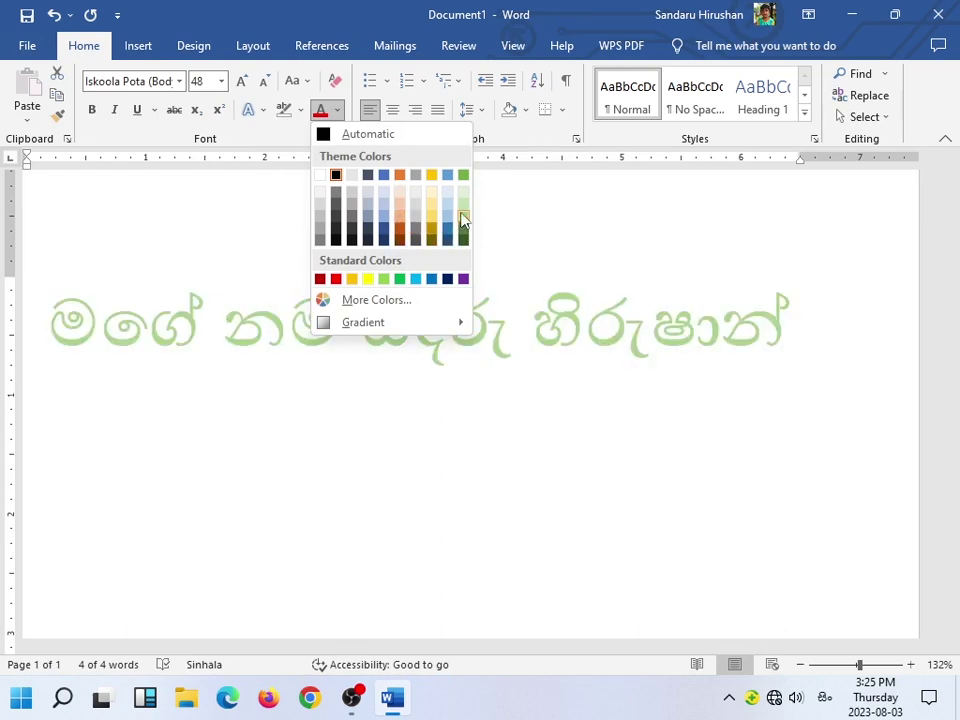
{"action": "left_click", "coordinate": [416, 280]}
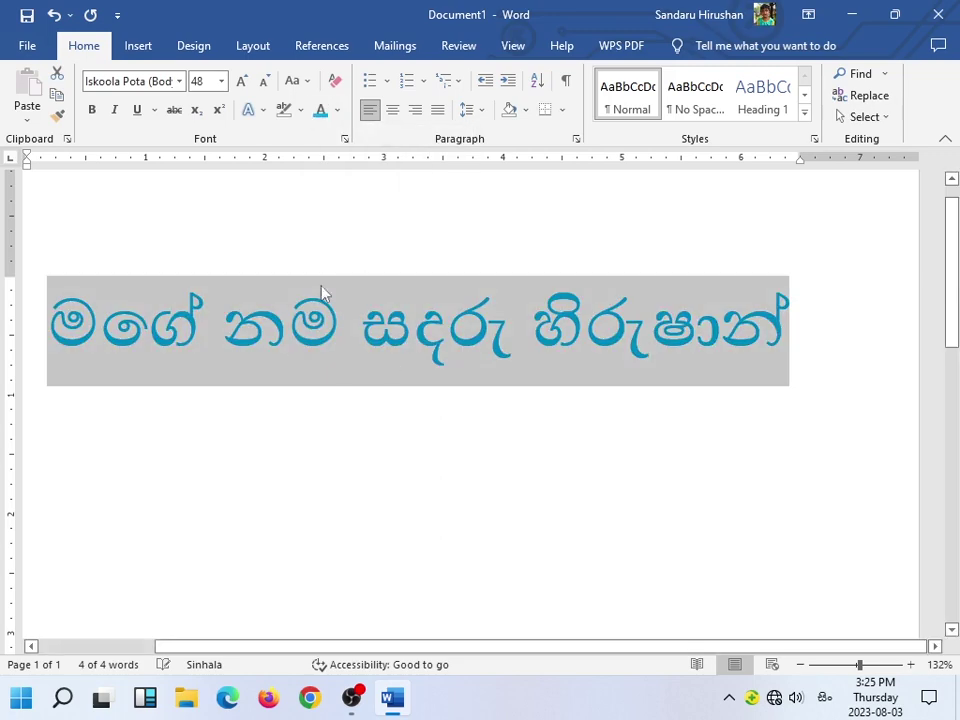
{"action": "left_click", "coordinate": [337, 110]}
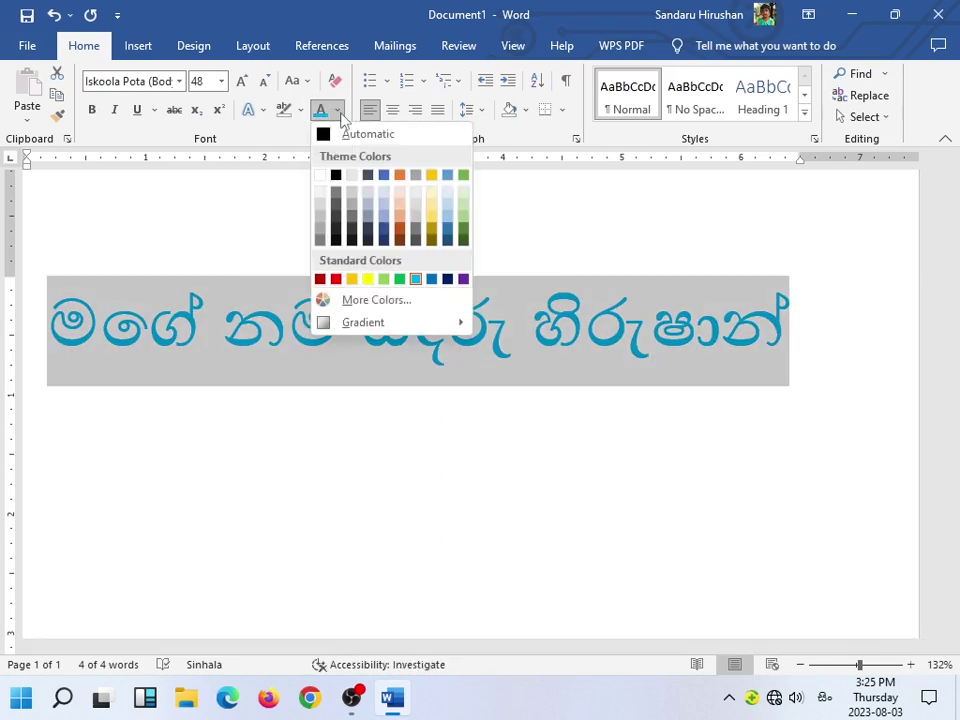
{"action": "left_click", "coordinate": [384, 305]}
{"action": "left_click_drag", "start_coordinate": [437, 178], "coordinate": [396, 396]}
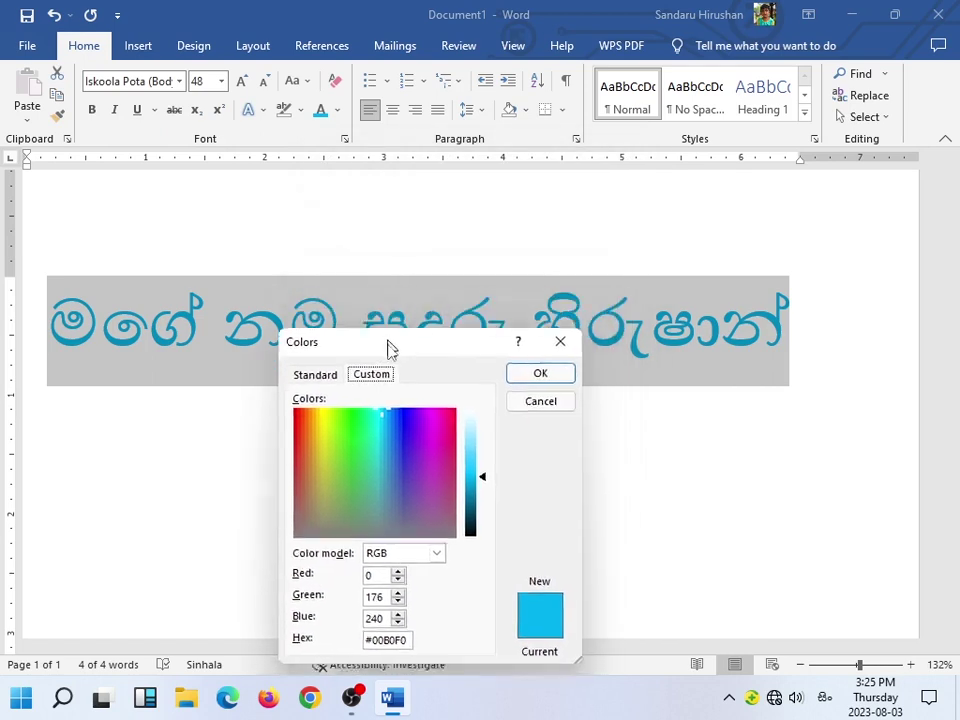
{"action": "left_click", "coordinate": [358, 465]}
{"action": "left_click", "coordinate": [383, 467]}
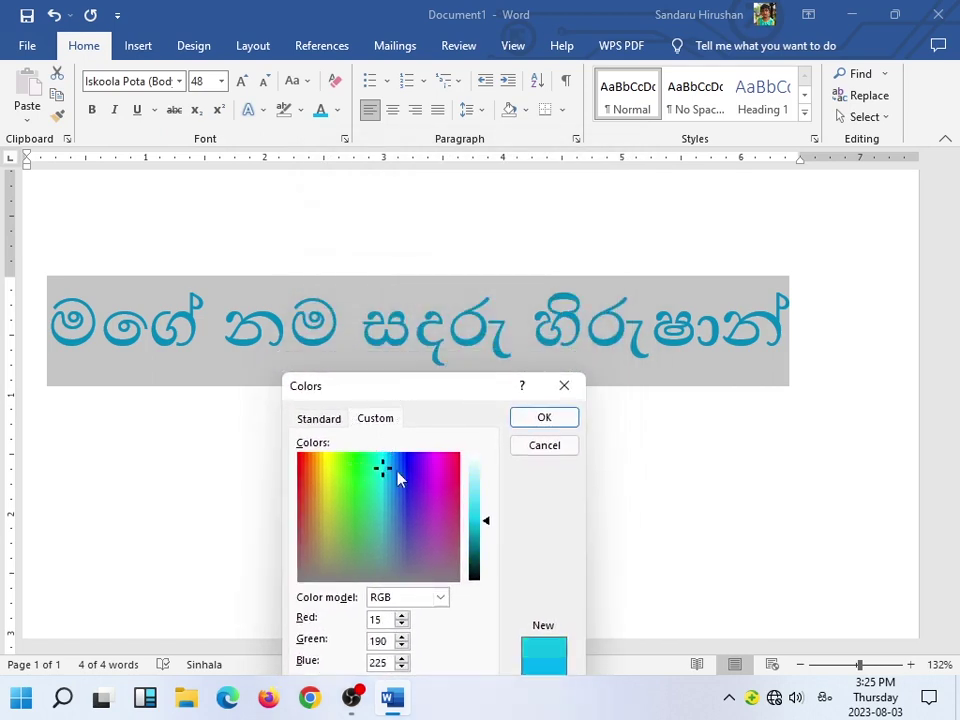
{"action": "left_click", "coordinate": [543, 419]}
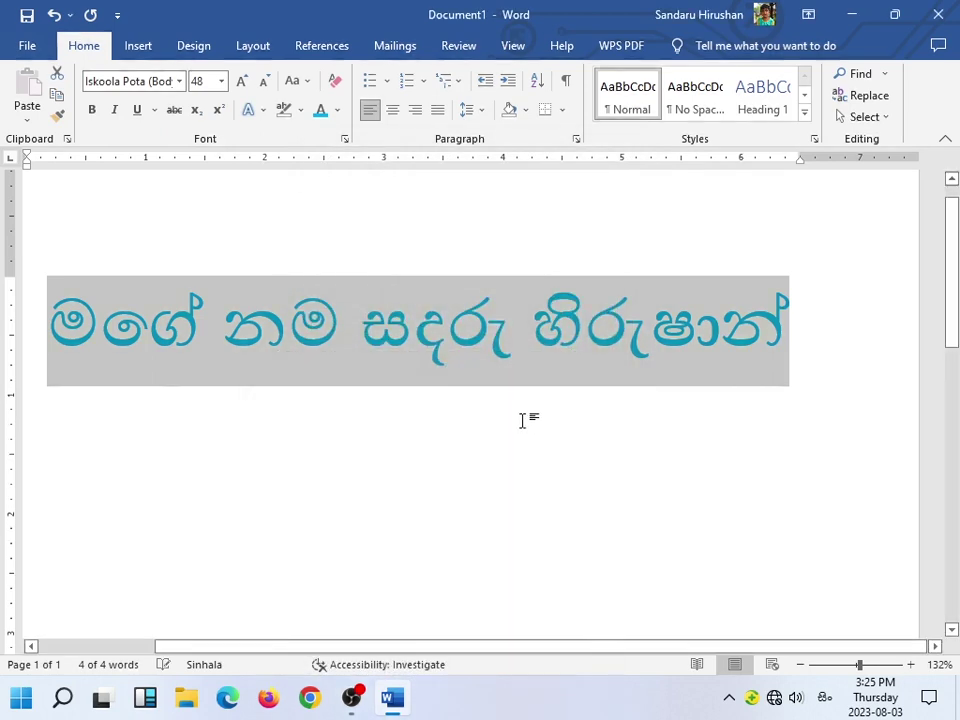
{"action": "left_click", "coordinate": [80, 312]}
Change the line's font colour to red using the custom colour picker.
{"action": "left_click_drag", "start_coordinate": [80, 312], "coordinate": [804, 302]}
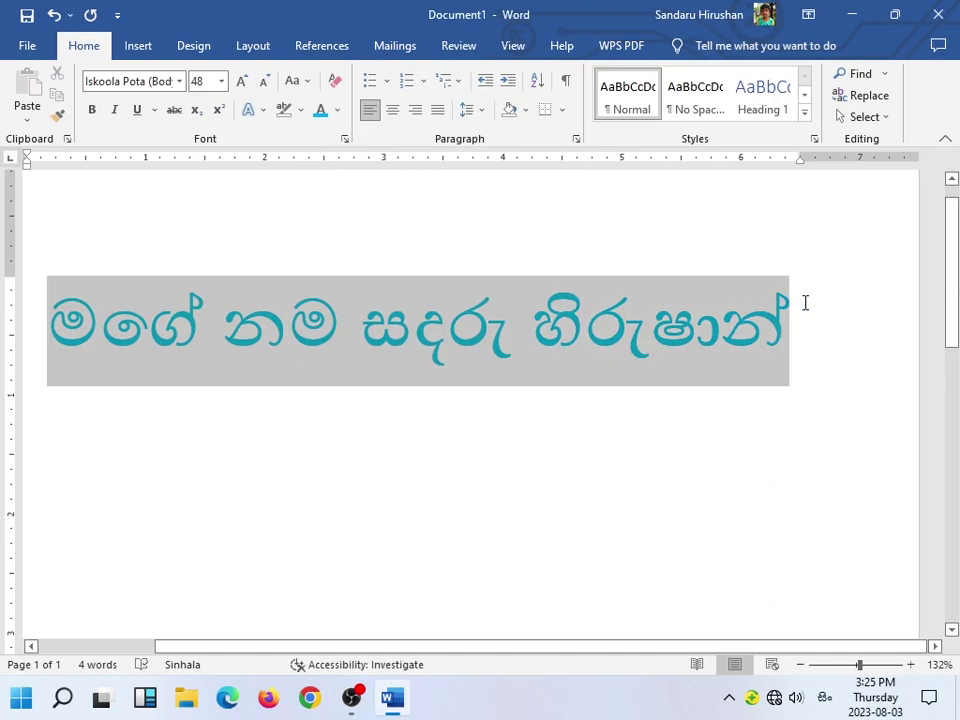
{"action": "left_click", "coordinate": [338, 111]}
{"action": "left_click", "coordinate": [373, 336]}
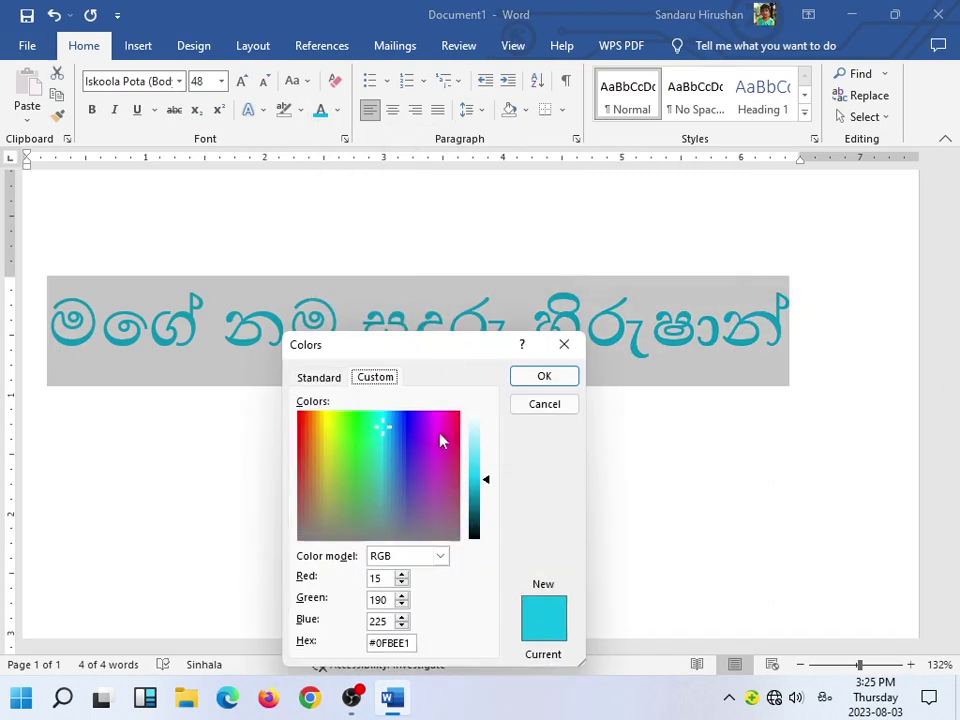
{"action": "mouse_move", "coordinate": [441, 441]}
{"action": "left_mouse_down"}
{"action": "mouse_move", "coordinate": [350, 467]}
{"action": "mouse_move", "coordinate": [315, 453]}
{"action": "mouse_move", "coordinate": [297, 412]}
{"action": "left_mouse_up"}
{"action": "left_click", "coordinate": [562, 378]}
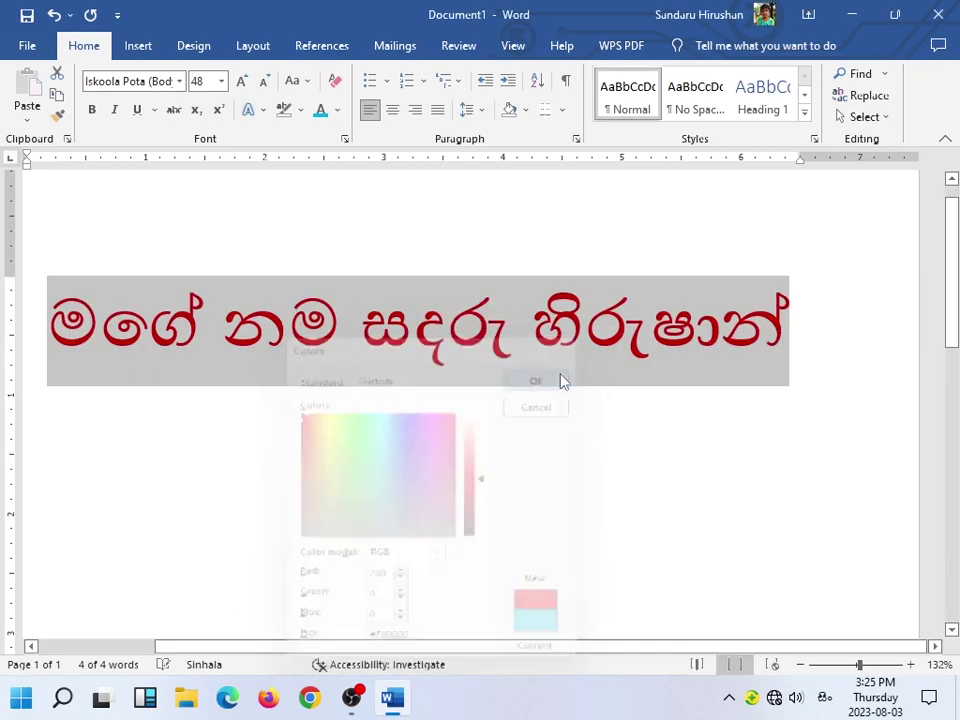
{"action": "left_click", "coordinate": [512, 330]}
Try yellow from the standard palette, then restore the Automatic black font colour.
{"action": "triple_click", "coordinate": [512, 330]}
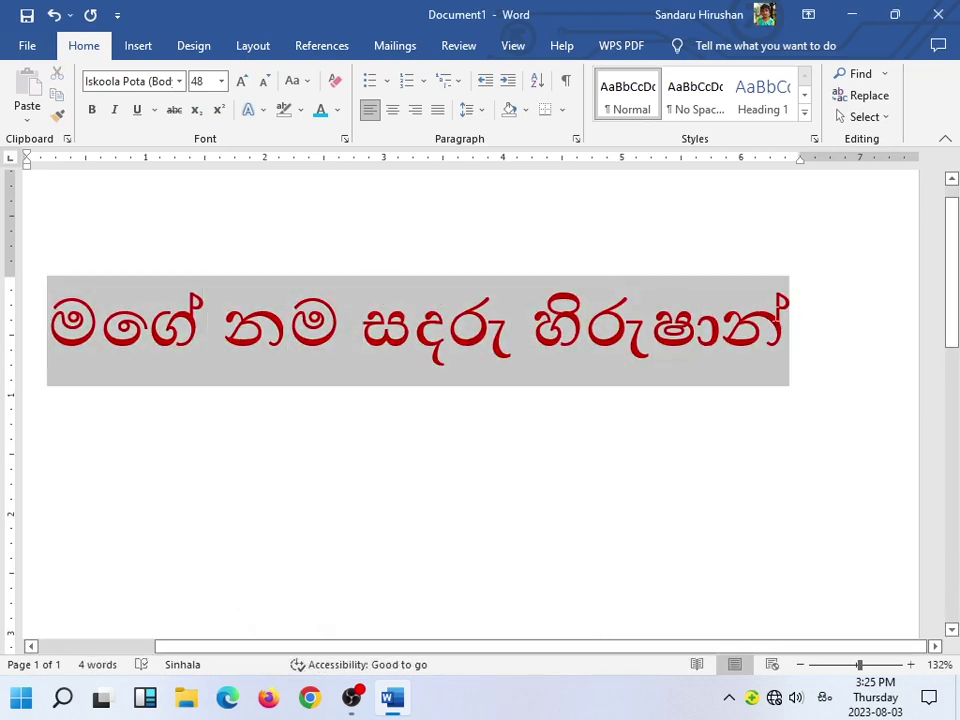
{"action": "left_click", "coordinate": [338, 110]}
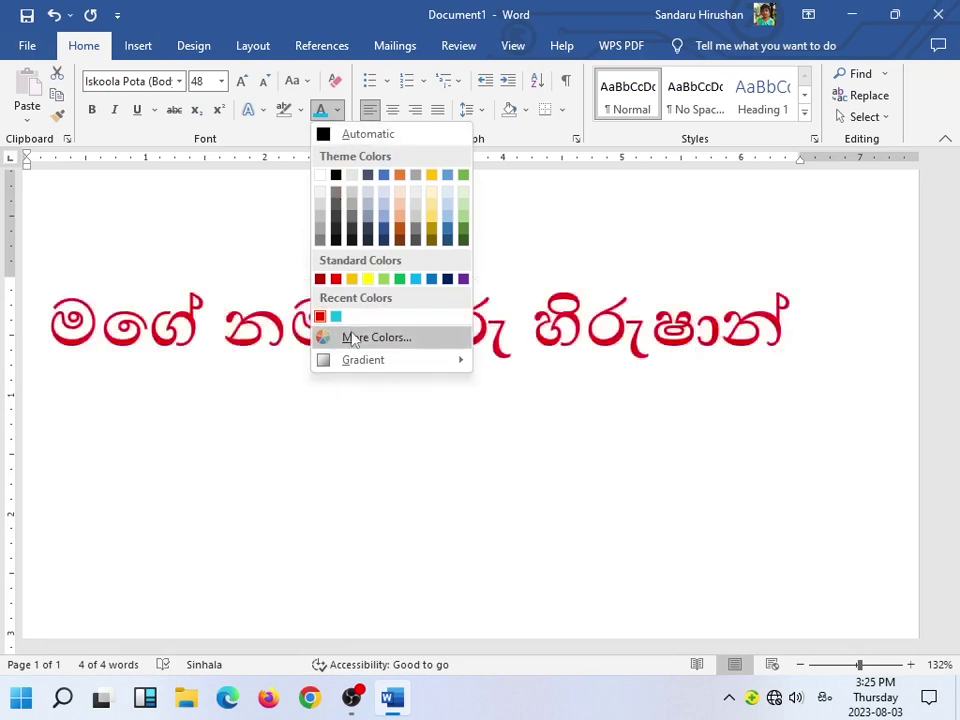
{"action": "left_click", "coordinate": [360, 337]}
{"action": "left_click", "coordinate": [318, 378]}
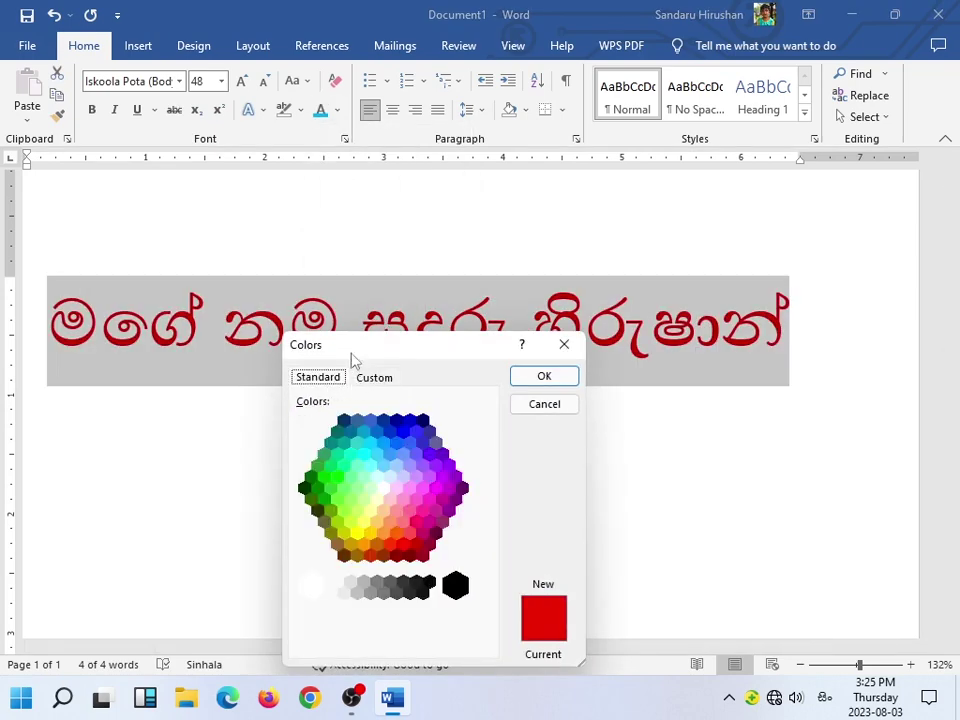
{"action": "left_click", "coordinate": [364, 476]}
{"action": "left_click", "coordinate": [364, 521]}
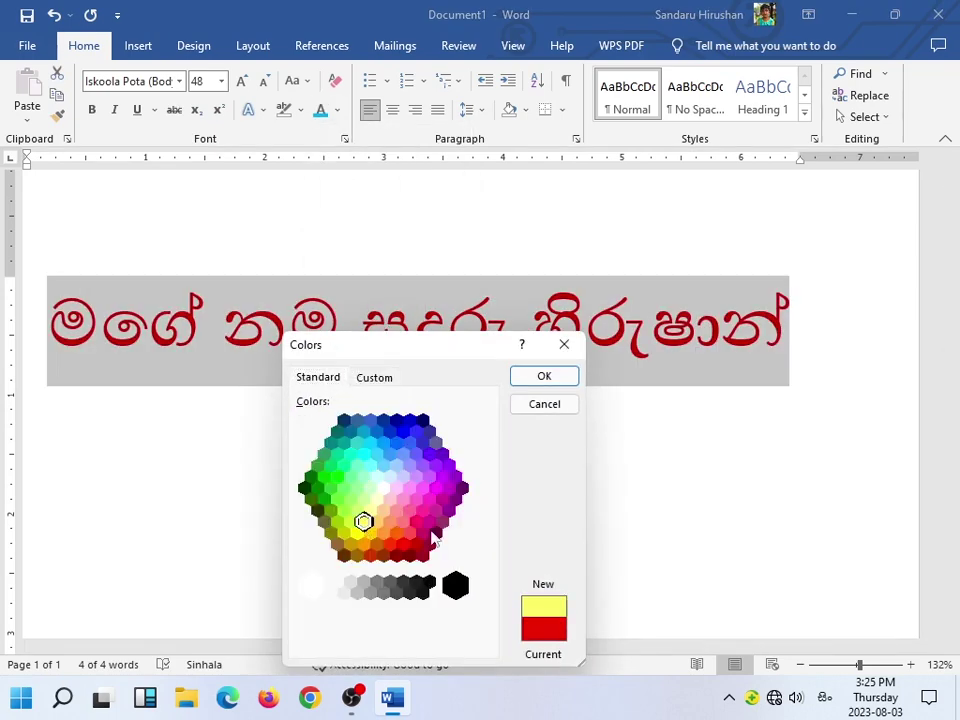
{"action": "left_click", "coordinate": [558, 382]}
{"action": "left_click", "coordinate": [499, 399]}
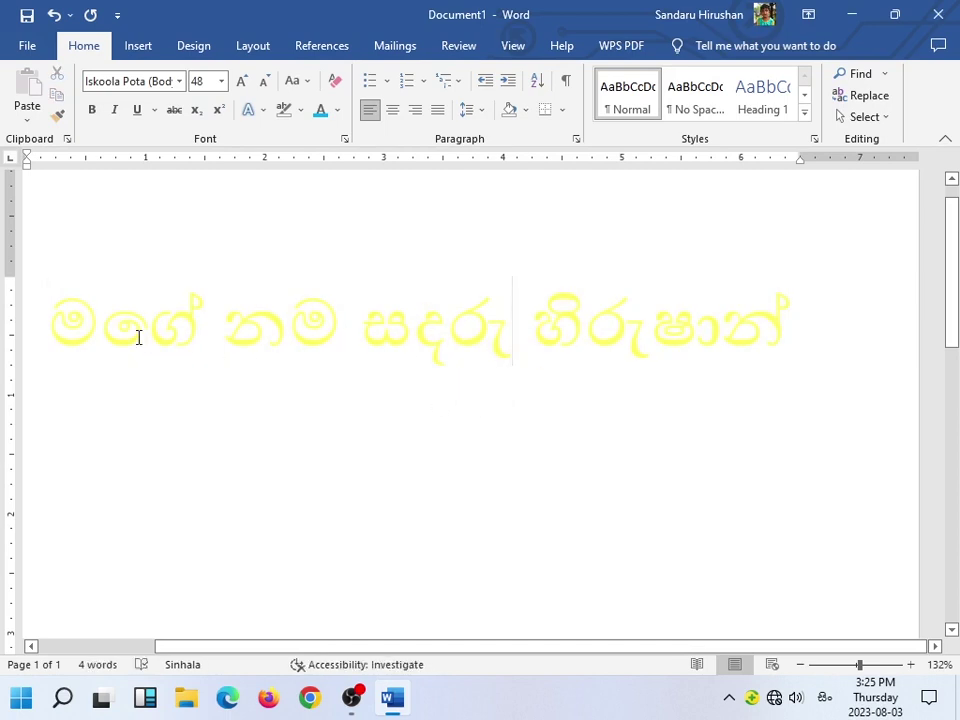
{"action": "left_click_drag", "start_coordinate": [127, 313], "coordinate": [790, 330]}
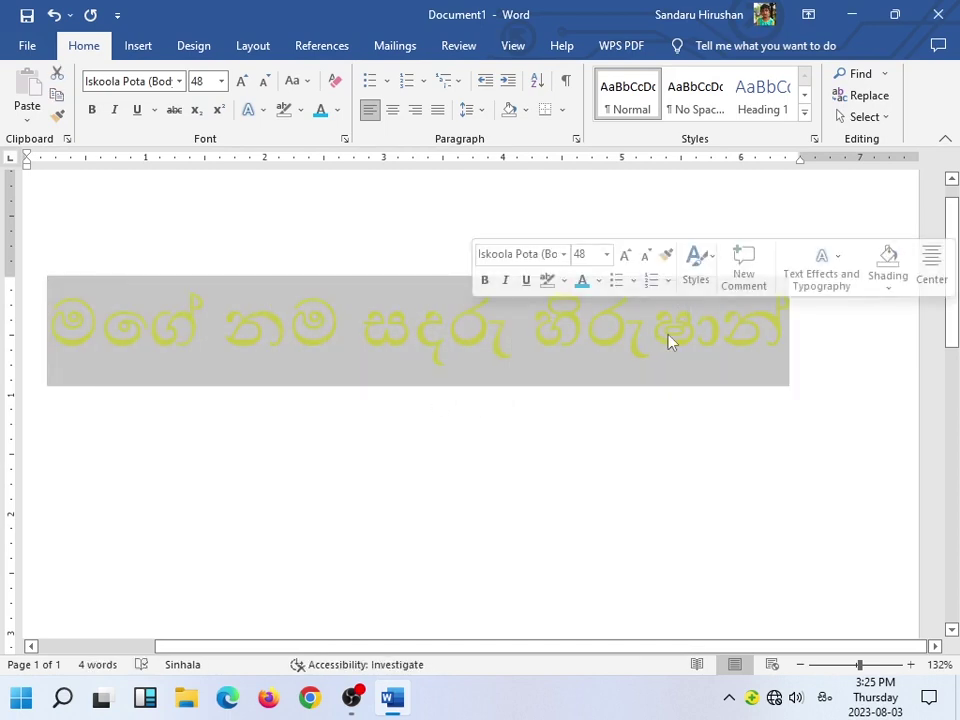
{"action": "left_click", "coordinate": [338, 110]}
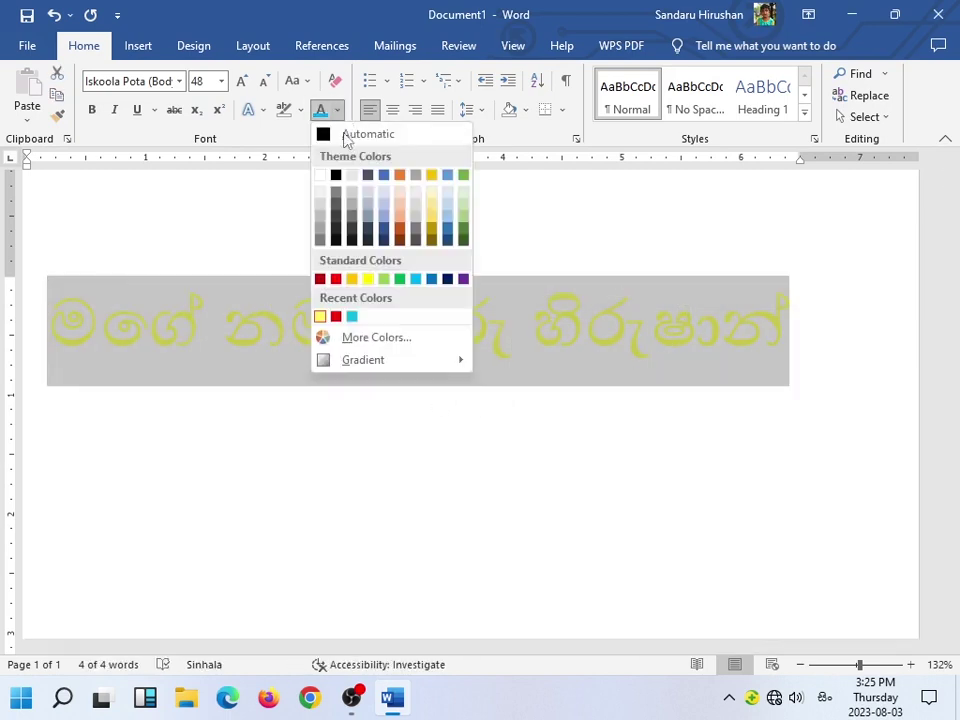
{"action": "left_click", "coordinate": [337, 181]}
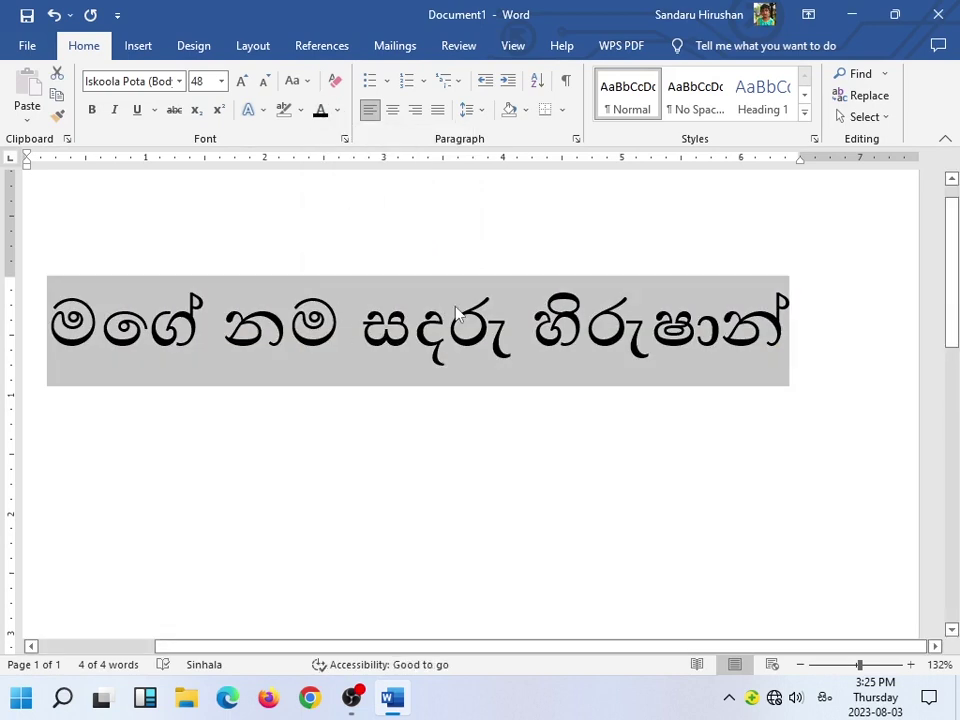
{"action": "left_click", "coordinate": [415, 258]}
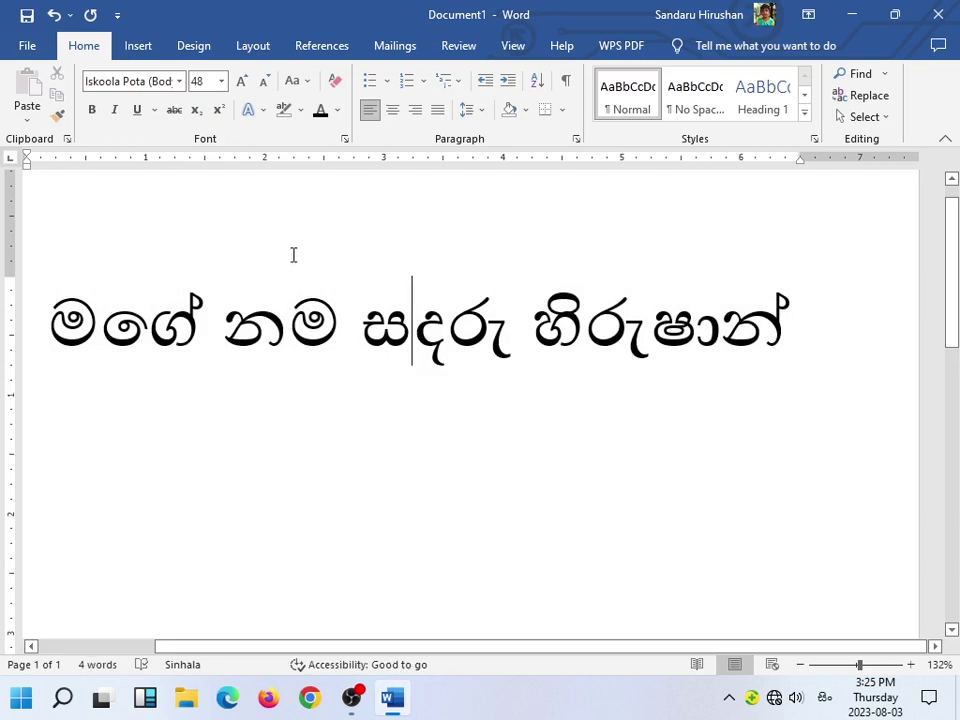
{"action": "left_click_drag", "start_coordinate": [60, 318], "coordinate": [790, 322]}
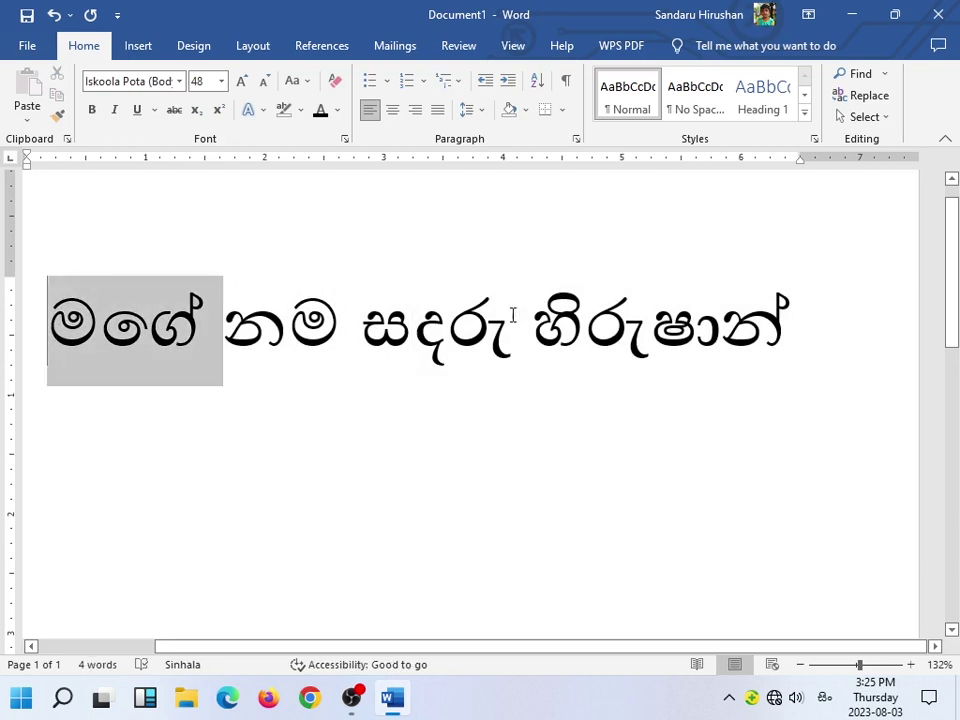
{"action": "left_click", "coordinate": [92, 110]}
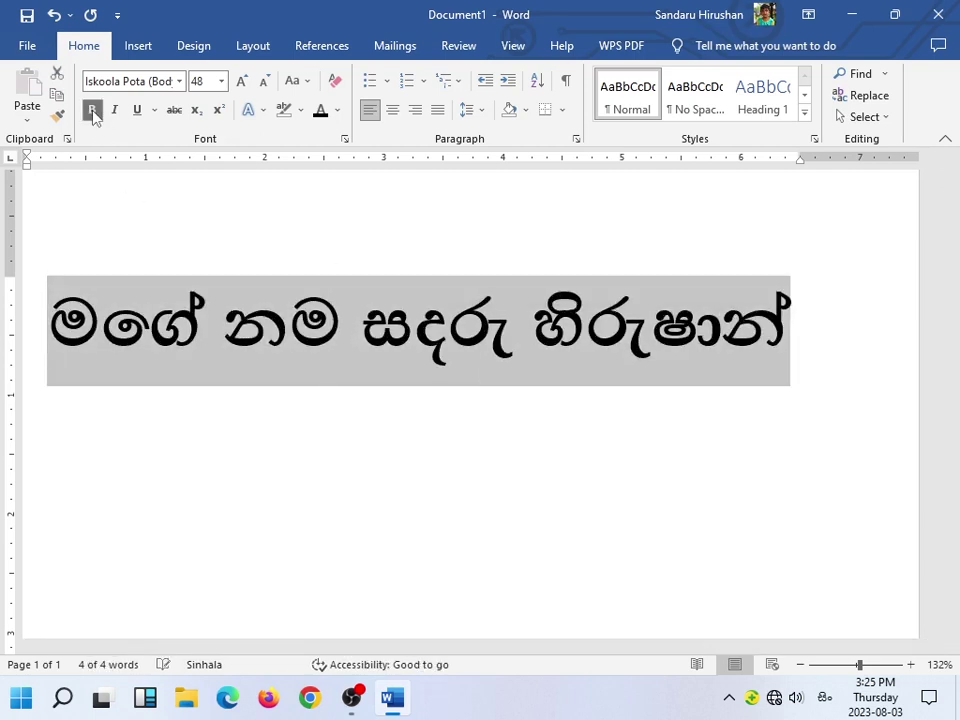
{"action": "left_click", "coordinate": [205, 300]}
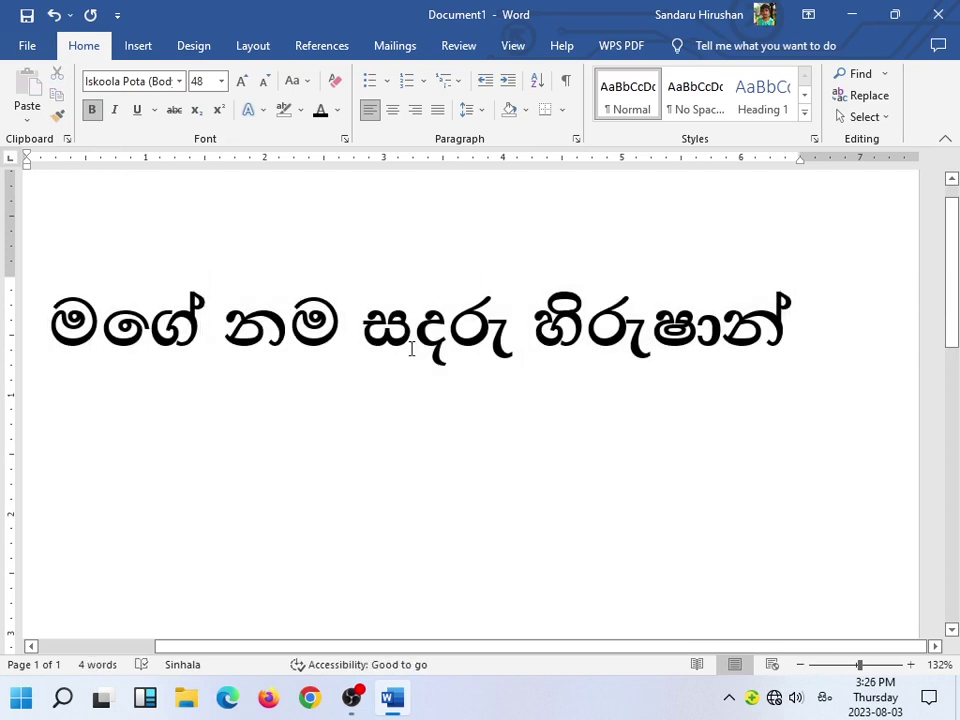
{"action": "left_click_drag", "start_coordinate": [60, 318], "coordinate": [790, 322]}
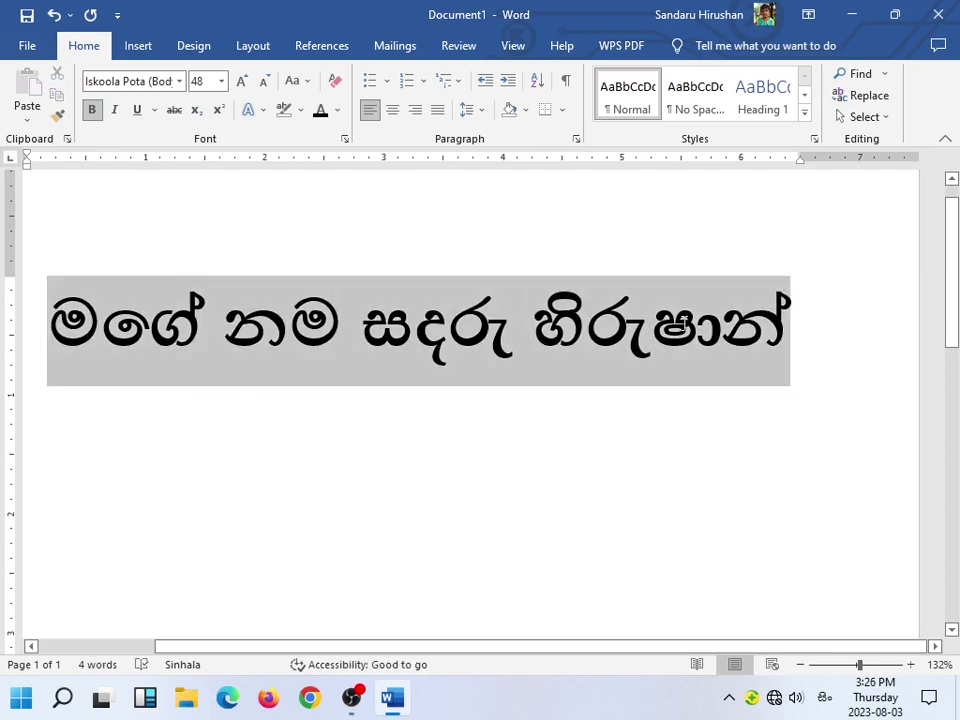
{"action": "left_click", "coordinate": [92, 110]}
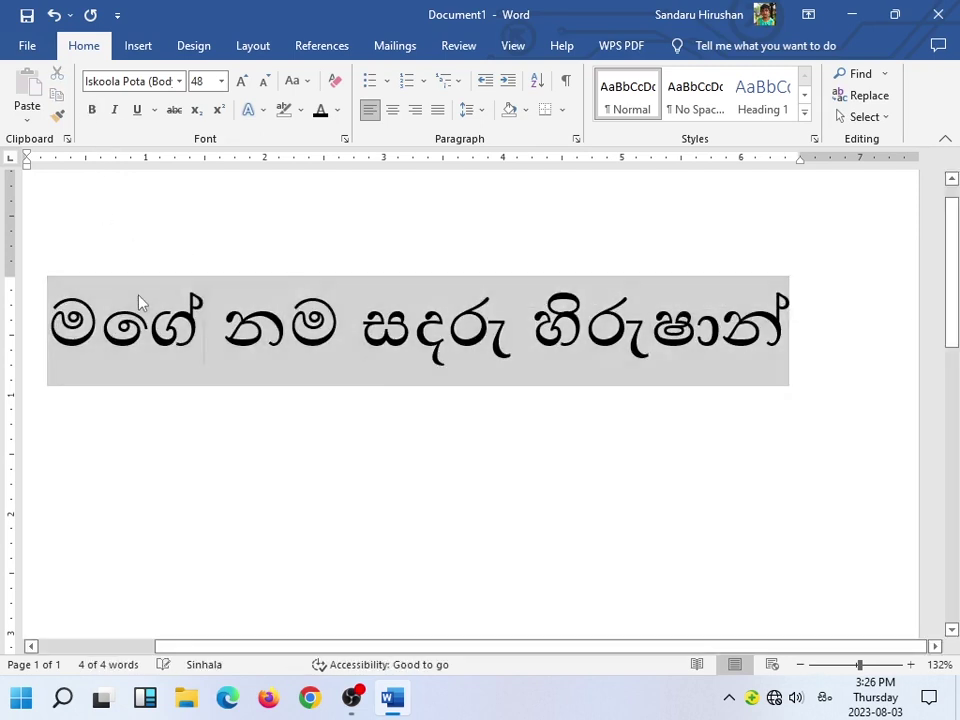
{"action": "left_click", "coordinate": [205, 320]}
{"action": "left_click_drag", "start_coordinate": [60, 320], "coordinate": [790, 322]}
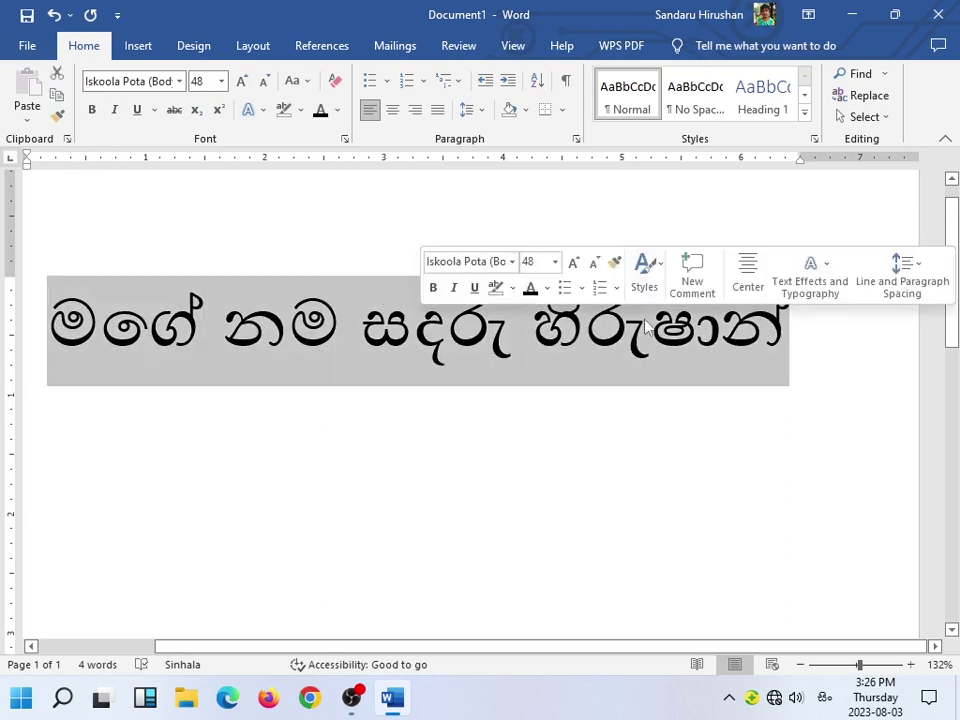
{"action": "left_click", "coordinate": [115, 110]}
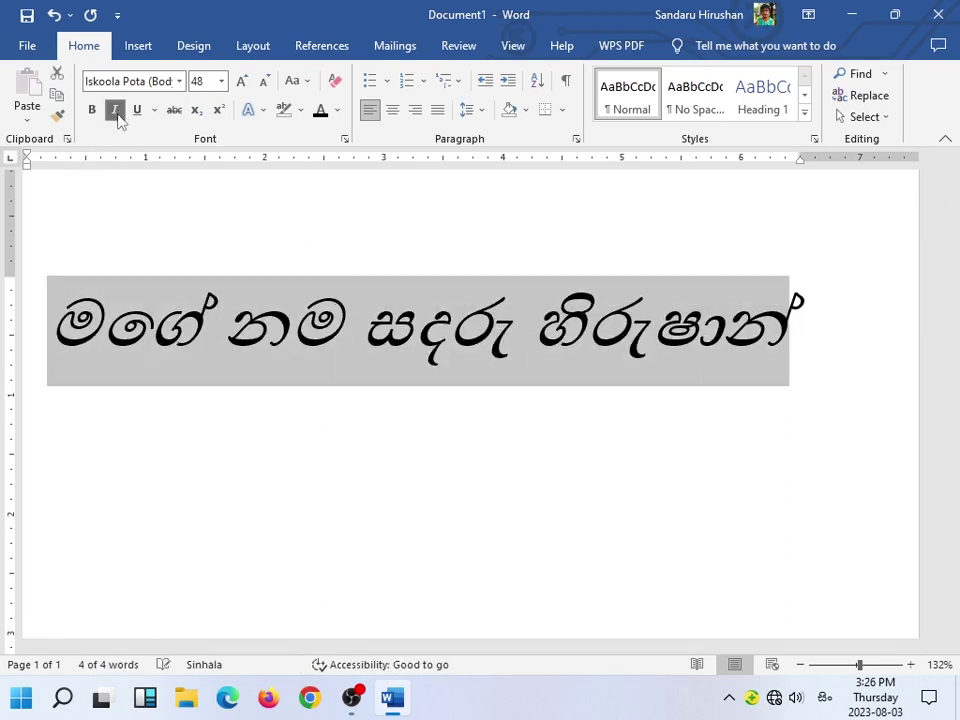
{"action": "left_click", "coordinate": [240, 348]}
{"action": "left_click_drag", "start_coordinate": [74, 320], "coordinate": [662, 327]}
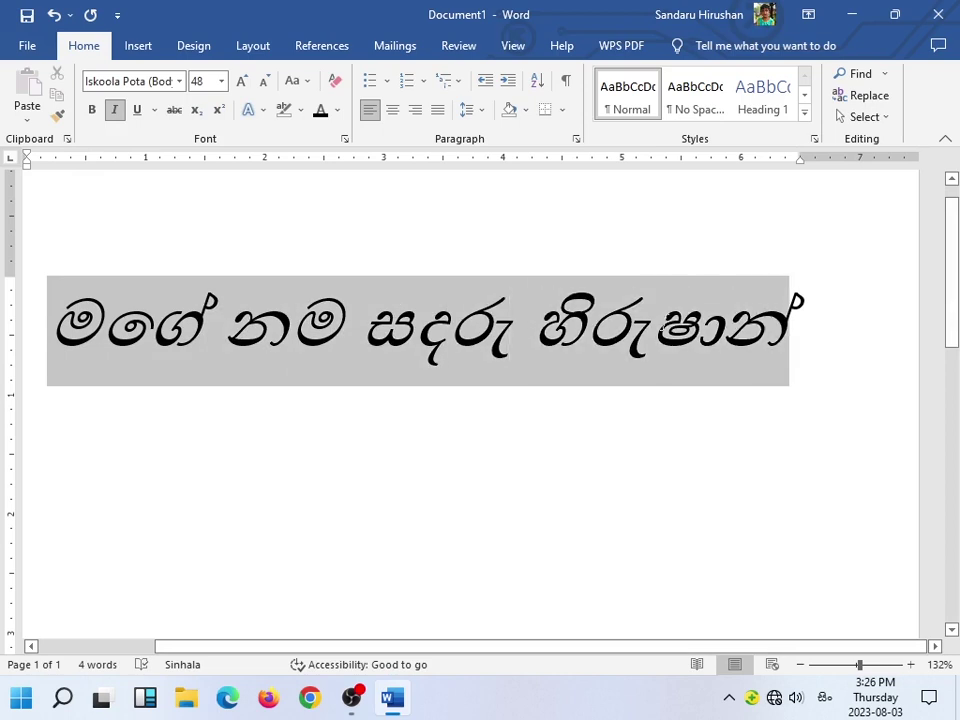
{"action": "key", "text": "ctrl+i"}
{"action": "left_click", "coordinate": [140, 300]}
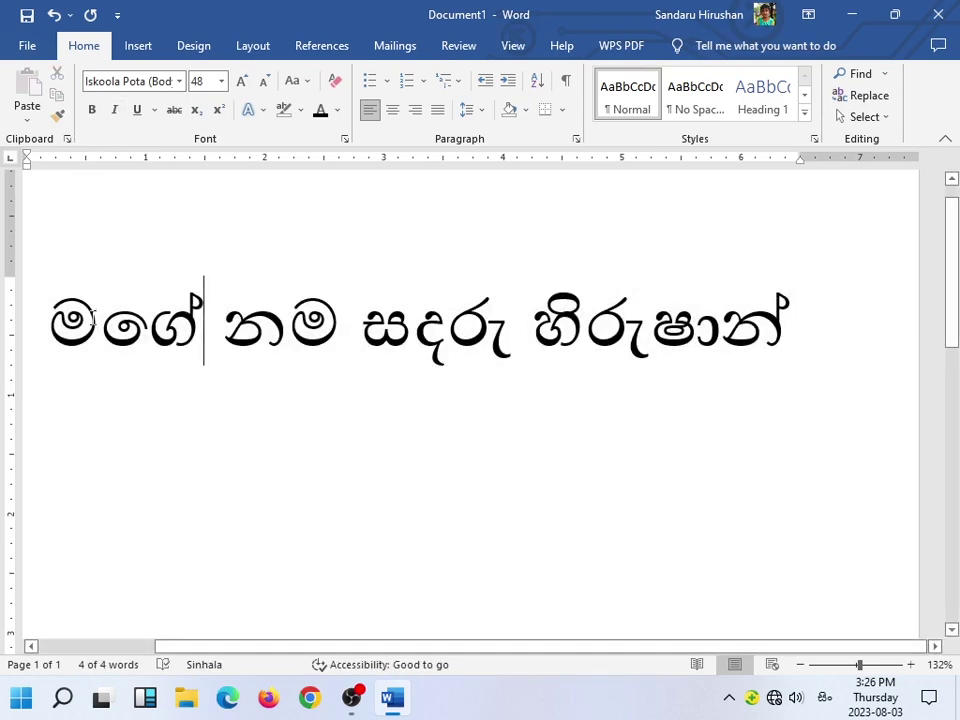
{"action": "left_click_drag", "start_coordinate": [60, 316], "coordinate": [788, 330]}
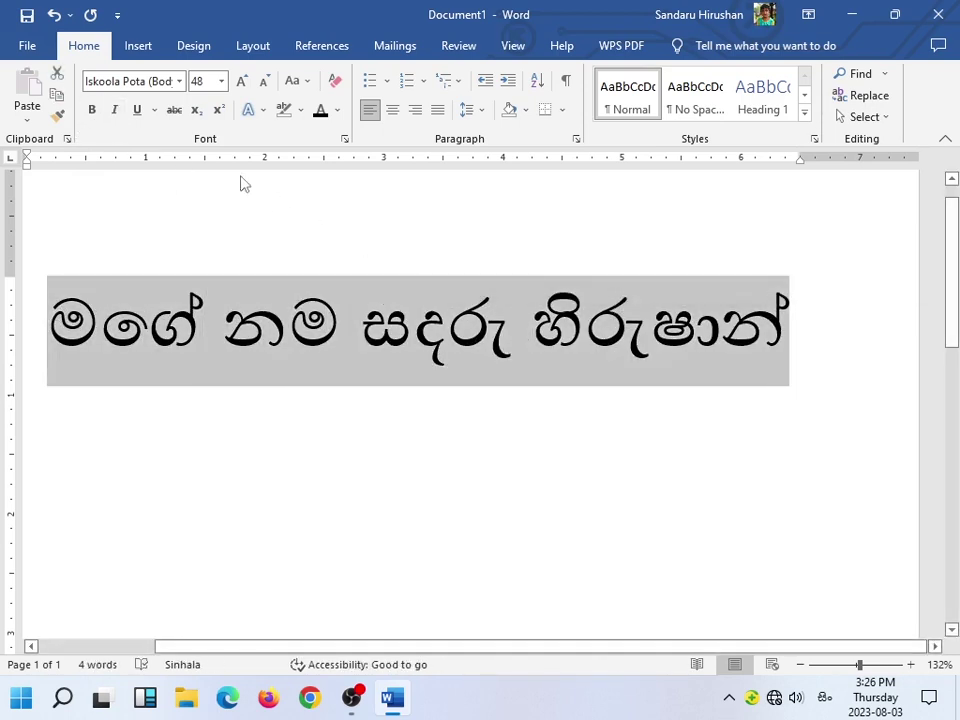
Underline the Sinhala line, then change it to a double underline.
{"action": "left_click", "coordinate": [139, 110]}
{"action": "left_click", "coordinate": [204, 320]}
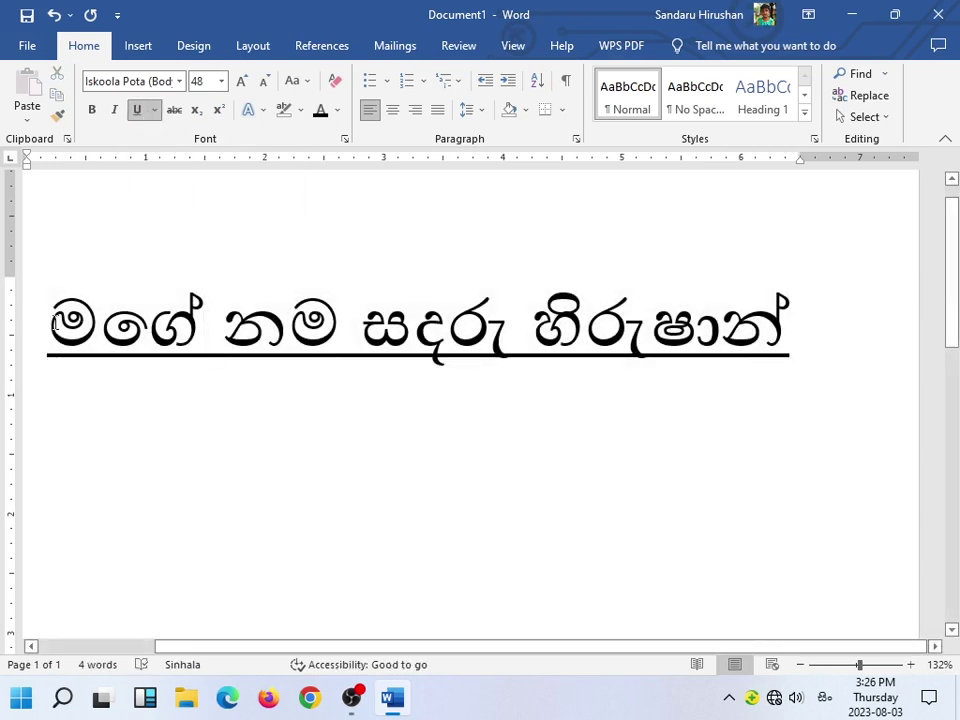
{"action": "left_click_drag", "start_coordinate": [55, 322], "coordinate": [789, 330]}
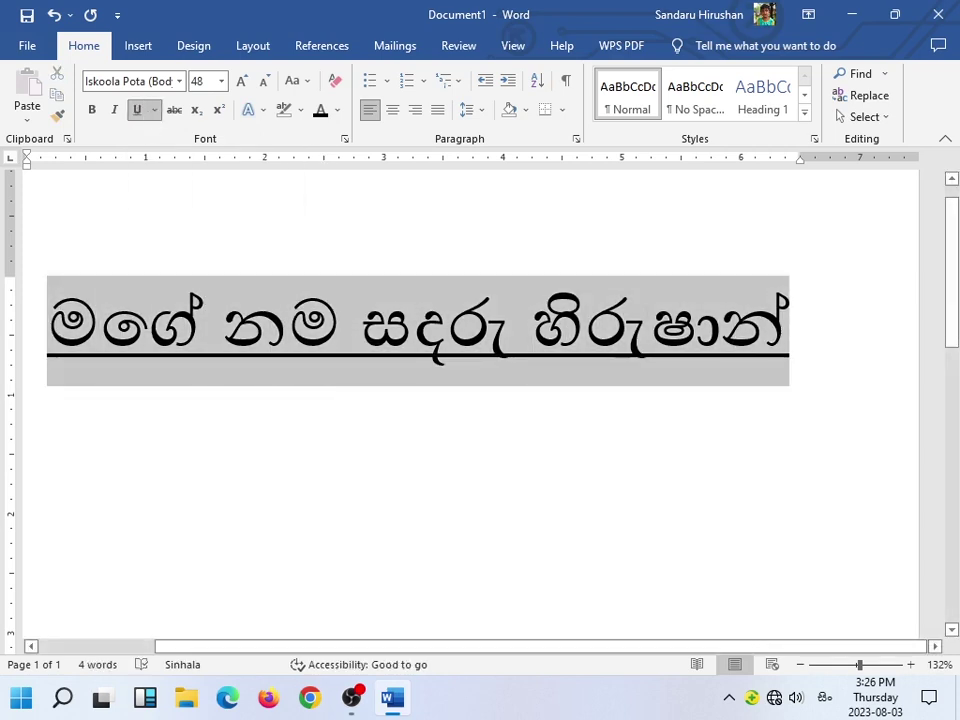
{"action": "left_click", "coordinate": [155, 110]}
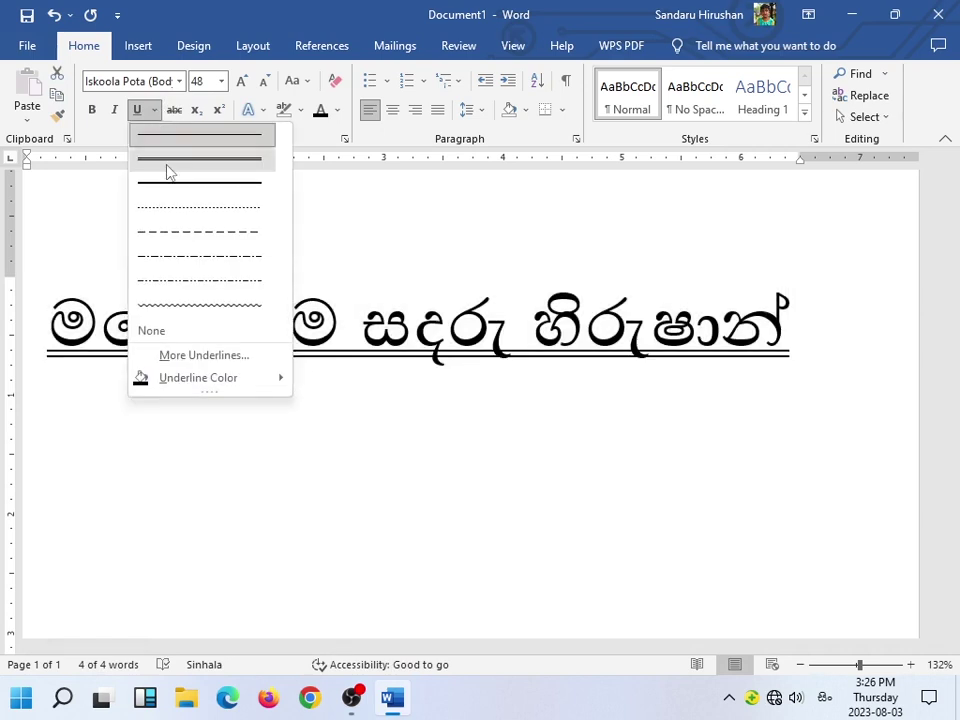
{"action": "left_click", "coordinate": [169, 168]}
{"action": "left_click", "coordinate": [322, 338]}
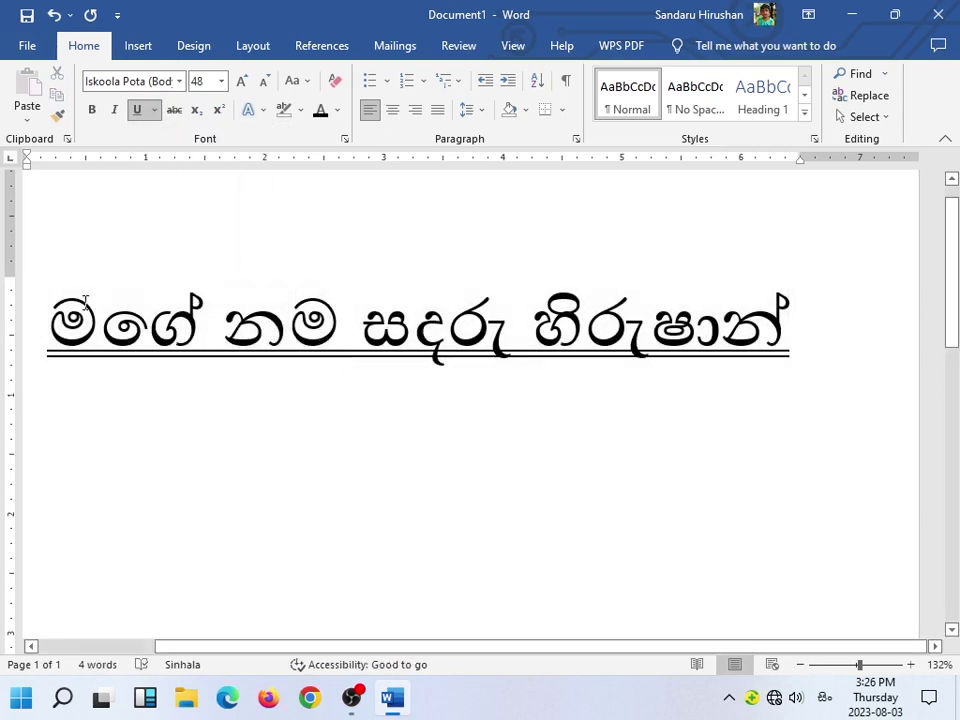
Select all and set the double underline colour to gold.
{"action": "key", "text": "ctrl+a"}
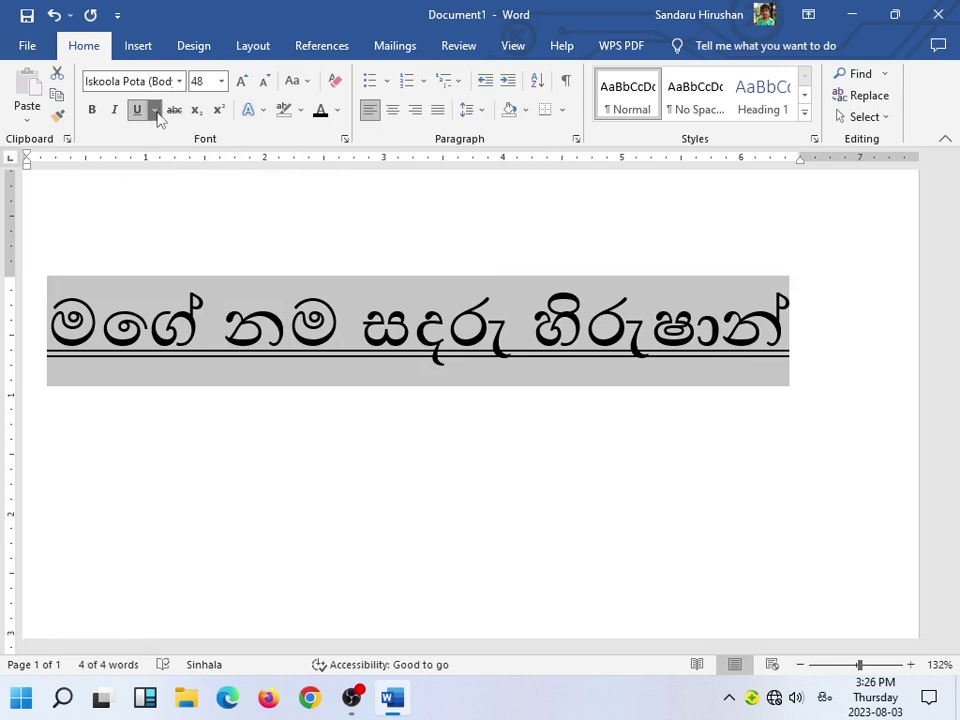
{"action": "left_click", "coordinate": [155, 112]}
{"action": "mouse_move", "coordinate": [198, 377]}
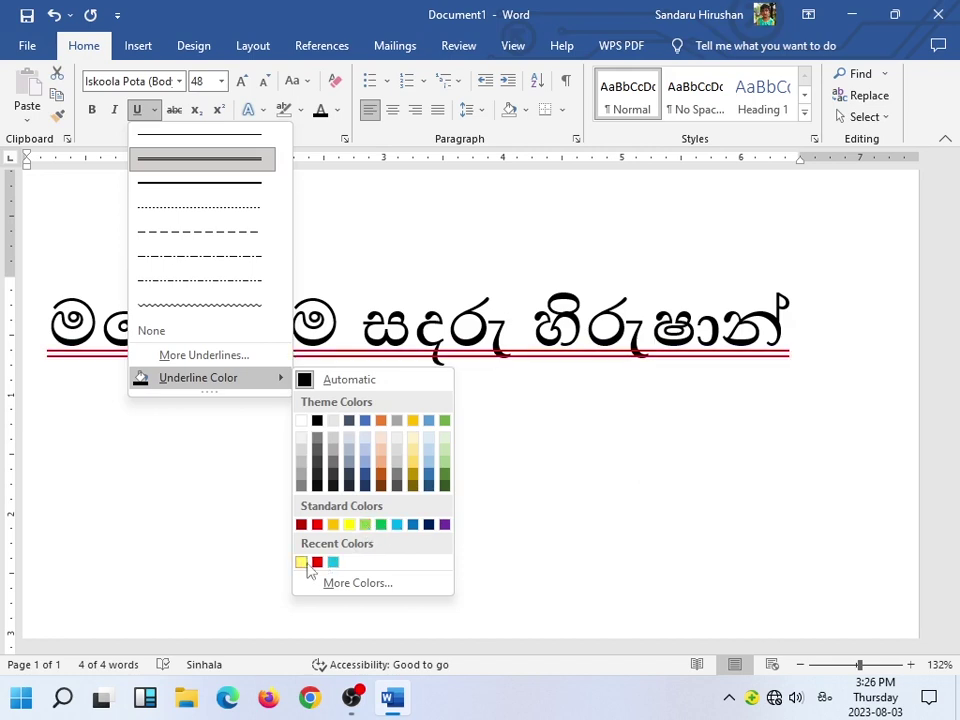
{"action": "left_click", "coordinate": [413, 455]}
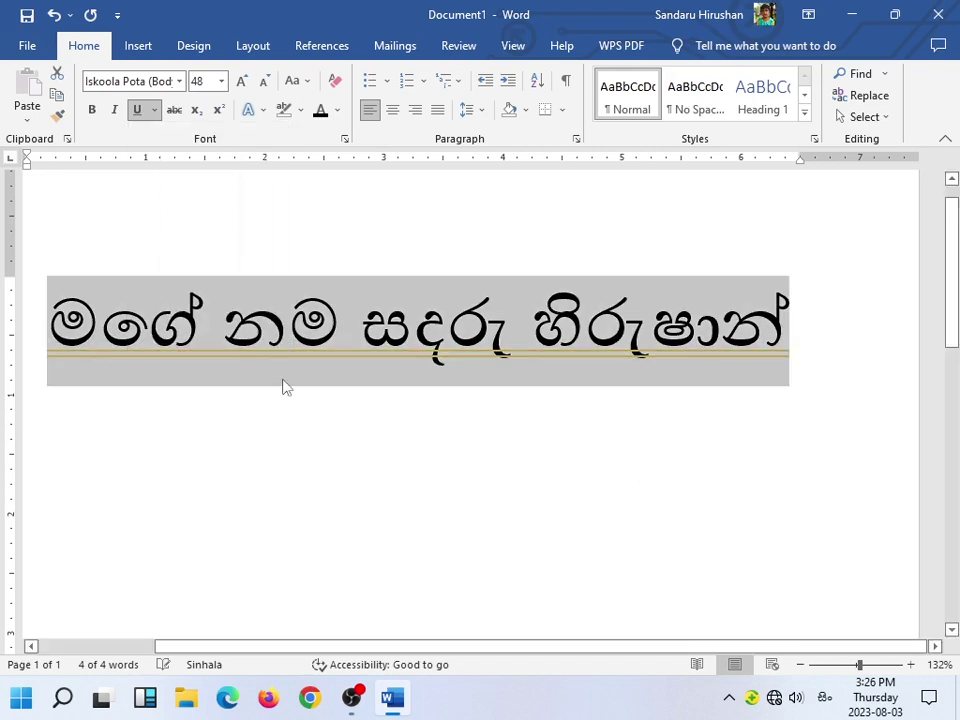
{"action": "left_click", "coordinate": [154, 110]}
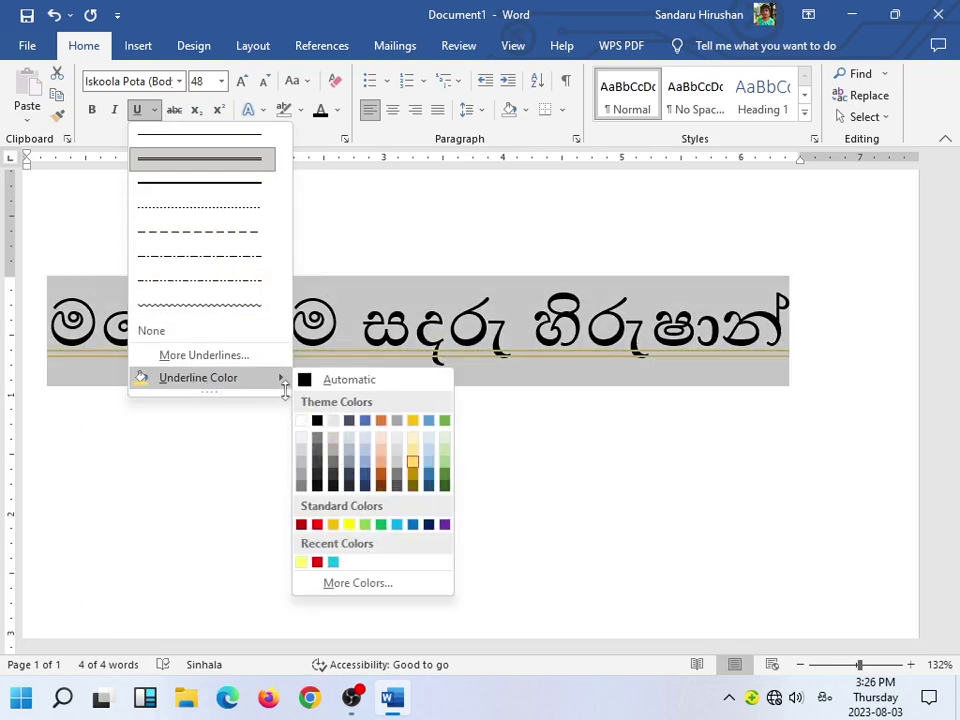
In the Font dialog, keep the Latin font +Body and set font colour dark gold.
{"action": "left_click", "coordinate": [236, 356]}
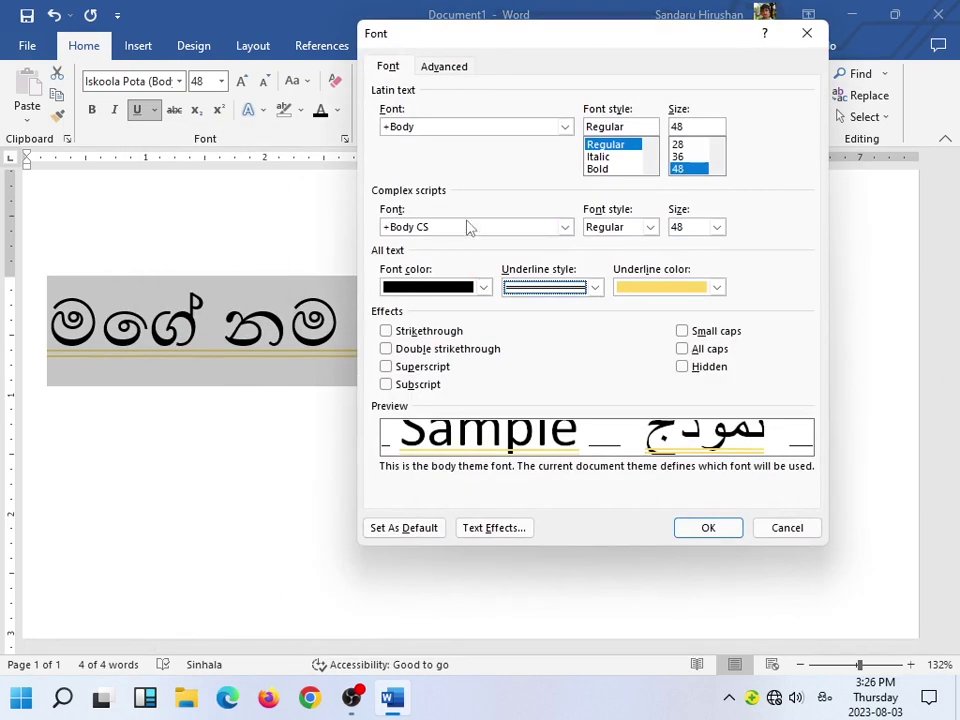
{"action": "left_click", "coordinate": [565, 127]}
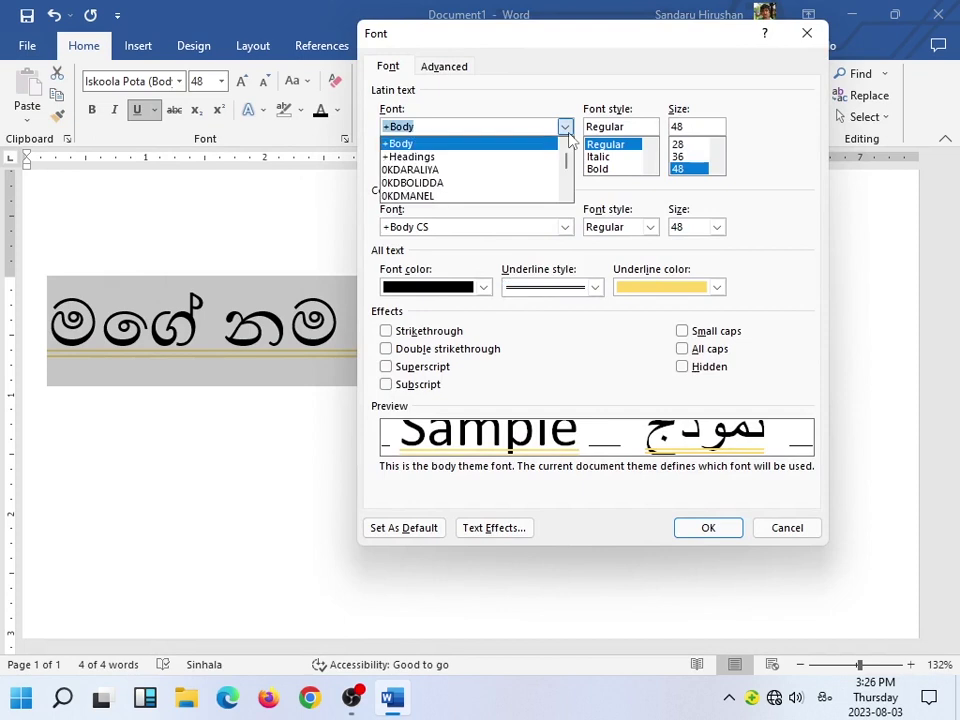
{"action": "left_click", "coordinate": [469, 172]}
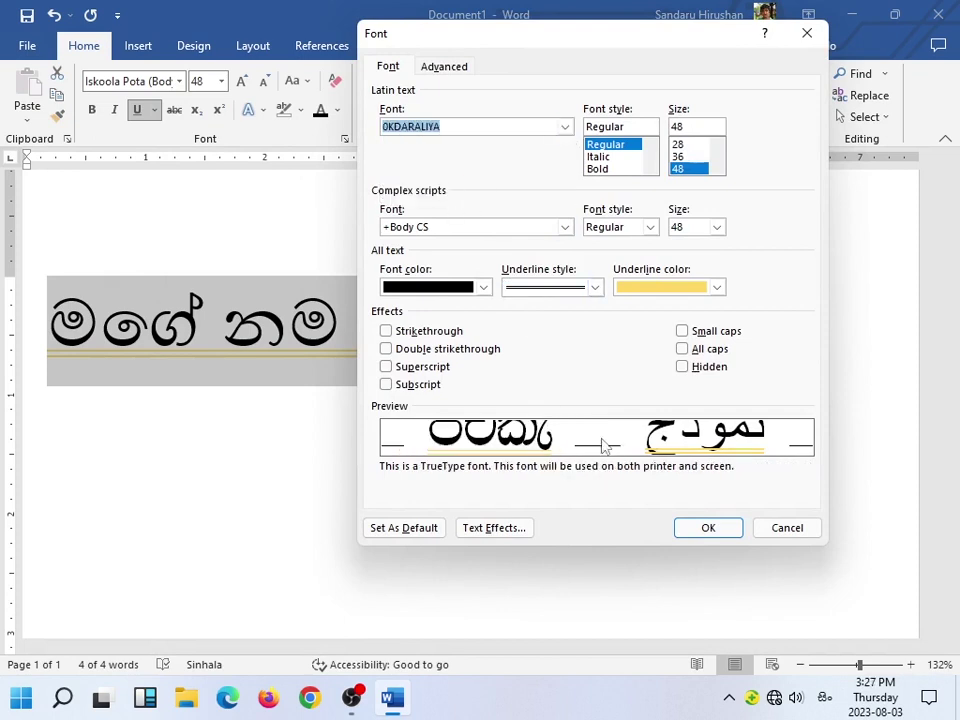
{"action": "left_click", "coordinate": [565, 127]}
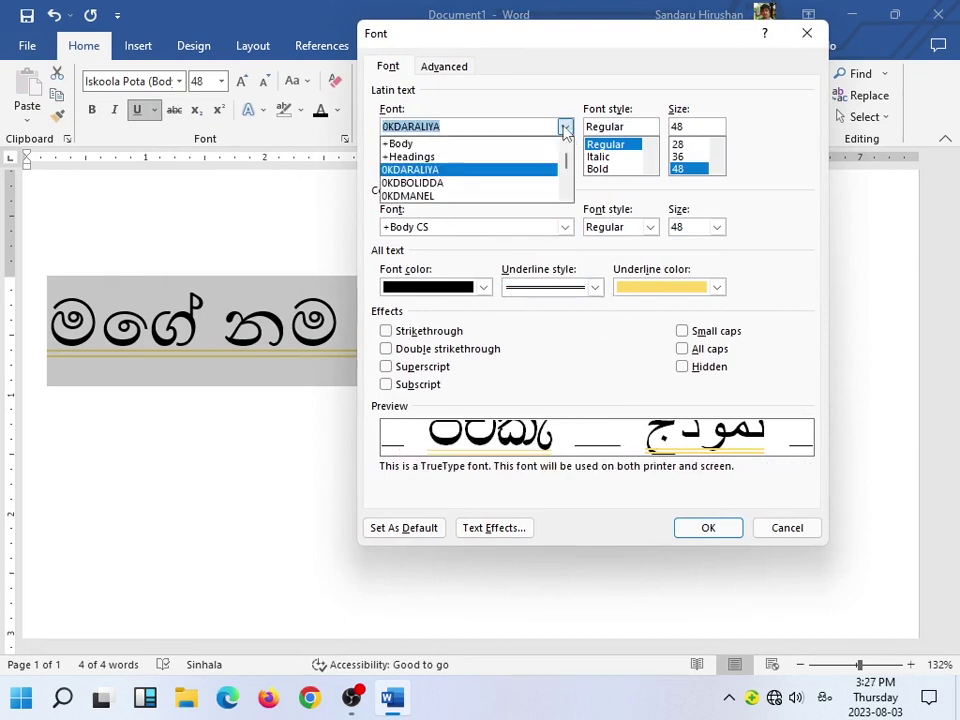
{"action": "left_click", "coordinate": [456, 145]}
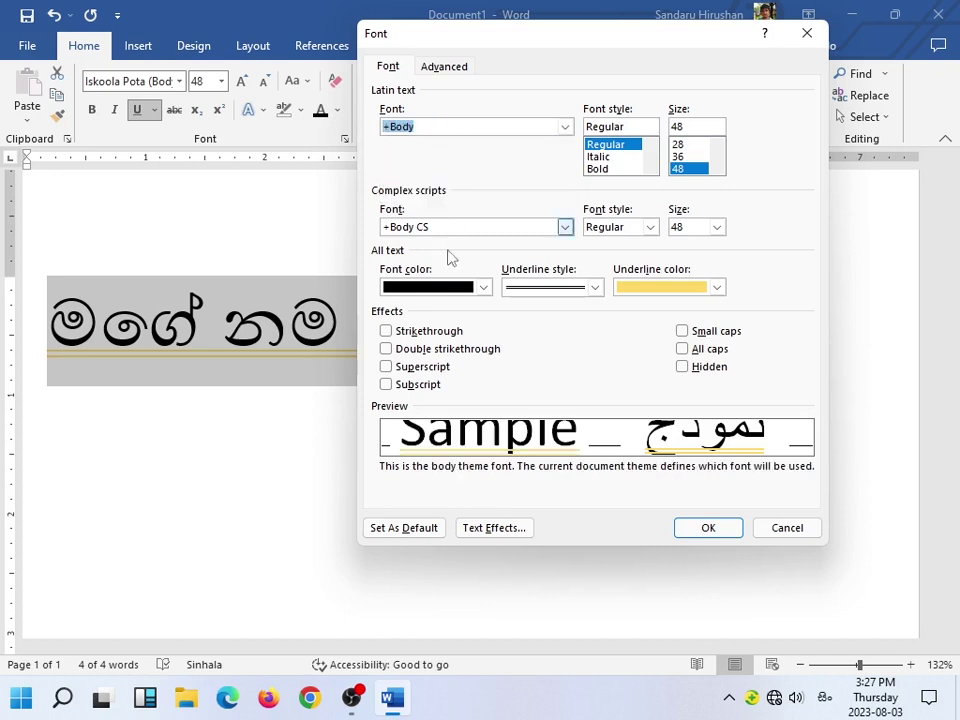
{"action": "left_click", "coordinate": [484, 287]}
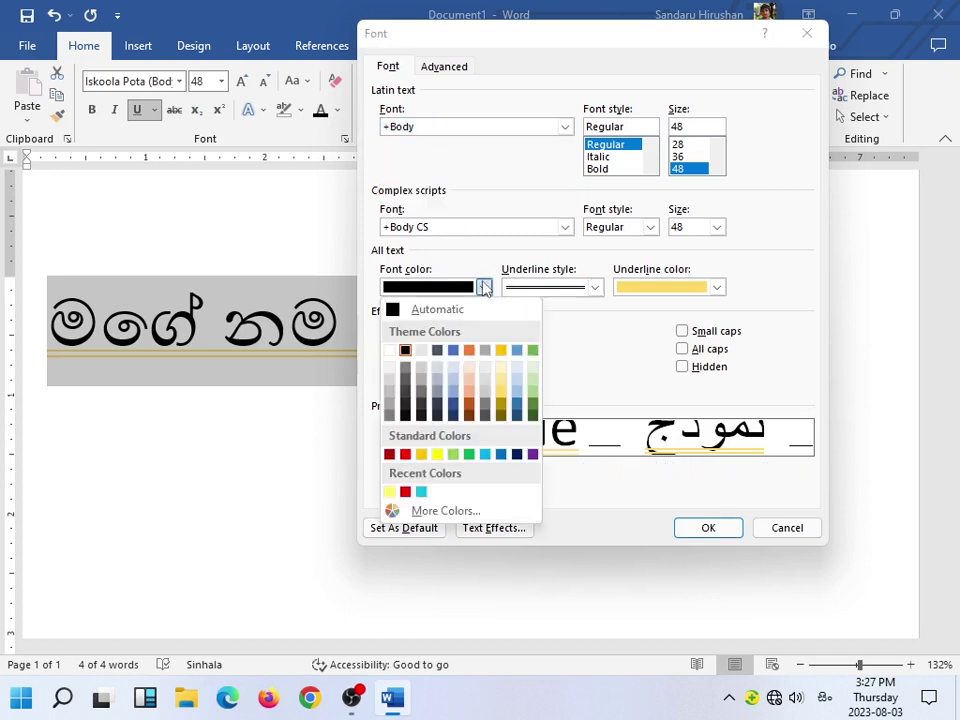
{"action": "left_click", "coordinate": [438, 455]}
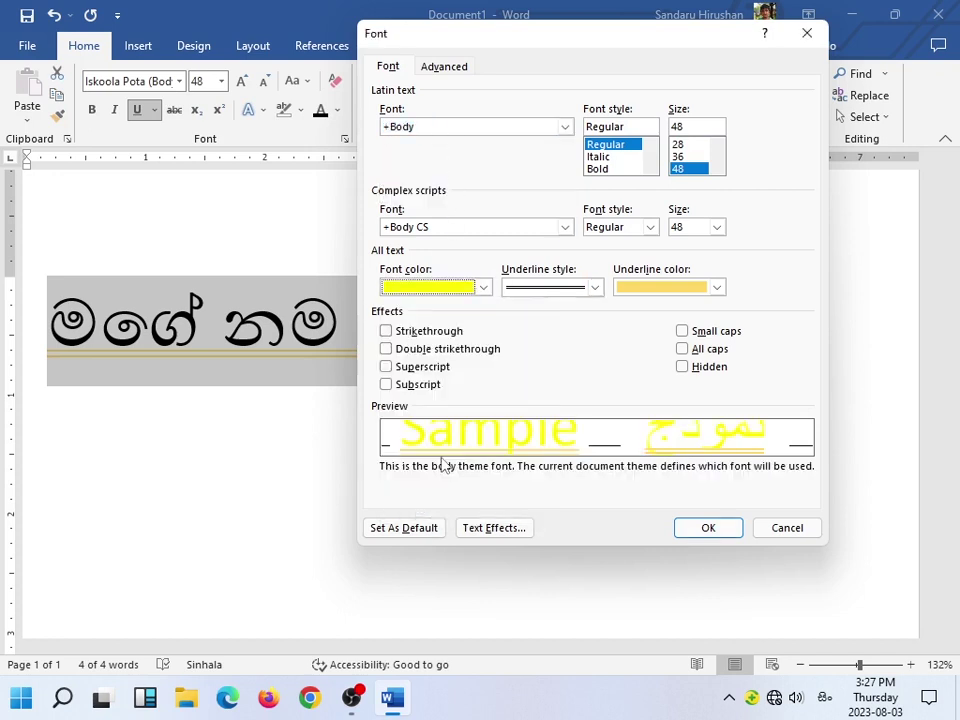
{"action": "left_click", "coordinate": [482, 288]}
{"action": "left_click", "coordinate": [501, 407]}
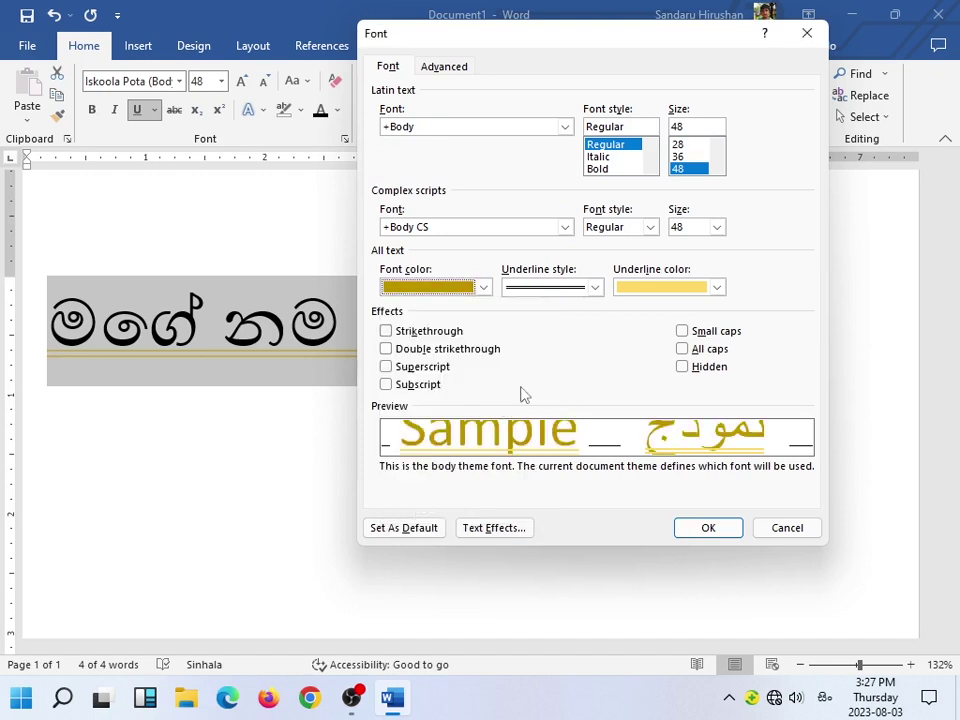
Set a red dash-dot underline and 36 pt complex script size, then apply.
{"action": "left_click", "coordinate": [595, 289]}
{"action": "scroll", "coordinate": [566, 364], "scroll_direction": "down", "scroll_amount": 2}
{"action": "scroll", "coordinate": [562, 375], "scroll_direction": "down", "scroll_amount": 2}
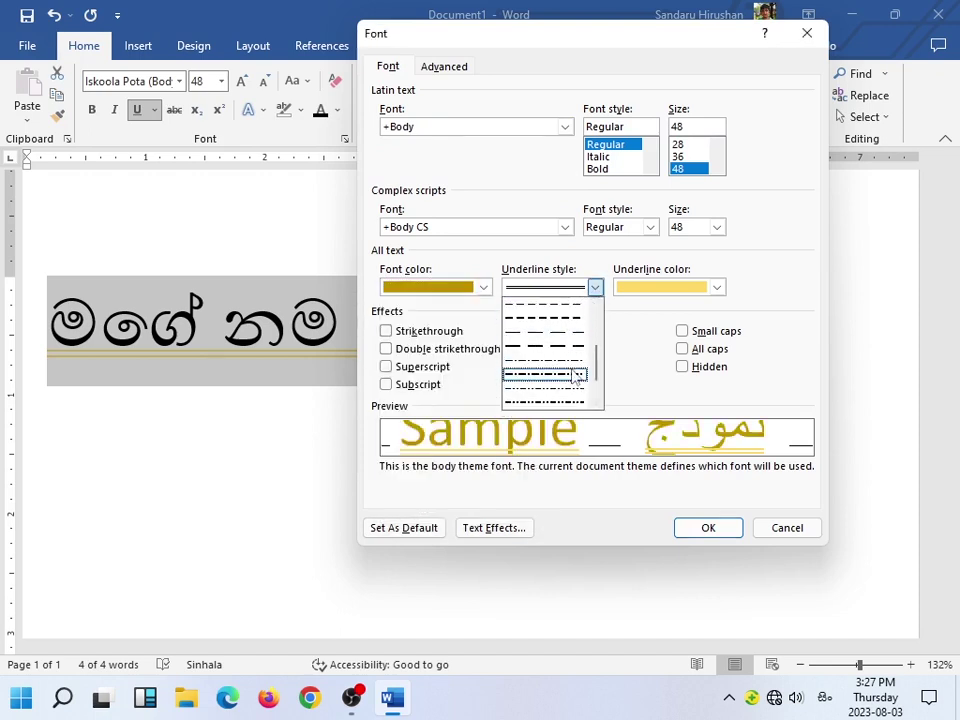
{"action": "scroll", "coordinate": [566, 378], "scroll_direction": "down", "scroll_amount": 2}
{"action": "left_click", "coordinate": [553, 347]}
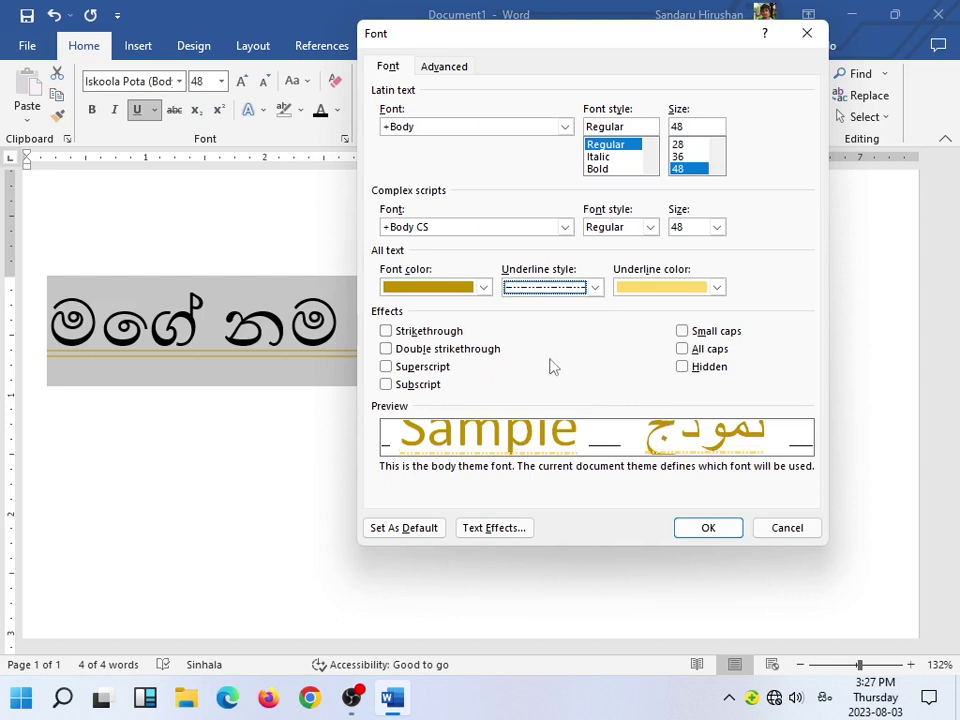
{"action": "left_click", "coordinate": [717, 288]}
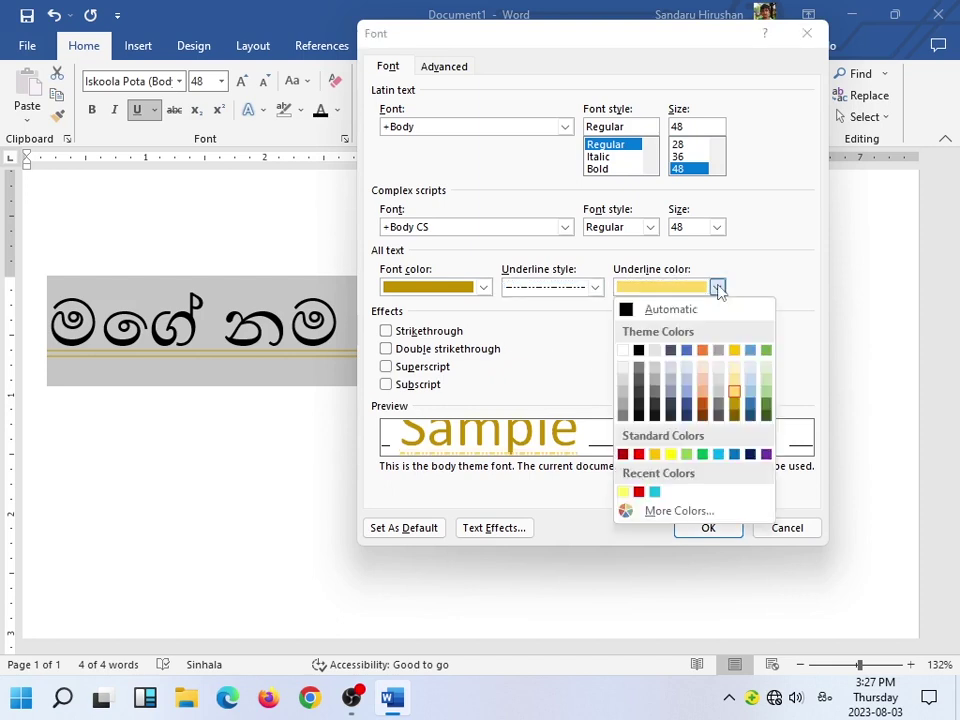
{"action": "left_click", "coordinate": [638, 454]}
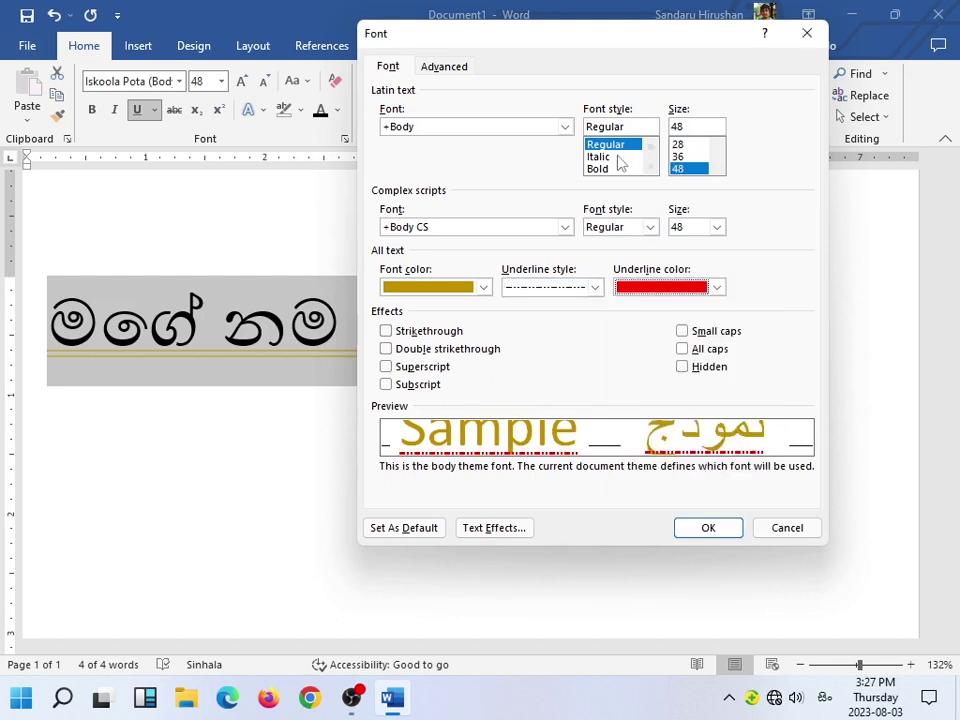
{"action": "left_click", "coordinate": [717, 228]}
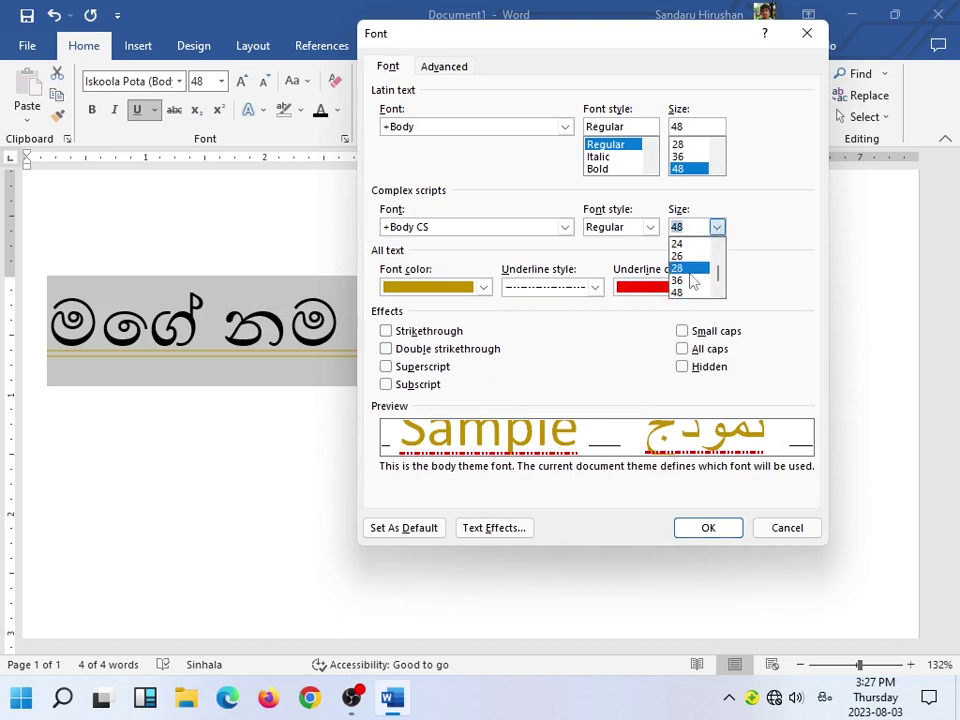
{"action": "left_click", "coordinate": [690, 268]}
{"action": "left_click", "coordinate": [650, 228]}
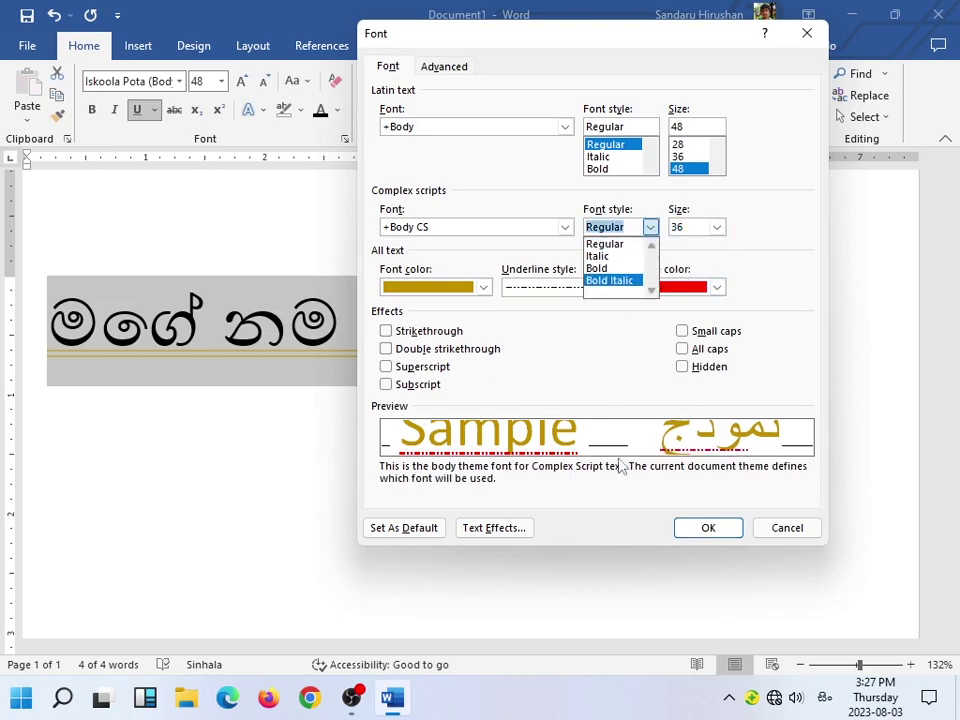
{"action": "left_click", "coordinate": [710, 528]}
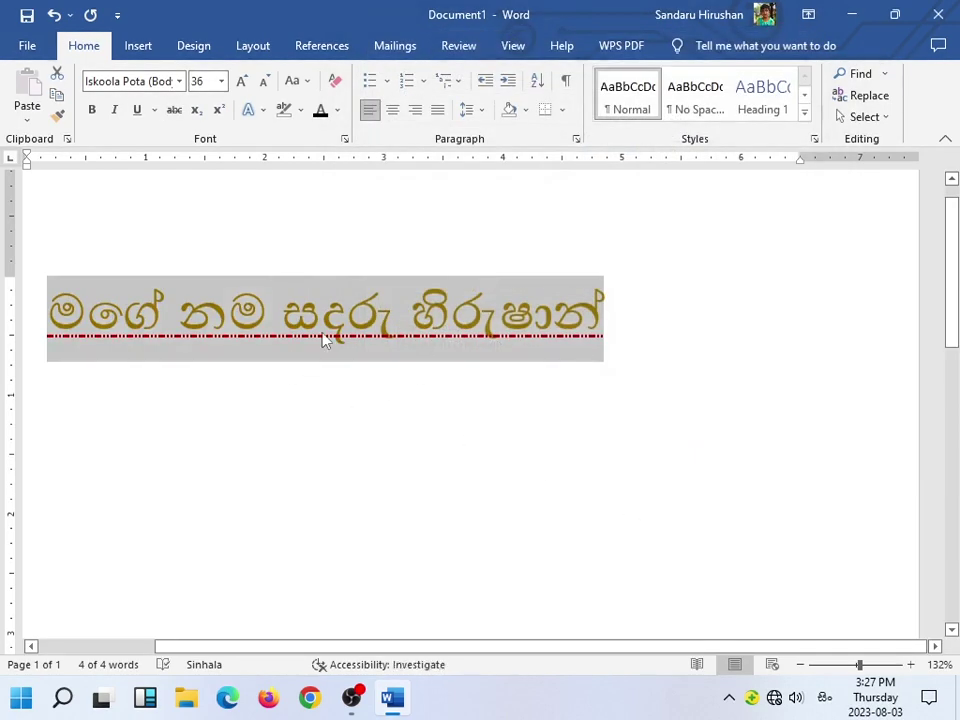
{"action": "left_click", "coordinate": [322, 340]}
Remove the underline from the gold Sinhala line and resize it from 36 back to 48 pt.
{"action": "left_click_drag", "start_coordinate": [50, 320], "coordinate": [604, 316]}
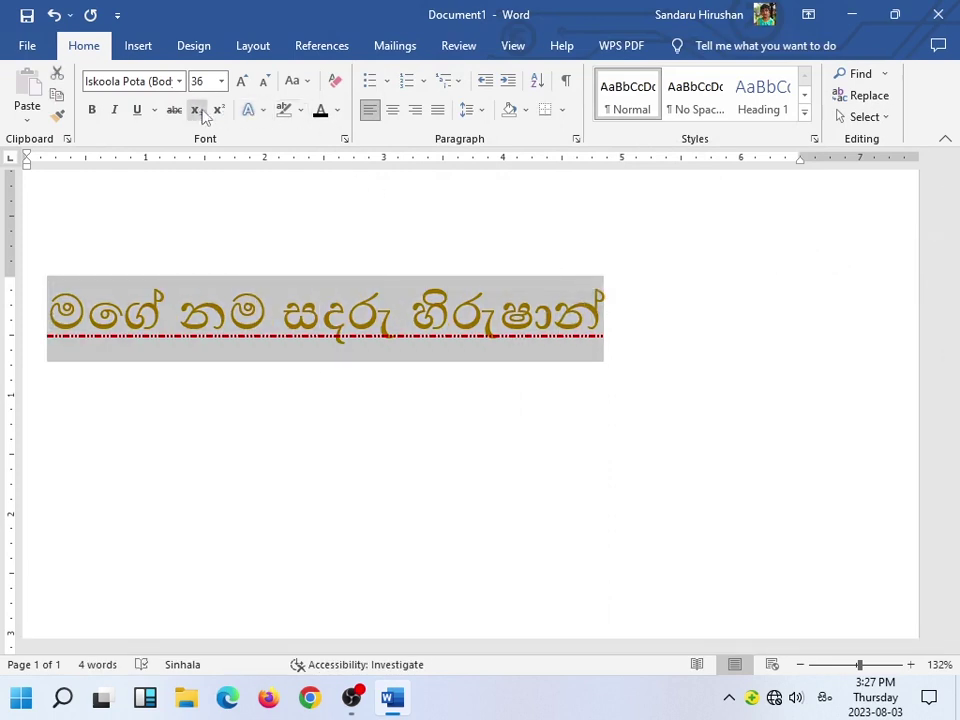
{"action": "left_click", "coordinate": [154, 110]}
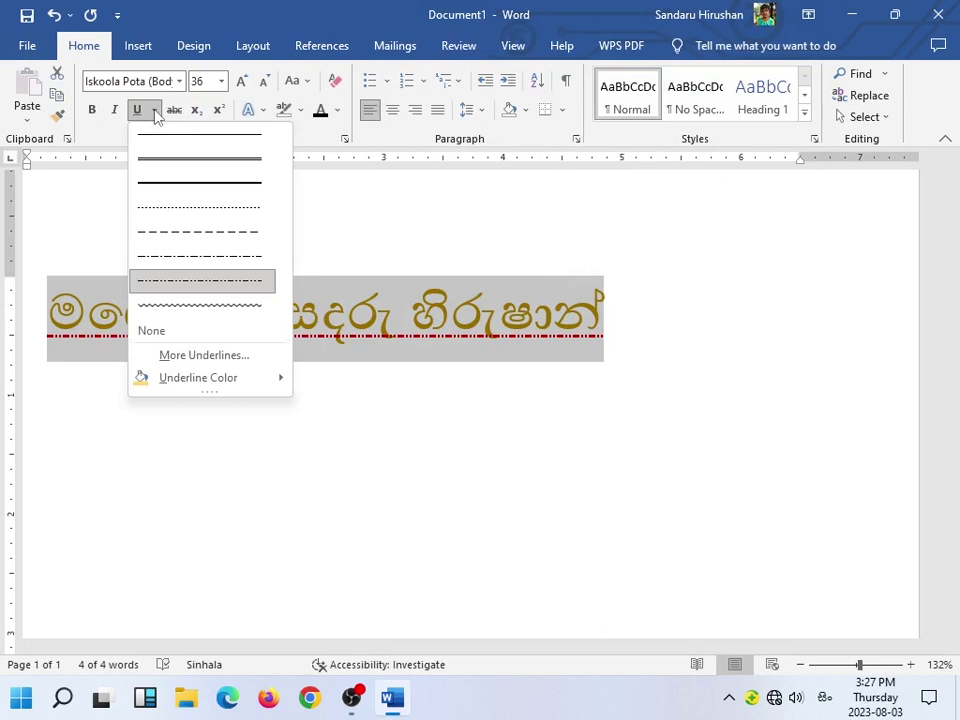
{"action": "left_click", "coordinate": [178, 334]}
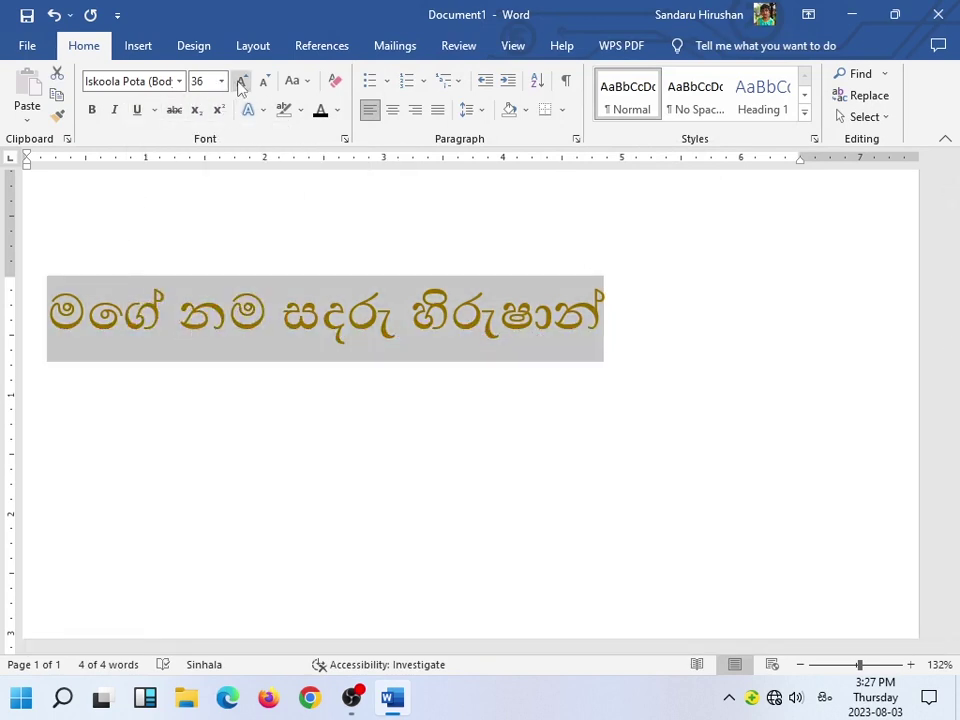
{"action": "left_click", "coordinate": [241, 81]}
{"action": "left_click", "coordinate": [241, 81]}
{"action": "left_click", "coordinate": [264, 81]}
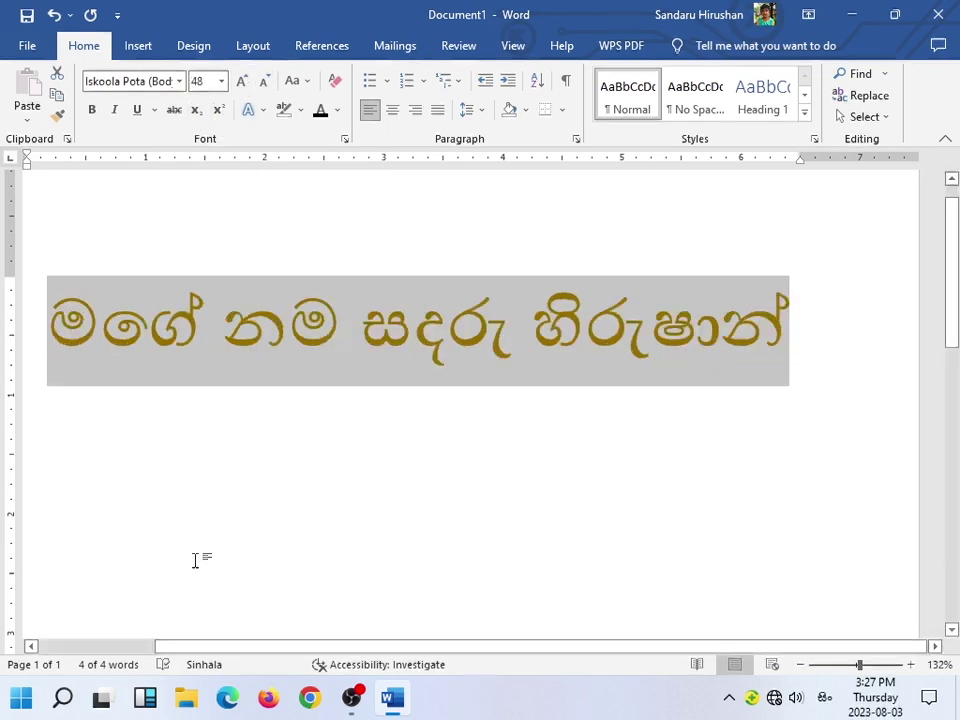
{"action": "left_click", "coordinate": [160, 497]}
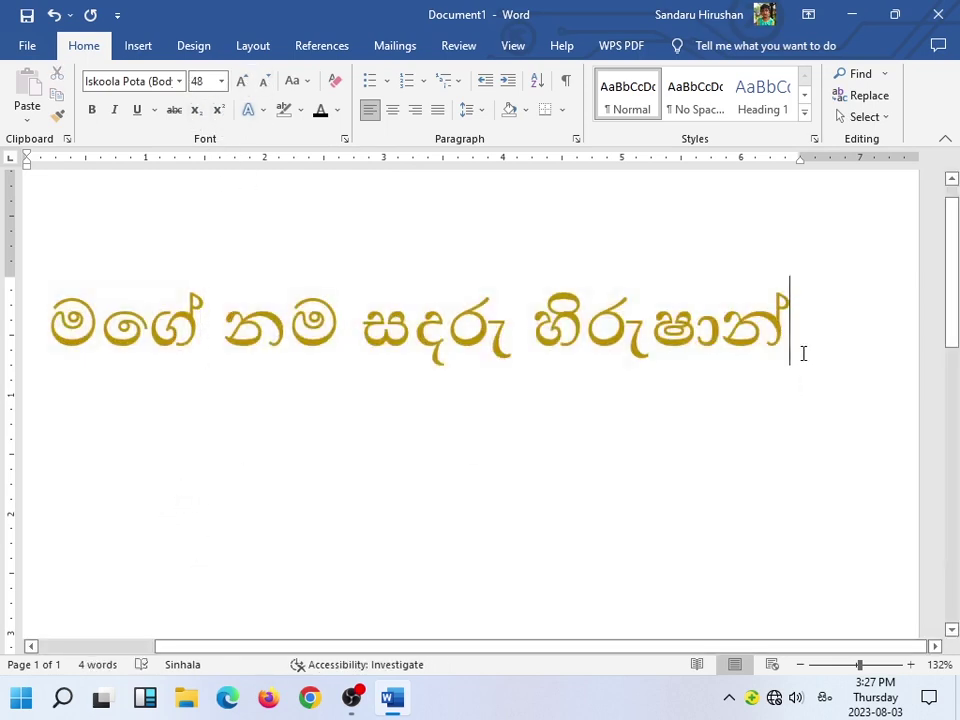
Add a new line with the number 56 enlarged to 90 pt.
{"action": "key", "text": "Return"}
{"action": "type", "text": "5"}
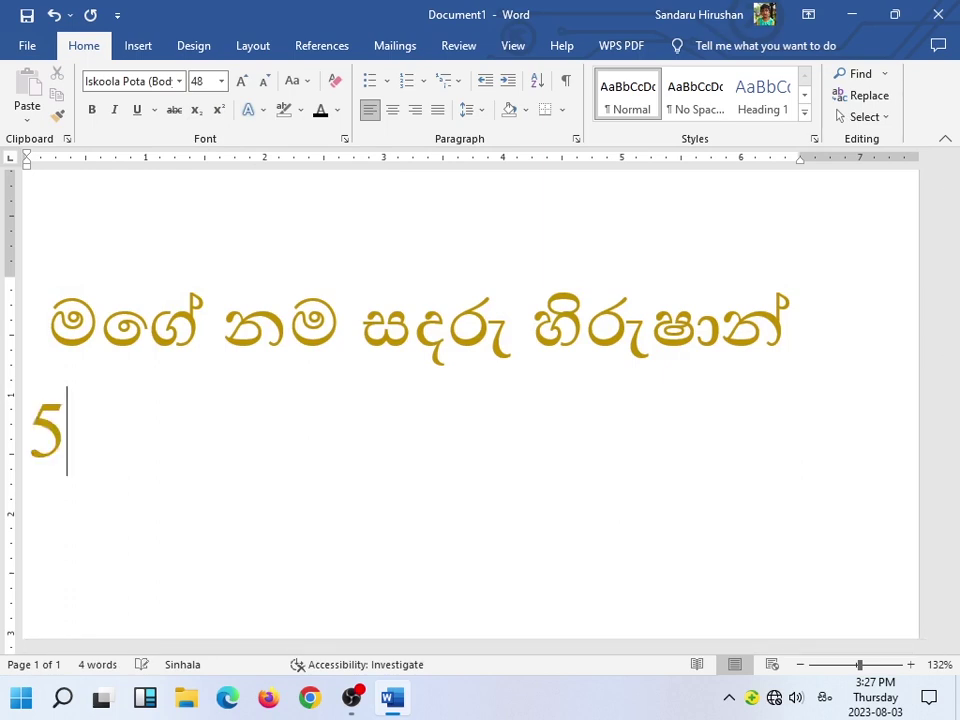
{"action": "type", "text": "6"}
{"action": "left_click_drag", "start_coordinate": [815, 652], "coordinate": [743, 652]}
{"action": "left_click_drag", "start_coordinate": [212, 390], "coordinate": [106, 425]}
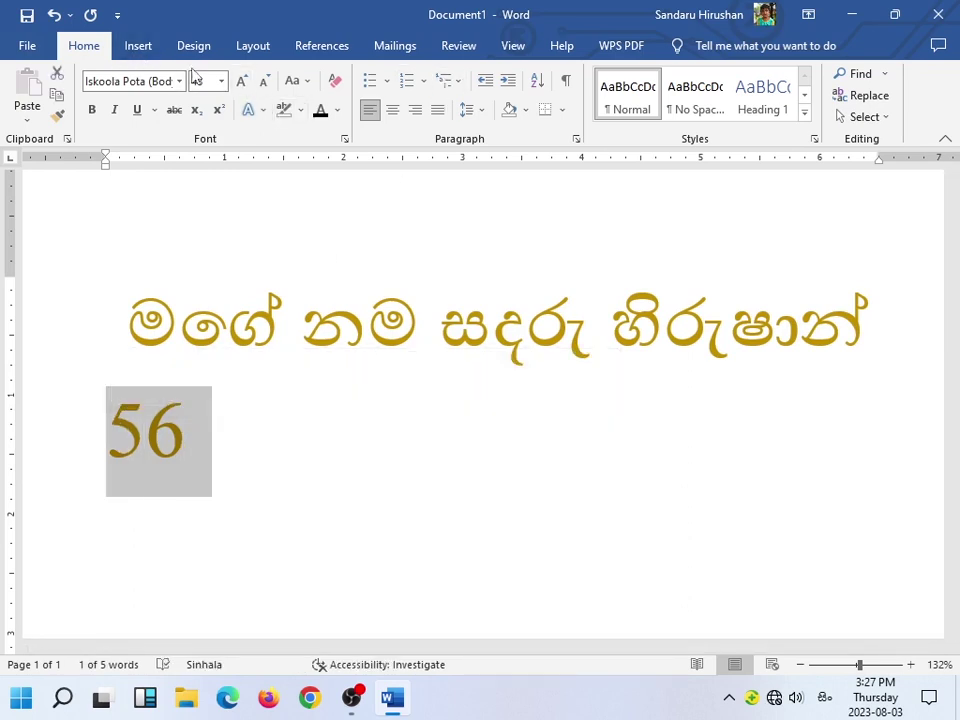
{"action": "left_click", "coordinate": [241, 81]}
{"action": "left_click", "coordinate": [241, 82]}
{"action": "left_click", "coordinate": [242, 82]}
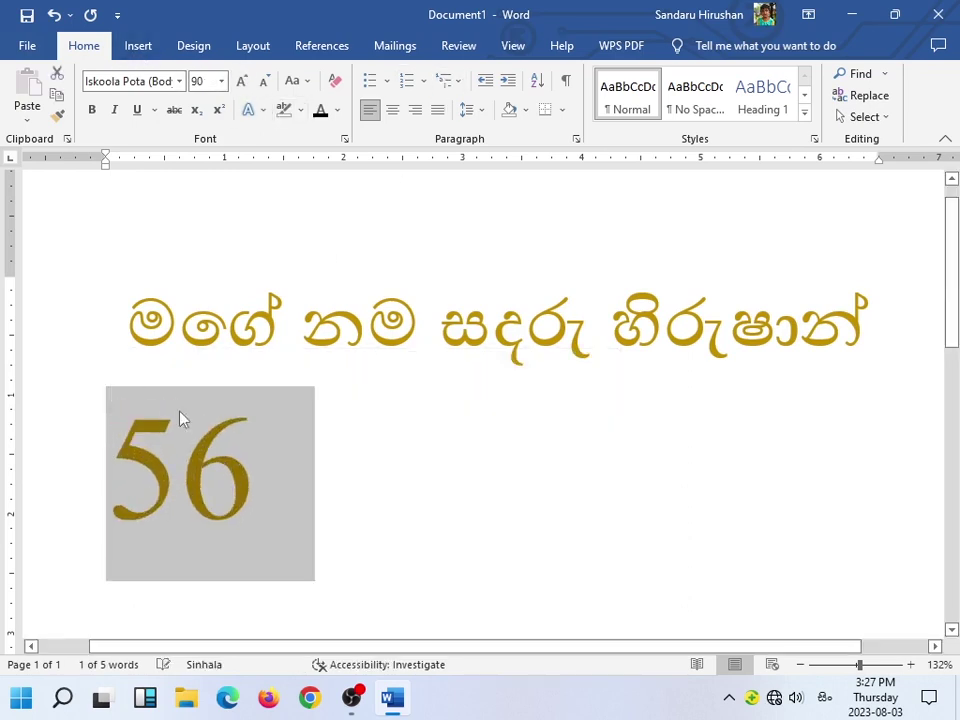
{"action": "left_click", "coordinate": [240, 420]}
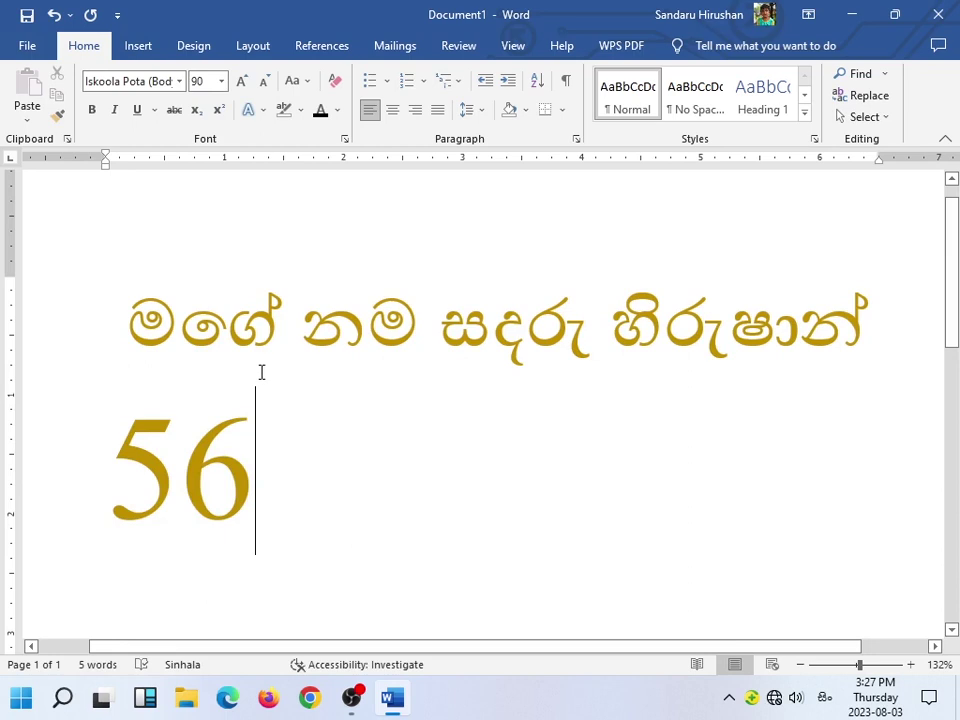
Type 23 59 in subscript and then 56 in superscript after it.
{"action": "left_click", "coordinate": [199, 111]}
{"action": "type", "text": "2"}
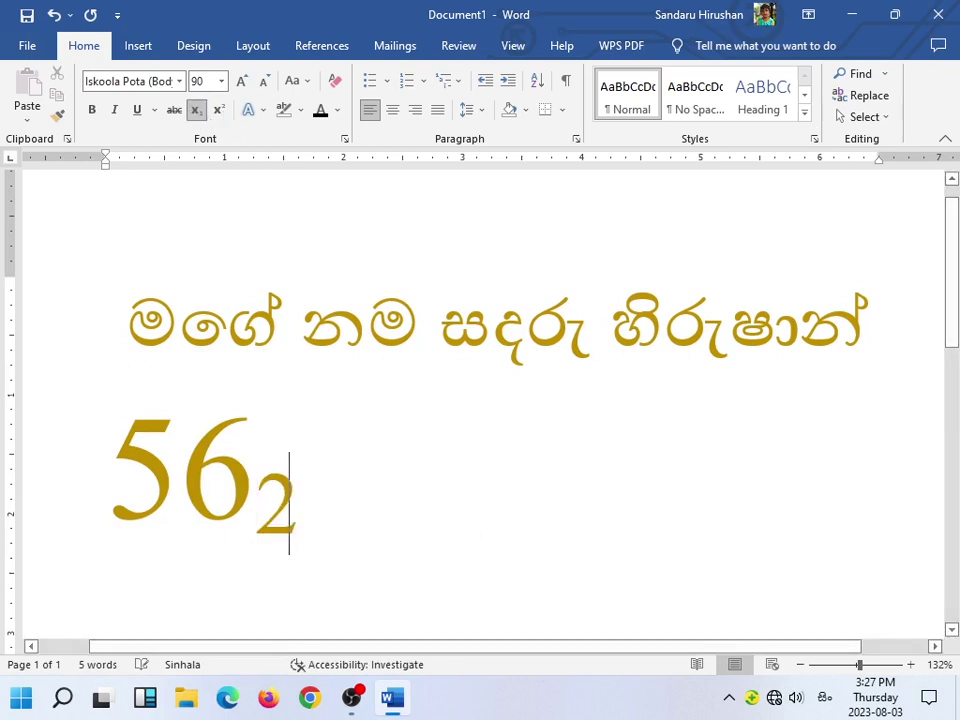
{"action": "type", "text": "3"}
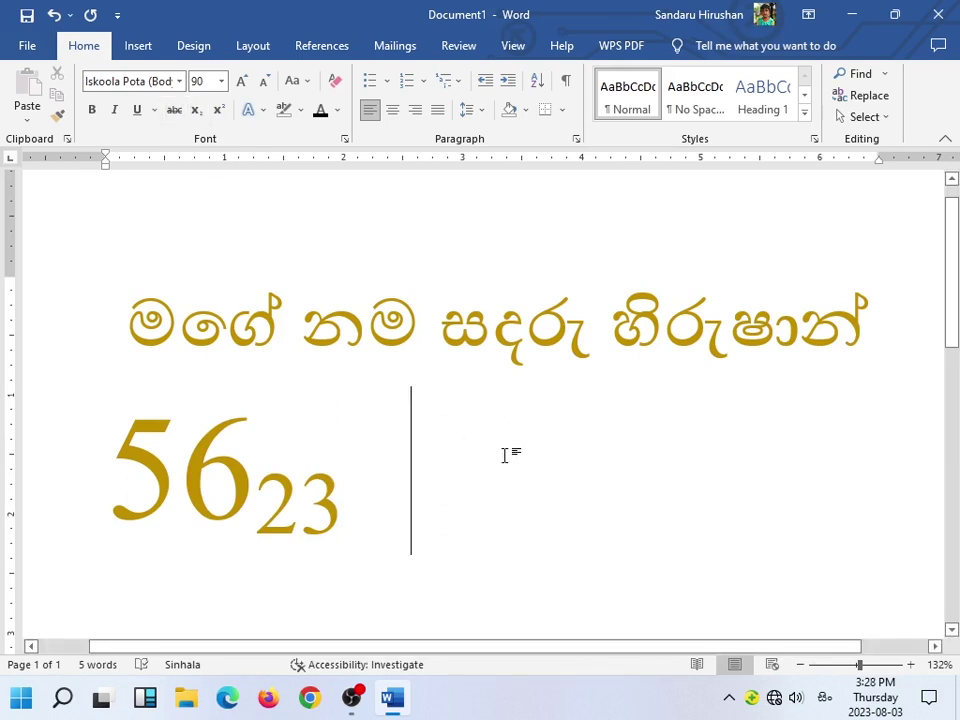
{"action": "type", "text": "  59"}
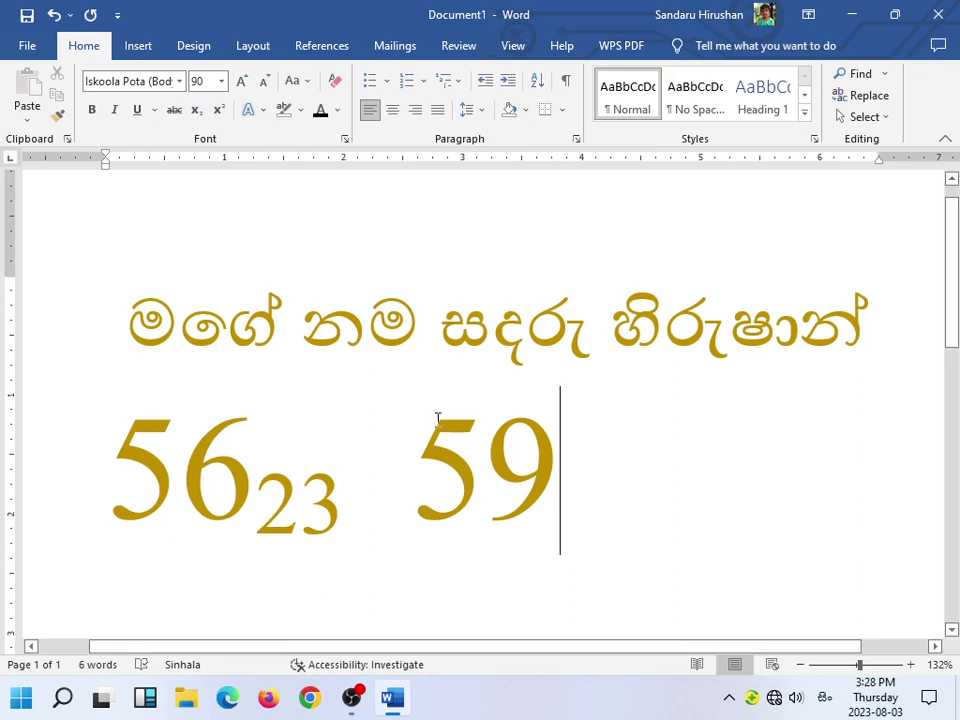
{"action": "left_click", "coordinate": [222, 111]}
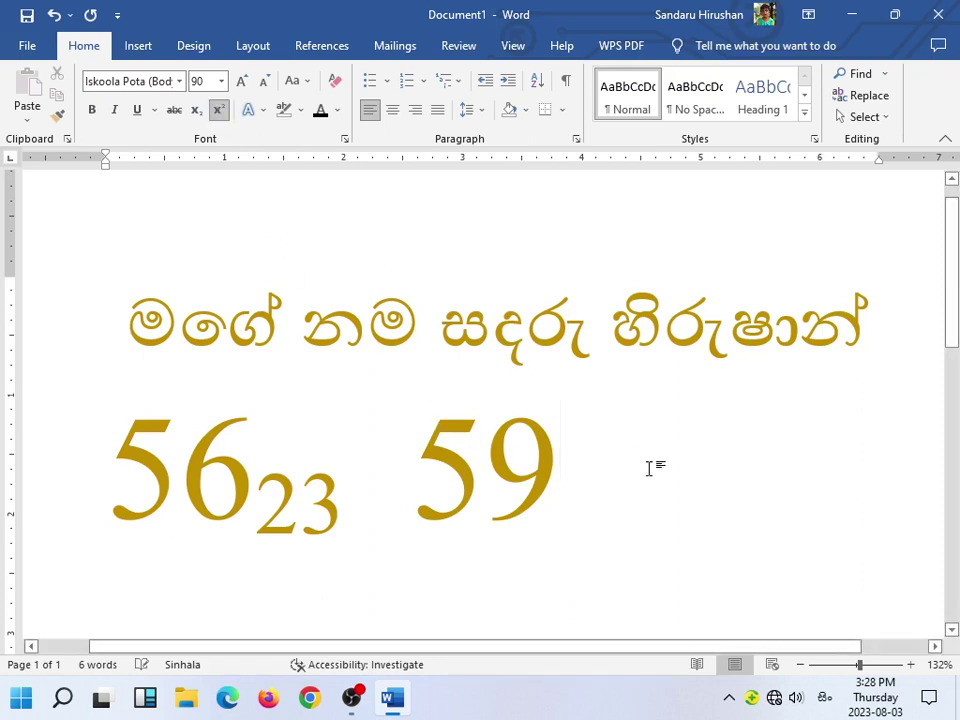
{"action": "type", "text": "56"}
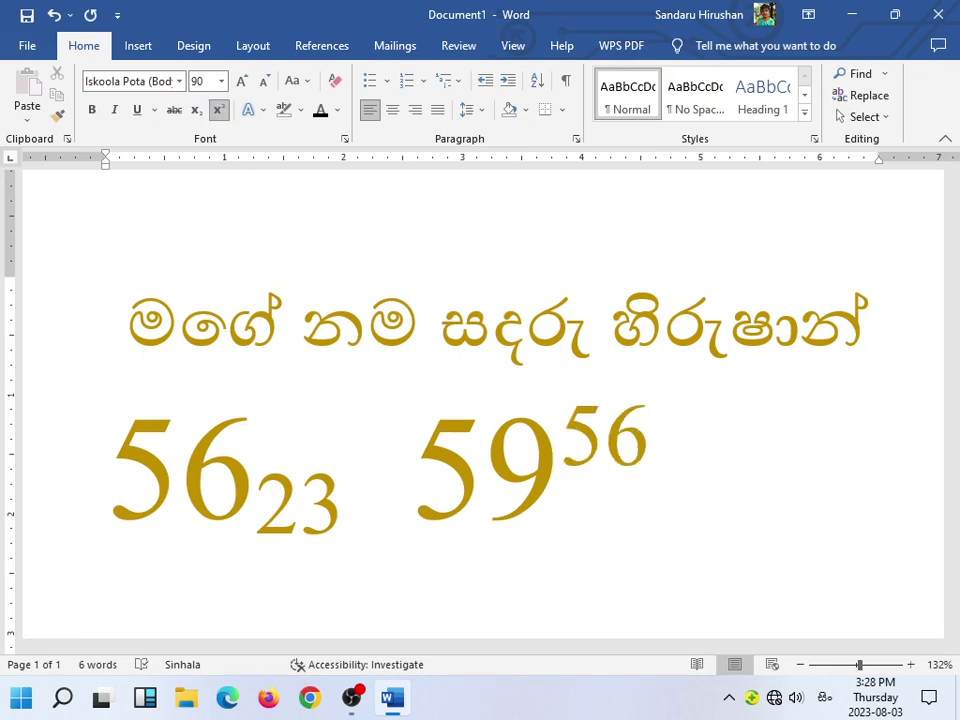
{"action": "left_click", "coordinate": [219, 112]}
Select the whole line of numbers and delete it.
{"action": "left_click_drag", "start_coordinate": [575, 495], "coordinate": [650, 480]}
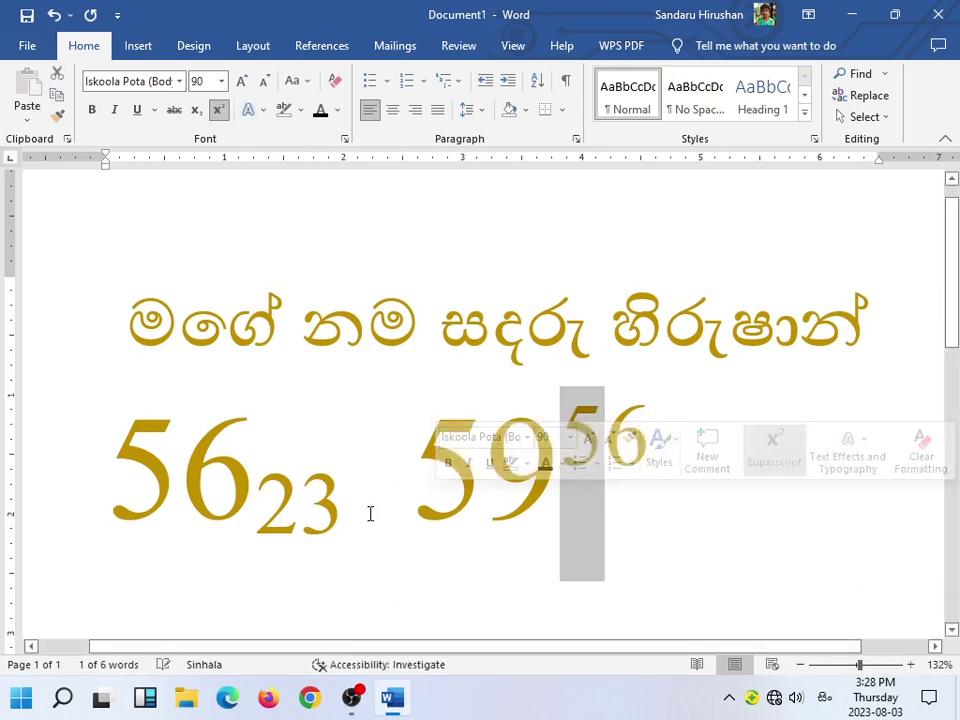
{"action": "mouse_move", "coordinate": [122, 428]}
{"action": "left_mouse_down"}
{"action": "mouse_move", "coordinate": [410, 470]}
{"action": "mouse_move", "coordinate": [705, 480]}
{"action": "left_mouse_up"}
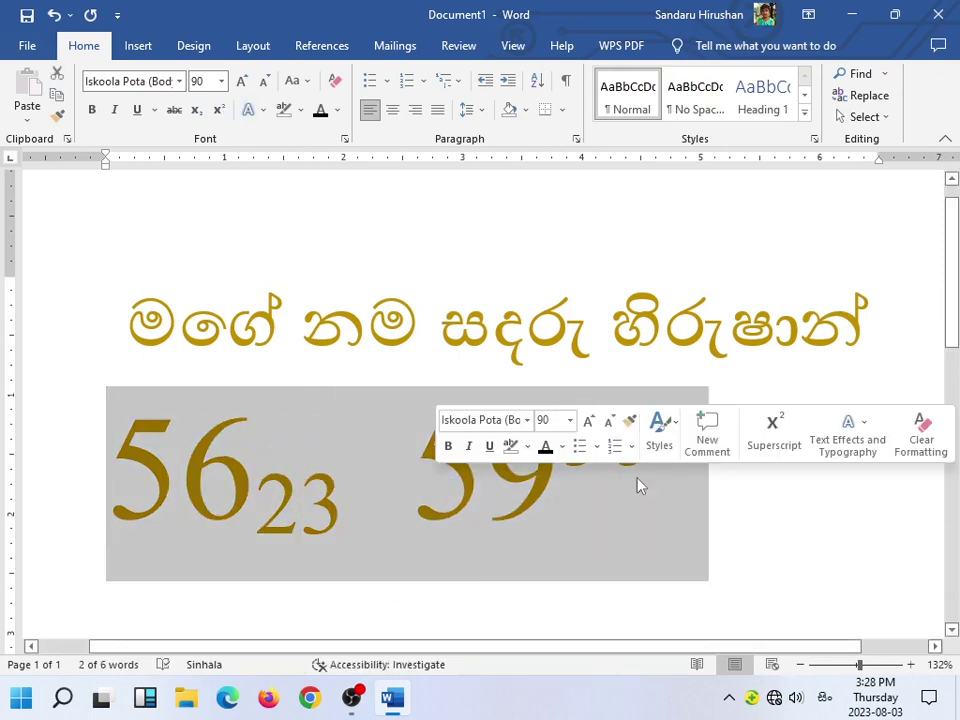
{"action": "key", "text": "Delete"}
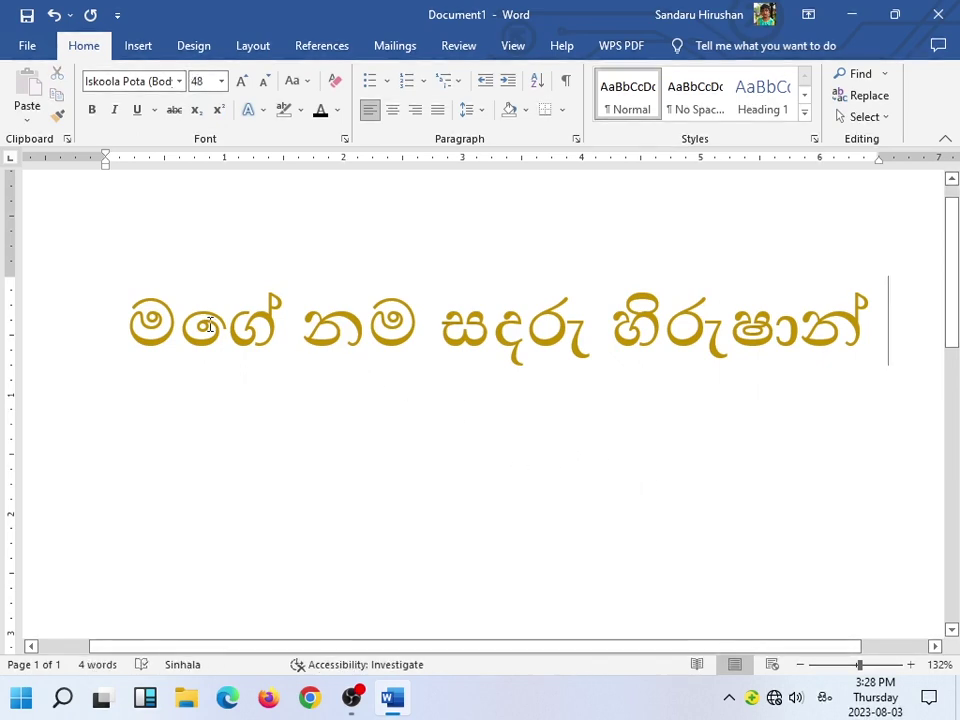
Change the Sinhala name line's font colour to black.
{"action": "left_click_drag", "start_coordinate": [130, 310], "coordinate": [888, 330]}
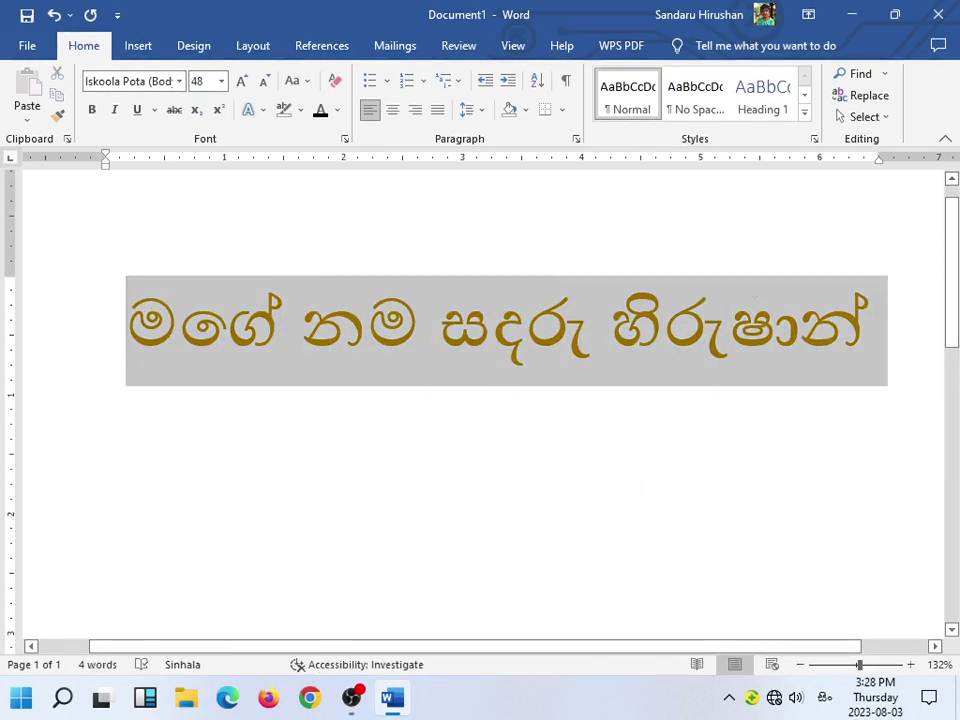
{"action": "left_click", "coordinate": [320, 110]}
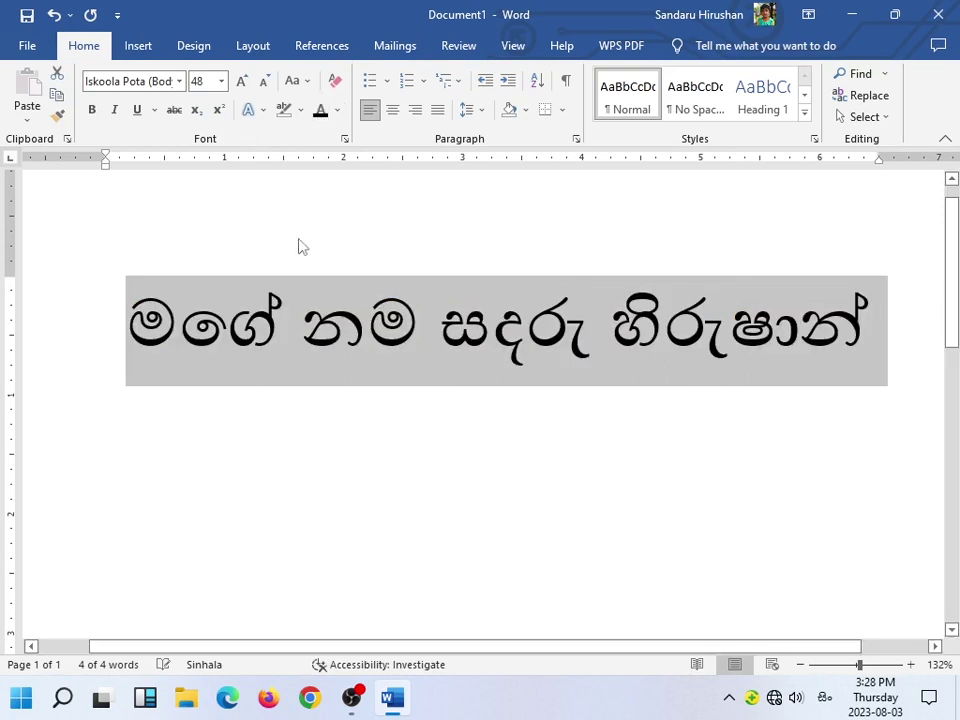
{"action": "left_click", "coordinate": [337, 297]}
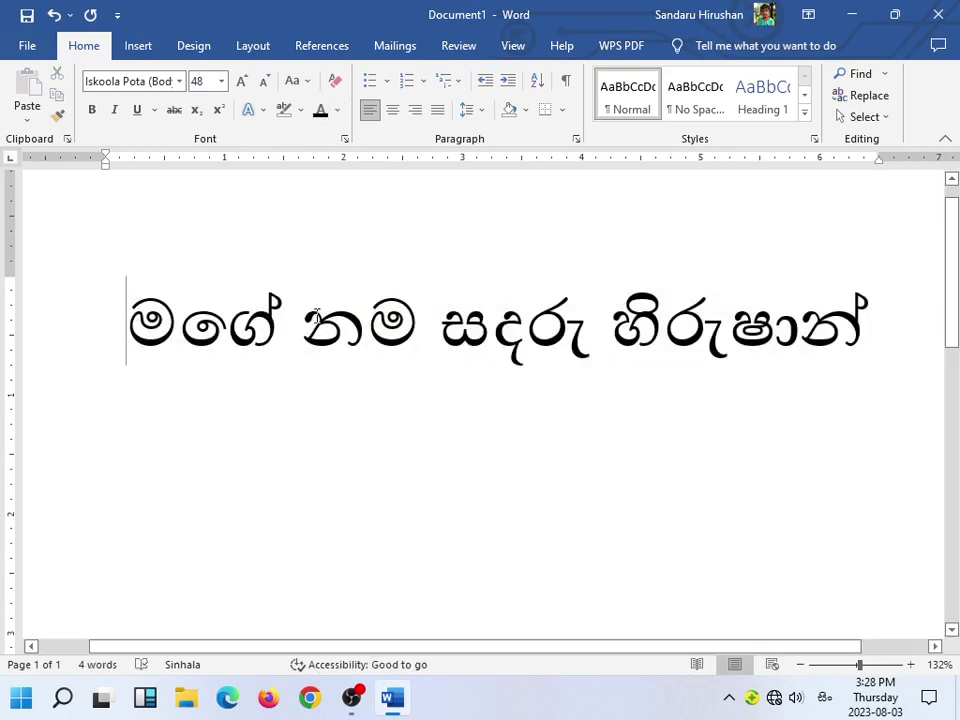
Copy the Sinhala line and paste it onto a new line below.
{"action": "triple_click", "coordinate": [316, 315]}
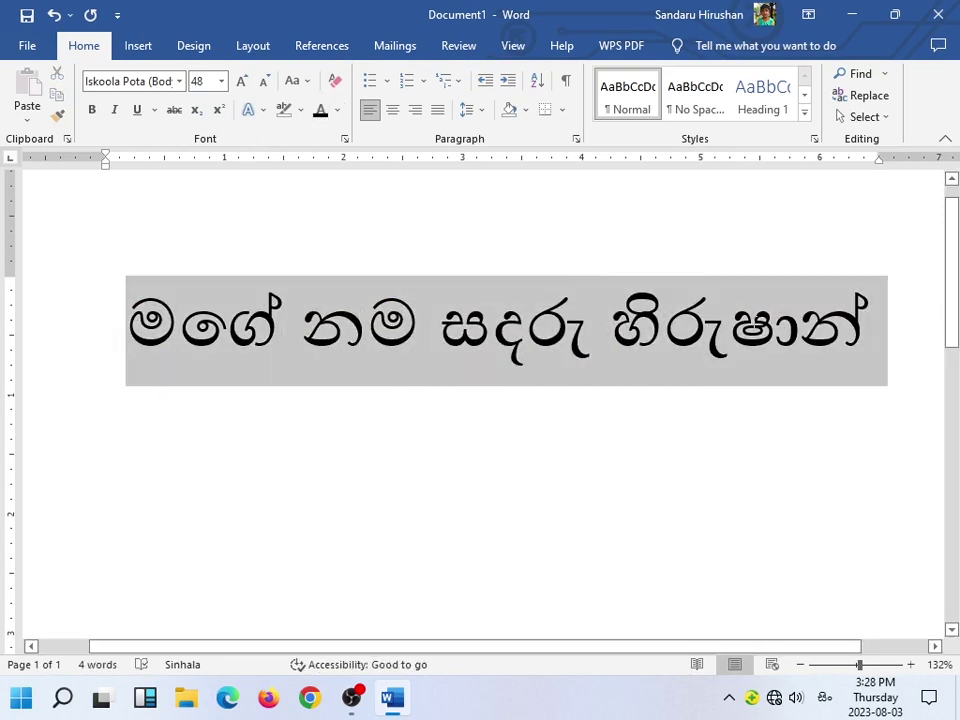
{"action": "left_click", "coordinate": [60, 95]}
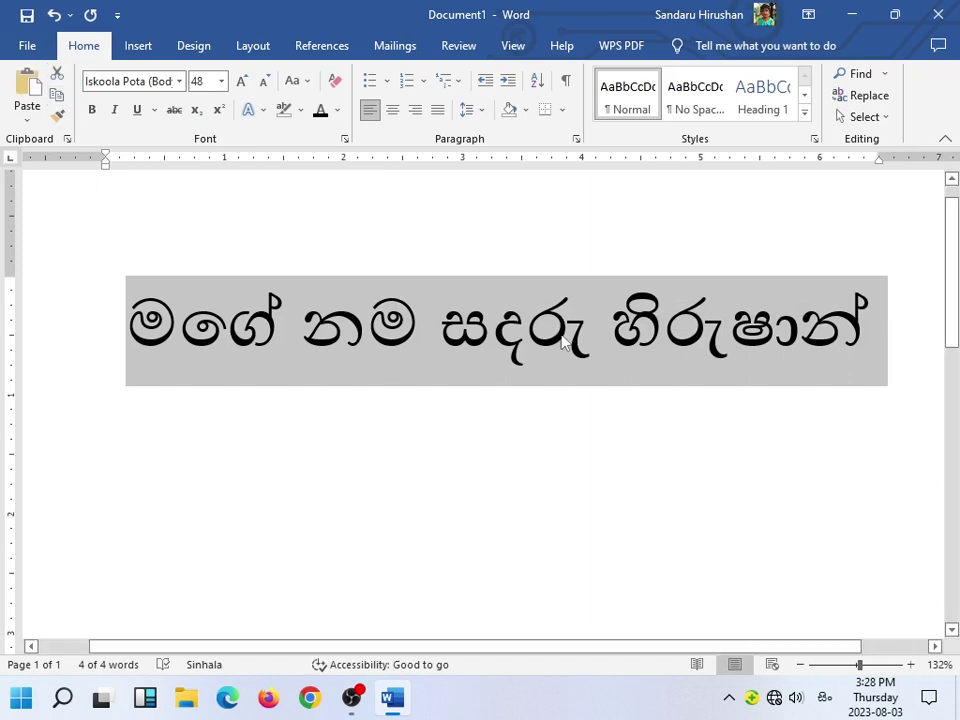
{"action": "left_click", "coordinate": [591, 340]}
{"action": "key", "text": "Return"}
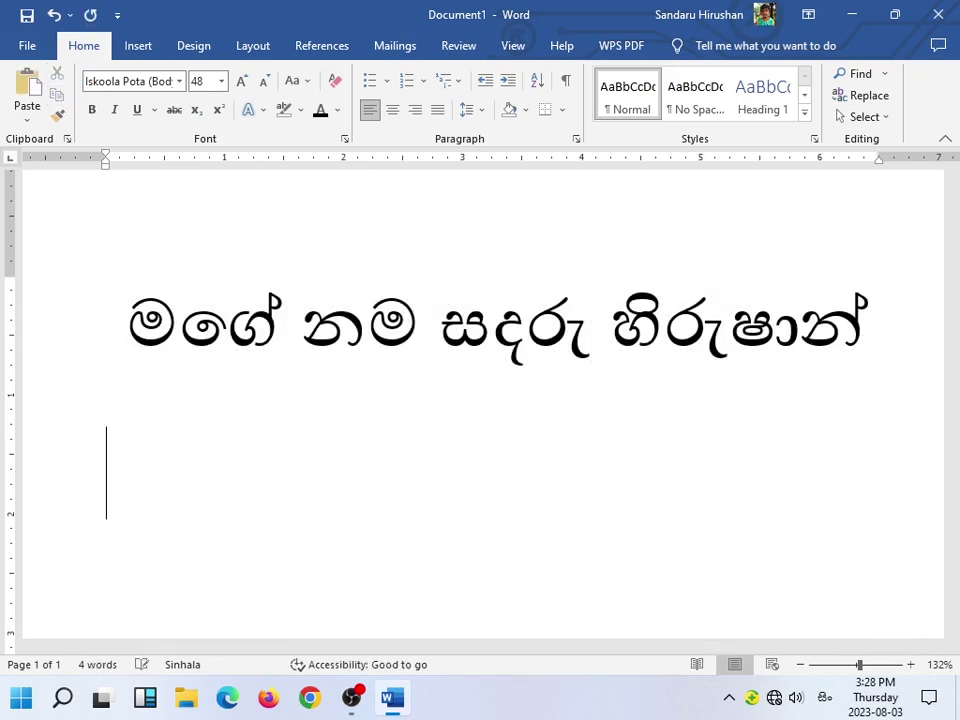
{"action": "left_click", "coordinate": [42, 90]}
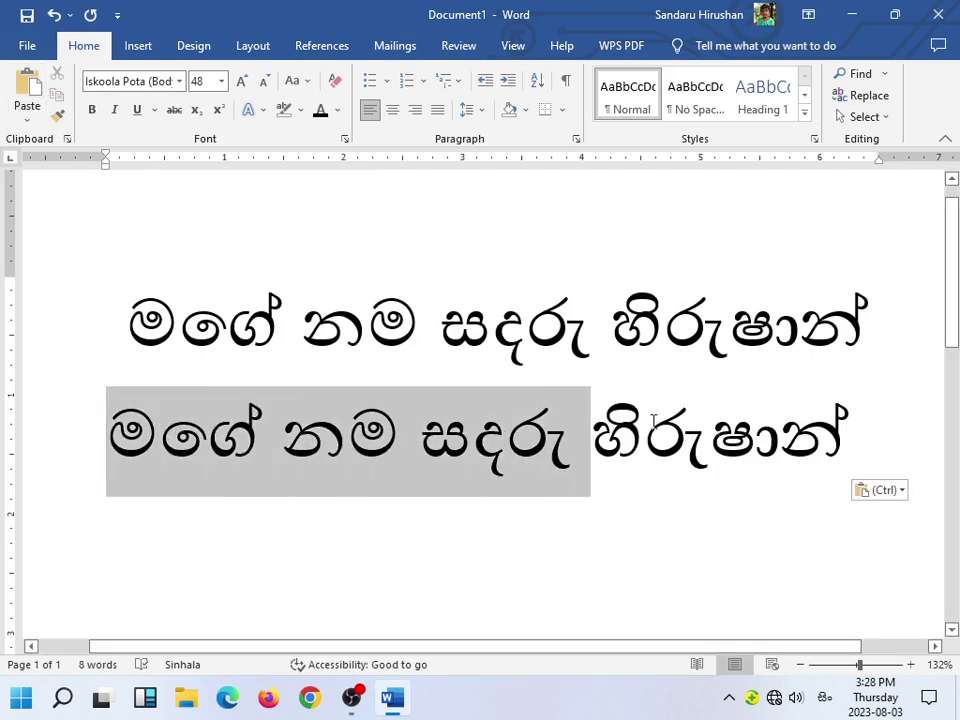
Copy the second line and paste it as plain text on a third line.
{"action": "left_click_drag", "start_coordinate": [143, 425], "coordinate": [860, 440]}
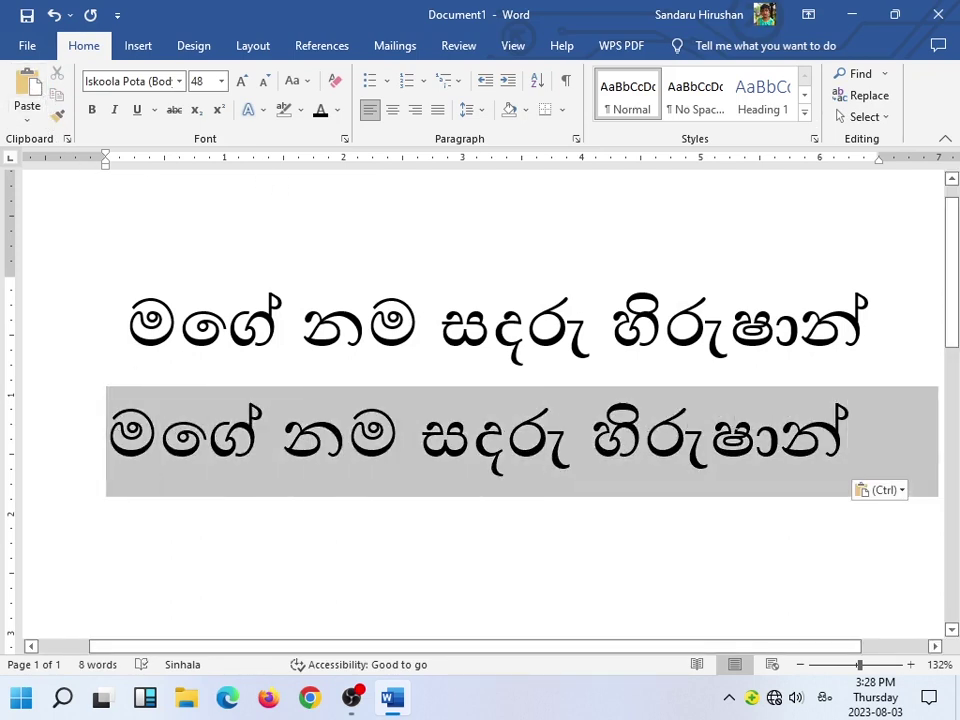
{"action": "right_click", "coordinate": [352, 444]}
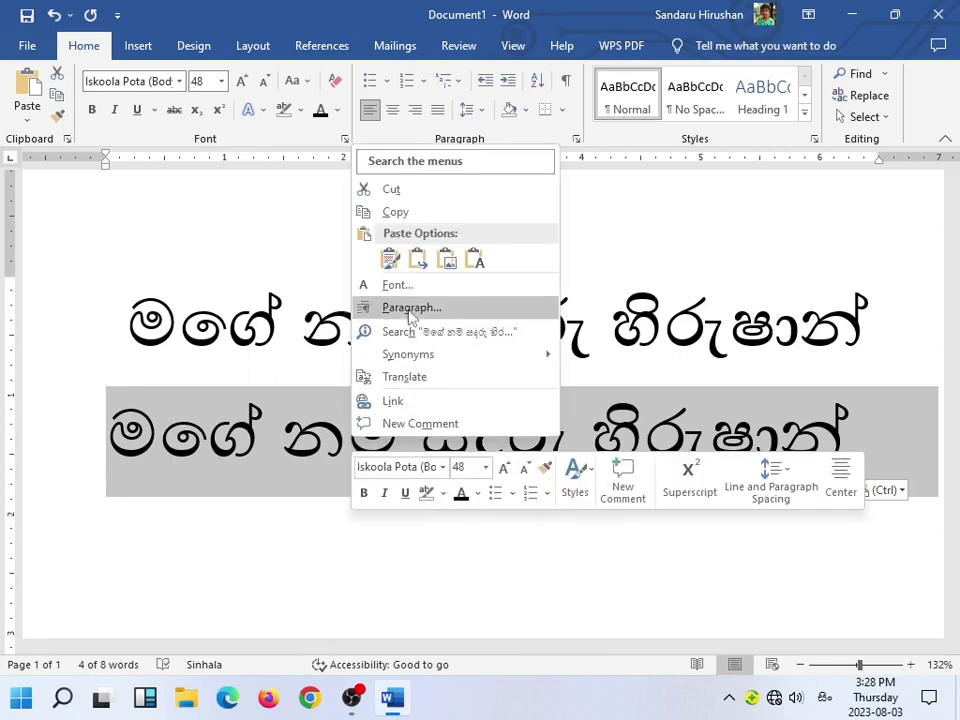
{"action": "left_click", "coordinate": [398, 213]}
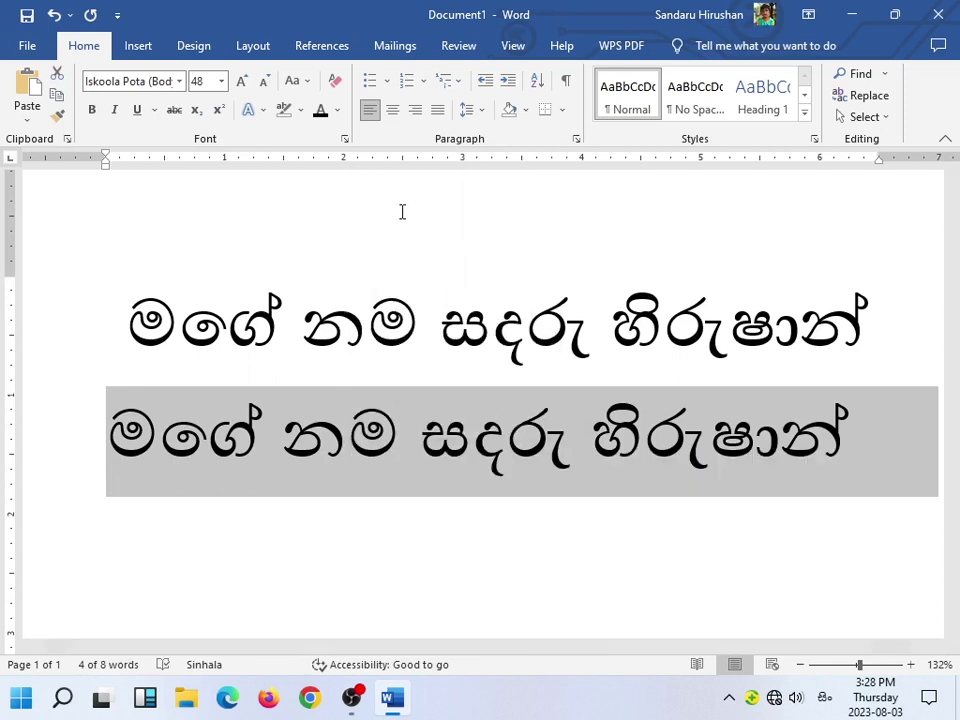
{"action": "left_click", "coordinate": [867, 455]}
{"action": "key", "text": "Return"}
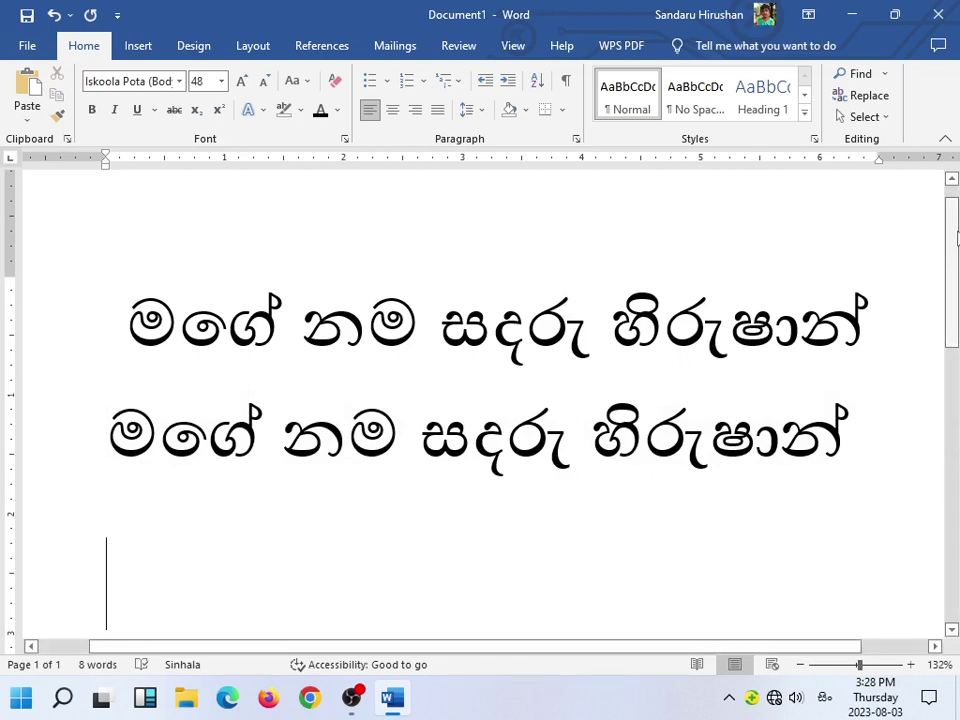
{"action": "scroll", "coordinate": [957, 237], "scroll_direction": "down", "scroll_amount": 2}
{"action": "right_click", "coordinate": [112, 480]}
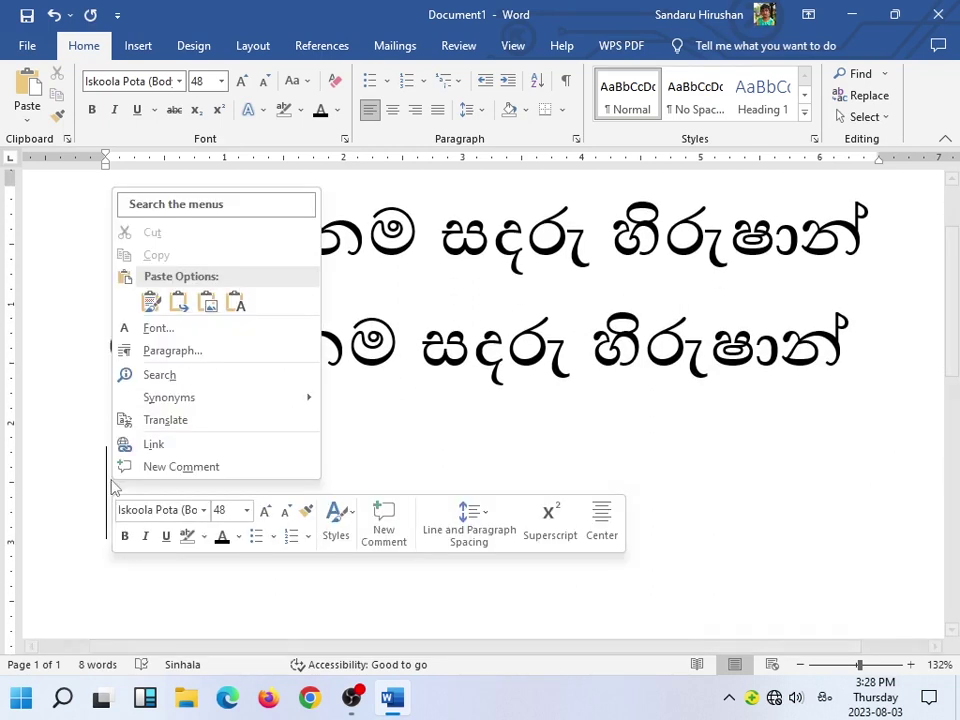
{"action": "left_click", "coordinate": [236, 303]}
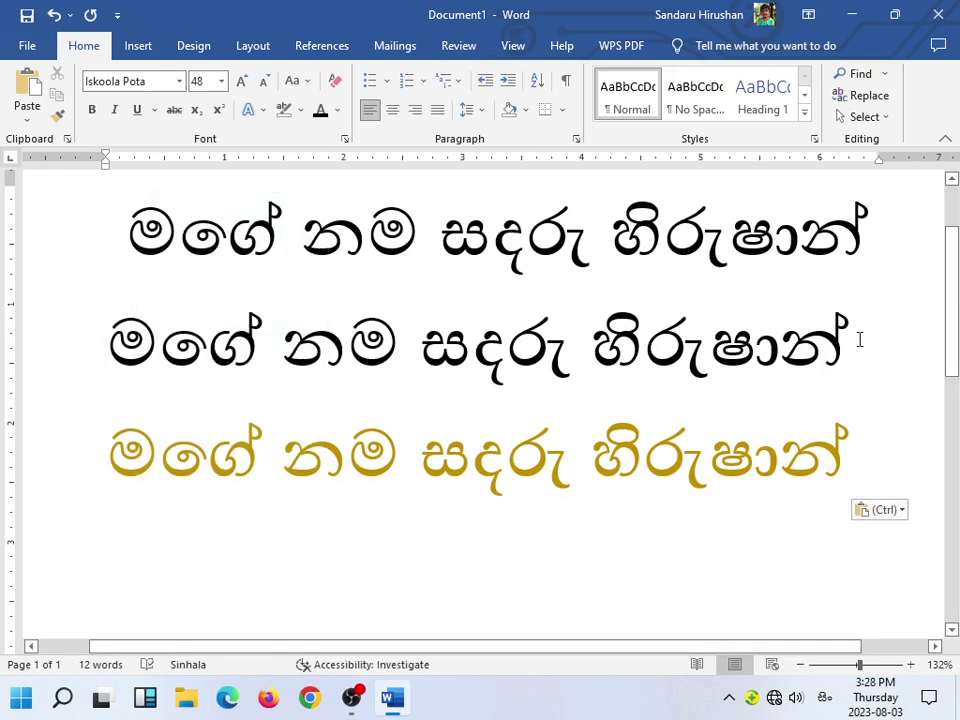
Colour one Sinhala line red, then cut that red line out of the document.
{"action": "left_click_drag", "start_coordinate": [860, 340], "coordinate": [47, 364]}
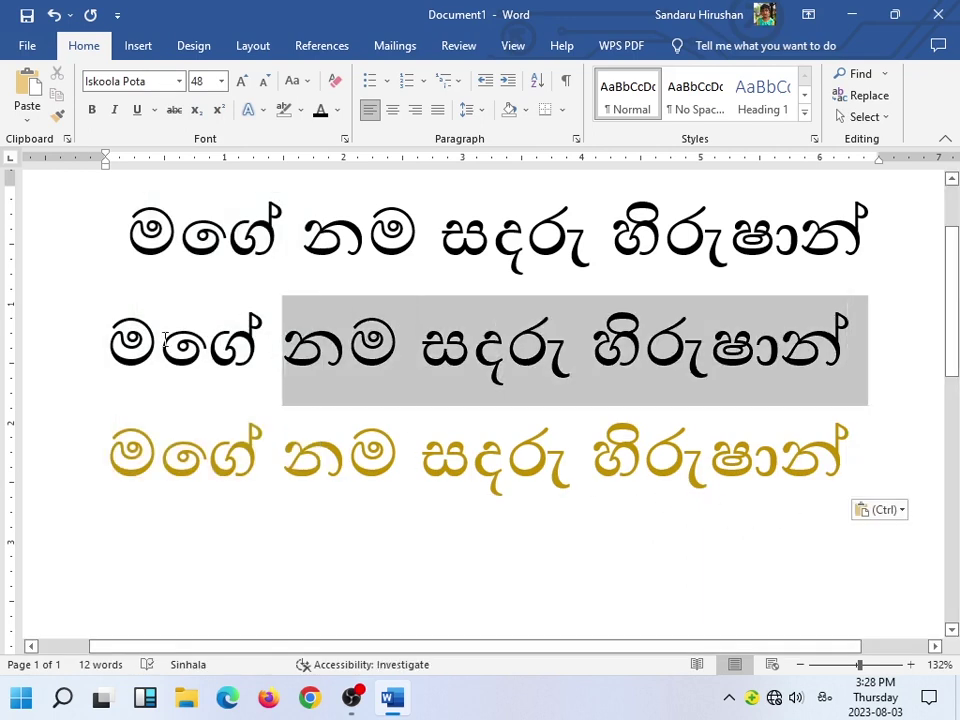
{"action": "left_click", "coordinate": [337, 111]}
{"action": "left_click", "coordinate": [332, 278]}
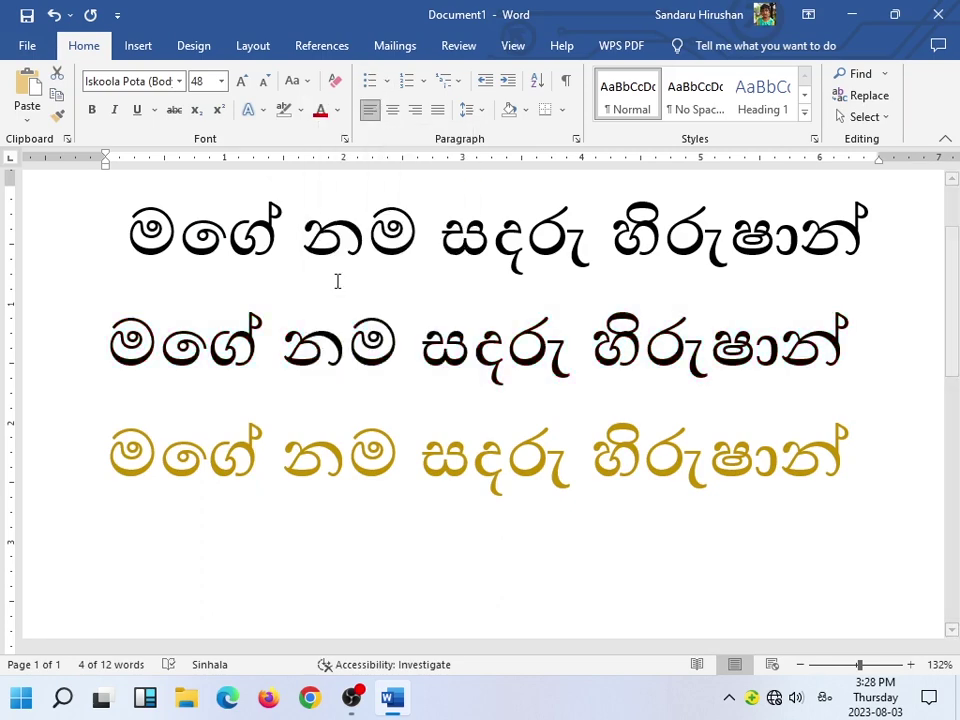
{"action": "left_click", "coordinate": [346, 352]}
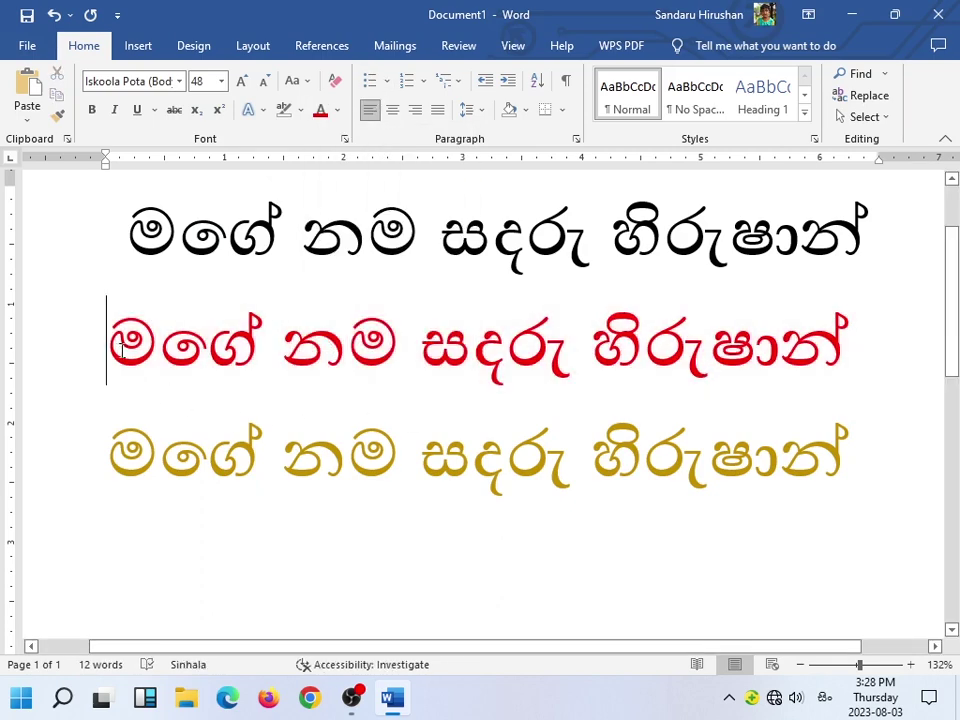
{"action": "left_click_drag", "start_coordinate": [121, 347], "coordinate": [671, 368]}
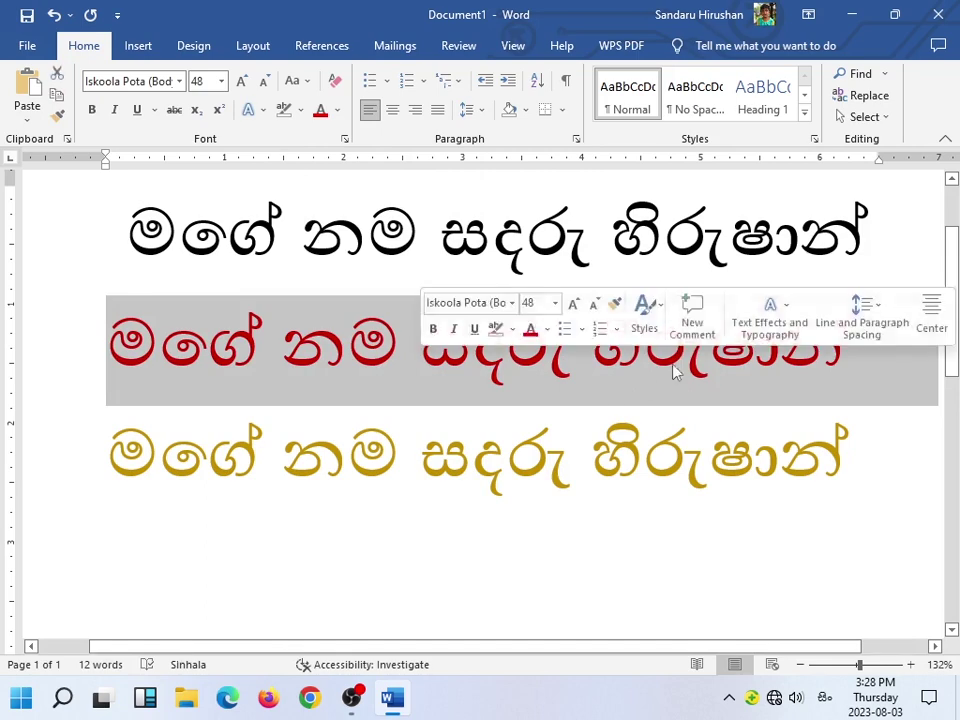
{"action": "right_click", "coordinate": [205, 355]}
{"action": "left_click", "coordinate": [252, 392]}
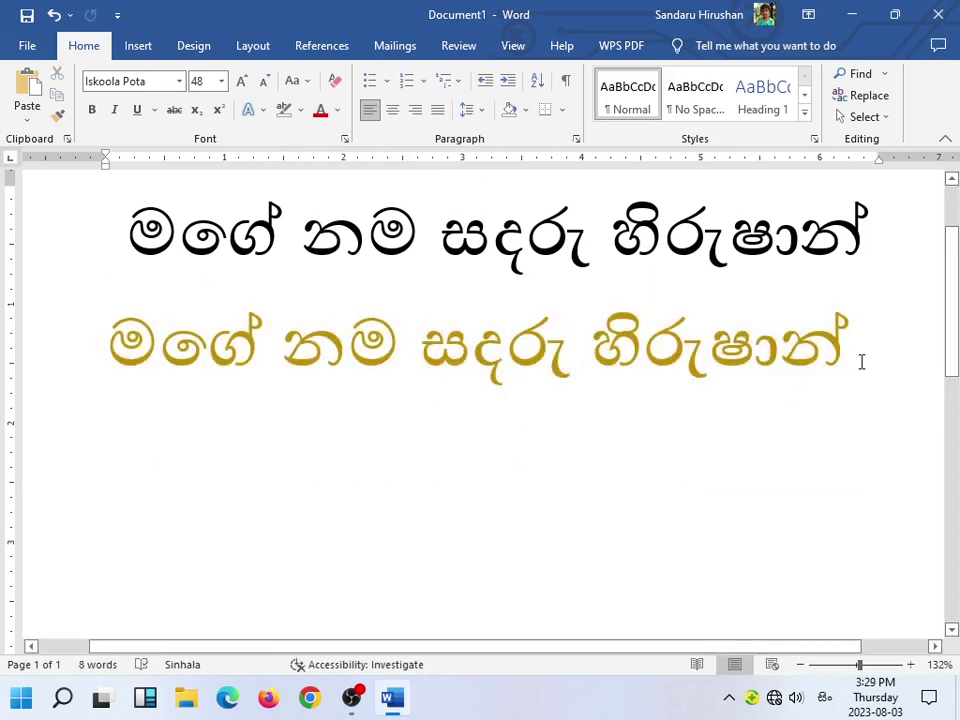
Paste another plain-text copy of the Sinhala line on a new line below.
{"action": "key", "text": "Return"}
{"action": "right_click", "coordinate": [133, 464]}
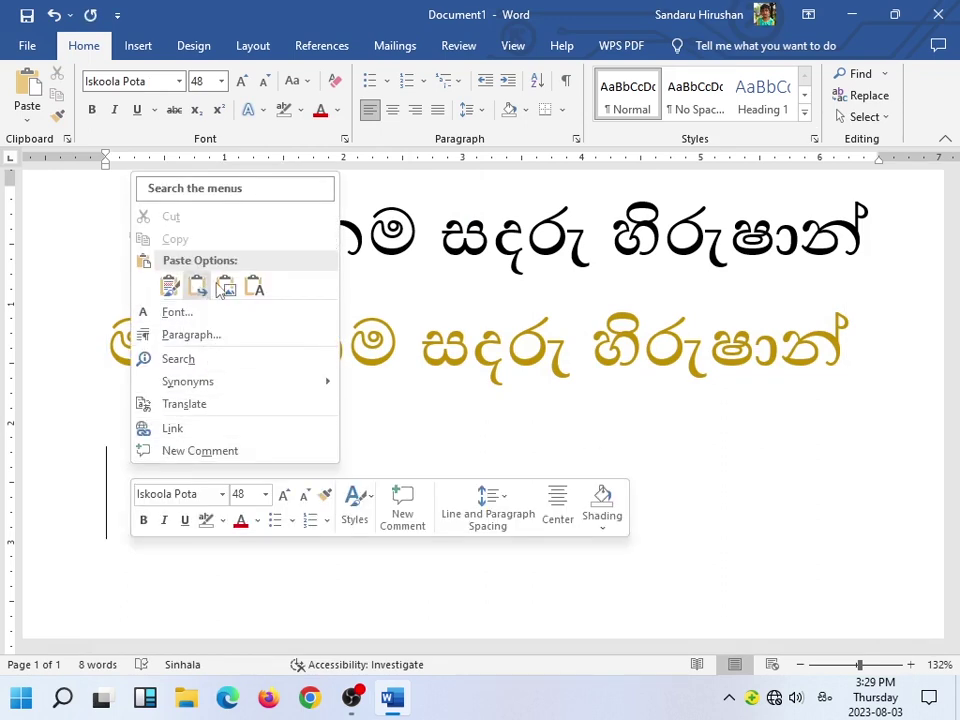
{"action": "left_click", "coordinate": [255, 287]}
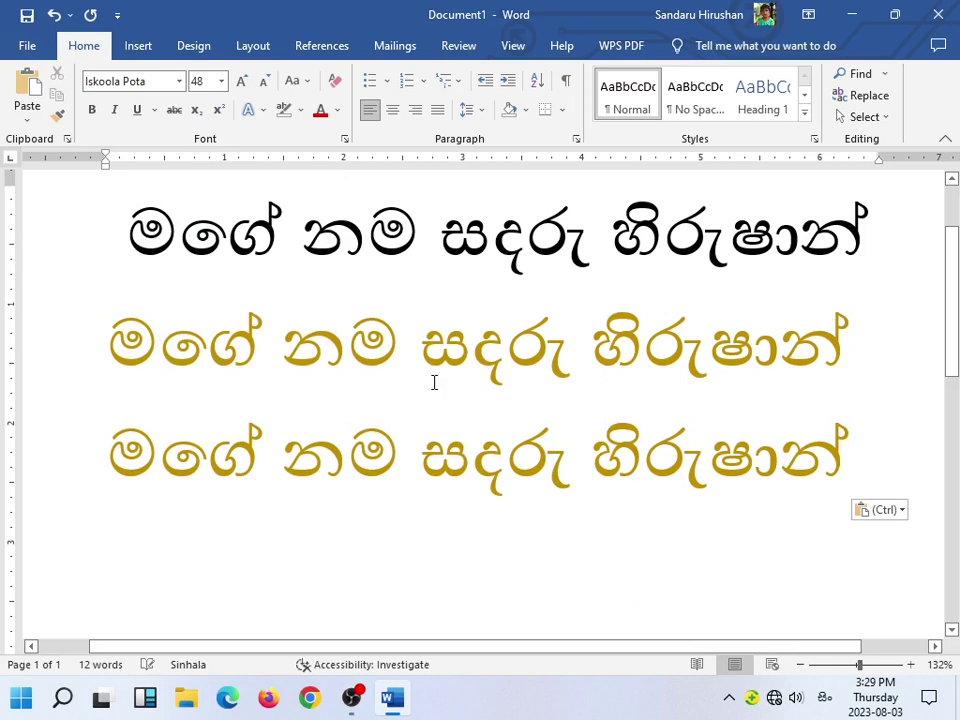
Copy the black first line and paste it as plain text, adding a fourth gold line.
{"action": "triple_click", "coordinate": [155, 228]}
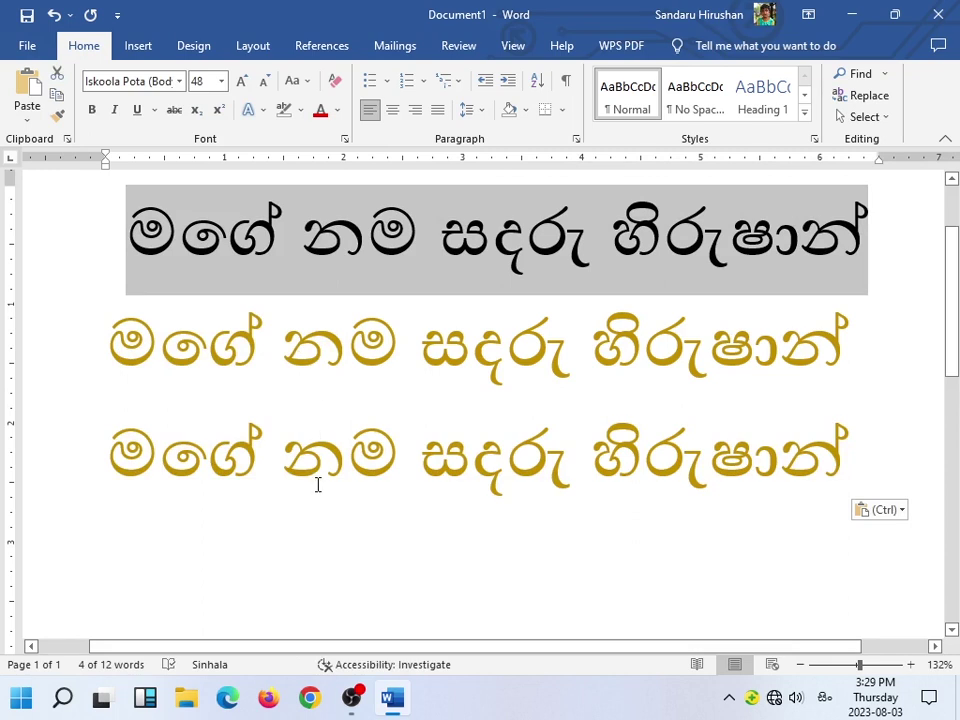
{"action": "right_click", "coordinate": [270, 228]}
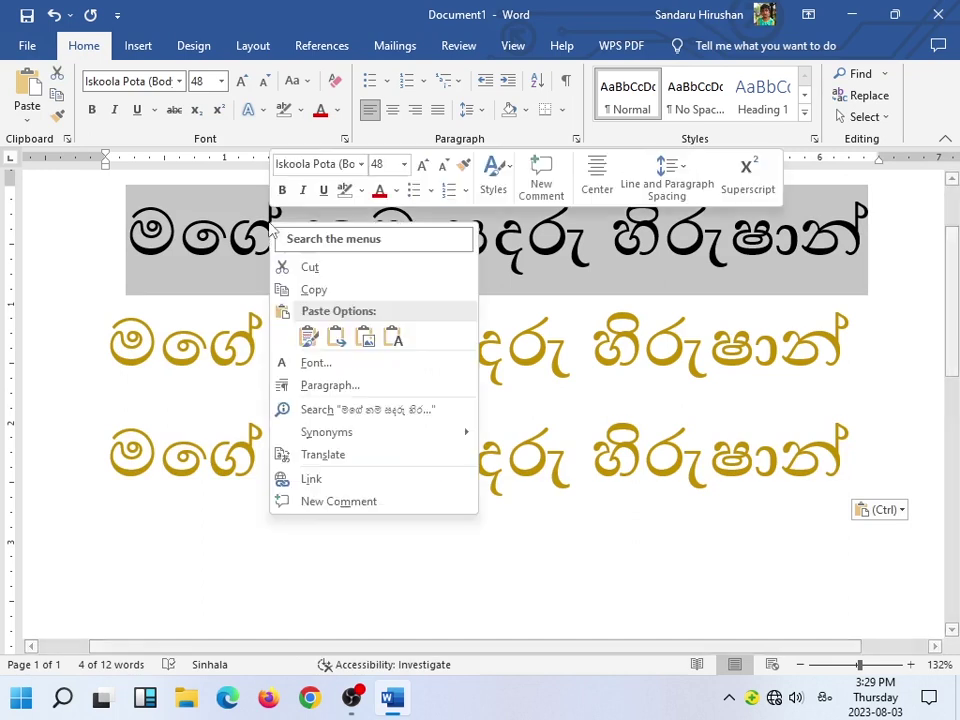
{"action": "left_click", "coordinate": [325, 292]}
{"action": "left_click", "coordinate": [158, 538]}
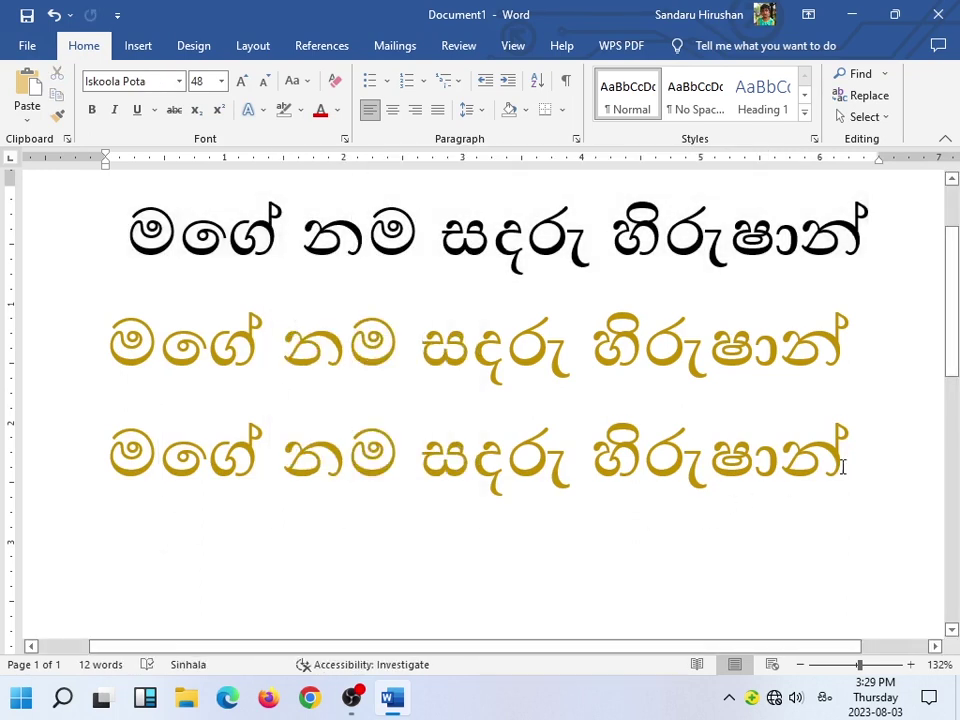
{"action": "left_click", "coordinate": [525, 574]}
{"action": "scroll", "coordinate": [450, 550], "scroll_direction": "down", "scroll_amount": 2}
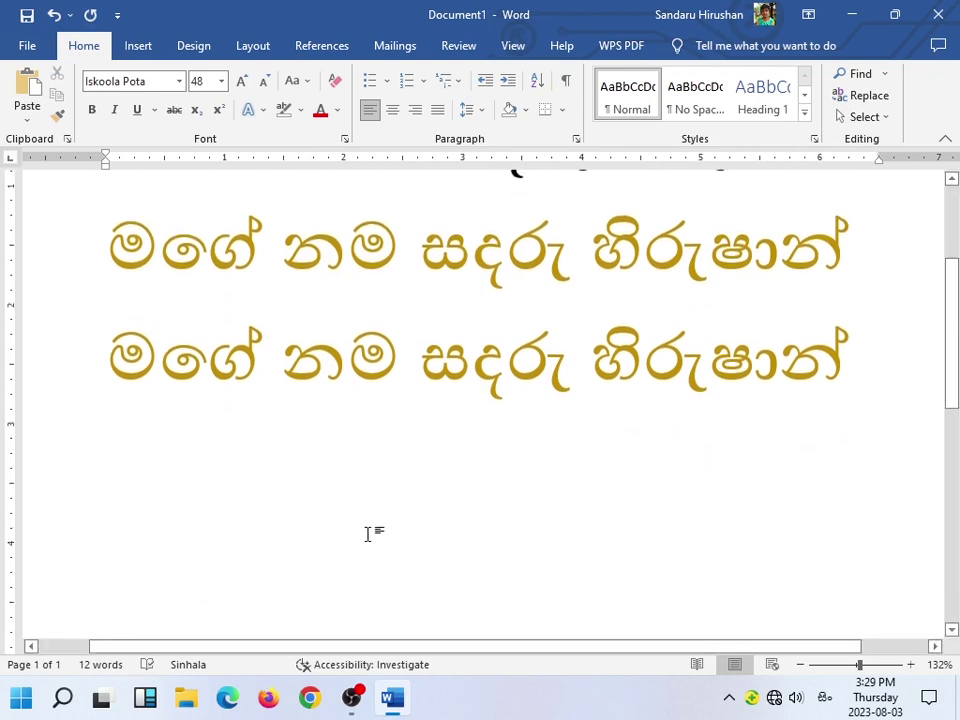
{"action": "right_click", "coordinate": [143, 497]}
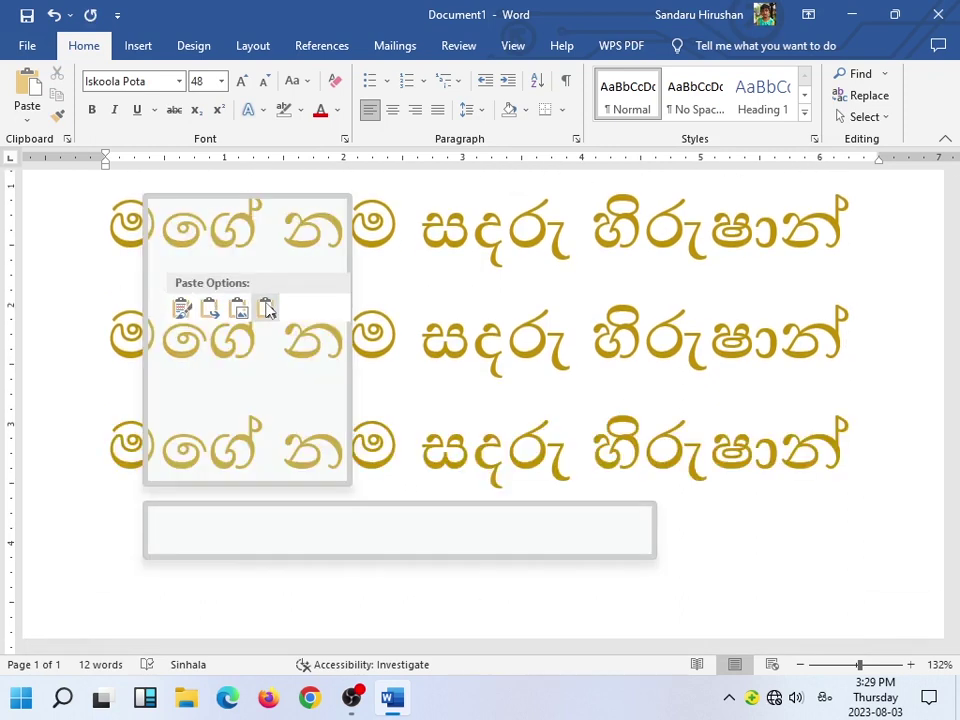
{"action": "left_click", "coordinate": [267, 310]}
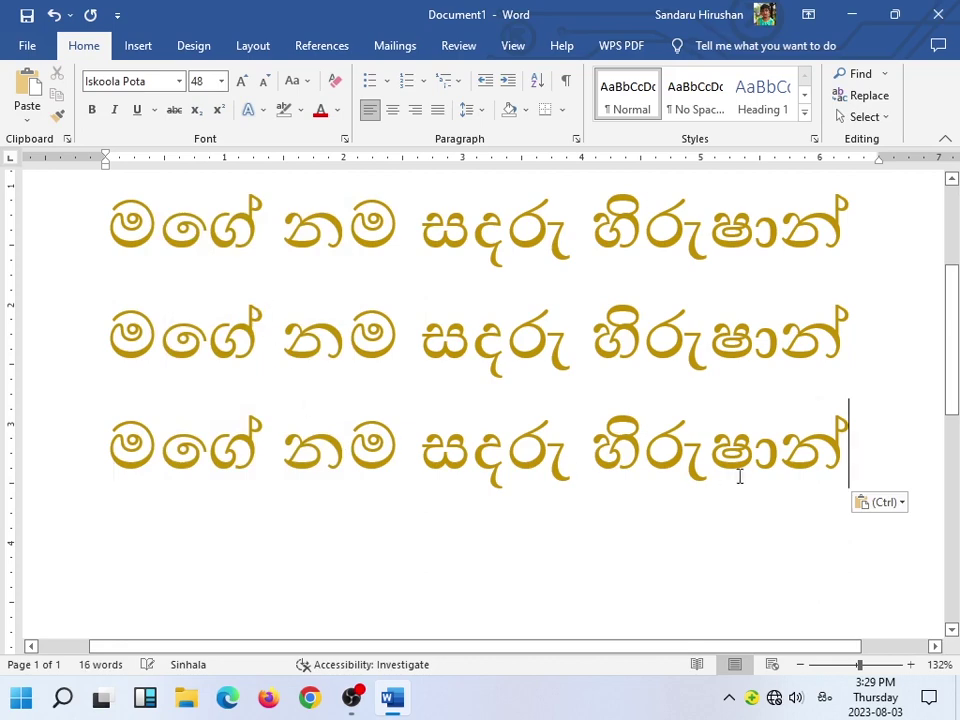
{"action": "scroll", "coordinate": [760, 486], "scroll_direction": "up", "scroll_amount": 3}
{"action": "scroll", "coordinate": [833, 553], "scroll_direction": "down", "scroll_amount": 1}
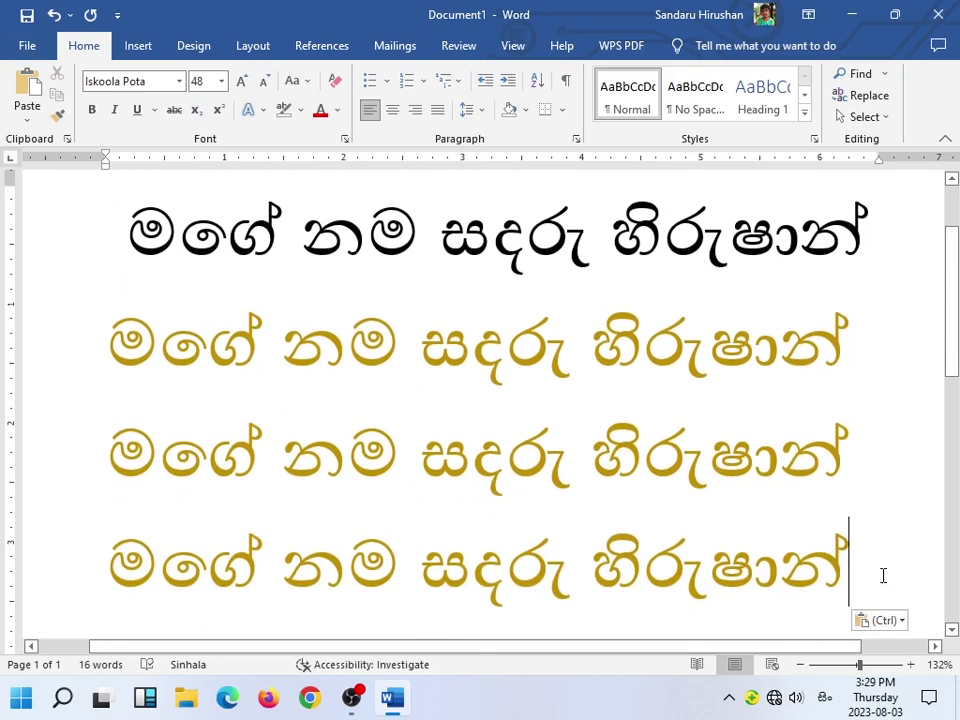
{"action": "key", "text": "ctrl+a"}
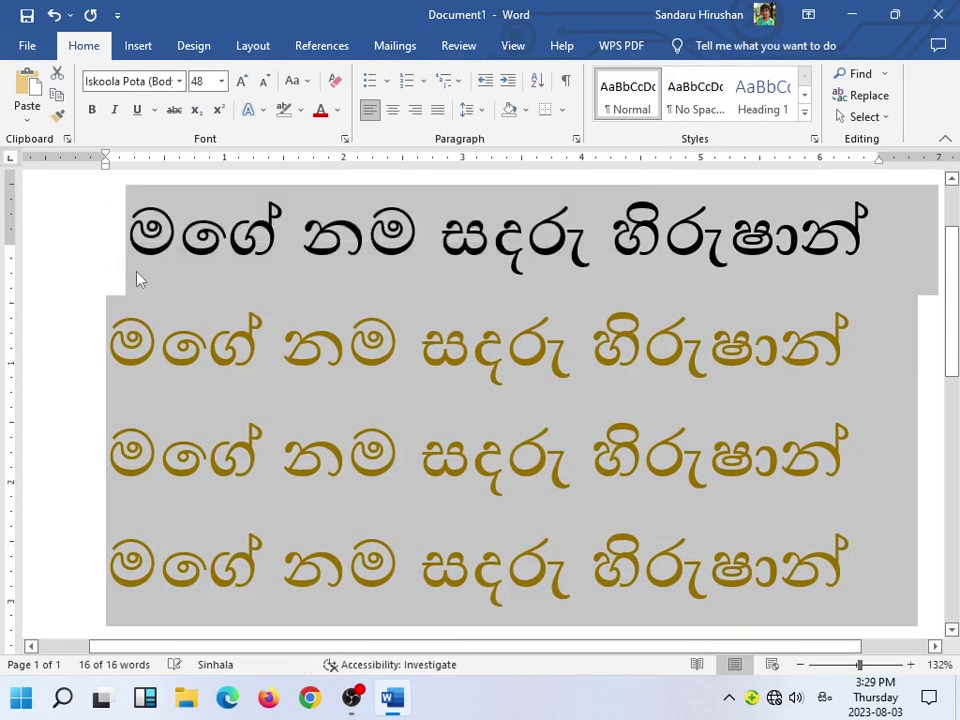
Delete the leading gap before the first name line.
{"action": "scroll", "coordinate": [135, 279], "scroll_direction": "up", "scroll_amount": 1}
{"action": "left_click", "coordinate": [130, 288]}
{"action": "key", "text": "BackSpace"}
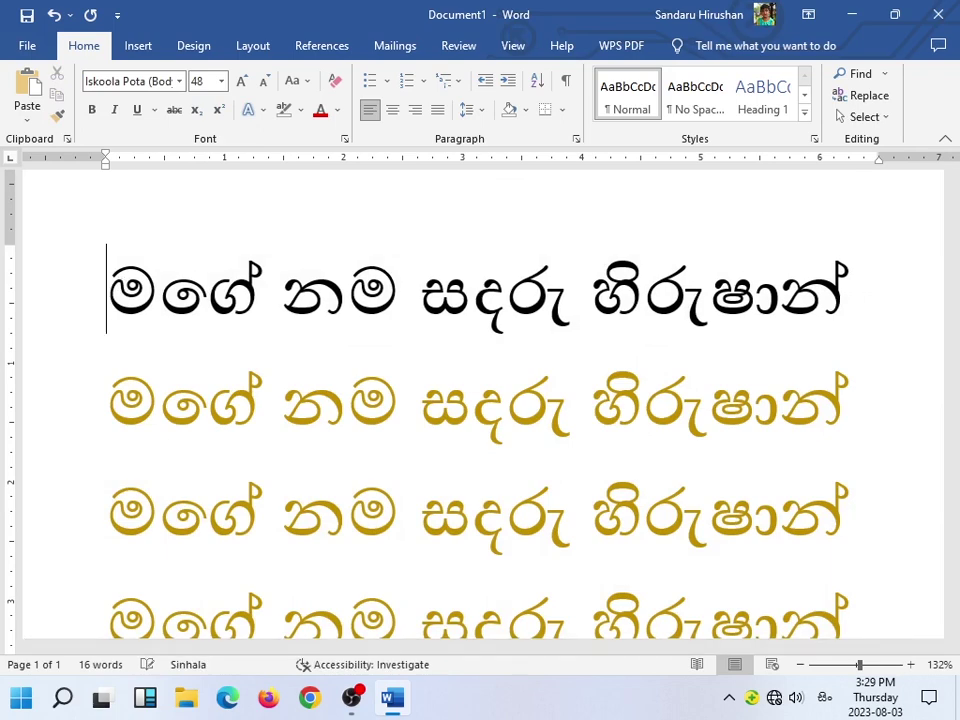
{"action": "scroll", "coordinate": [110, 250], "scroll_direction": "down", "scroll_amount": 1}
Turn all four name lines black and shrink them from 48 to 36 pt.
{"action": "left_click_drag", "start_coordinate": [122, 255], "coordinate": [560, 590]}
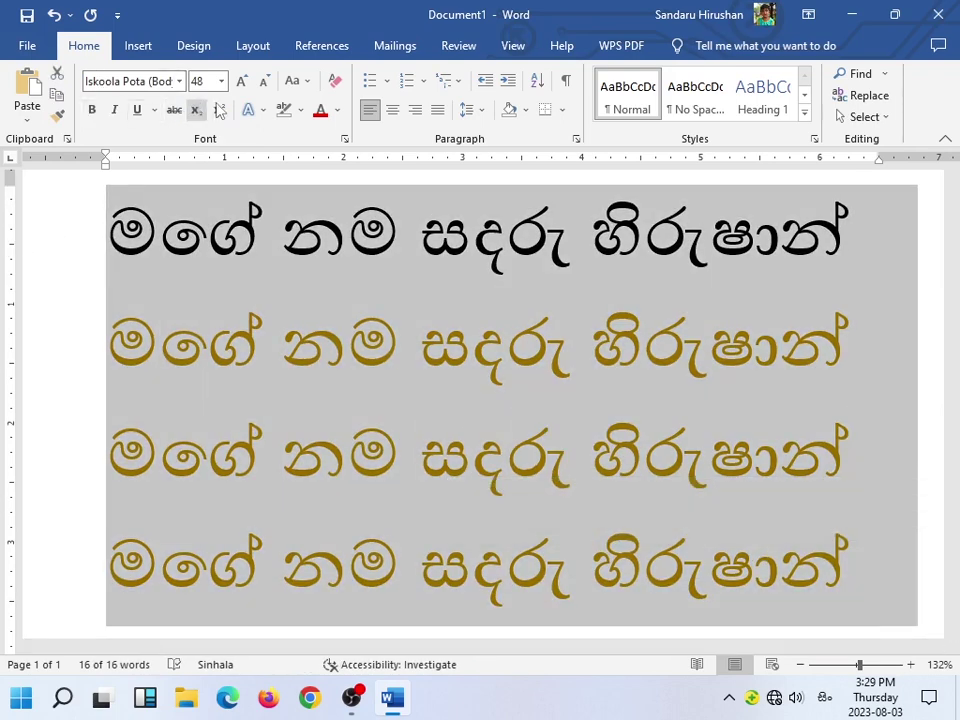
{"action": "left_click", "coordinate": [338, 112]}
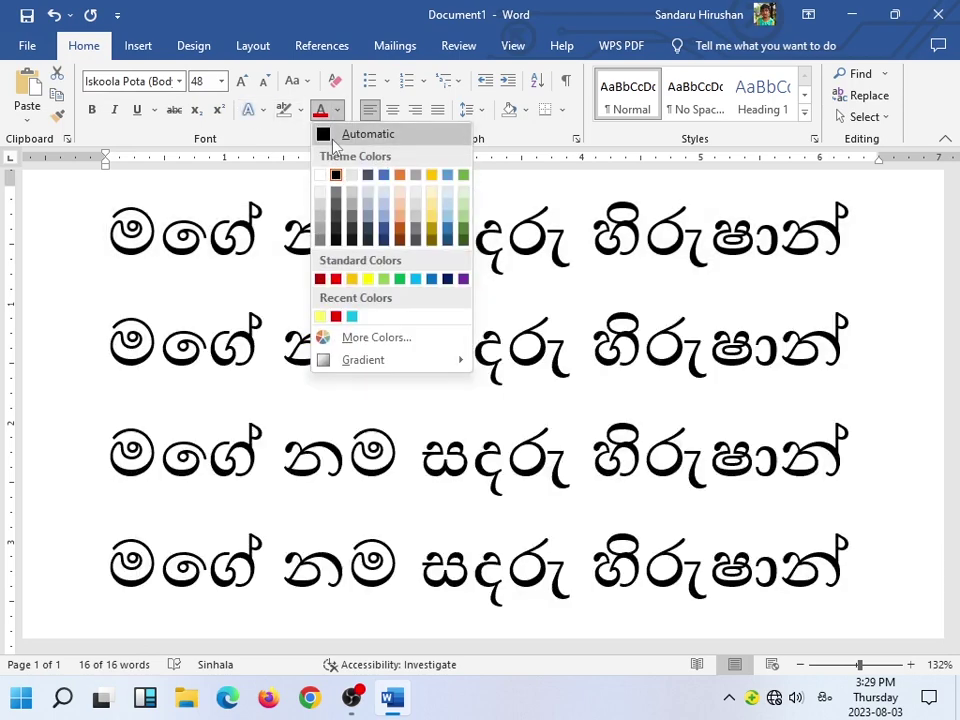
{"action": "left_click", "coordinate": [337, 176]}
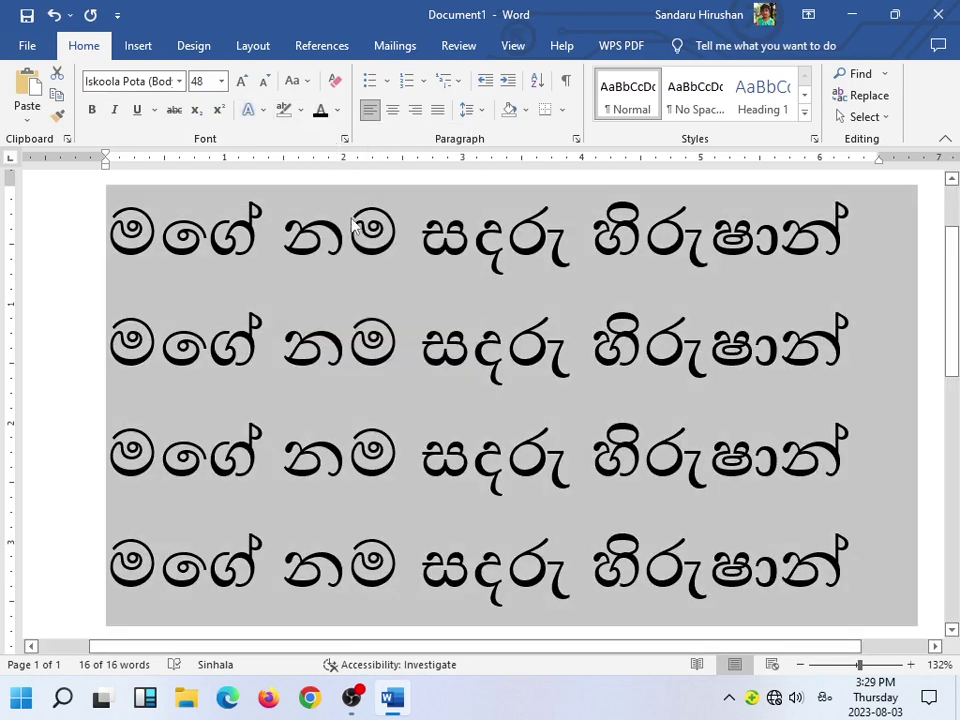
{"action": "left_click", "coordinate": [265, 85]}
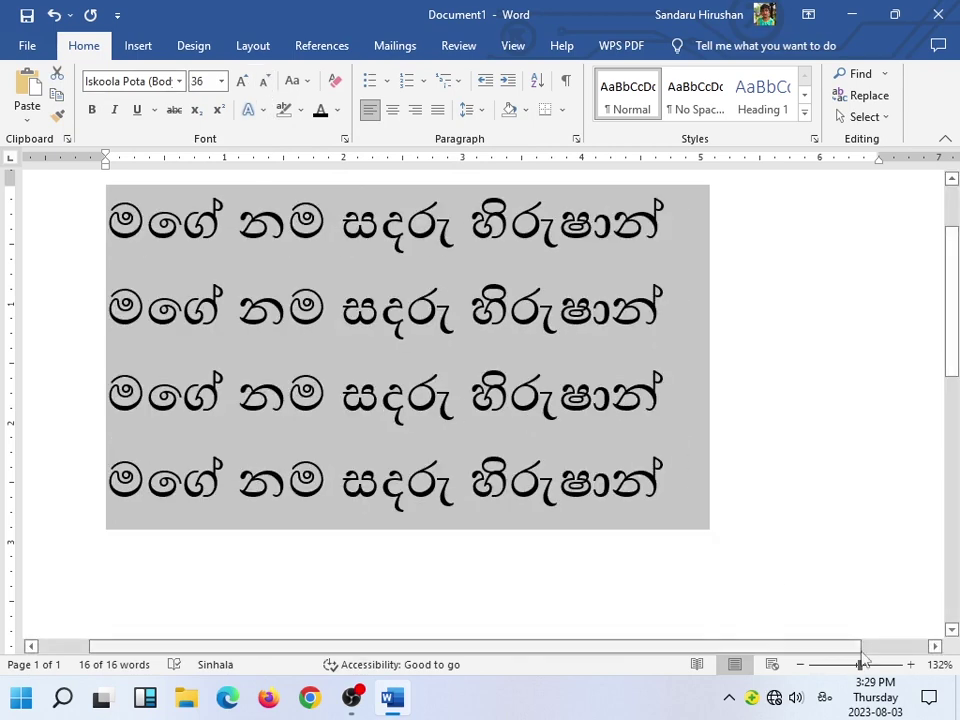
{"action": "left_click_drag", "start_coordinate": [859, 665], "coordinate": [863, 665]}
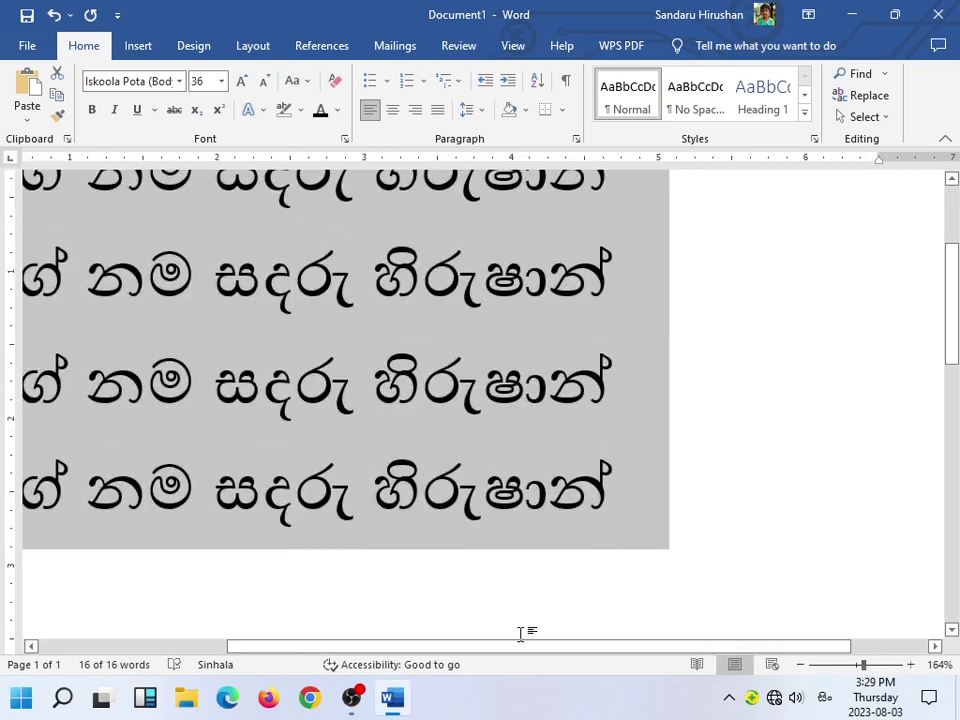
{"action": "left_click_drag", "start_coordinate": [505, 646], "coordinate": [317, 646]}
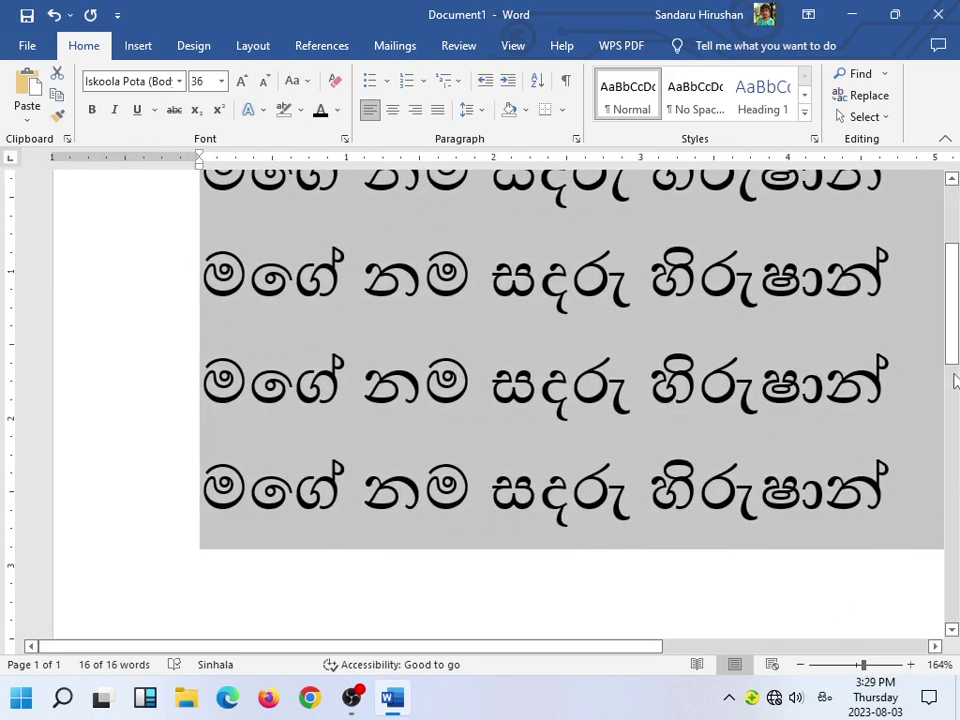
{"action": "left_click_drag", "start_coordinate": [953, 380], "coordinate": [953, 343]}
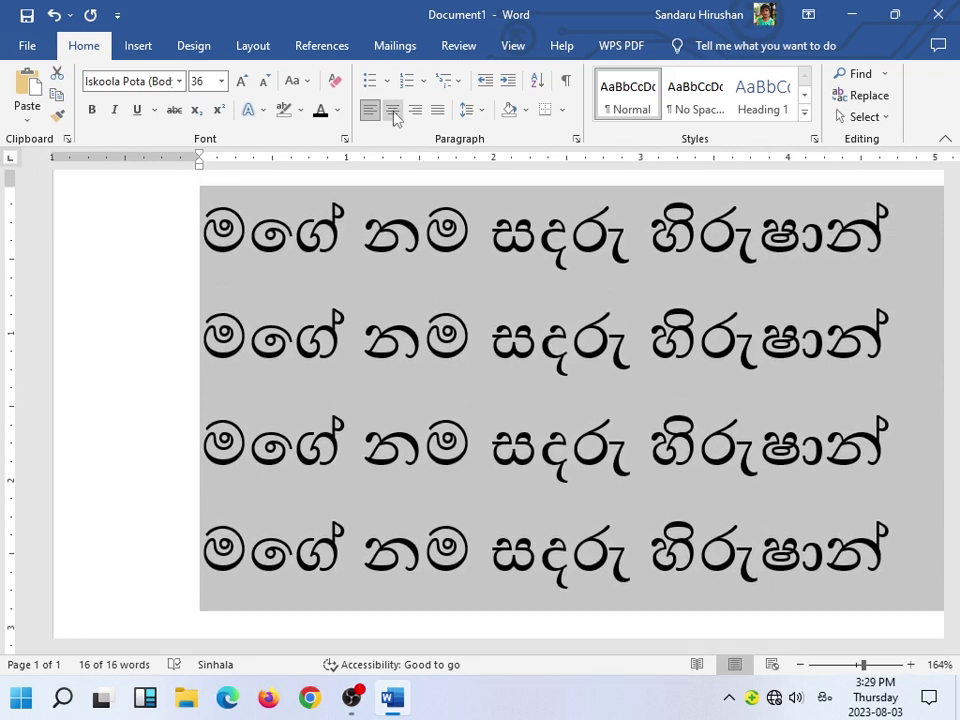
{"action": "left_click_drag", "start_coordinate": [863, 665], "coordinate": [855, 665]}
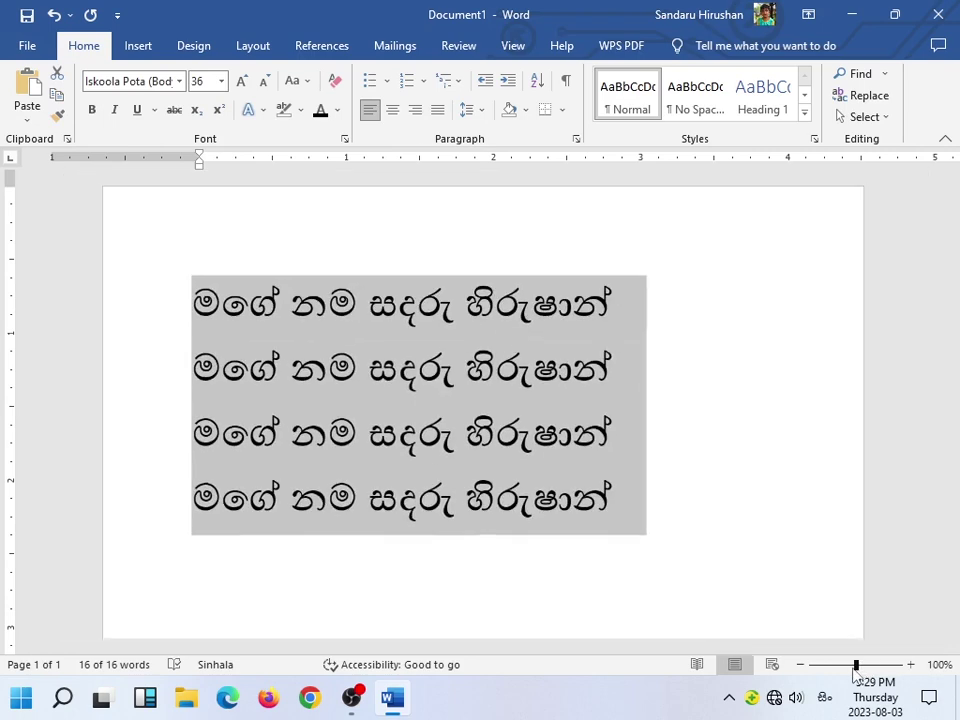
Set the selected name lines to 16 pt.
{"action": "left_click", "coordinate": [222, 81]}
{"action": "left_click", "coordinate": [199, 208]}
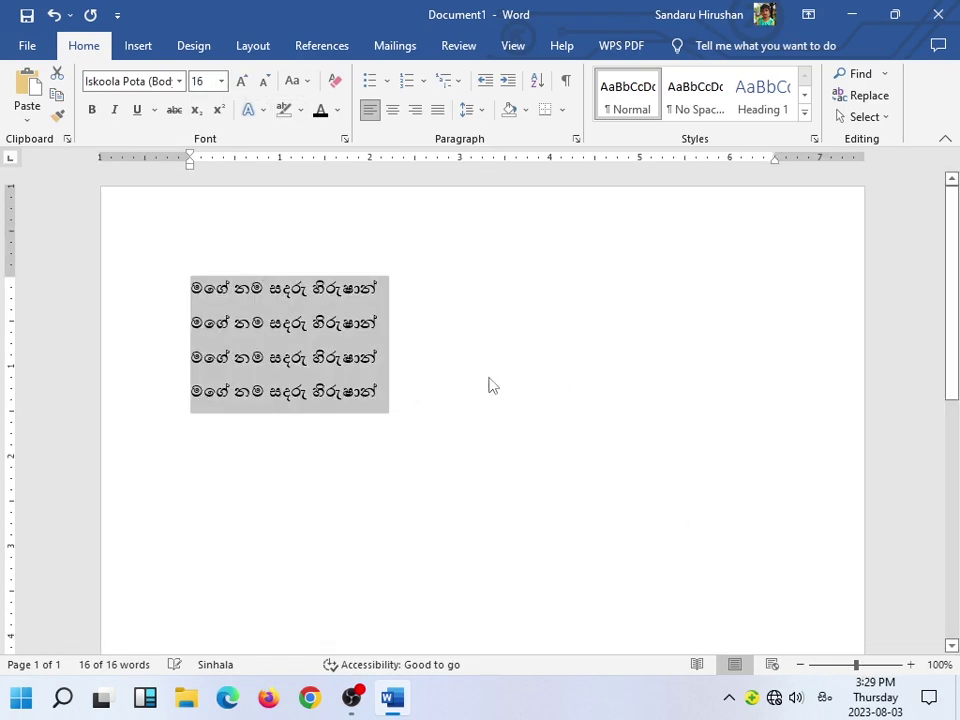
{"action": "left_click", "coordinate": [366, 358]}
Try centre, right and justify alignment on all four lines, ending left-aligned.
{"action": "left_click_drag", "start_coordinate": [388, 390], "coordinate": [184, 293]}
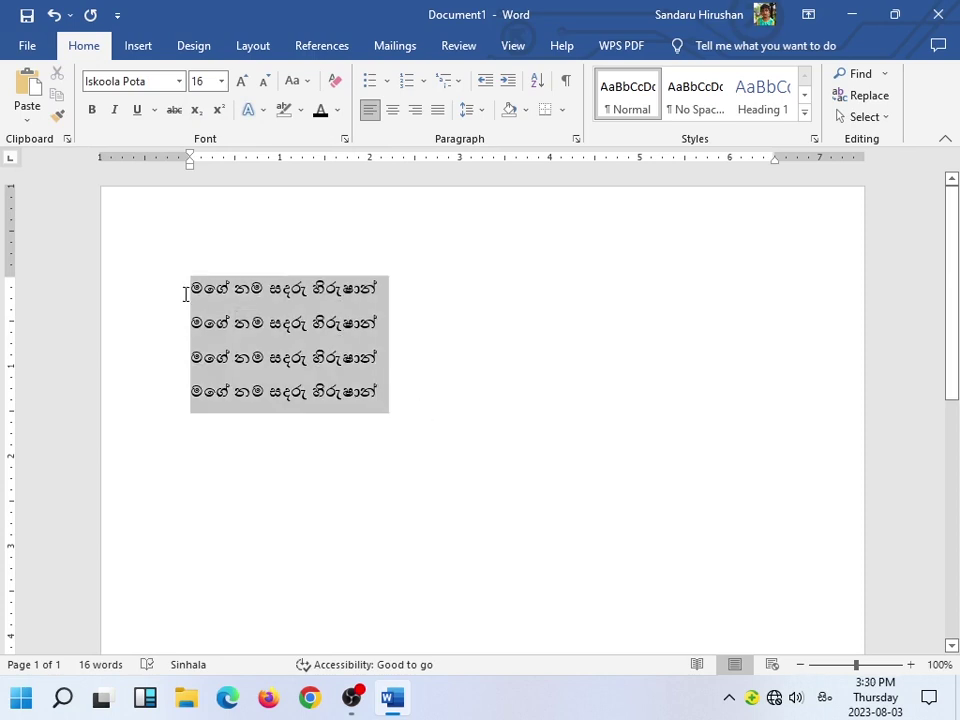
{"action": "left_click", "coordinate": [395, 111]}
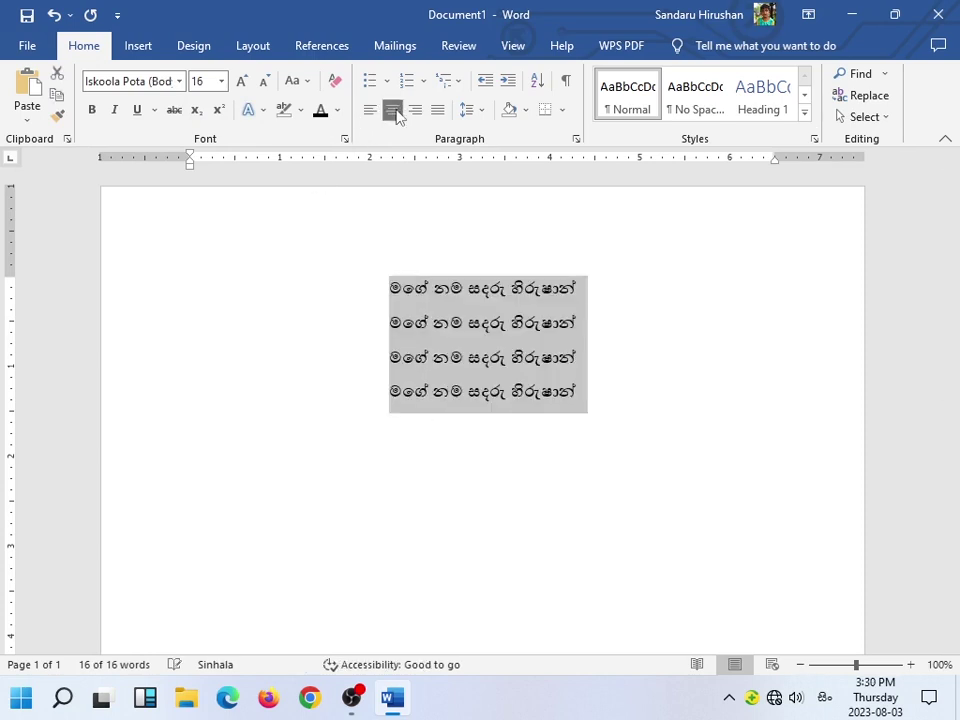
{"action": "left_click", "coordinate": [415, 112]}
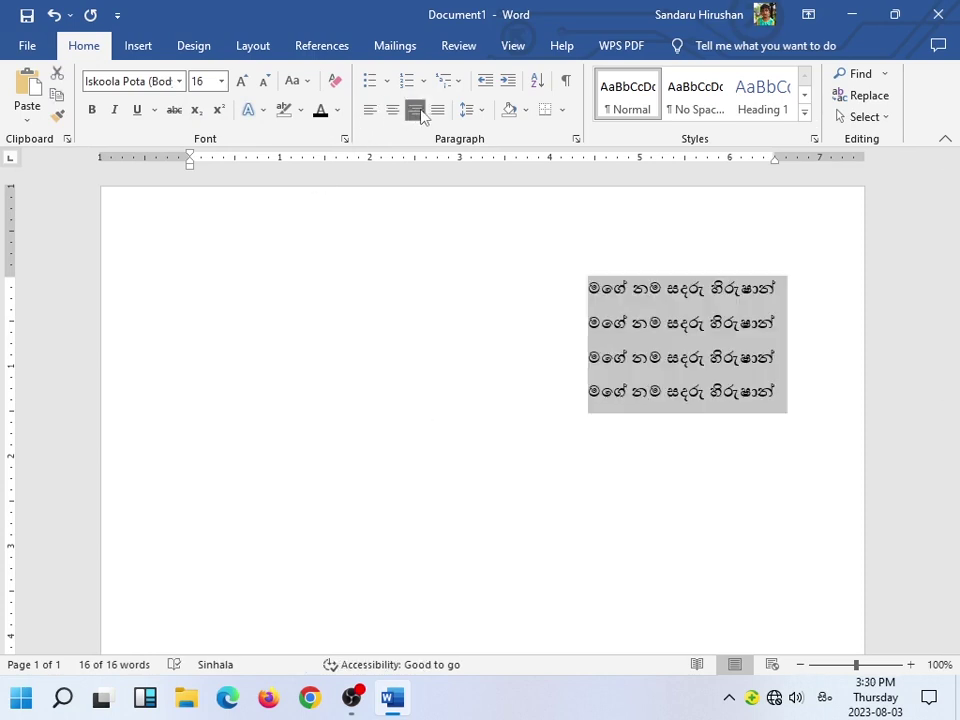
{"action": "left_click", "coordinate": [437, 112]}
{"action": "left_click", "coordinate": [416, 112]}
{"action": "left_click", "coordinate": [393, 112]}
{"action": "left_click", "coordinate": [370, 112]}
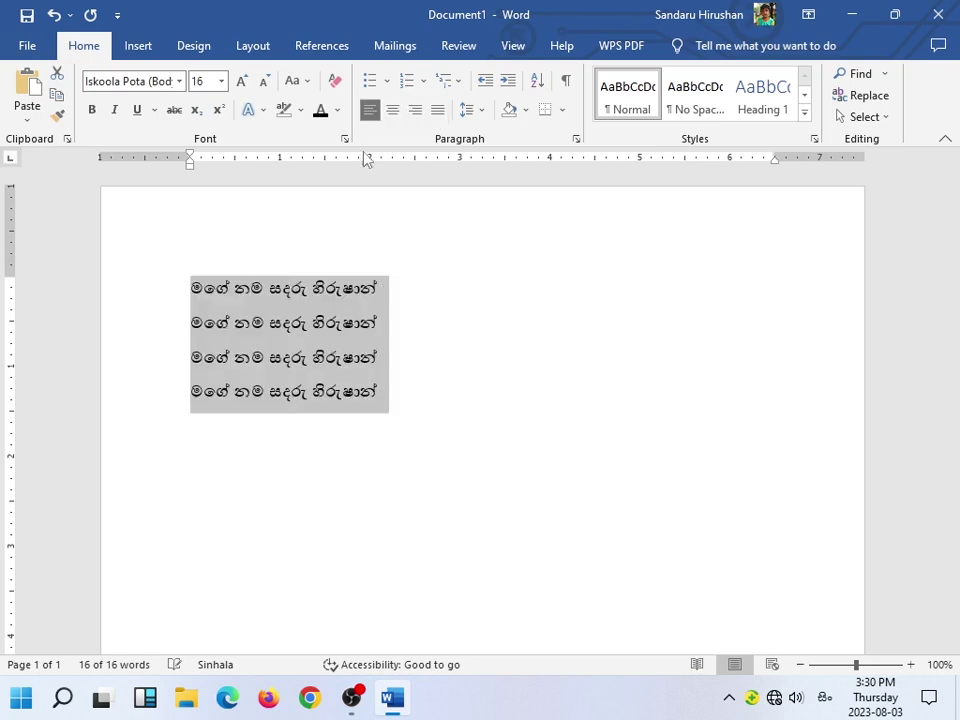
Right-align the second and fourth lines, centre the first, then left-align the fourth again.
{"action": "left_click", "coordinate": [325, 288]}
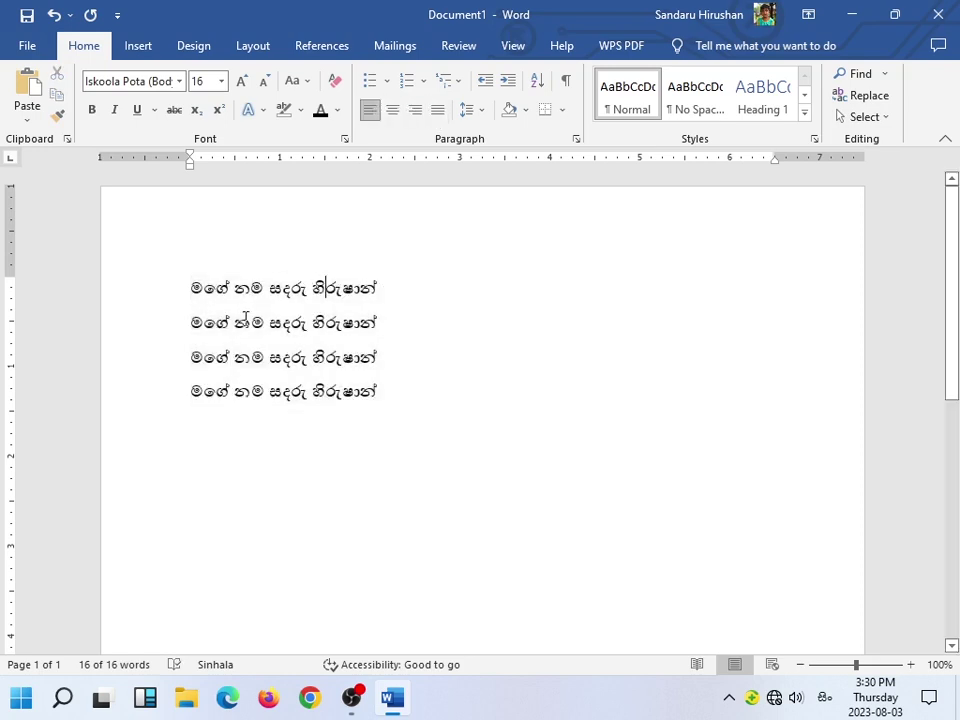
{"action": "left_click", "coordinate": [416, 114]}
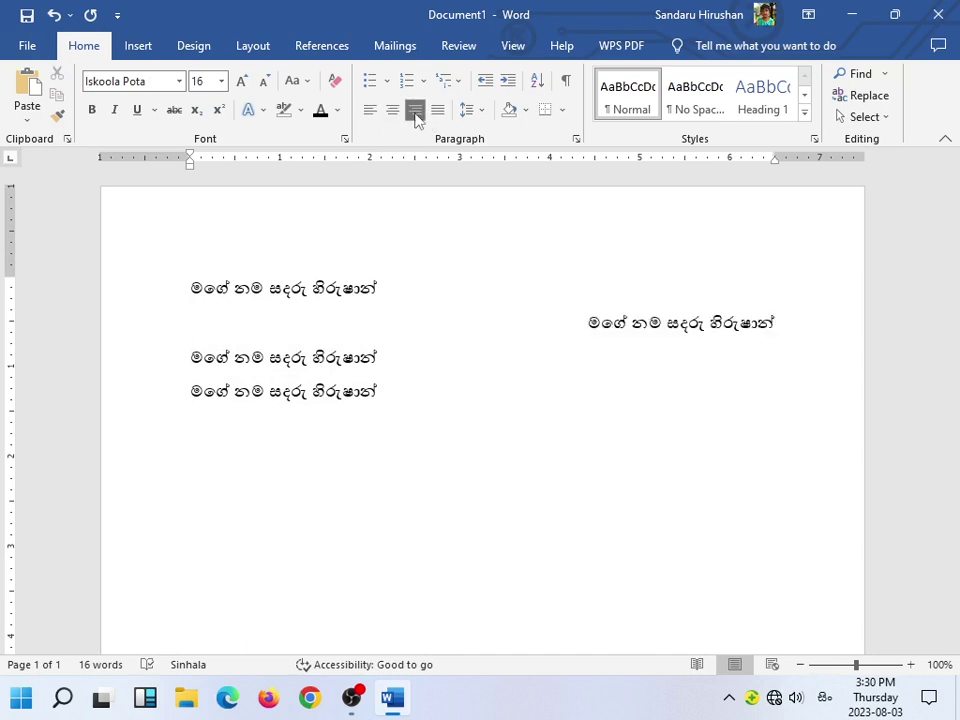
{"action": "left_click", "coordinate": [191, 391]}
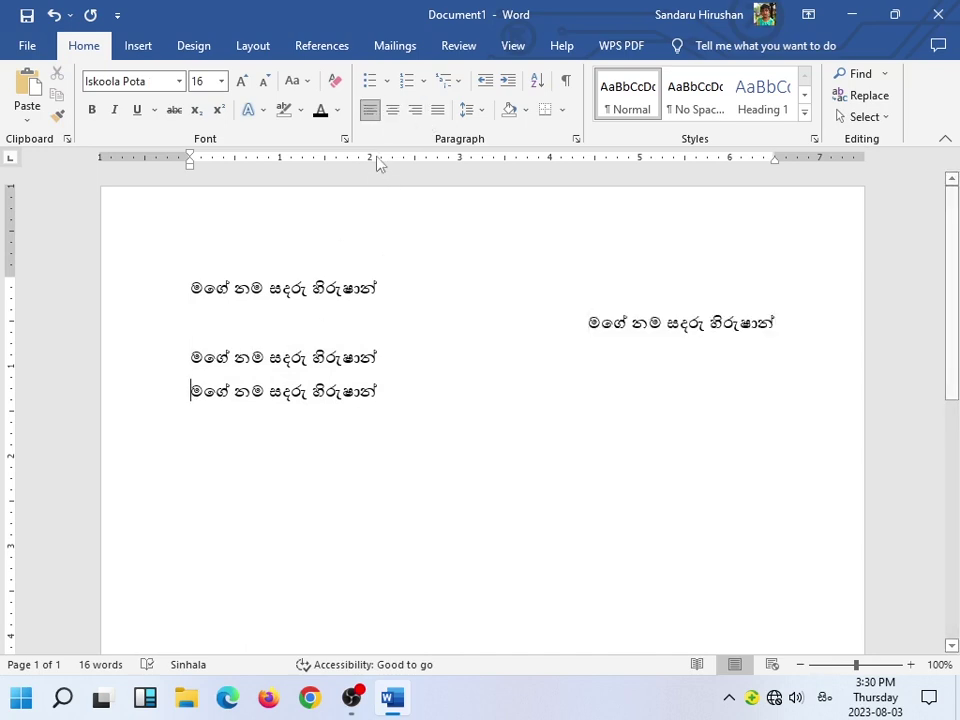
{"action": "left_click", "coordinate": [414, 112]}
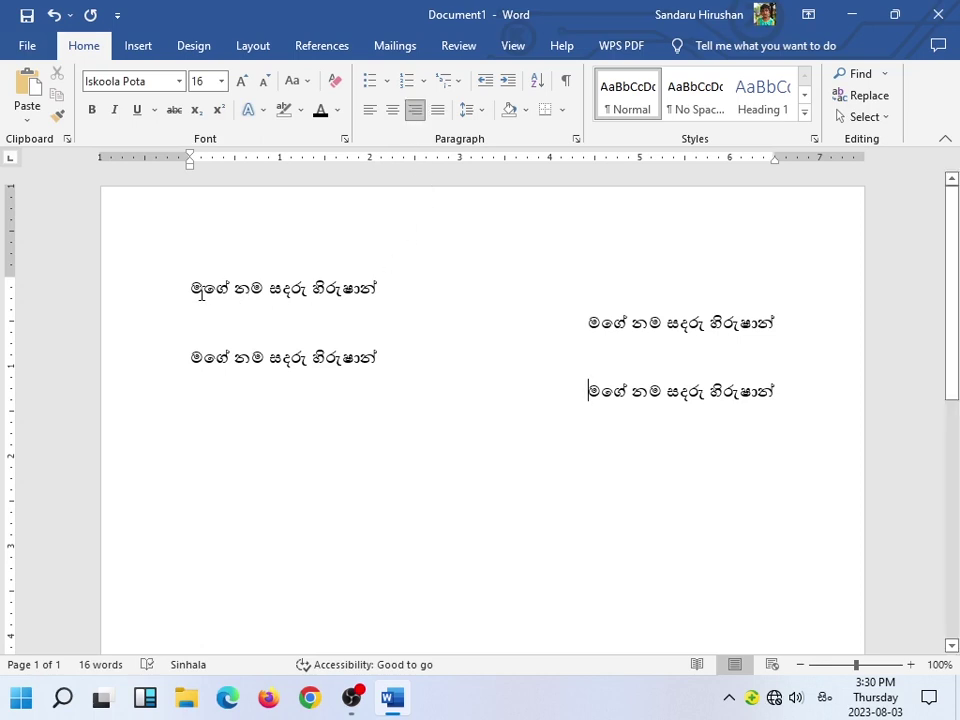
{"action": "left_click", "coordinate": [194, 289]}
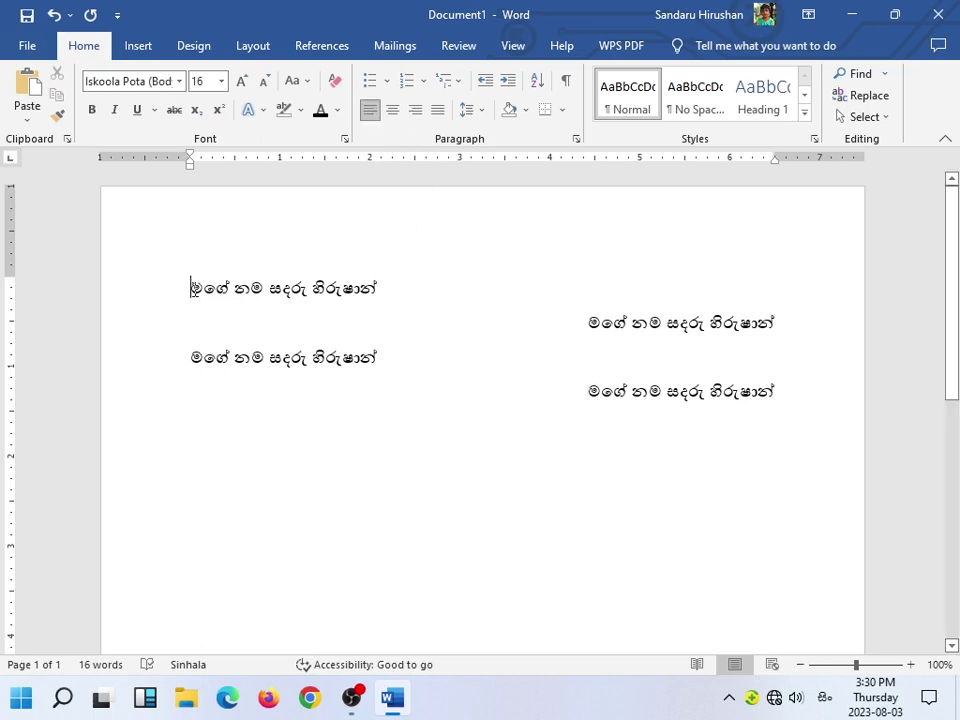
{"action": "left_click", "coordinate": [392, 110]}
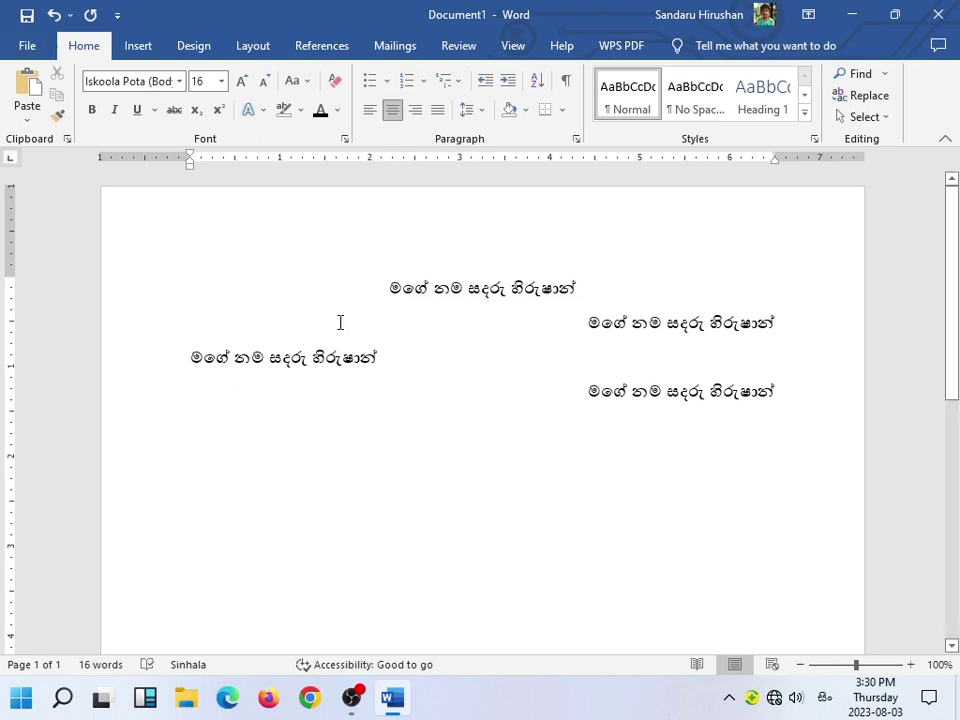
{"action": "left_click", "coordinate": [192, 357]}
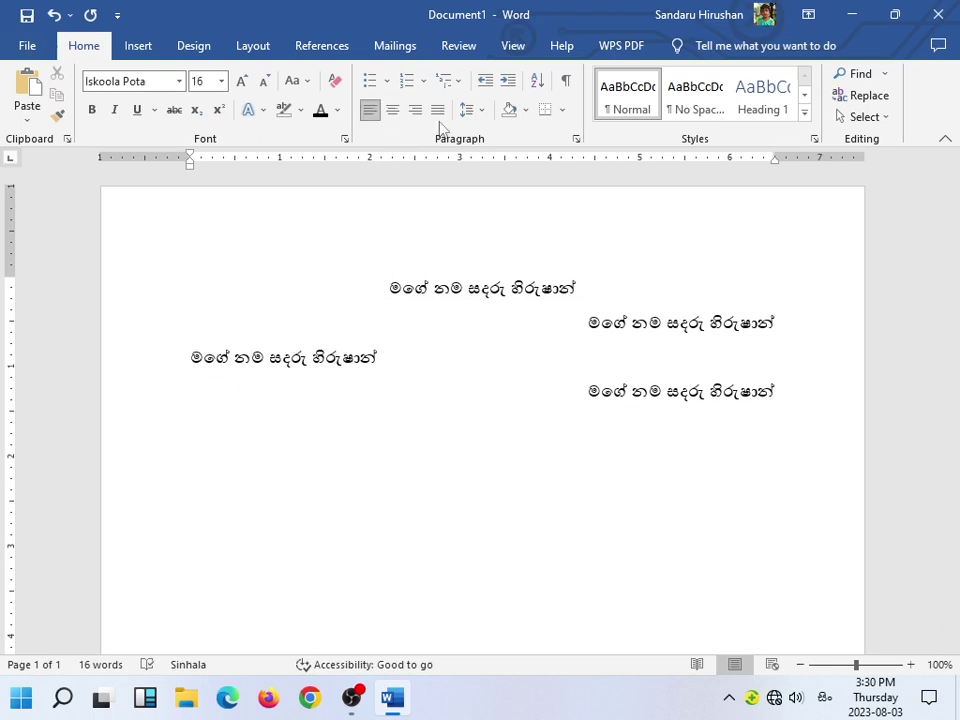
{"action": "left_click", "coordinate": [589, 392]}
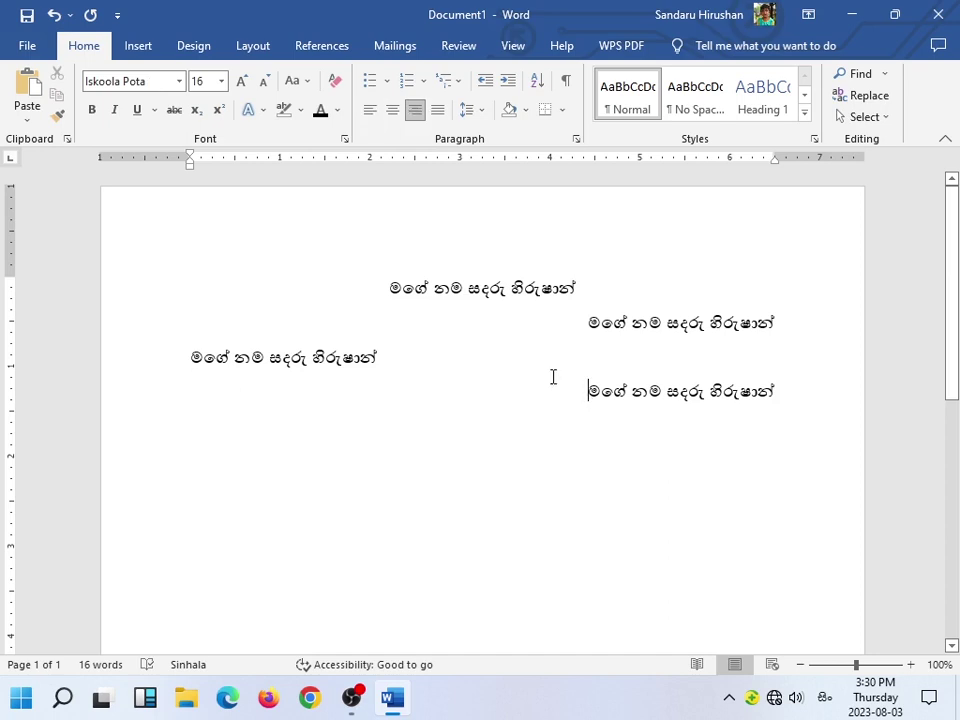
{"action": "left_click", "coordinate": [377, 113]}
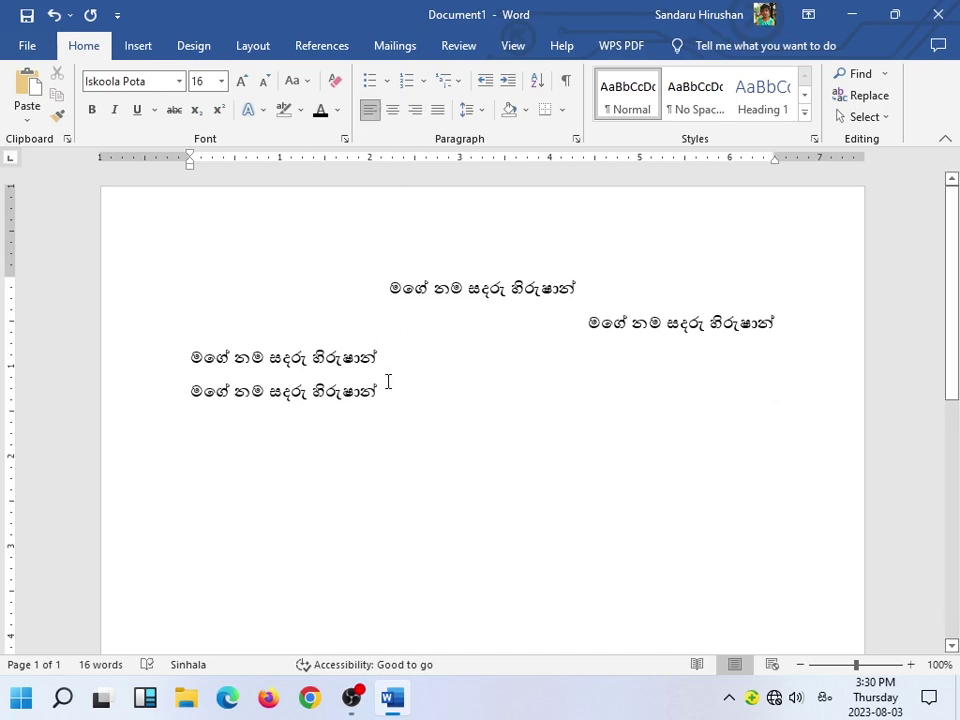
Select everything and make all lines left-aligned, briefly trying centre.
{"action": "key", "text": "ctrl+a"}
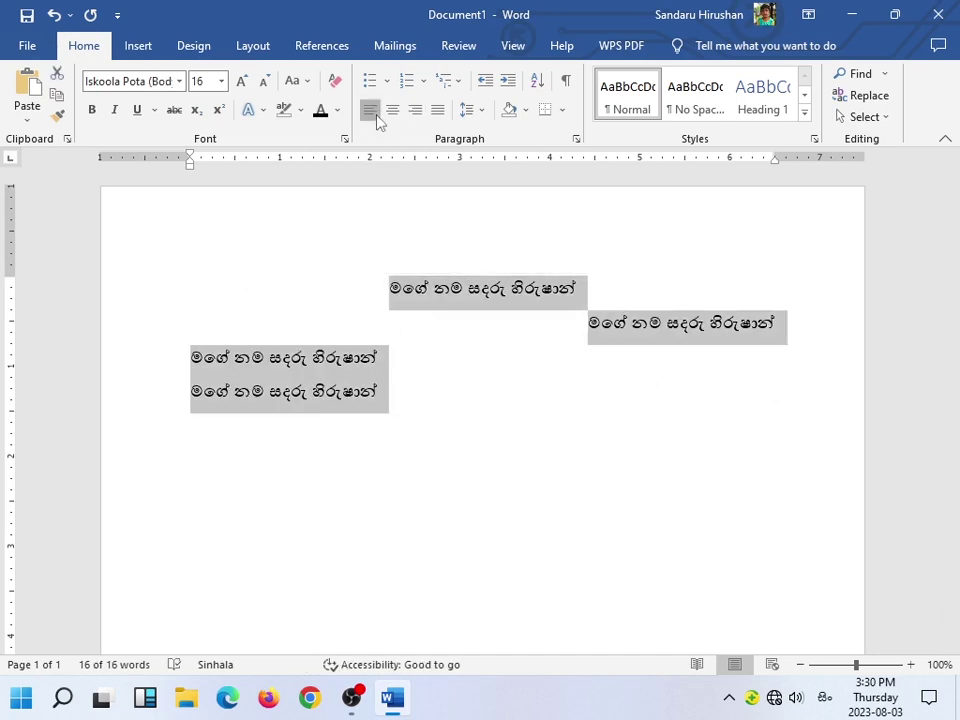
{"action": "left_click", "coordinate": [371, 111]}
{"action": "left_click", "coordinate": [394, 112]}
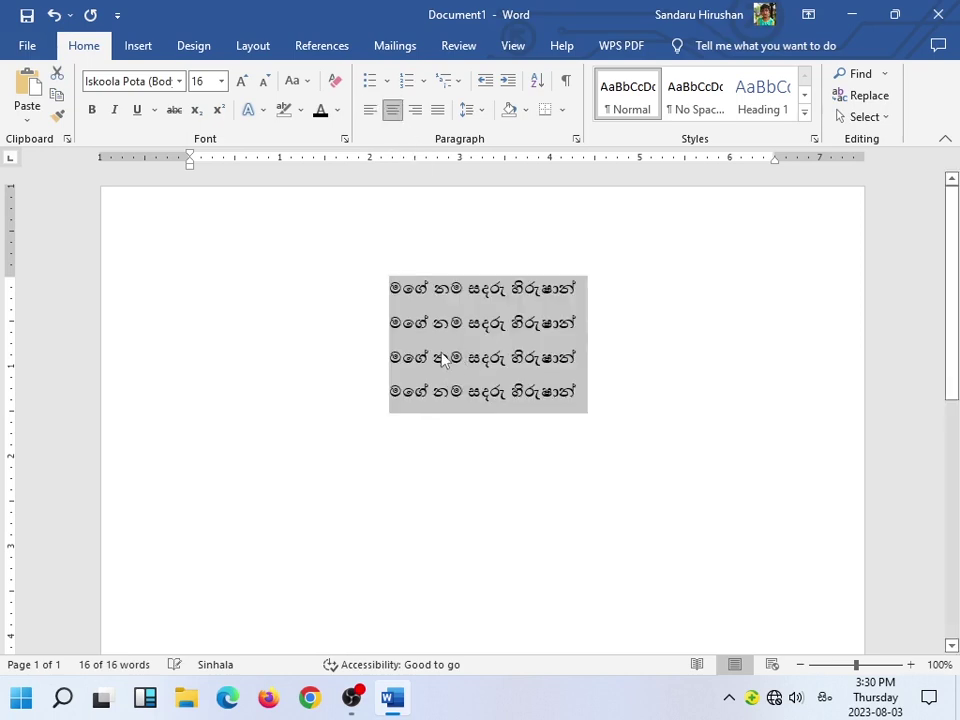
{"action": "left_click", "coordinate": [371, 111]}
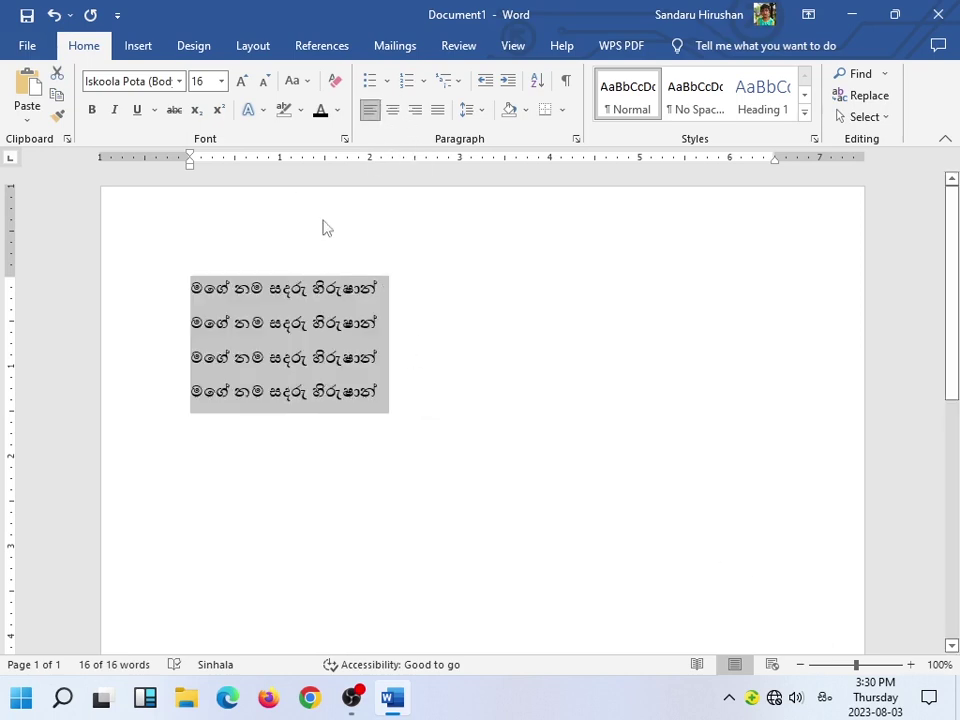
Enlarge the selected name lines to 48 pt.
{"action": "left_click", "coordinate": [222, 82]}
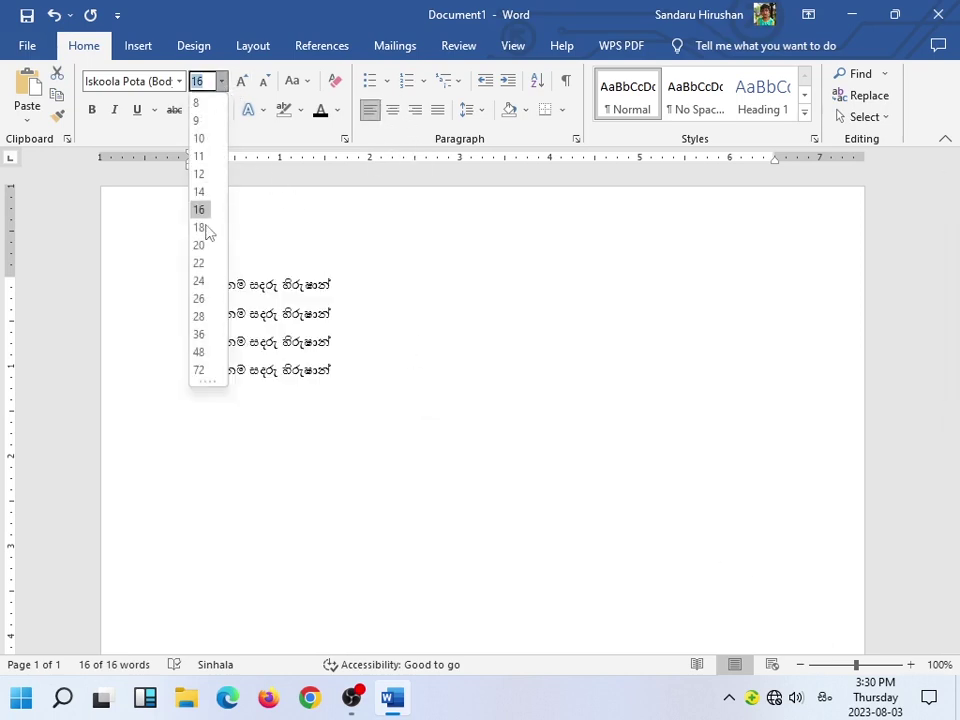
{"action": "left_click", "coordinate": [199, 352]}
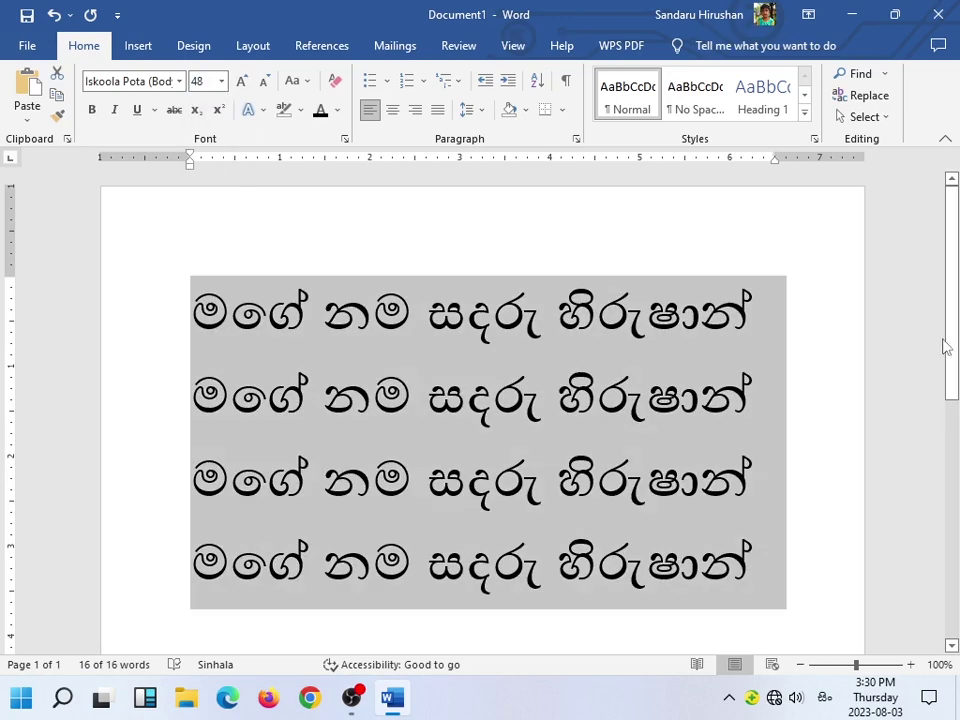
{"action": "mouse_move", "coordinate": [945, 347]}
{"action": "left_mouse_down"}
{"action": "mouse_move", "coordinate": [955, 358]}
{"action": "mouse_move", "coordinate": [896, 397]}
{"action": "left_mouse_up"}
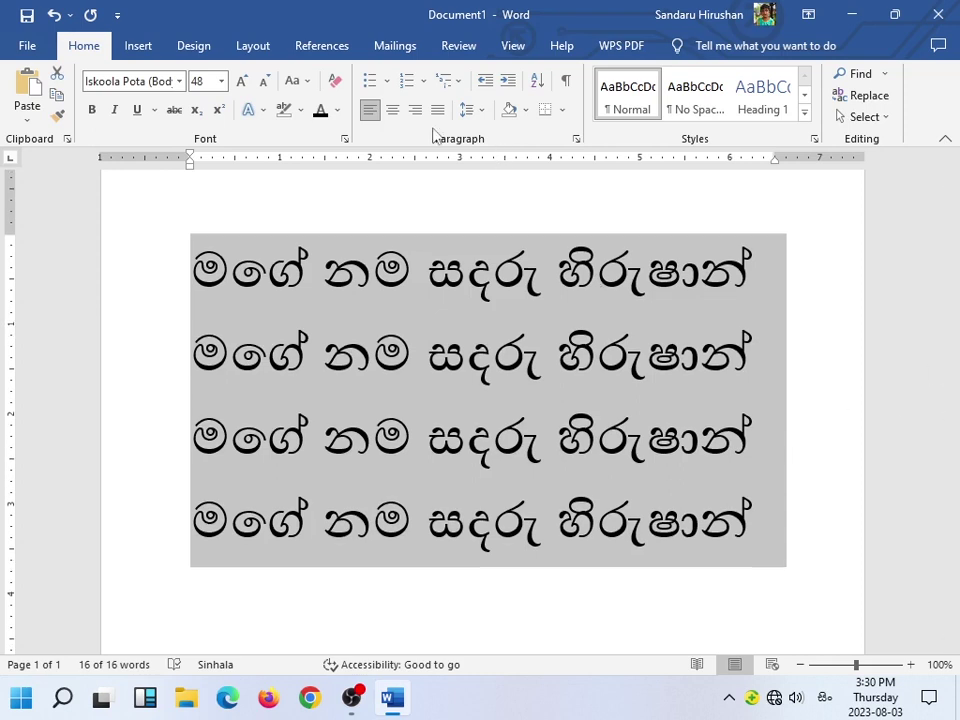
Try line spacings 3.0, 2.0, 1.5 and 1.15, settling on 1.0 for the four lines.
{"action": "left_click", "coordinate": [487, 110]}
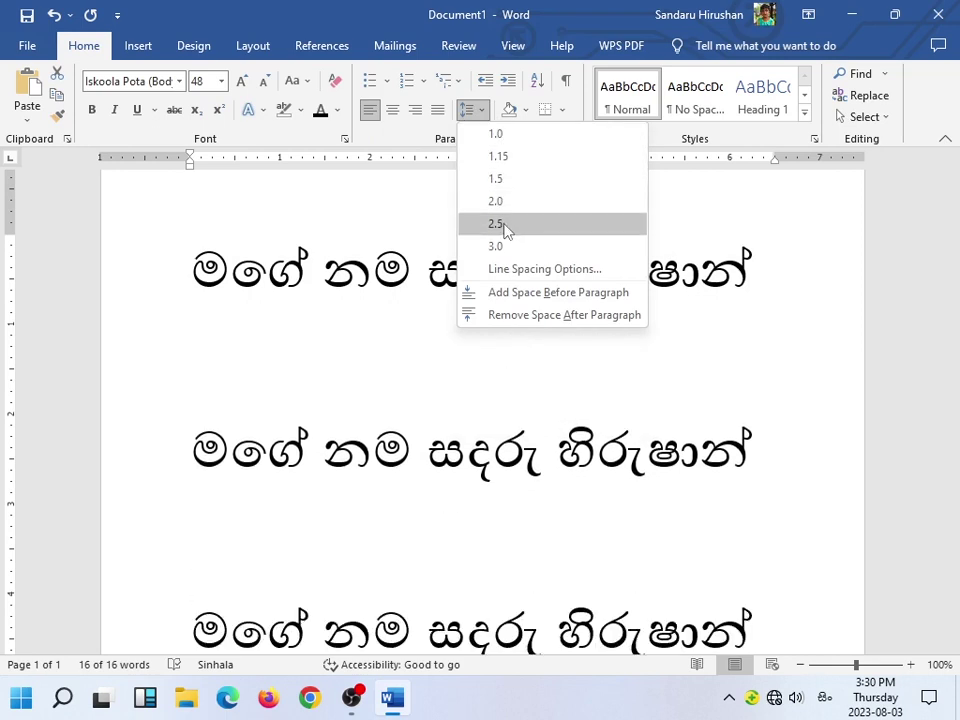
{"action": "left_click", "coordinate": [507, 245]}
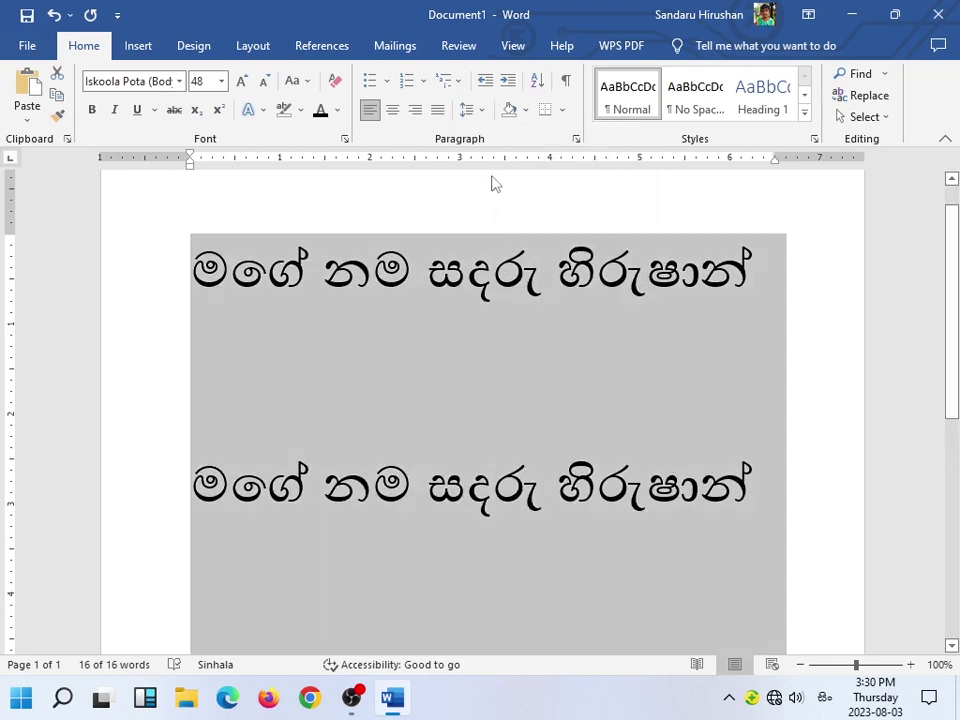
{"action": "left_click", "coordinate": [482, 117]}
{"action": "left_click", "coordinate": [490, 199]}
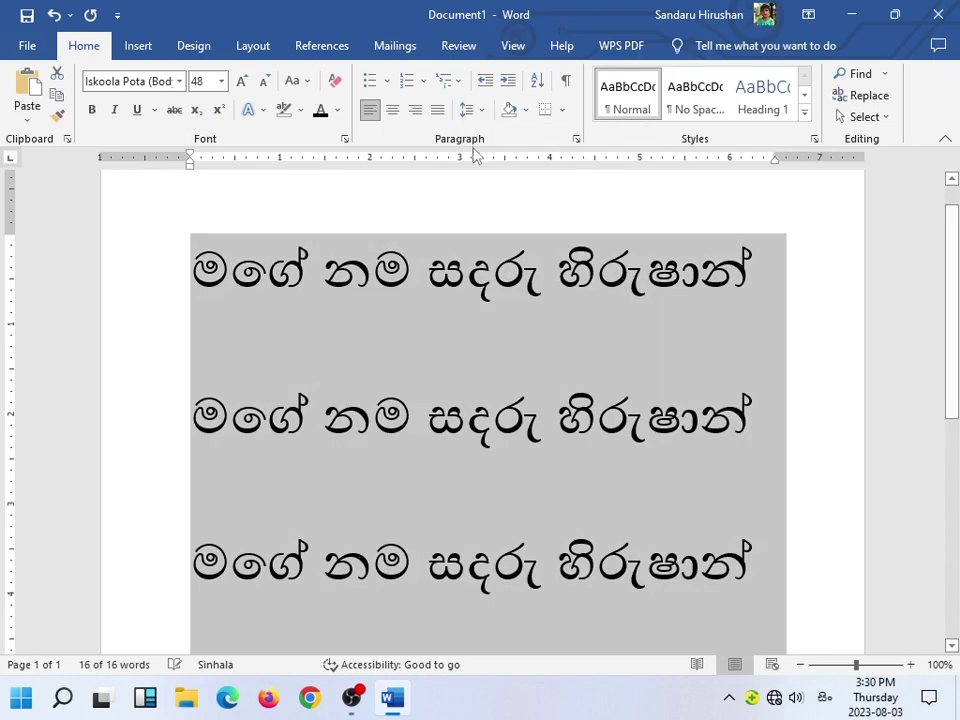
{"action": "left_click", "coordinate": [484, 112]}
{"action": "left_click", "coordinate": [495, 178]}
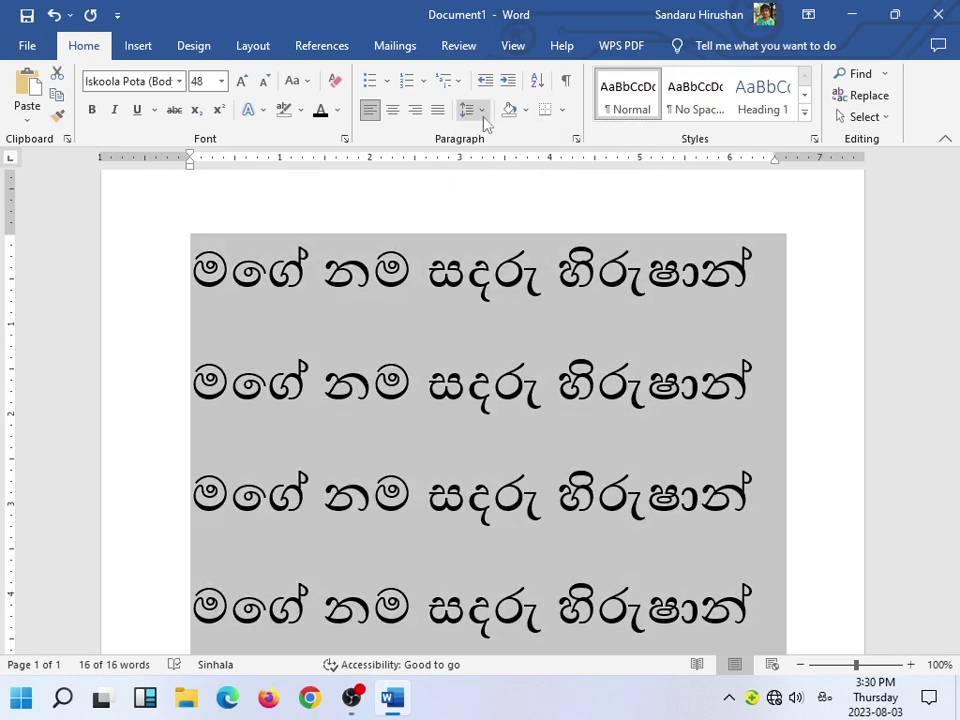
{"action": "left_click", "coordinate": [482, 112]}
{"action": "left_click", "coordinate": [497, 157]}
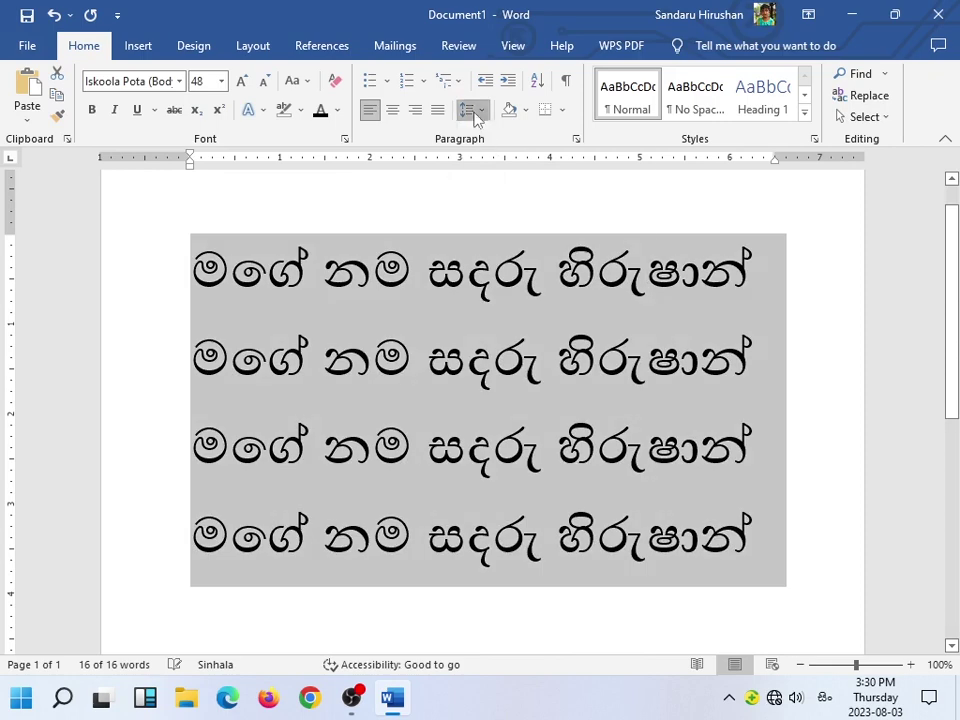
{"action": "left_click", "coordinate": [482, 112]}
{"action": "left_click", "coordinate": [497, 145]}
{"action": "left_click", "coordinate": [482, 112]}
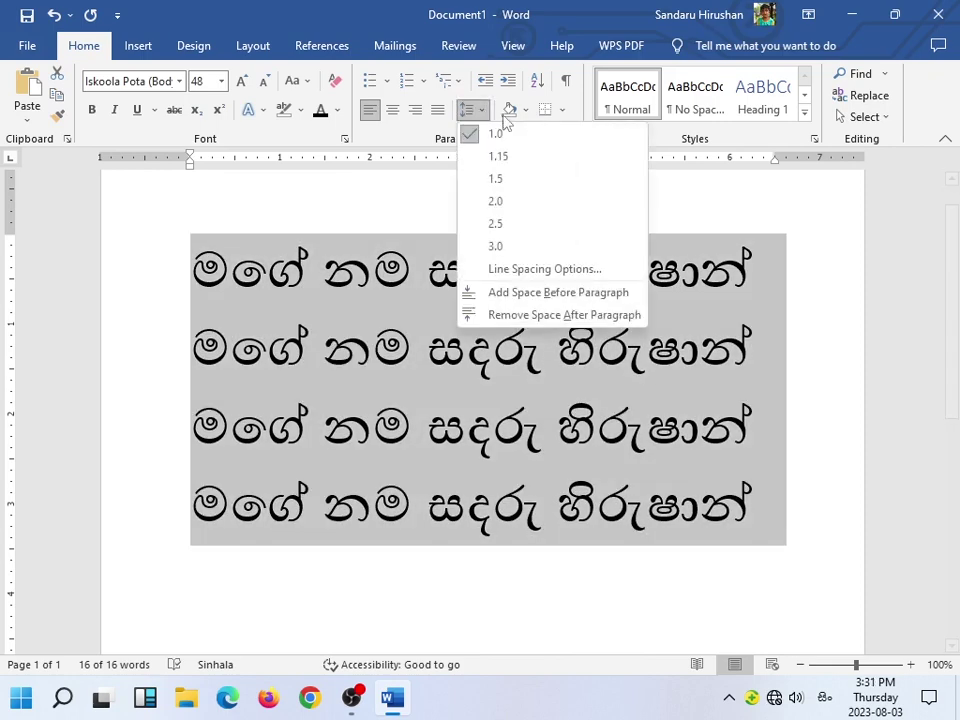
{"action": "left_click", "coordinate": [520, 137]}
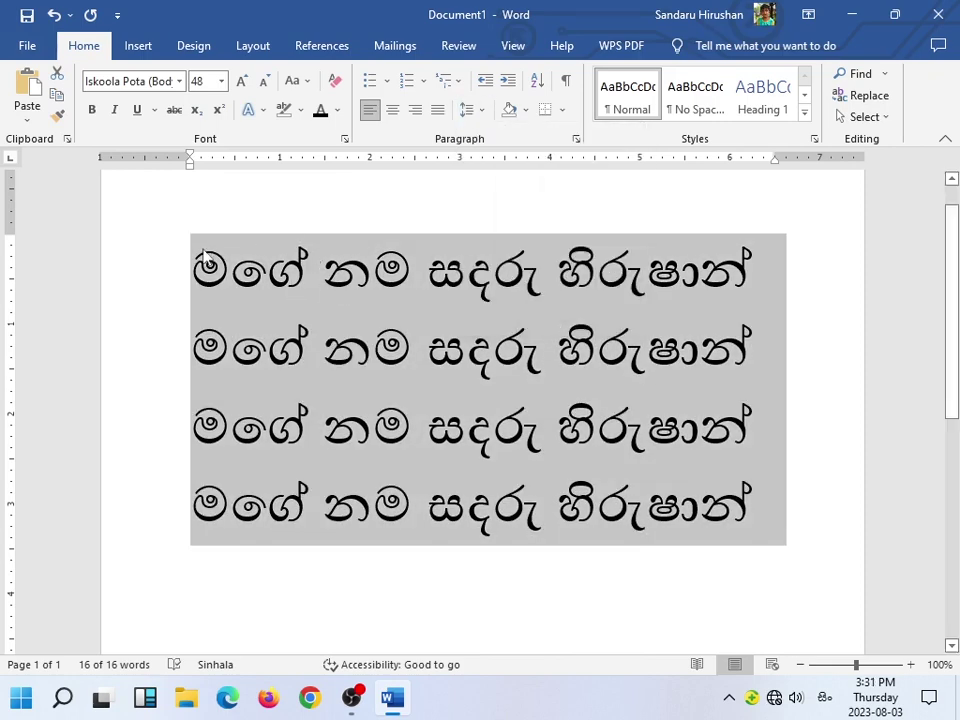
{"action": "left_click_drag", "start_coordinate": [205, 258], "coordinate": [755, 510]}
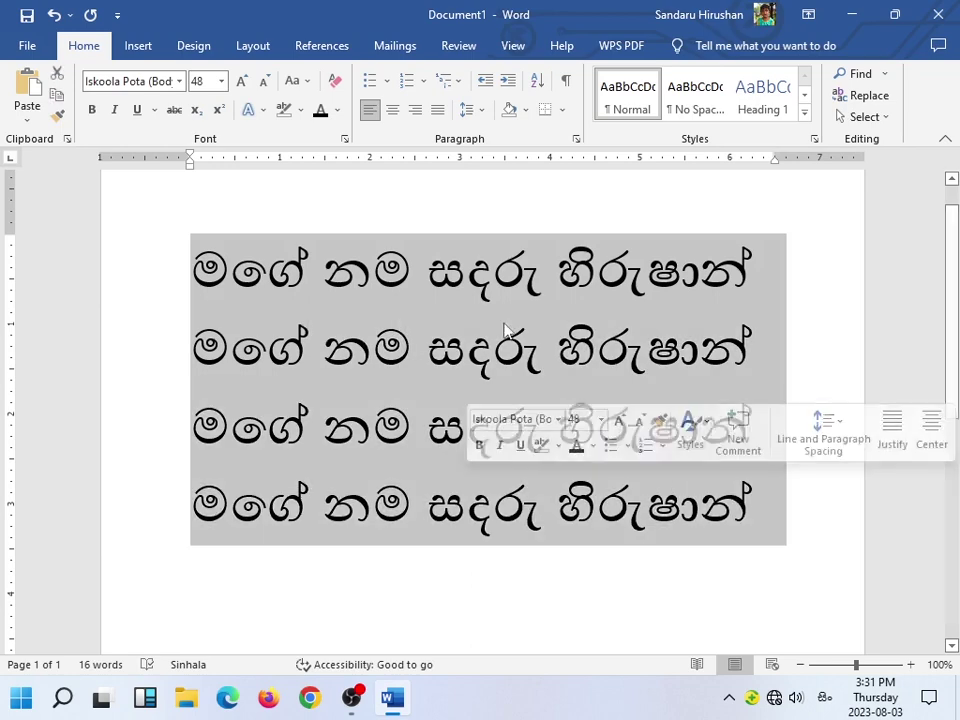
Apply rose picture bullets to the lines and reduce the font to 36 pt.
{"action": "left_click", "coordinate": [386, 81]}
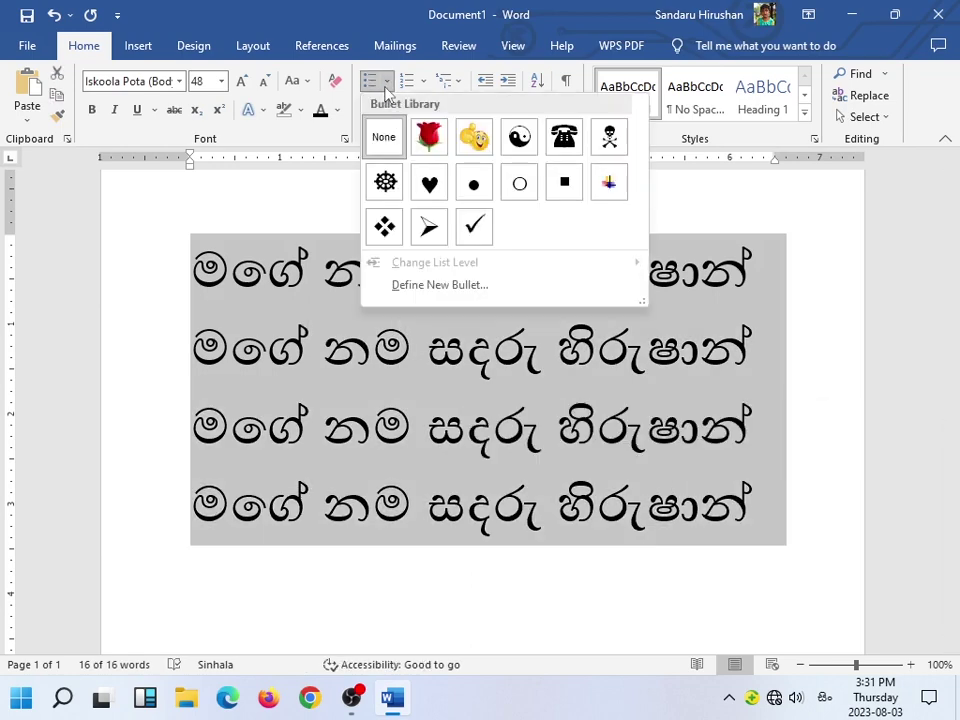
{"action": "left_click", "coordinate": [425, 132]}
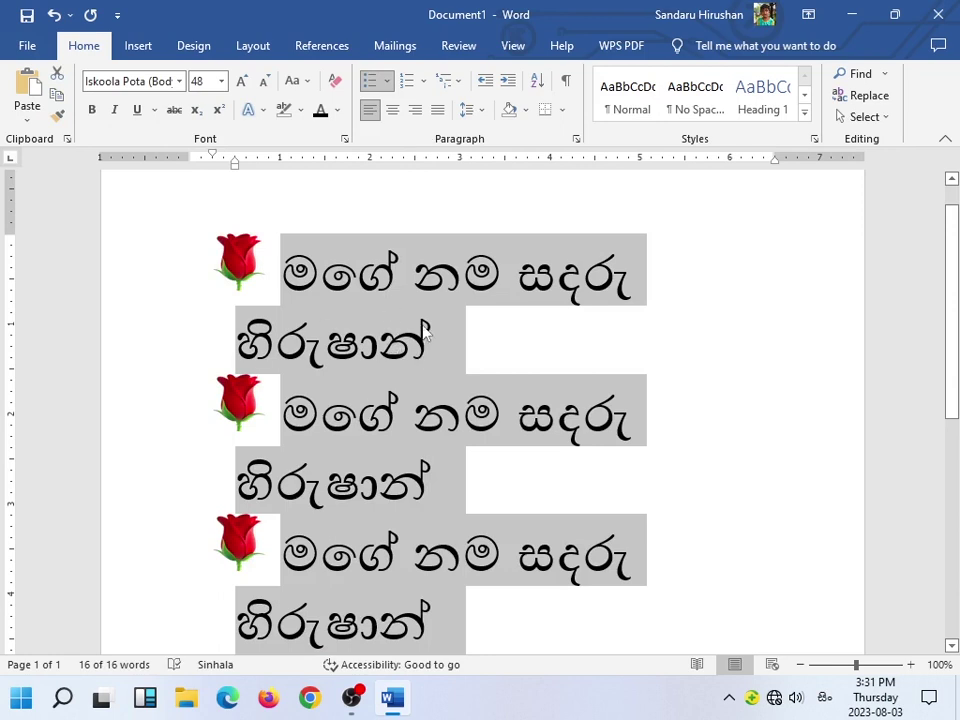
{"action": "left_click", "coordinate": [263, 80]}
{"action": "left_click", "coordinate": [263, 80]}
{"action": "left_click", "coordinate": [263, 80]}
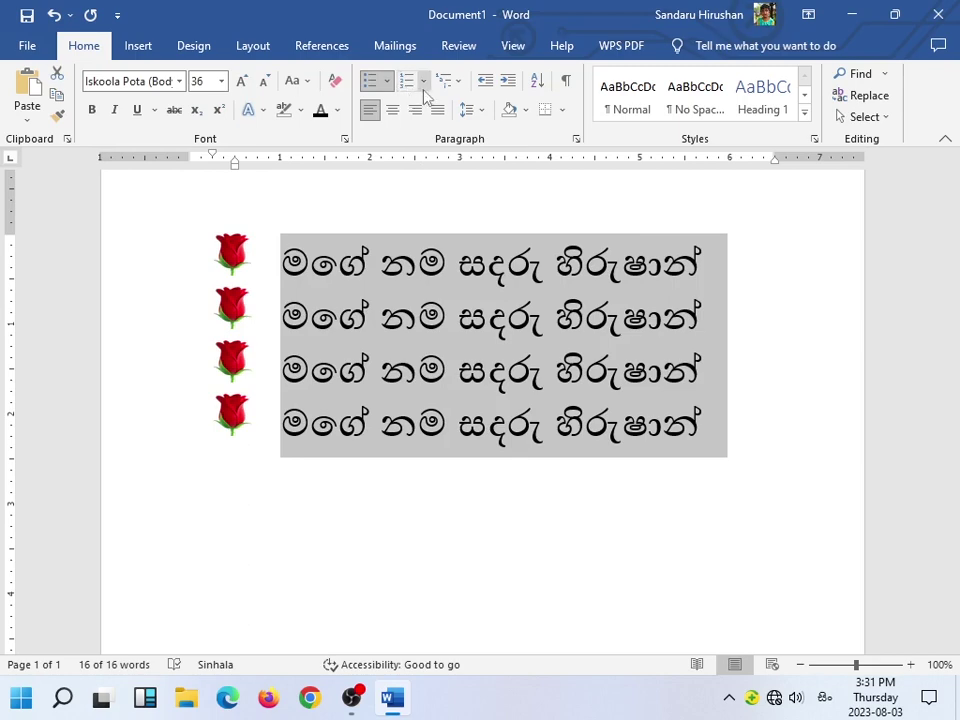
Try yin-yang, telephone and dharma-wheel bullets, settling on the colourful plus picture bullet.
{"action": "left_click", "coordinate": [386, 82]}
{"action": "left_click", "coordinate": [511, 206]}
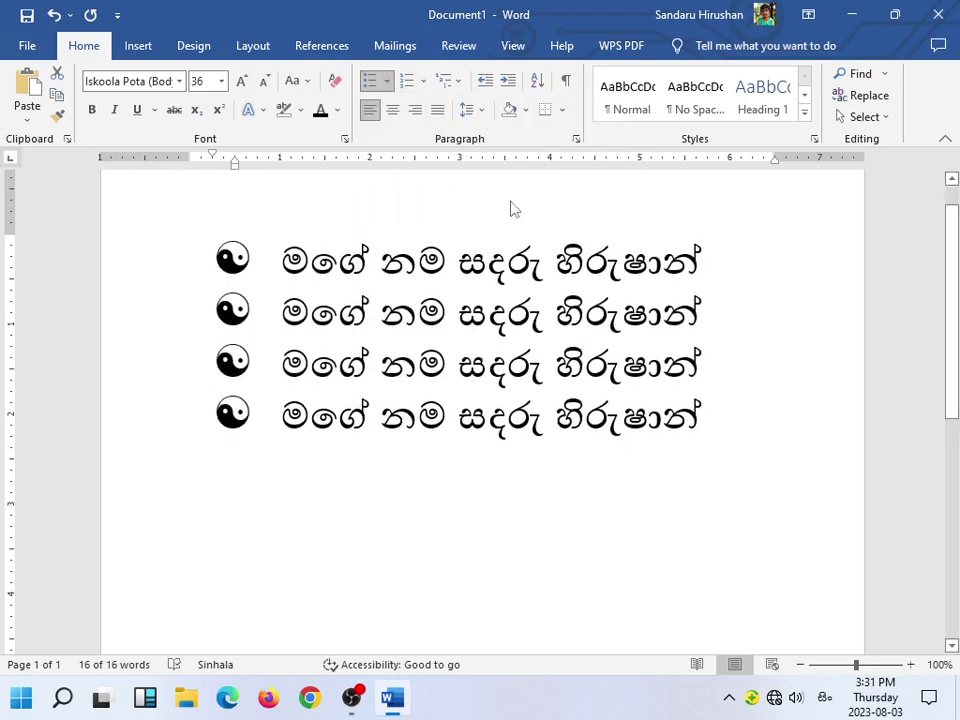
{"action": "left_click", "coordinate": [387, 81]}
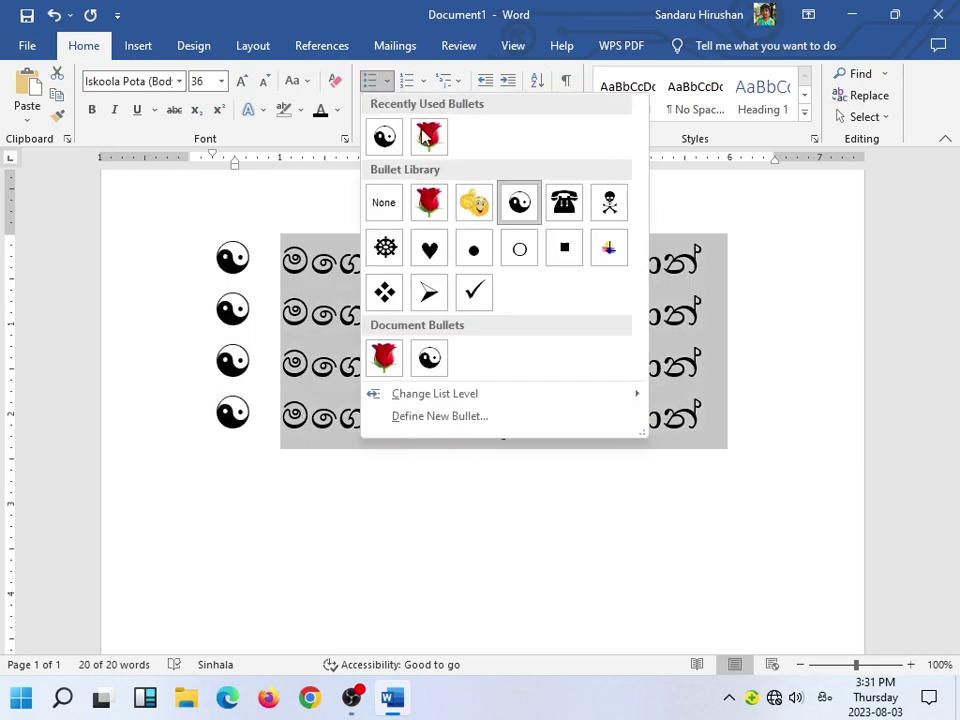
{"action": "left_click", "coordinate": [564, 203]}
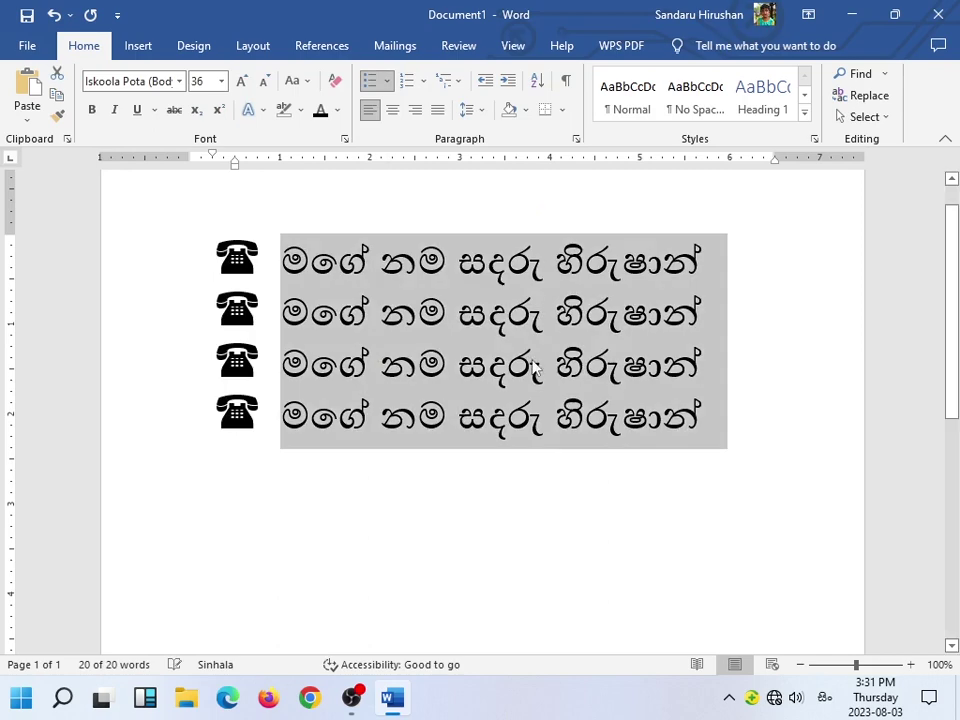
{"action": "left_click", "coordinate": [388, 84]}
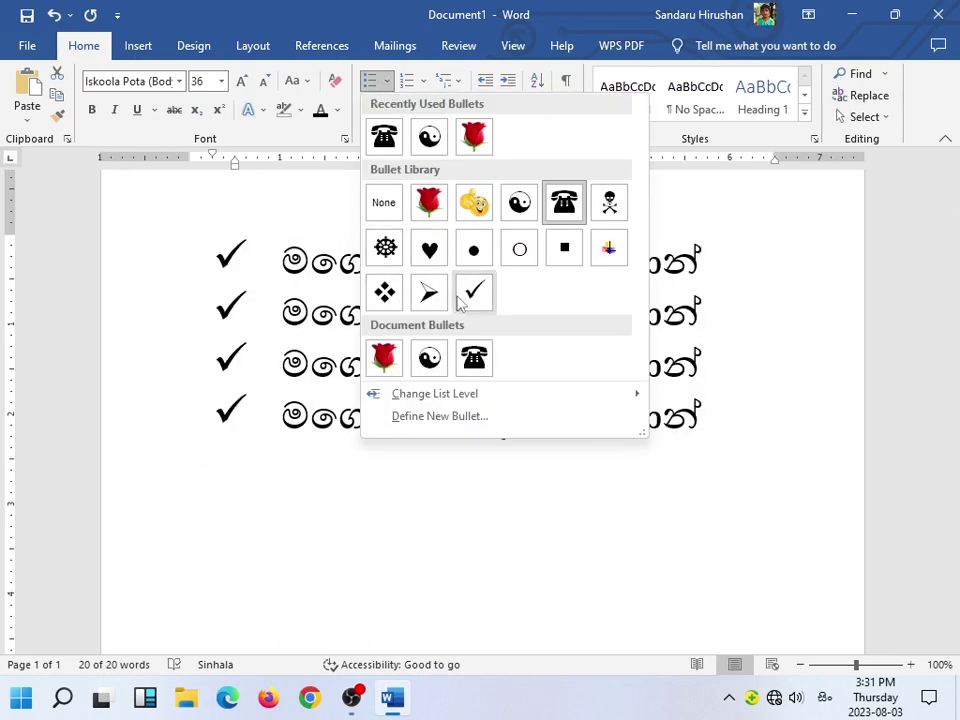
{"action": "left_click", "coordinate": [387, 252]}
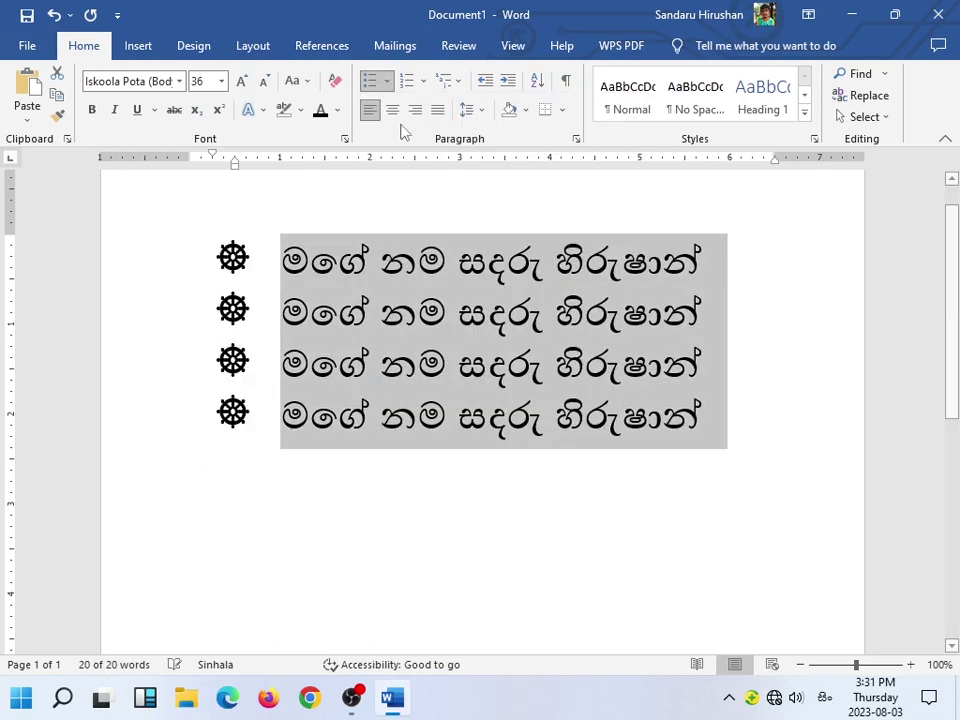
{"action": "left_click", "coordinate": [386, 82]}
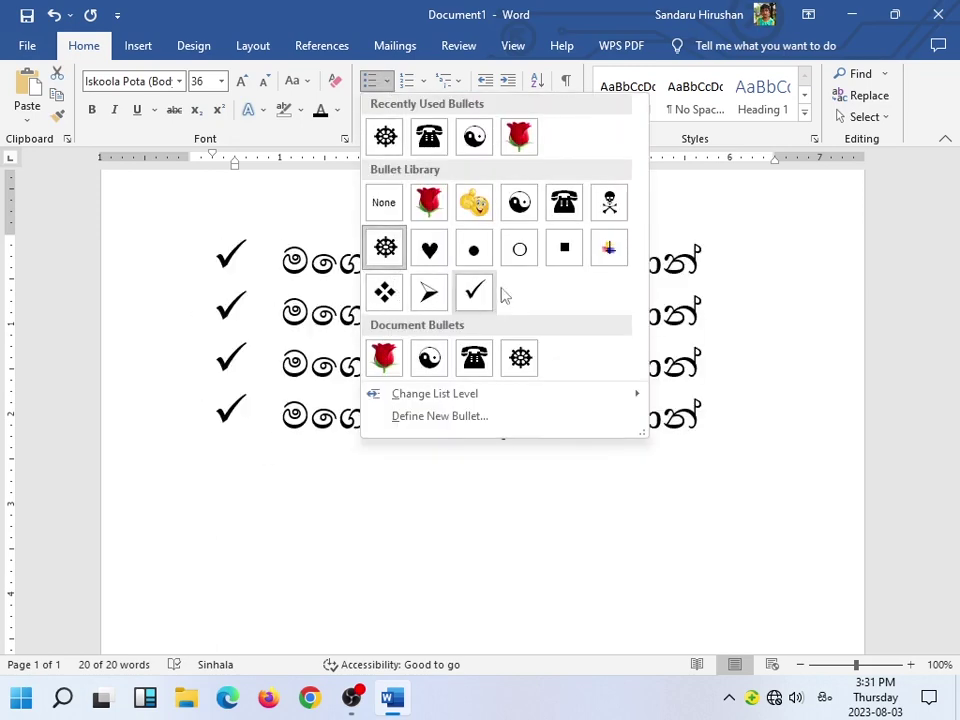
{"action": "left_click", "coordinate": [612, 250]}
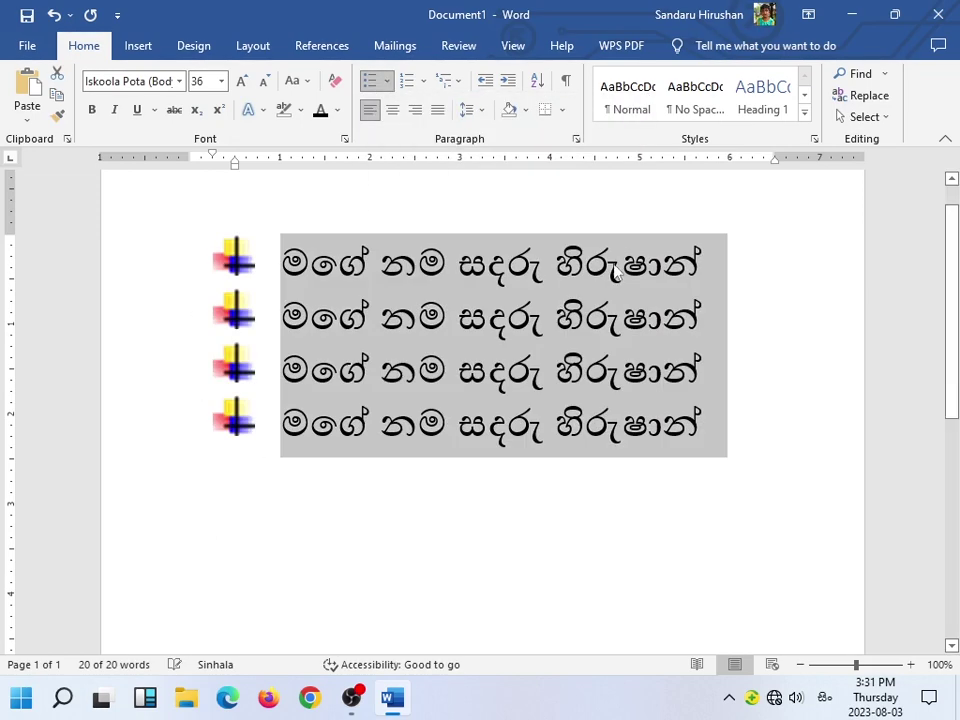
{"action": "left_click", "coordinate": [387, 82]}
{"action": "mouse_move", "coordinate": [435, 393]}
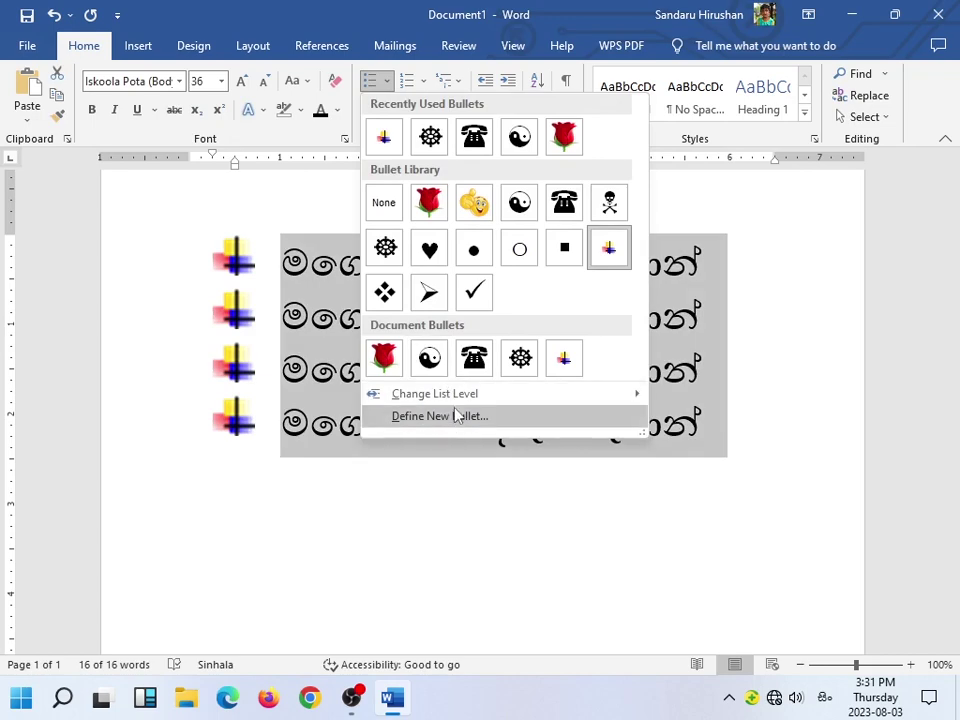
Define a new bullet using the $ symbol from the Swis721 Lt BT font and apply it.
{"action": "left_click", "coordinate": [457, 418]}
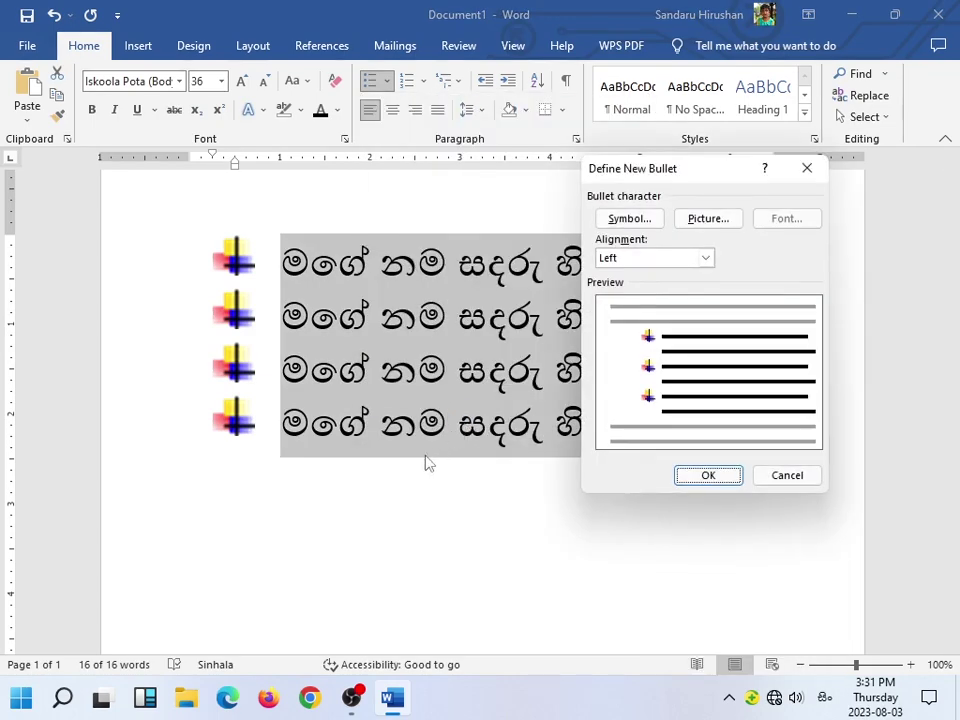
{"action": "left_click", "coordinate": [627, 220]}
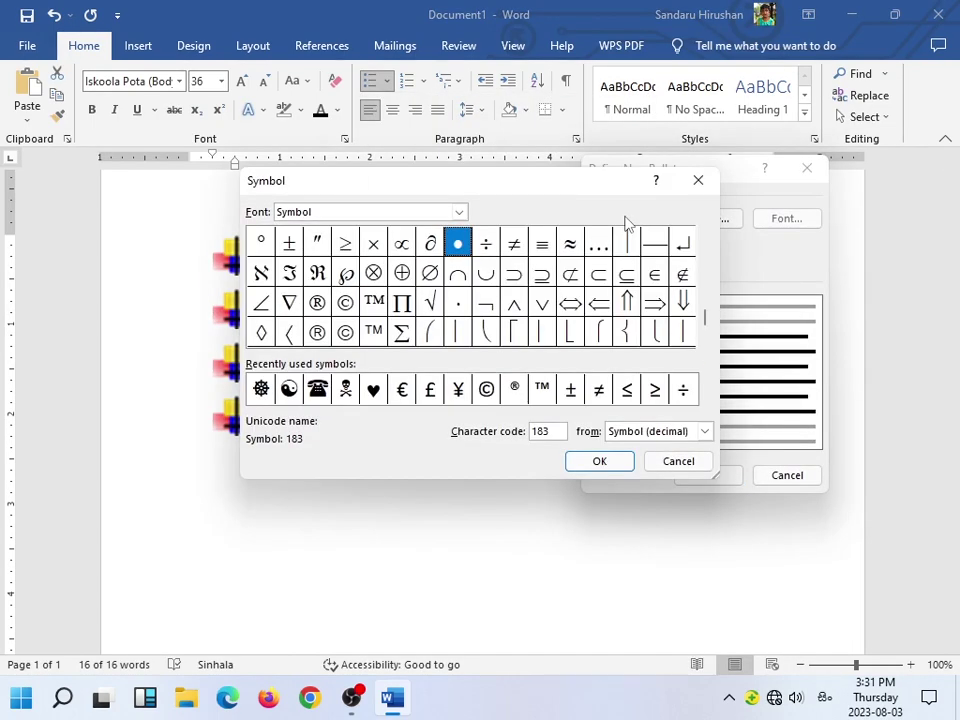
{"action": "left_click_drag", "start_coordinate": [505, 190], "coordinate": [617, 175]}
{"action": "left_click", "coordinate": [571, 197]}
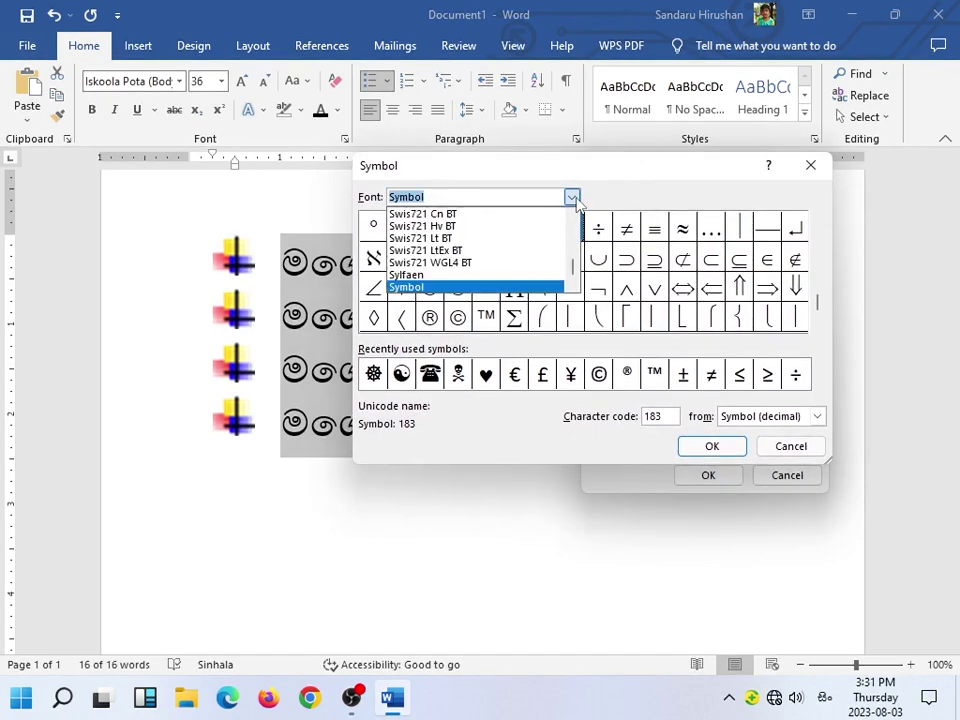
{"action": "left_click", "coordinate": [480, 238]}
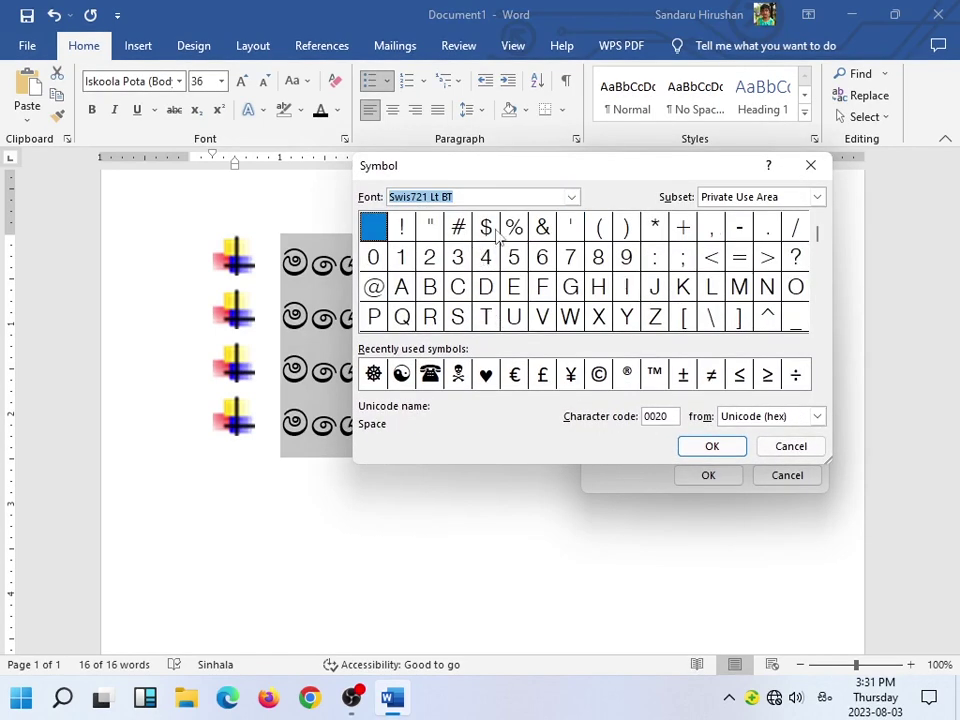
{"action": "left_click", "coordinate": [490, 228]}
{"action": "left_click", "coordinate": [710, 447]}
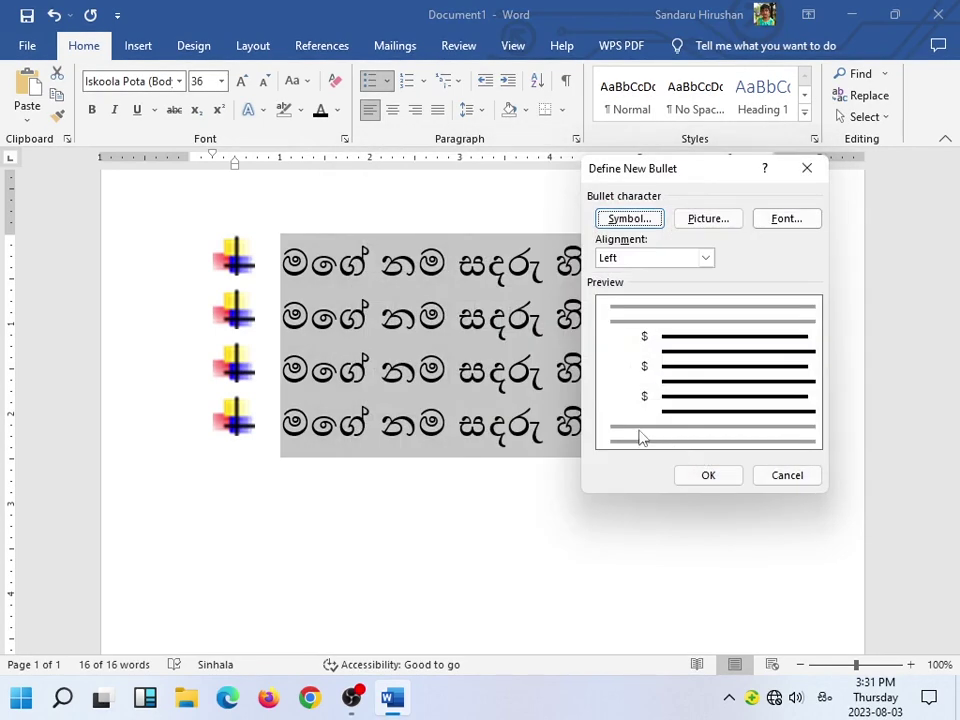
{"action": "left_click", "coordinate": [704, 475]}
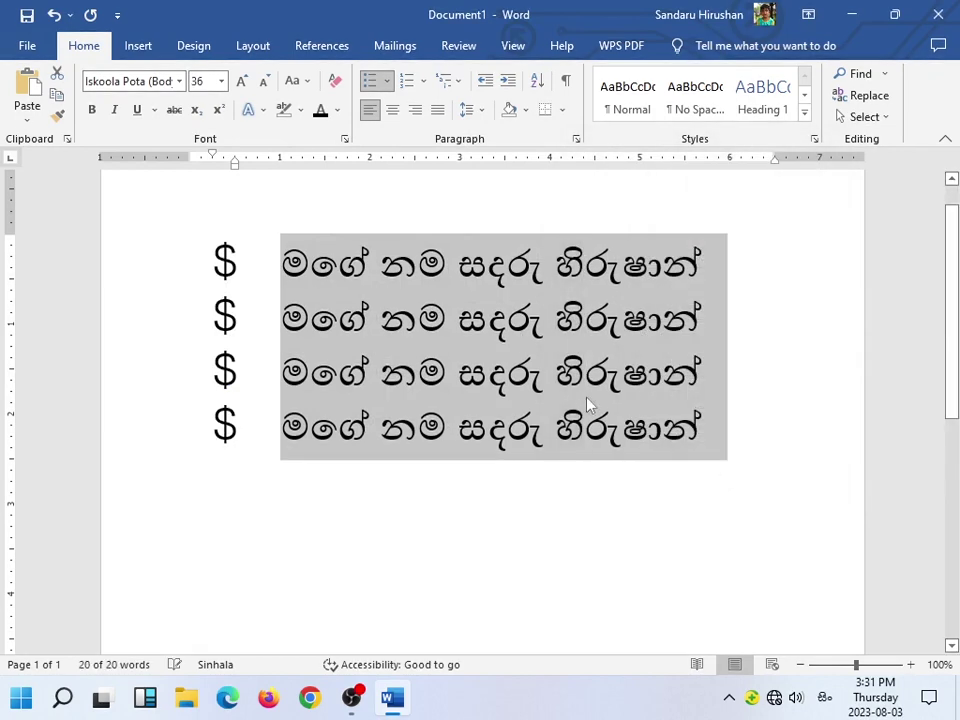
{"action": "left_click", "coordinate": [387, 82]}
Start a new custom bullet and switch the symbol font to Wingdings.
{"action": "left_click", "coordinate": [480, 415]}
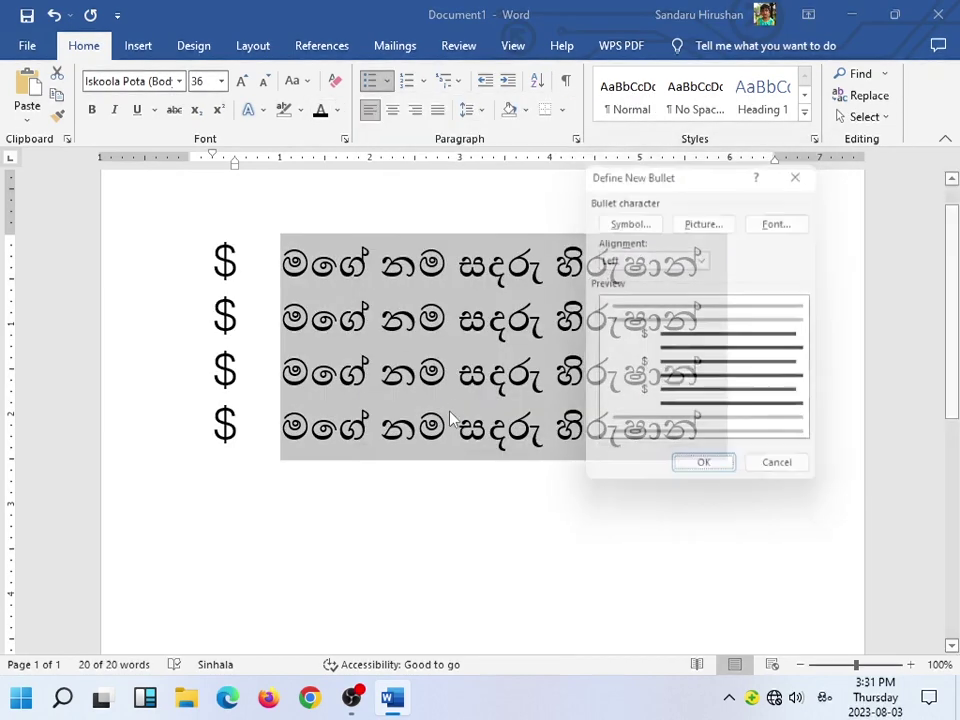
{"action": "left_click", "coordinate": [630, 219]}
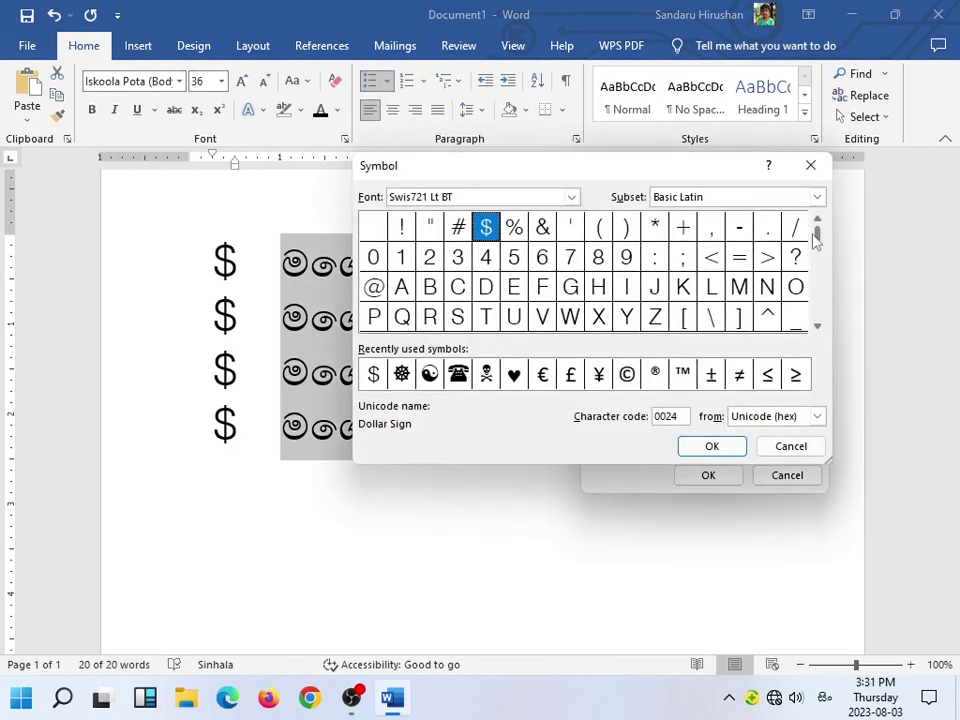
{"action": "scroll", "coordinate": [812, 285], "scroll_direction": "down", "scroll_amount": 3}
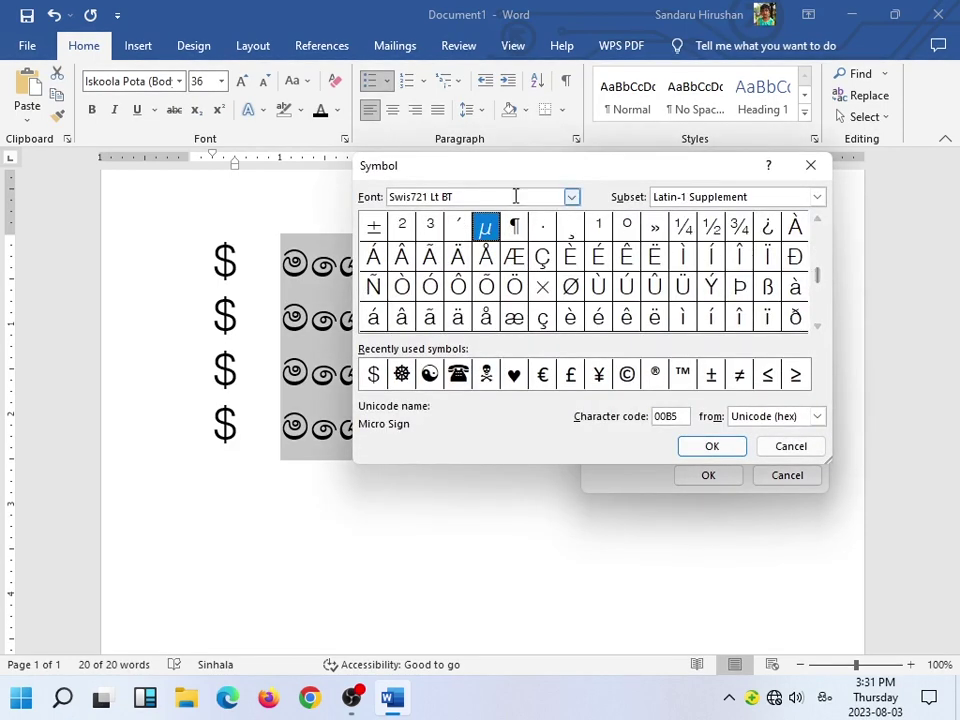
{"action": "left_click", "coordinate": [571, 197]}
{"action": "scroll", "coordinate": [497, 250], "scroll_direction": "down", "scroll_amount": 1}
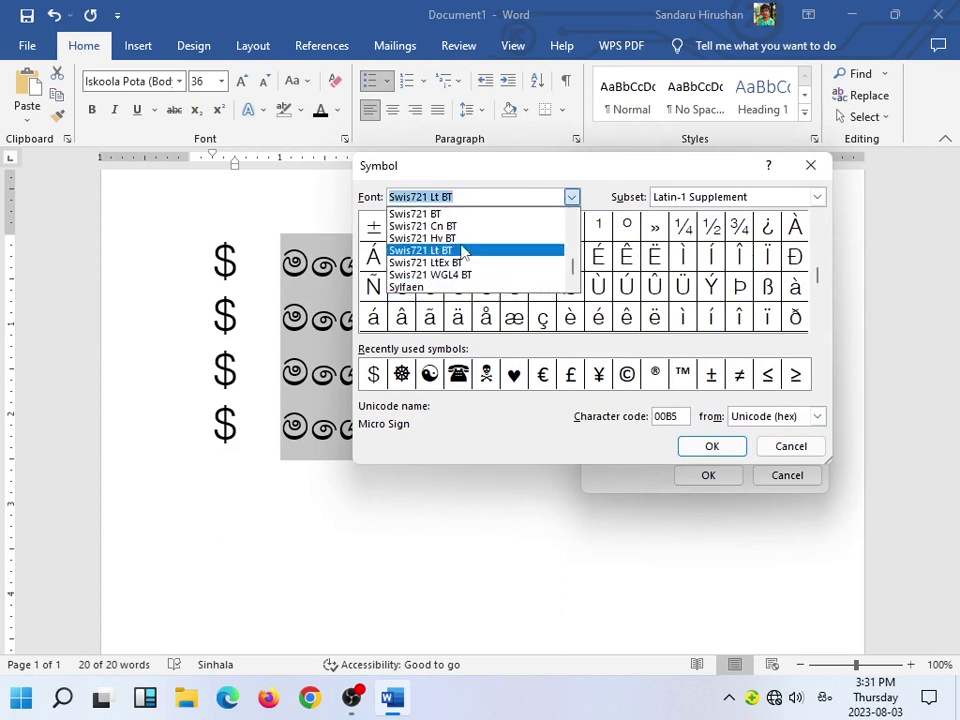
{"action": "scroll", "coordinate": [452, 262], "scroll_direction": "down", "scroll_amount": 2}
{"action": "scroll", "coordinate": [450, 265], "scroll_direction": "down", "scroll_amount": 7}
{"action": "scroll", "coordinate": [520, 264], "scroll_direction": "down", "scroll_amount": 3}
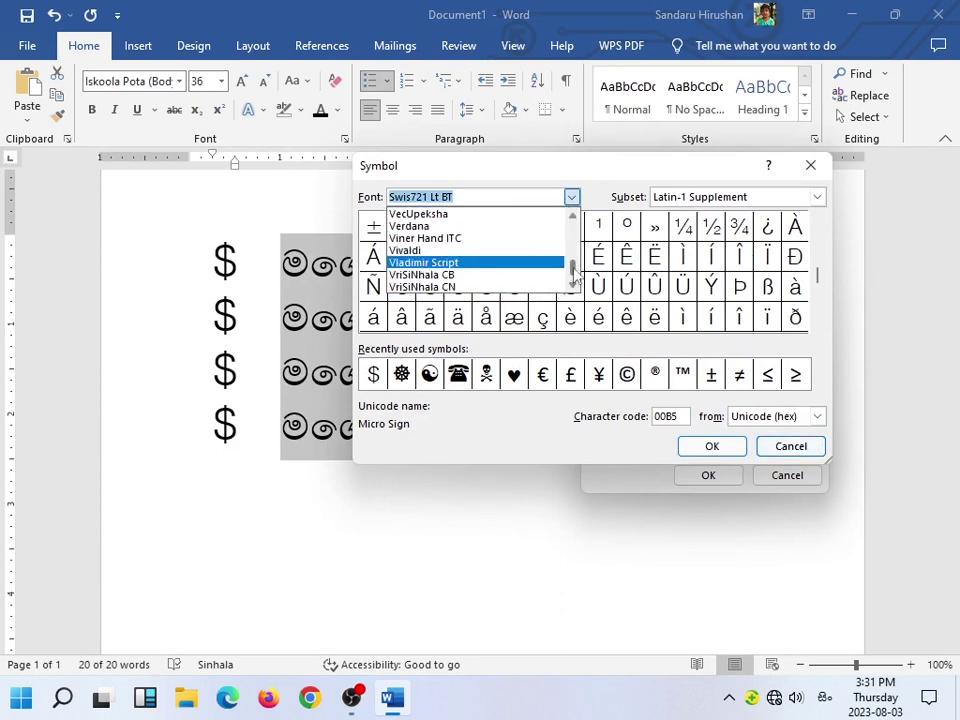
{"action": "scroll", "coordinate": [570, 272], "scroll_direction": "down", "scroll_amount": 3}
{"action": "scroll", "coordinate": [570, 272], "scroll_direction": "up", "scroll_amount": 5}
{"action": "scroll", "coordinate": [570, 272], "scroll_direction": "up", "scroll_amount": 10}
{"action": "scroll", "coordinate": [450, 260], "scroll_direction": "down", "scroll_amount": 1}
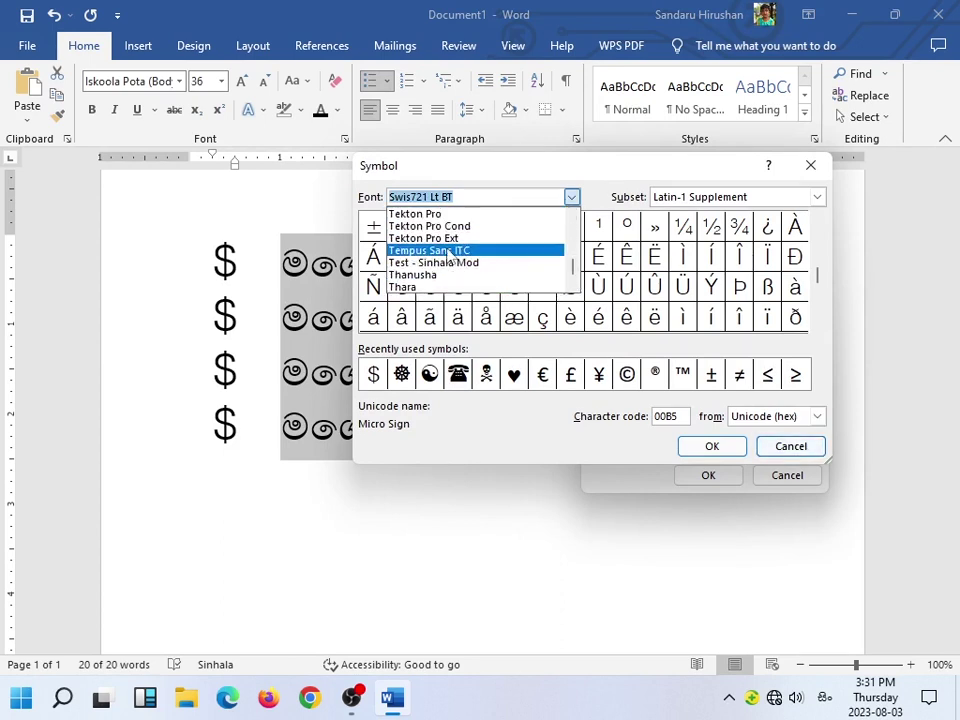
{"action": "scroll", "coordinate": [450, 259], "scroll_direction": "down", "scroll_amount": 2}
{"action": "scroll", "coordinate": [450, 259], "scroll_direction": "down", "scroll_amount": 5}
{"action": "scroll", "coordinate": [450, 259], "scroll_direction": "down", "scroll_amount": 4}
{"action": "scroll", "coordinate": [450, 259], "scroll_direction": "down", "scroll_amount": 4}
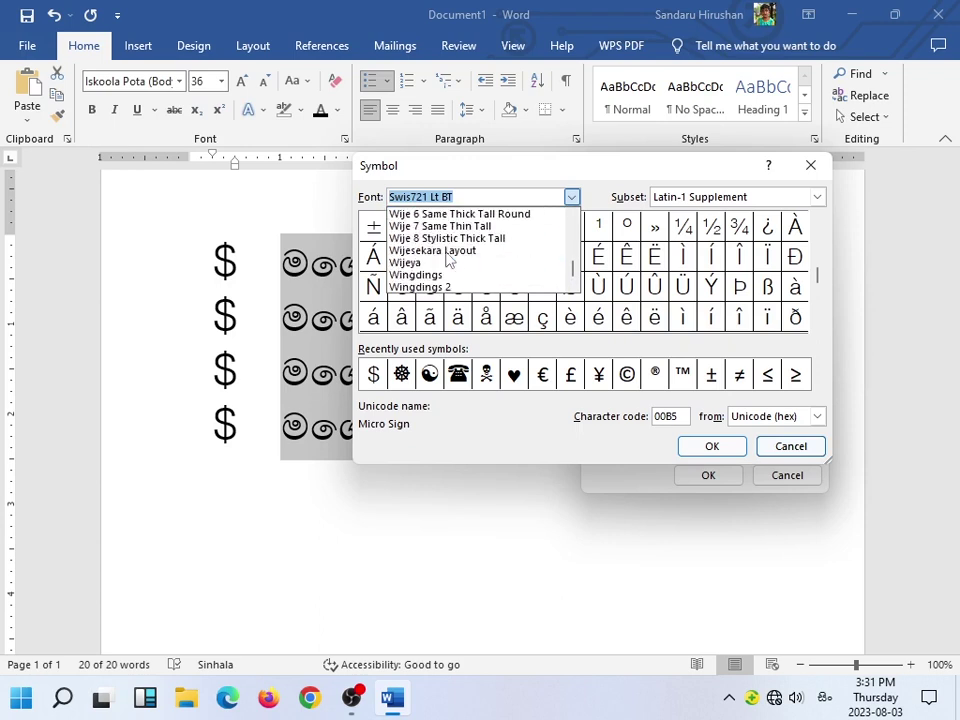
{"action": "scroll", "coordinate": [448, 260], "scroll_direction": "down", "scroll_amount": 2}
{"action": "scroll", "coordinate": [448, 255], "scroll_direction": "up", "scroll_amount": 1}
{"action": "left_click", "coordinate": [440, 238]}
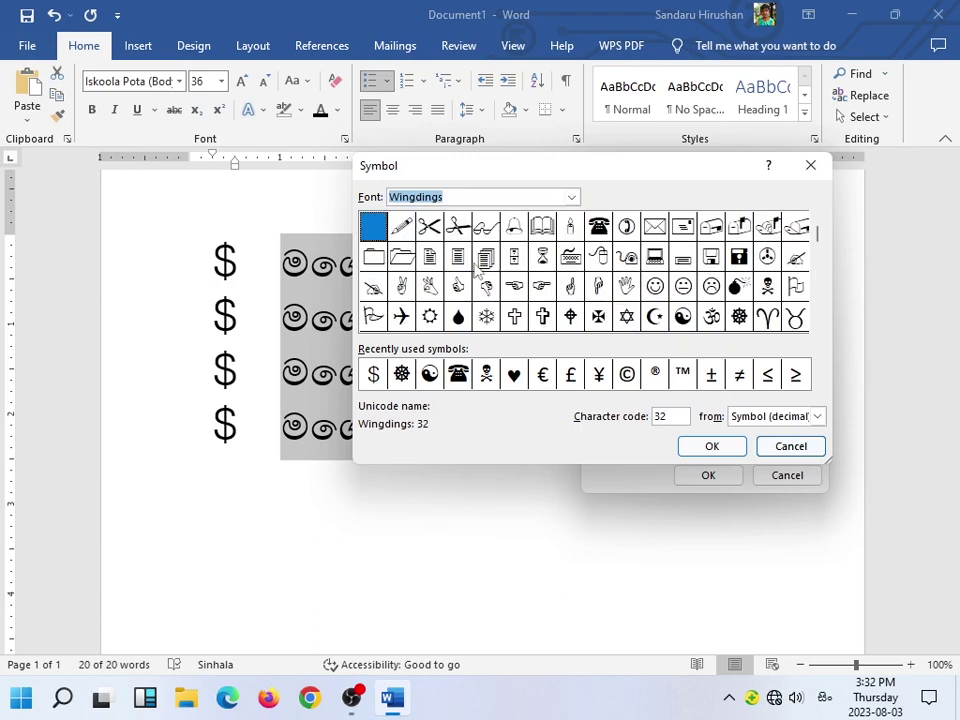
Apply Wingdings character 255, the window logo, as the bullet on the four lines.
{"action": "scroll", "coordinate": [816, 251], "scroll_direction": "down", "scroll_amount": 1}
{"action": "left_click", "coordinate": [816, 326]}
{"action": "left_click", "coordinate": [816, 326]}
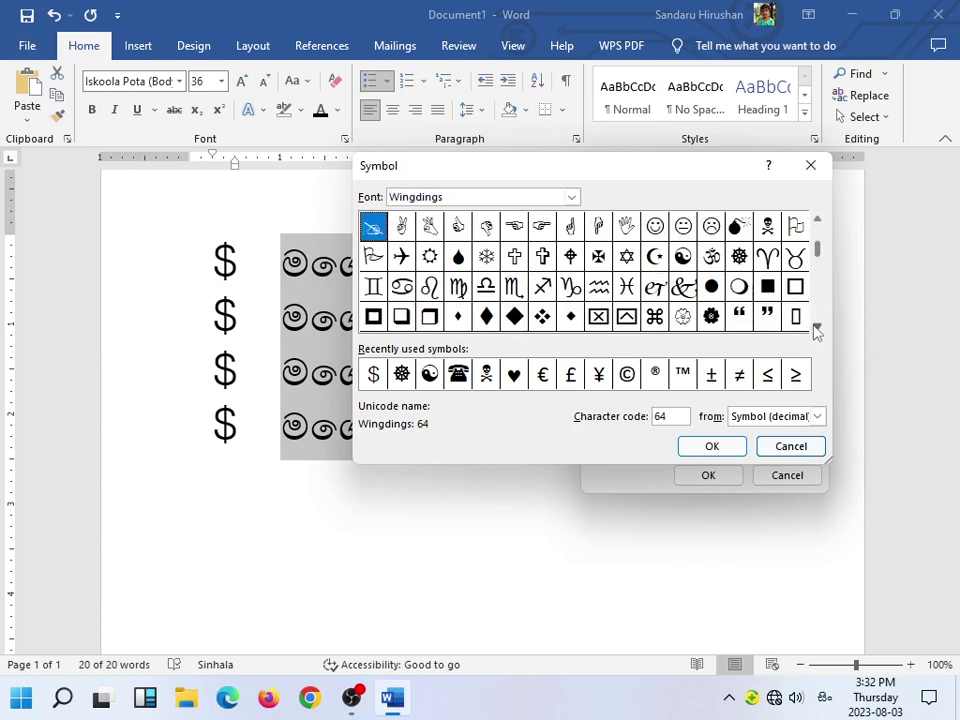
{"action": "left_click", "coordinate": [816, 326]}
{"action": "left_click", "coordinate": [816, 326]}
{"action": "left_click", "coordinate": [816, 327]}
{"action": "left_click", "coordinate": [816, 327]}
{"action": "left_click", "coordinate": [816, 327]}
{"action": "left_click", "coordinate": [816, 327]}
{"action": "left_click", "coordinate": [816, 327]}
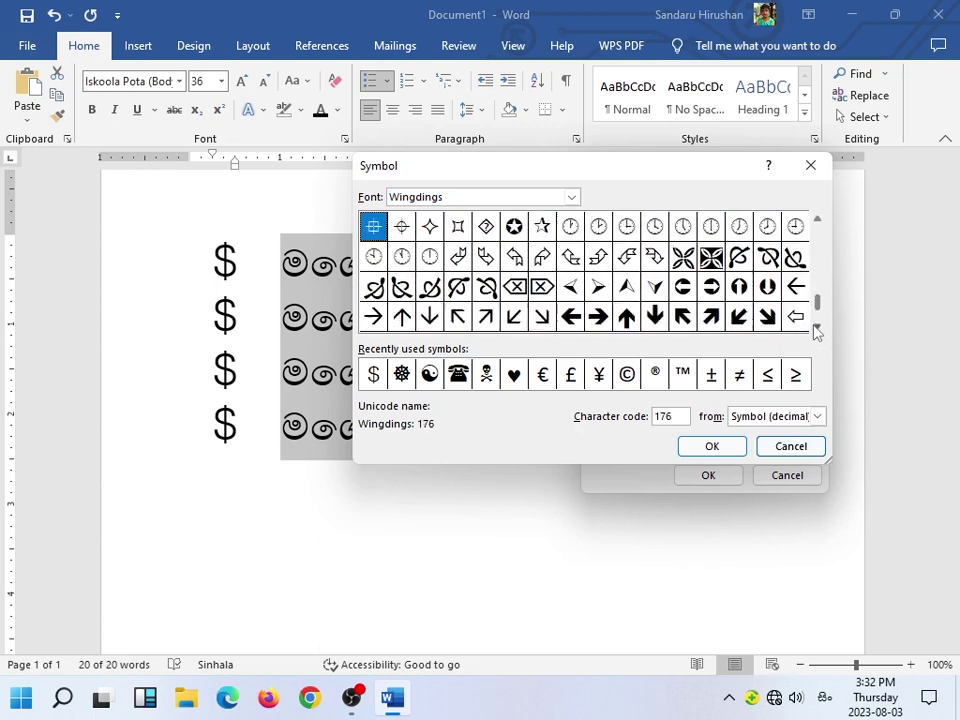
{"action": "left_click", "coordinate": [816, 327]}
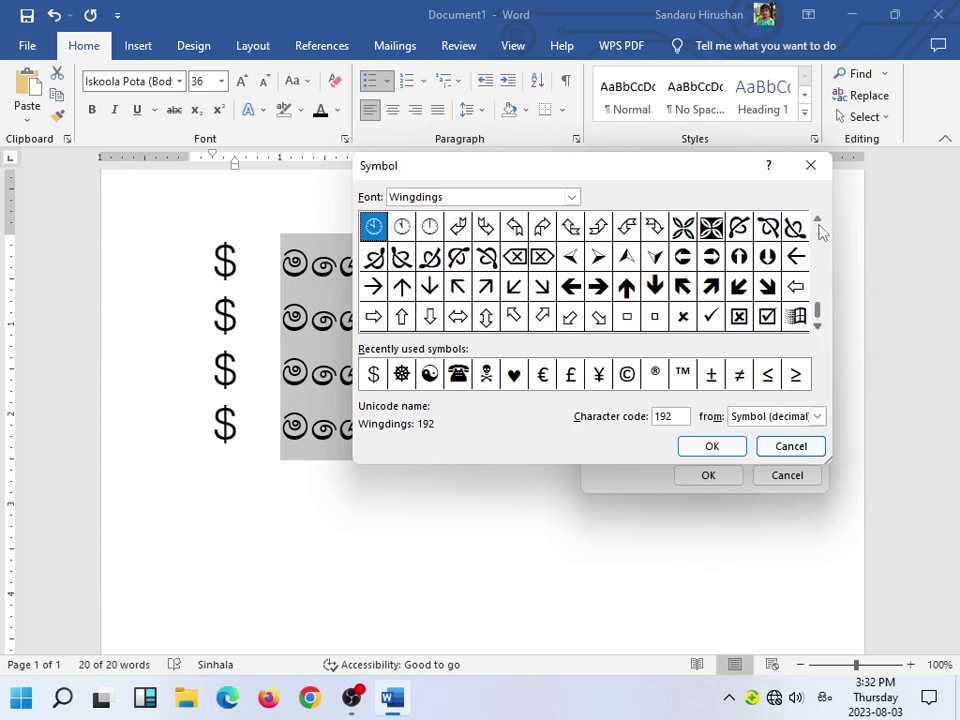
{"action": "left_click", "coordinate": [800, 325]}
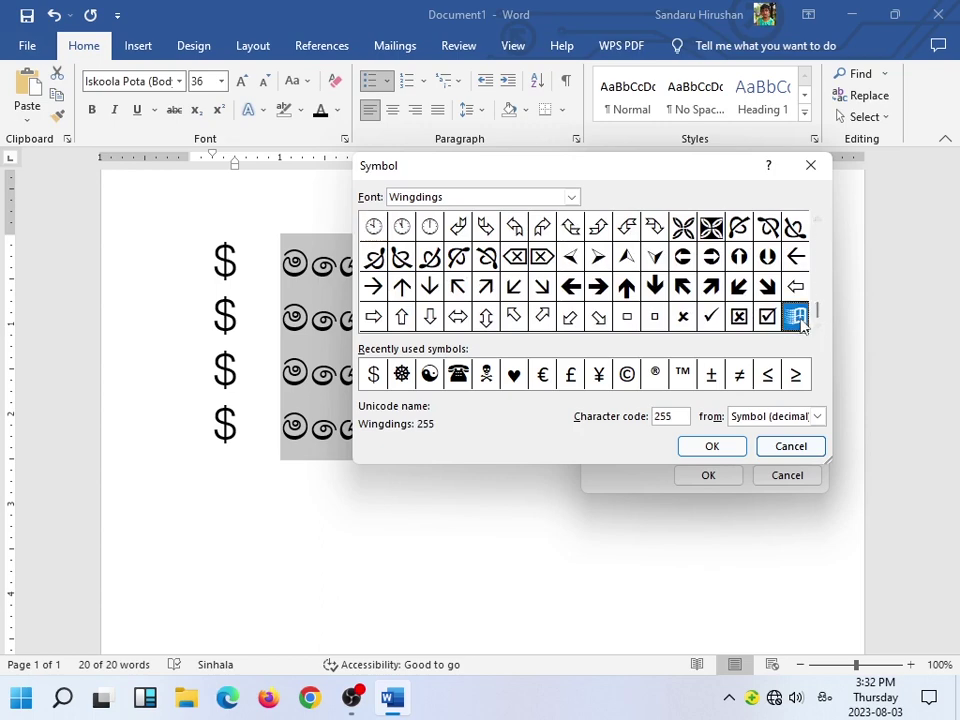
{"action": "left_click", "coordinate": [712, 447]}
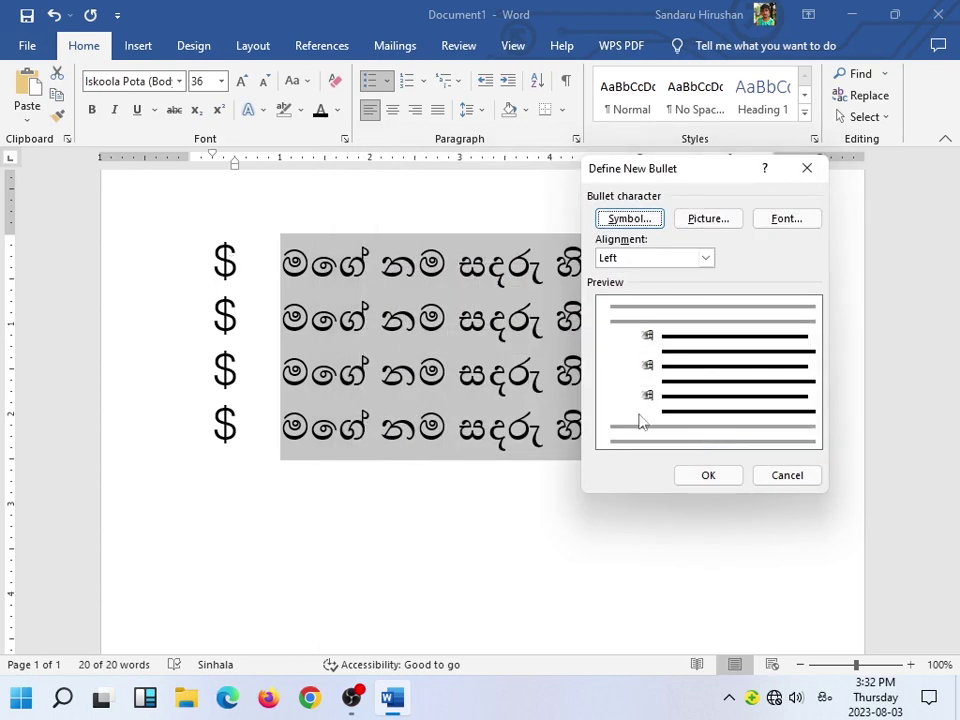
{"action": "left_click", "coordinate": [704, 476]}
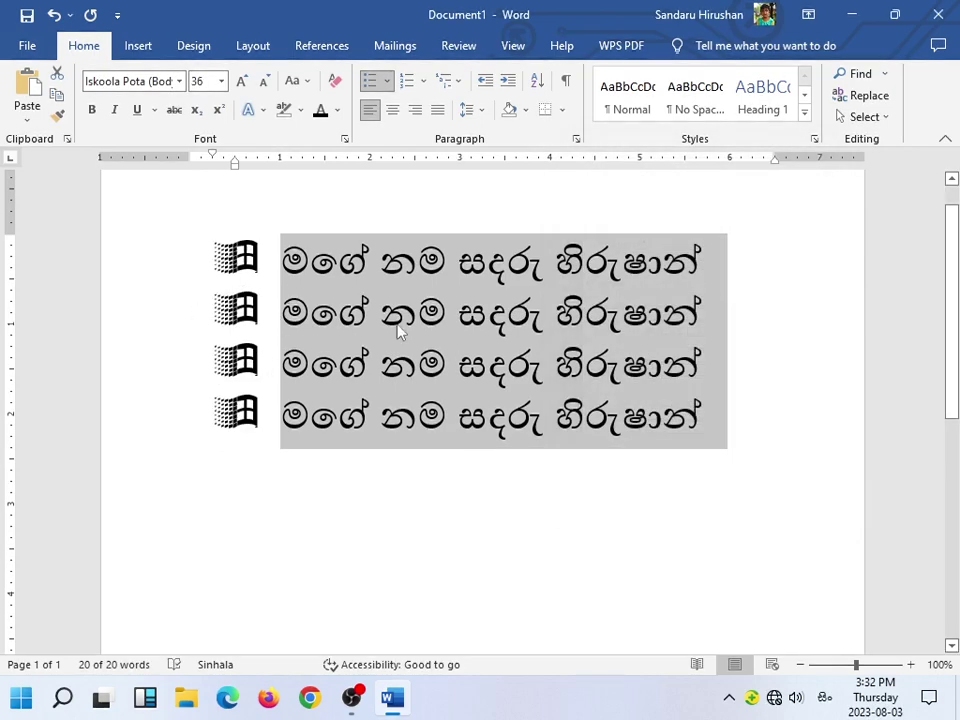
Switch the four lines to red rose bullets.
{"action": "left_click", "coordinate": [386, 82]}
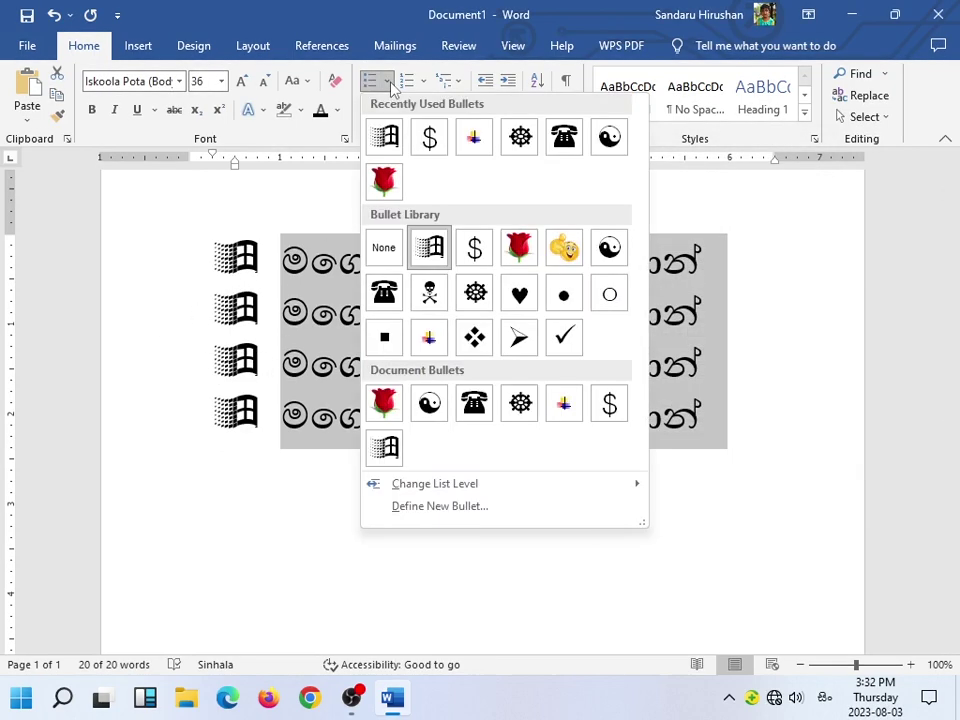
{"action": "left_click", "coordinate": [384, 180]}
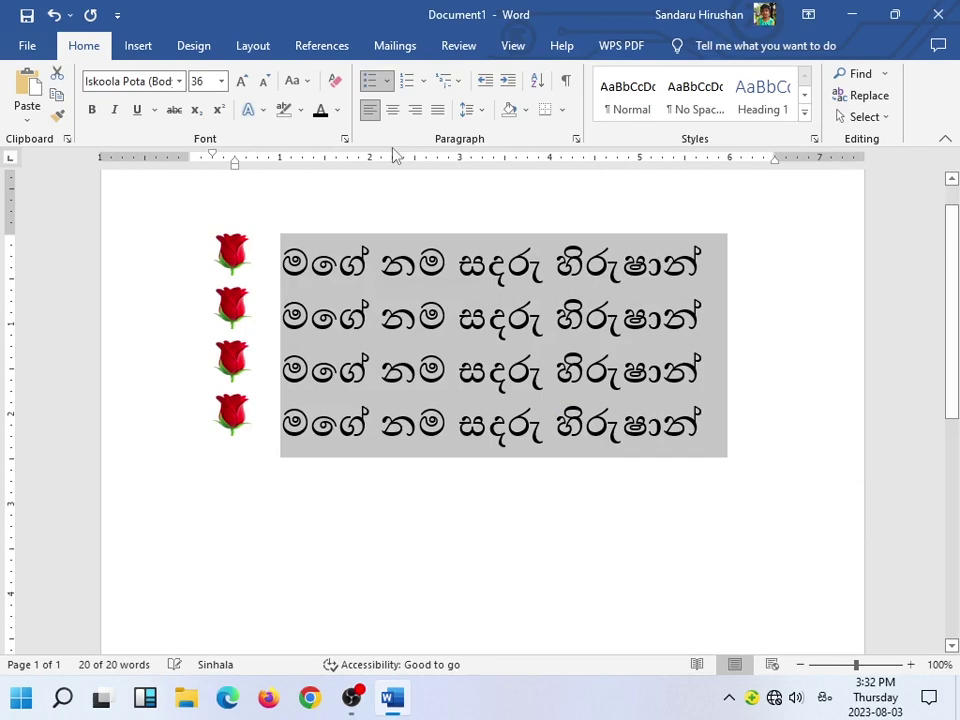
{"action": "left_click", "coordinate": [387, 82]}
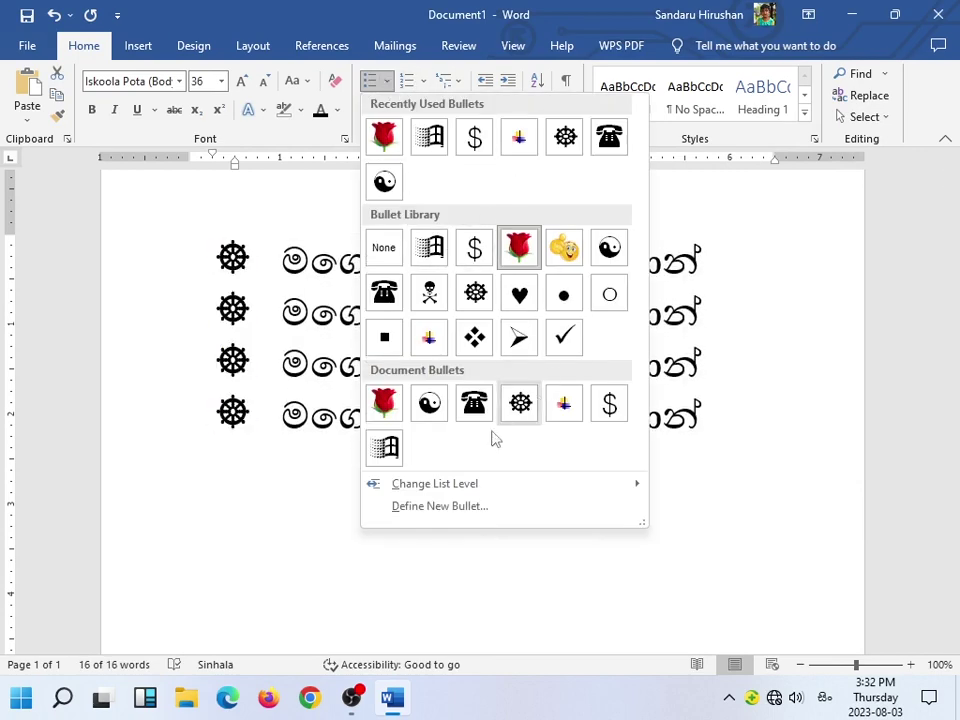
{"action": "left_click", "coordinate": [469, 507]}
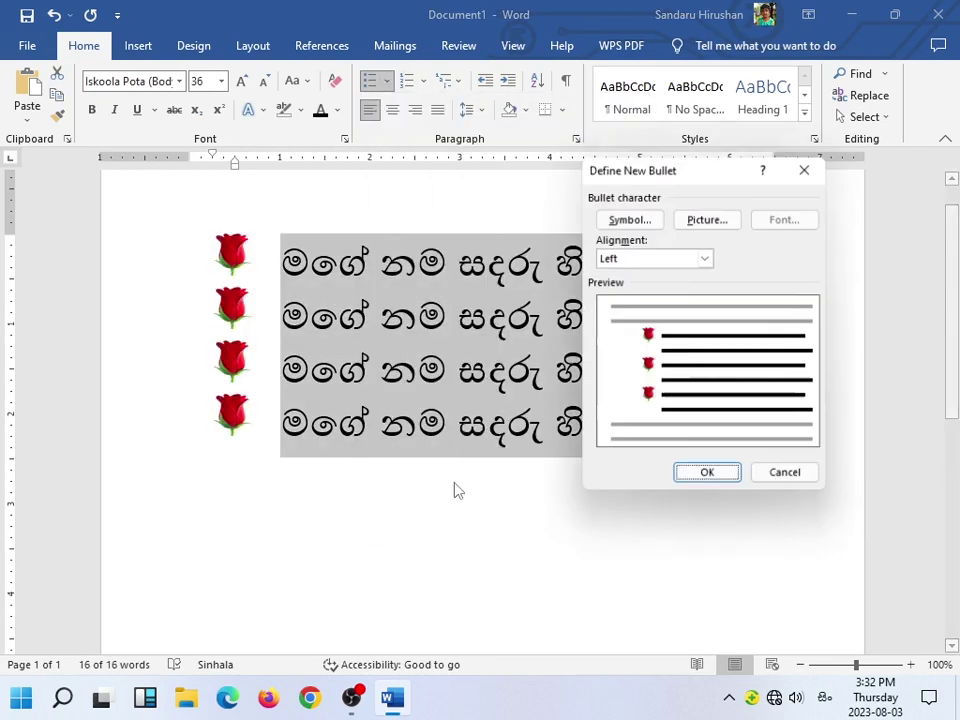
Use IMG-20210420-WA0060 from D:\PICTURES\photos as the picture bullet.
{"action": "left_click", "coordinate": [720, 220]}
{"action": "left_click", "coordinate": [503, 386]}
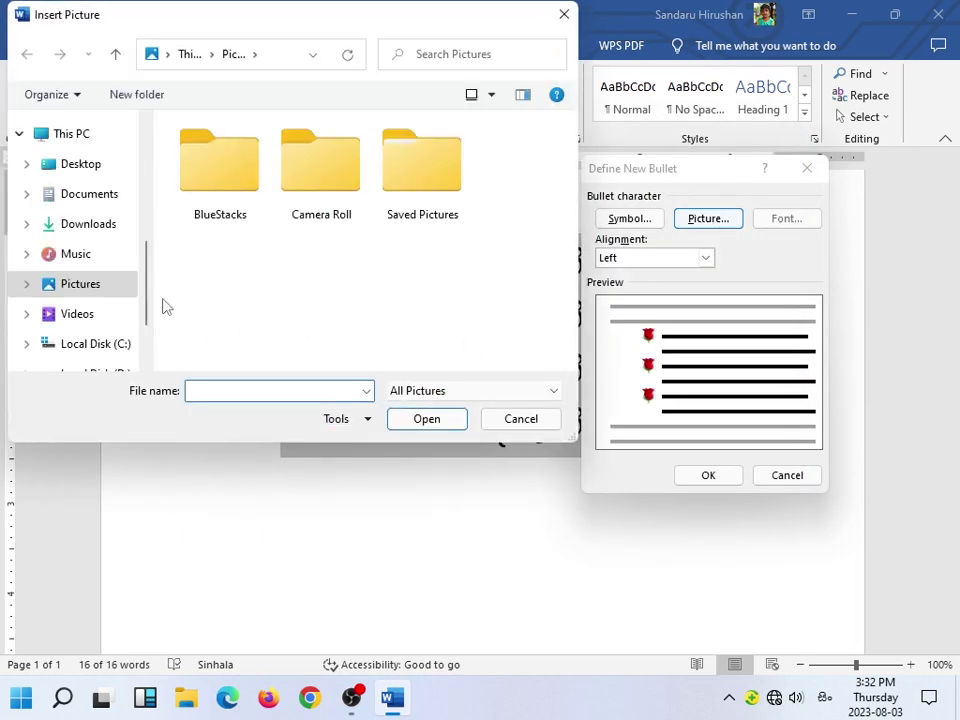
{"action": "scroll", "coordinate": [143, 265], "scroll_direction": "down", "scroll_amount": 3}
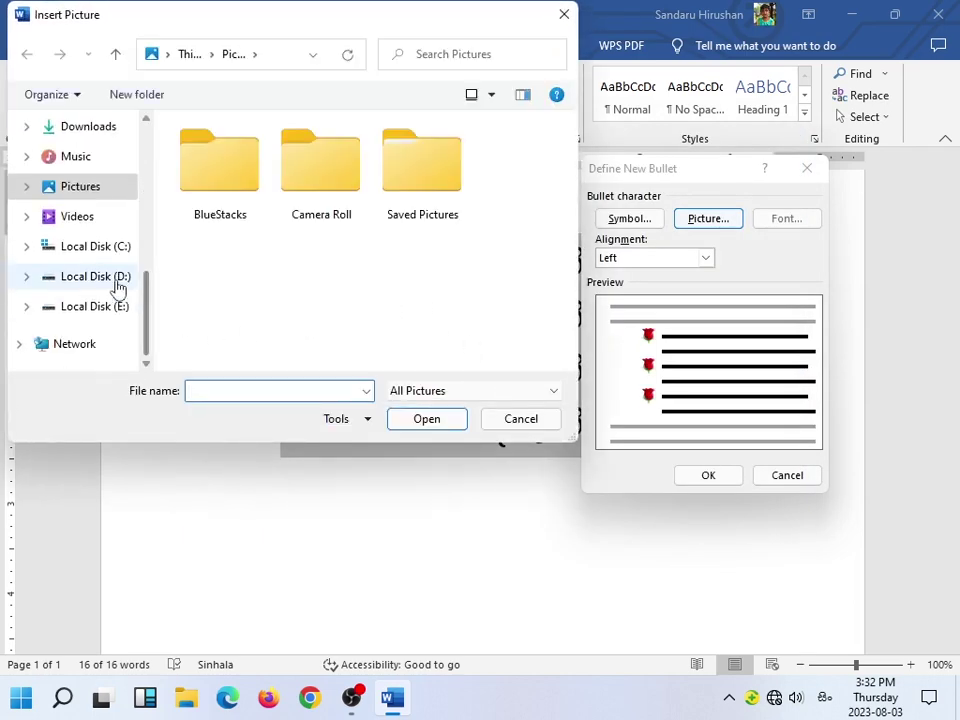
{"action": "left_click", "coordinate": [118, 284]}
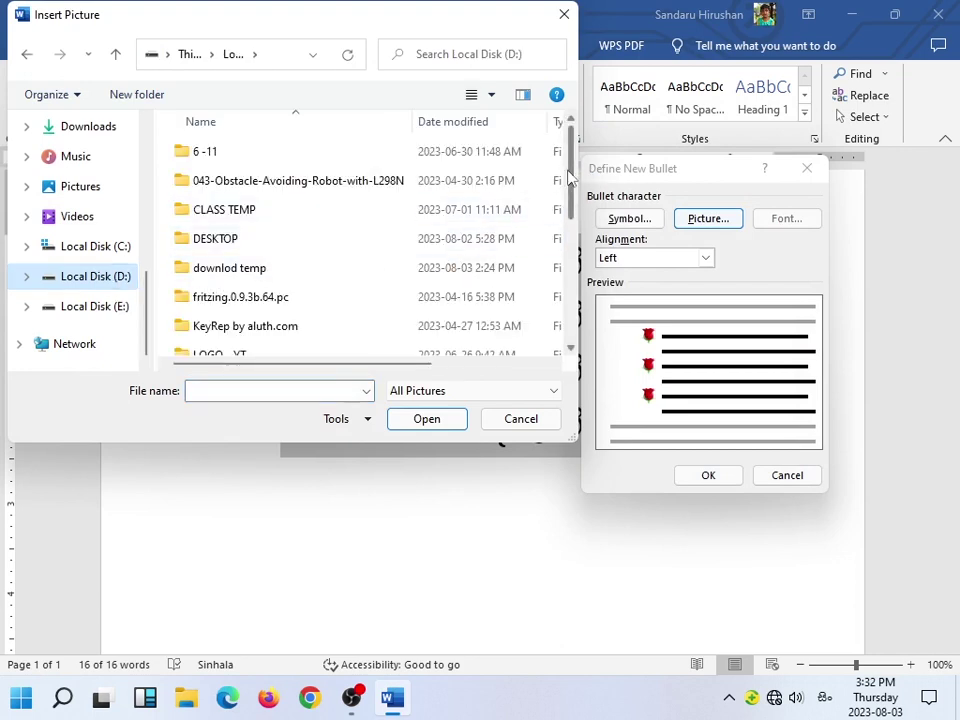
{"action": "scroll", "coordinate": [385, 170], "scroll_direction": "down", "scroll_amount": 1}
{"action": "scroll", "coordinate": [385, 170], "scroll_direction": "down", "scroll_amount": 1}
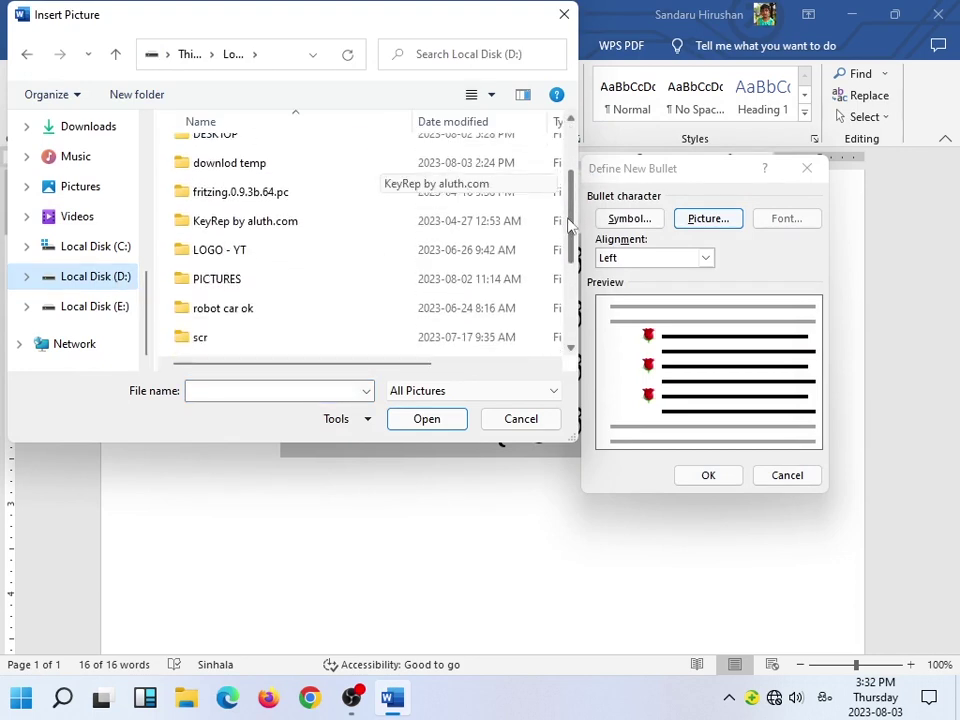
{"action": "double_click", "coordinate": [220, 281]}
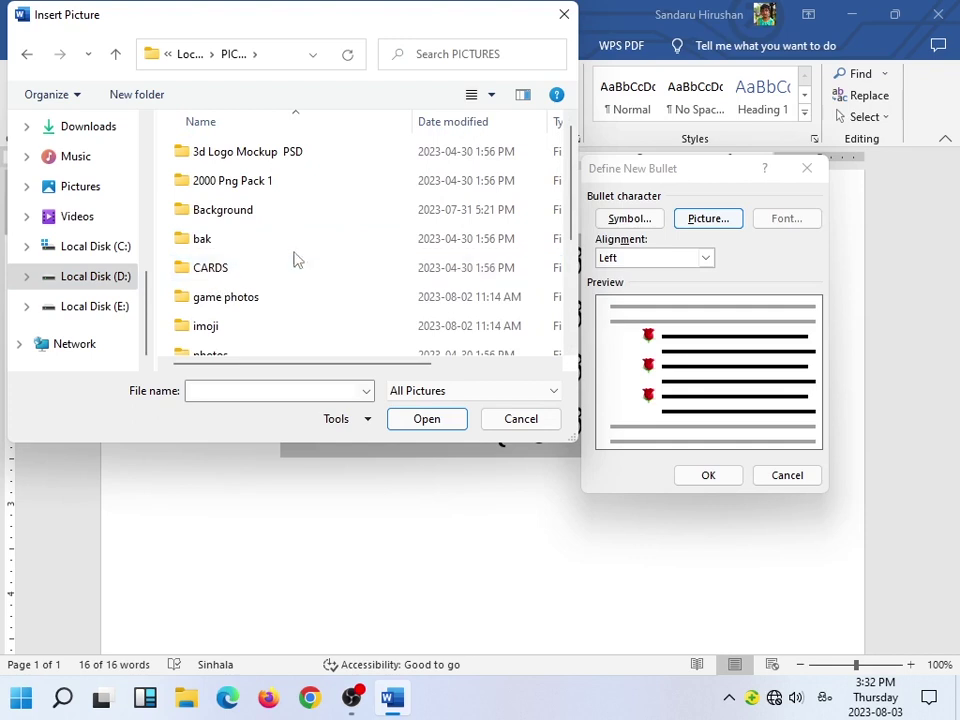
{"action": "left_click_drag", "start_coordinate": [572, 228], "coordinate": [570, 253]}
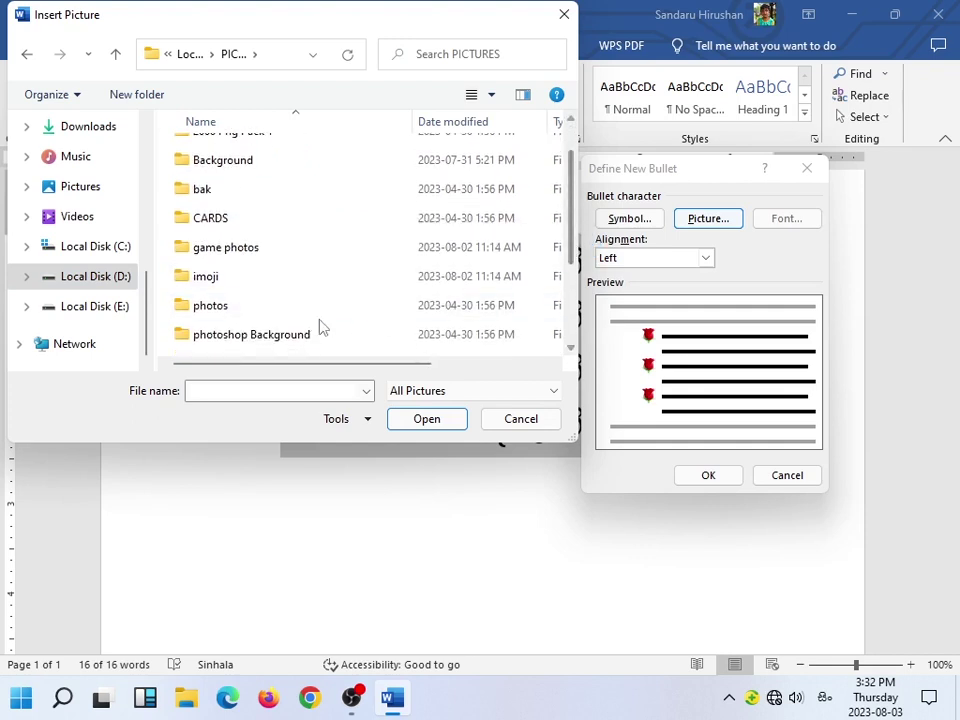
{"action": "double_click", "coordinate": [251, 306]}
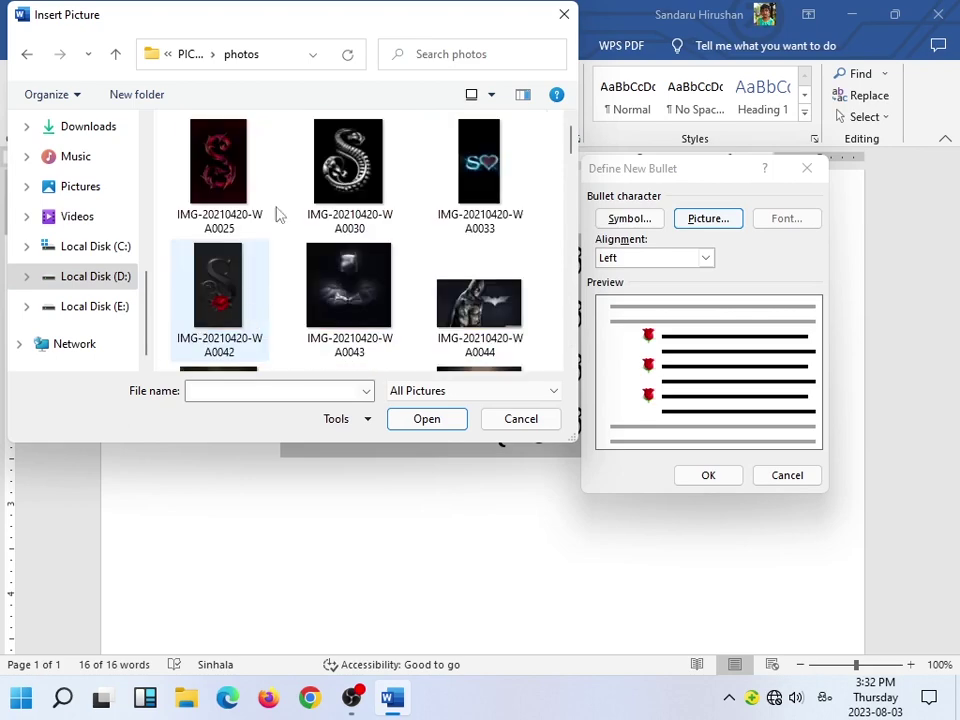
{"action": "mouse_move", "coordinate": [572, 148]}
{"action": "left_mouse_down"}
{"action": "mouse_move", "coordinate": [549, 357]}
{"action": "mouse_move", "coordinate": [565, 302]}
{"action": "mouse_move", "coordinate": [567, 219]}
{"action": "left_mouse_up"}
{"action": "left_click", "coordinate": [349, 236]}
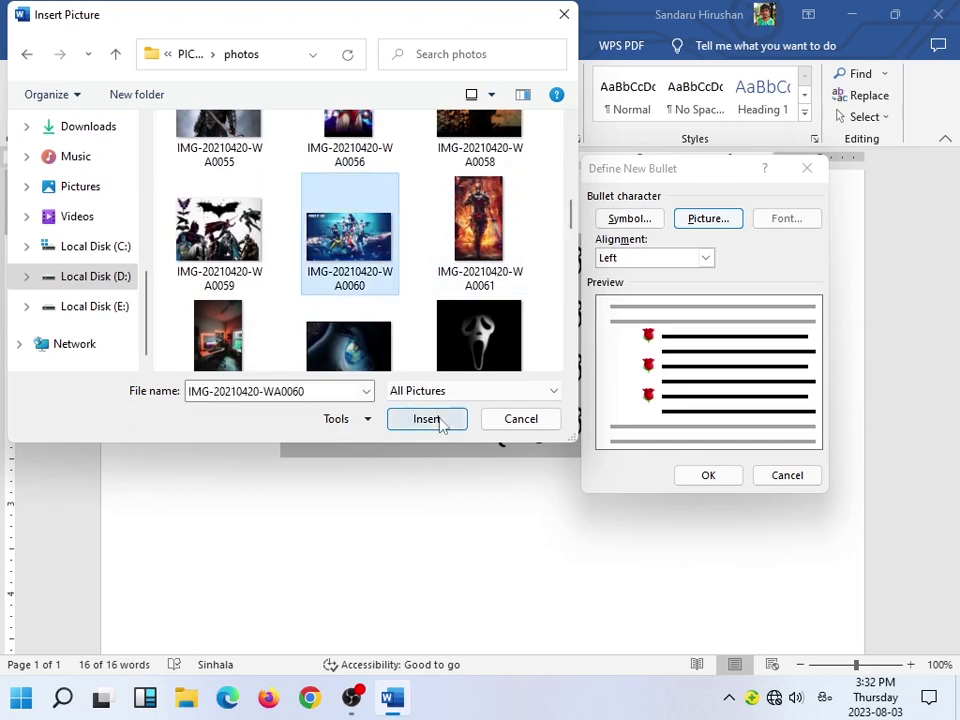
{"action": "left_click", "coordinate": [427, 419]}
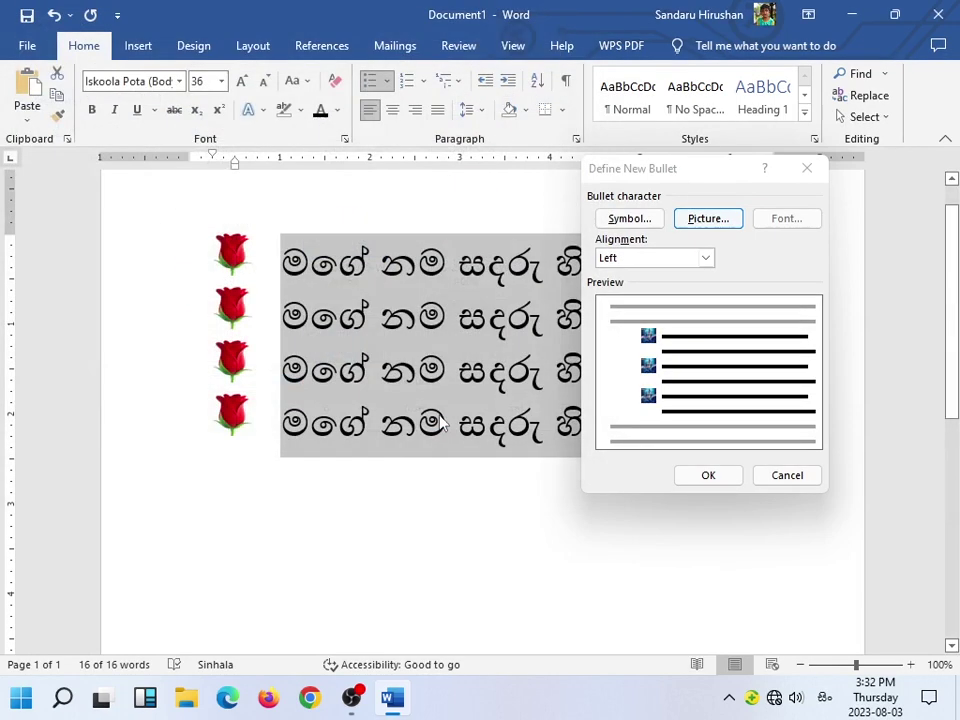
{"action": "left_click", "coordinate": [707, 474]}
{"action": "left_click", "coordinate": [231, 238]}
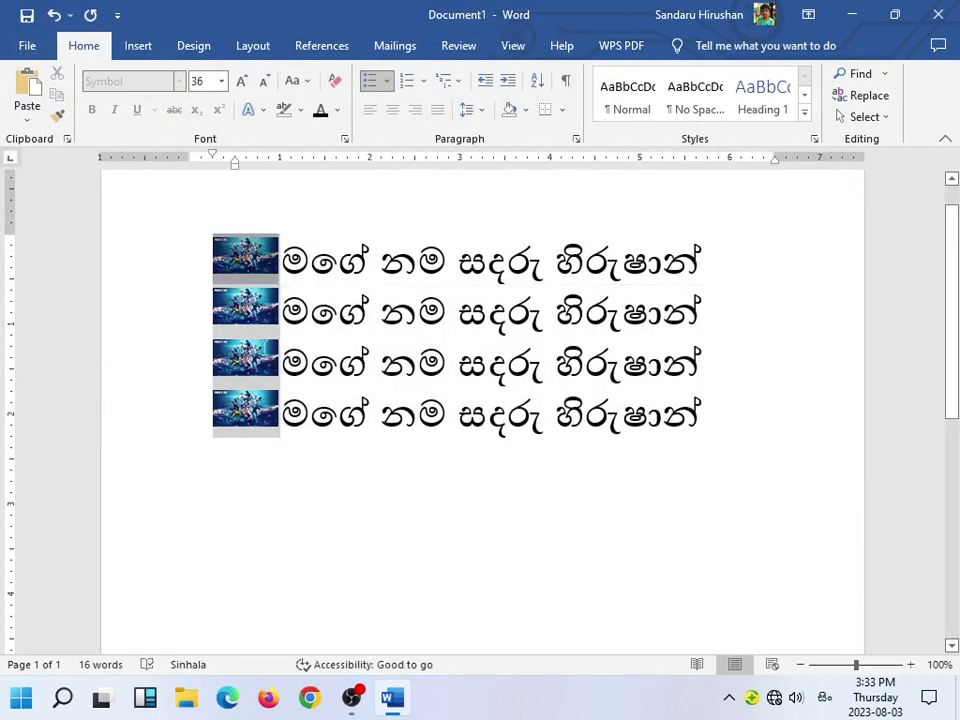
{"action": "left_click", "coordinate": [286, 290]}
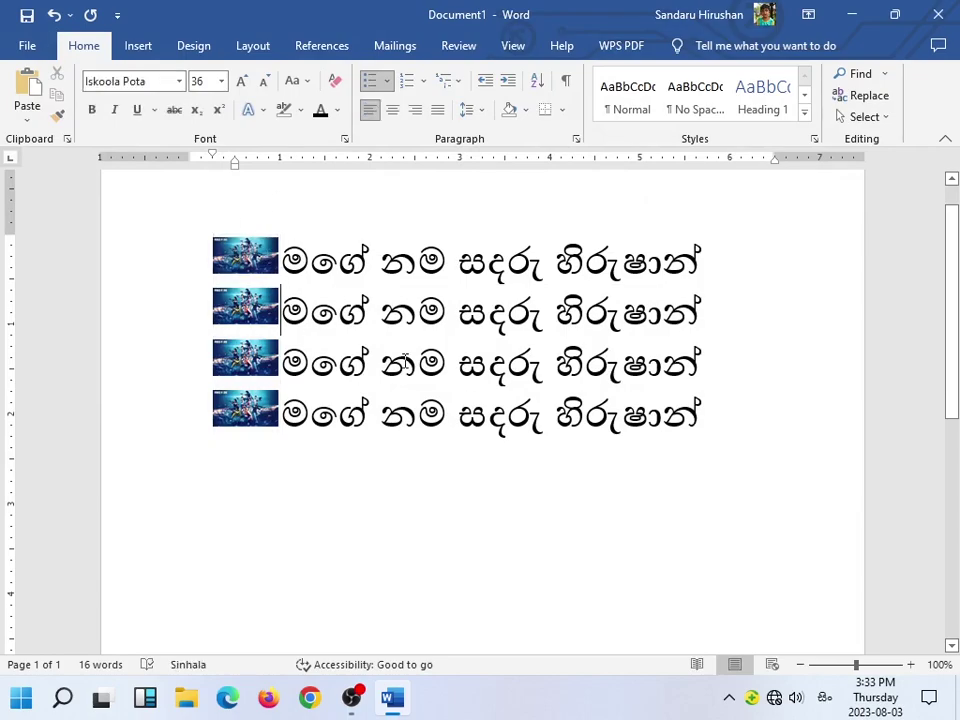
{"action": "mouse_move", "coordinate": [856, 665]}
{"action": "left_mouse_down"}
{"action": "mouse_move", "coordinate": [877, 665]}
{"action": "mouse_move", "coordinate": [864, 665]}
{"action": "left_mouse_up"}
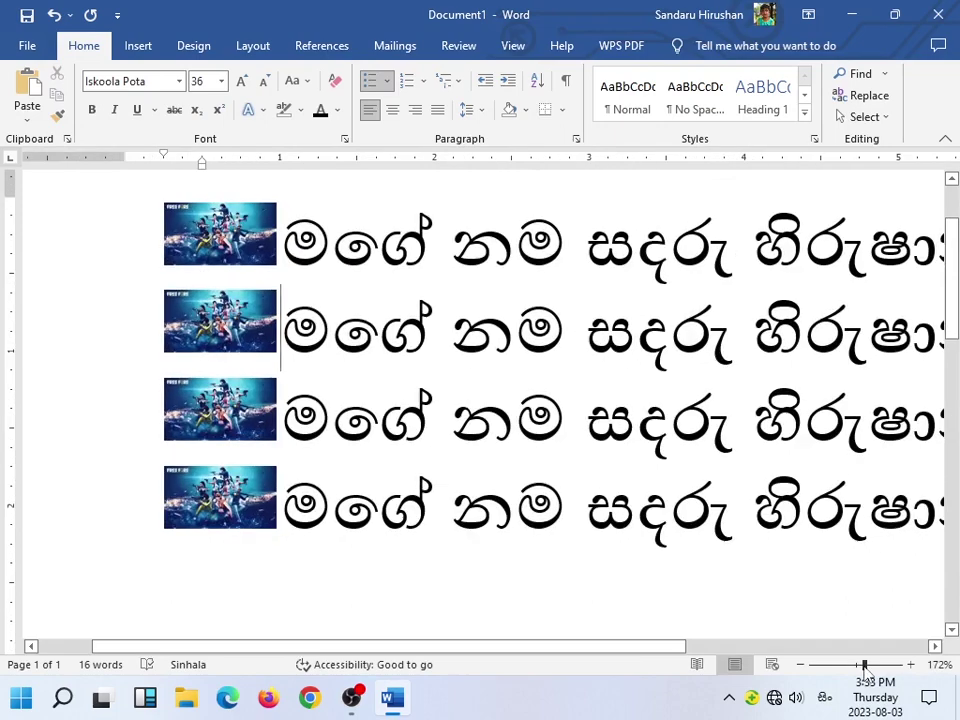
{"action": "scroll", "coordinate": [800, 595], "scroll_direction": "down", "scroll_amount": 1, "text": "ctrl"}
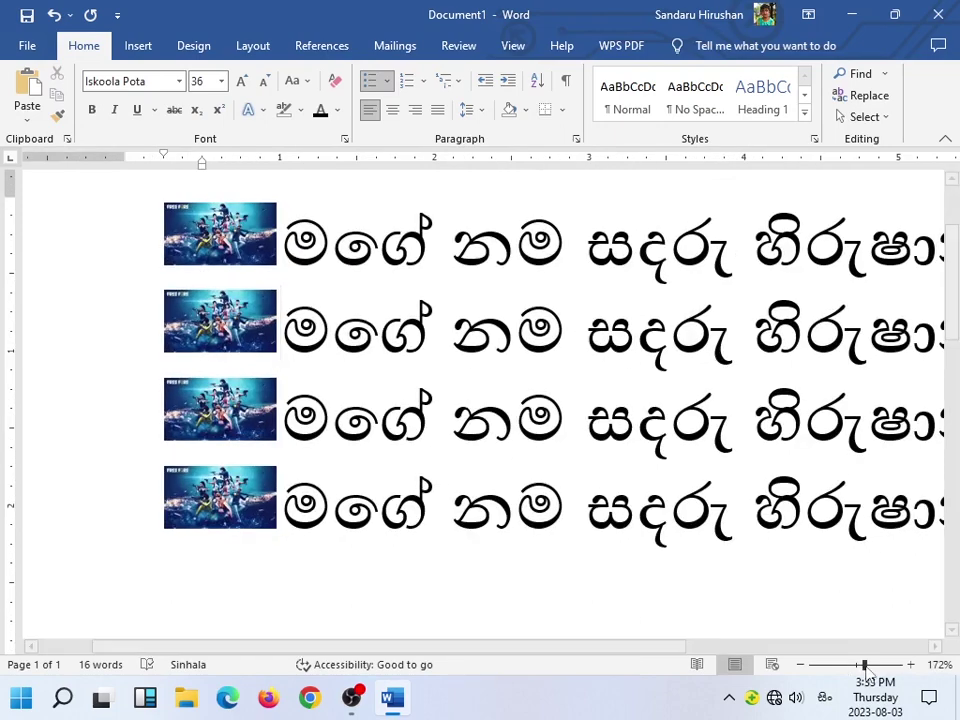
{"action": "scroll", "coordinate": [785, 585], "scroll_direction": "down", "scroll_amount": 2, "text": "ctrl"}
{"action": "scroll", "coordinate": [765, 570], "scroll_direction": "down", "scroll_amount": 4, "text": "ctrl"}
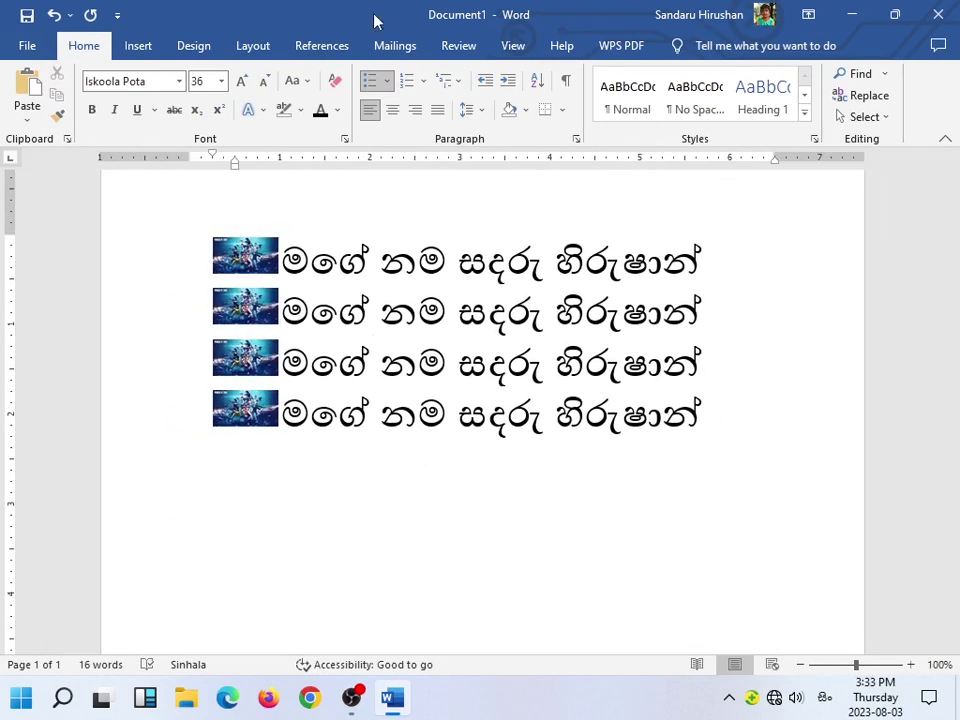
Begin a new picture bullet from a file and browse into the pictures folder.
{"action": "left_click", "coordinate": [391, 87]}
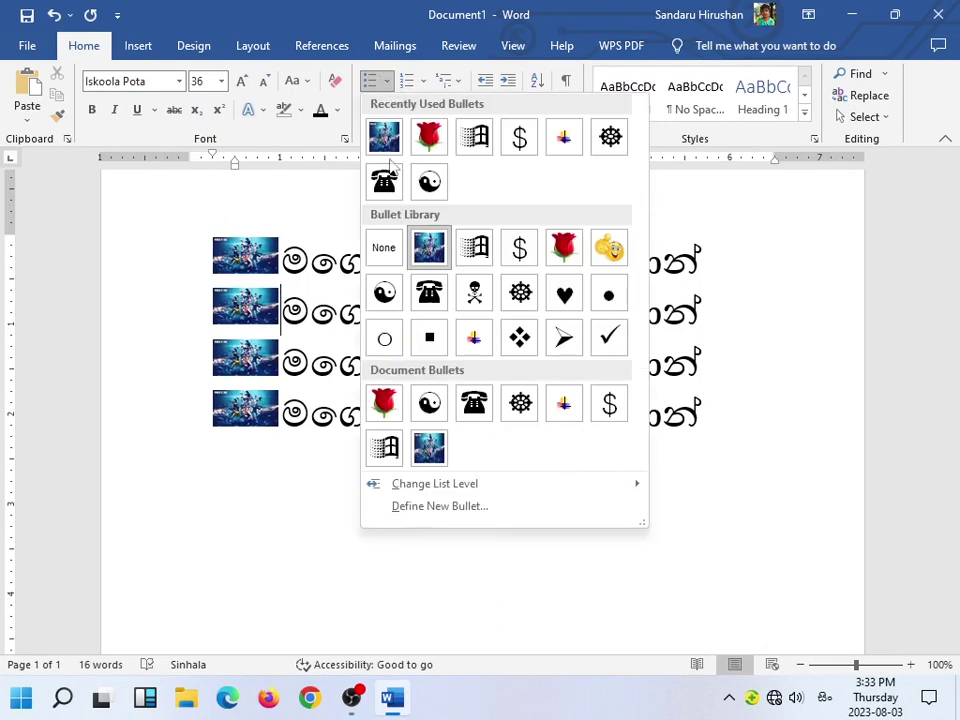
{"action": "left_click", "coordinate": [470, 508]}
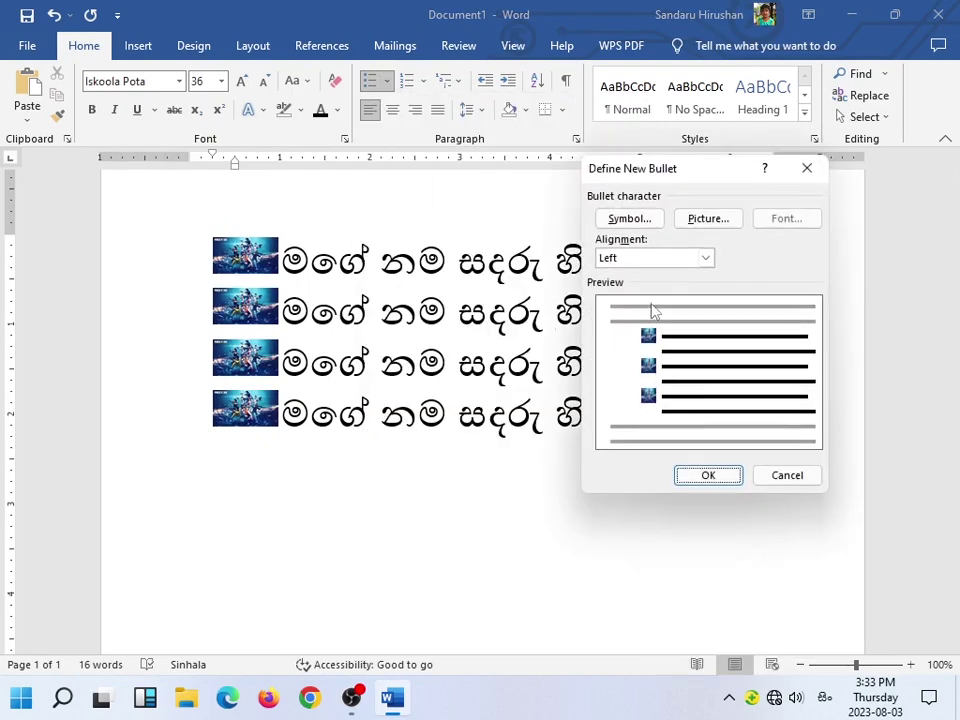
{"action": "left_click", "coordinate": [705, 217]}
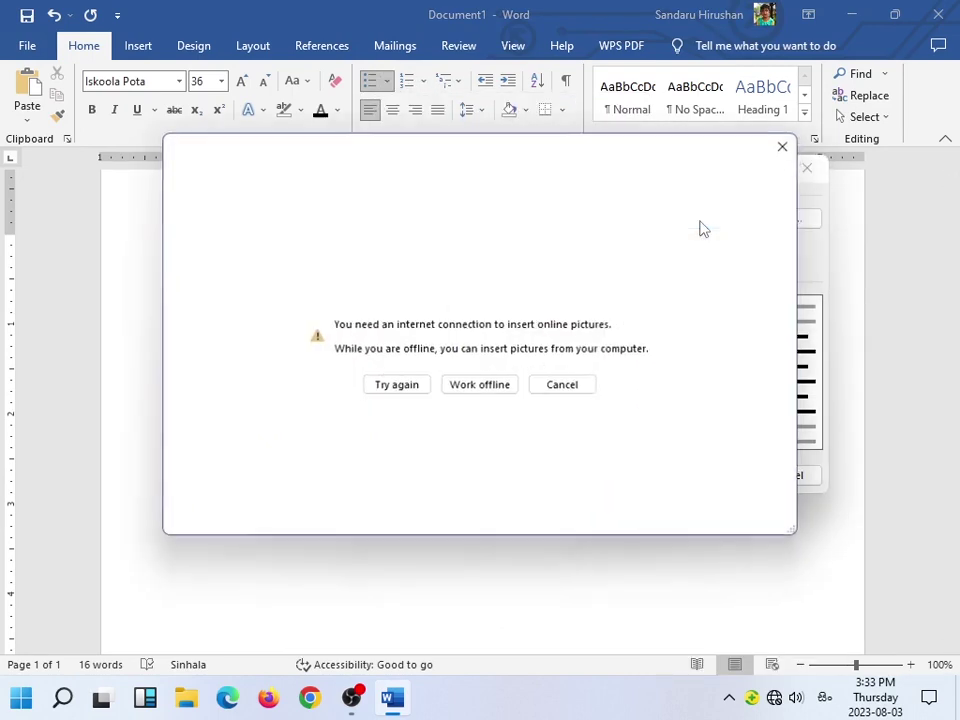
{"action": "left_click", "coordinate": [494, 390]}
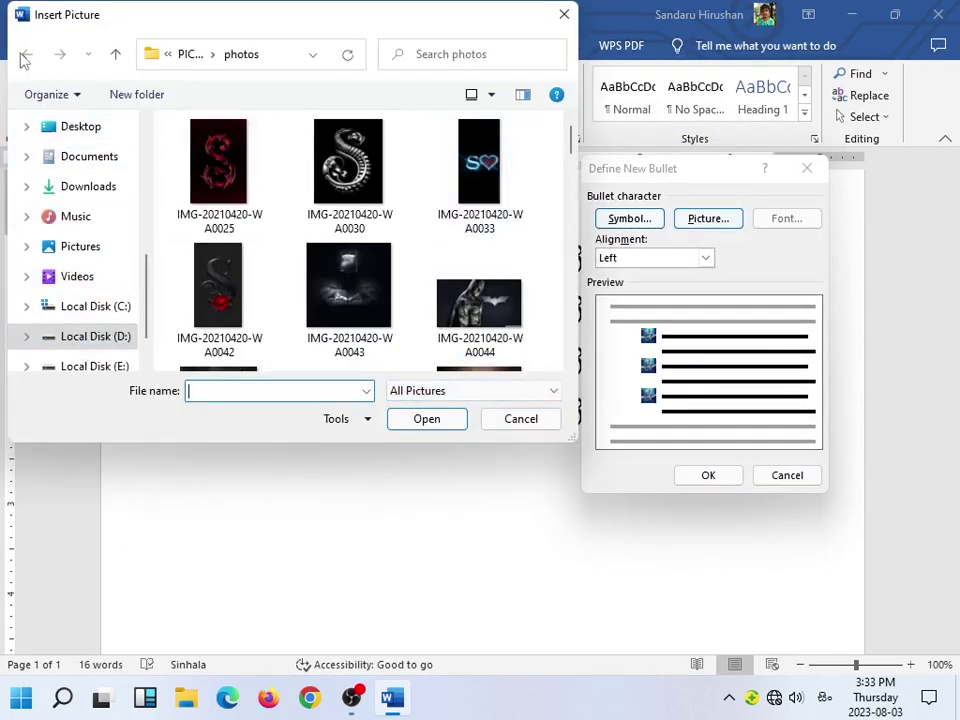
{"action": "left_click", "coordinate": [117, 57]}
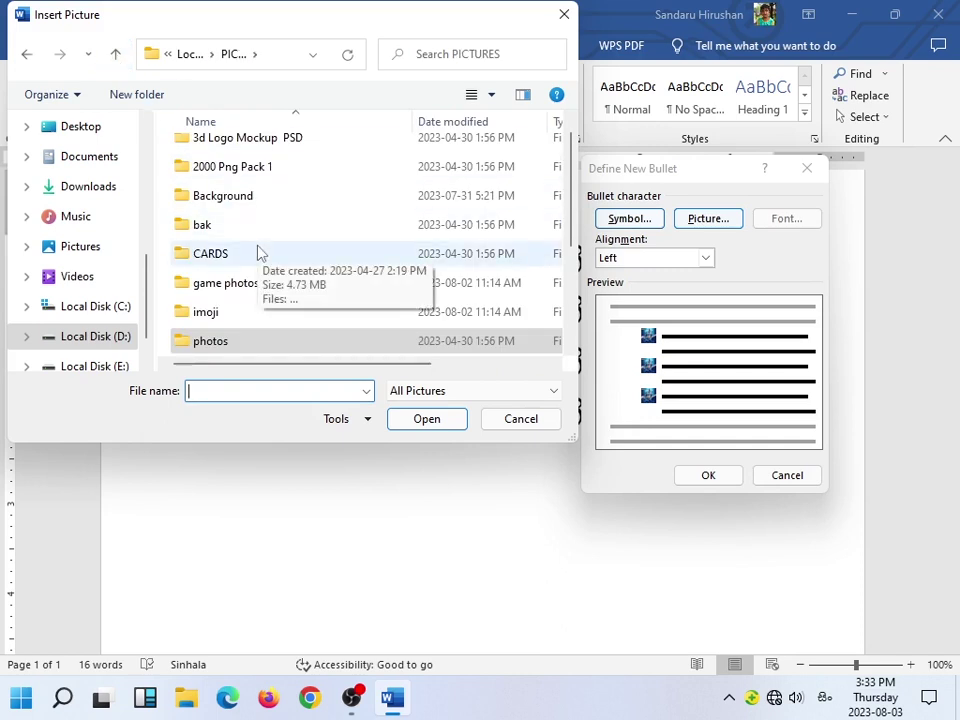
{"action": "scroll", "coordinate": [258, 253], "scroll_direction": "down", "scroll_amount": 1}
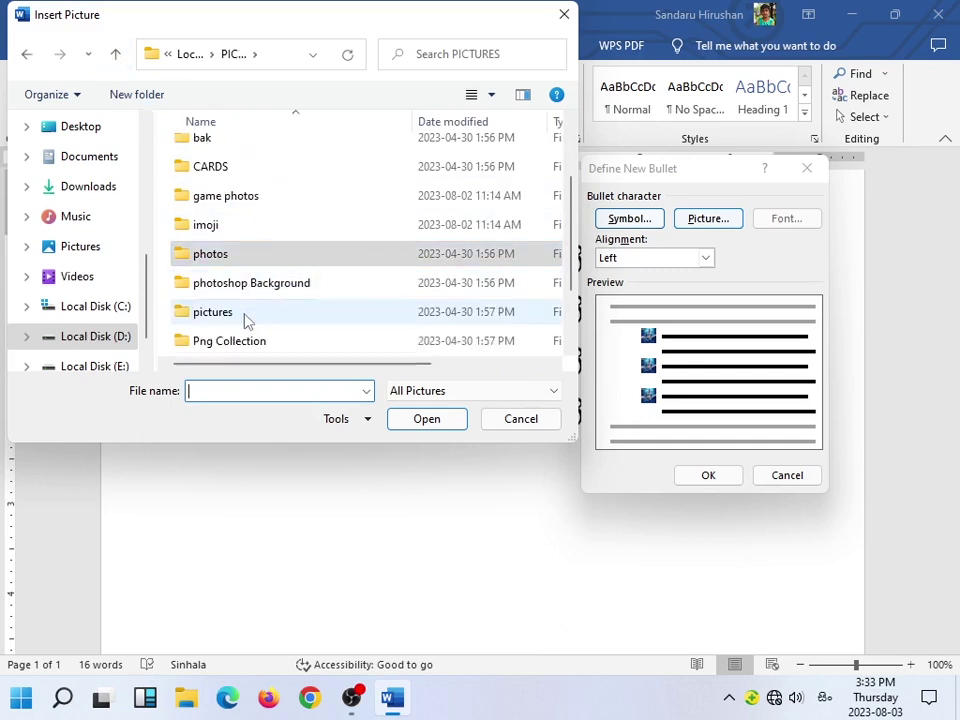
{"action": "double_click", "coordinate": [245, 316]}
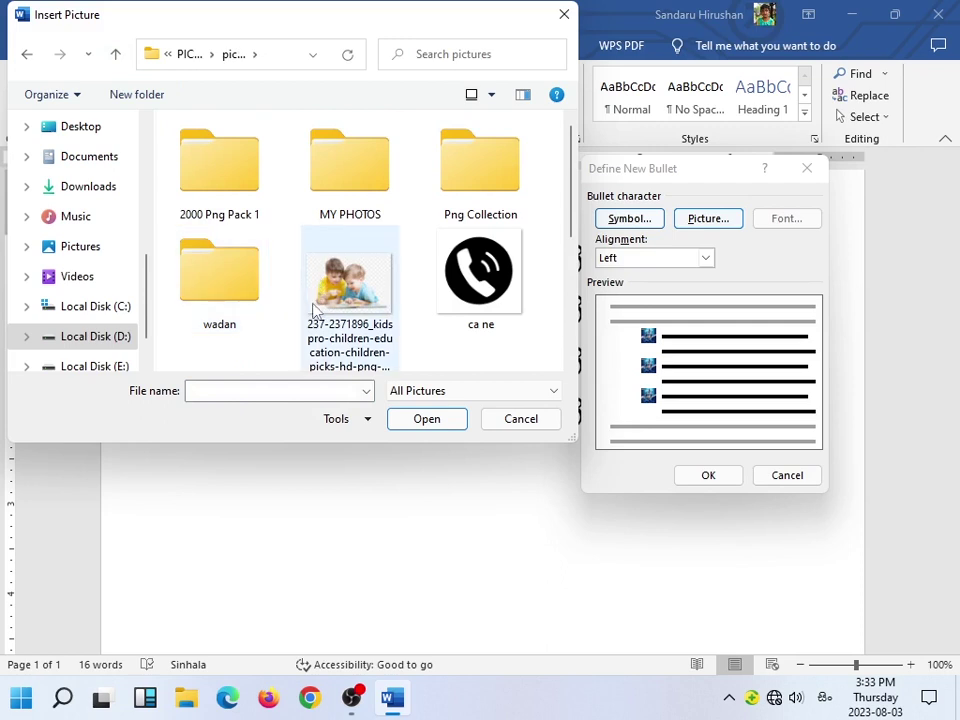
Apply the kids-reading children-education PNG as the bullet for the four name lines.
{"action": "left_click", "coordinate": [349, 189]}
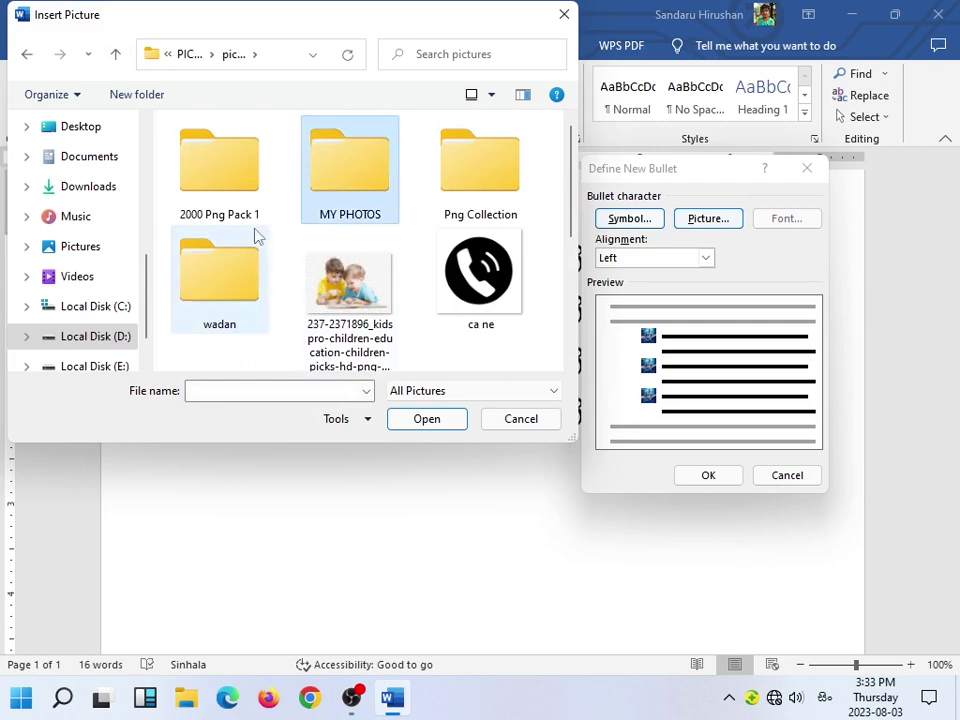
{"action": "scroll", "coordinate": [422, 300], "scroll_direction": "down", "scroll_amount": 2}
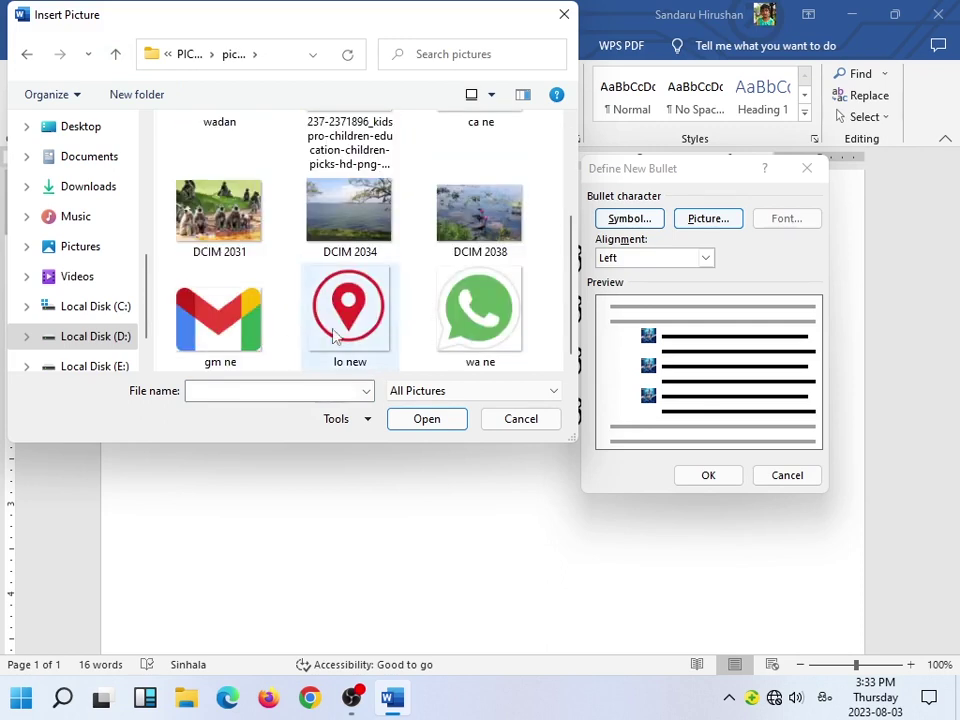
{"action": "left_click", "coordinate": [476, 330]}
{"action": "scroll", "coordinate": [347, 328], "scroll_direction": "up", "scroll_amount": 1}
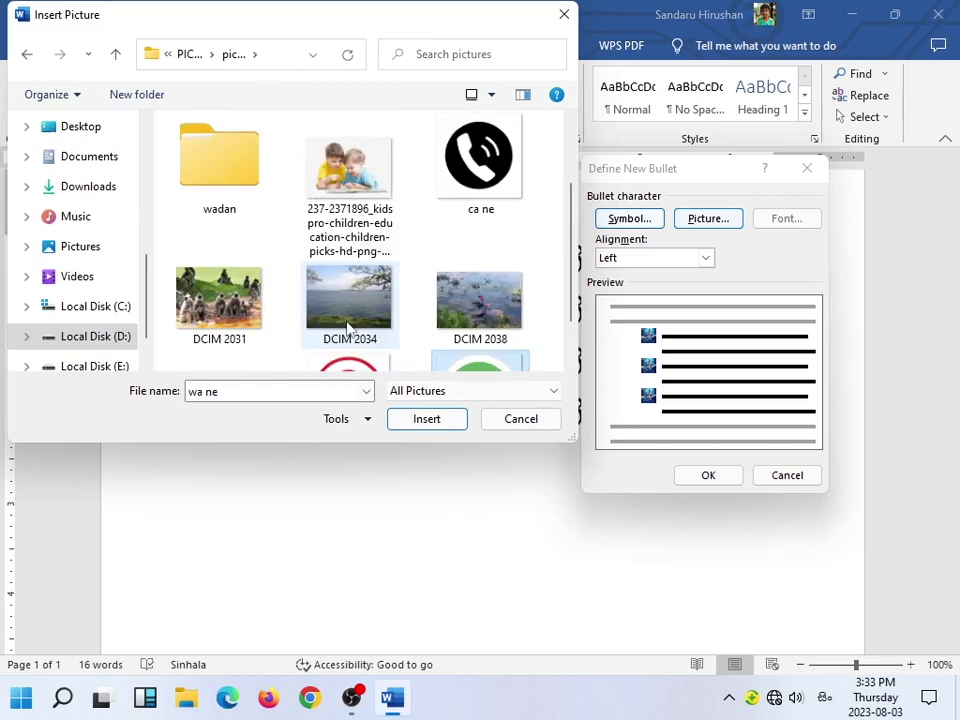
{"action": "left_click", "coordinate": [349, 185]}
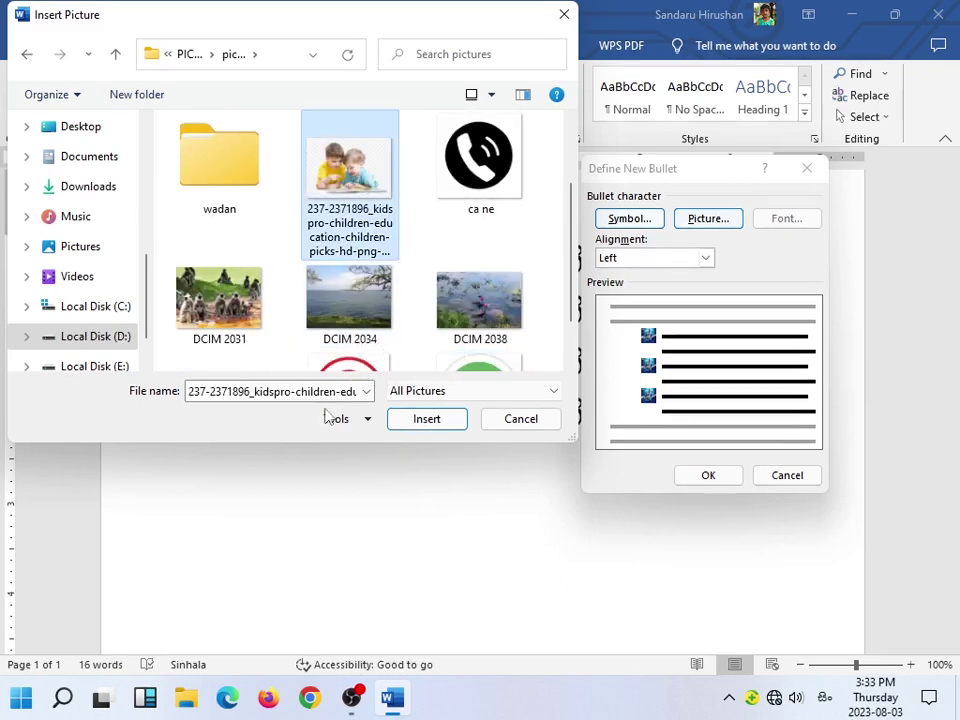
{"action": "left_click", "coordinate": [426, 418]}
{"action": "left_click", "coordinate": [709, 477]}
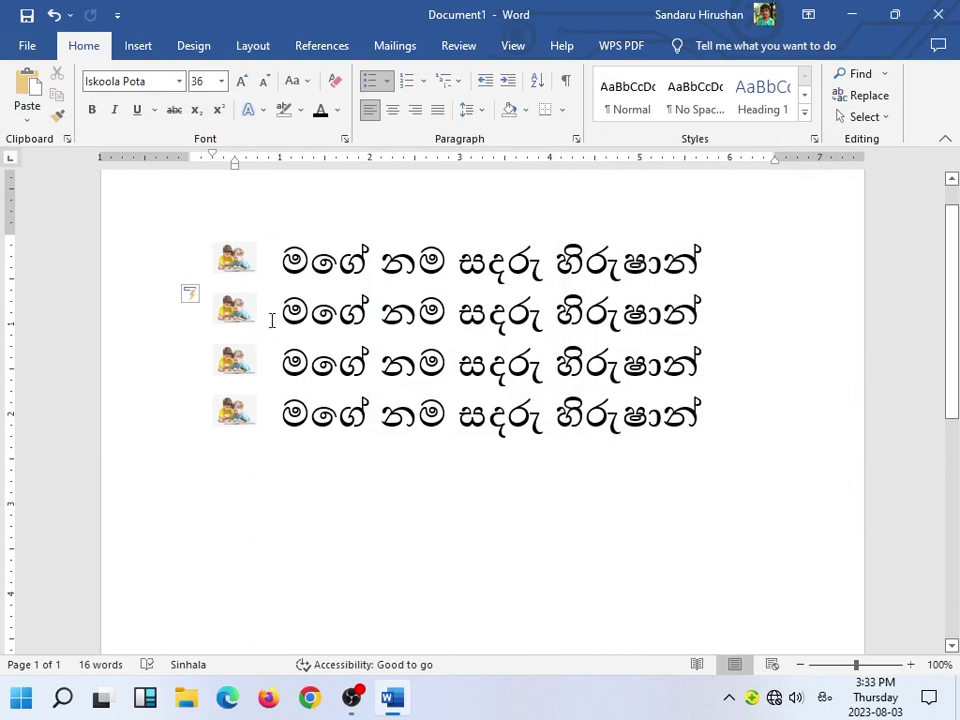
{"action": "left_click_drag", "start_coordinate": [856, 664], "coordinate": [846, 665]}
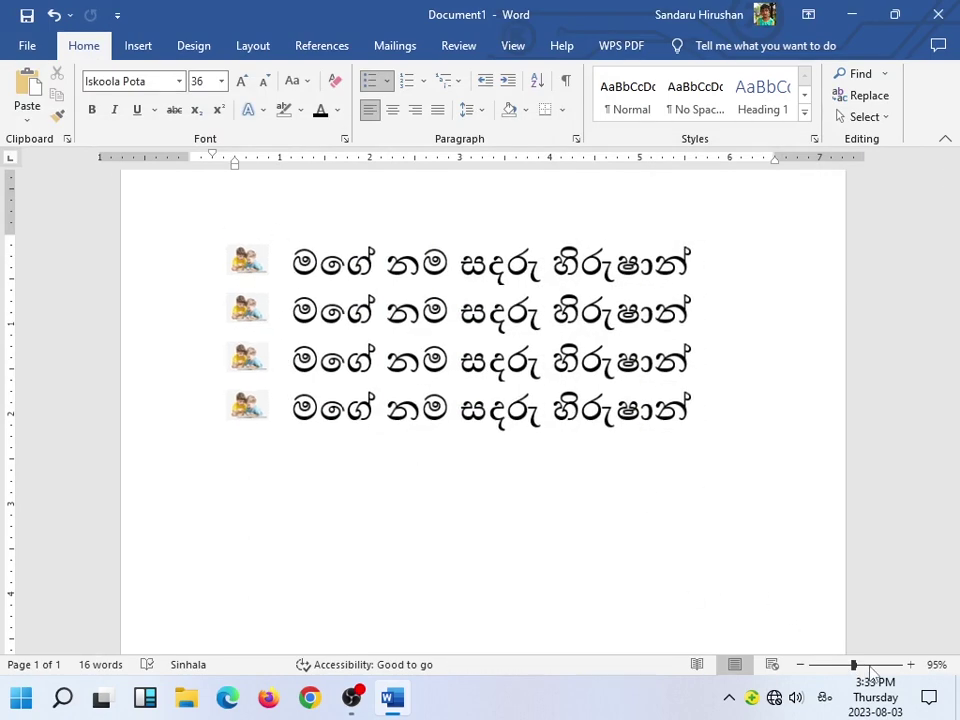
{"action": "scroll", "coordinate": [384, 392], "scroll_direction": "up", "scroll_amount": 2, "text": "ctrl"}
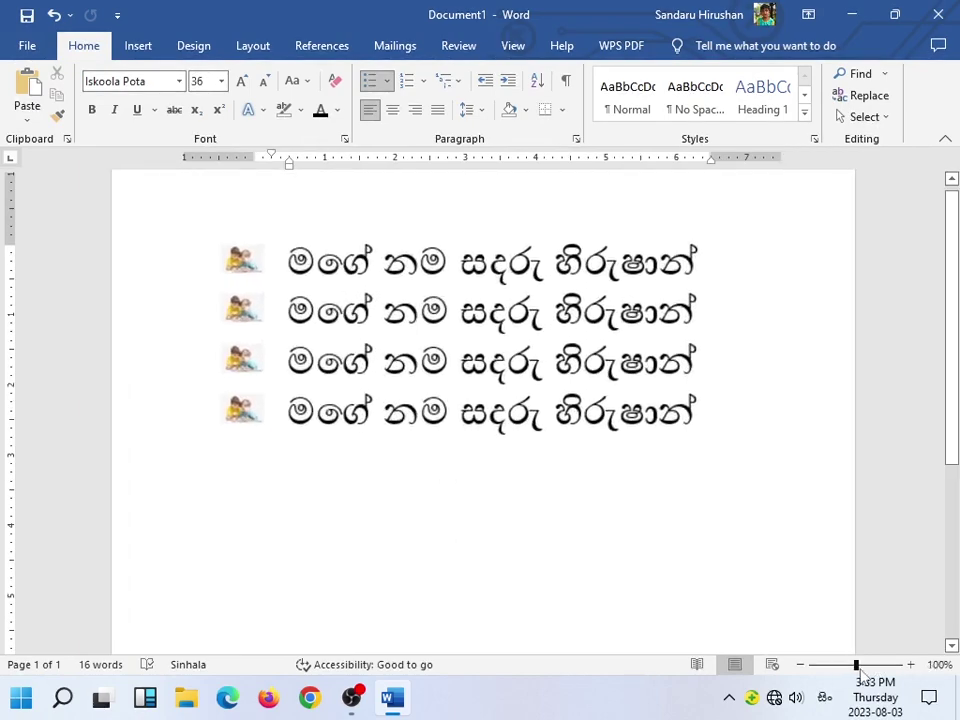
{"action": "scroll", "coordinate": [384, 392], "scroll_direction": "up", "scroll_amount": 15, "text": "ctrl"}
{"action": "scroll", "coordinate": [384, 392], "scroll_direction": "up", "scroll_amount": 2, "text": "ctrl"}
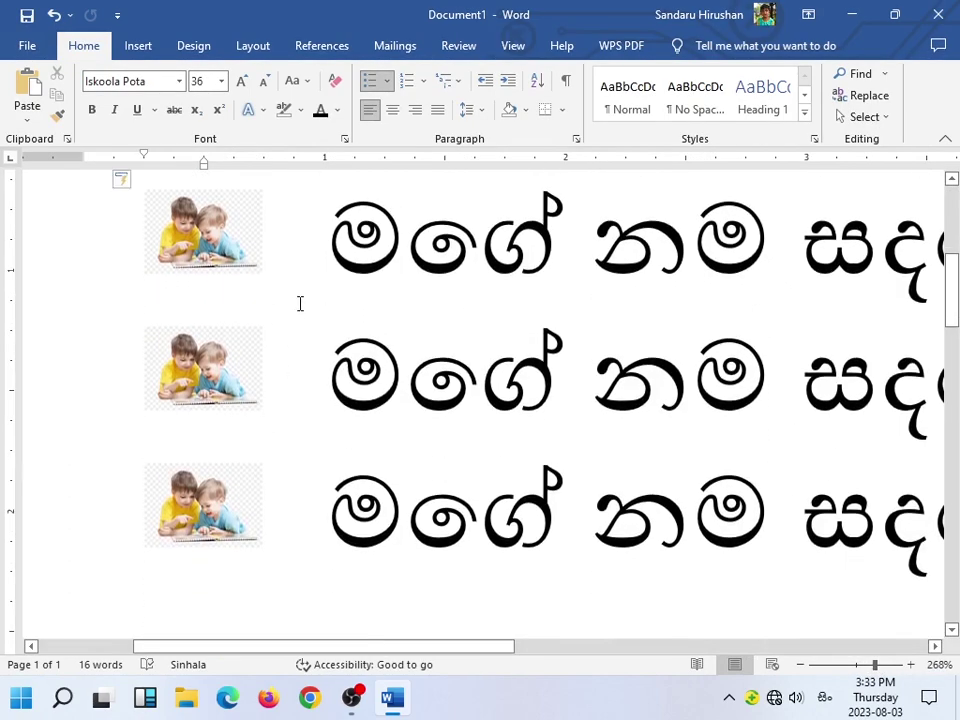
{"action": "scroll", "coordinate": [307, 380], "scroll_direction": "up", "scroll_amount": 1}
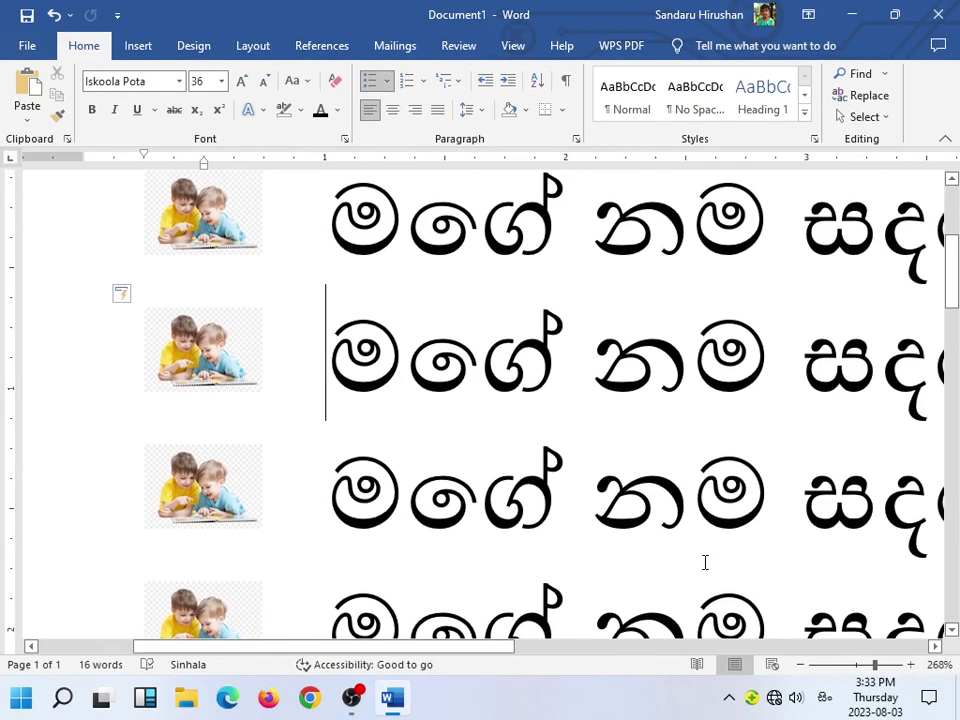
{"action": "left_click_drag", "start_coordinate": [874, 664], "coordinate": [856, 665]}
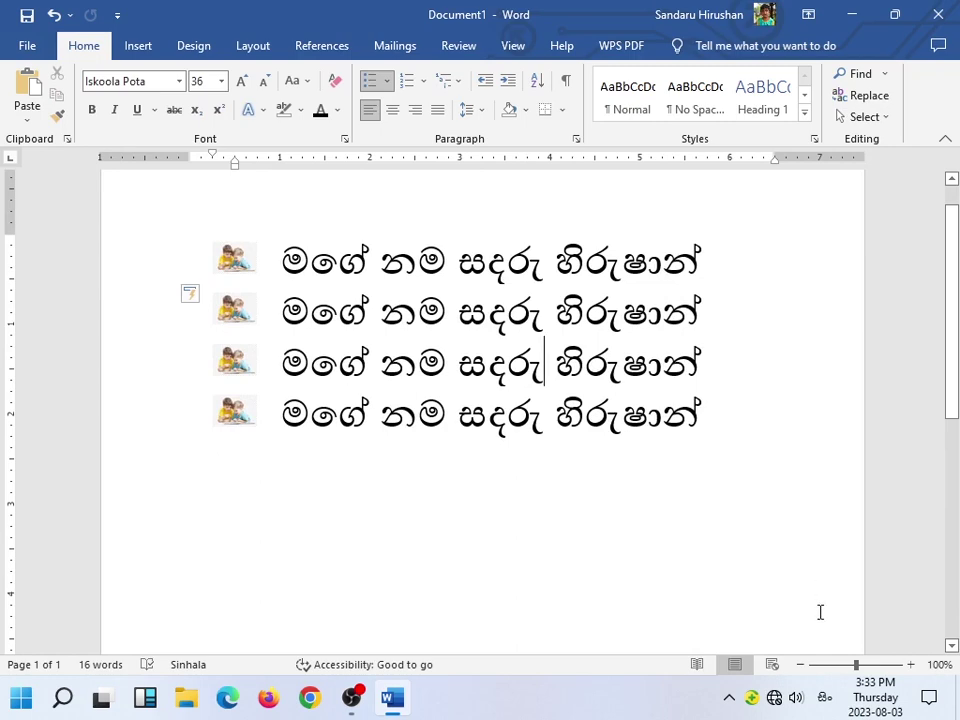
{"action": "left_click_drag", "start_coordinate": [856, 666], "coordinate": [862, 666]}
{"action": "scroll", "coordinate": [668, 600], "scroll_direction": "left", "scroll_amount": 3}
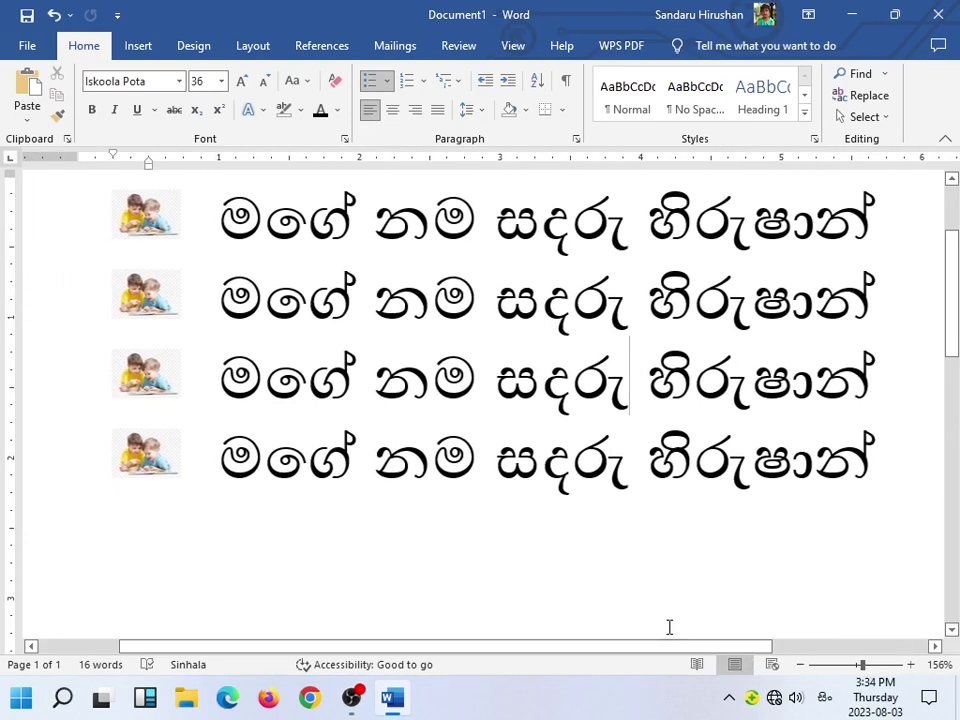
{"action": "scroll", "coordinate": [950, 330], "scroll_direction": "up", "scroll_amount": 2}
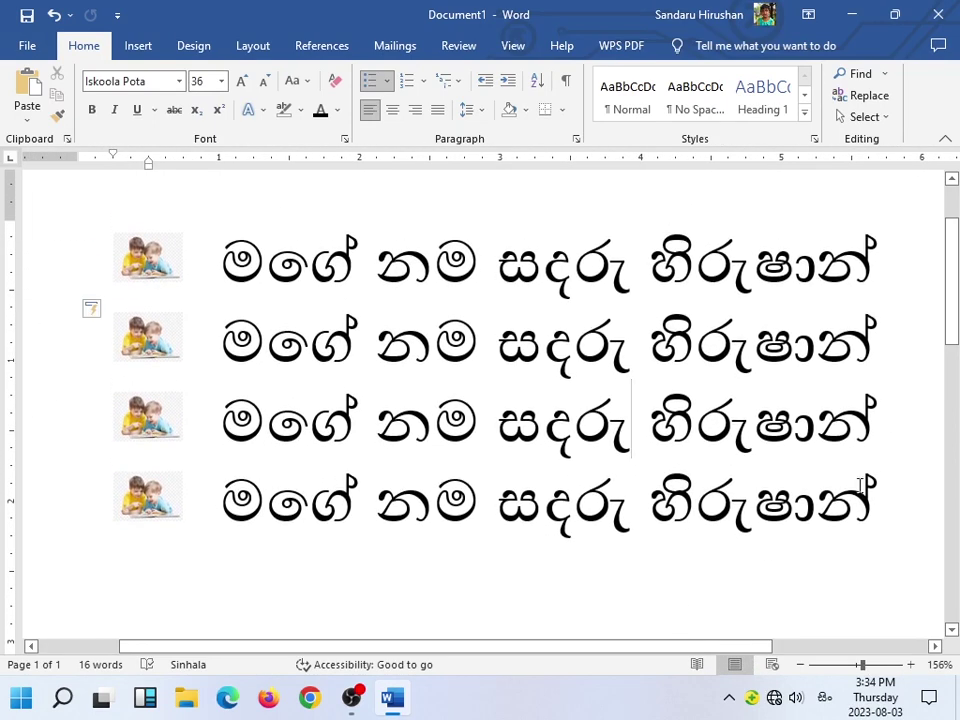
{"action": "left_click_drag", "start_coordinate": [859, 486], "coordinate": [226, 285]}
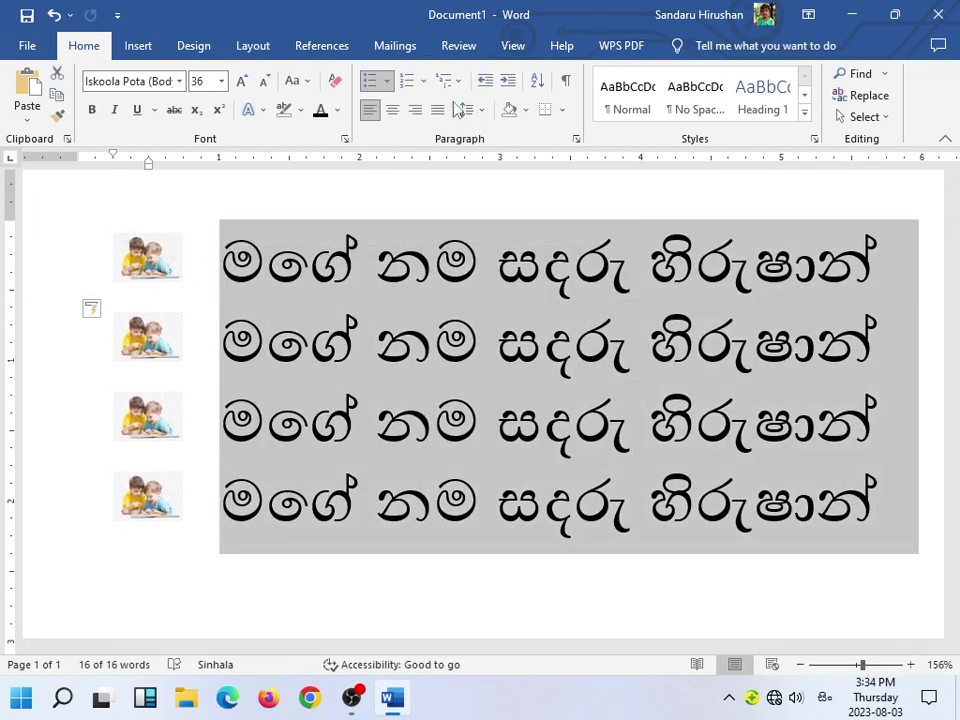
Try four-diamond bullets, then remove all list markers from the lines.
{"action": "left_click", "coordinate": [387, 81]}
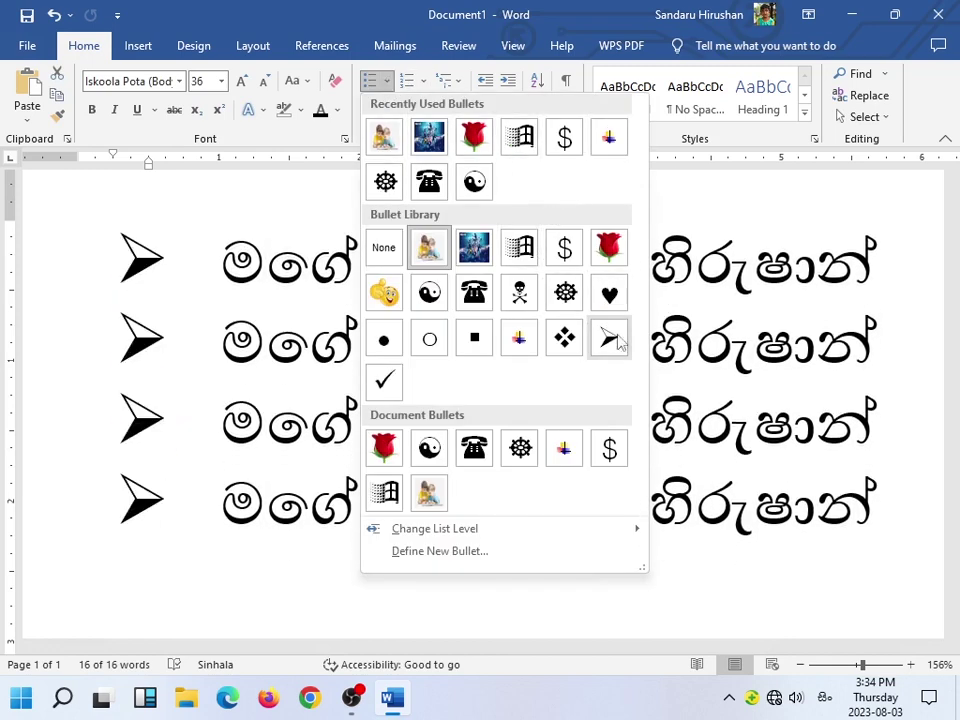
{"action": "left_click", "coordinate": [564, 338]}
{"action": "left_click", "coordinate": [424, 84]}
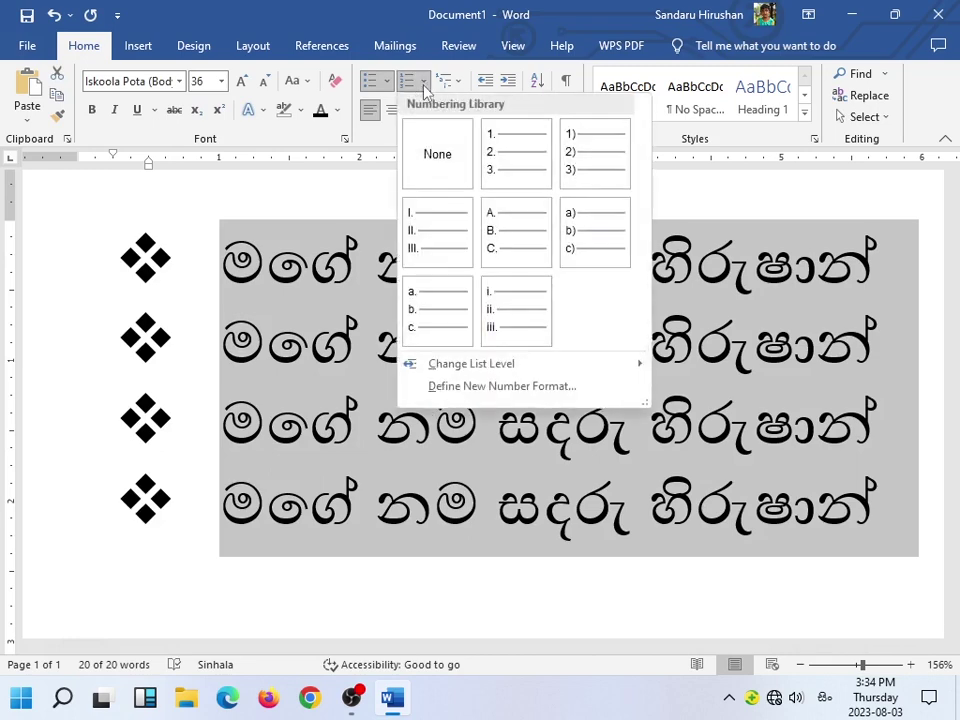
{"action": "left_click", "coordinate": [432, 150]}
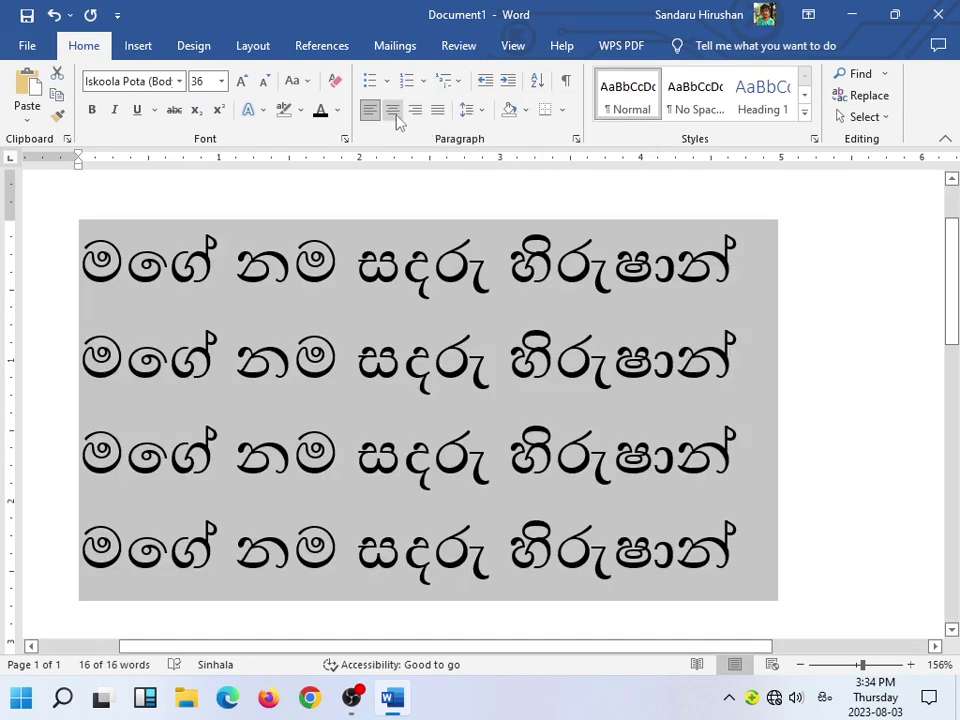
Number the lines 1., then 1), finally settling on Roman numerals I.–IV.
{"action": "left_click", "coordinate": [424, 86]}
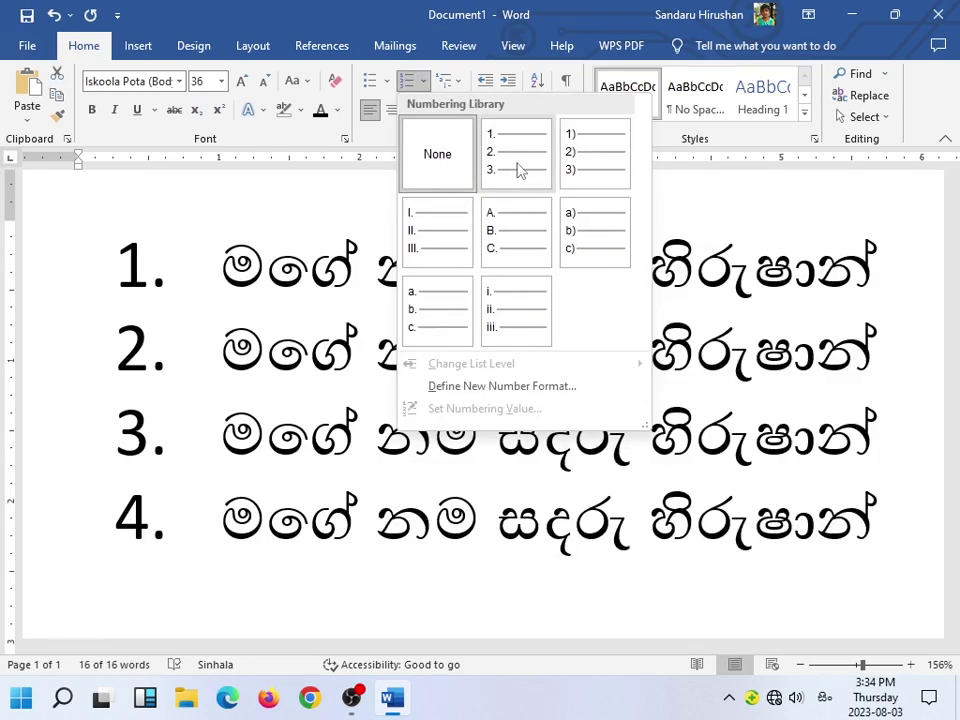
{"action": "left_click", "coordinate": [517, 166]}
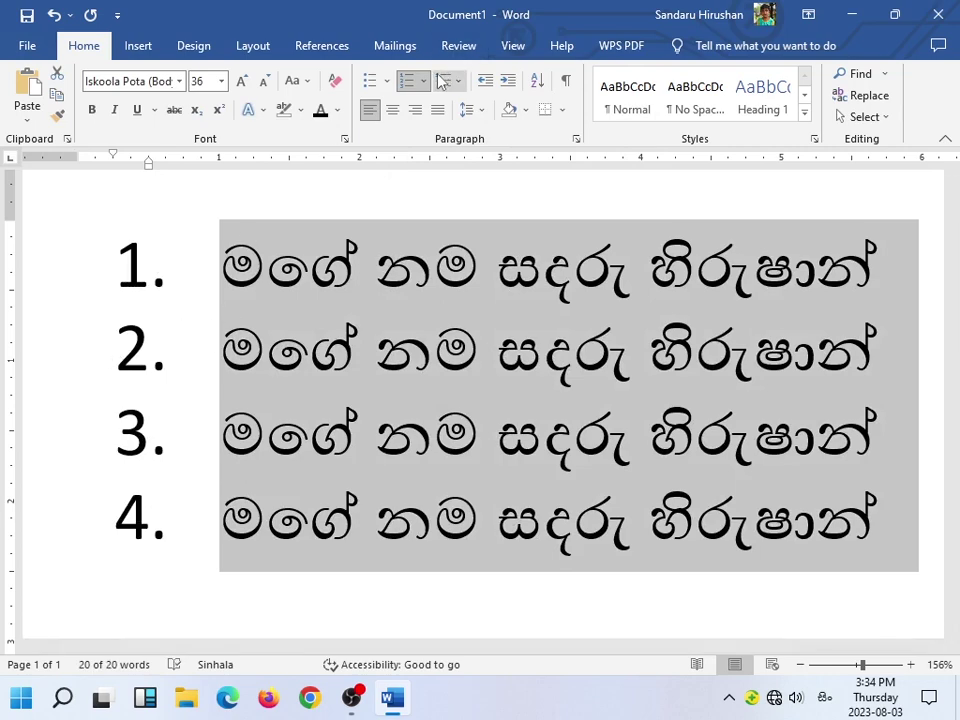
{"action": "left_click", "coordinate": [428, 84]}
{"action": "left_click", "coordinate": [591, 266]}
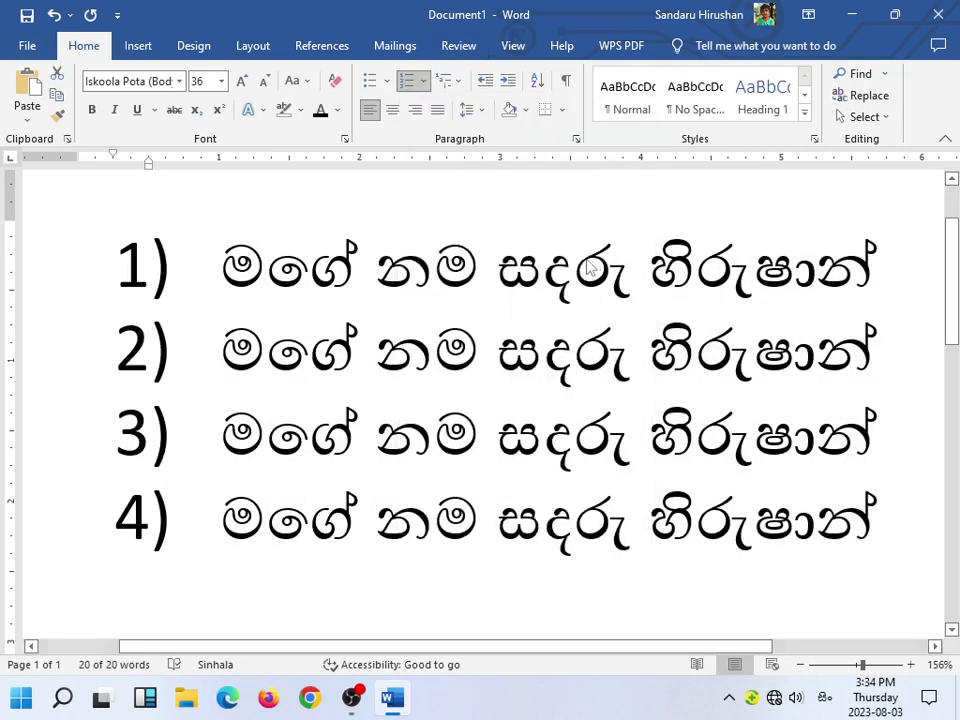
{"action": "left_click", "coordinate": [428, 86]}
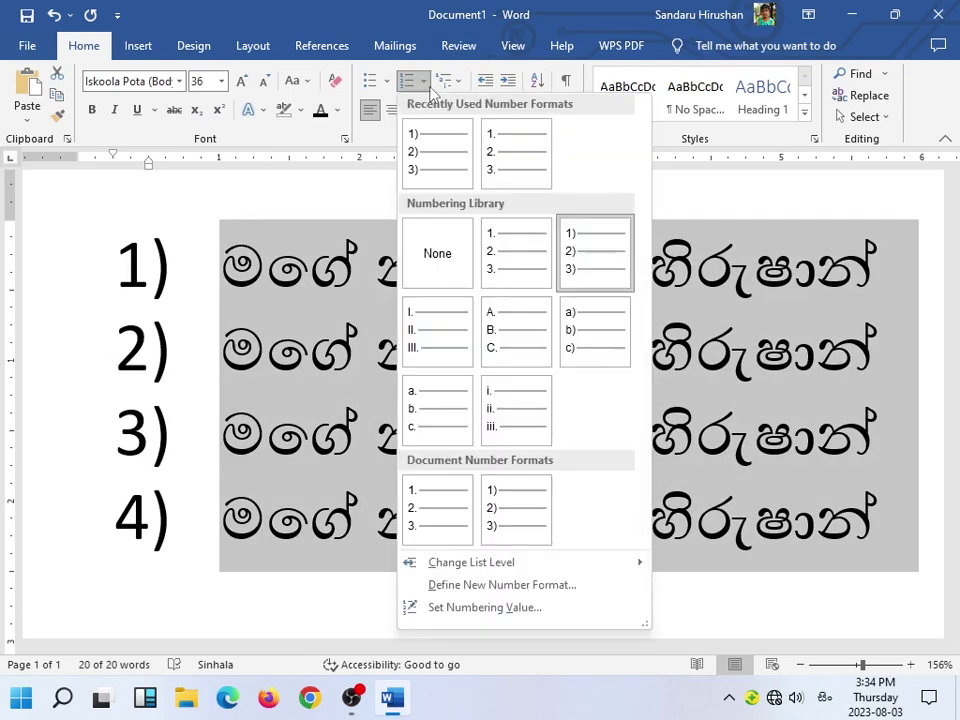
{"action": "left_click", "coordinate": [436, 330]}
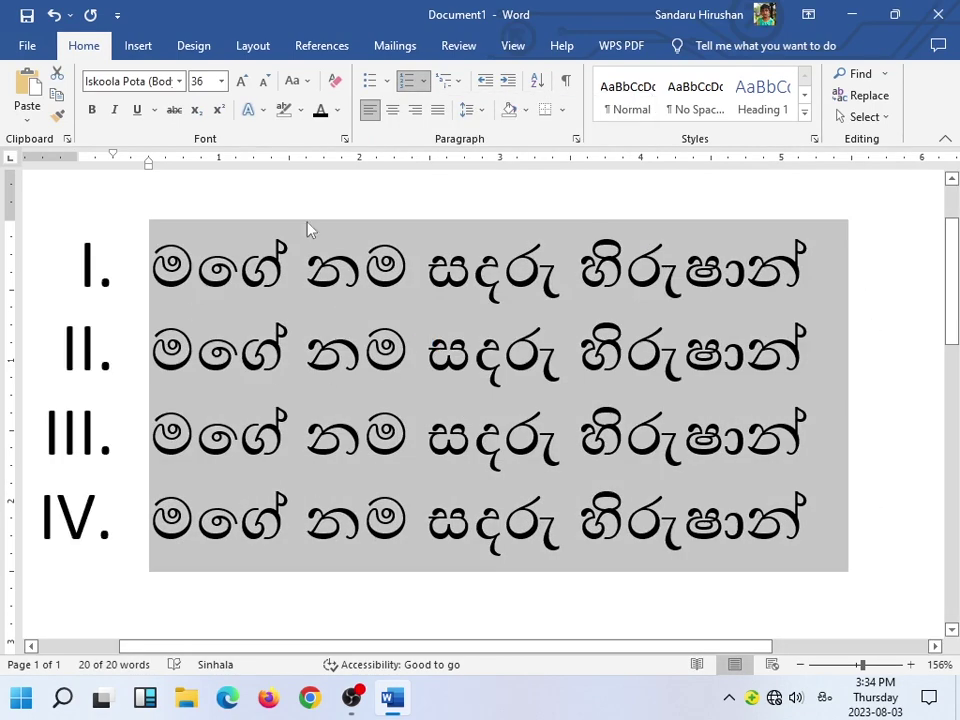
Reselect all four Roman-numbered lines after briefly selecting line IV alone.
{"action": "left_click", "coordinate": [828, 513]}
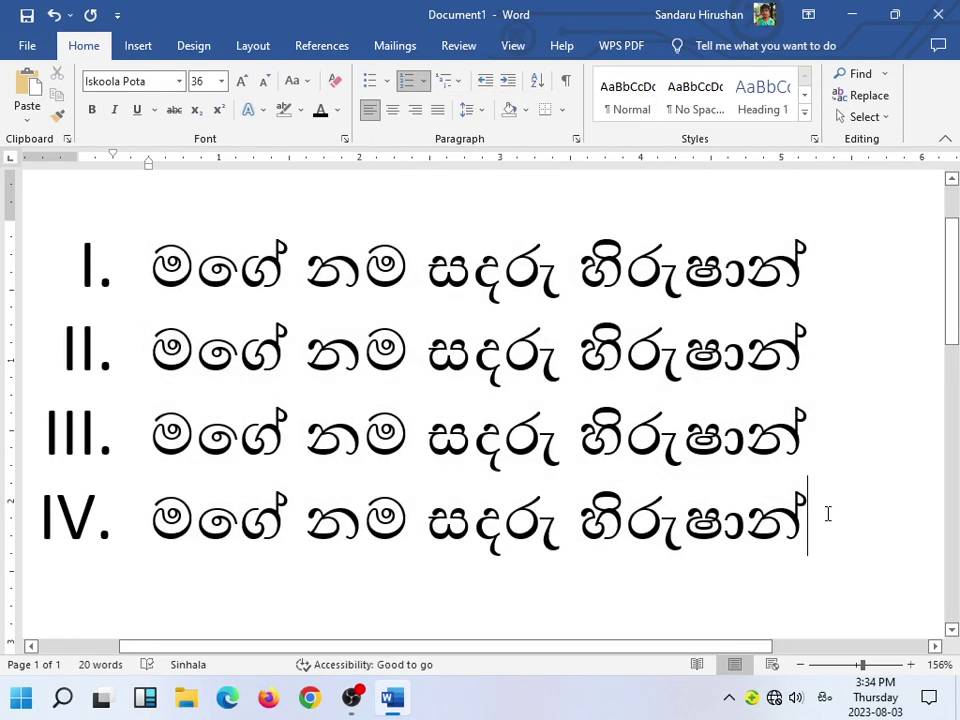
{"action": "mouse_move", "coordinate": [836, 517]}
{"action": "left_mouse_down"}
{"action": "mouse_move", "coordinate": [304, 486]}
{"action": "mouse_move", "coordinate": [150, 517]}
{"action": "left_mouse_up"}
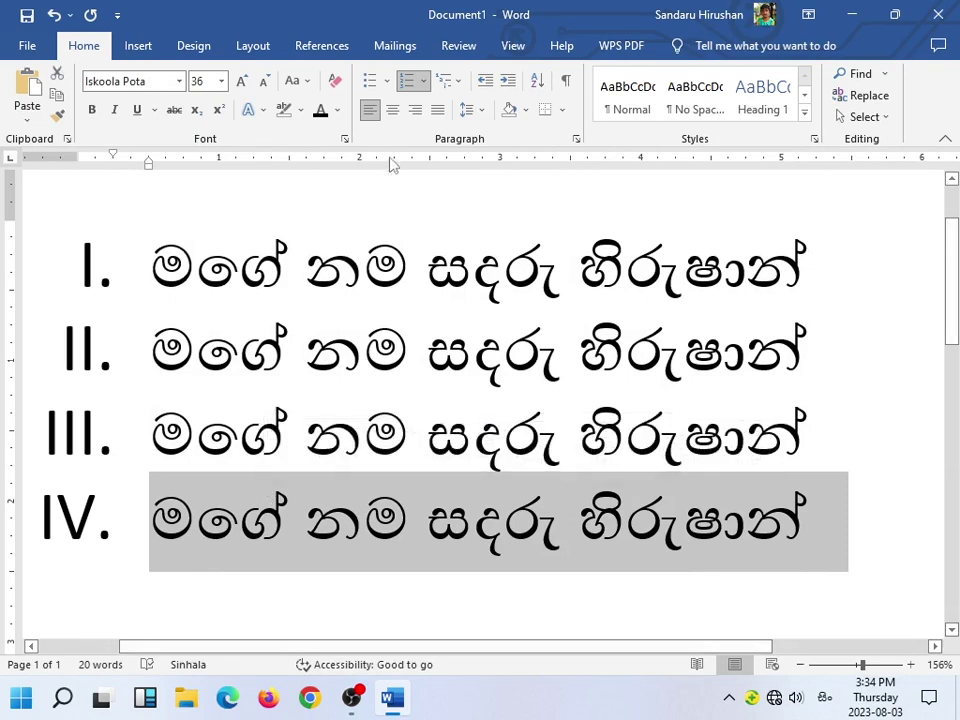
{"action": "left_click", "coordinate": [293, 342]}
{"action": "mouse_move", "coordinate": [150, 250]}
{"action": "left_mouse_down"}
{"action": "mouse_move", "coordinate": [388, 456]}
{"action": "mouse_move", "coordinate": [845, 540]}
{"action": "left_mouse_up"}
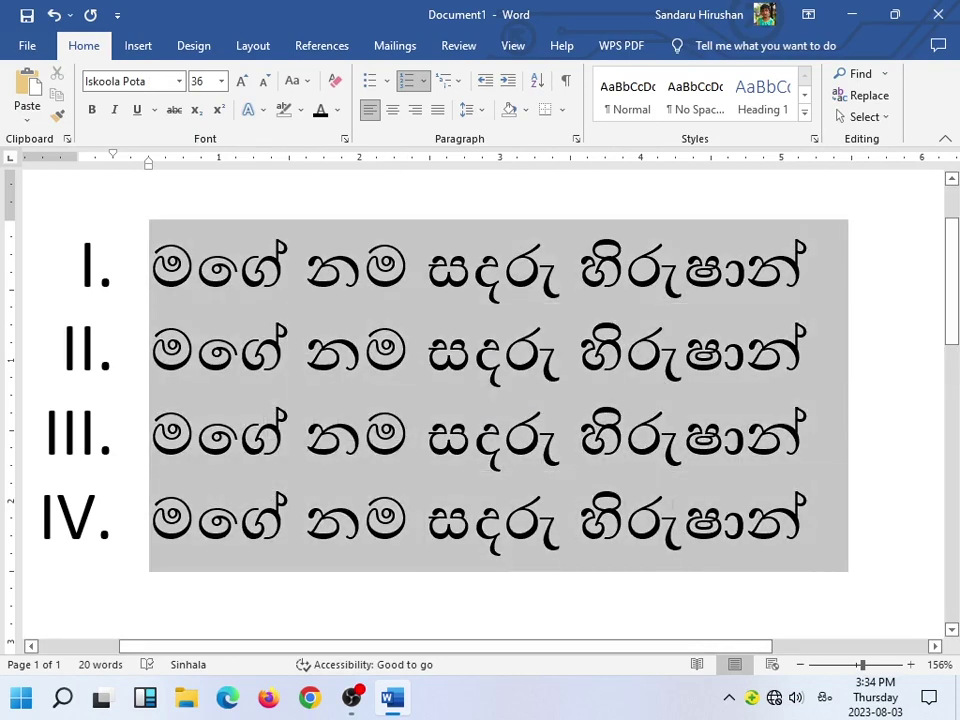
{"action": "left_click", "coordinate": [423, 80]}
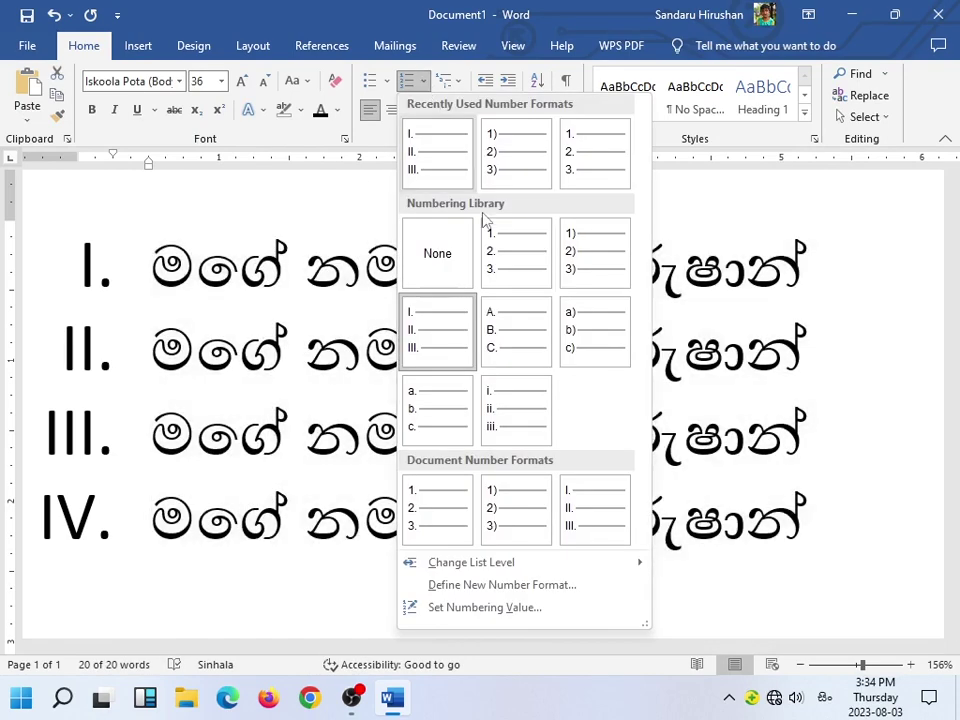
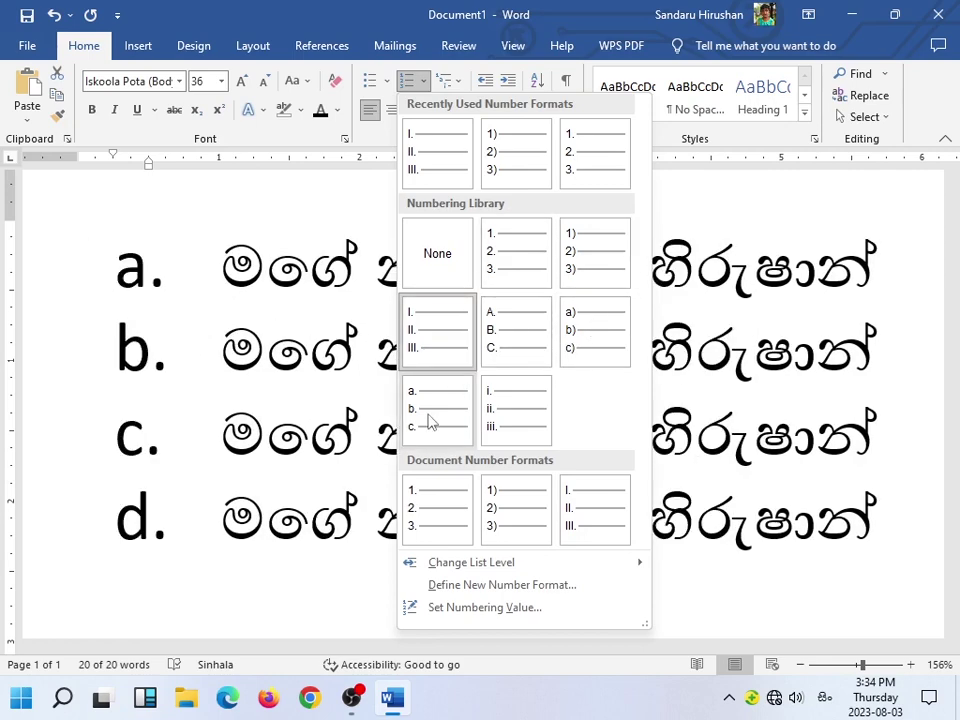
Apply lowercase Roman numbering i. to iv. to the four Sinhala lines and start a new line after iv.
{"action": "left_click", "coordinate": [507, 425]}
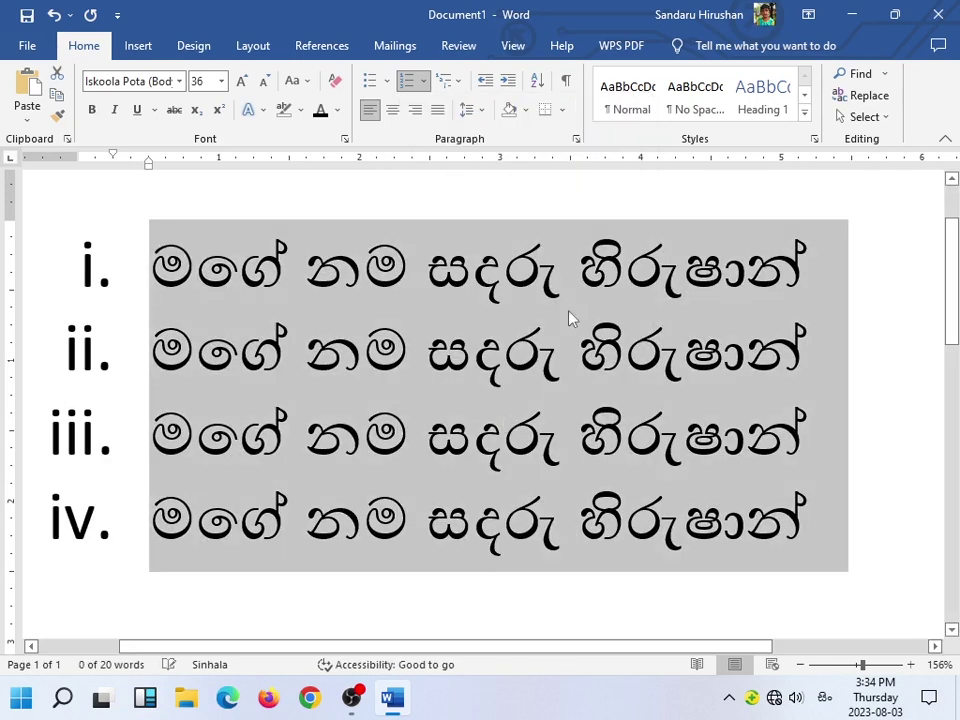
{"action": "left_click", "coordinate": [795, 450]}
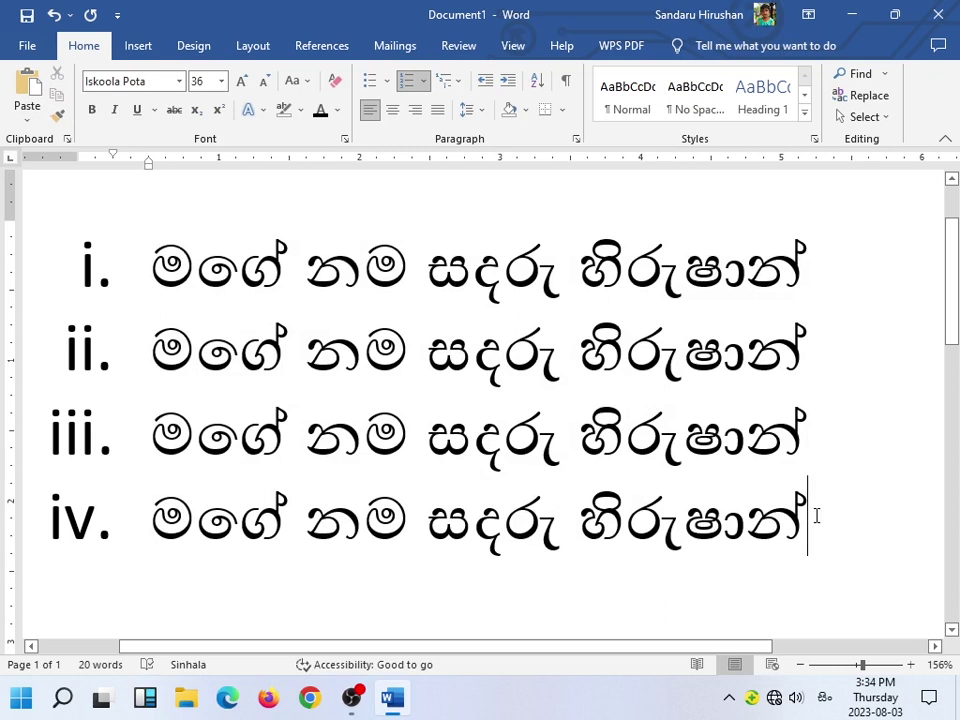
{"action": "key", "text": "Return"}
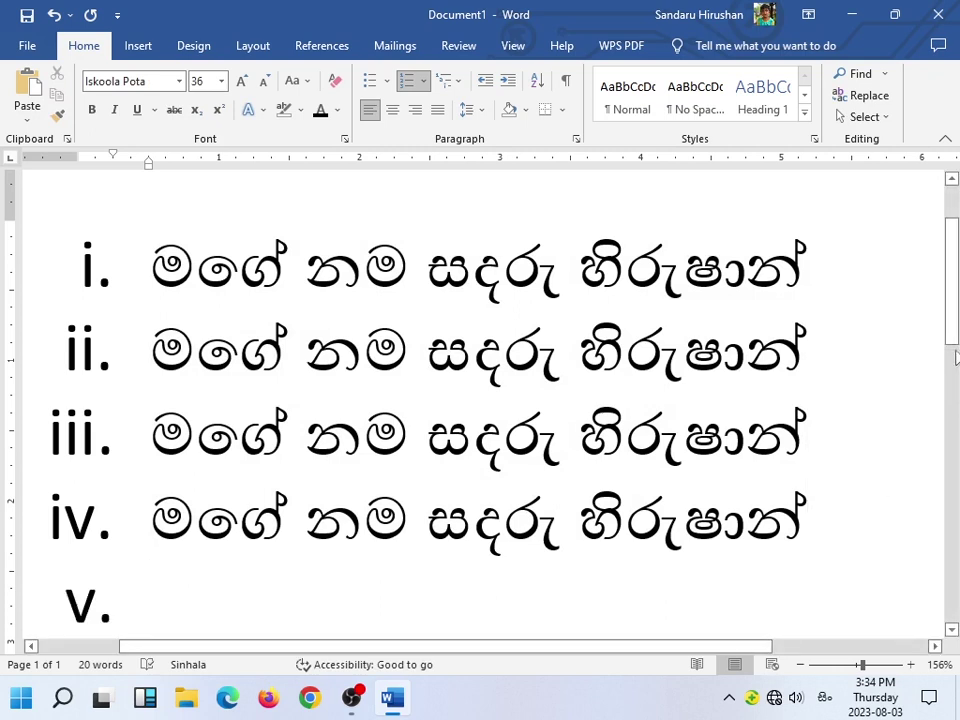
{"action": "scroll", "coordinate": [952, 390], "scroll_direction": "down", "scroll_amount": 1}
{"action": "scroll", "coordinate": [952, 390], "scroll_direction": "down", "scroll_amount": 1}
Add test list items v to vii, each holding a short Sinhala word.
{"action": "key", "text": "BackSpace"}
{"action": "key", "text": "BackSpace"}
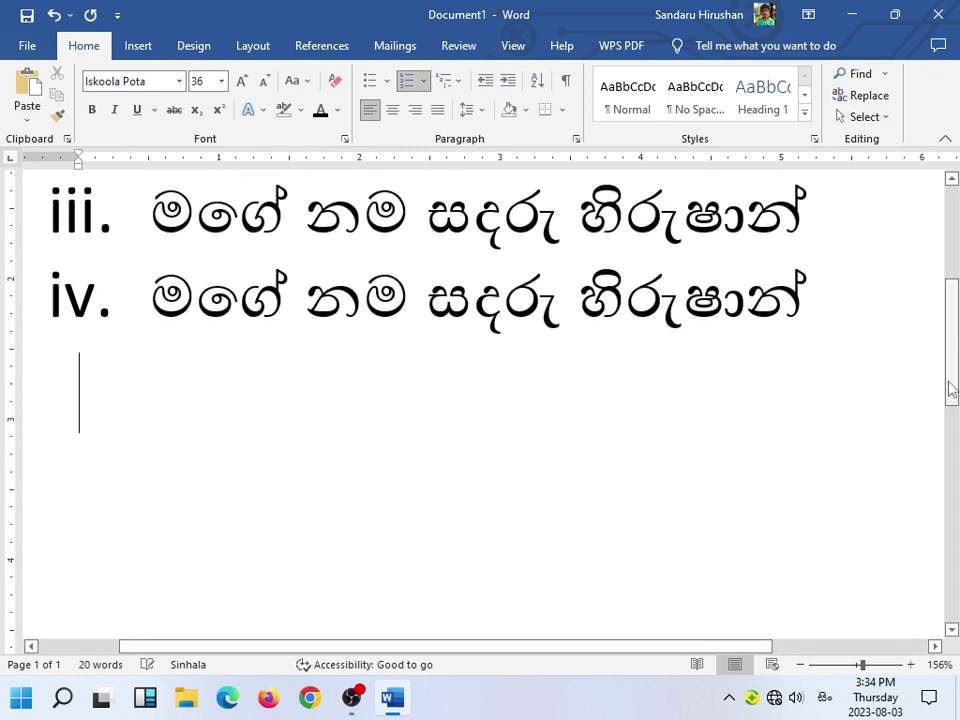
{"action": "key", "text": "Return"}
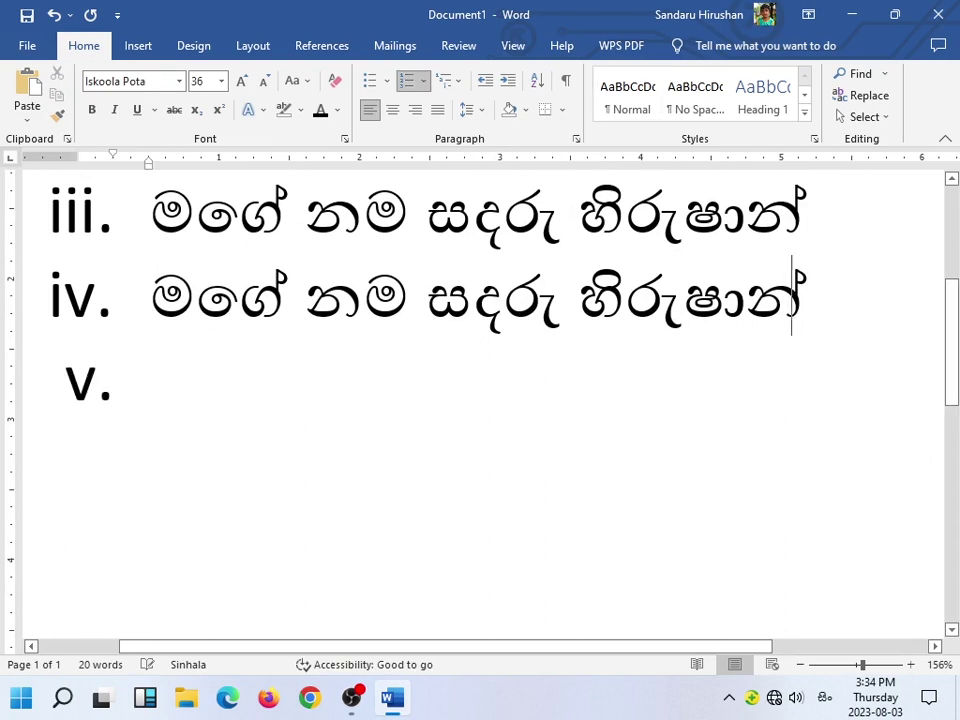
{"action": "type", "text": "සදර"}
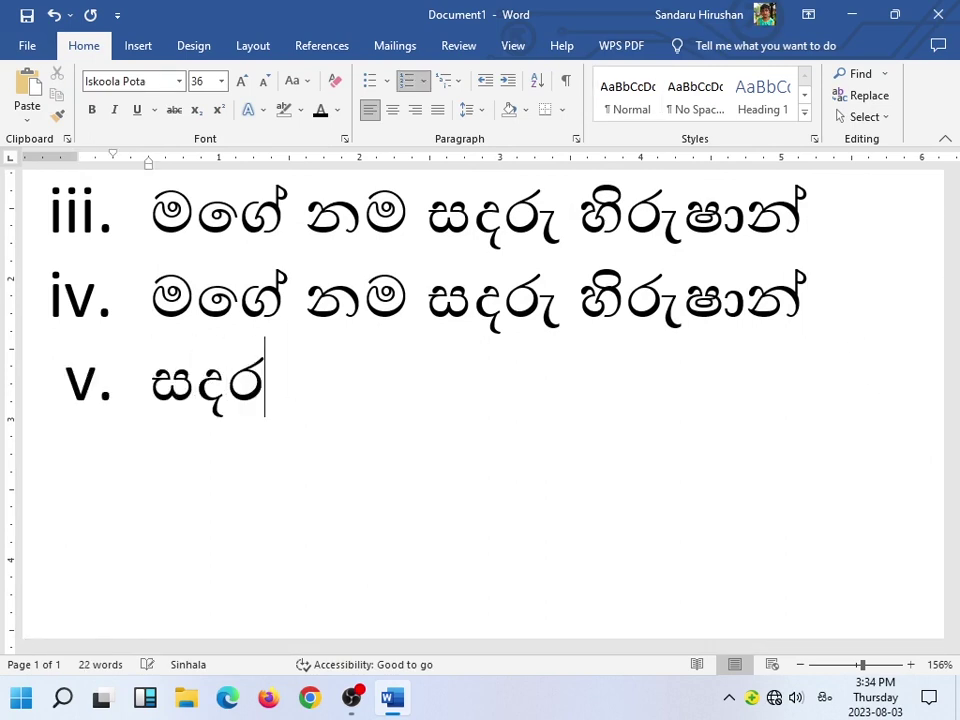
{"action": "type", "text": "ැ"}
{"action": "type", "text": "ු"}
{"action": "key", "text": "Return"}
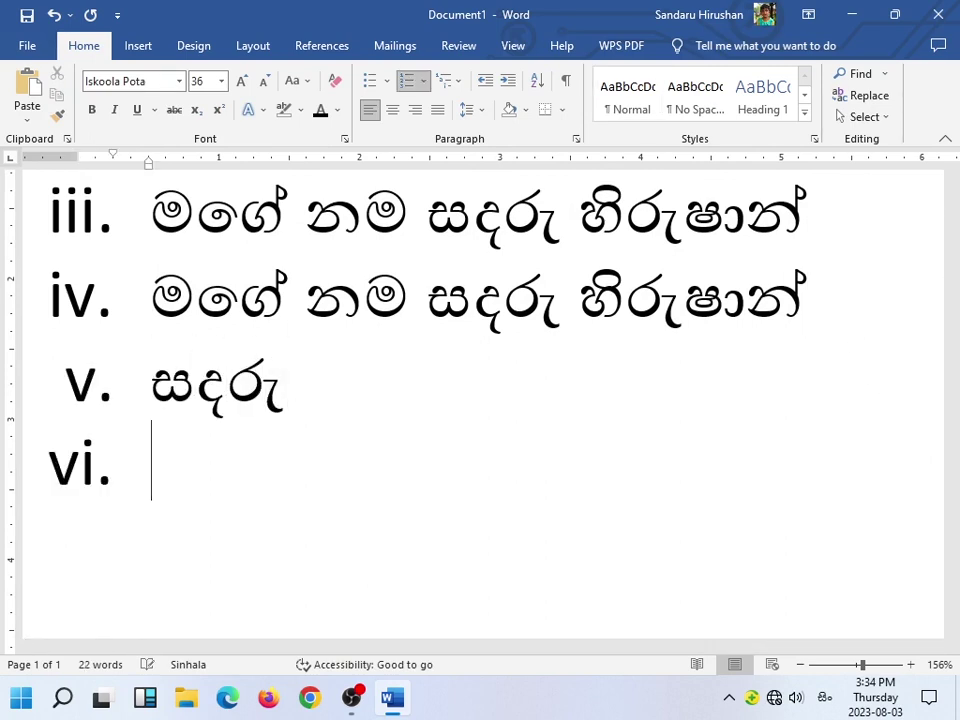
{"action": "type", "text": "සද"}
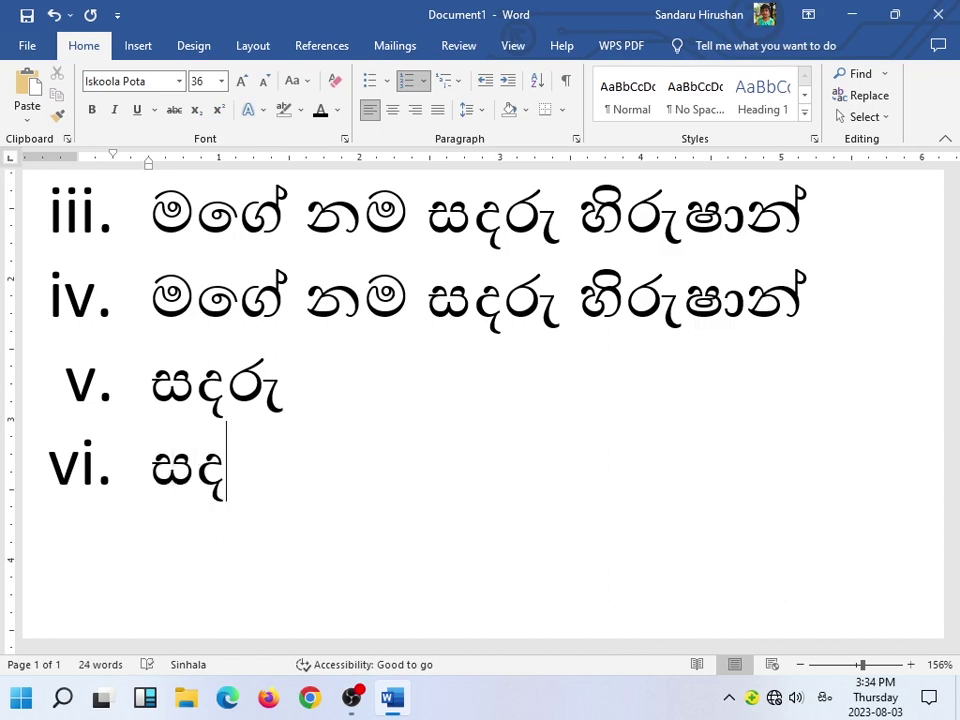
{"action": "type", "text": "රු"}
{"action": "key", "text": "Return"}
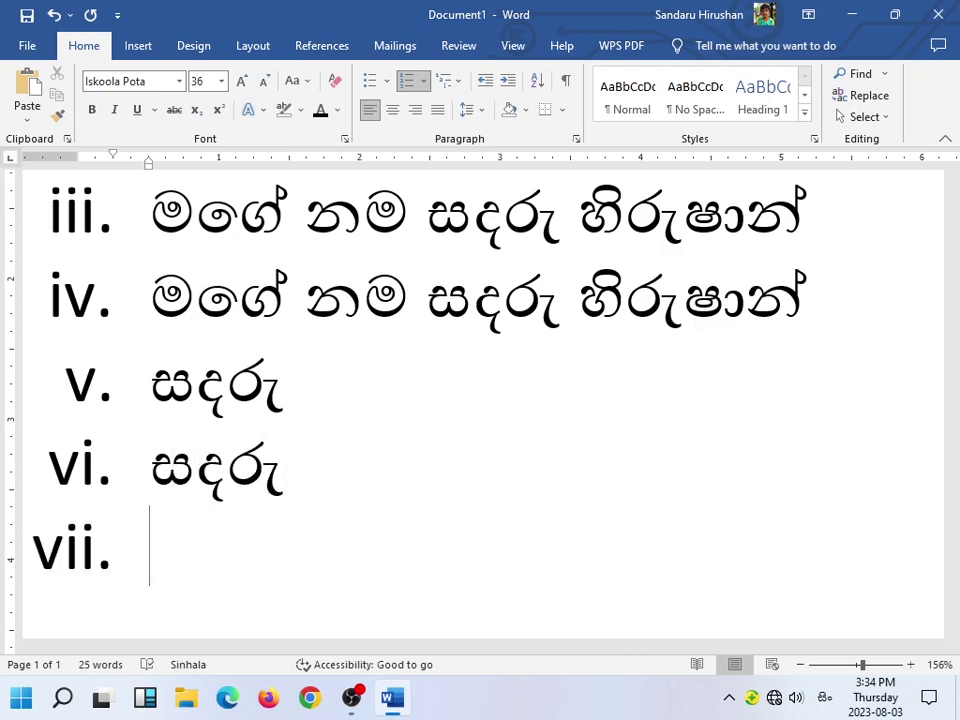
{"action": "type", "text": "සද"}
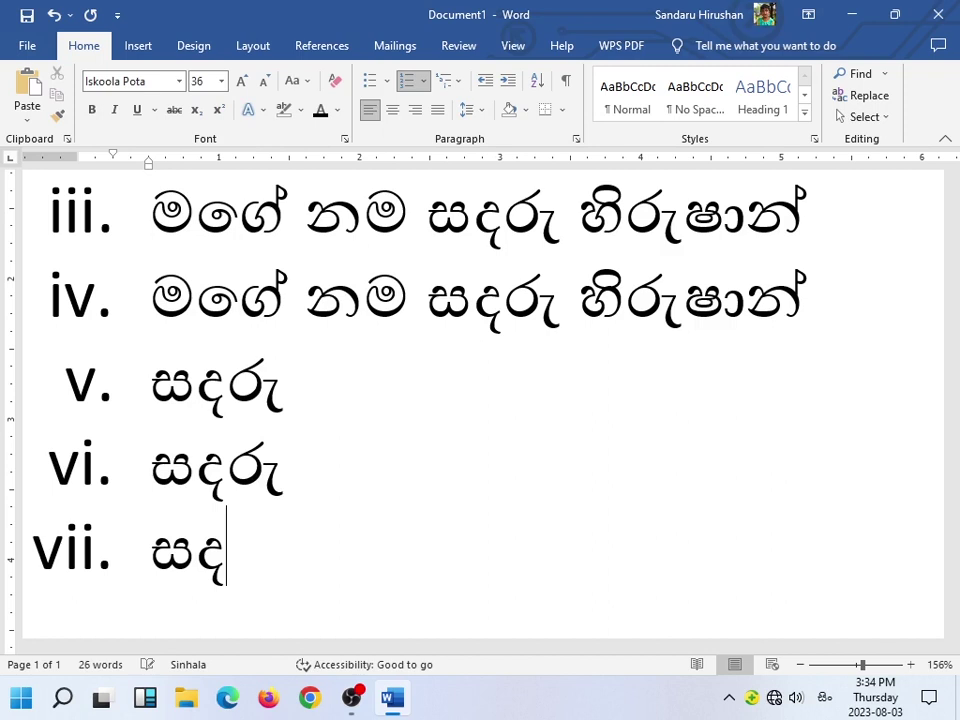
{"action": "type", "text": "රු"}
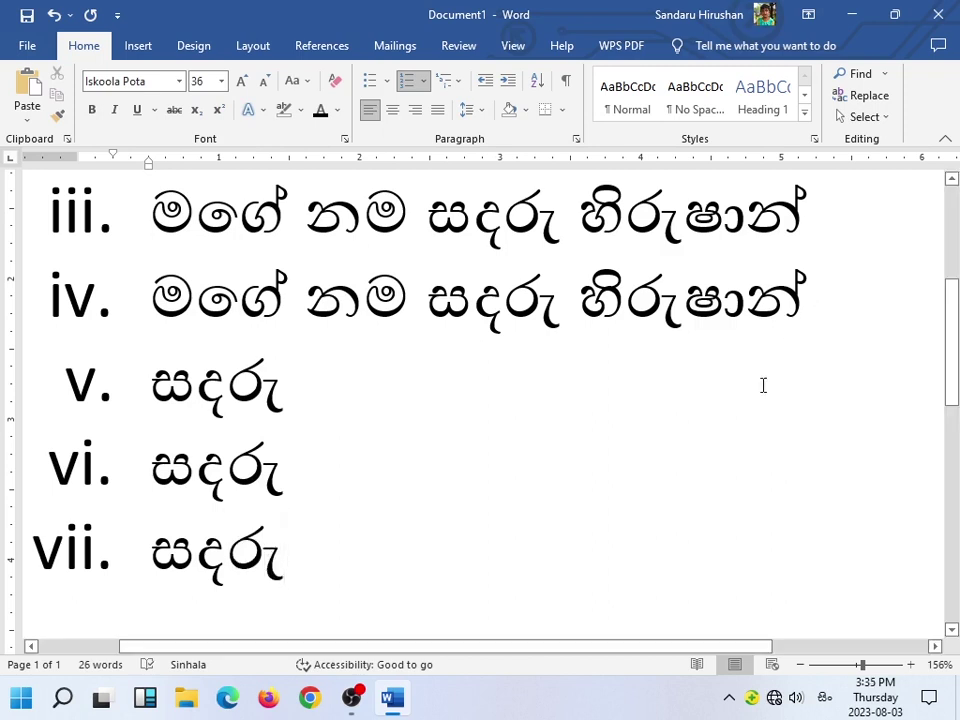
{"action": "key", "text": "Return"}
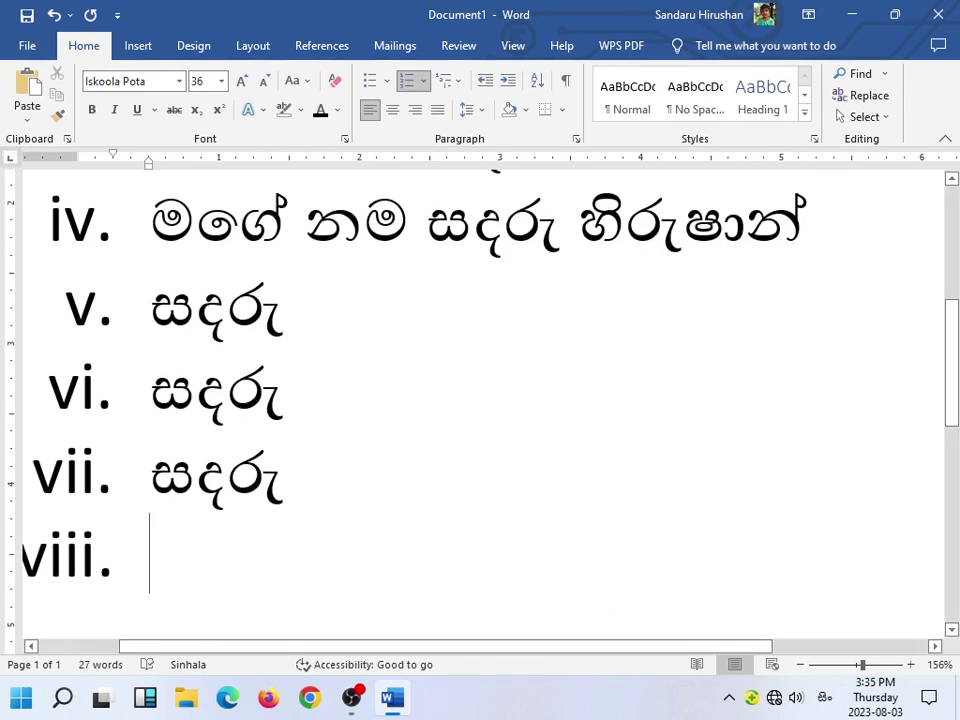
Delete the test items v to vii, leaving items i. to iv., and reselect all four.
{"action": "left_click_drag", "start_coordinate": [161, 574], "coordinate": [44, 410]}
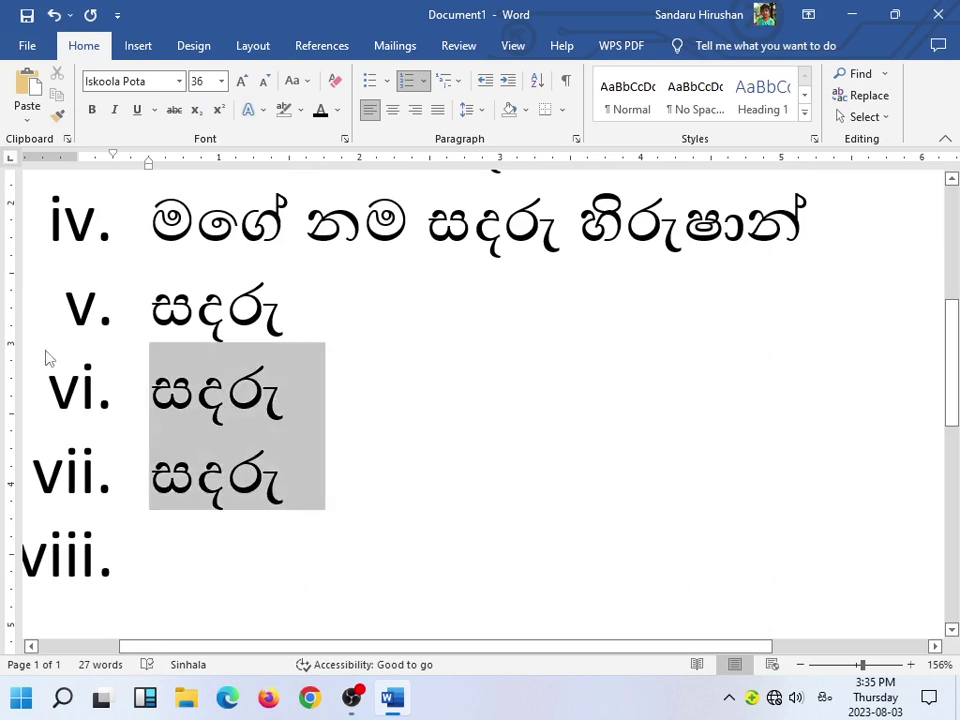
{"action": "left_click_drag", "start_coordinate": [690, 647], "coordinate": [630, 647]}
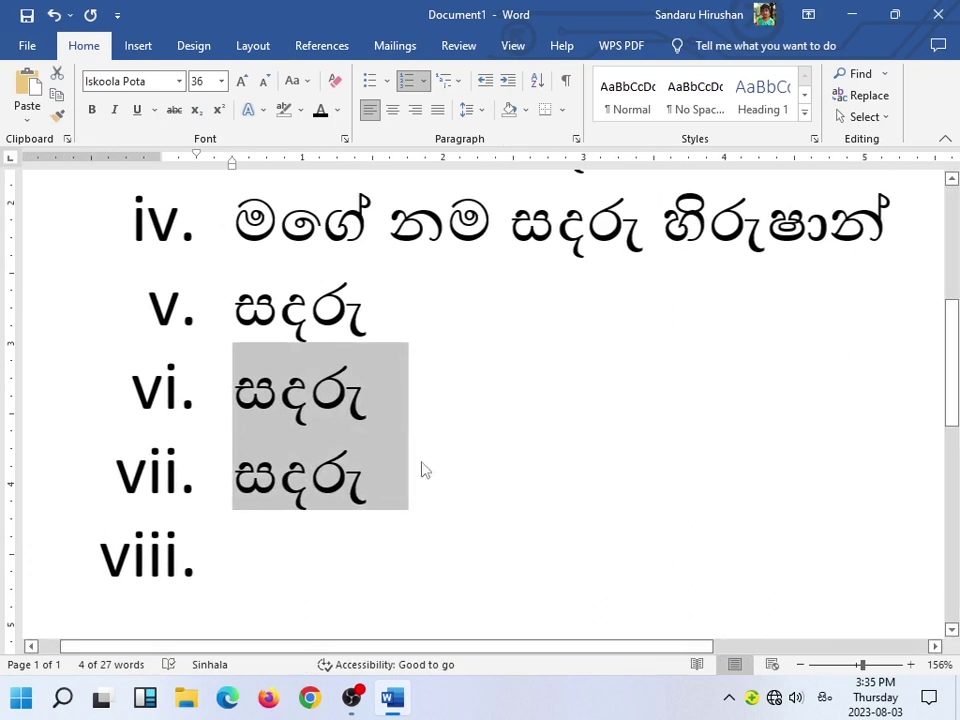
{"action": "left_click", "coordinate": [200, 466]}
{"action": "left_click_drag", "start_coordinate": [214, 560], "coordinate": [101, 321]}
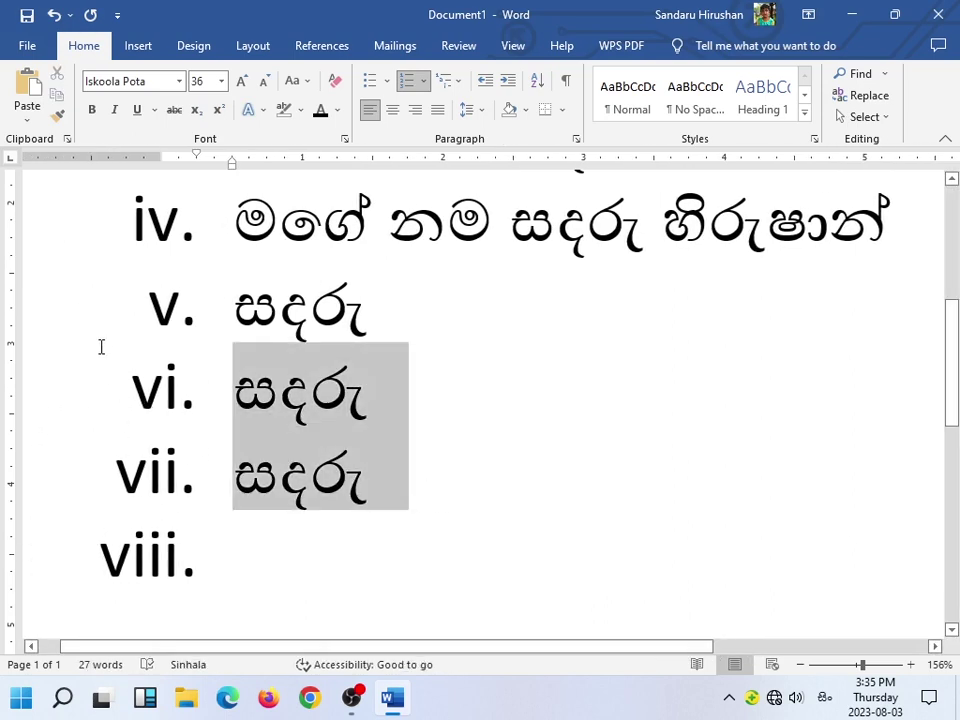
{"action": "key", "text": "Delete"}
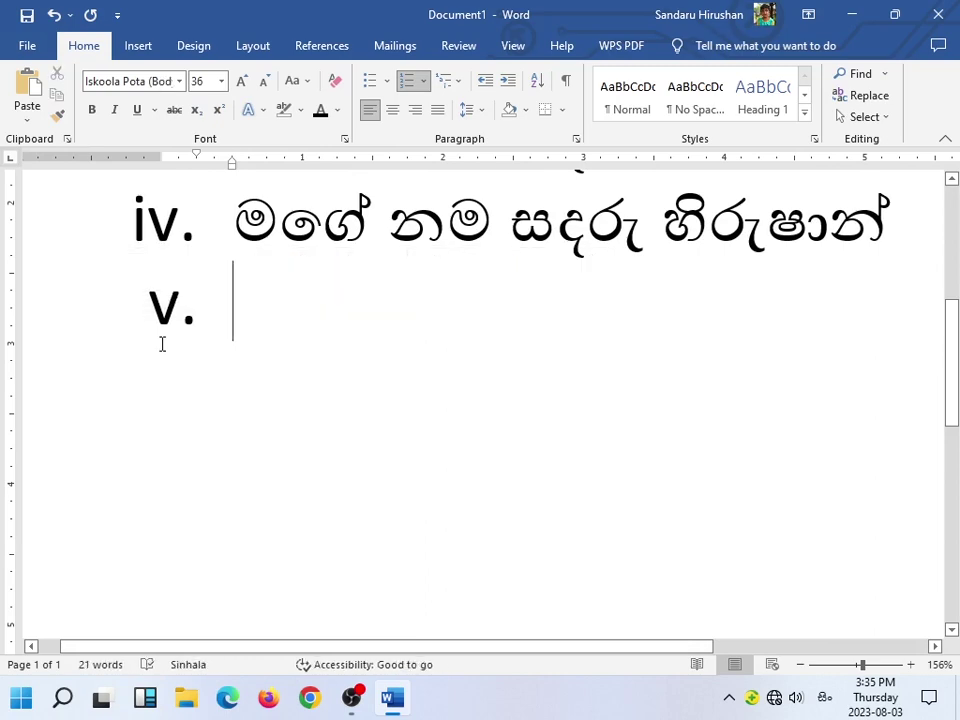
{"action": "key", "text": "BackSpace"}
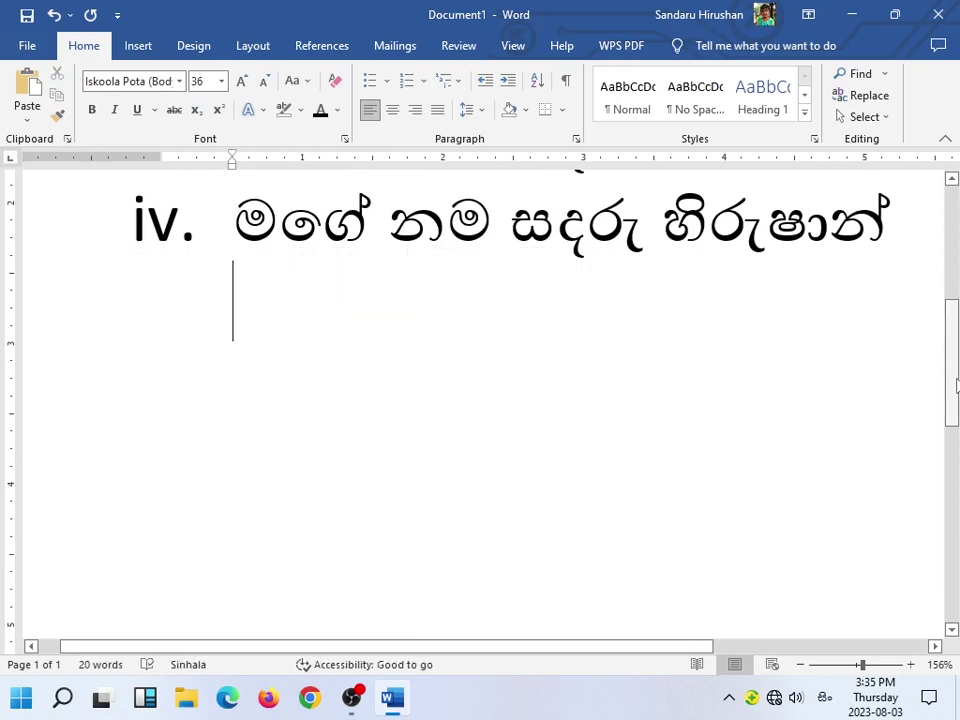
{"action": "scroll", "coordinate": [948, 300], "scroll_direction": "up", "scroll_amount": 5}
{"action": "scroll", "coordinate": [948, 300], "scroll_direction": "up", "scroll_amount": 1}
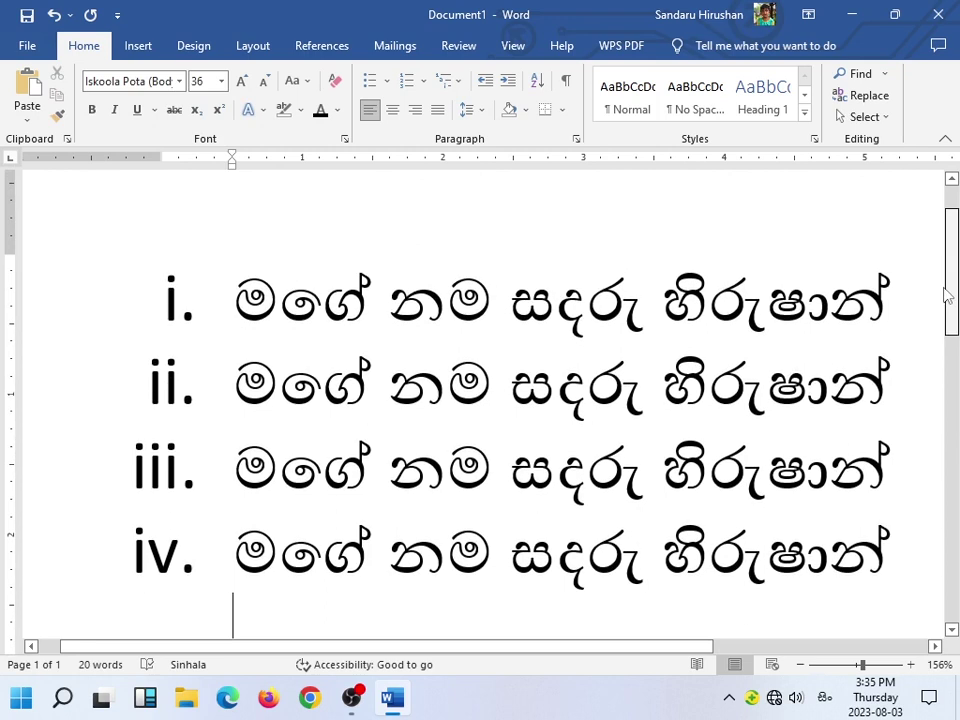
{"action": "mouse_move", "coordinate": [902, 570]}
{"action": "left_mouse_down"}
{"action": "mouse_move", "coordinate": [381, 356]}
{"action": "mouse_move", "coordinate": [229, 306]}
{"action": "left_mouse_up"}
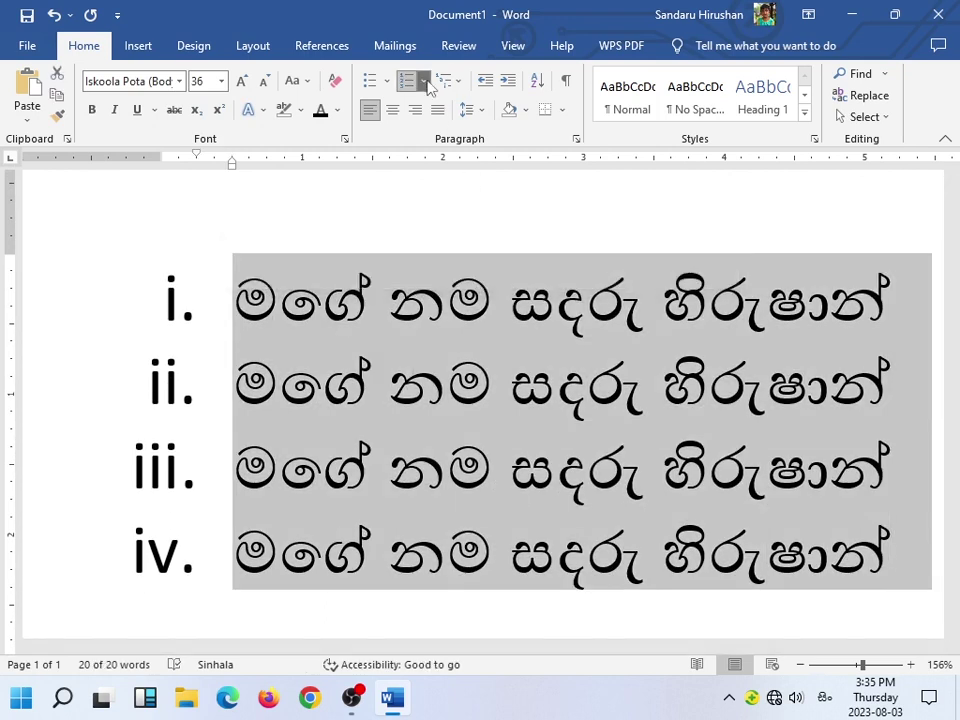
Switch the list to 1., 2., 3., 4. numbering from the Multilevel List gallery.
{"action": "left_click", "coordinate": [461, 87]}
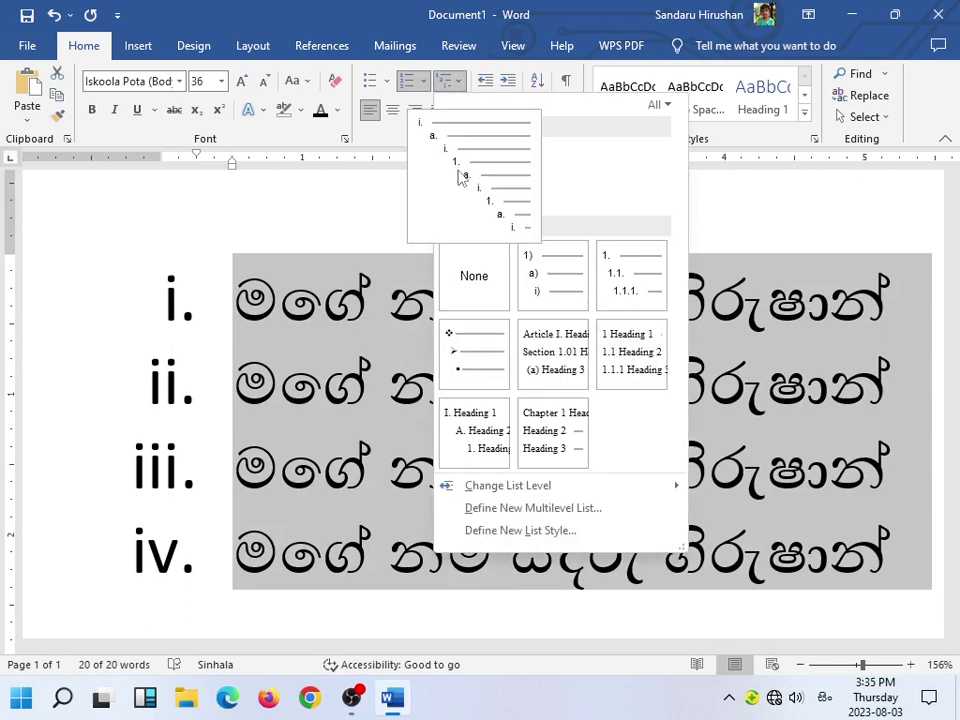
{"action": "mouse_move", "coordinate": [528, 286]}
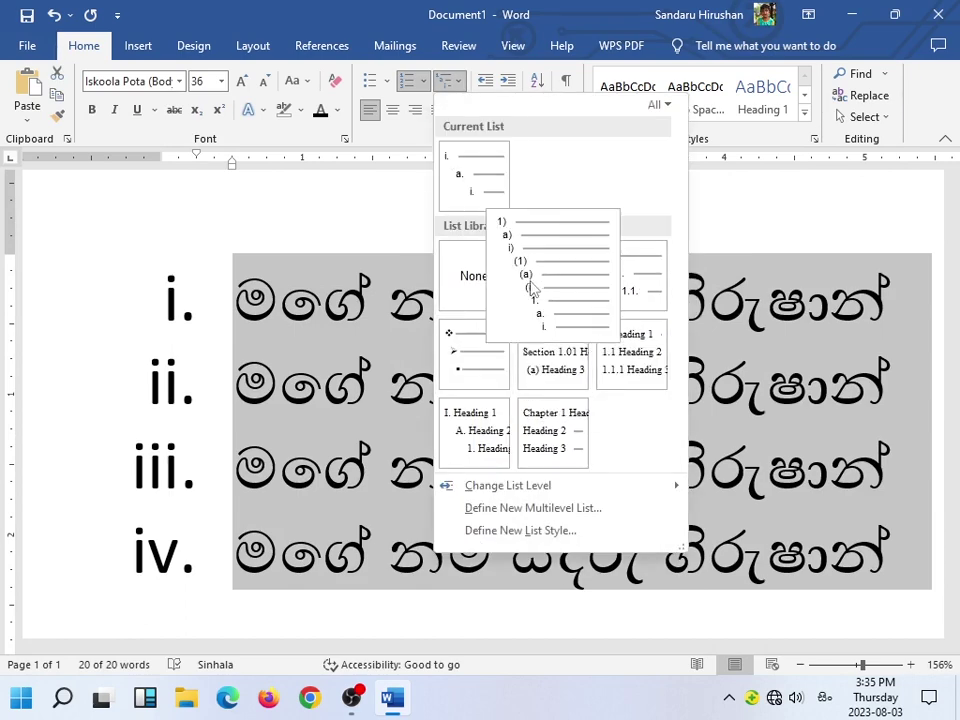
{"action": "left_click", "coordinate": [634, 290]}
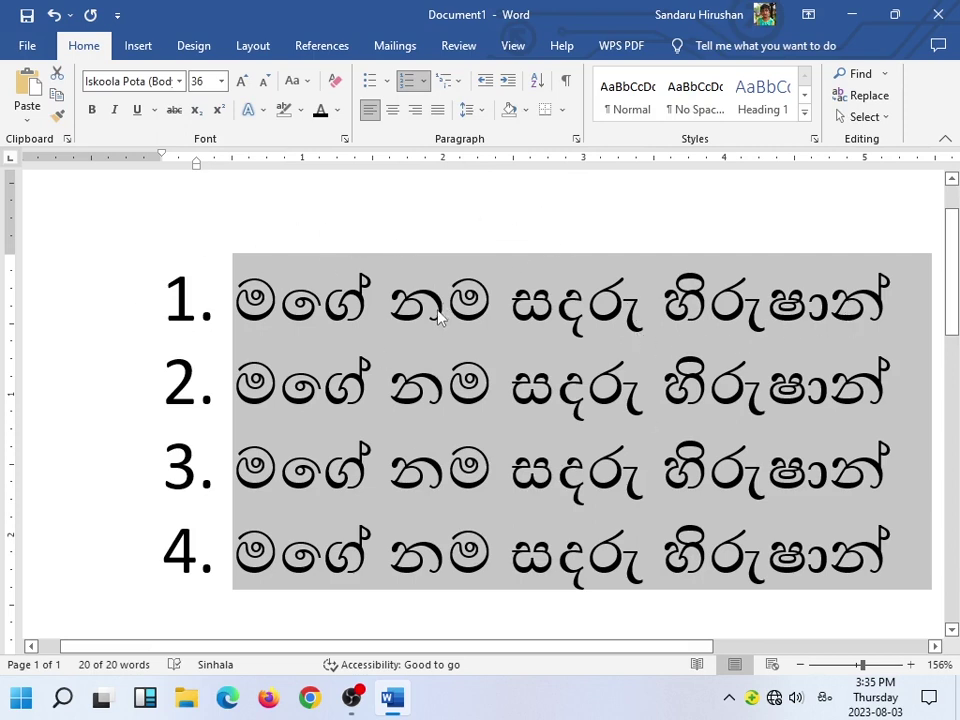
{"action": "left_click", "coordinate": [840, 521]}
{"action": "mouse_move", "coordinate": [856, 533]}
{"action": "left_mouse_down"}
{"action": "mouse_move", "coordinate": [381, 302]}
{"action": "mouse_move", "coordinate": [195, 257]}
{"action": "left_mouse_up"}
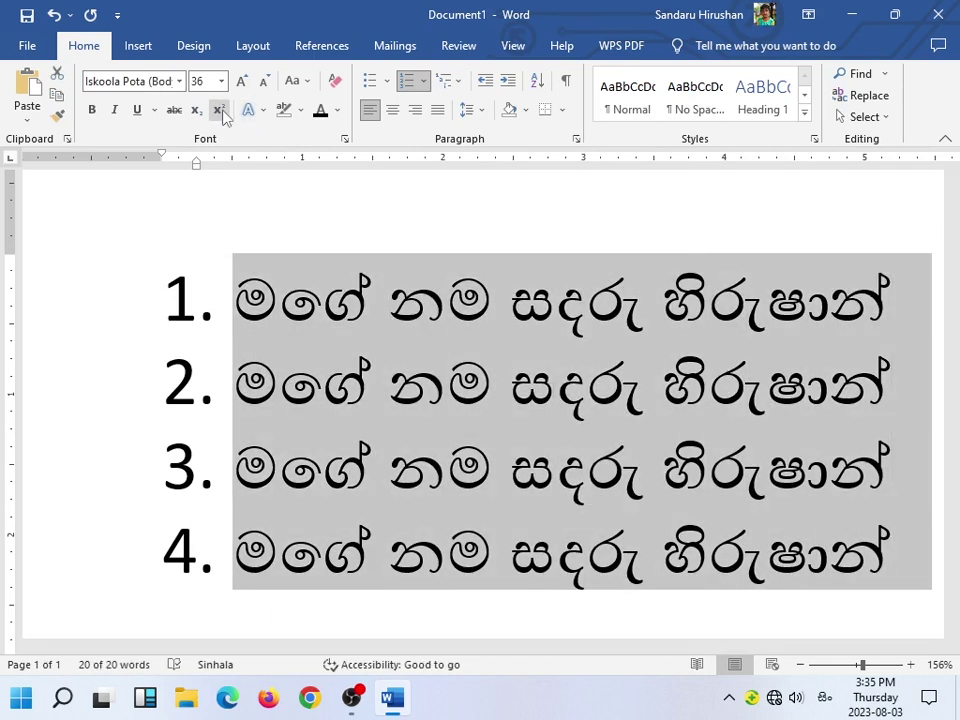
Shrink the list text from 36 to 24 pt and try indent positions, moving it back left.
{"action": "left_click", "coordinate": [260, 88]}
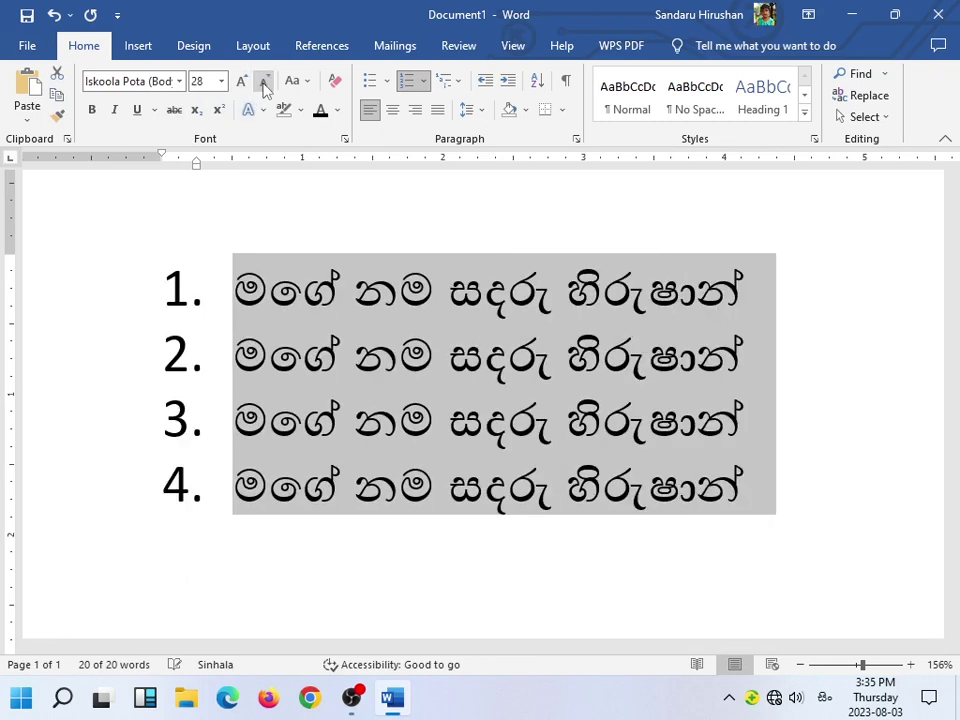
{"action": "left_click", "coordinate": [260, 88]}
{"action": "left_click", "coordinate": [260, 88]}
{"action": "left_click", "coordinate": [508, 82]}
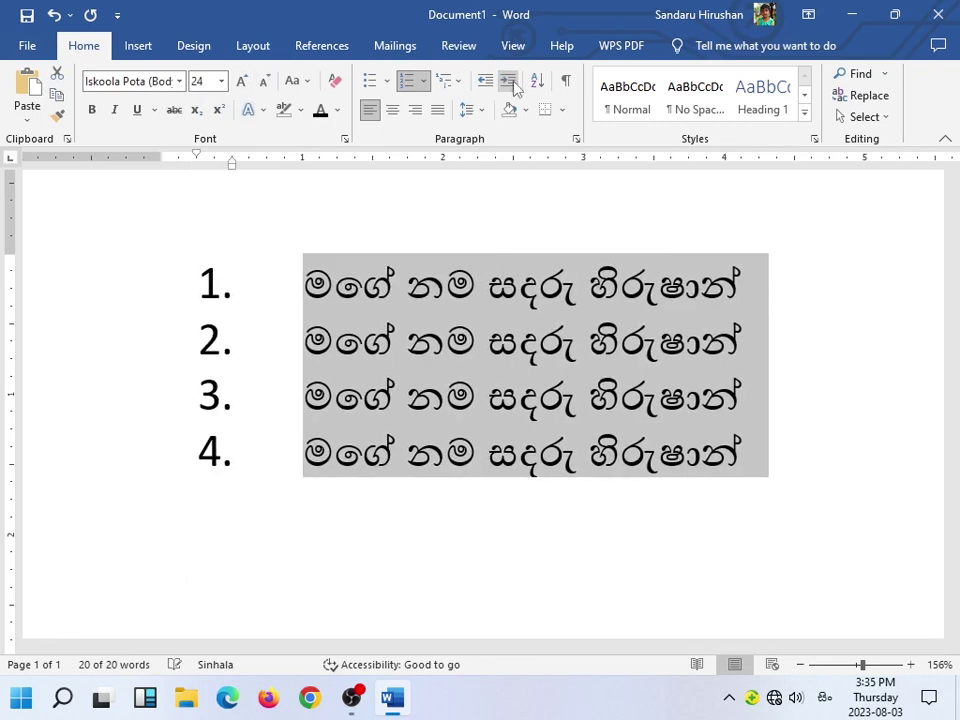
{"action": "left_click", "coordinate": [508, 82]}
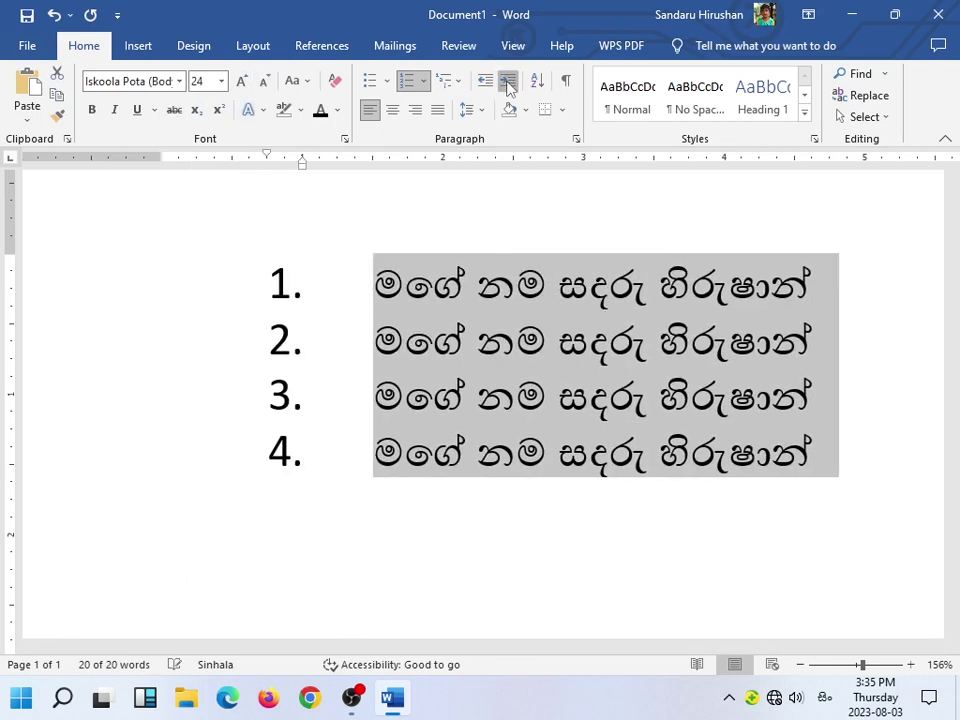
{"action": "left_click", "coordinate": [506, 82]}
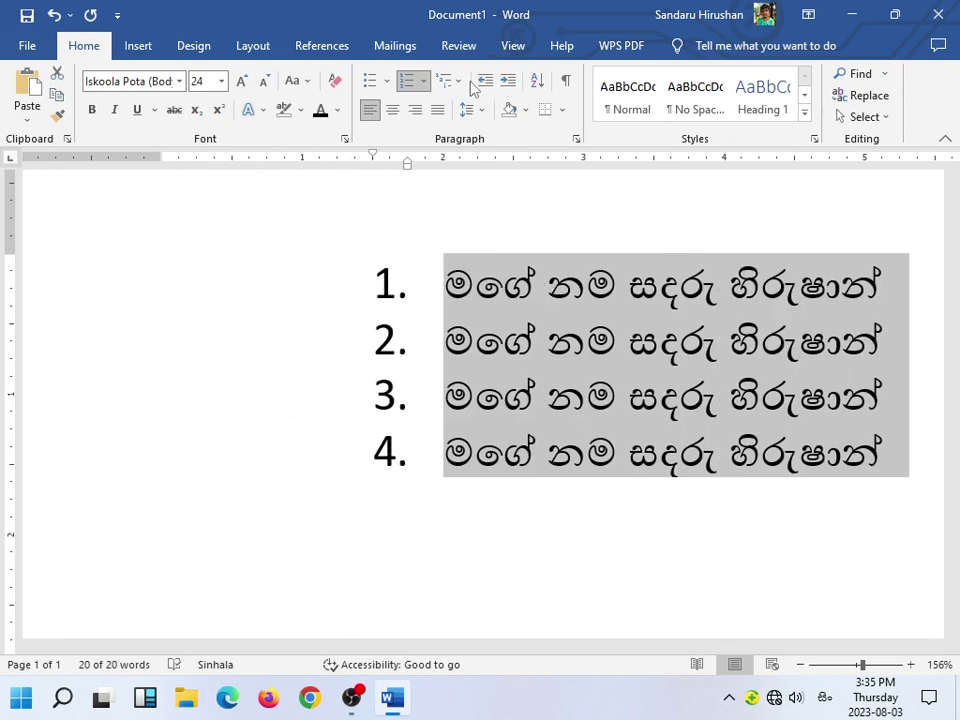
{"action": "left_click", "coordinate": [484, 82]}
{"action": "left_click", "coordinate": [484, 82]}
{"action": "left_click", "coordinate": [484, 82]}
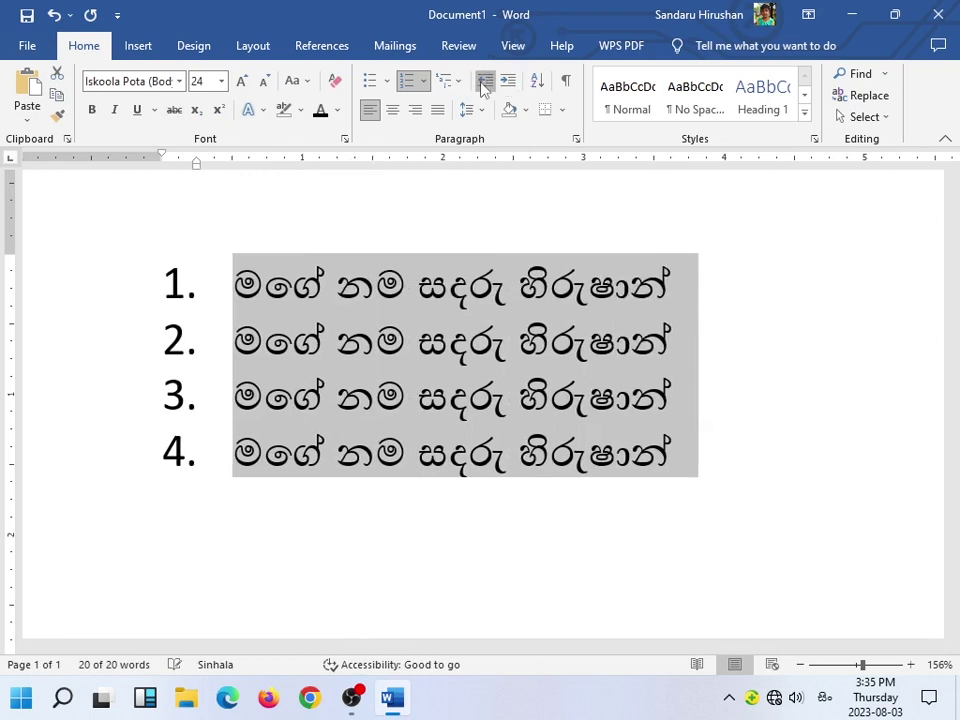
{"action": "left_click", "coordinate": [300, 271]}
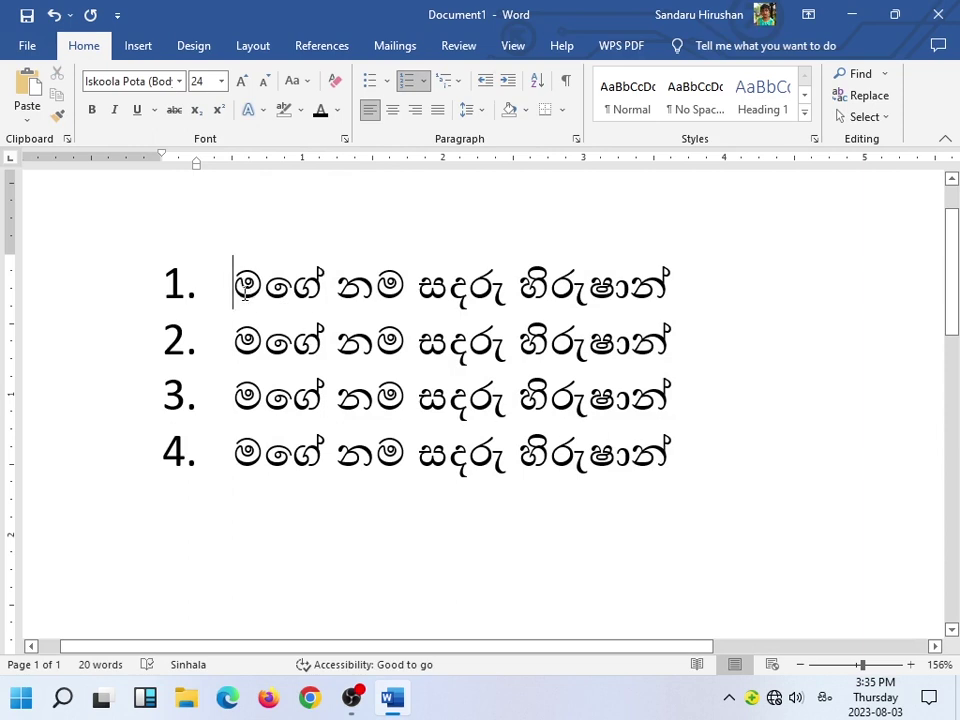
Remove the numbers from all four Sinhala lines.
{"action": "key", "text": "BackSpace"}
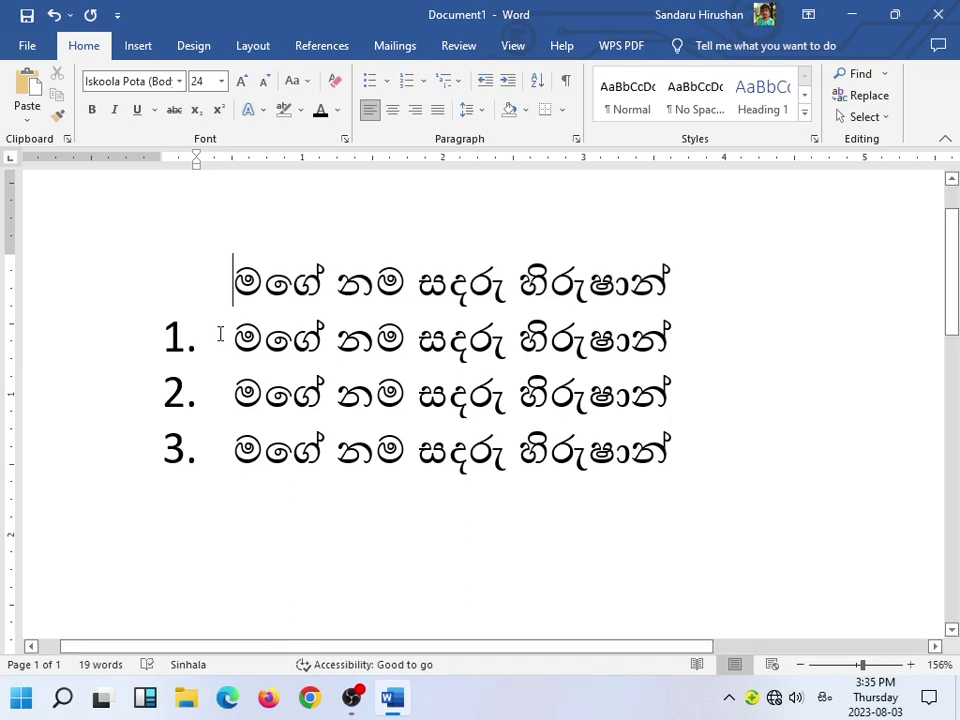
{"action": "left_click", "coordinate": [224, 338]}
{"action": "key", "text": "BackSpace"}
{"action": "left_click", "coordinate": [252, 392]}
{"action": "key", "text": "BackSpace"}
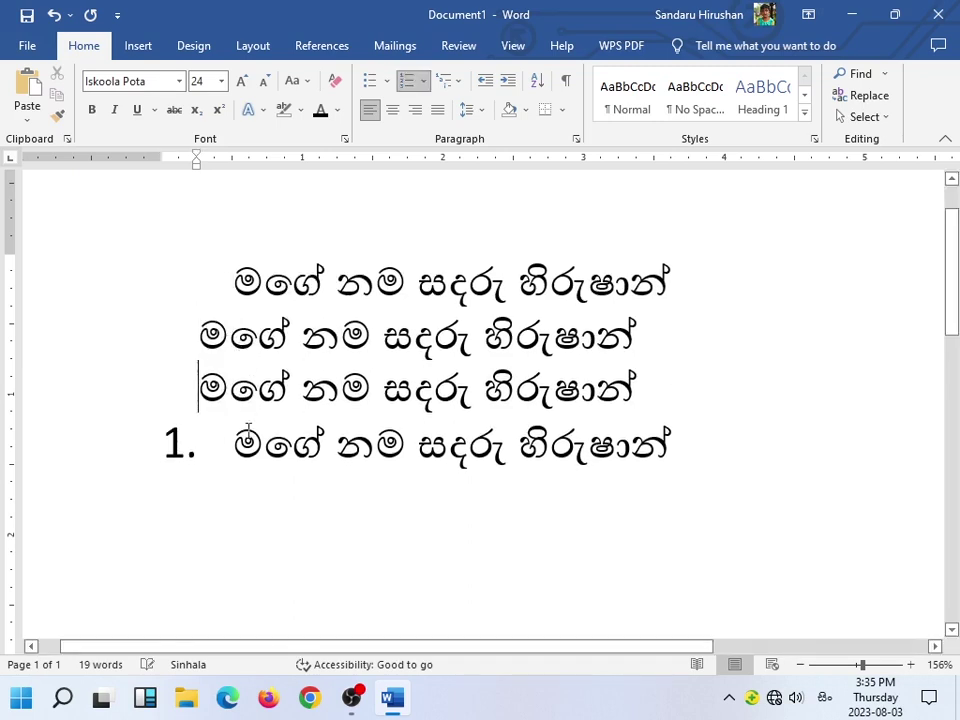
{"action": "left_click", "coordinate": [248, 432]}
{"action": "key", "text": "BackSpace"}
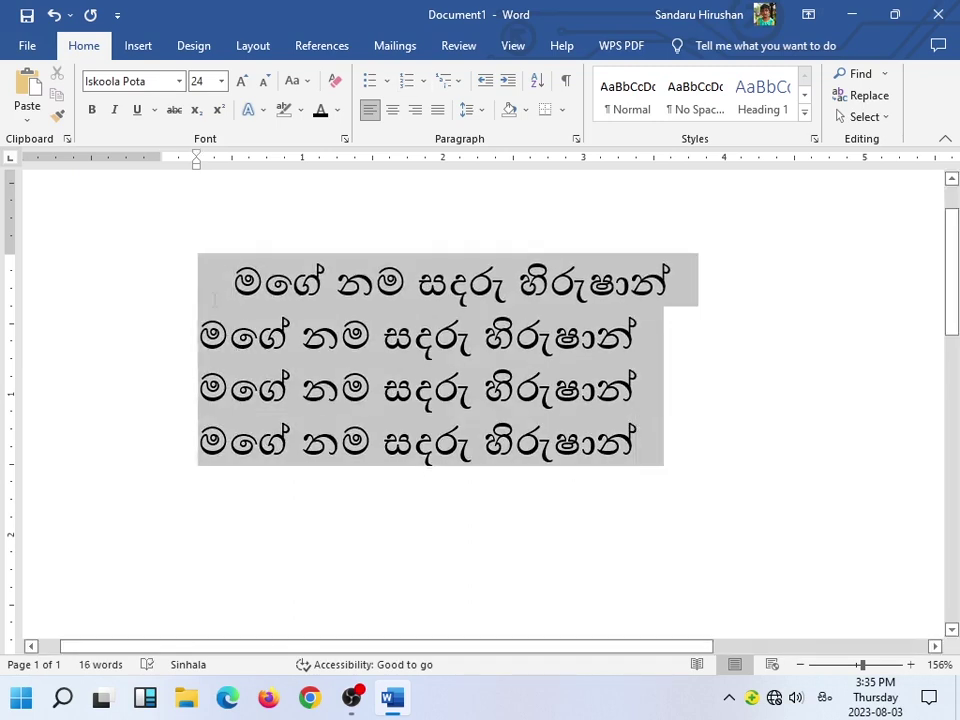
Left-align the four lines, decrease their indent, and delete the first line's leading spaces.
{"action": "left_click_drag", "start_coordinate": [667, 456], "coordinate": [386, 199]}
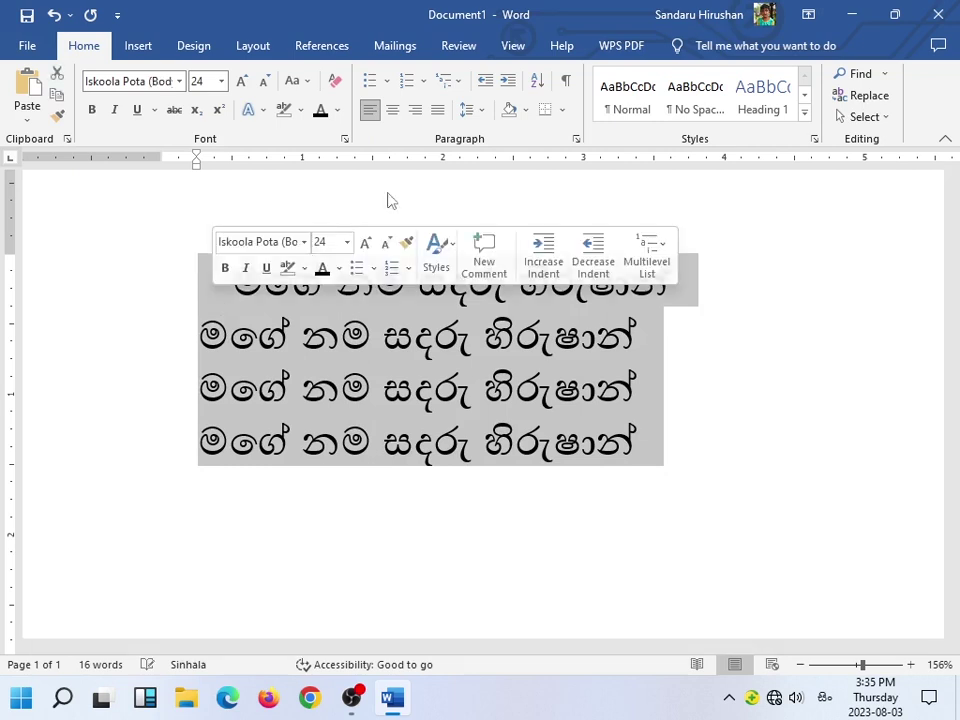
{"action": "left_click", "coordinate": [415, 112]}
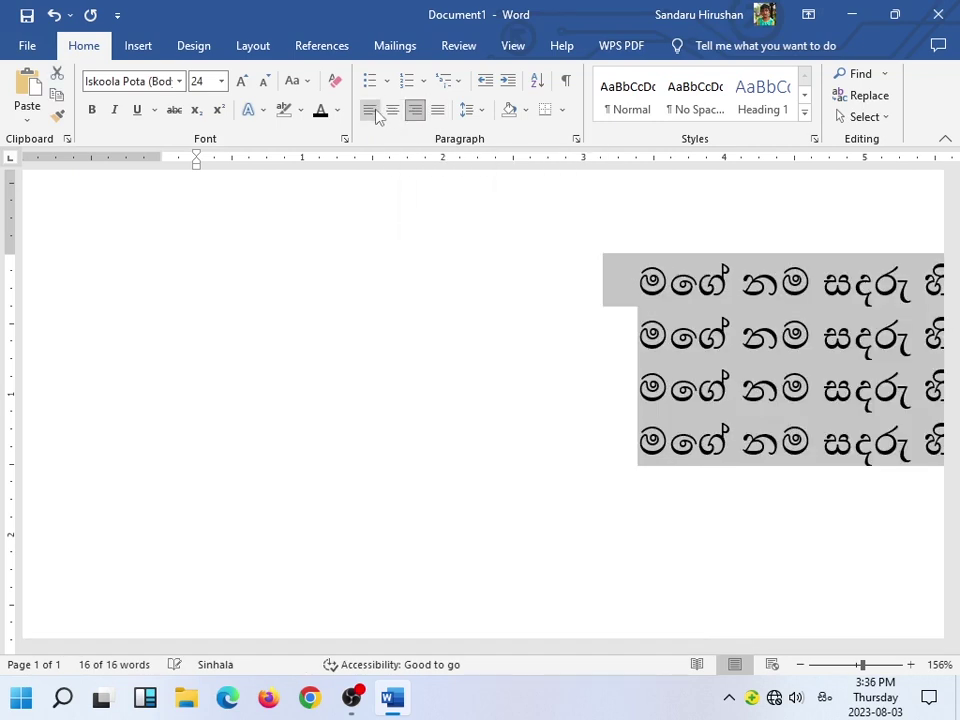
{"action": "left_click", "coordinate": [369, 110]}
{"action": "left_click", "coordinate": [485, 80]}
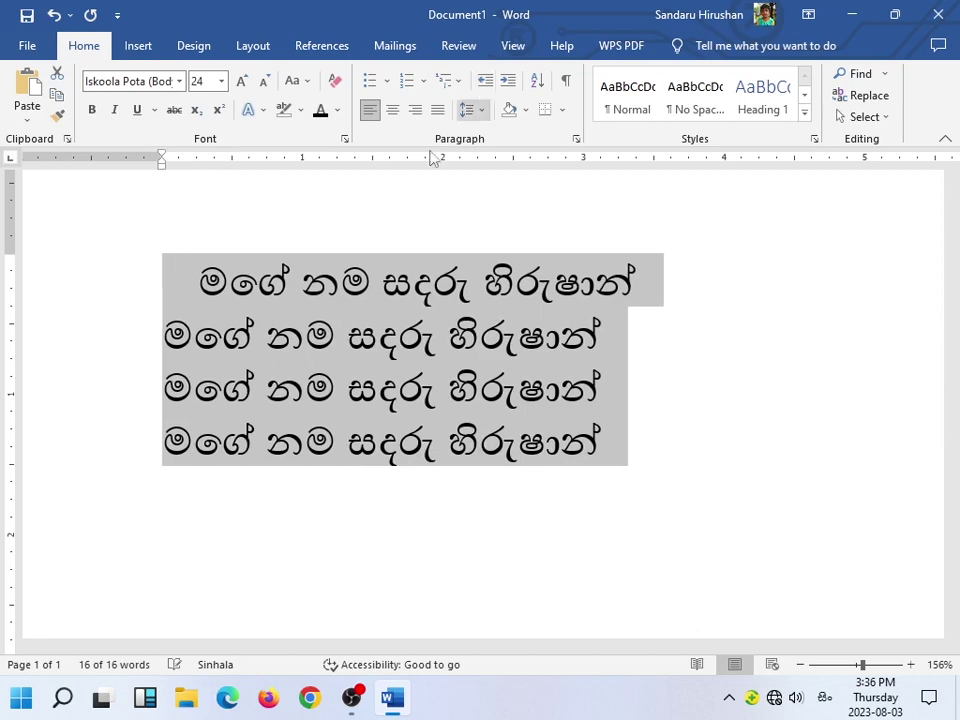
{"action": "left_click", "coordinate": [340, 280]}
{"action": "left_click", "coordinate": [212, 283]}
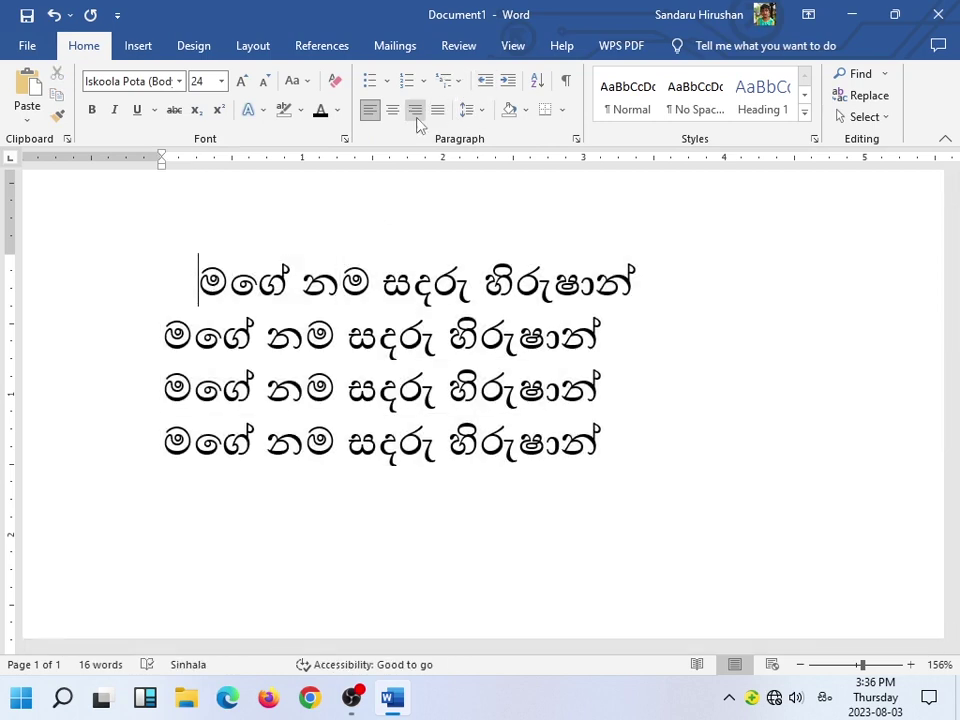
{"action": "key", "text": "BackSpace"}
{"action": "key", "text": "BackSpace"}
{"action": "key", "text": "BackSpace"}
{"action": "key", "text": "BackSpace"}
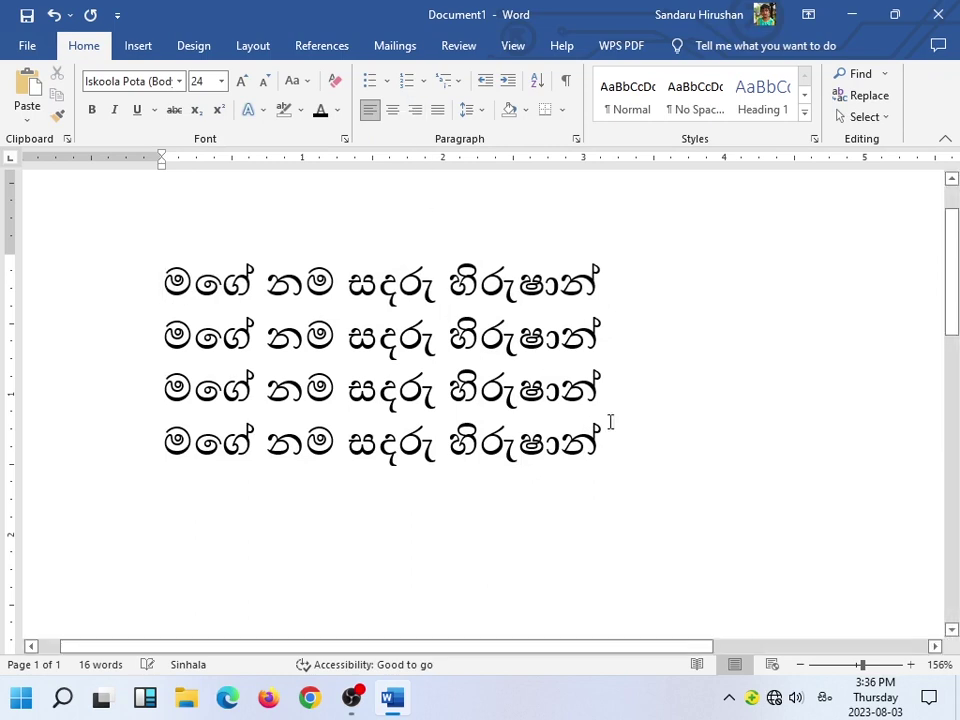
{"action": "left_click_drag", "start_coordinate": [605, 442], "coordinate": [182, 249]}
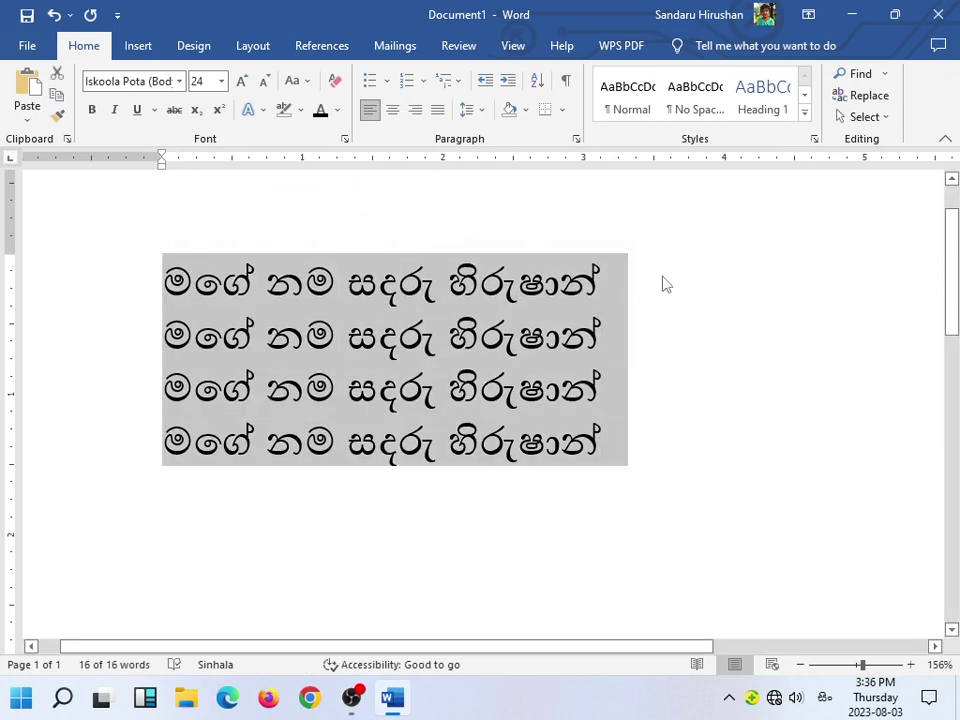
Shade all four selected Sinhala lines light blue.
{"action": "left_click", "coordinate": [525, 110]}
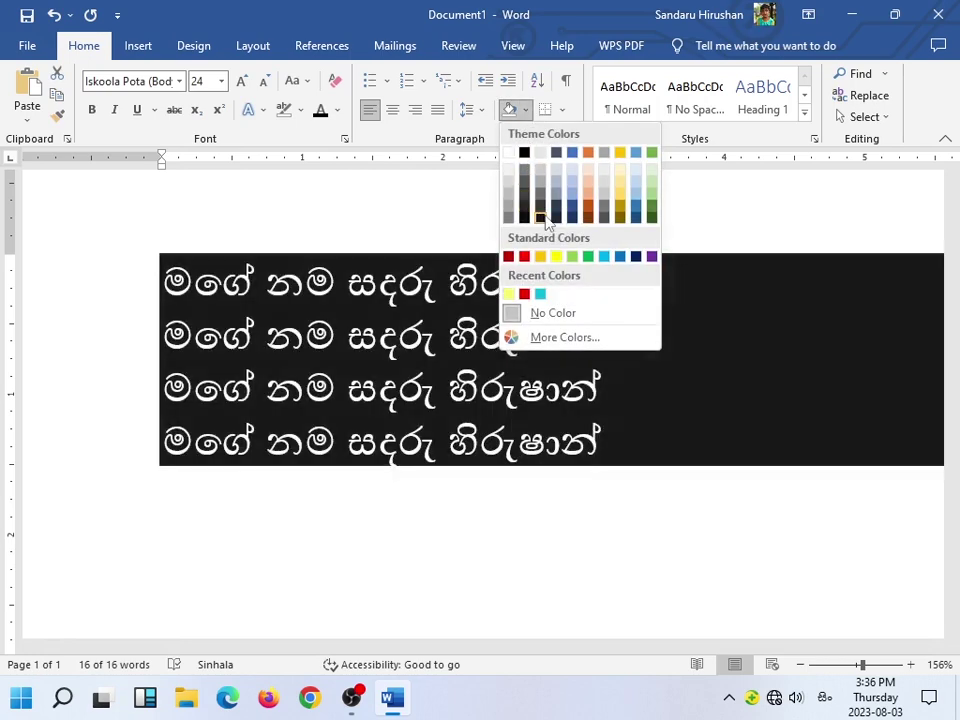
{"action": "left_click", "coordinate": [604, 257]}
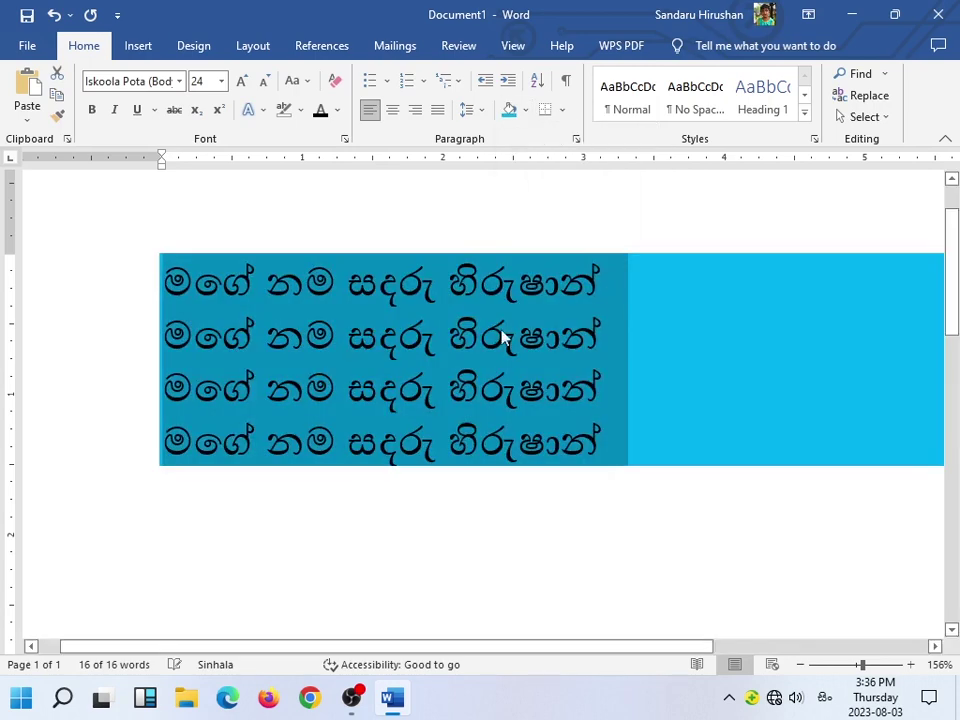
{"action": "left_click", "coordinate": [562, 283]}
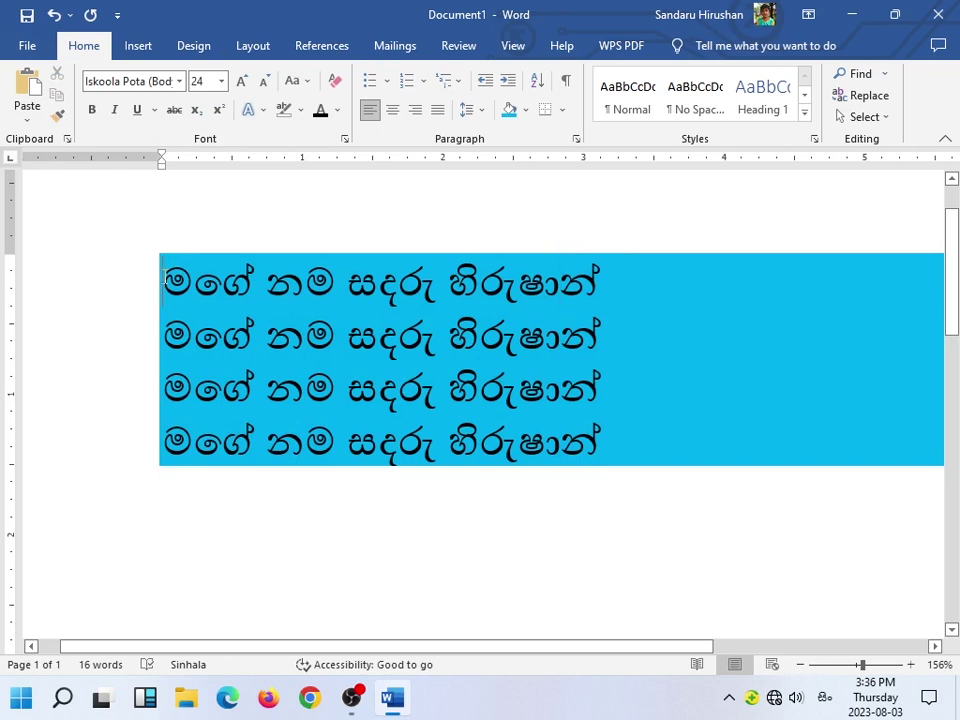
Re-shade each line individually: first yellow, third orange, fourth green, second red.
{"action": "left_click", "coordinate": [525, 110]}
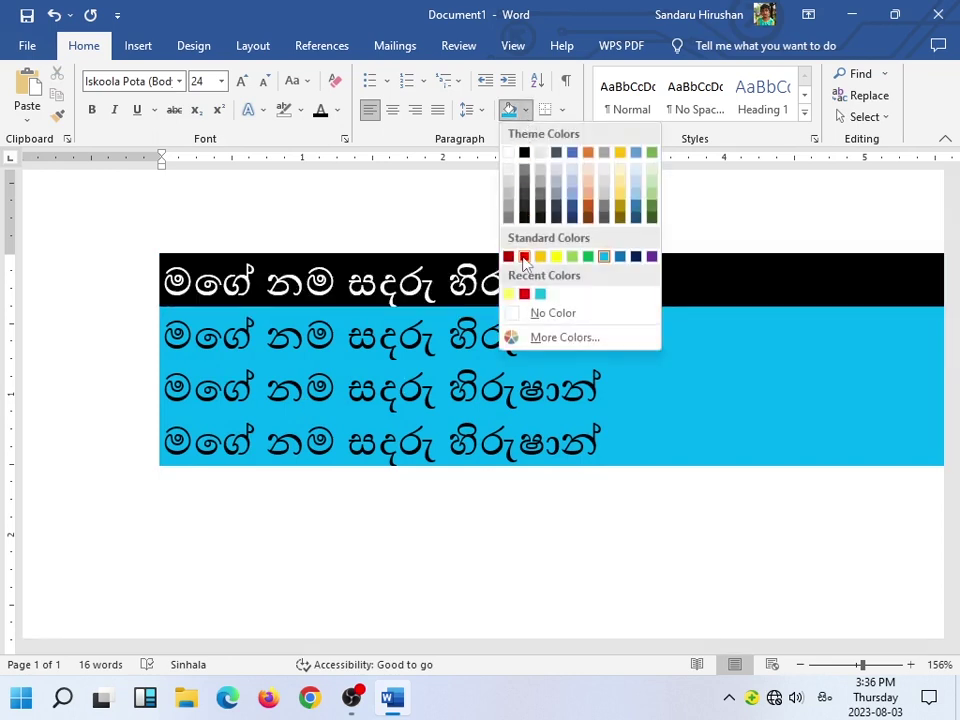
{"action": "left_click", "coordinate": [508, 294]}
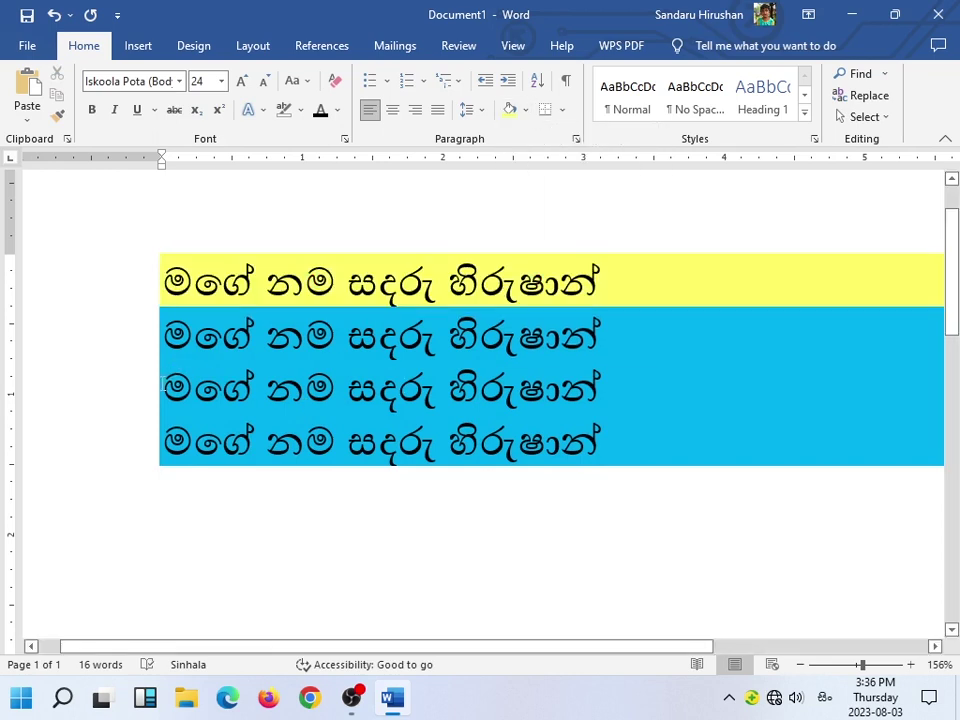
{"action": "left_click", "coordinate": [525, 110]}
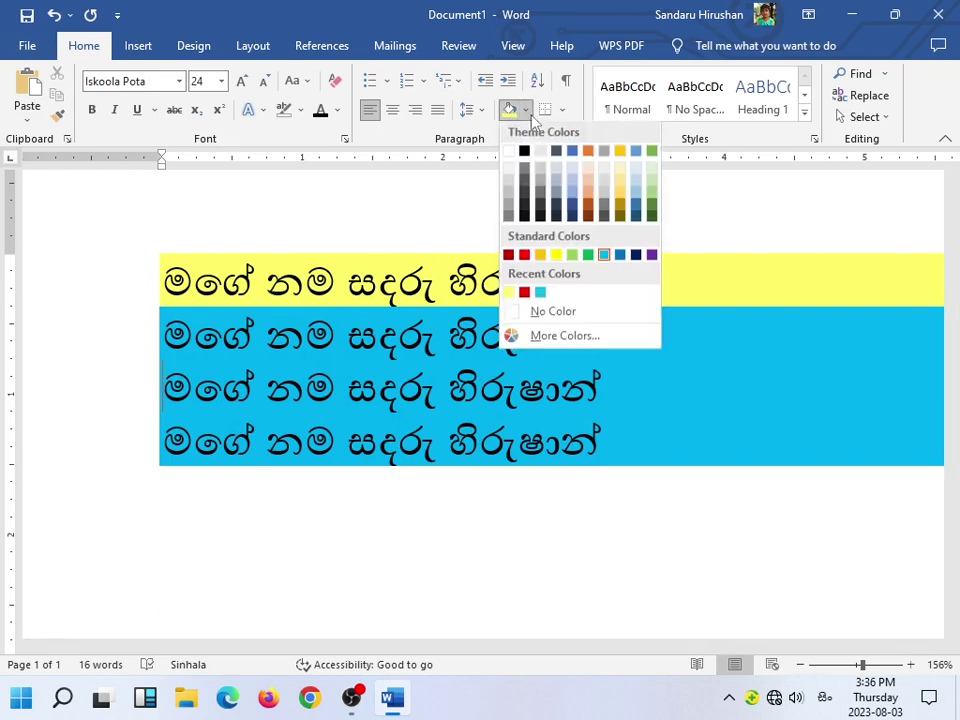
{"action": "left_click", "coordinate": [540, 257]}
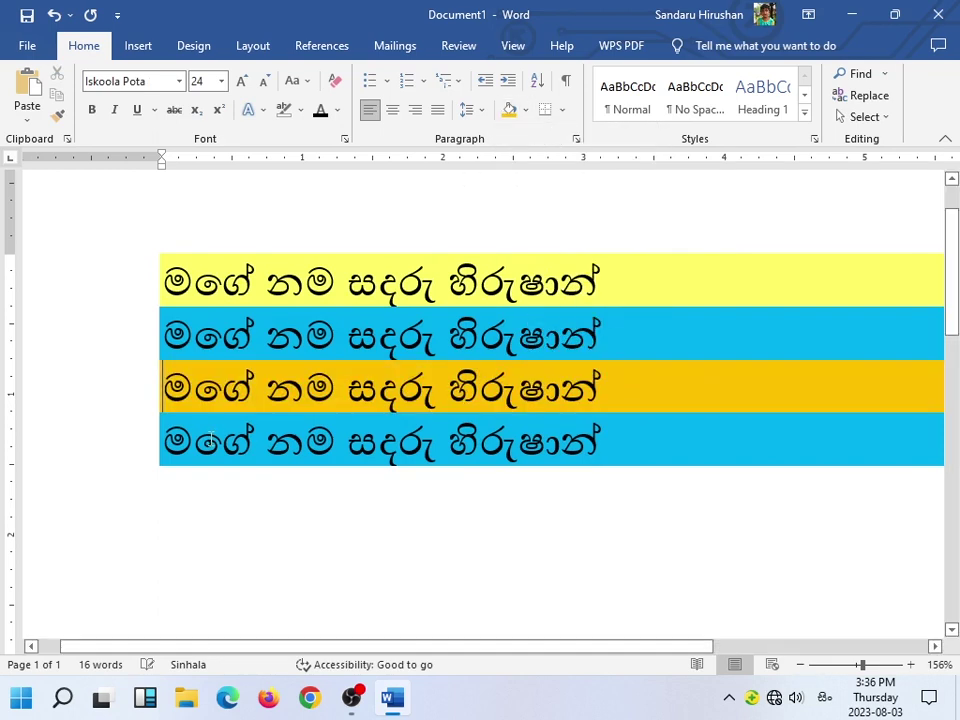
{"action": "left_click", "coordinate": [525, 110]}
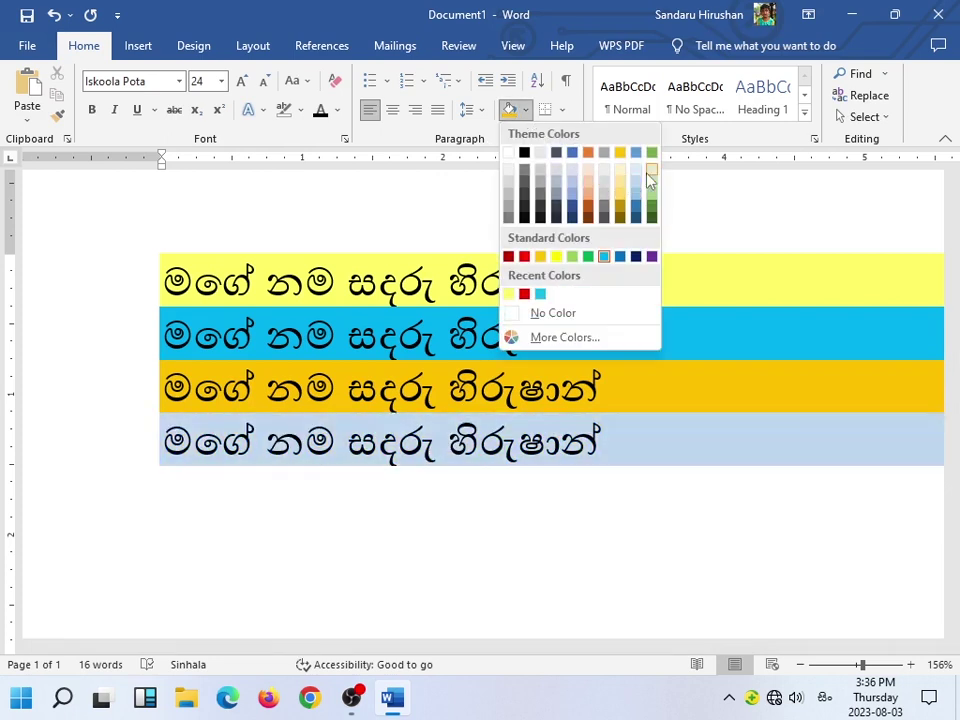
{"action": "key", "text": "Escape"}
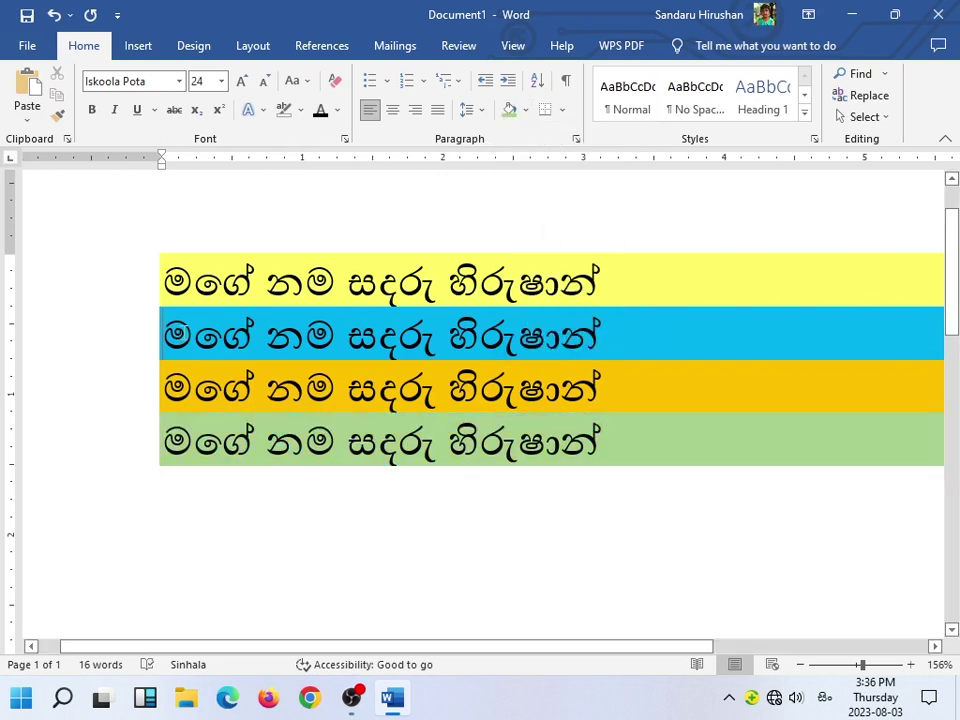
{"action": "left_click", "coordinate": [525, 110]}
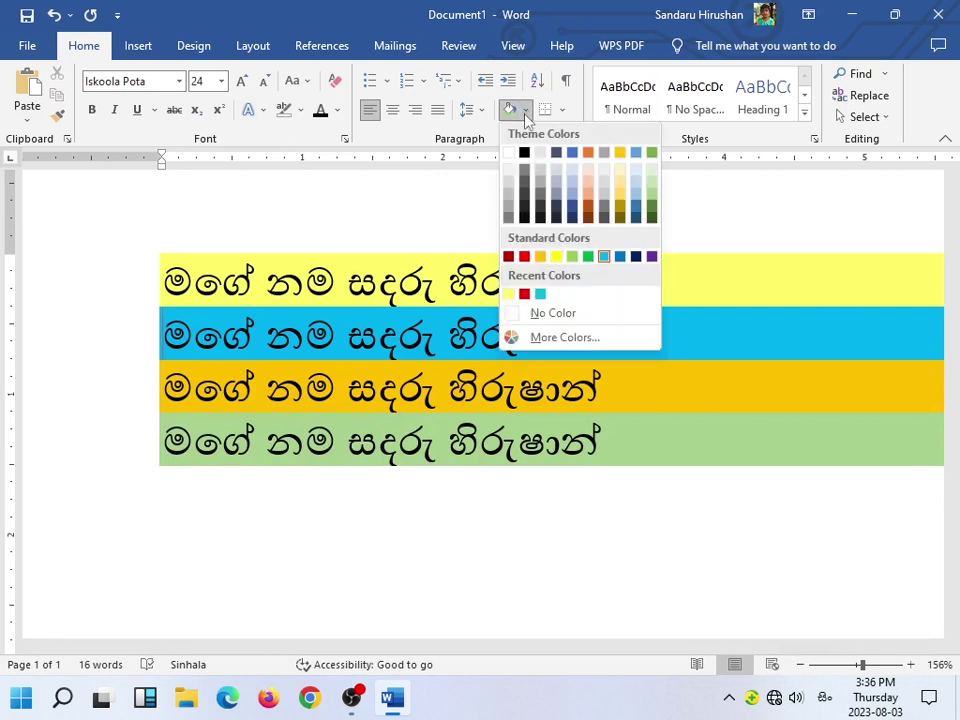
{"action": "left_click", "coordinate": [523, 256]}
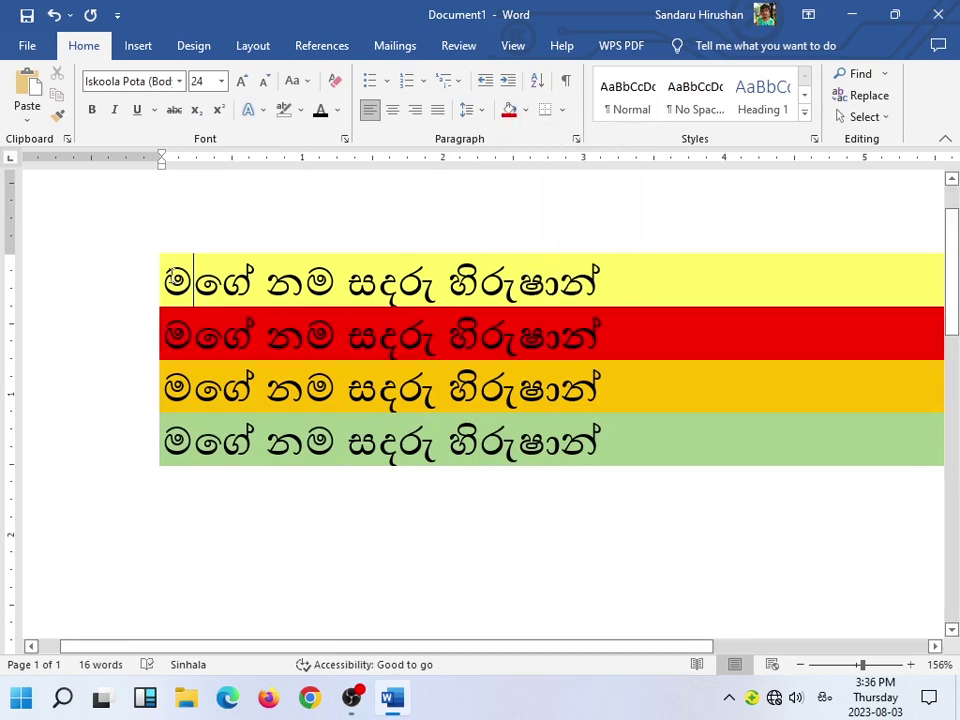
Set the shading of all four lines to No Color.
{"action": "left_click_drag", "start_coordinate": [165, 282], "coordinate": [611, 474]}
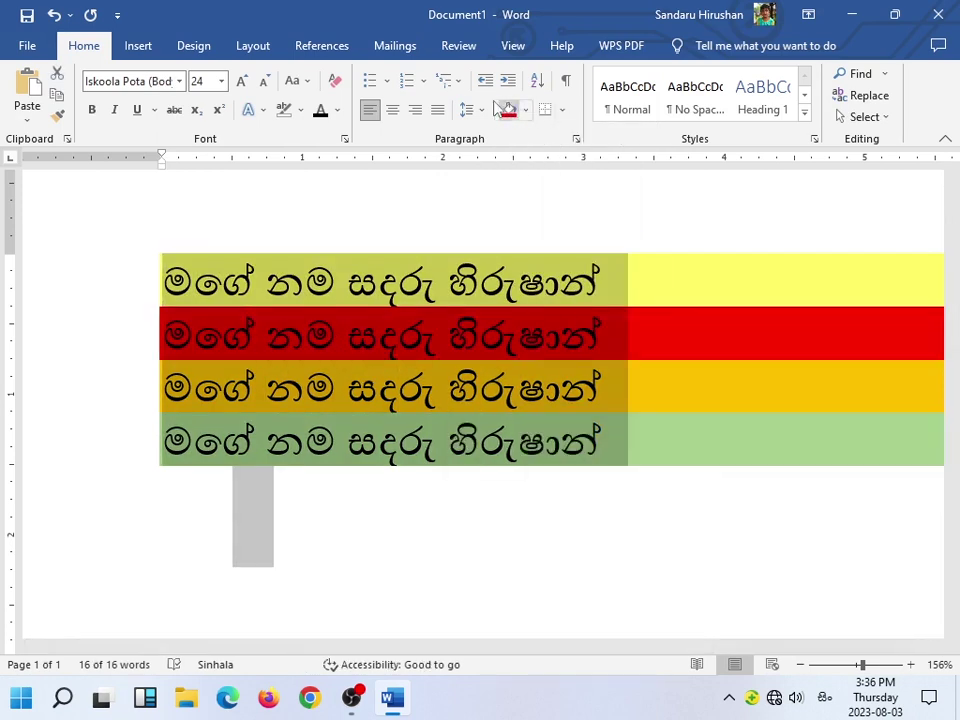
{"action": "left_click", "coordinate": [525, 110]}
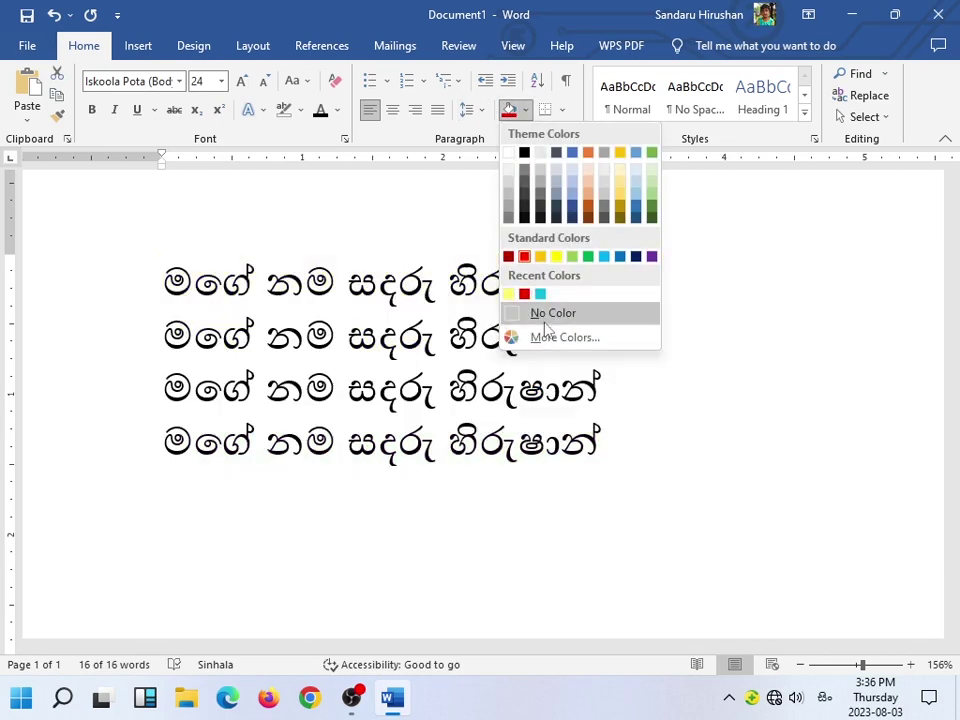
{"action": "left_click", "coordinate": [550, 313]}
{"action": "left_click", "coordinate": [480, 340]}
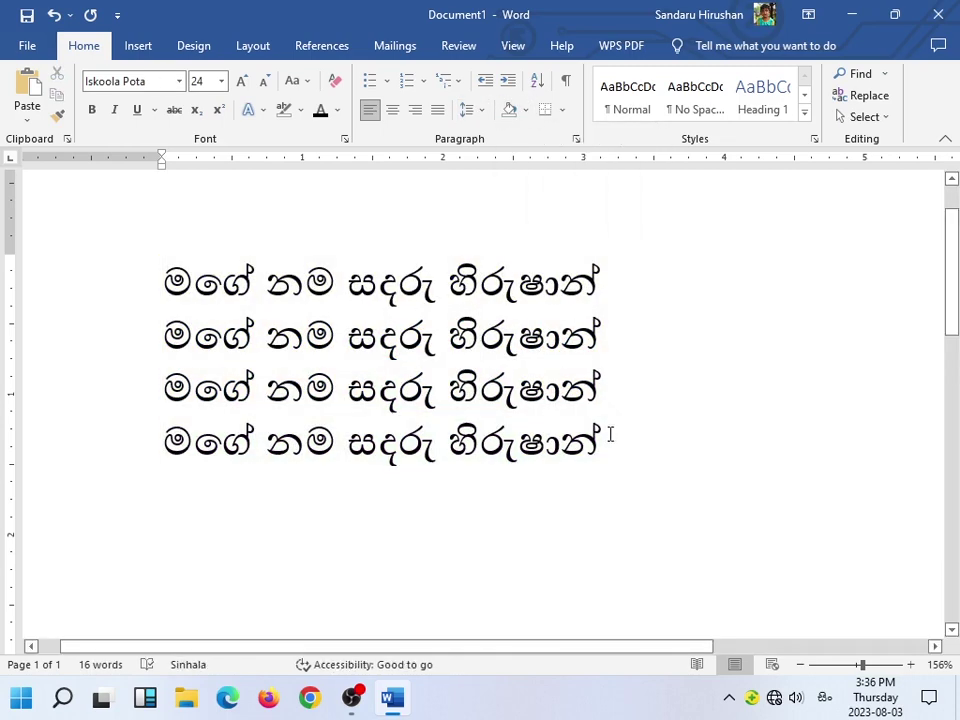
Indent all the text further right and enlarge it from 24 to 26 pt.
{"action": "key", "text": "ctrl+a"}
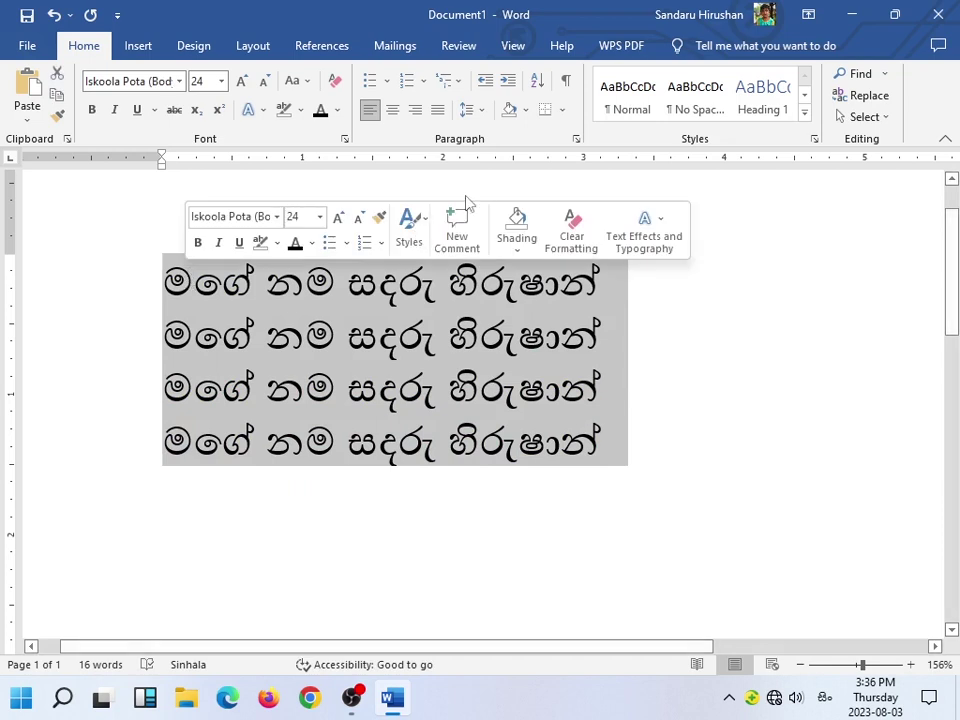
{"action": "left_click", "coordinate": [508, 82]}
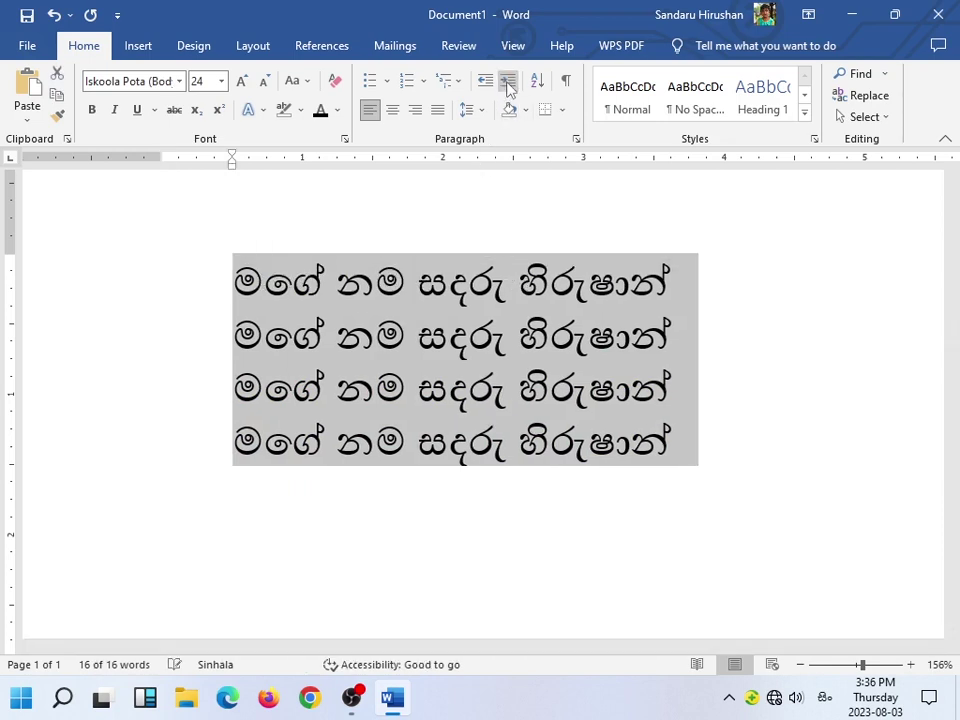
{"action": "left_click", "coordinate": [508, 82]}
{"action": "left_click", "coordinate": [486, 82]}
{"action": "left_click", "coordinate": [508, 82]}
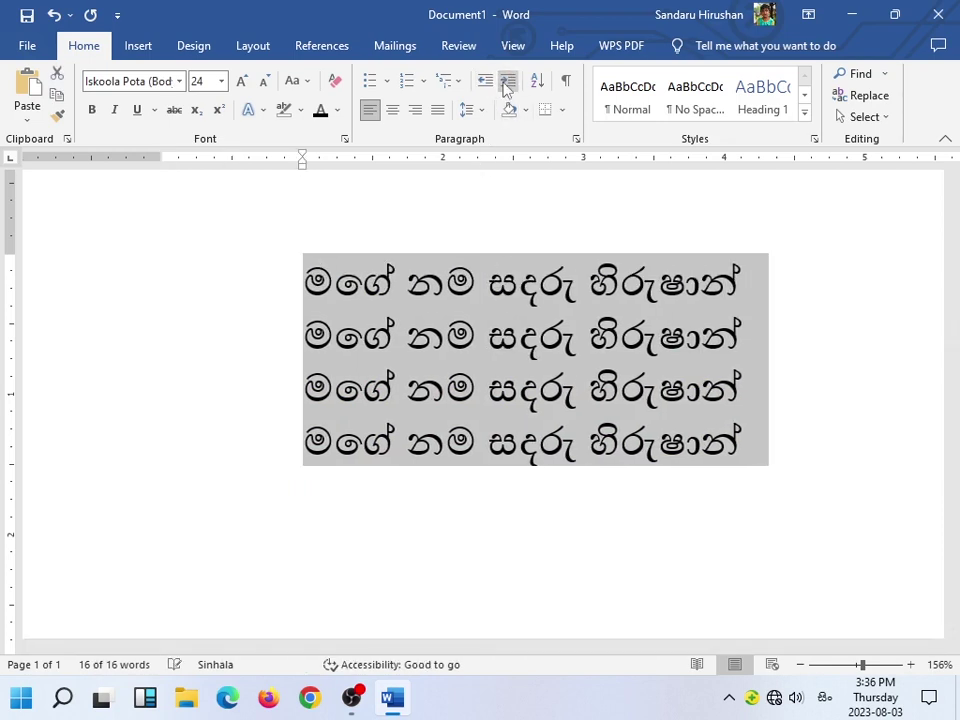
{"action": "left_click", "coordinate": [457, 283]}
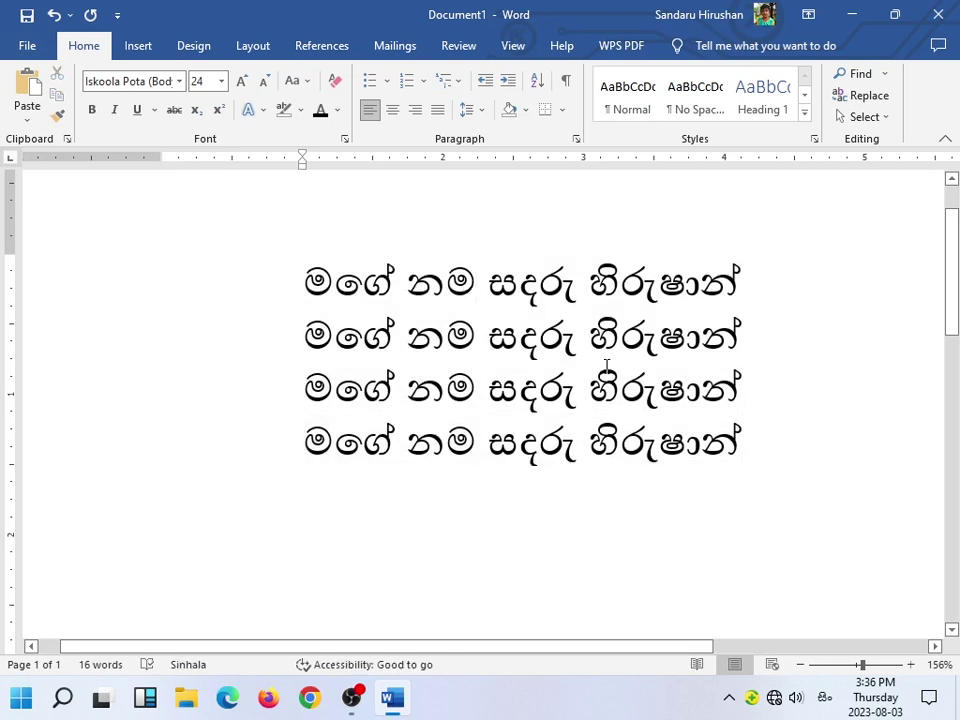
{"action": "key", "text": "ctrl+a"}
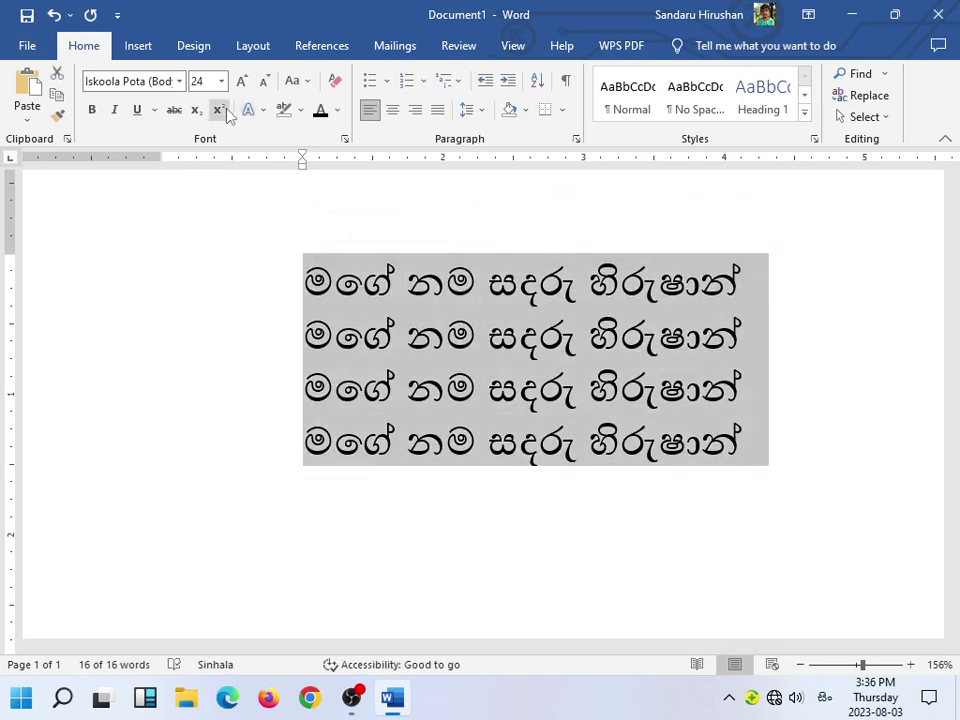
{"action": "left_click", "coordinate": [241, 81]}
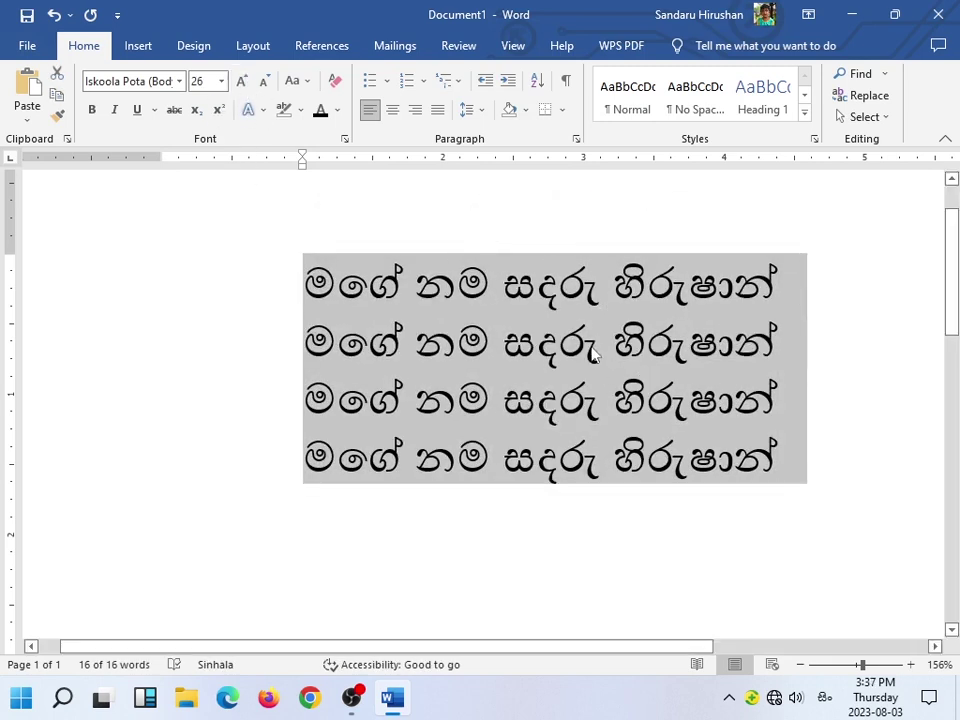
Add a bottom border under the selected Sinhala lines.
{"action": "left_click", "coordinate": [563, 110]}
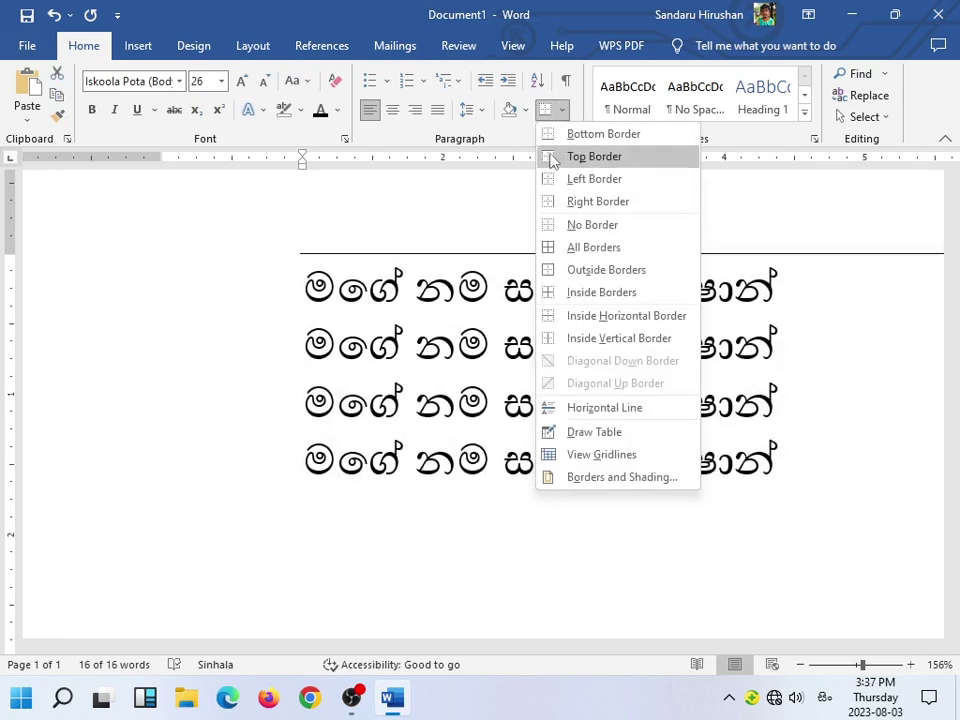
{"action": "left_click", "coordinate": [555, 134]}
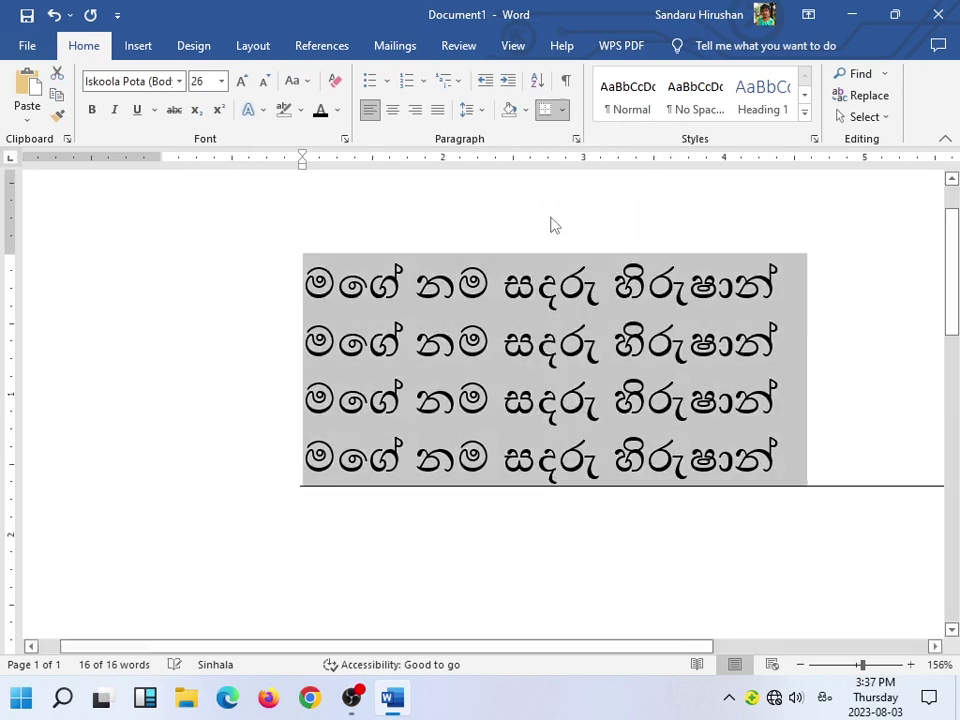
{"action": "left_click", "coordinate": [491, 419]}
Apply All Borders and an Inside Vertical Border to all four lines.
{"action": "left_click_drag", "start_coordinate": [318, 278], "coordinate": [800, 470]}
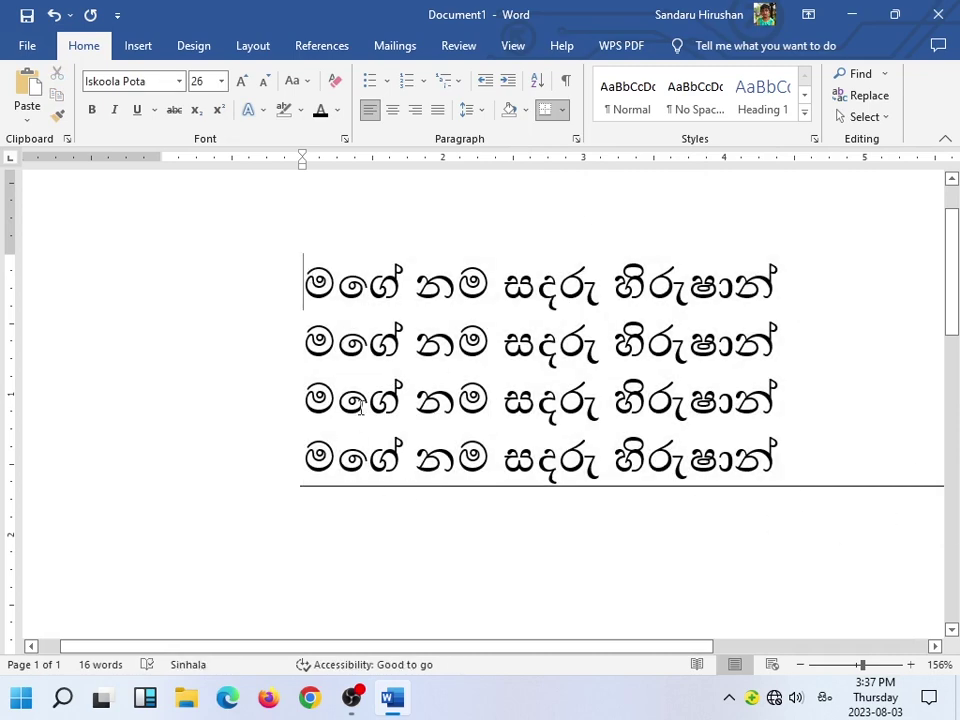
{"action": "left_click", "coordinate": [563, 110]}
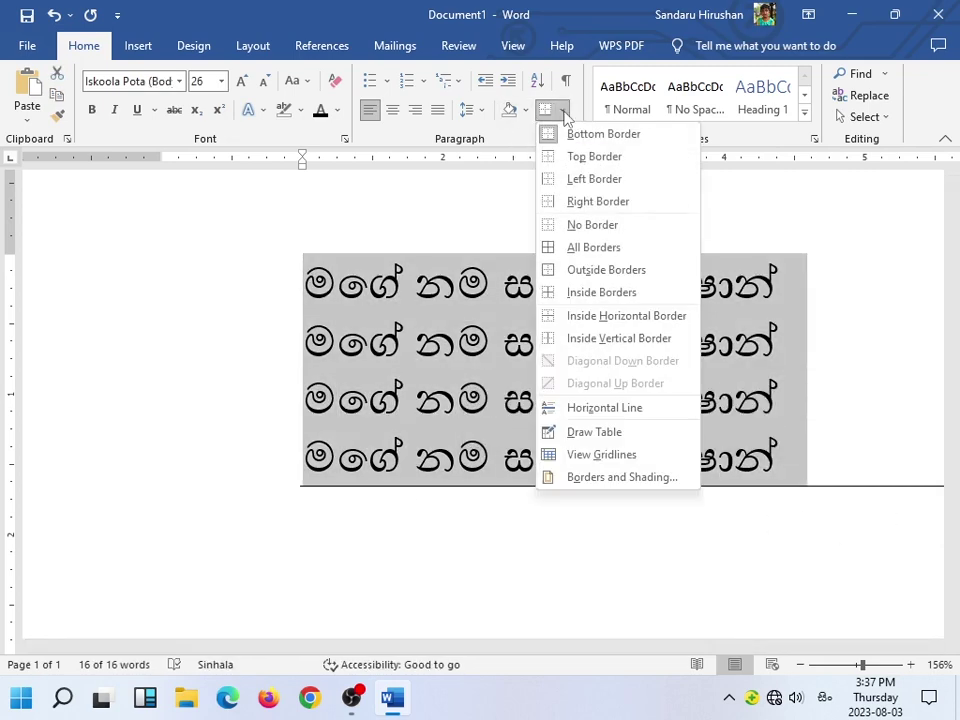
{"action": "left_click", "coordinate": [572, 248]}
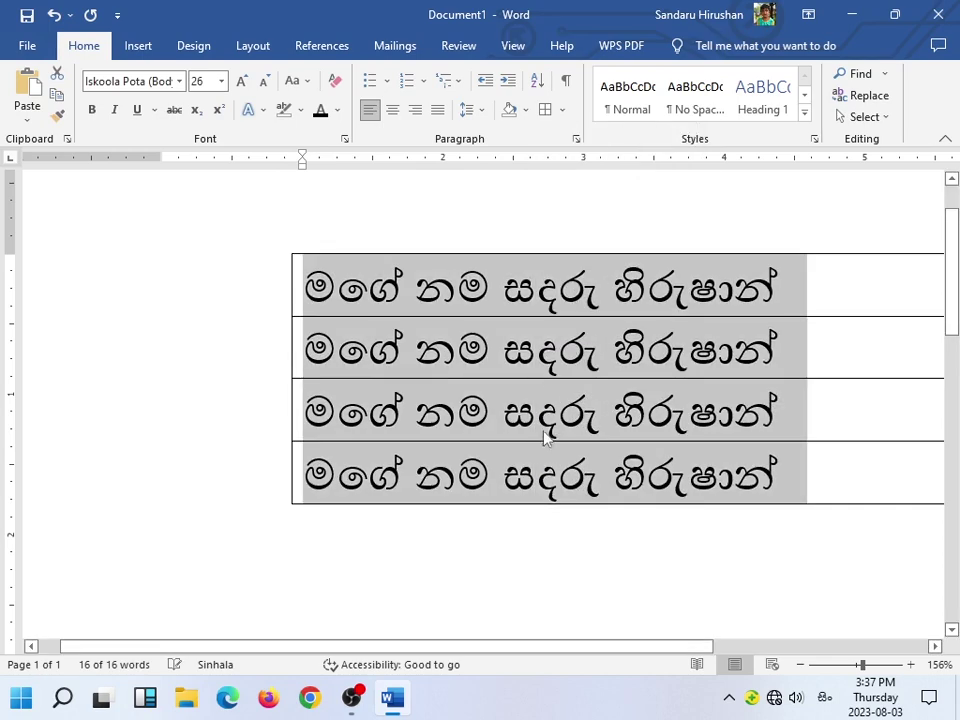
{"action": "left_click", "coordinate": [561, 111]}
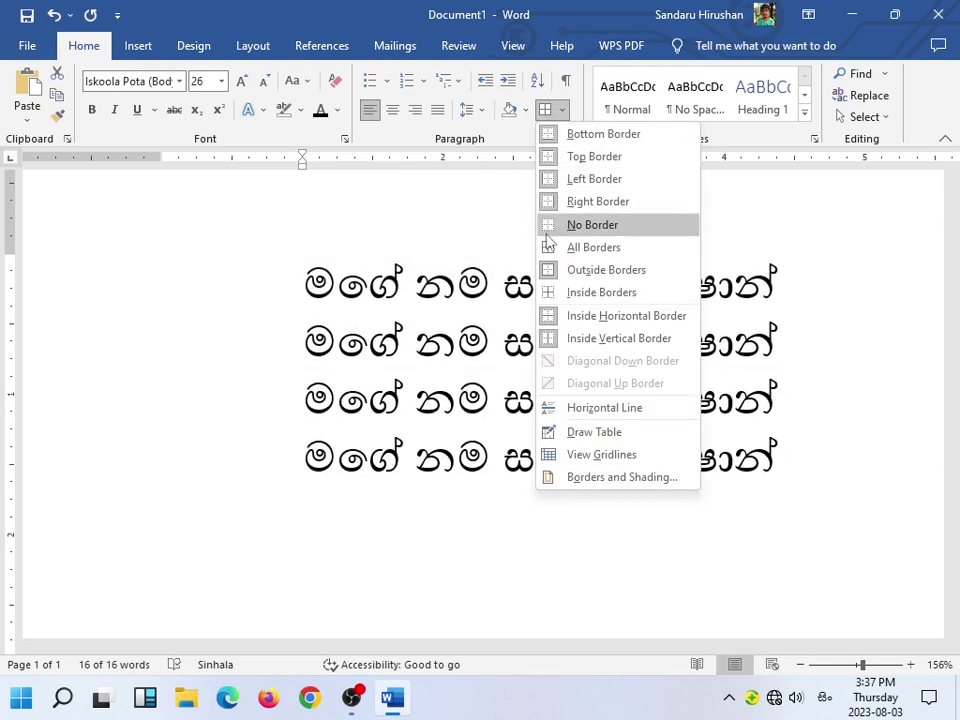
{"action": "left_click", "coordinate": [549, 341]}
{"action": "left_click", "coordinate": [524, 113]}
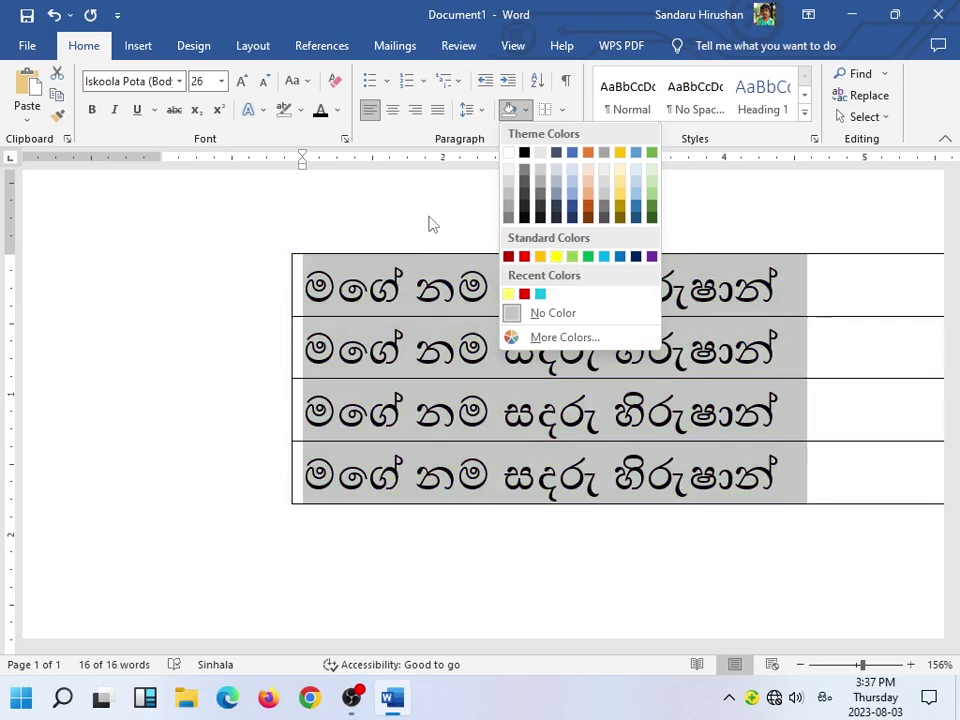
Fill all four boxed rows with red shading.
{"action": "left_click", "coordinate": [562, 112]}
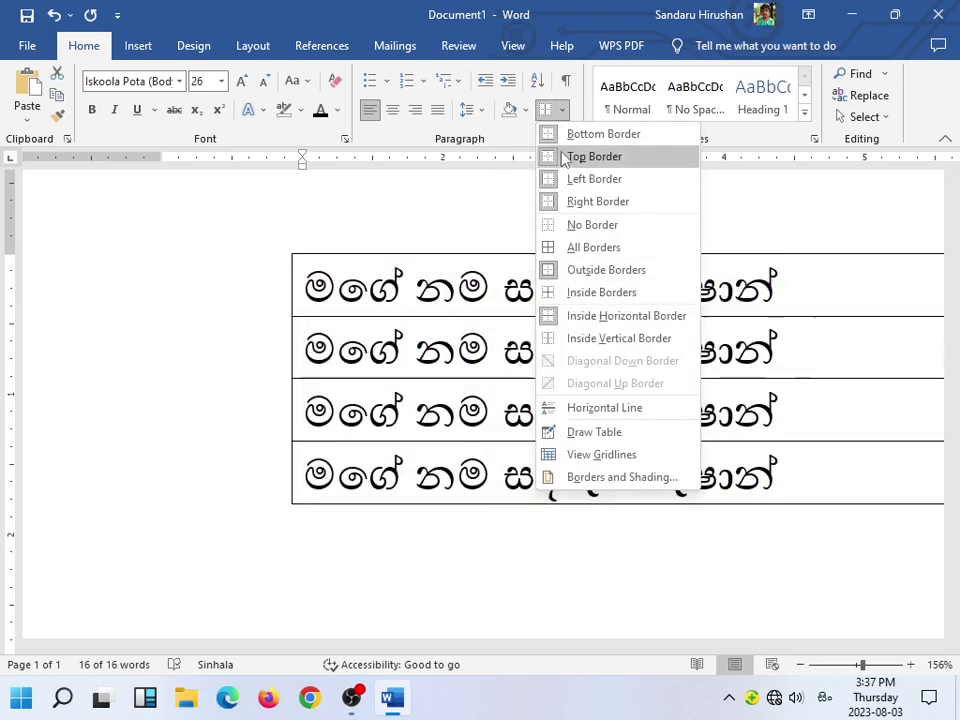
{"action": "left_click", "coordinate": [525, 112]}
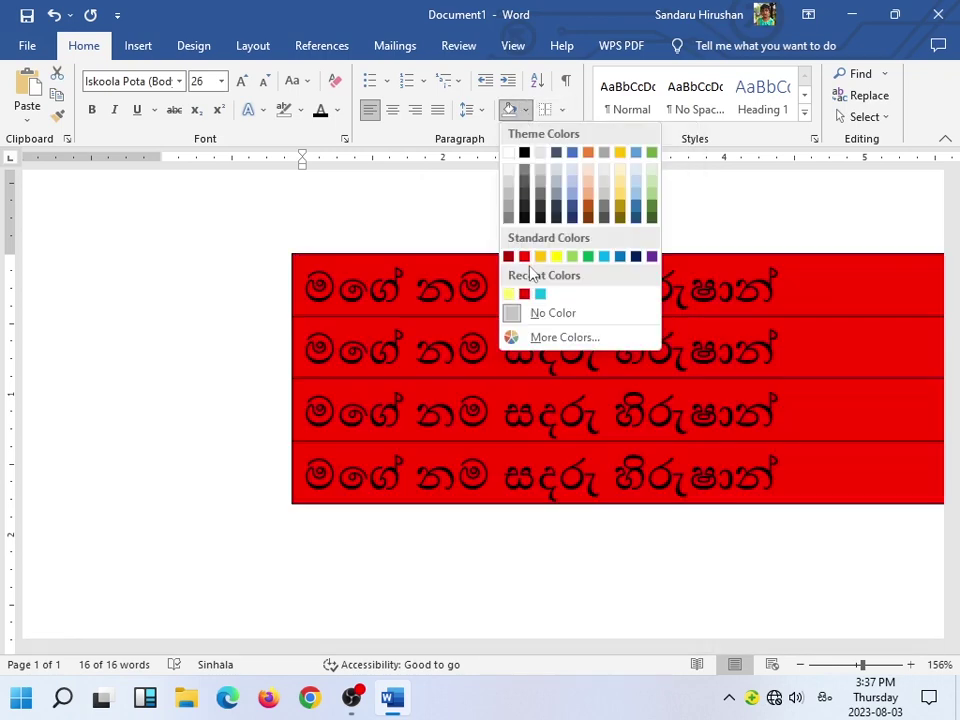
{"action": "left_click", "coordinate": [523, 256]}
{"action": "left_click", "coordinate": [317, 284]}
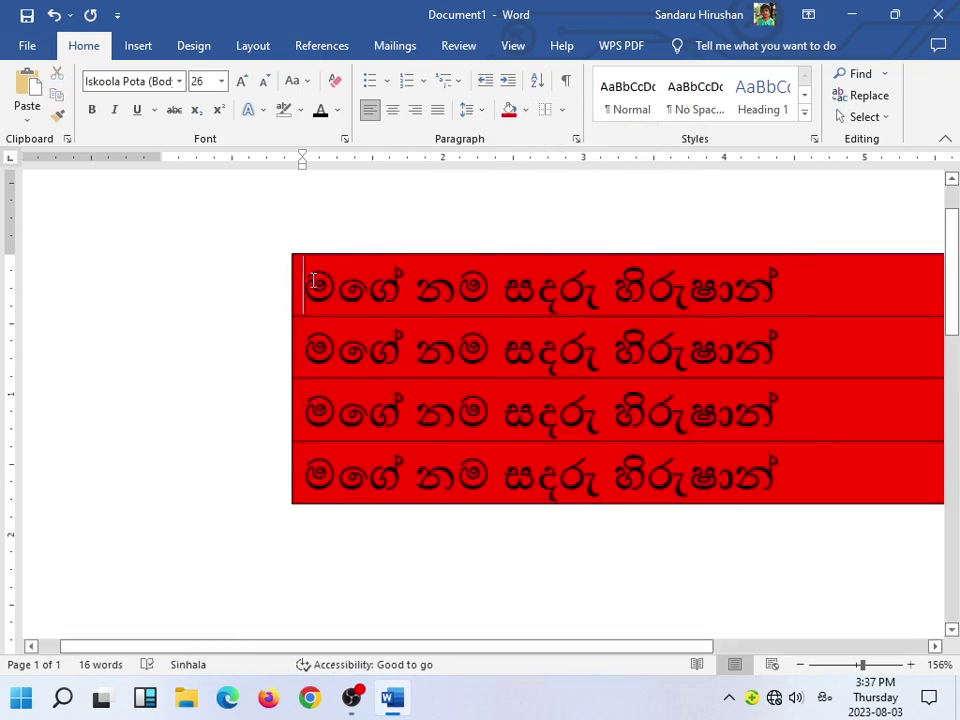
Shade rows one to four orange-gold, cyan, light yellow and light gold respectively.
{"action": "left_click", "coordinate": [528, 111]}
{"action": "left_click", "coordinate": [540, 254]}
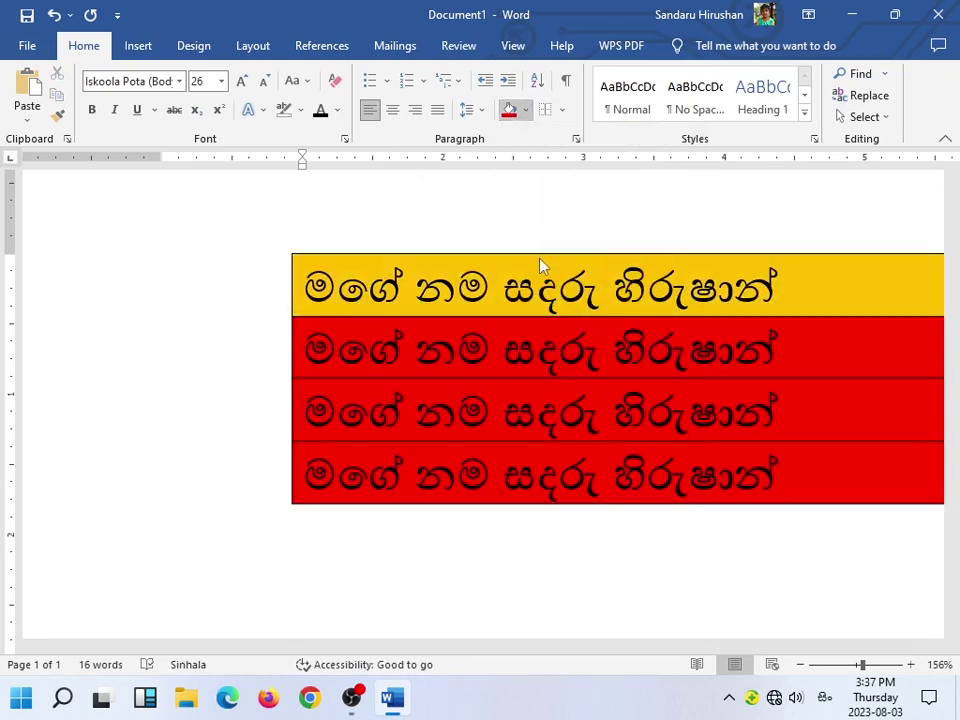
{"action": "left_click", "coordinate": [528, 111]}
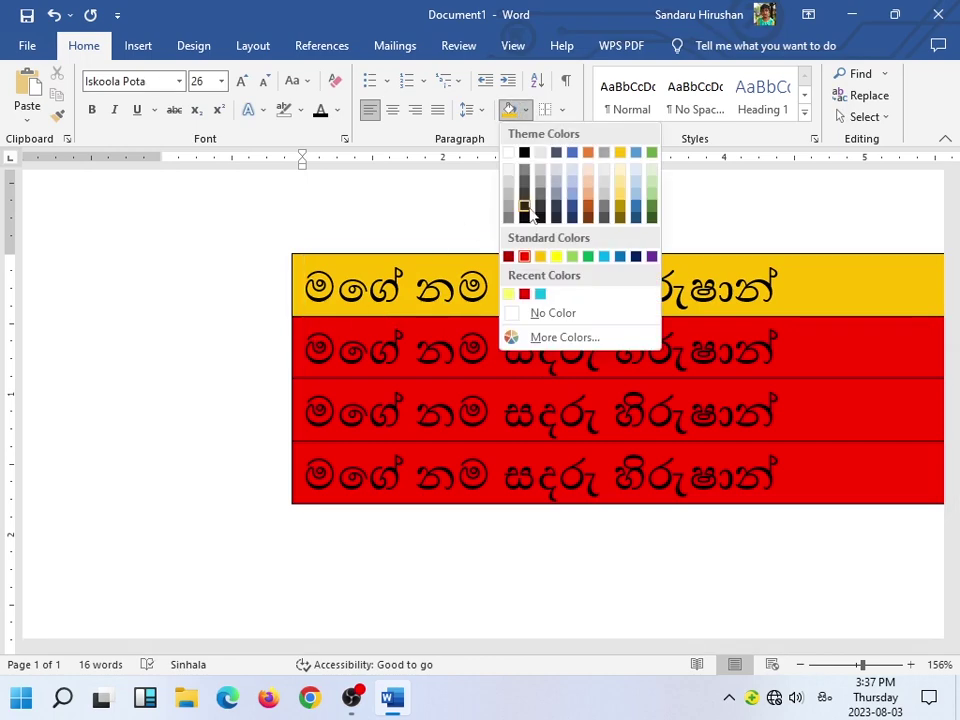
{"action": "left_click", "coordinate": [538, 294]}
{"action": "left_click", "coordinate": [315, 403]}
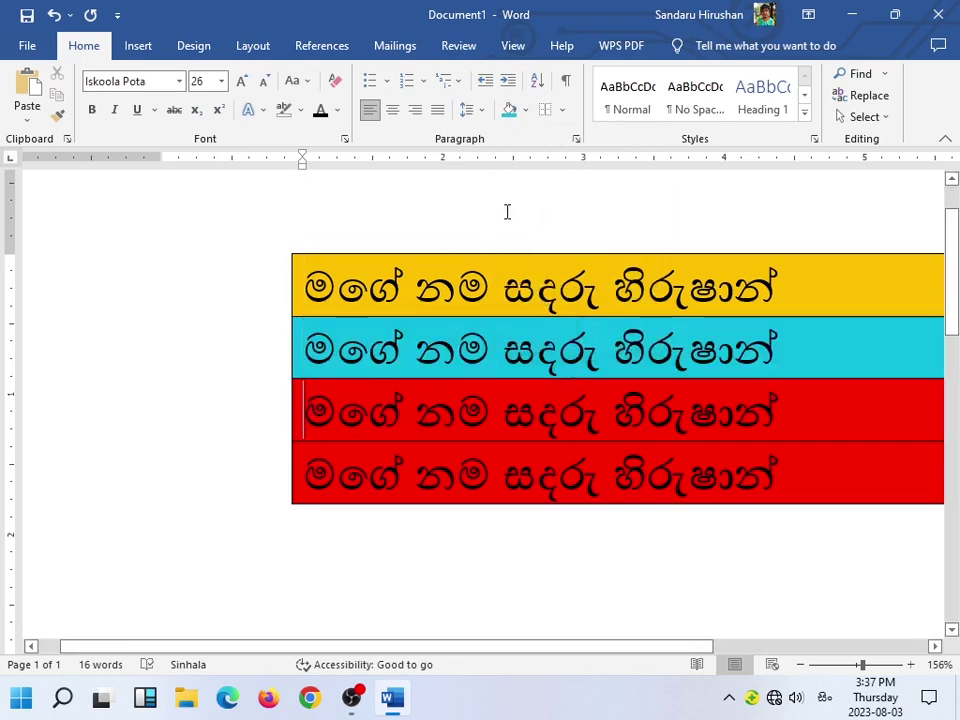
{"action": "left_click", "coordinate": [528, 111]}
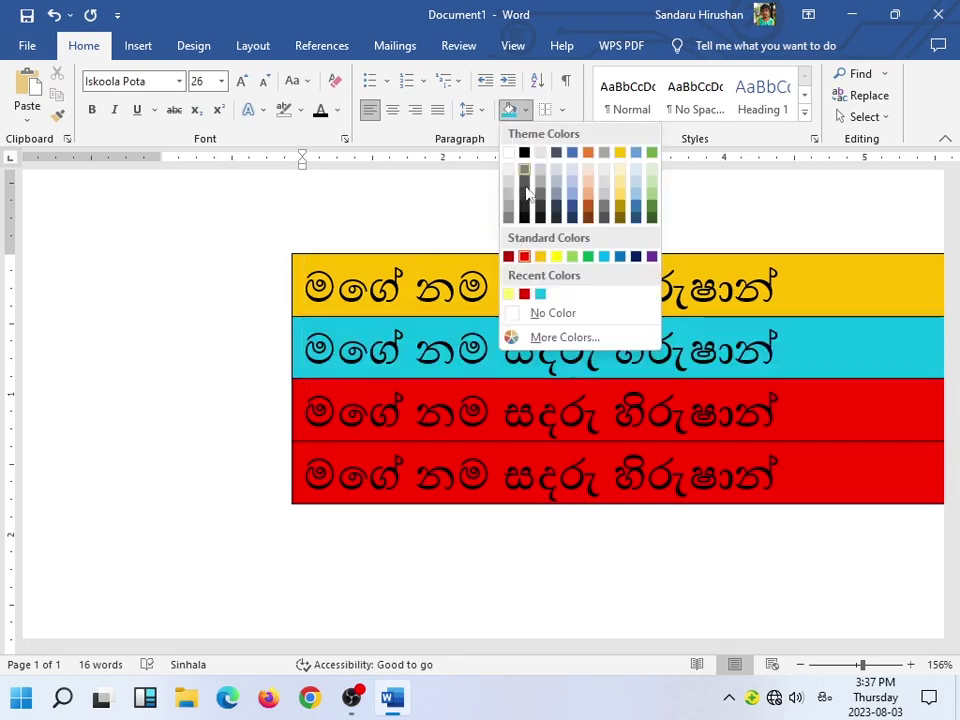
{"action": "left_click", "coordinate": [508, 294]}
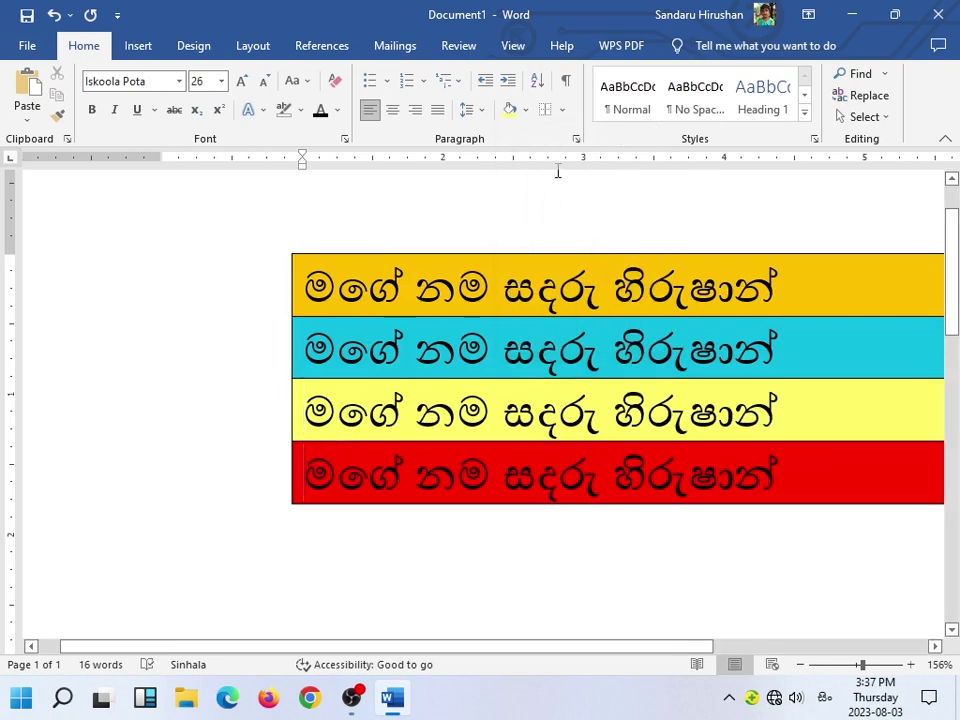
{"action": "left_click", "coordinate": [527, 111]}
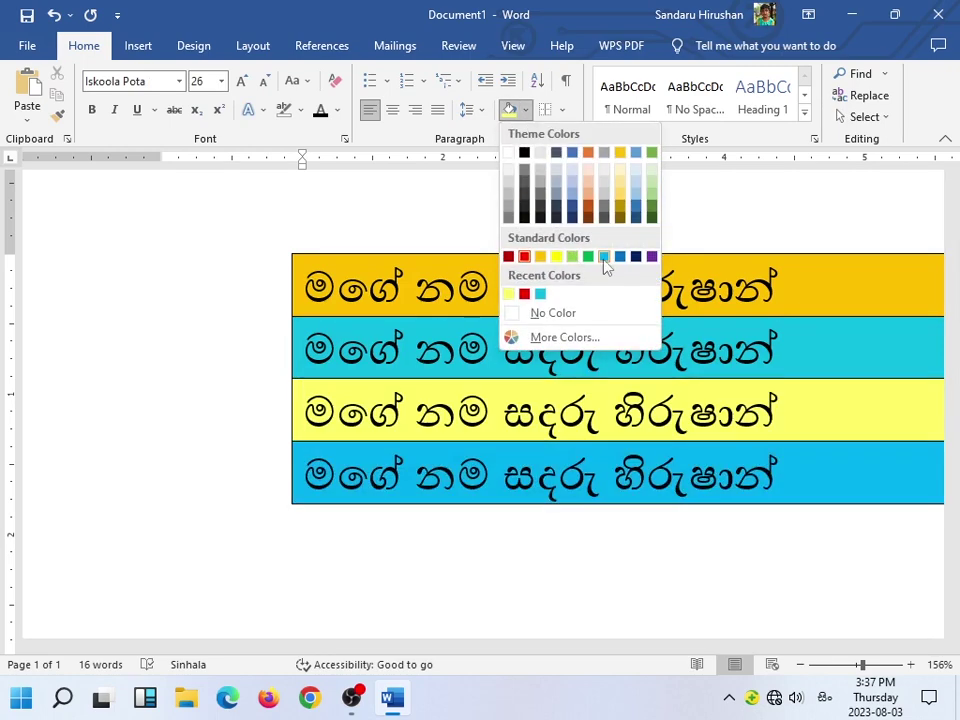
{"action": "left_click", "coordinate": [620, 190]}
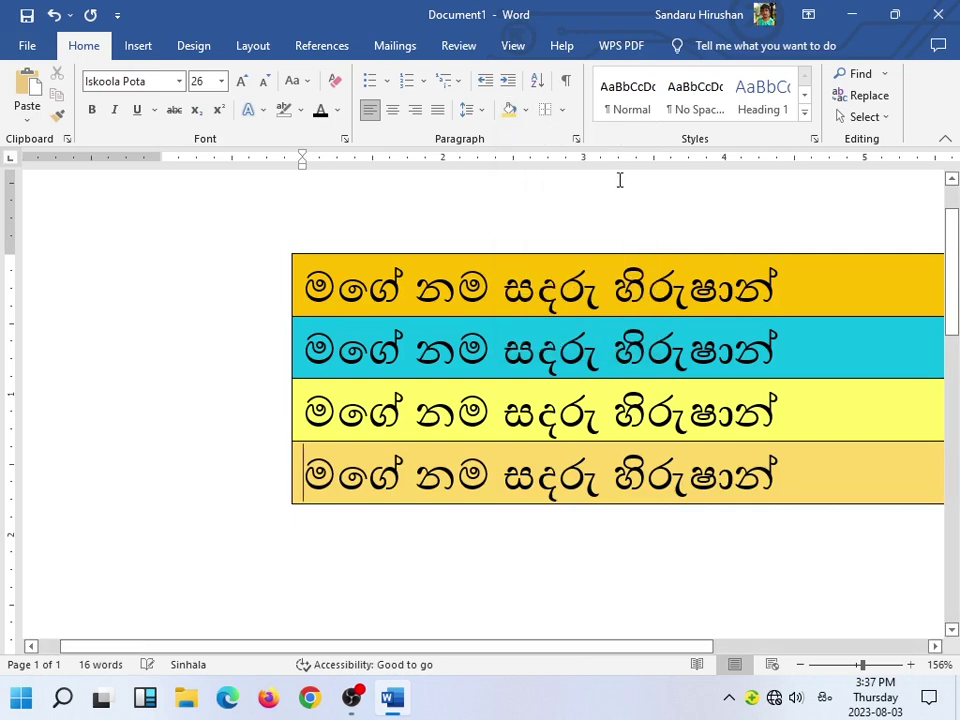
{"action": "left_click", "coordinate": [562, 110]}
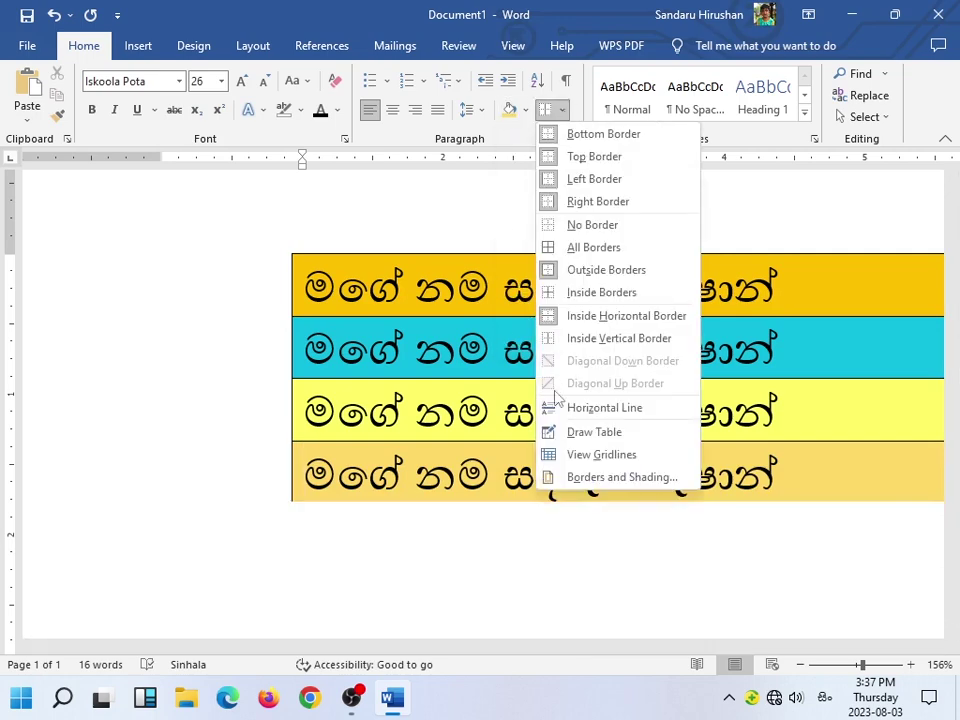
In Borders and Shading, give the fourth row a 3-D border, light orange, 6 pt wide.
{"action": "left_click", "coordinate": [570, 477]}
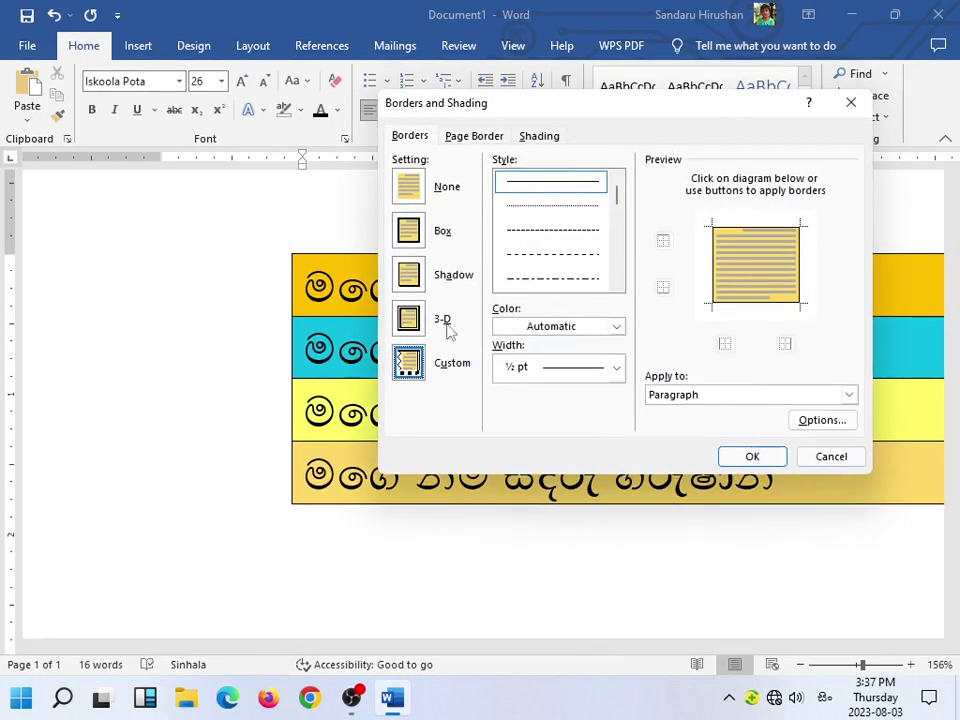
{"action": "left_click", "coordinate": [412, 320]}
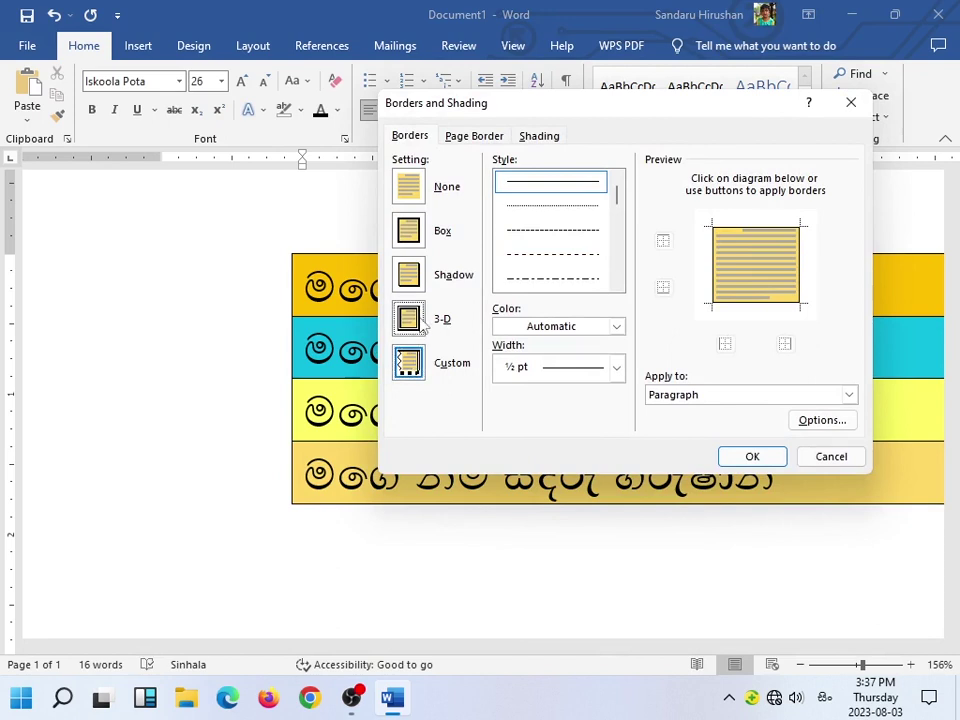
{"action": "left_click", "coordinate": [617, 328]}
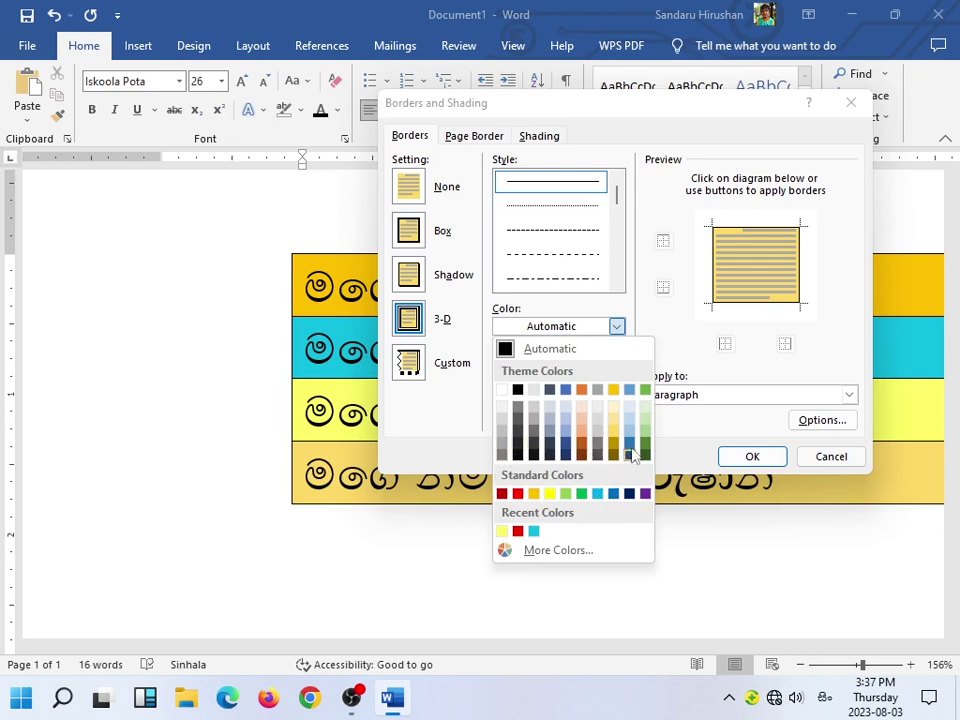
{"action": "left_click", "coordinate": [582, 431]}
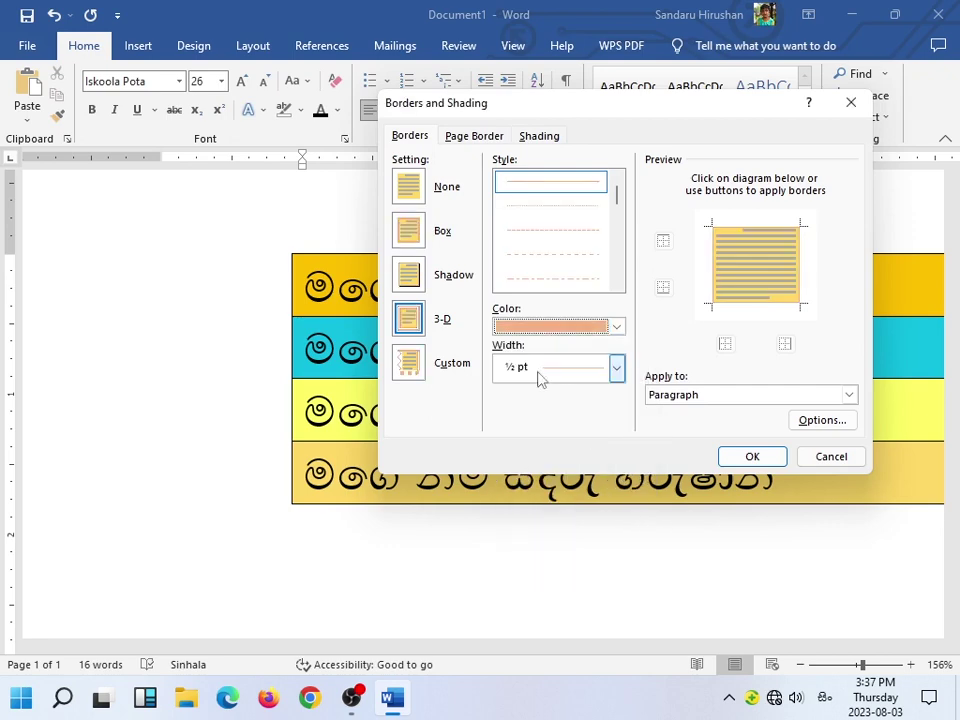
{"action": "left_click", "coordinate": [617, 368]}
{"action": "left_click", "coordinate": [549, 590]}
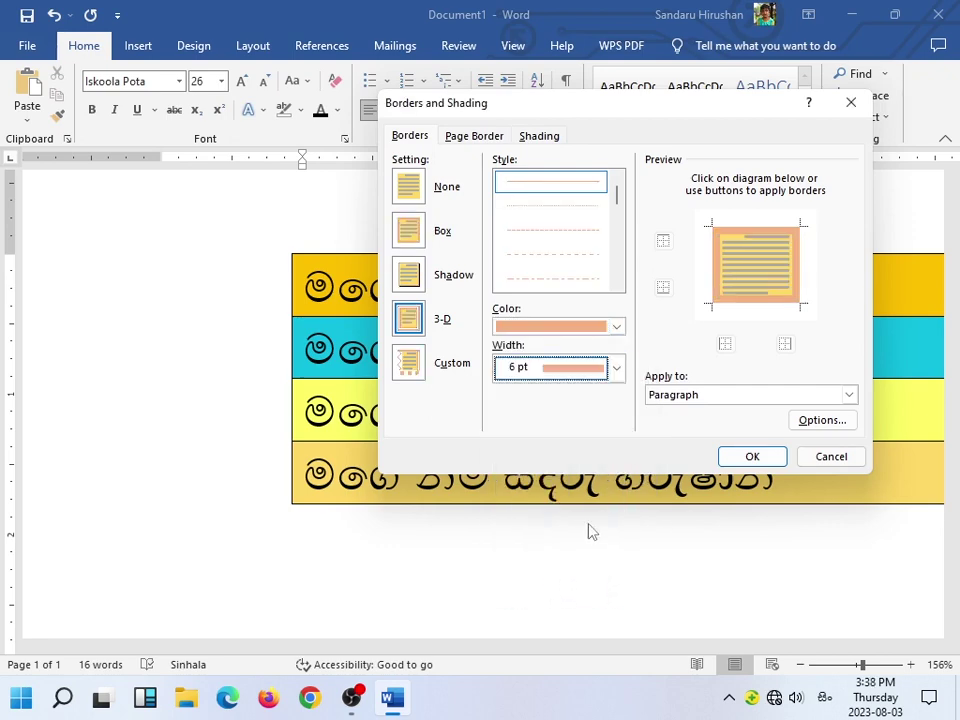
{"action": "left_click", "coordinate": [750, 457]}
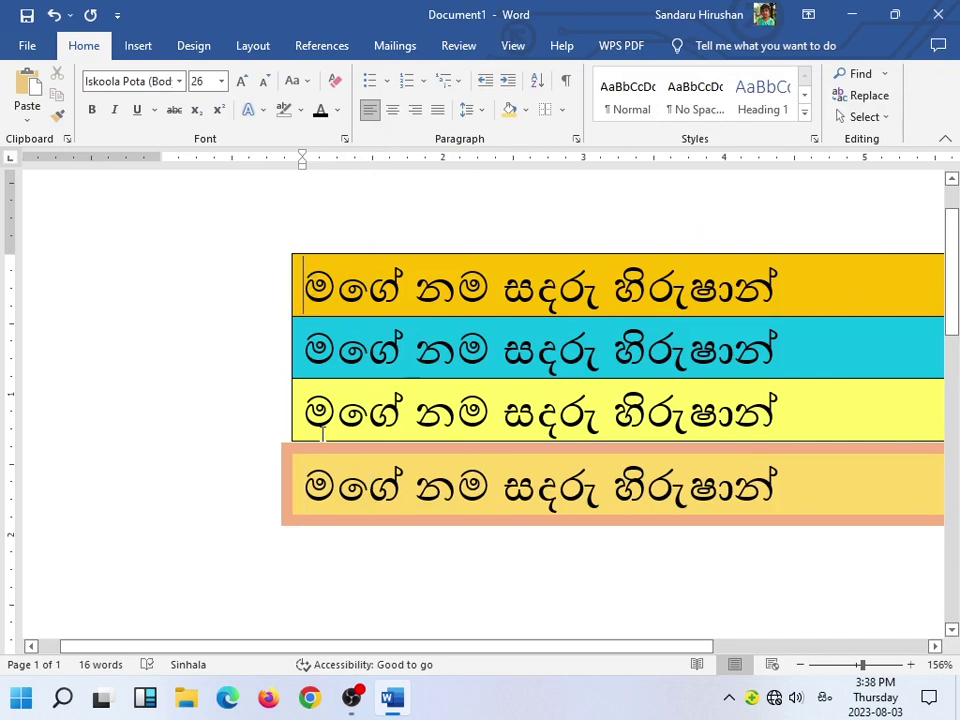
Put box borders around the selected lines, then reselect all four Sinhala lines.
{"action": "left_click_drag", "start_coordinate": [308, 285], "coordinate": [415, 490]}
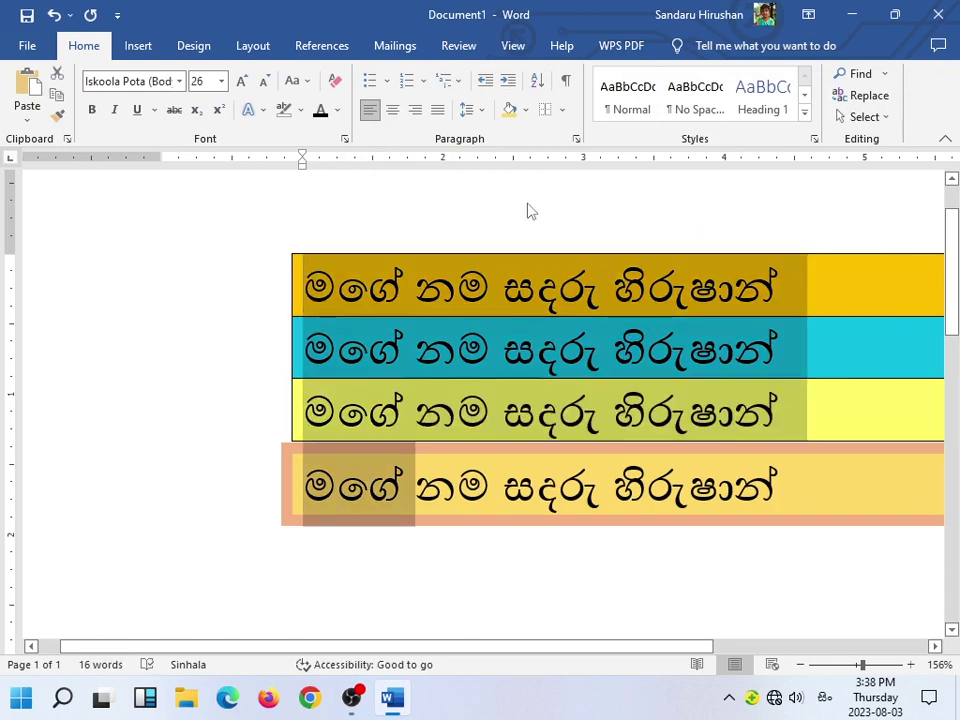
{"action": "left_click", "coordinate": [526, 110]}
{"action": "left_click", "coordinate": [546, 108]}
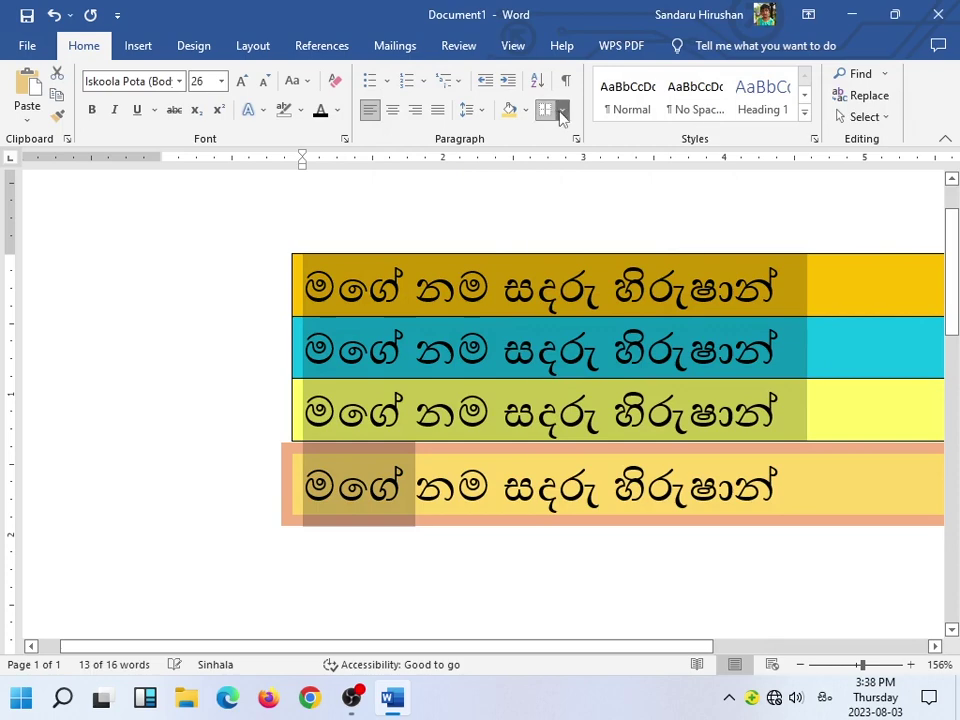
{"action": "left_click", "coordinate": [562, 110]}
{"action": "left_click", "coordinate": [581, 259]}
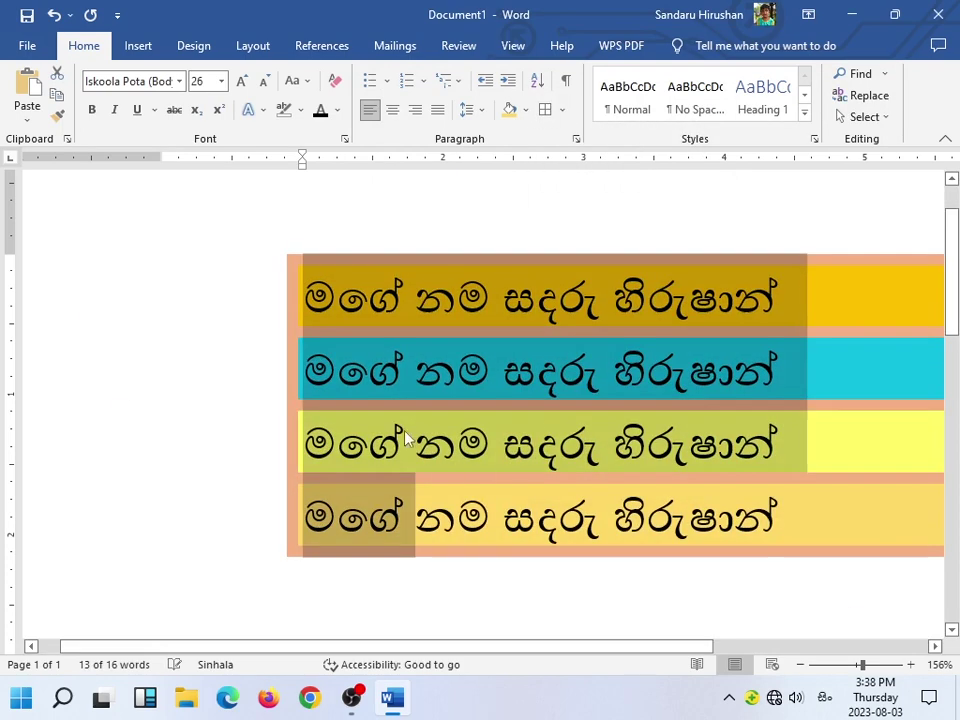
{"action": "left_click_drag", "start_coordinate": [677, 647], "coordinate": [750, 646]}
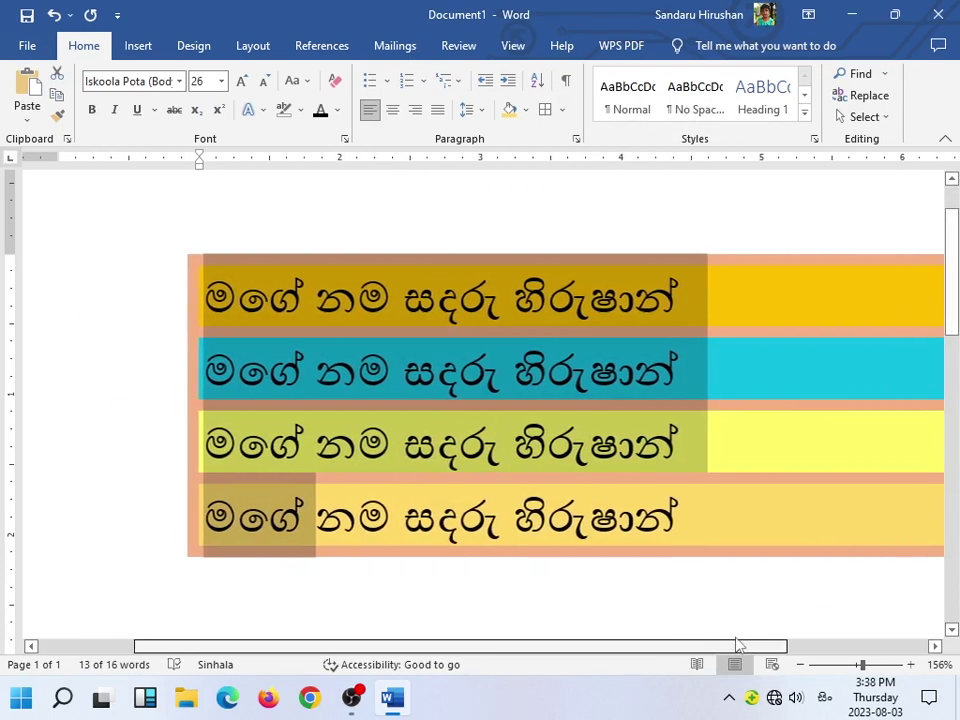
{"action": "left_click", "coordinate": [541, 370]}
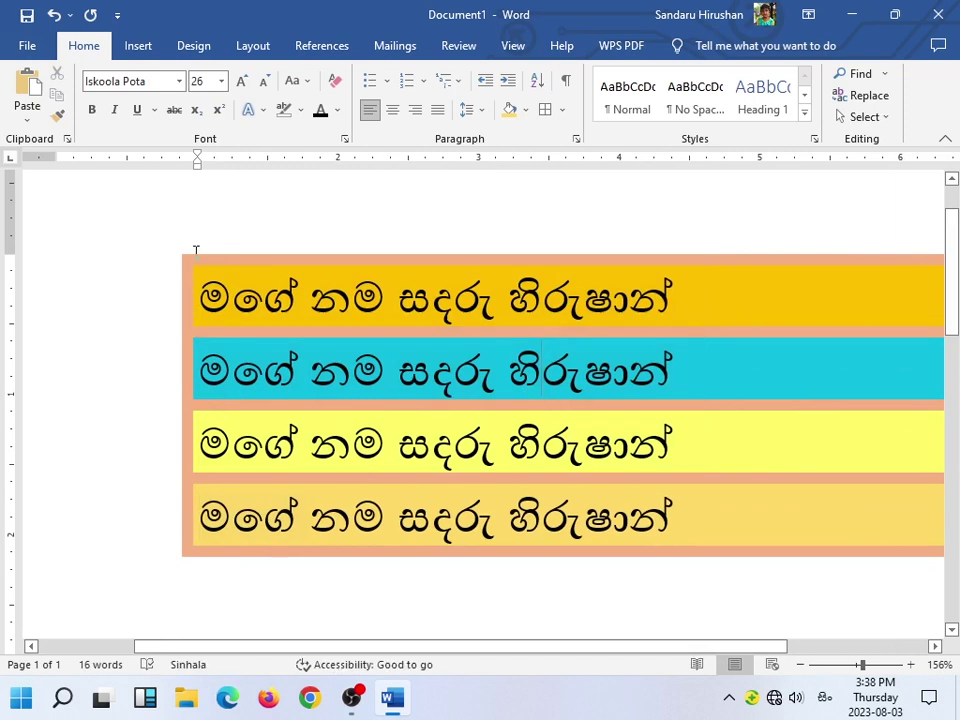
{"action": "key", "text": "ctrl+Home"}
{"action": "key", "text": "Right"}
{"action": "key", "text": "Right"}
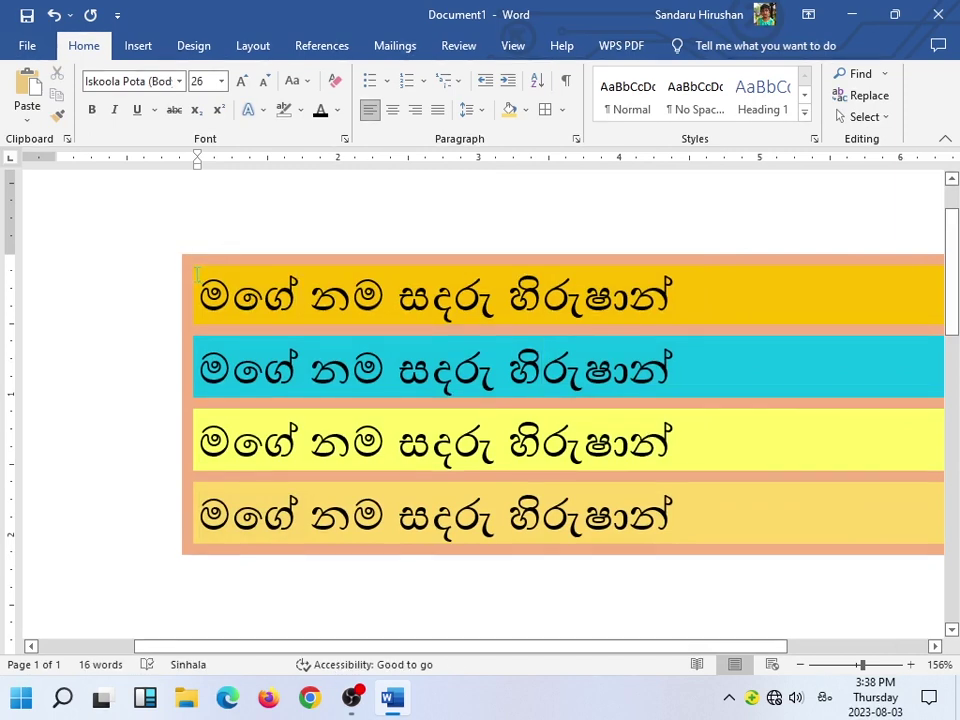
{"action": "left_click_drag", "start_coordinate": [198, 273], "coordinate": [673, 525]}
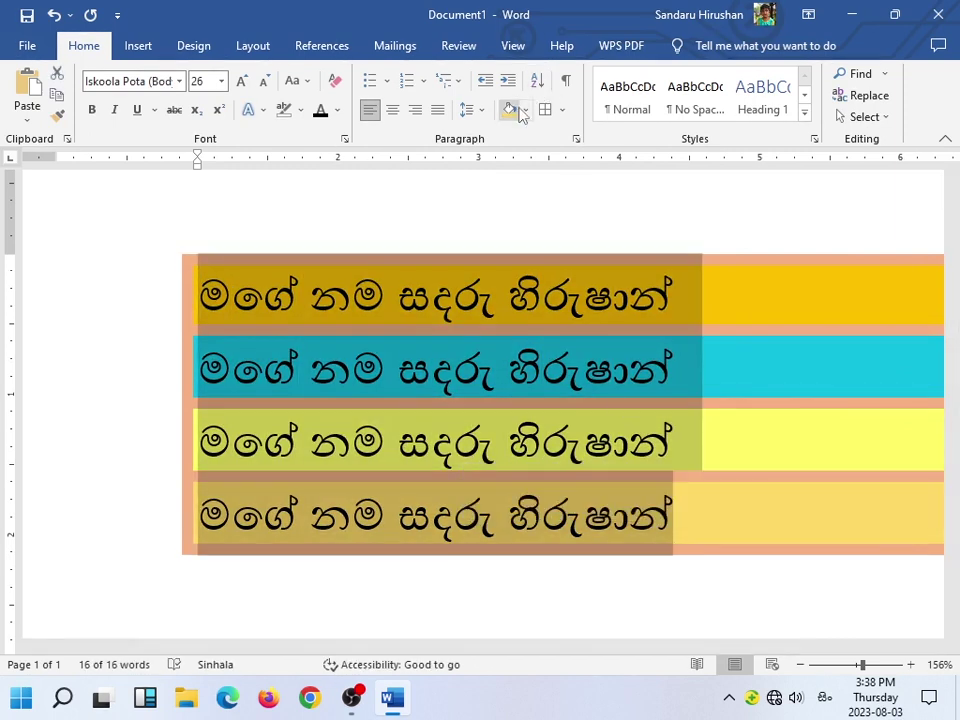
In Borders and Shading, change the border colour of the four lines to black.
{"action": "left_click", "coordinate": [522, 110]}
{"action": "key", "text": "Escape"}
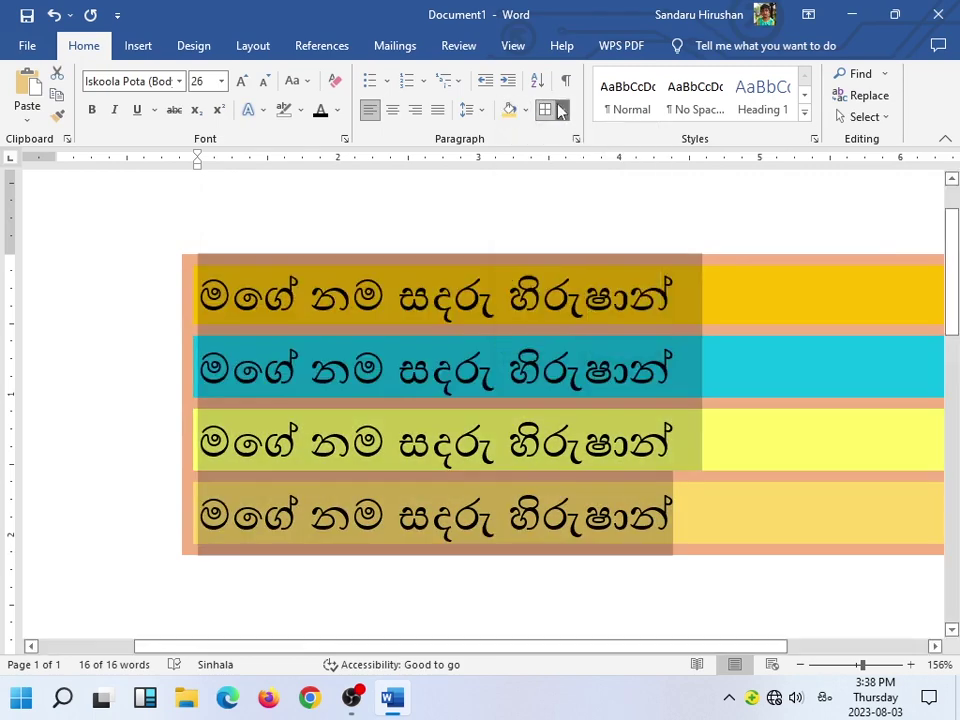
{"action": "left_click", "coordinate": [561, 111]}
{"action": "left_click", "coordinate": [610, 476]}
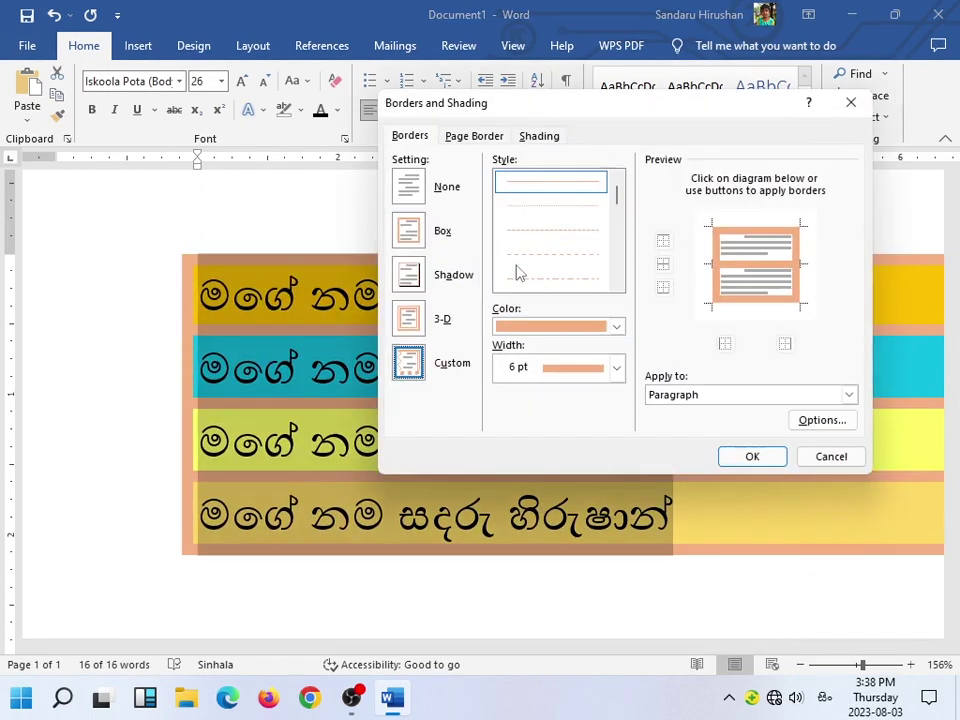
{"action": "left_click", "coordinate": [614, 327]}
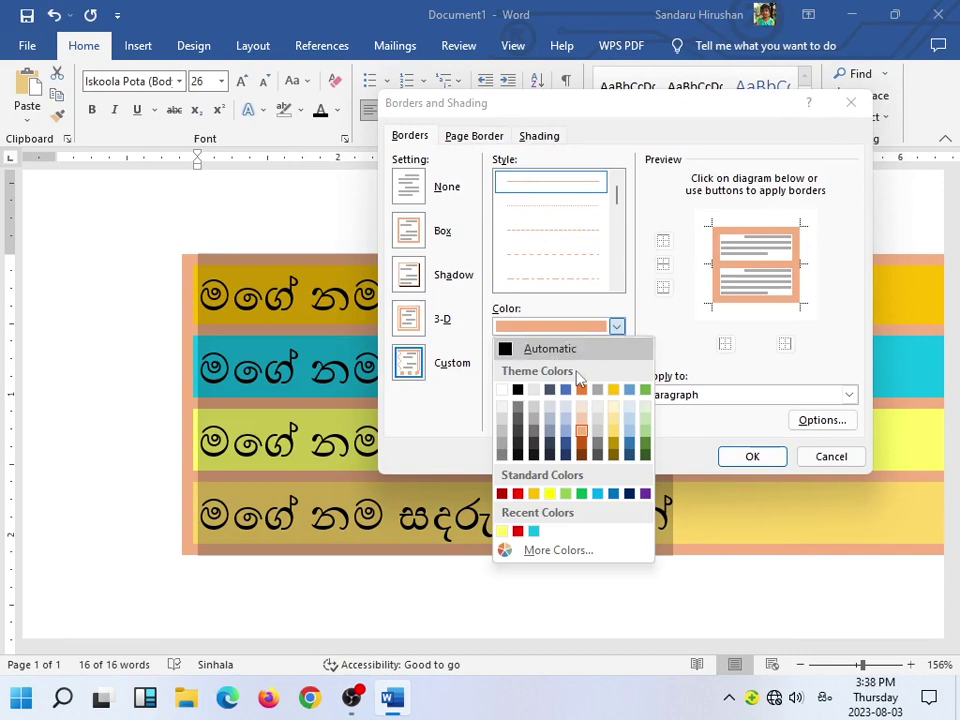
{"action": "left_click", "coordinate": [522, 400]}
{"action": "left_click", "coordinate": [748, 466]}
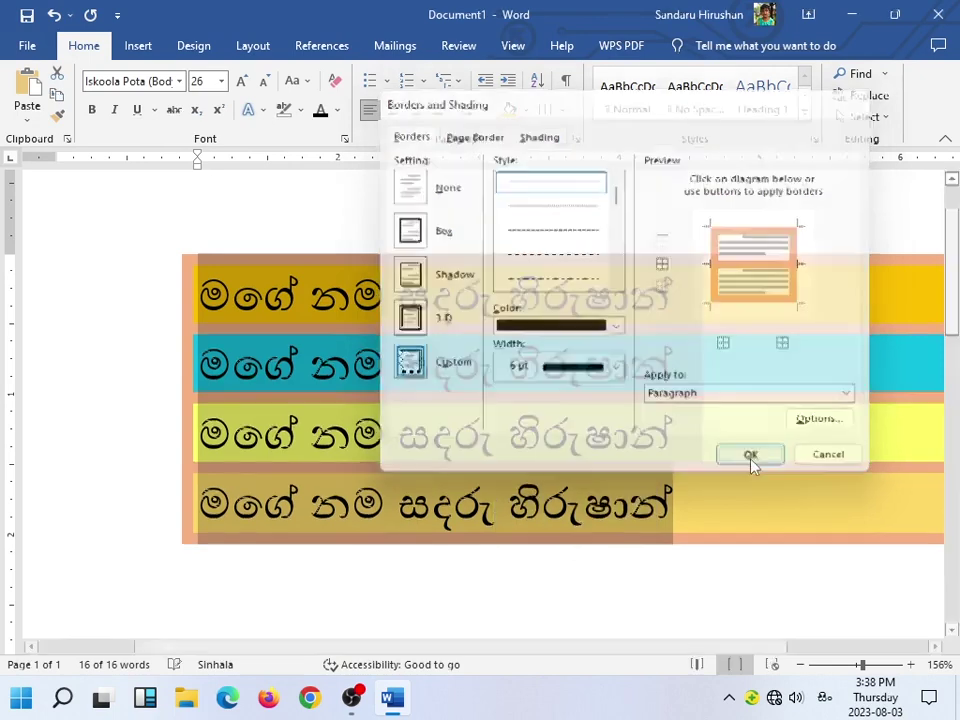
Apply a 3-D border with Automatic black colour and 6 pt width around the block.
{"action": "left_click", "coordinate": [525, 110]}
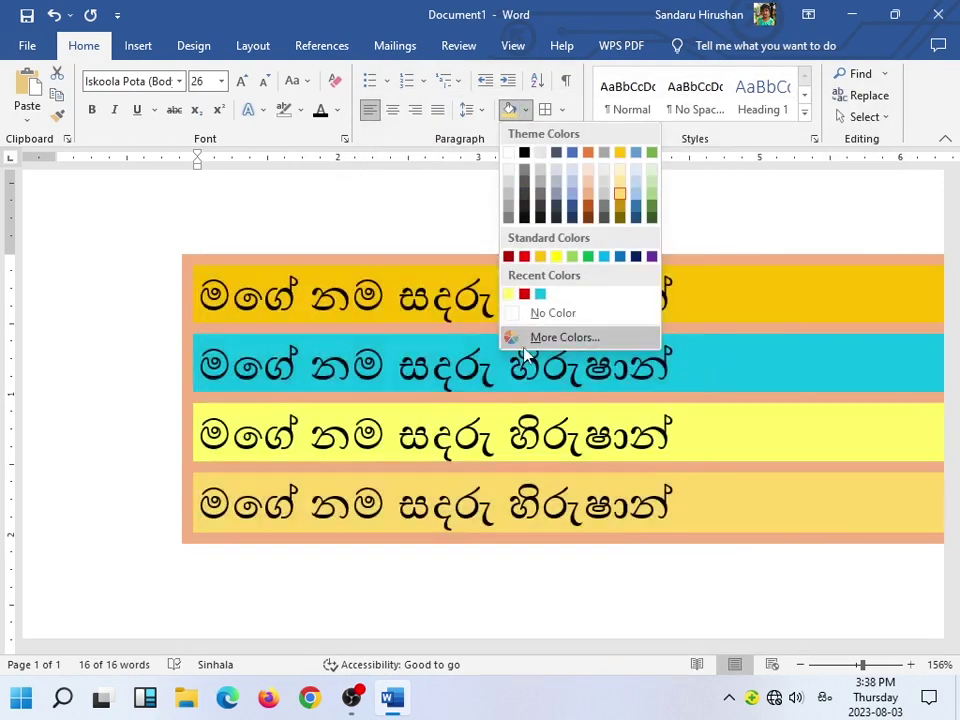
{"action": "left_click", "coordinate": [556, 109]}
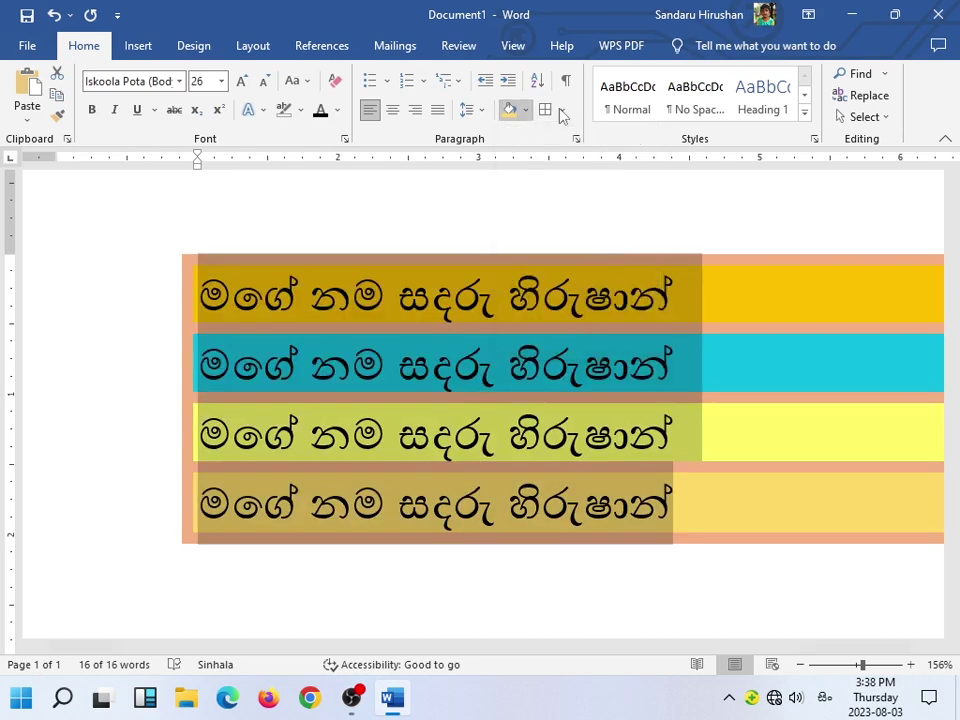
{"action": "left_click", "coordinate": [556, 109]}
{"action": "left_click", "coordinate": [583, 476]}
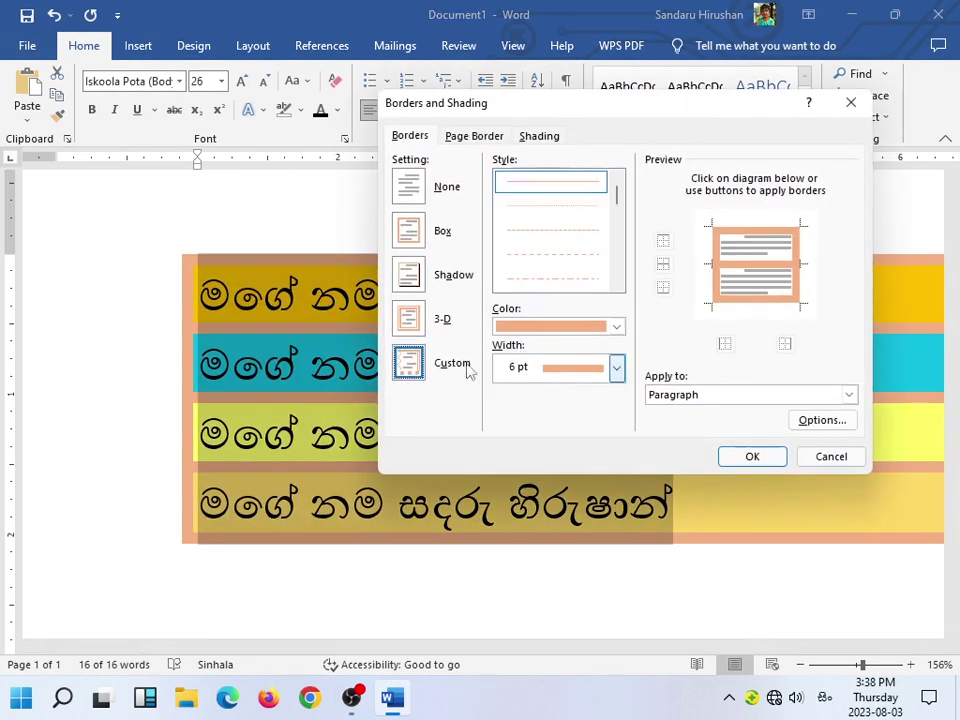
{"action": "left_click", "coordinate": [420, 318]}
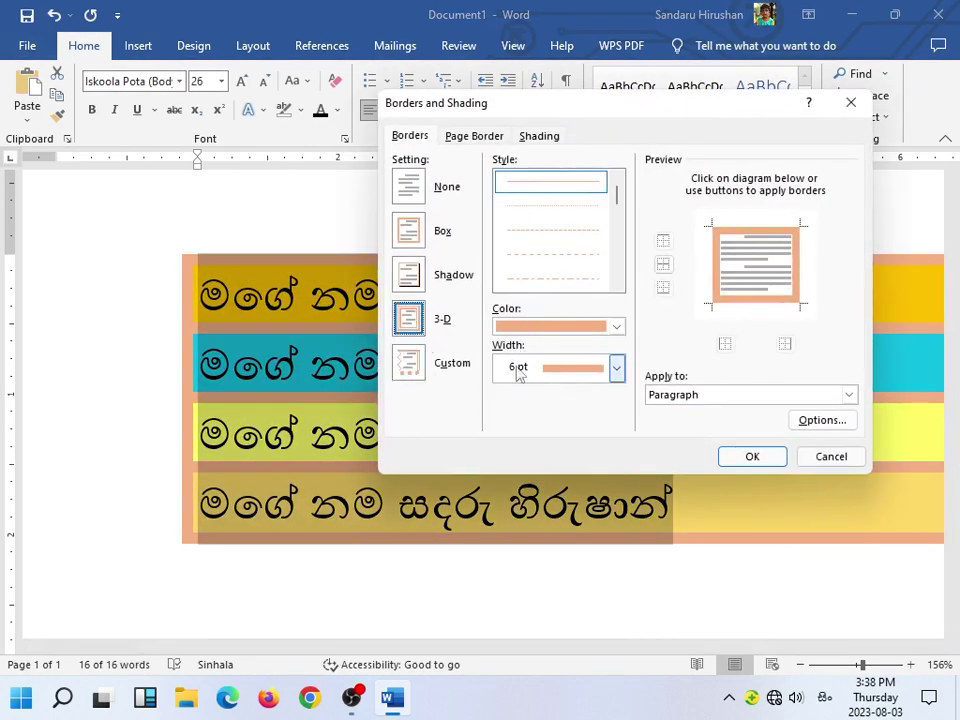
{"action": "left_click", "coordinate": [617, 368]}
{"action": "left_click", "coordinate": [584, 327]}
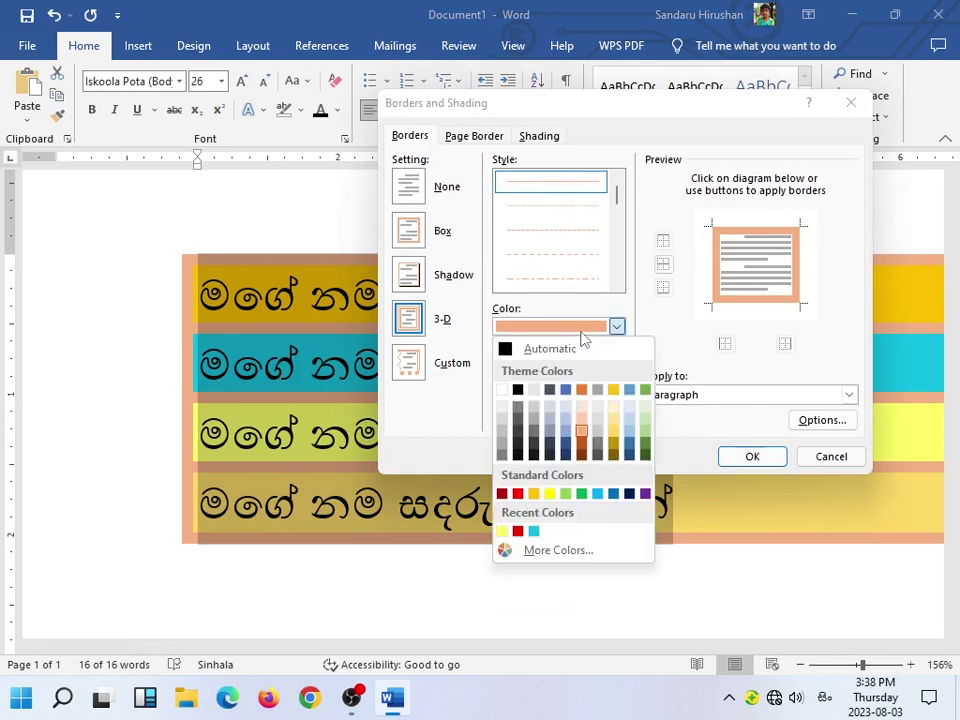
{"action": "left_click", "coordinate": [508, 348]}
{"action": "left_click", "coordinate": [616, 368]}
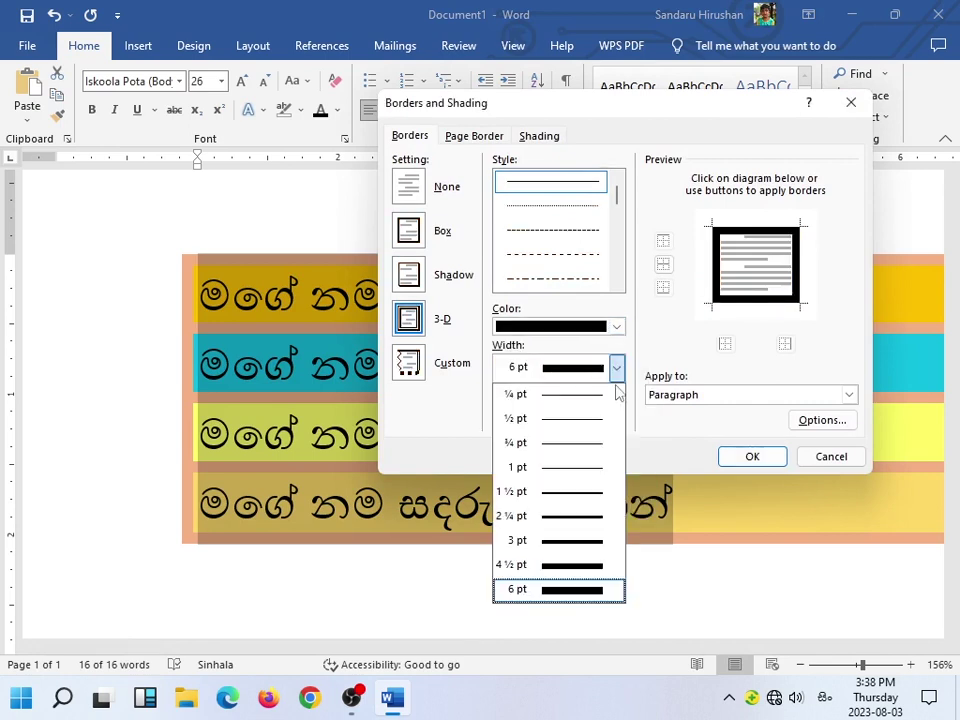
{"action": "left_click", "coordinate": [560, 589]}
{"action": "left_click", "coordinate": [755, 462]}
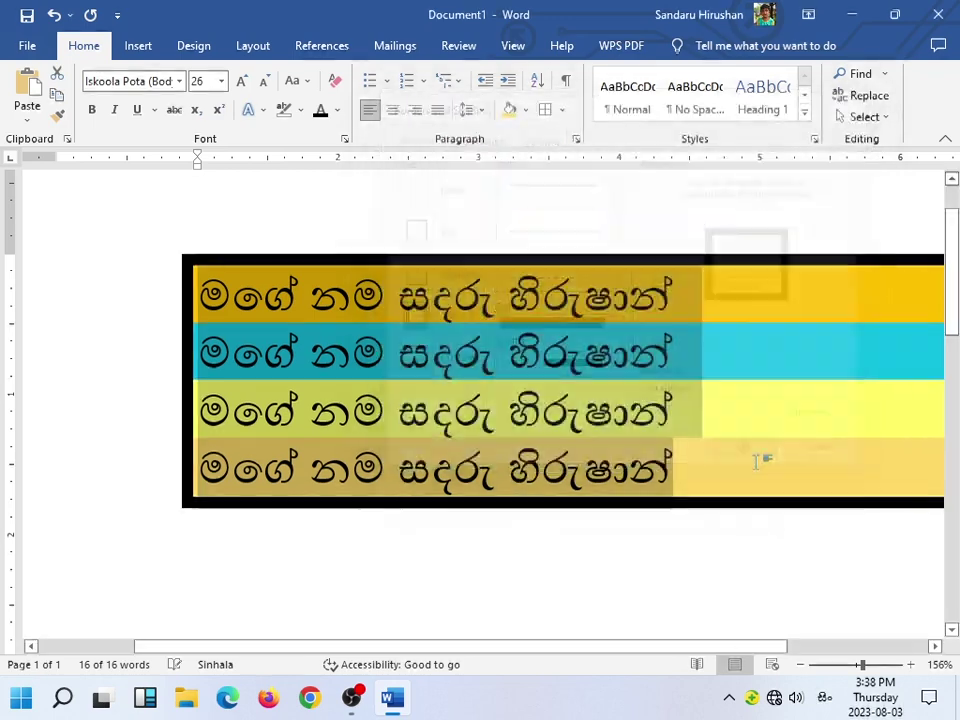
Apply All Borders, then set No Border and No Color shading on the four coloured paragraphs.
{"action": "left_click", "coordinate": [562, 110]}
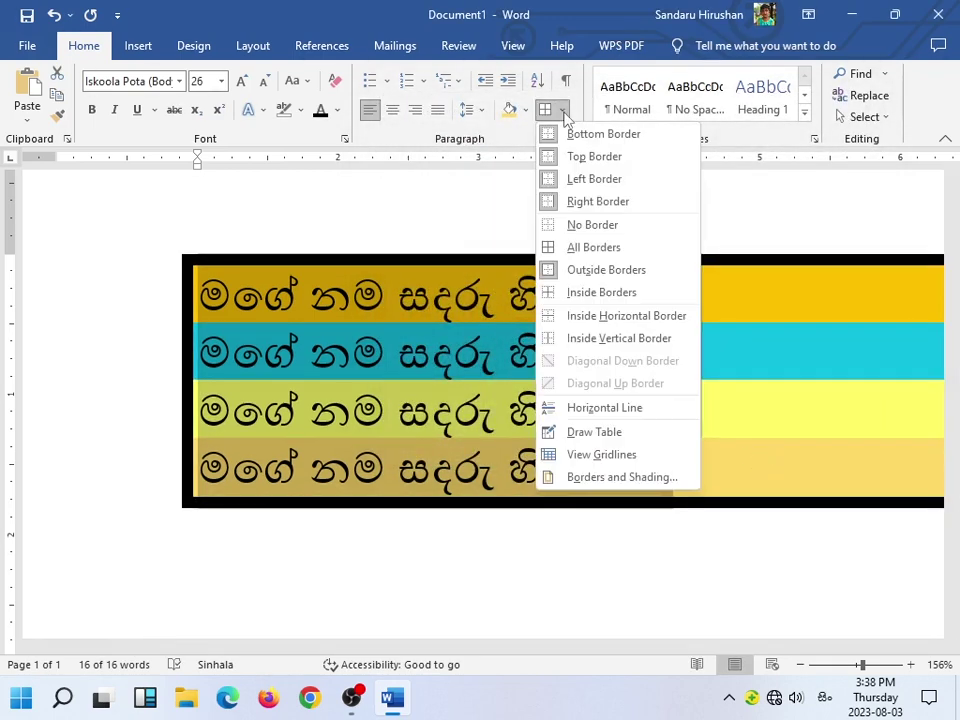
{"action": "left_click", "coordinate": [552, 250]}
{"action": "left_click", "coordinate": [435, 343]}
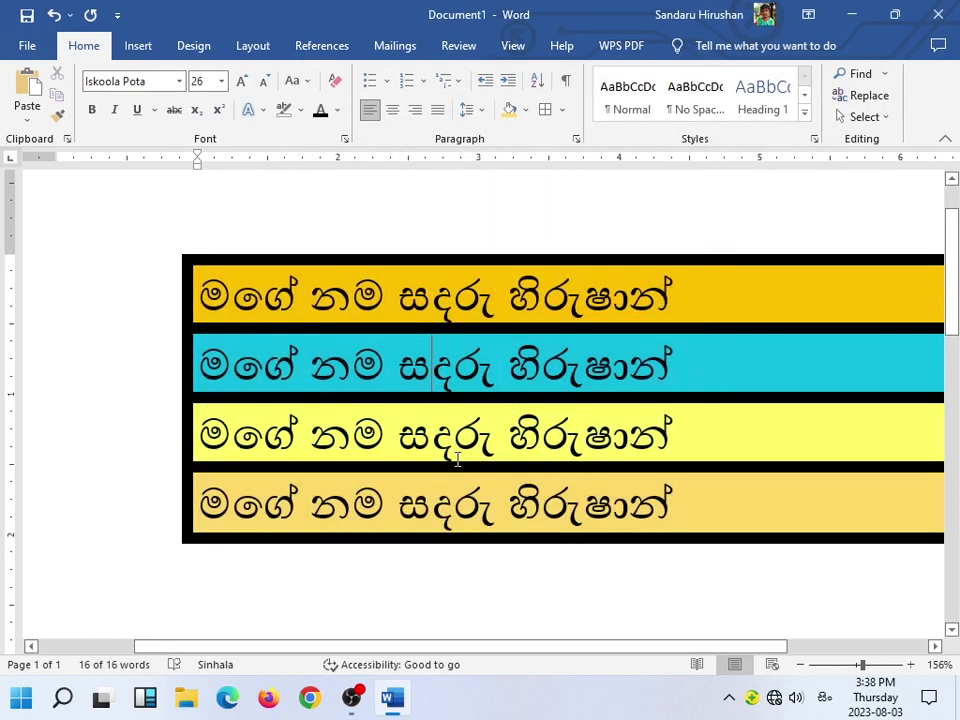
{"action": "left_click_drag", "start_coordinate": [704, 524], "coordinate": [126, 283]}
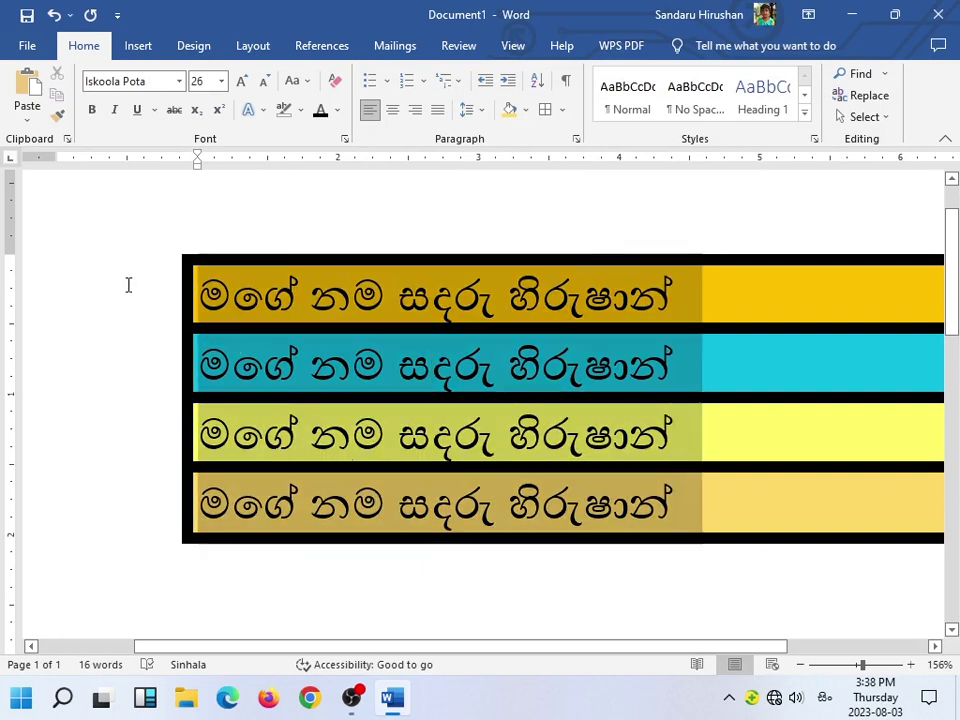
{"action": "left_click", "coordinate": [565, 110]}
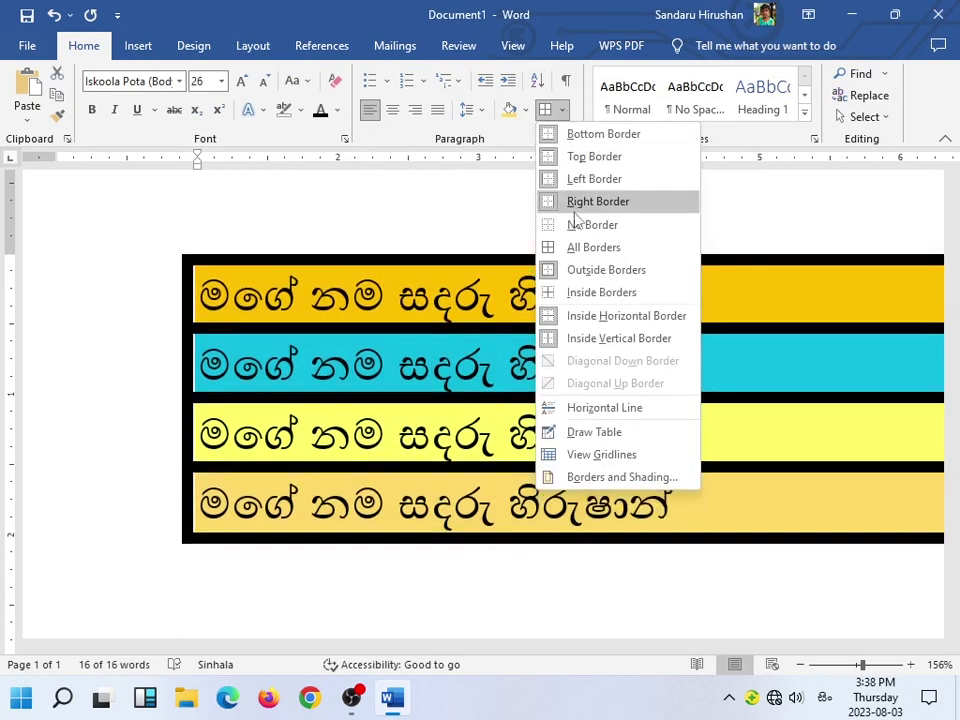
{"action": "left_click", "coordinate": [592, 220]}
{"action": "left_click", "coordinate": [525, 110]}
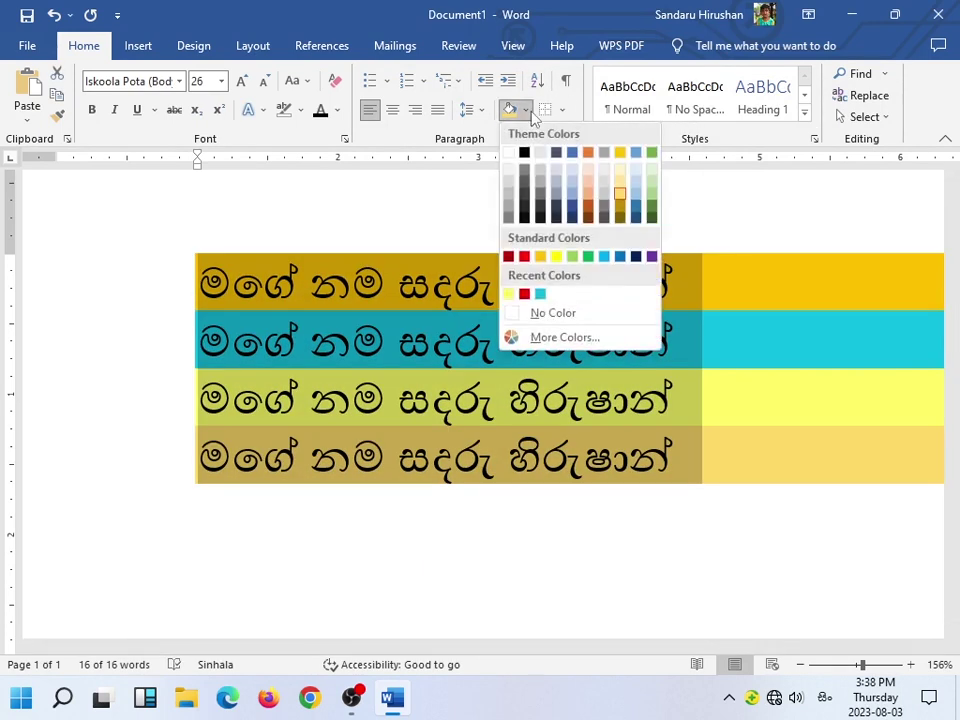
{"action": "left_click", "coordinate": [557, 313]}
{"action": "left_click", "coordinate": [494, 290]}
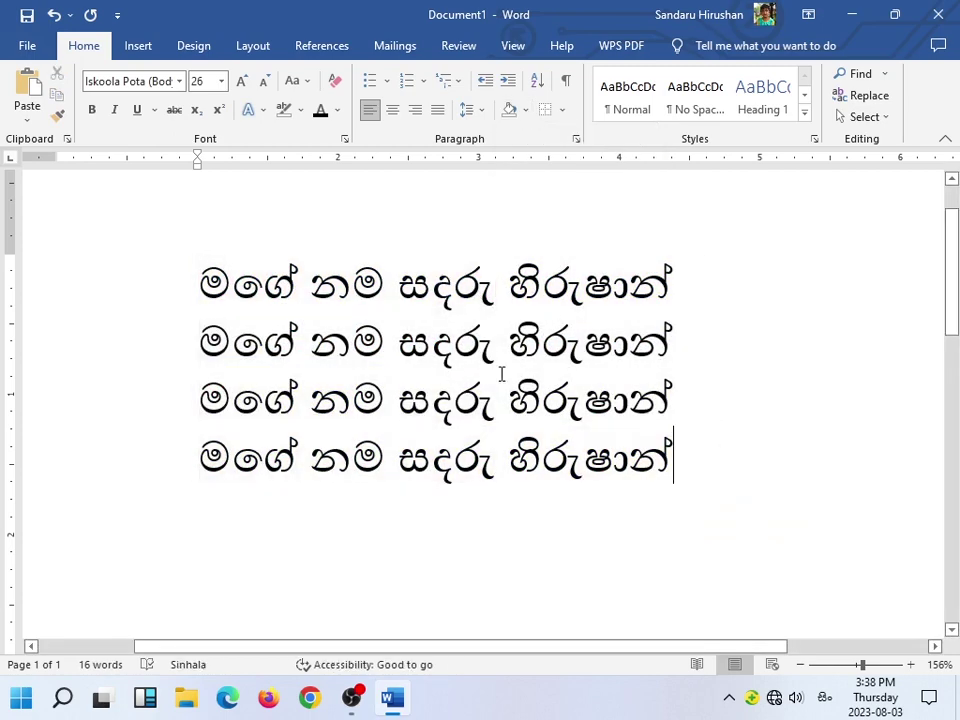
Select the four lines and delete them, leaving the page empty.
{"action": "key", "text": "ctrl+a"}
{"action": "left_click", "coordinate": [736, 366]}
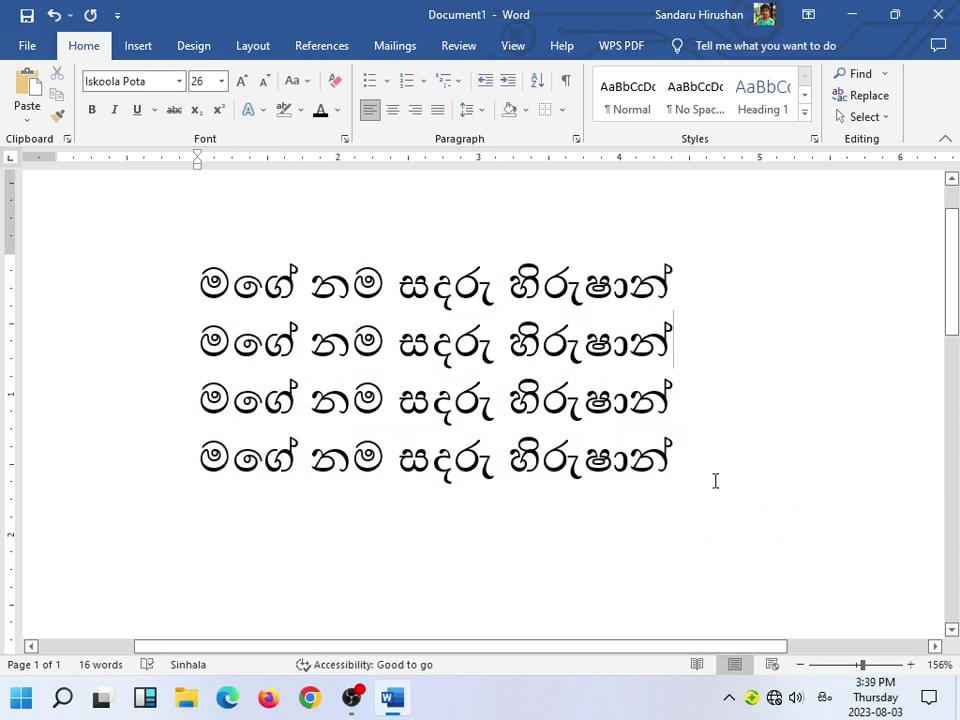
{"action": "left_click_drag", "start_coordinate": [715, 481], "coordinate": [186, 297]}
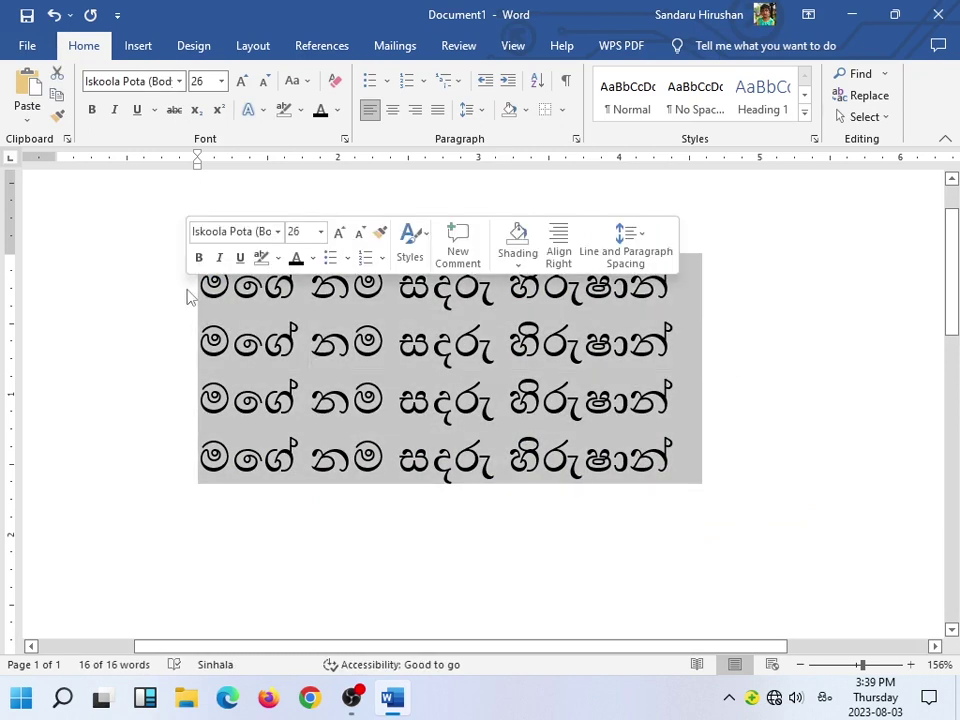
{"action": "key", "text": "BackSpace"}
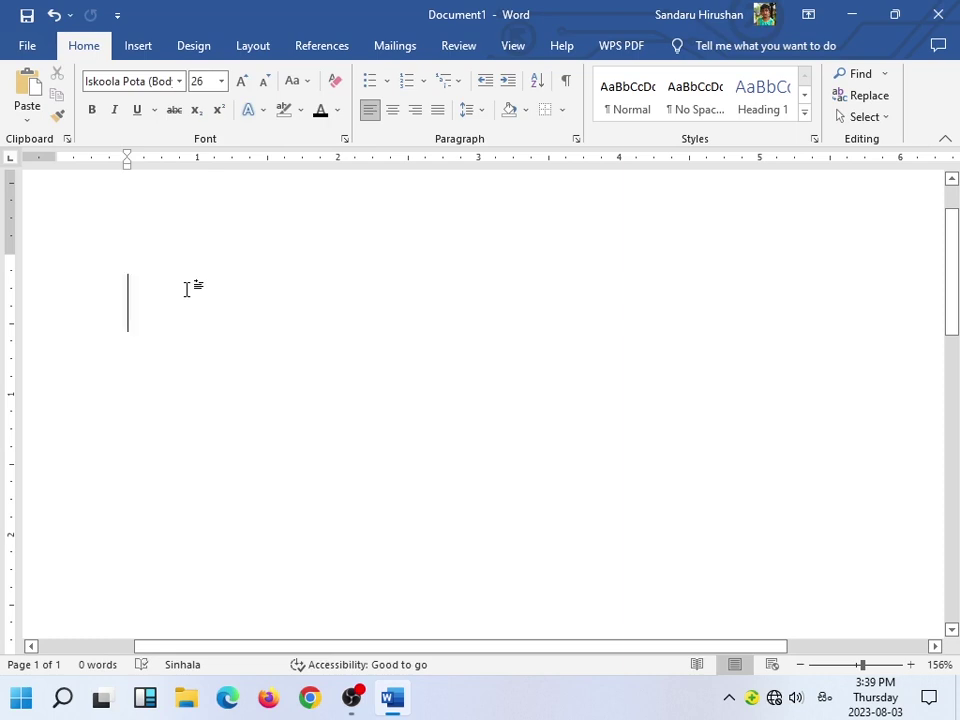
Switch the input language to English (United States) and choose the 4u-Ananda font.
{"action": "left_click", "coordinate": [826, 703]}
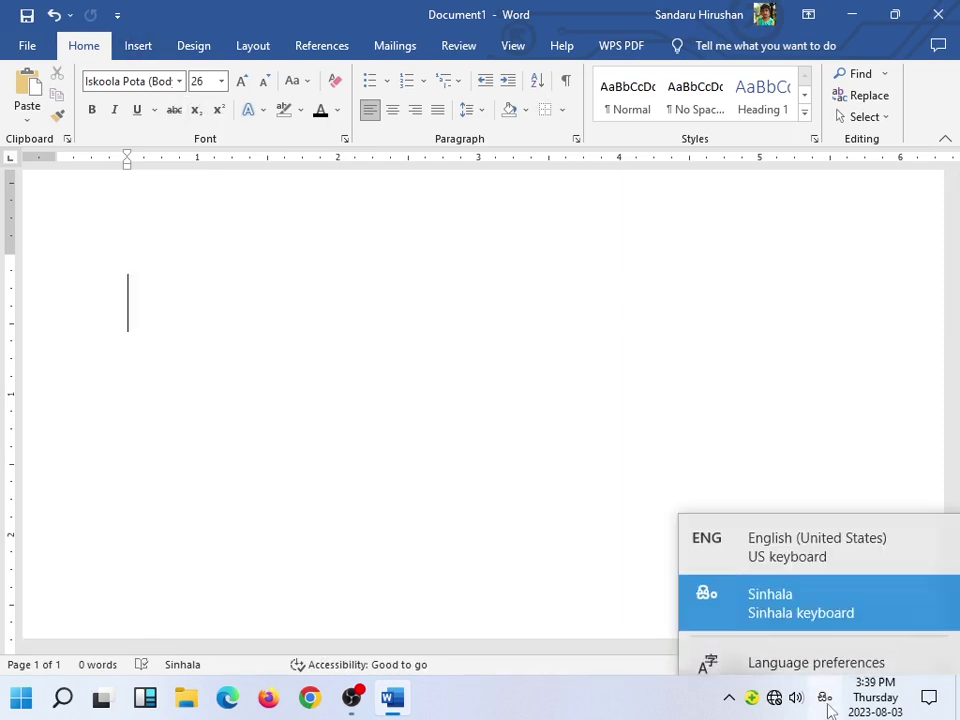
{"action": "left_click", "coordinate": [799, 558]}
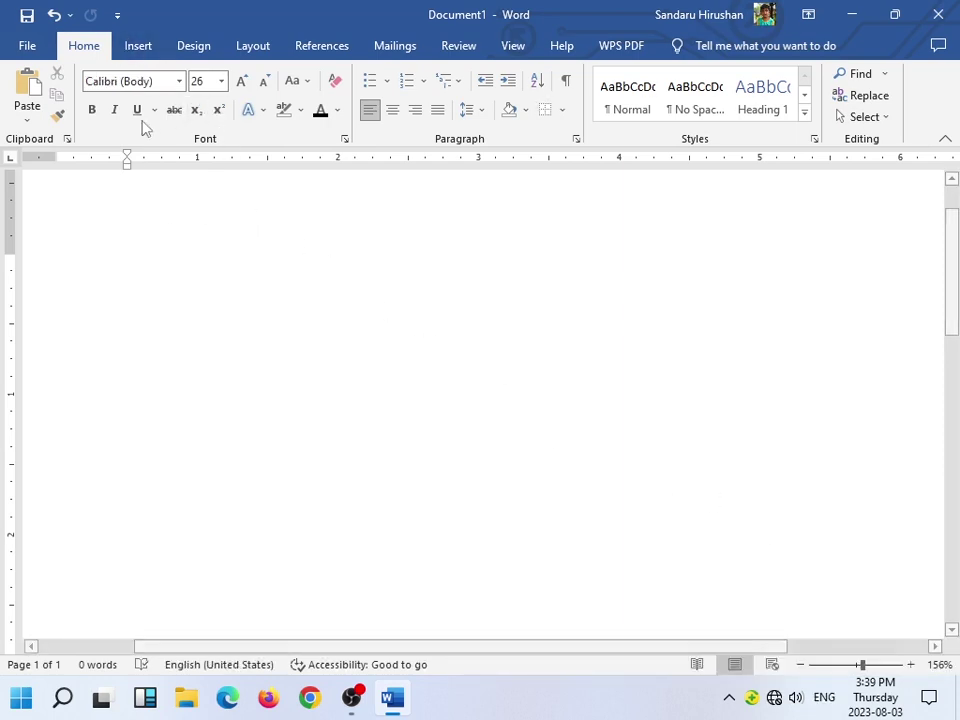
{"action": "left_click", "coordinate": [179, 82]}
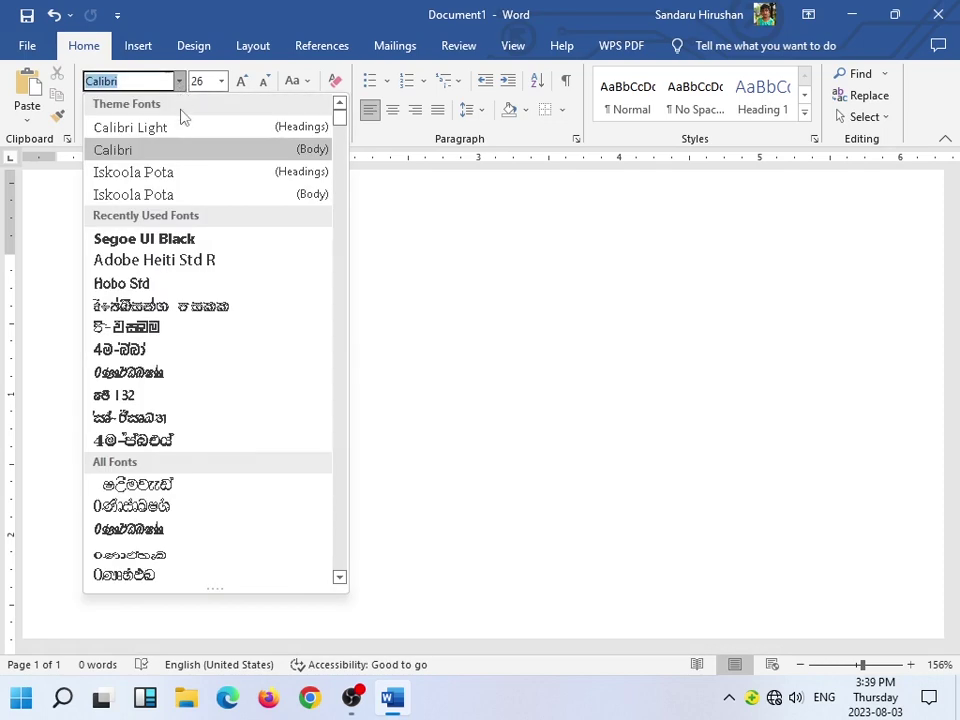
{"action": "left_click", "coordinate": [140, 350]}
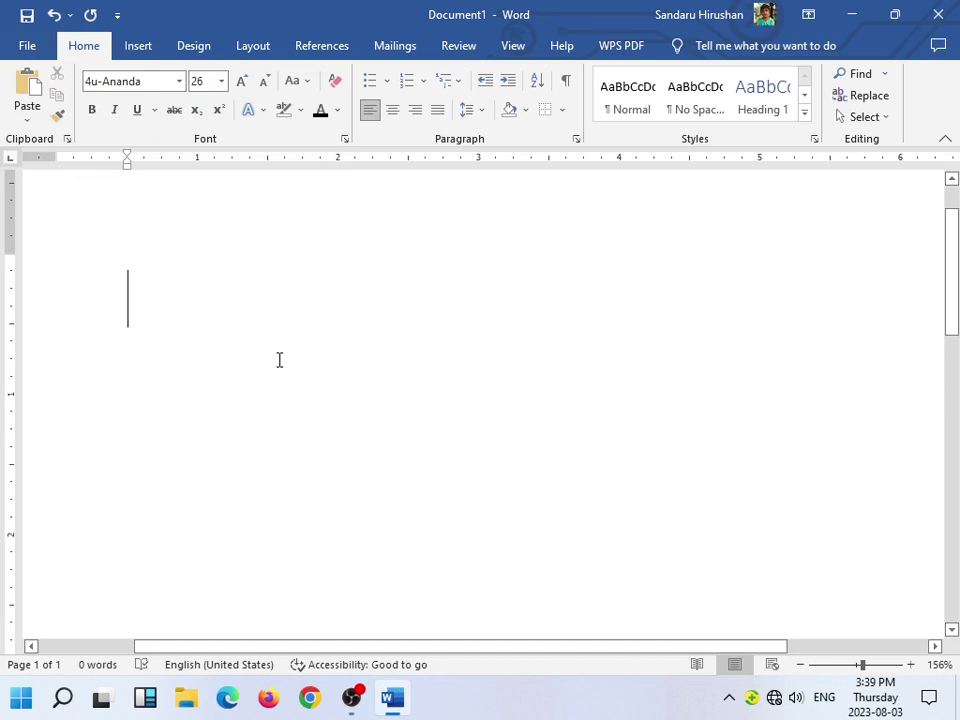
Type the Sinhala 'my name is' sentence in 4u-Ananda, correcting two typos with Backspace.
{"action": "type", "text": "Tf.a "}
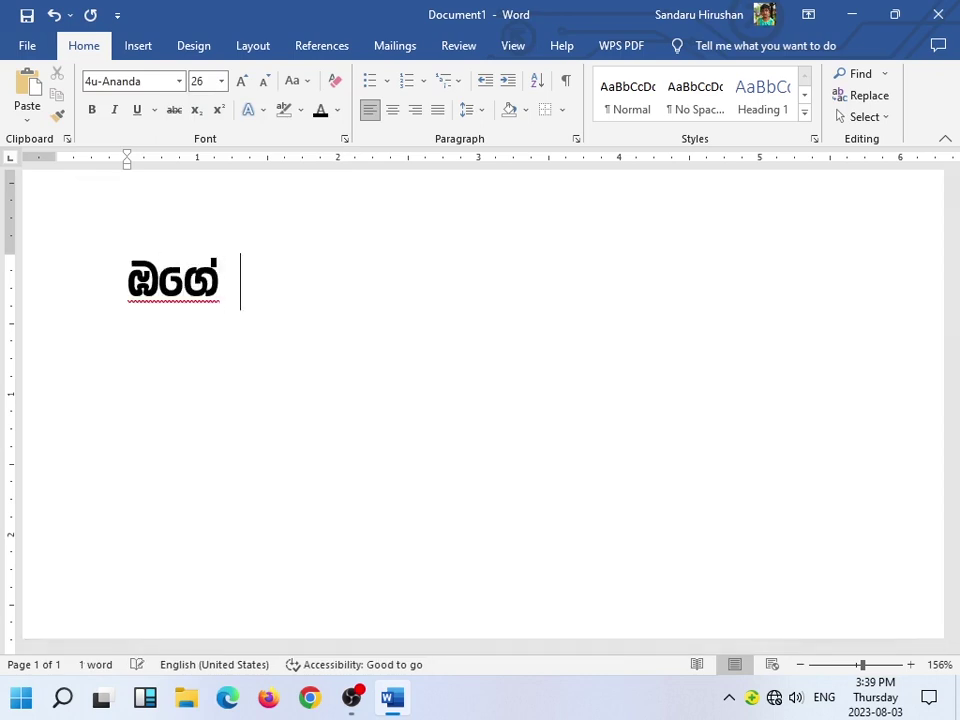
{"action": "type", "text": "kï"}
{"action": "key", "text": "BackSpace"}
{"action": "type", "text": "u iopr"}
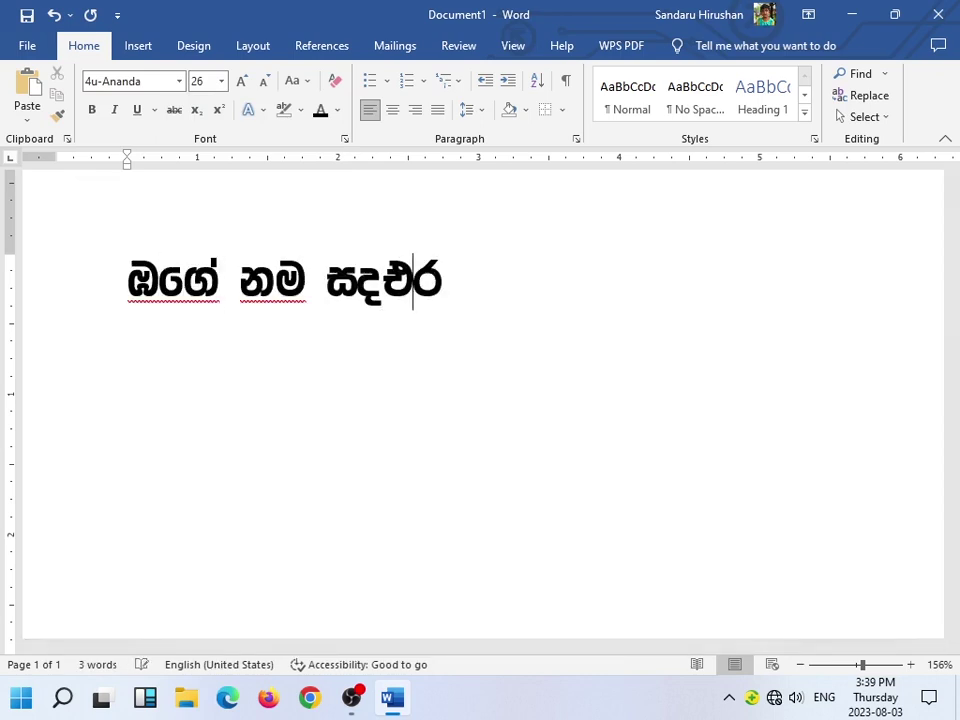
{"action": "key", "text": "BackSpace"}
{"action": "key", "text": "BackSpace"}
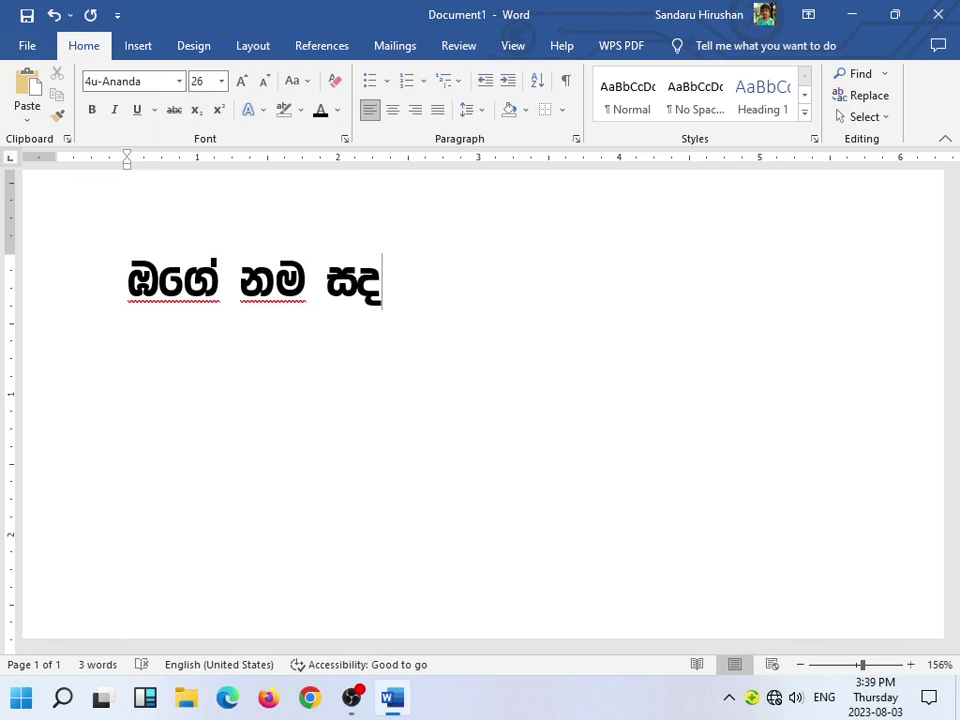
{"action": "type", "text": "re ysre"}
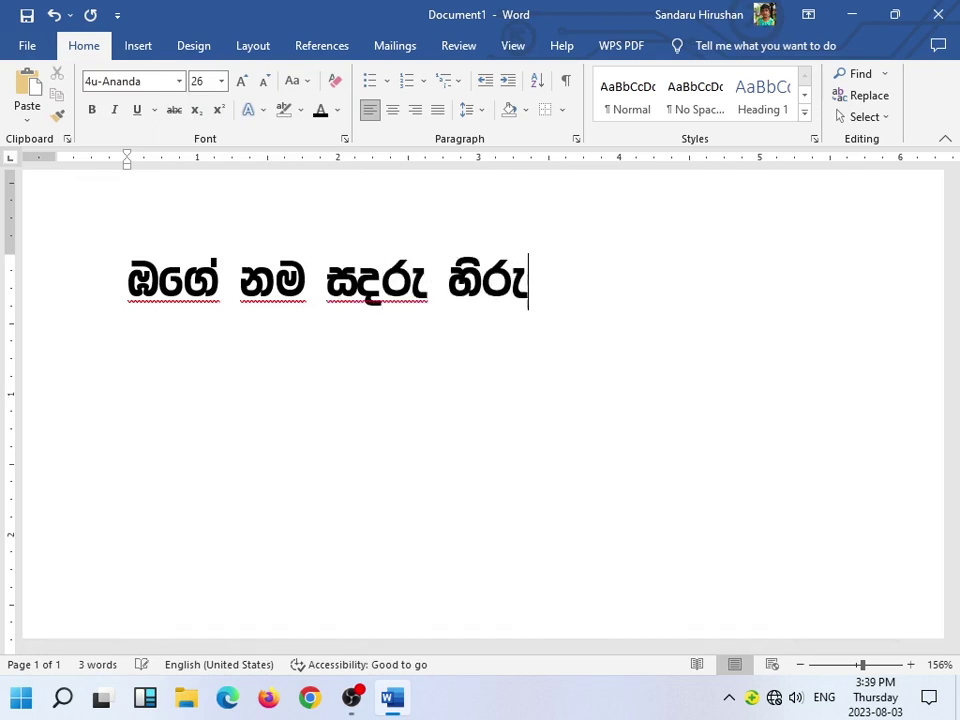
{"action": "type", "text": "Idka"}
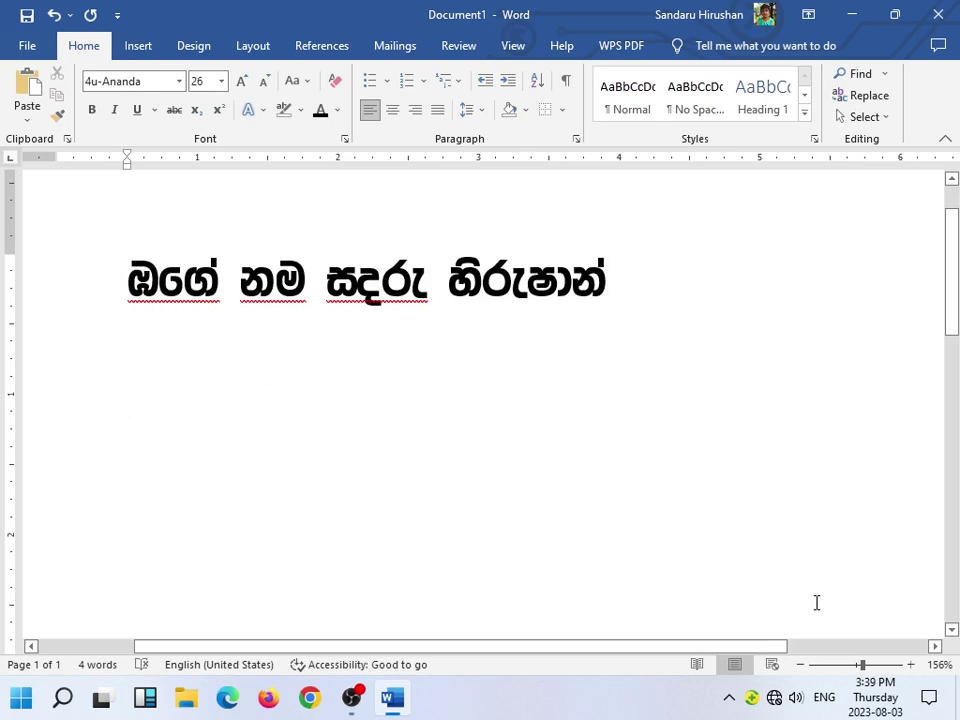
Restore the sentence's first letter with Undo Automatic Capitalization.
{"action": "scroll", "coordinate": [866, 670], "scroll_direction": "up", "scroll_amount": 6, "text": "ctrl"}
{"action": "scroll", "coordinate": [864, 670], "scroll_direction": "up", "scroll_amount": 2, "text": "ctrl"}
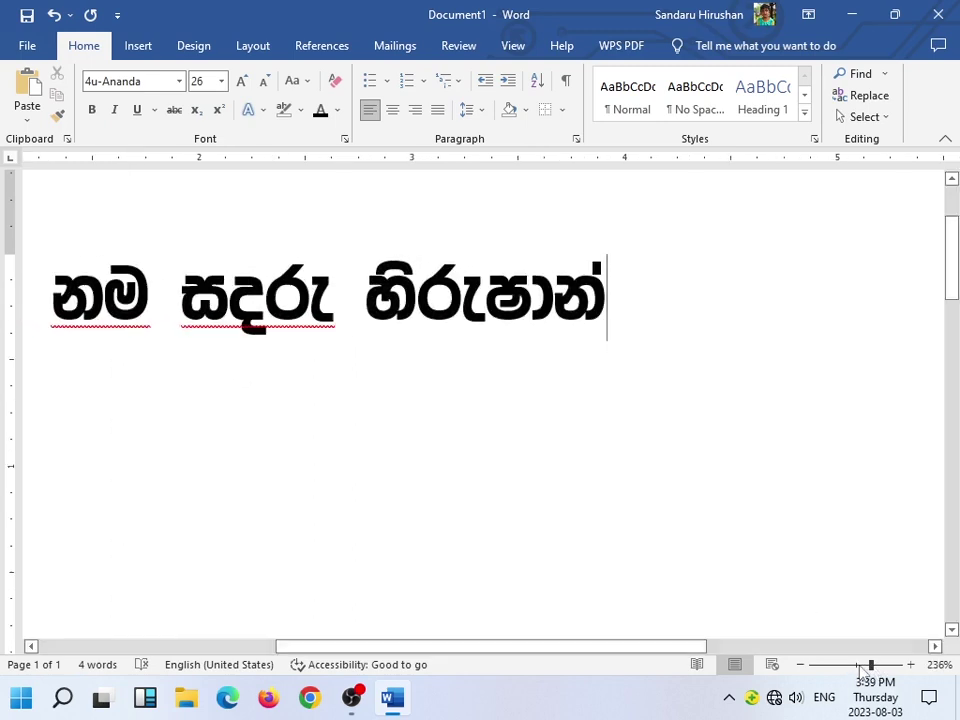
{"action": "left_click_drag", "start_coordinate": [617, 648], "coordinate": [473, 648]}
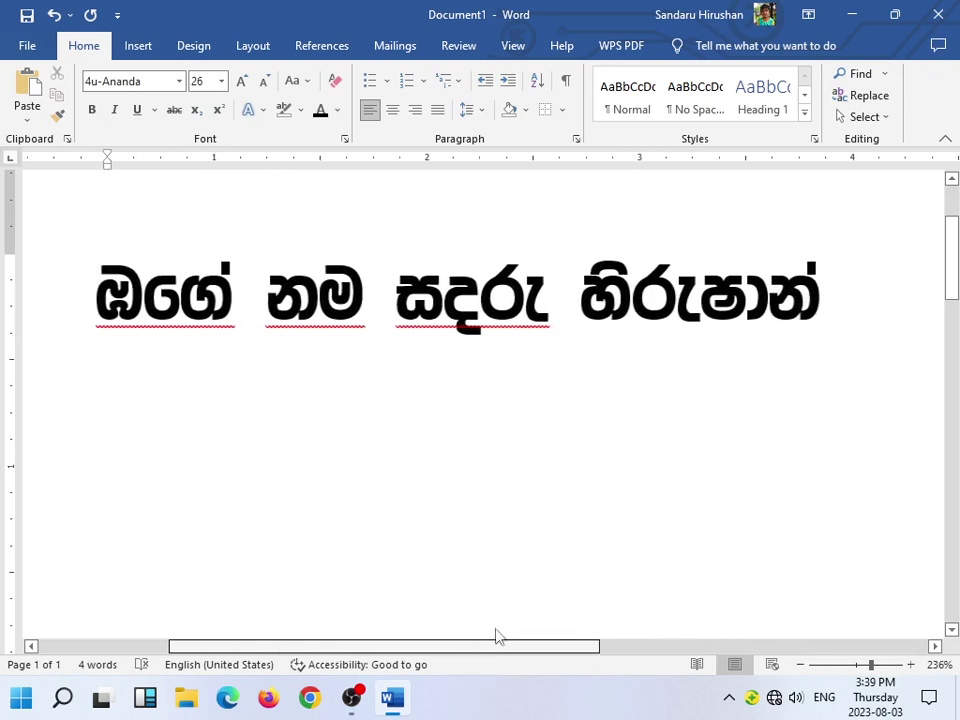
{"action": "left_click", "coordinate": [182, 340]}
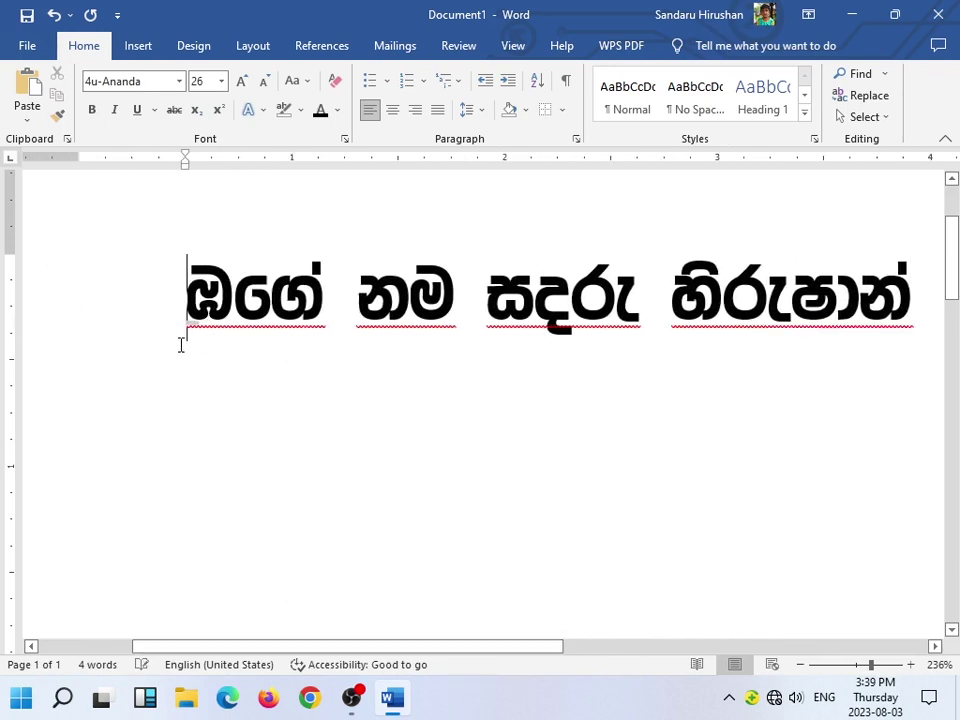
{"action": "left_click", "coordinate": [199, 333]}
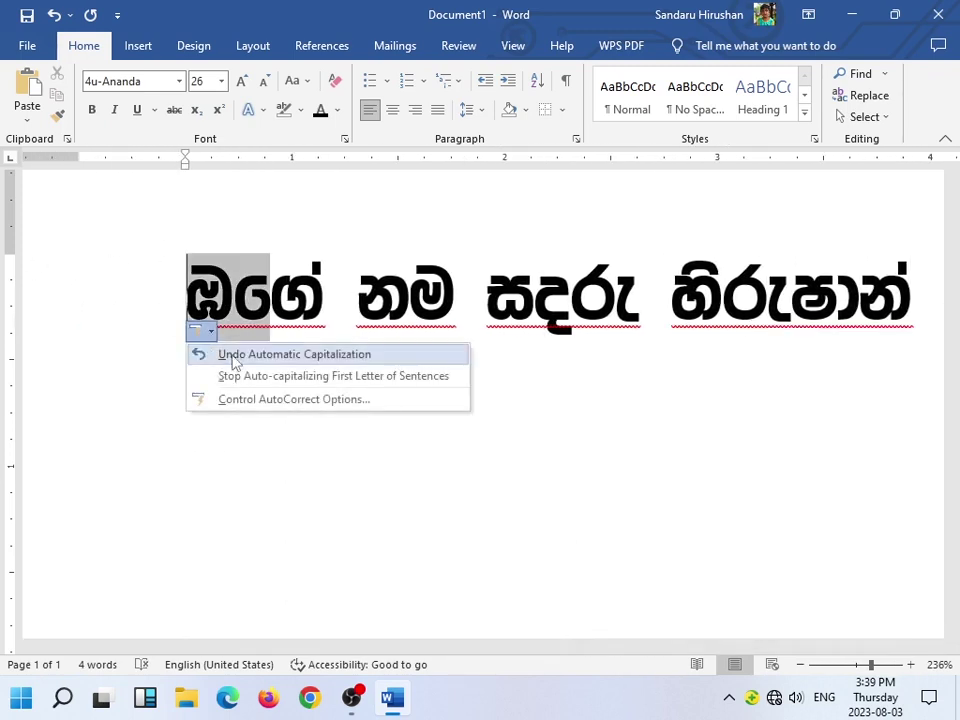
{"action": "left_click", "coordinate": [241, 355]}
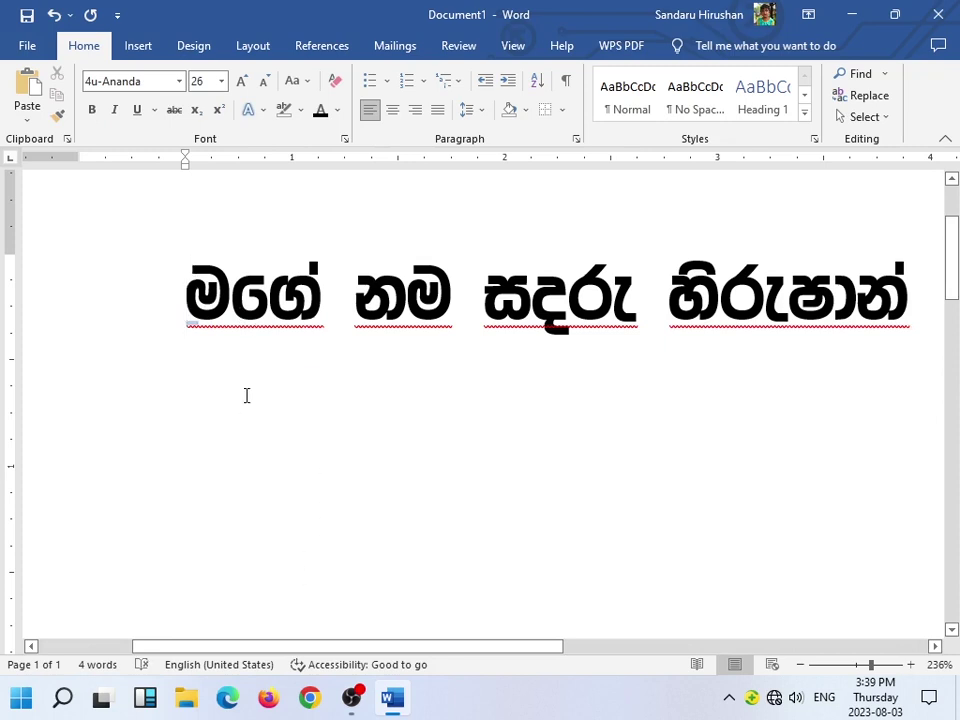
Try the FS-Minu and 0KDBOLIDDA fonts on the Sinhala line and add an empty line below.
{"action": "left_click_drag", "start_coordinate": [188, 290], "coordinate": [935, 300]}
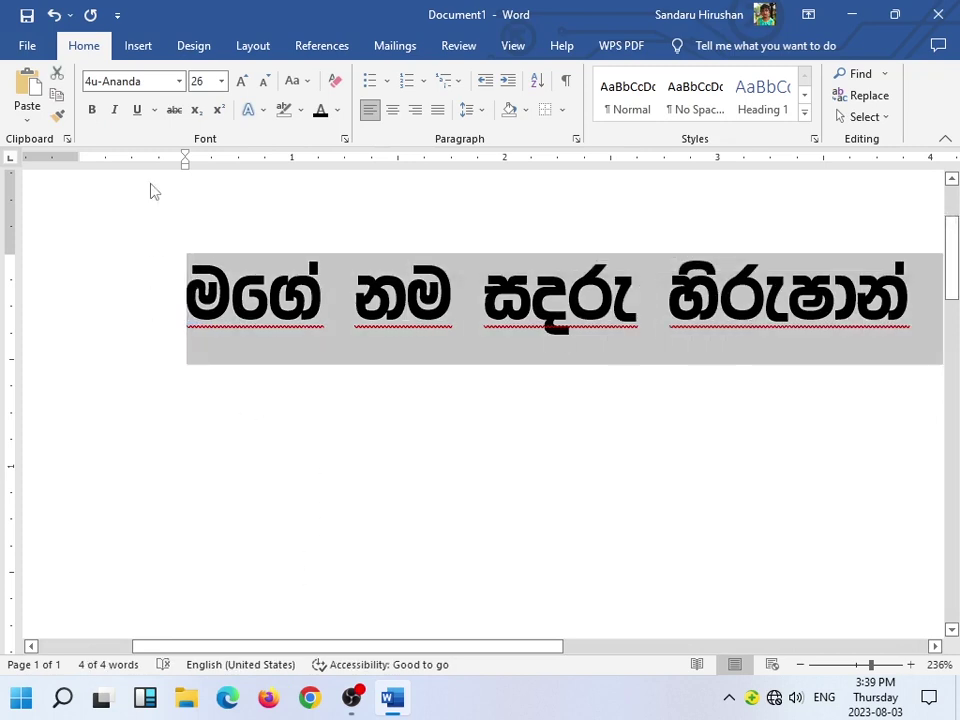
{"action": "left_click", "coordinate": [180, 82]}
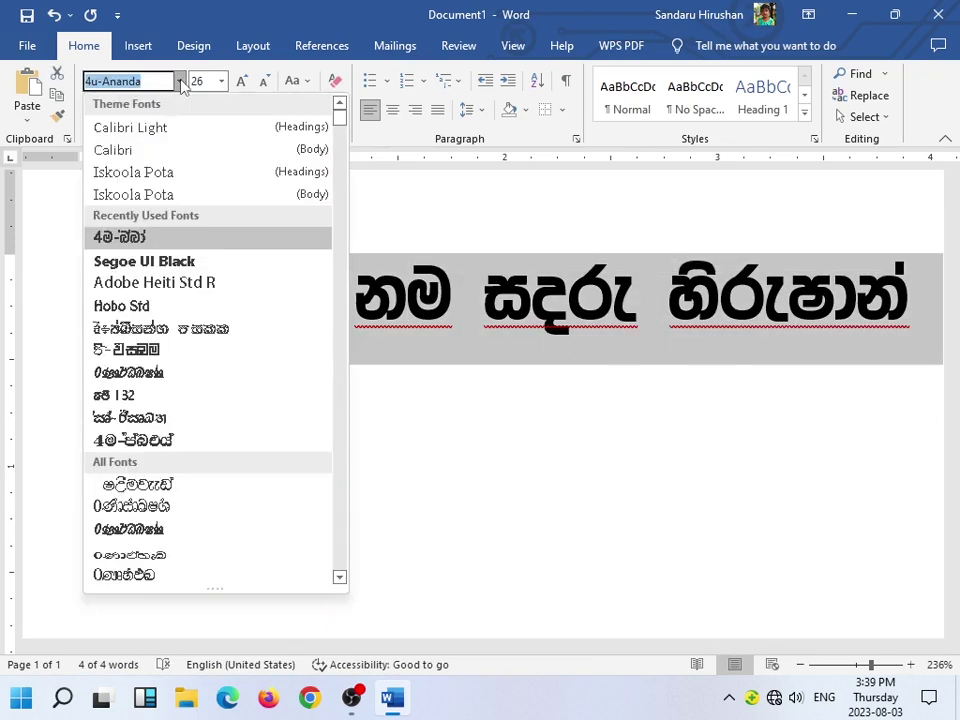
{"action": "left_click", "coordinate": [141, 350]}
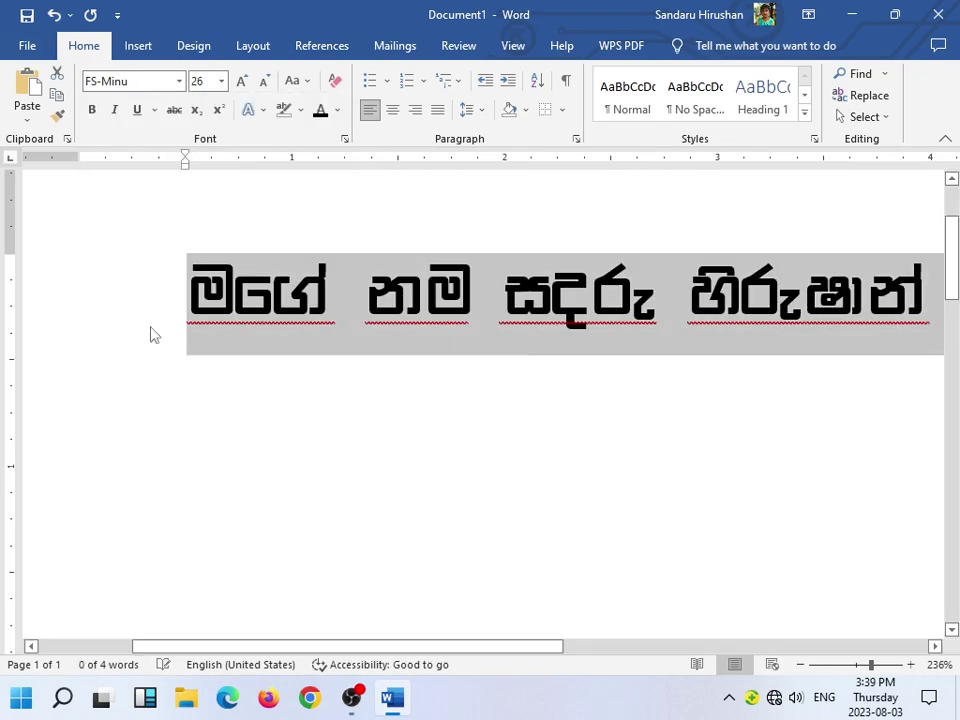
{"action": "left_click", "coordinate": [180, 82]}
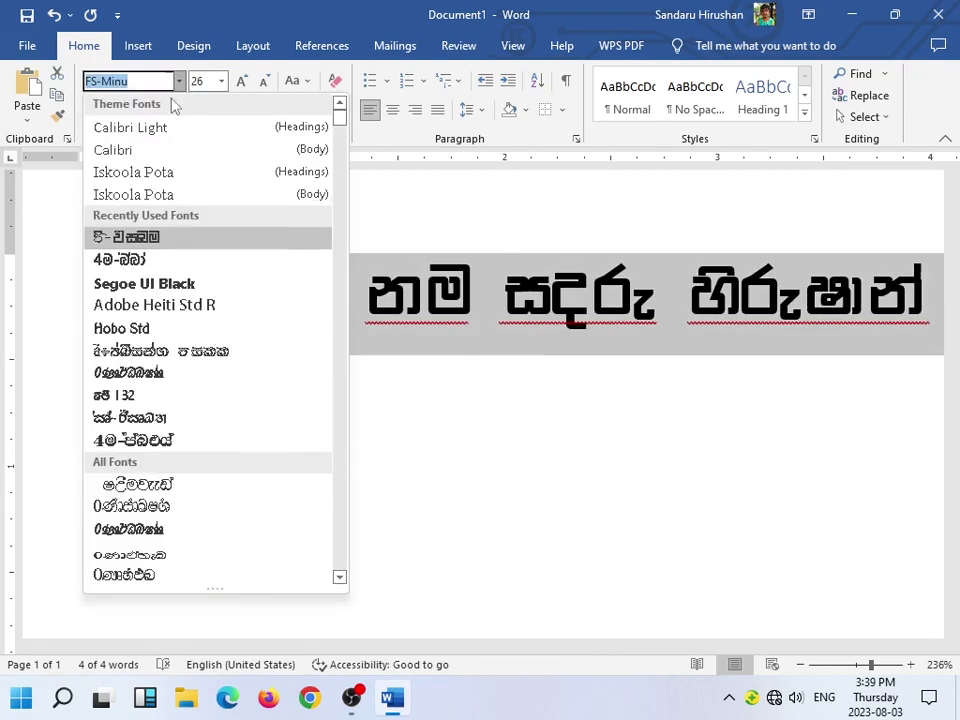
{"action": "left_click", "coordinate": [130, 525]}
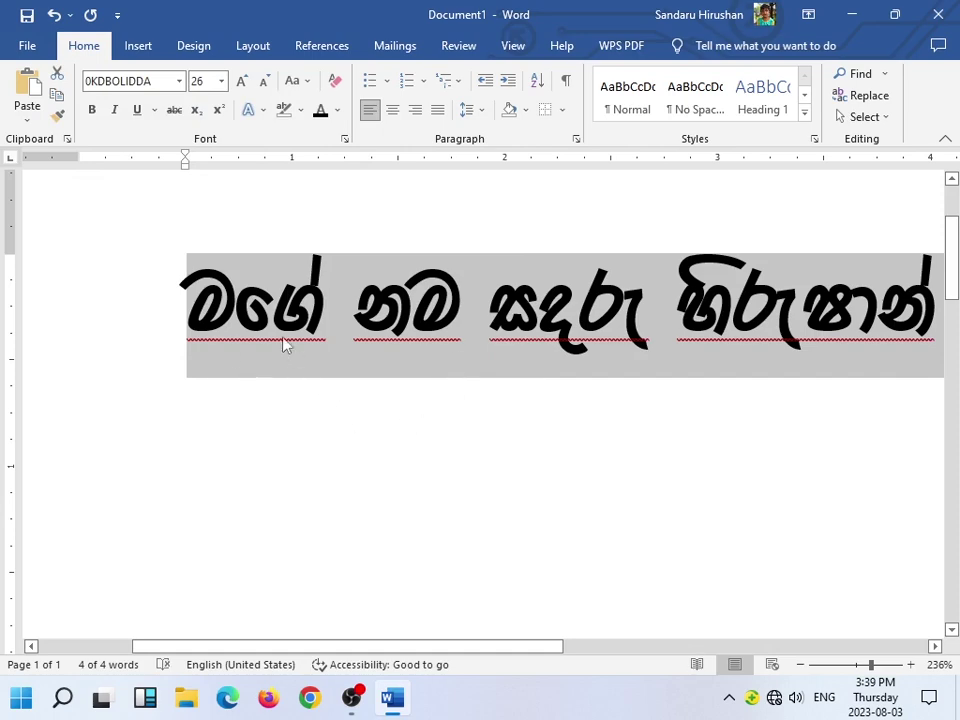
{"action": "double_click", "coordinate": [246, 381]}
Apply the 4u-Amantha font to the Sinhala line.
{"action": "triple_click", "coordinate": [190, 289]}
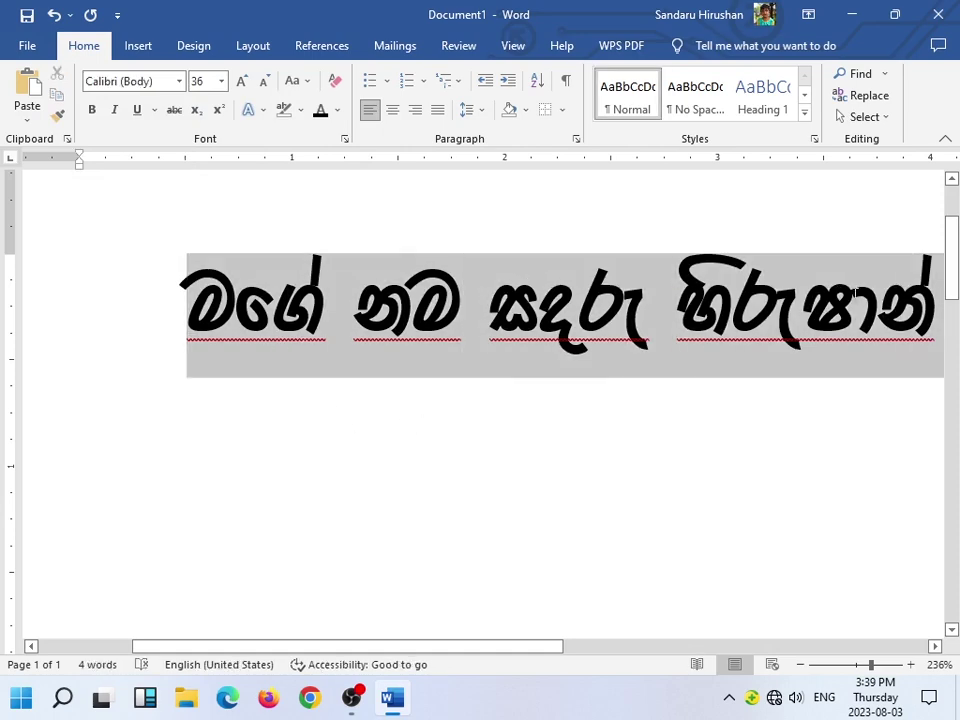
{"action": "left_click", "coordinate": [180, 82]}
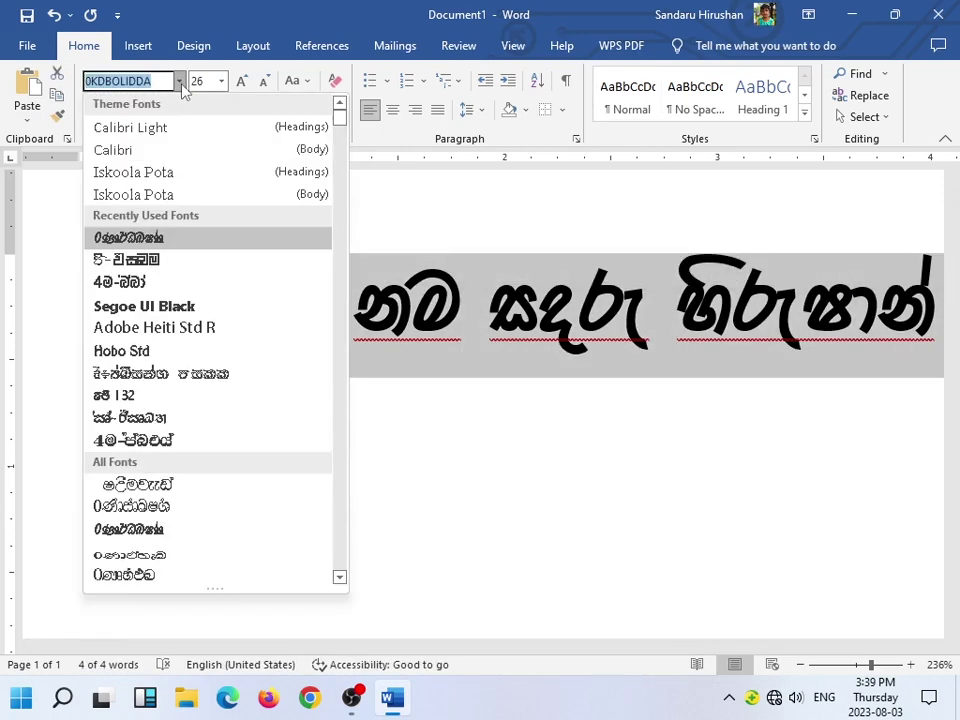
{"action": "scroll", "coordinate": [155, 460], "scroll_direction": "down", "scroll_amount": 4}
{"action": "left_click", "coordinate": [157, 443]}
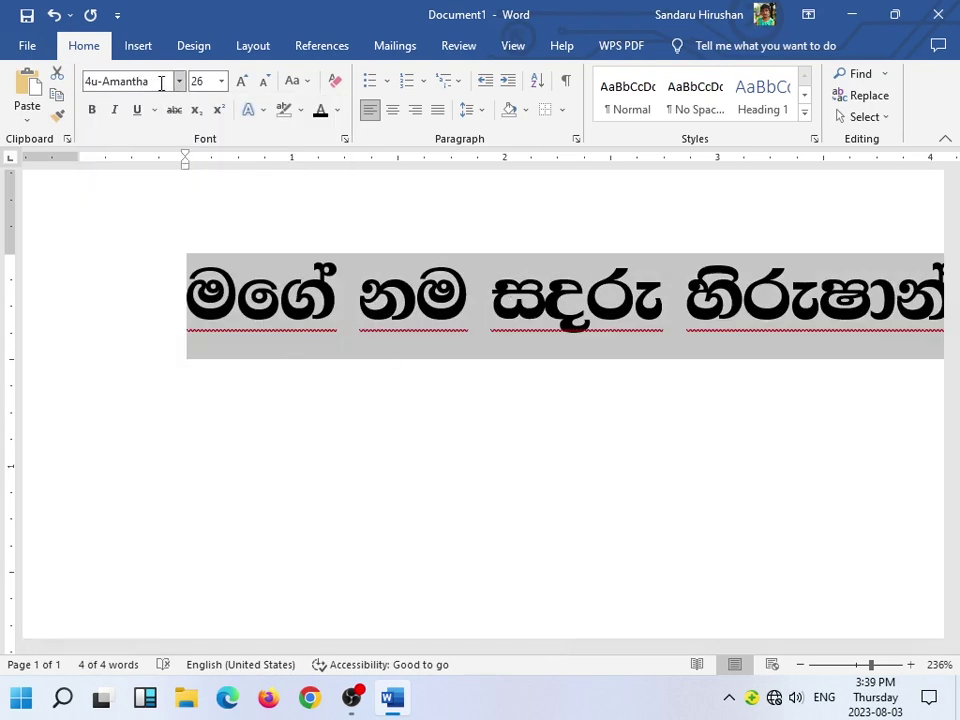
{"action": "left_click", "coordinate": [240, 292]}
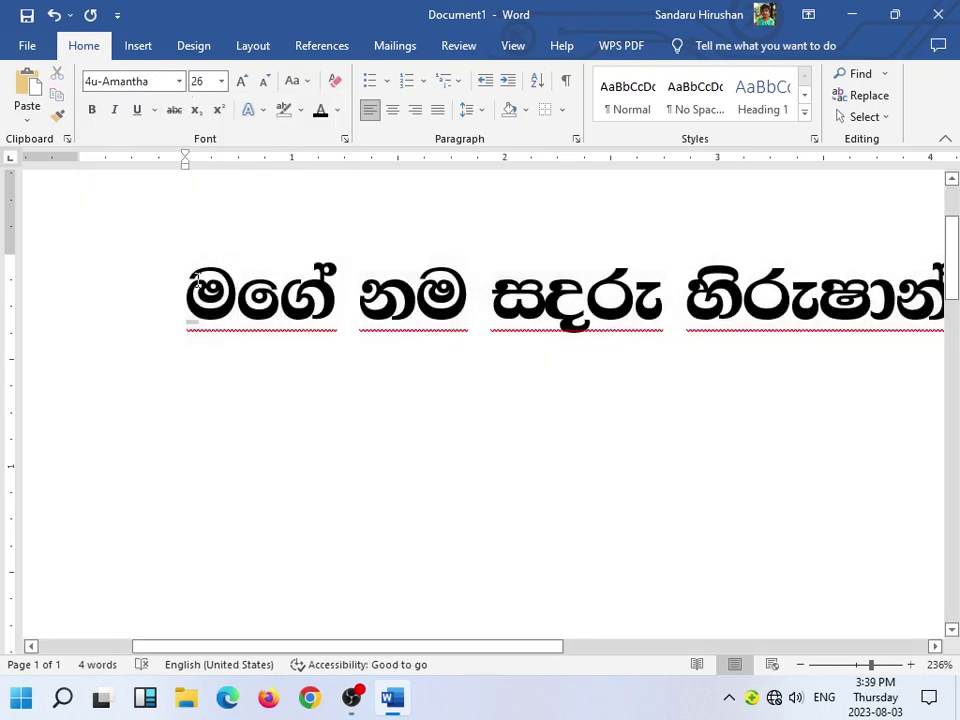
Switch the Sinhala line to NPW-Ridhma and select the whole line again.
{"action": "left_click_drag", "start_coordinate": [198, 280], "coordinate": [930, 300]}
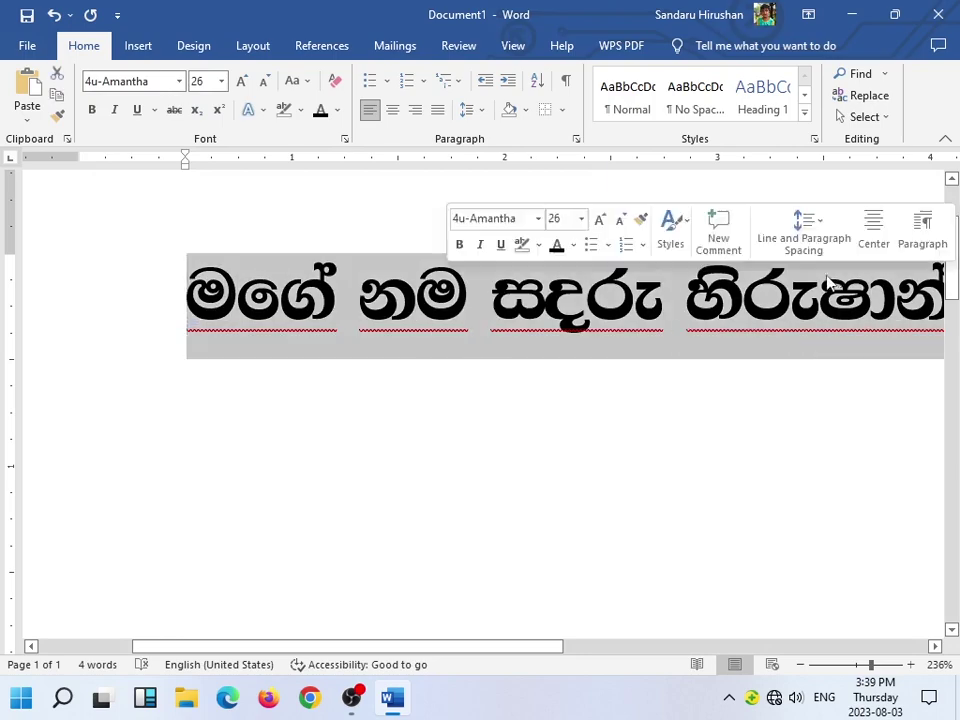
{"action": "left_click", "coordinate": [179, 82]}
{"action": "mouse_move", "coordinate": [341, 127]}
{"action": "left_mouse_down"}
{"action": "mouse_move", "coordinate": [356, 422]}
{"action": "mouse_move", "coordinate": [349, 476]}
{"action": "left_mouse_up"}
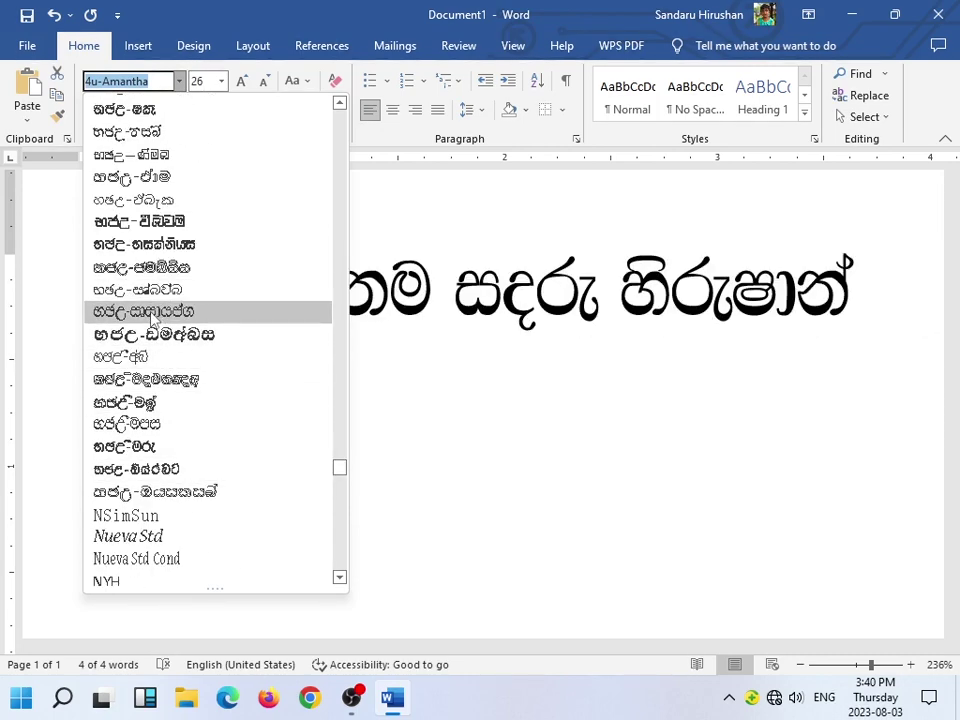
{"action": "left_click", "coordinate": [322, 311]}
{"action": "left_click", "coordinate": [408, 325]}
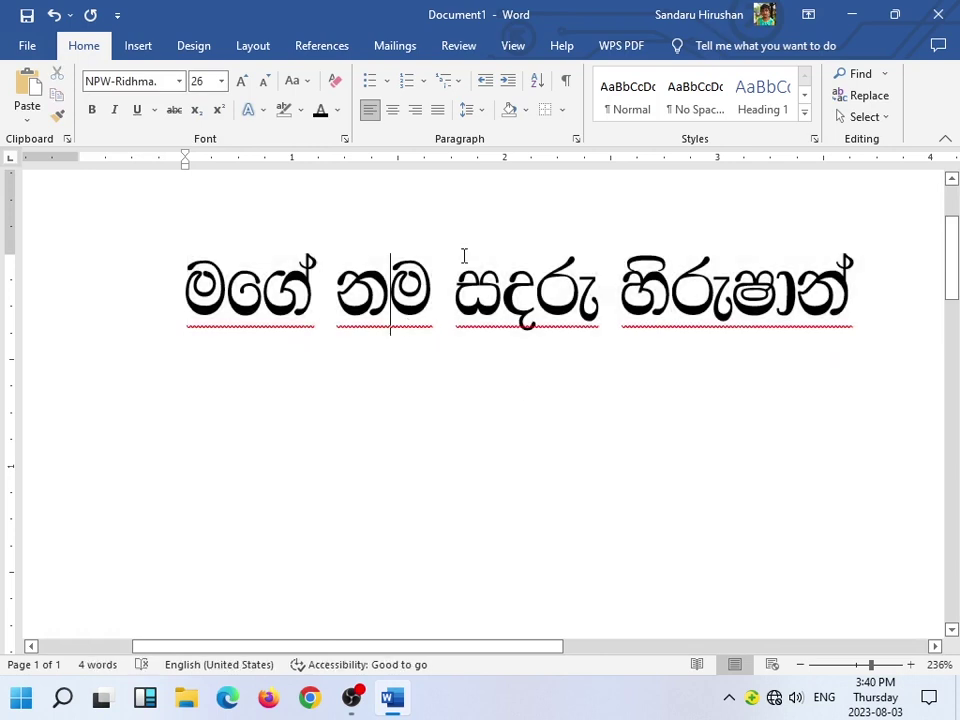
{"action": "mouse_move", "coordinate": [200, 272]}
{"action": "left_mouse_down"}
{"action": "mouse_move", "coordinate": [258, 285]}
{"action": "mouse_move", "coordinate": [870, 300]}
{"action": "left_mouse_up"}
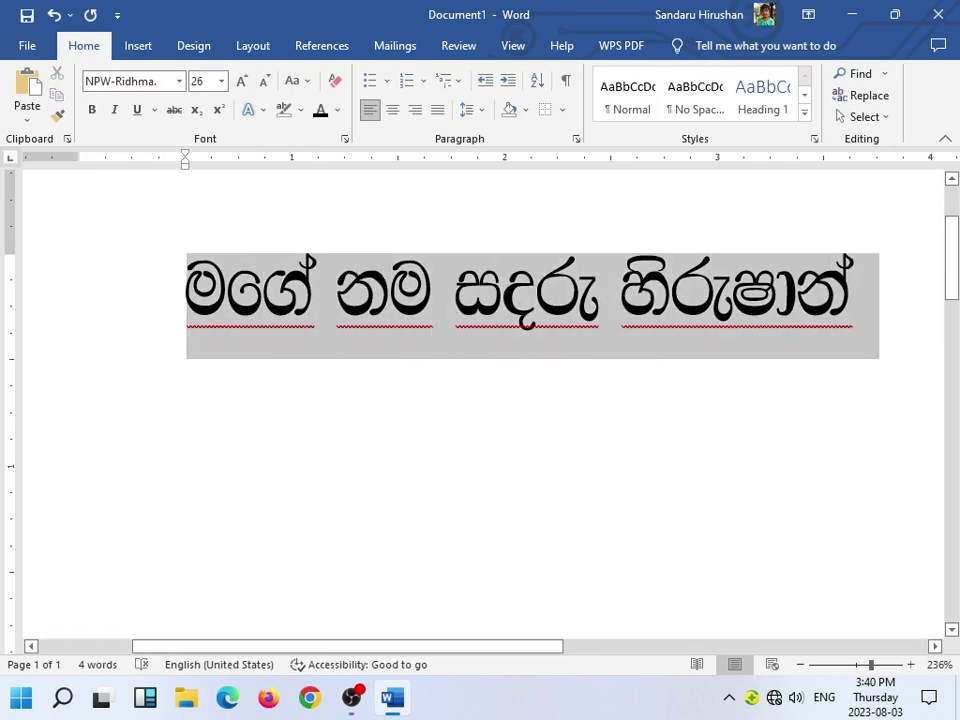
{"action": "left_click_drag", "start_coordinate": [790, 292], "coordinate": [790, 295]}
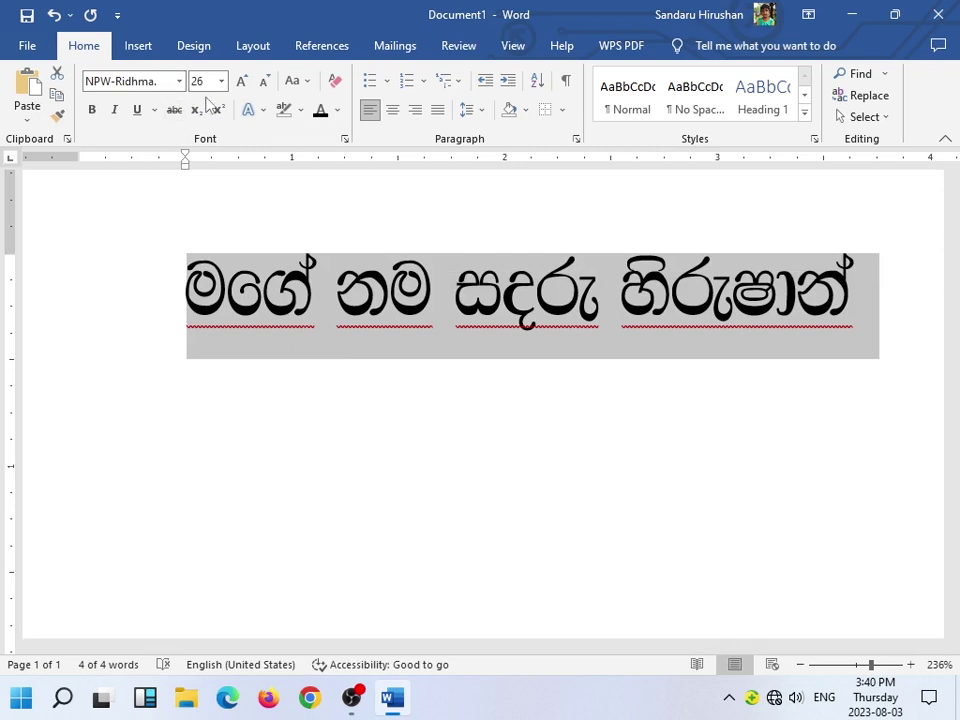
Reduce the Sinhala line from 26 to 22 pt and type a second line beneath it.
{"action": "left_click", "coordinate": [263, 84]}
{"action": "left_click", "coordinate": [263, 84]}
{"action": "left_click", "coordinate": [330, 320]}
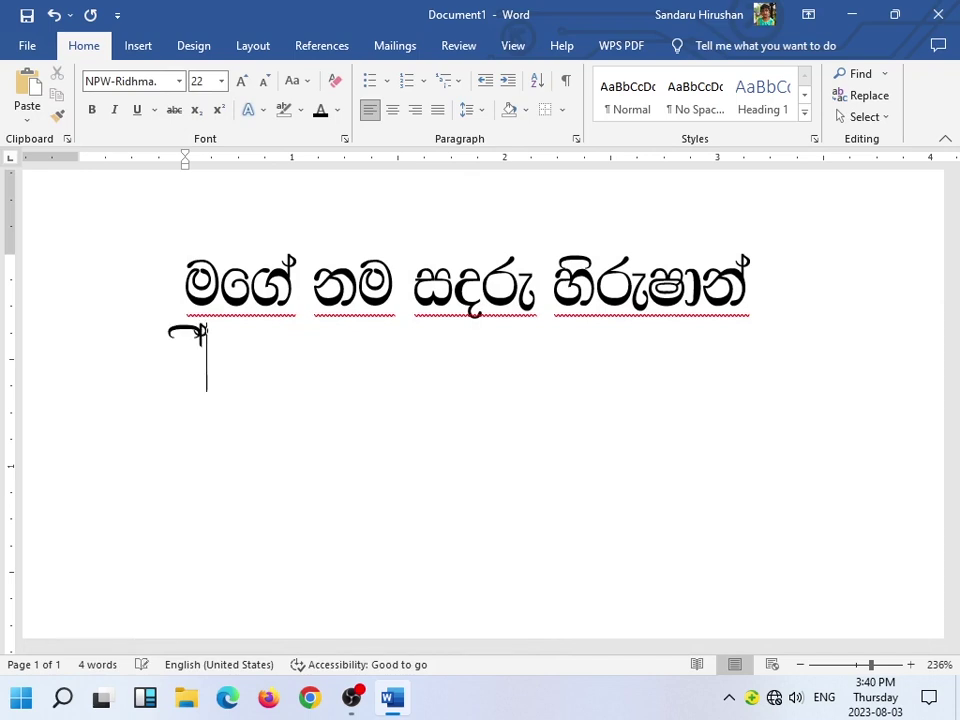
{"action": "type", "text": "බ්රෙම ය"}
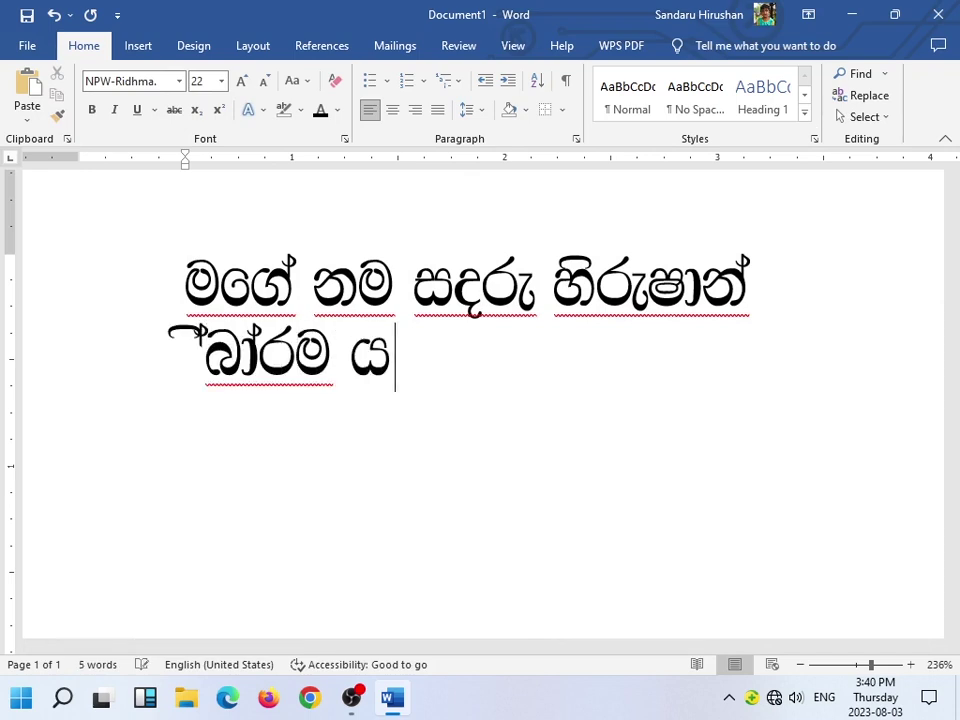
{"action": "type", "text": "සරම්"}
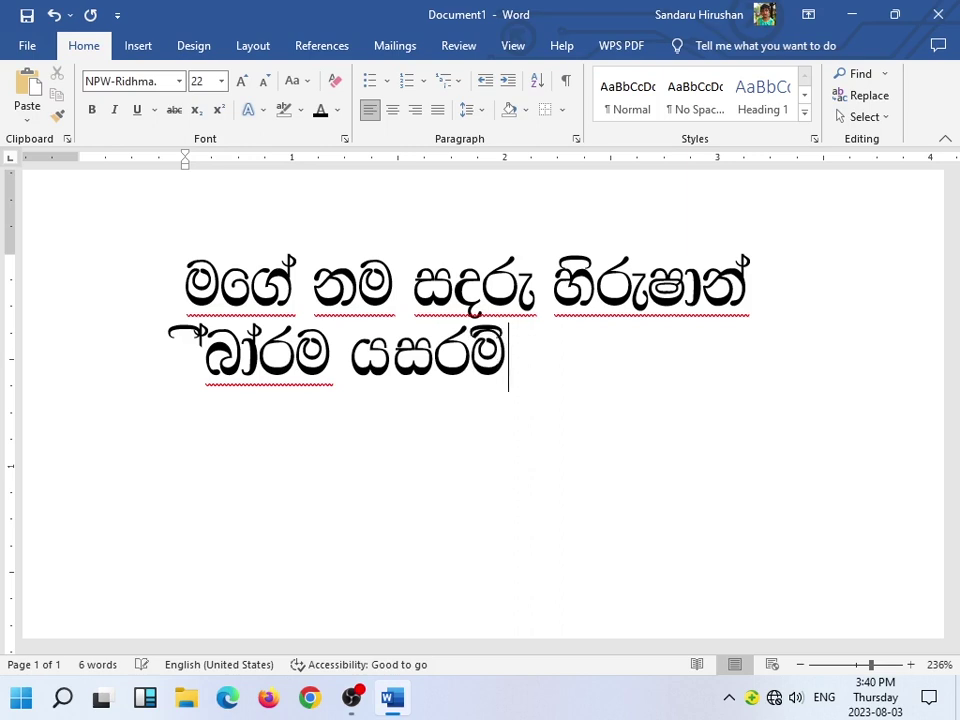
{"action": "type", "text": "යෙ"}
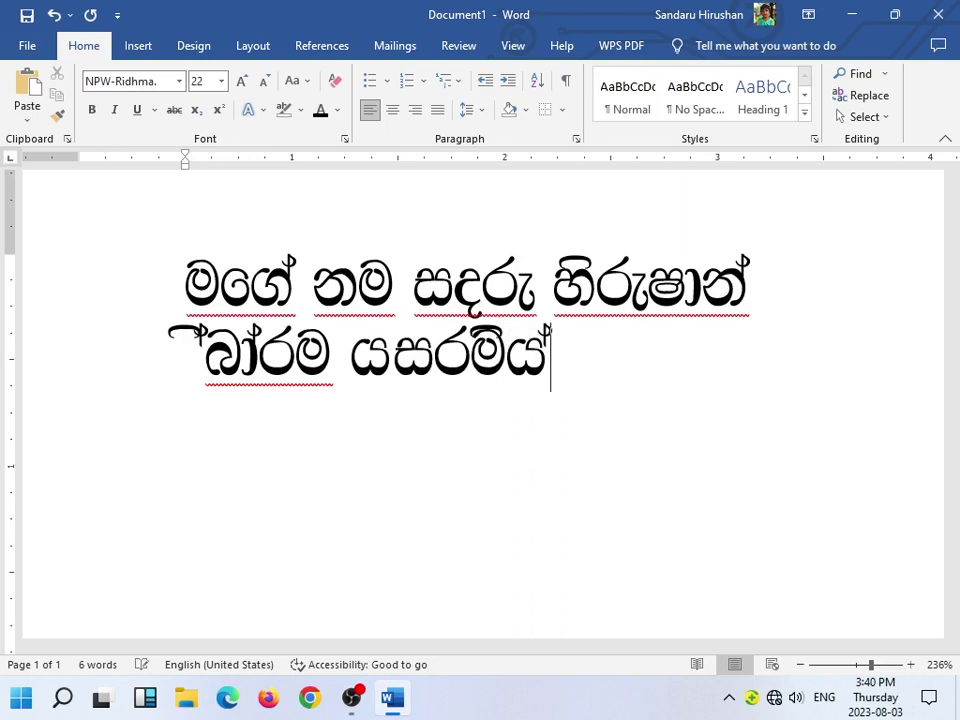
{"action": "type", "text": "බ"}
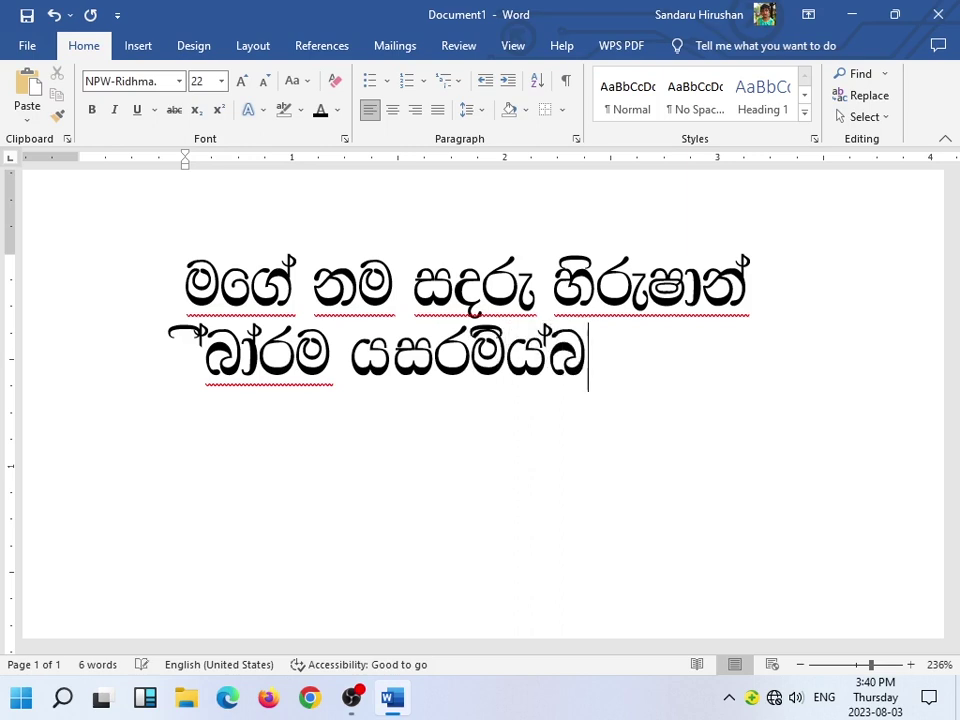
{"action": "left_click_drag", "start_coordinate": [595, 352], "coordinate": [147, 352]}
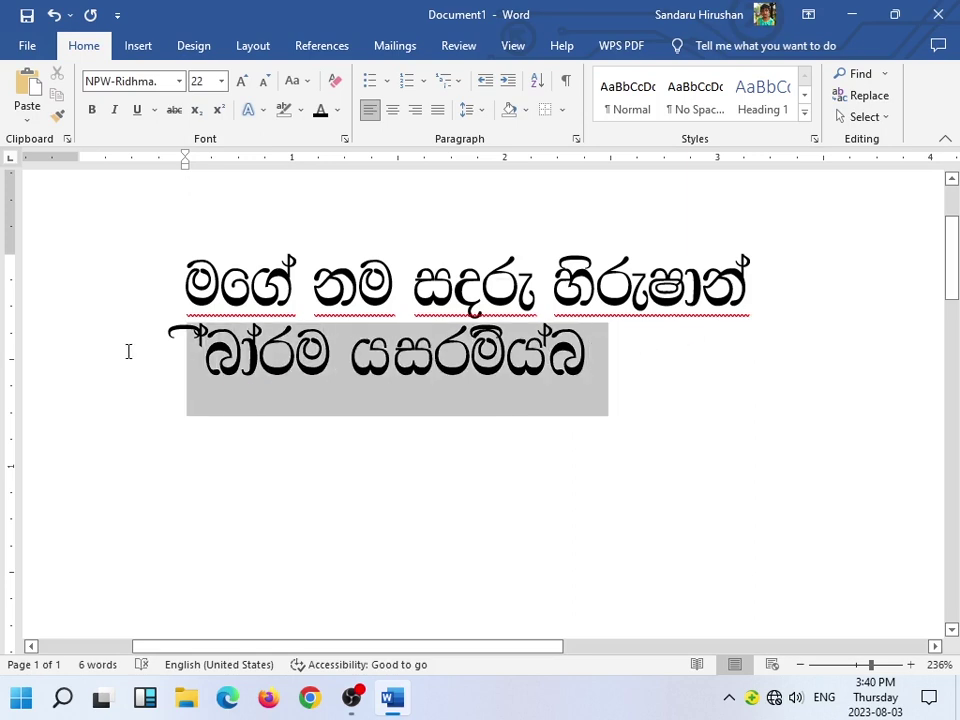
{"action": "left_click", "coordinate": [179, 81]}
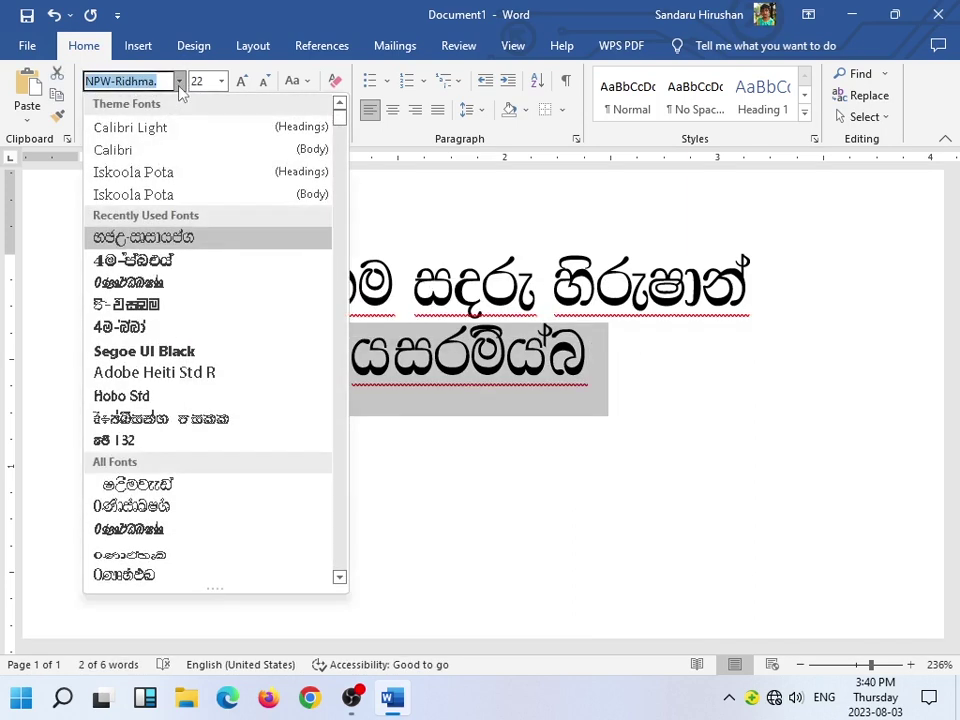
Set the second line in Hobo Std and add a third line repeating the name in English.
{"action": "left_click", "coordinate": [147, 402]}
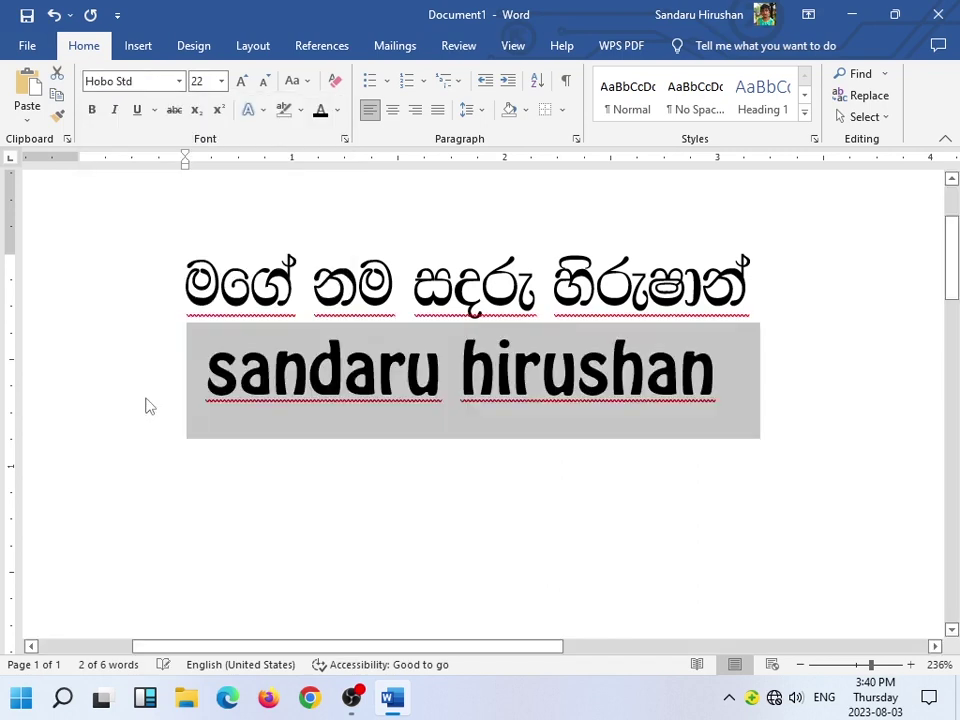
{"action": "left_click", "coordinate": [568, 380]}
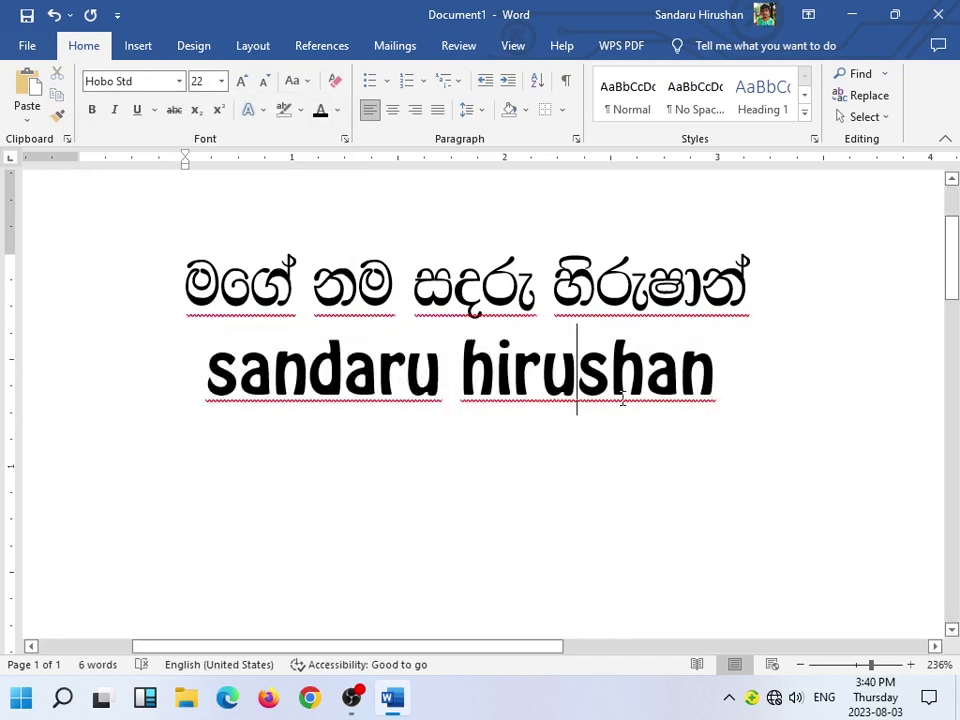
{"action": "left_click", "coordinate": [743, 381]}
{"action": "key", "text": "Return"}
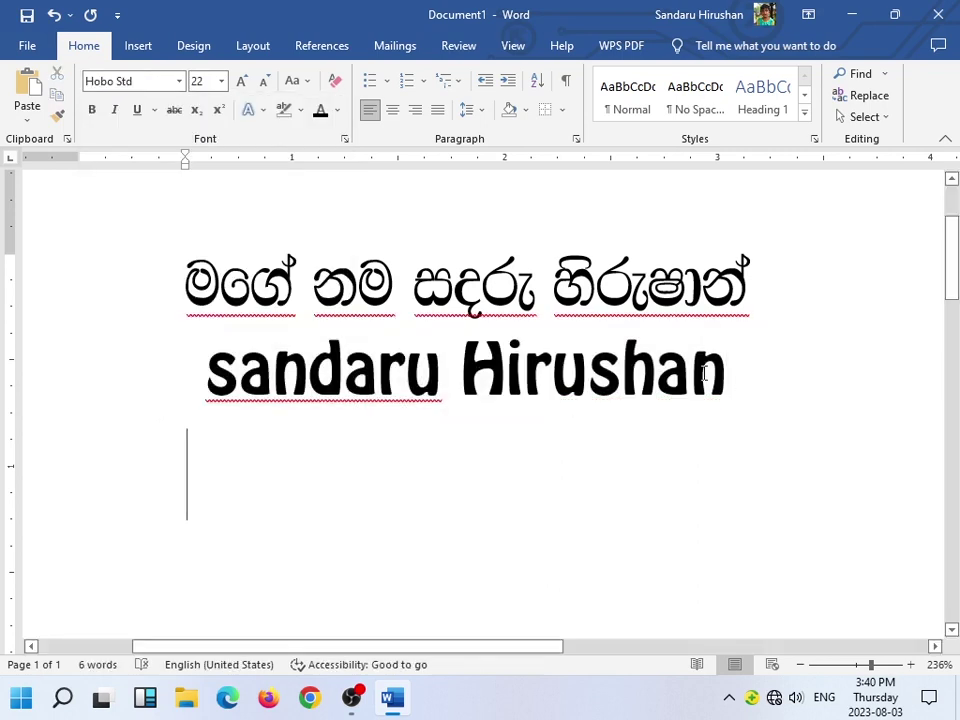
{"action": "type", "text": "sand"}
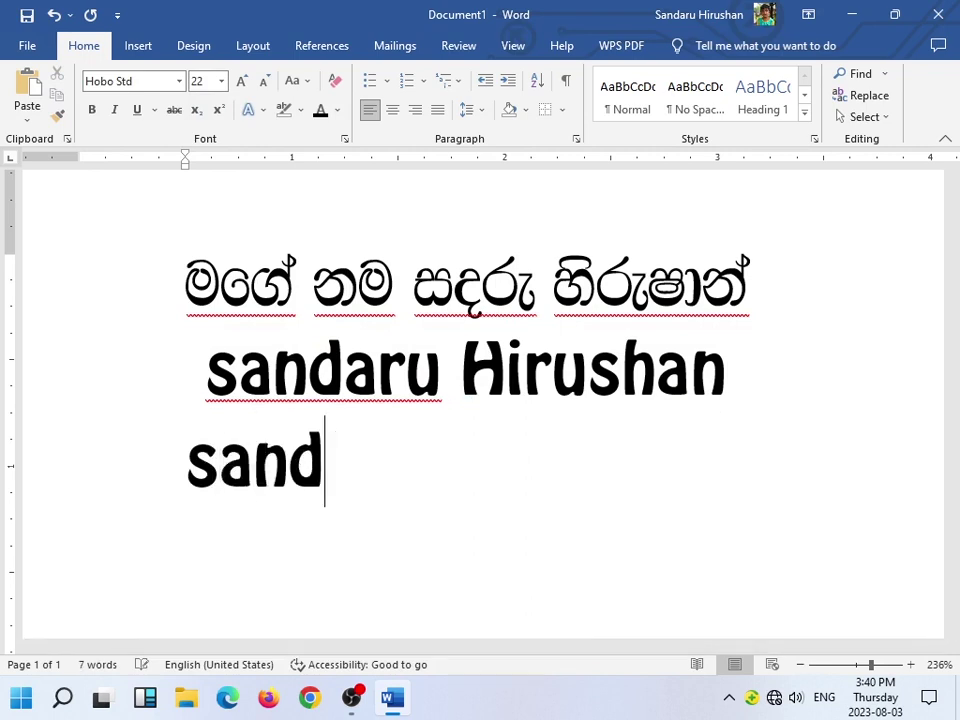
{"action": "type", "text": "aru hir"}
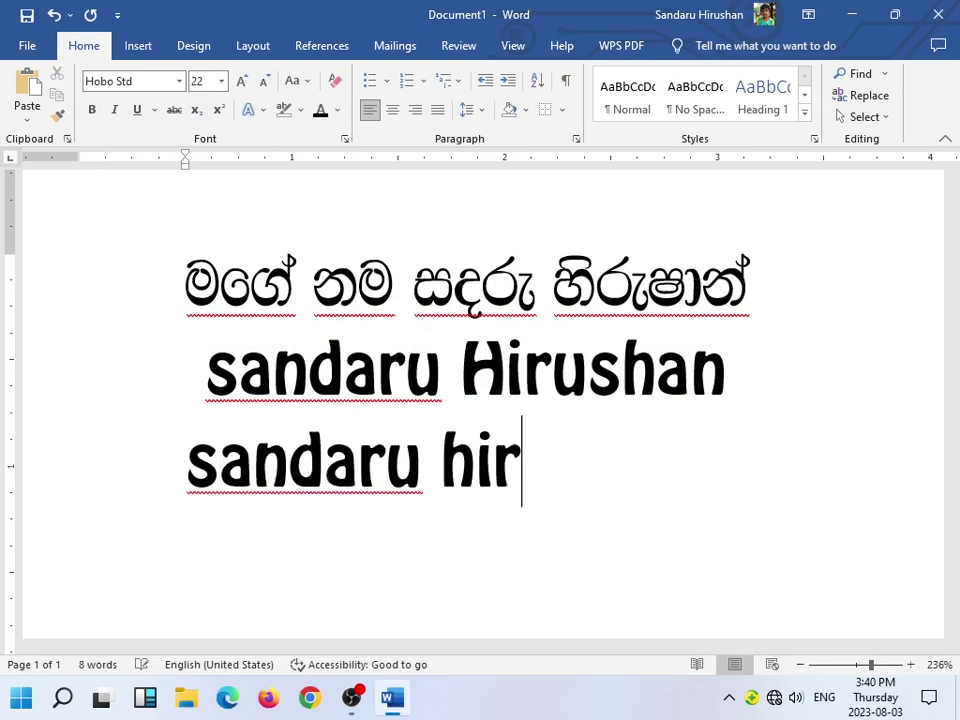
{"action": "type", "text": "ushan"}
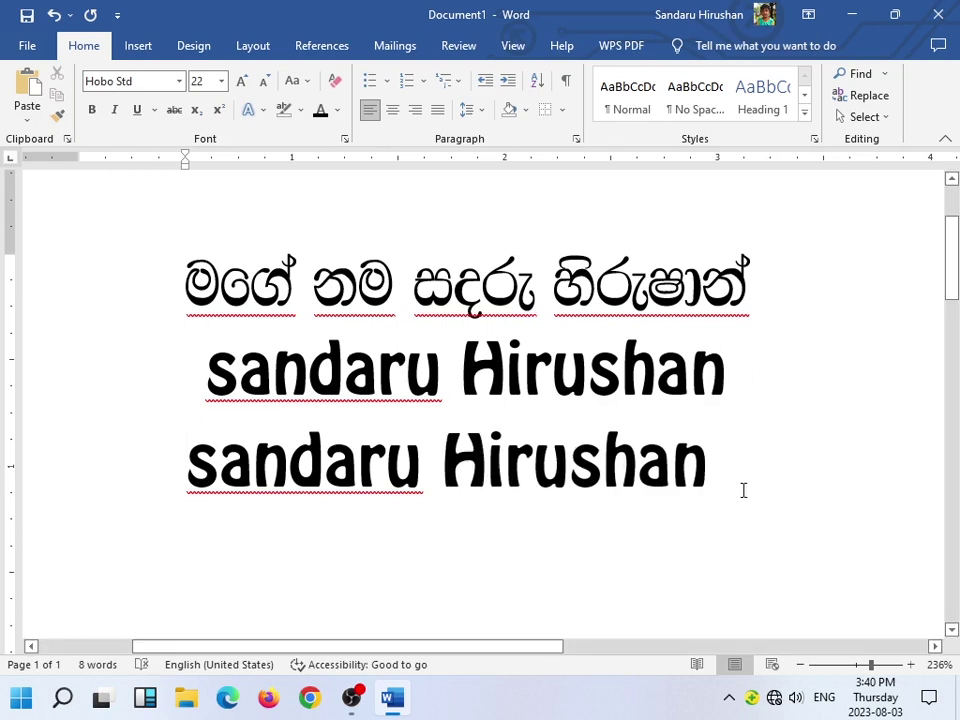
{"action": "left_click_drag", "start_coordinate": [743, 490], "coordinate": [174, 324]}
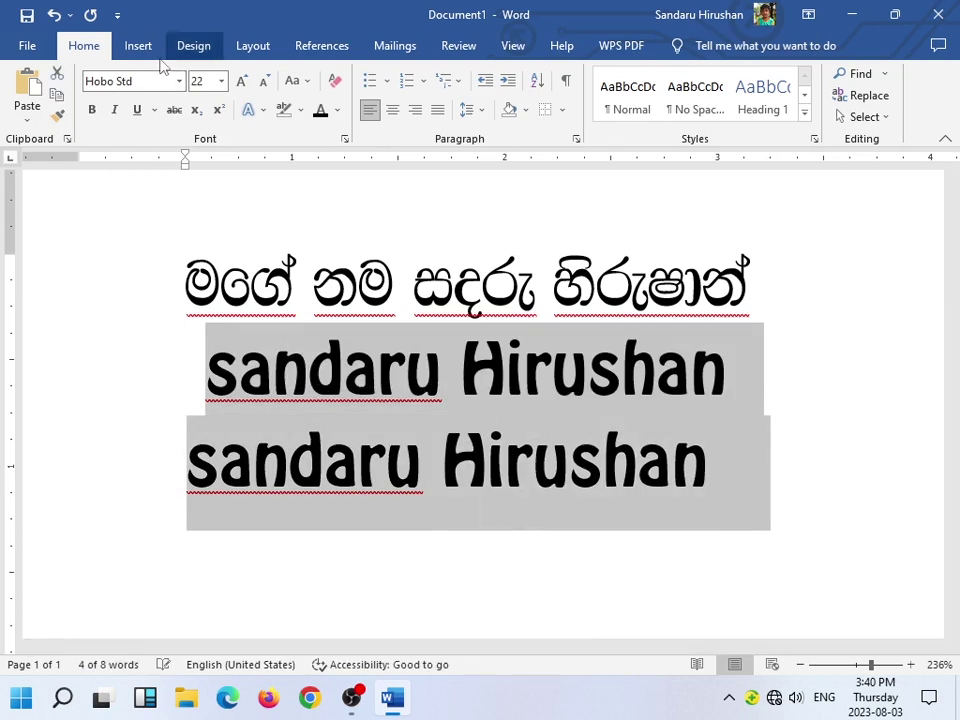
Apply the Exotc350 Bd BT font to both English name lines.
{"action": "left_click", "coordinate": [179, 81]}
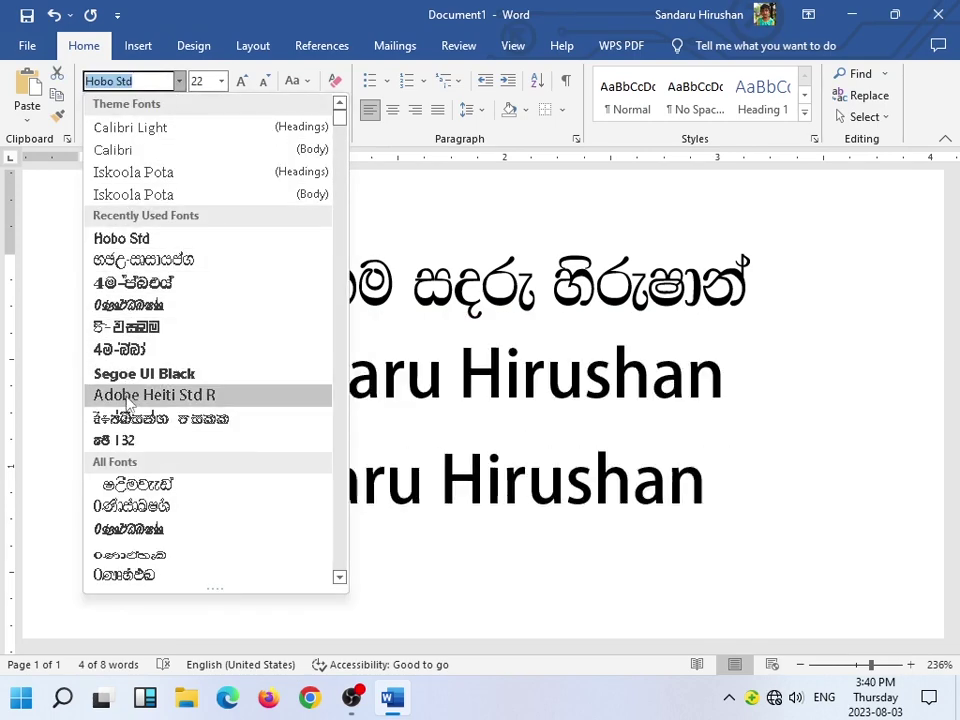
{"action": "scroll", "coordinate": [135, 450], "scroll_direction": "down", "scroll_amount": 2}
{"action": "scroll", "coordinate": [135, 450], "scroll_direction": "down", "scroll_amount": 3}
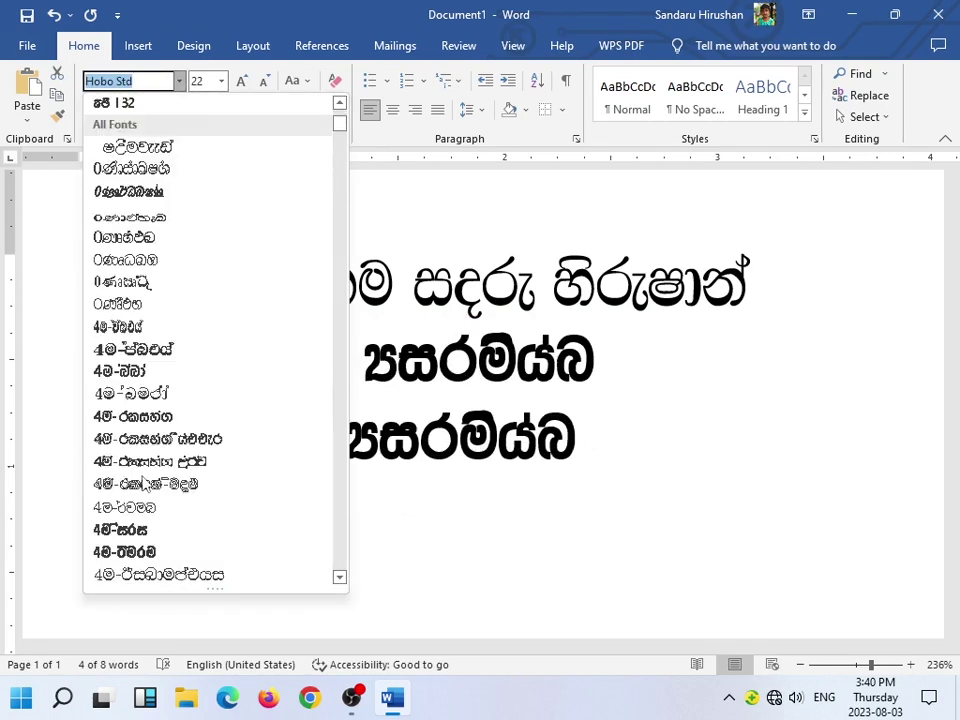
{"action": "scroll", "coordinate": [228, 430], "scroll_direction": "down", "scroll_amount": 2}
{"action": "left_click_drag", "start_coordinate": [340, 135], "coordinate": [341, 359]}
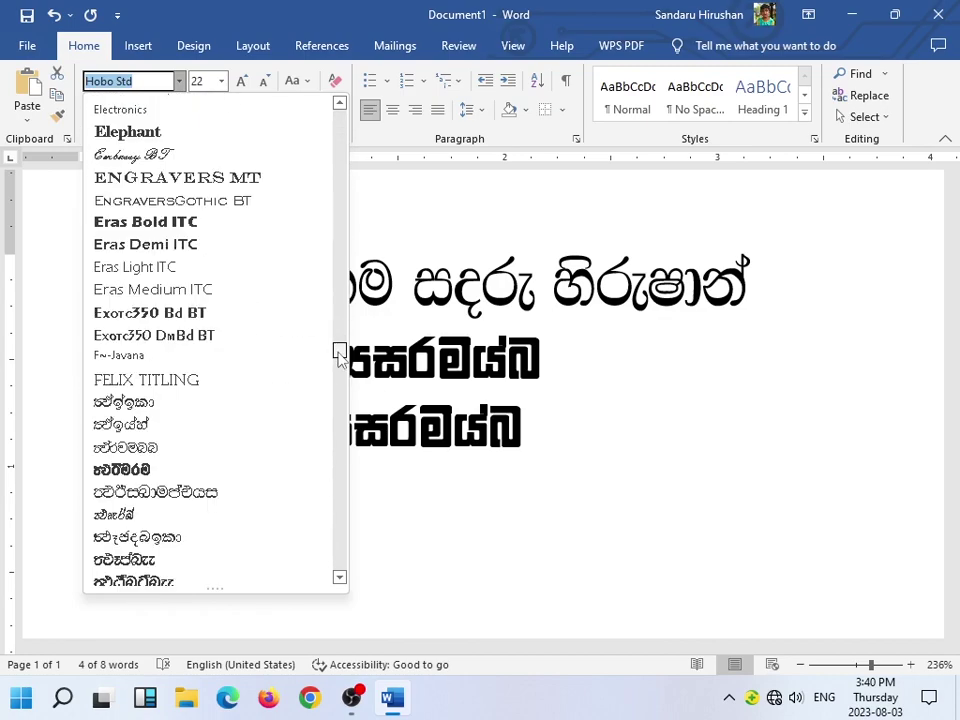
{"action": "left_click", "coordinate": [215, 313]}
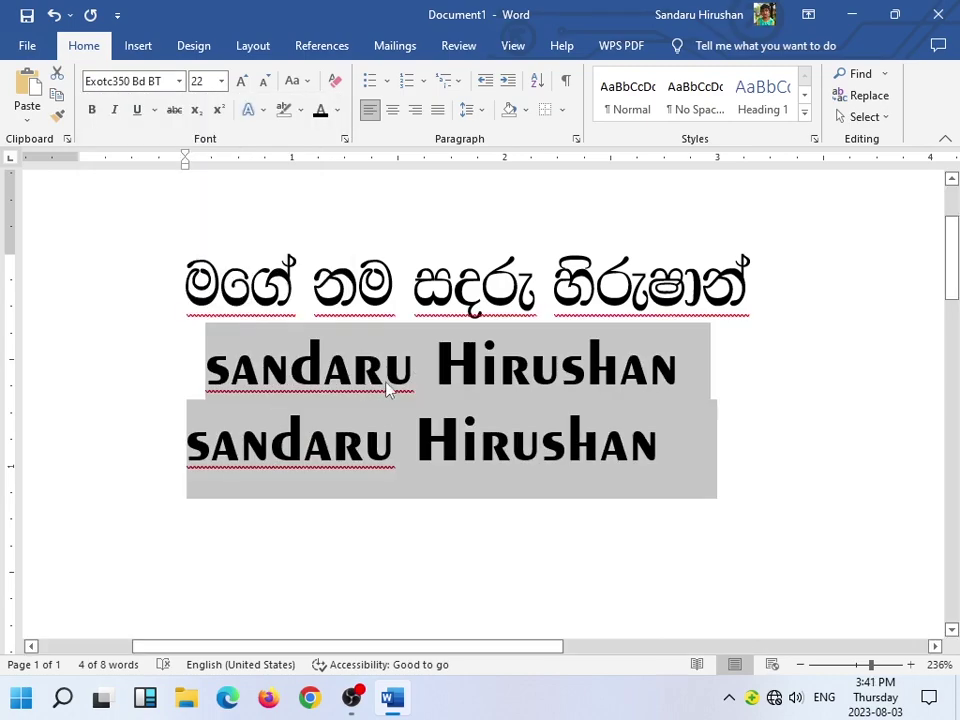
{"action": "left_click", "coordinate": [360, 450]}
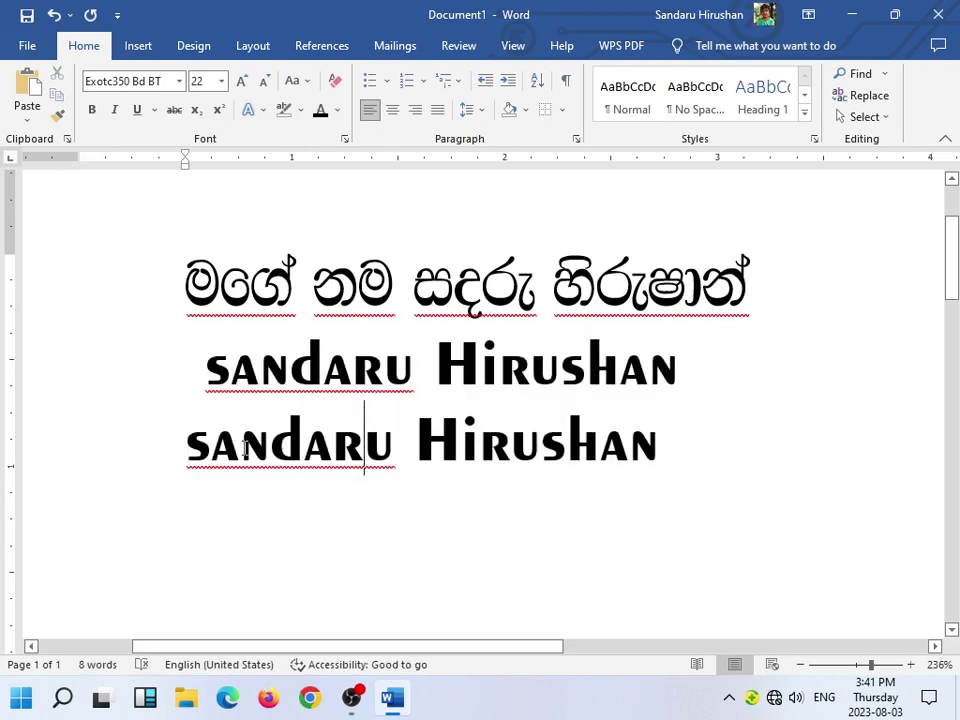
Change the third line's font to Jokerman.
{"action": "triple_click", "coordinate": [185, 452]}
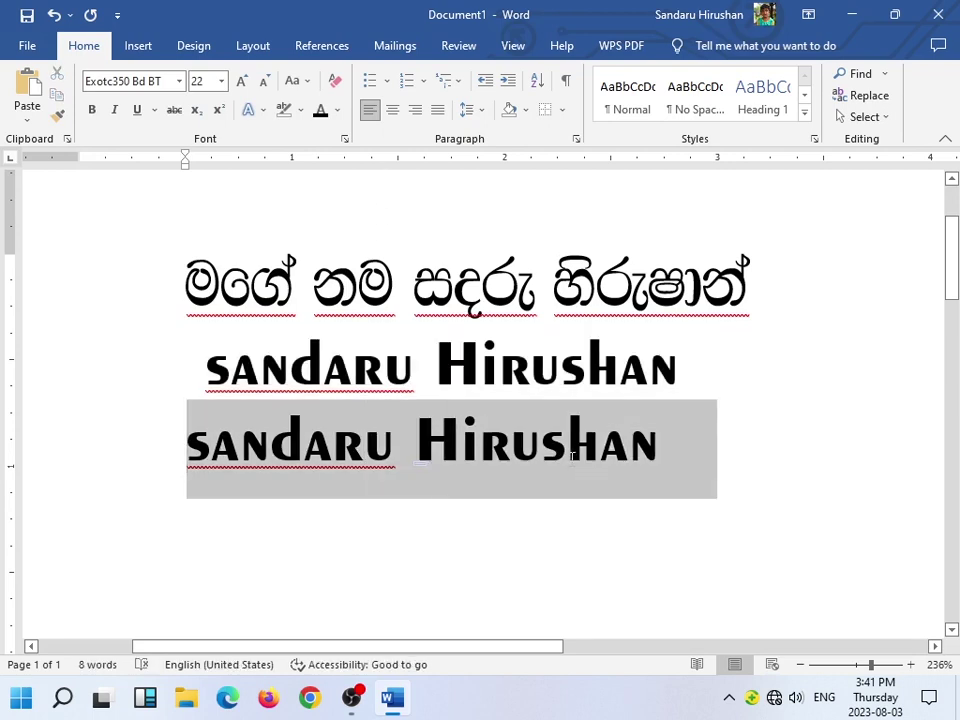
{"action": "left_click", "coordinate": [127, 81]}
{"action": "type", "text": "Jol"}
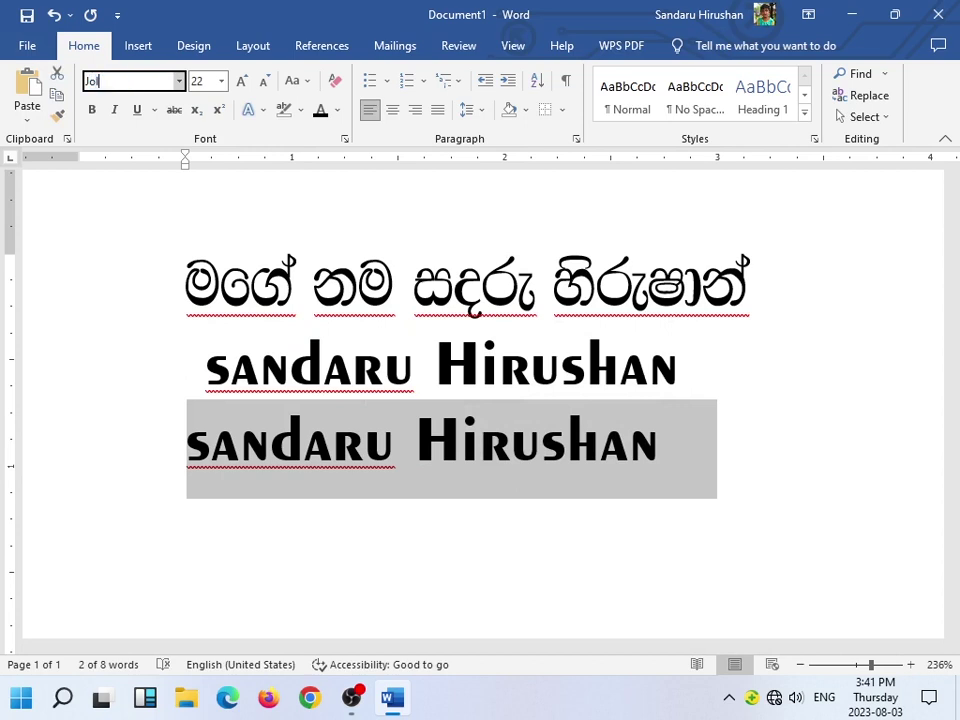
{"action": "type", "text": "kerman"}
{"action": "key", "text": "Return"}
{"action": "left_click", "coordinate": [314, 285]}
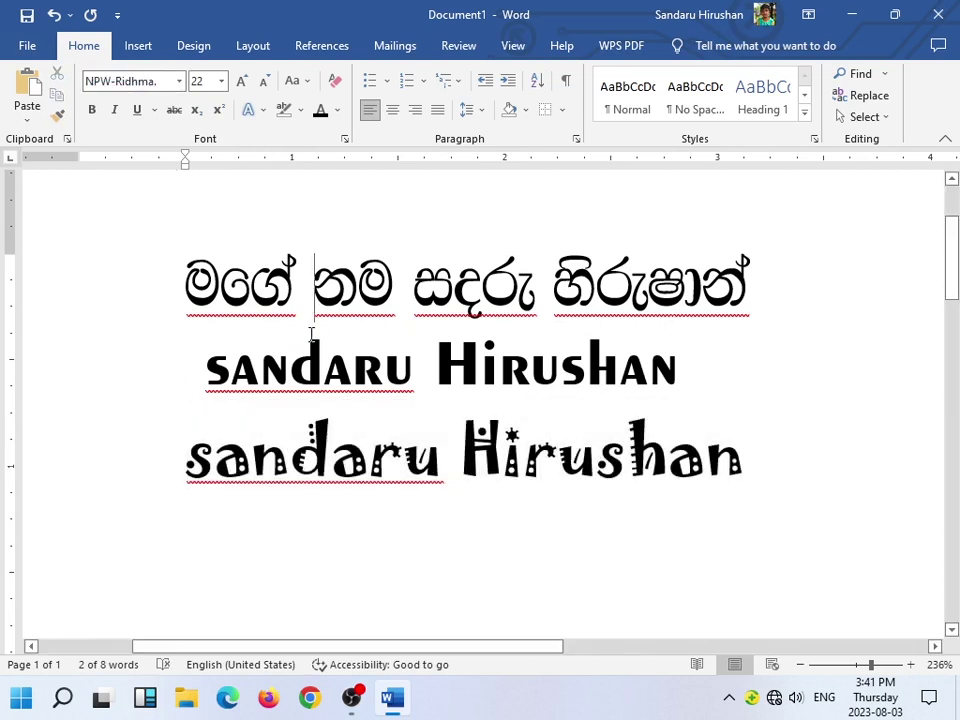
Increase both English name lines' font size to 26 pt.
{"action": "left_click_drag", "start_coordinate": [762, 488], "coordinate": [205, 350]}
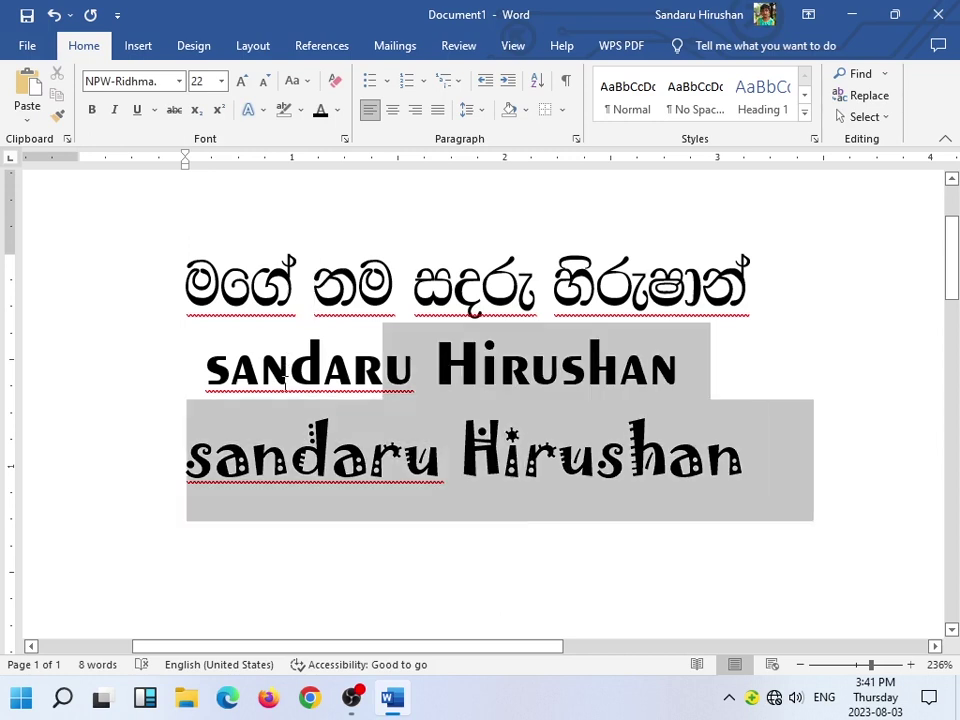
{"action": "left_click", "coordinate": [241, 82]}
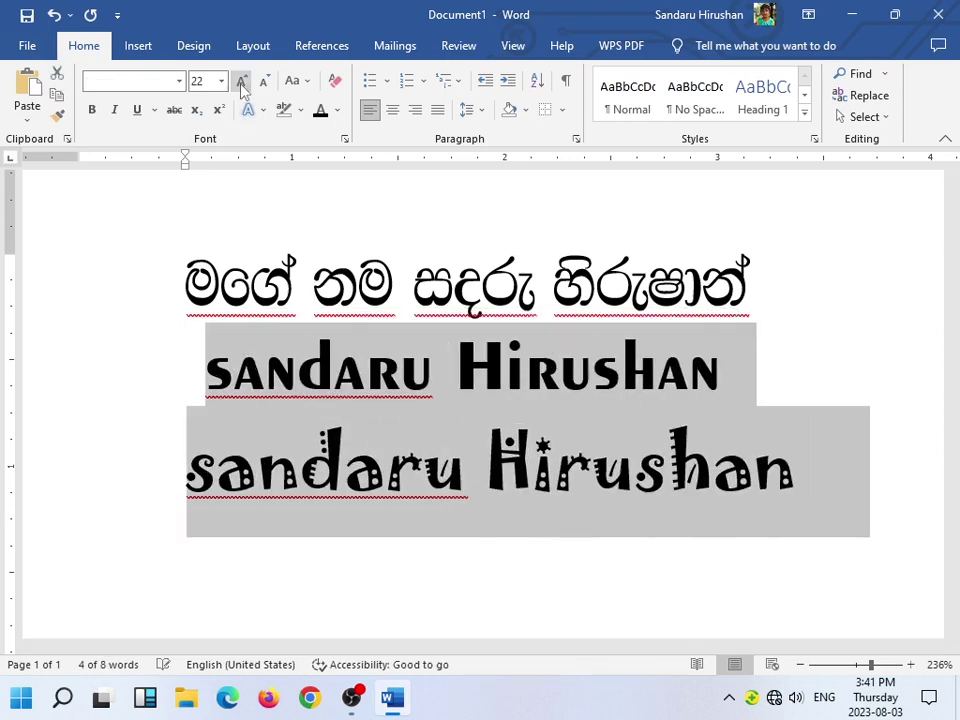
{"action": "left_click", "coordinate": [241, 84]}
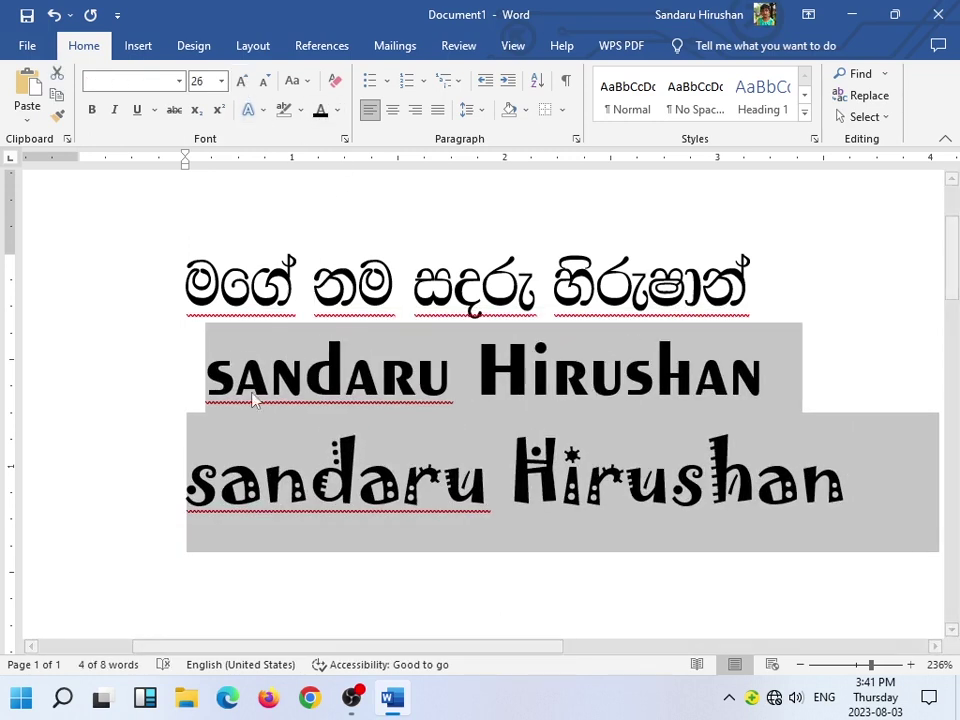
{"action": "left_click_drag", "start_coordinate": [214, 646], "coordinate": [240, 648]}
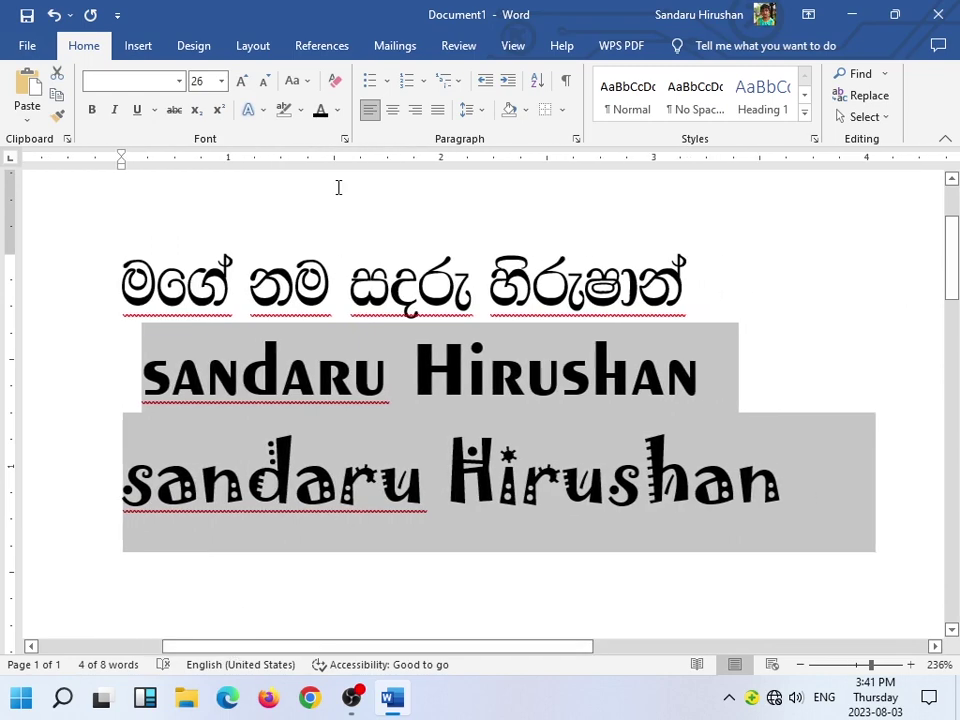
Colour both English name lines red.
{"action": "left_click", "coordinate": [338, 111]}
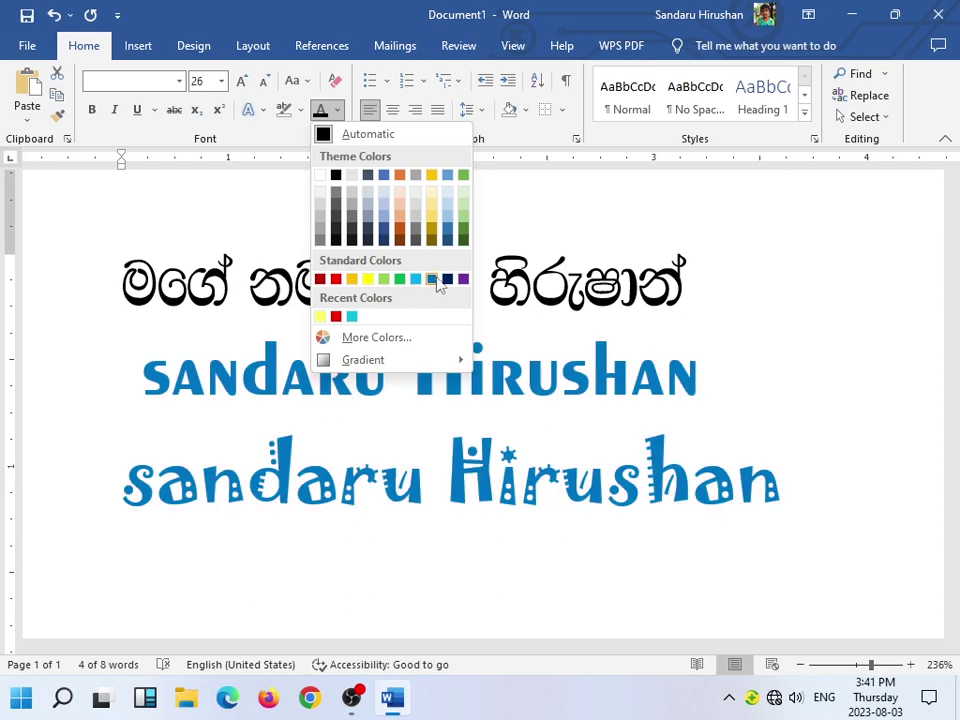
{"action": "left_click", "coordinate": [335, 279]}
{"action": "left_click", "coordinate": [354, 368]}
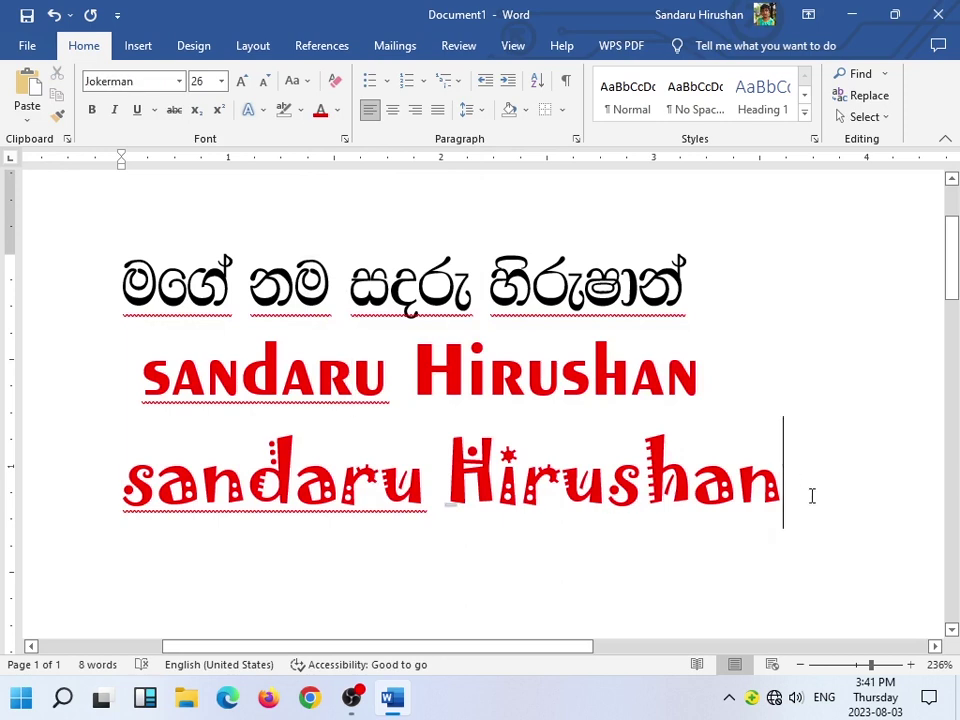
Remove the leading space before the capitalised name line and zoom to 100%.
{"action": "left_click_drag", "start_coordinate": [812, 496], "coordinate": [165, 280]}
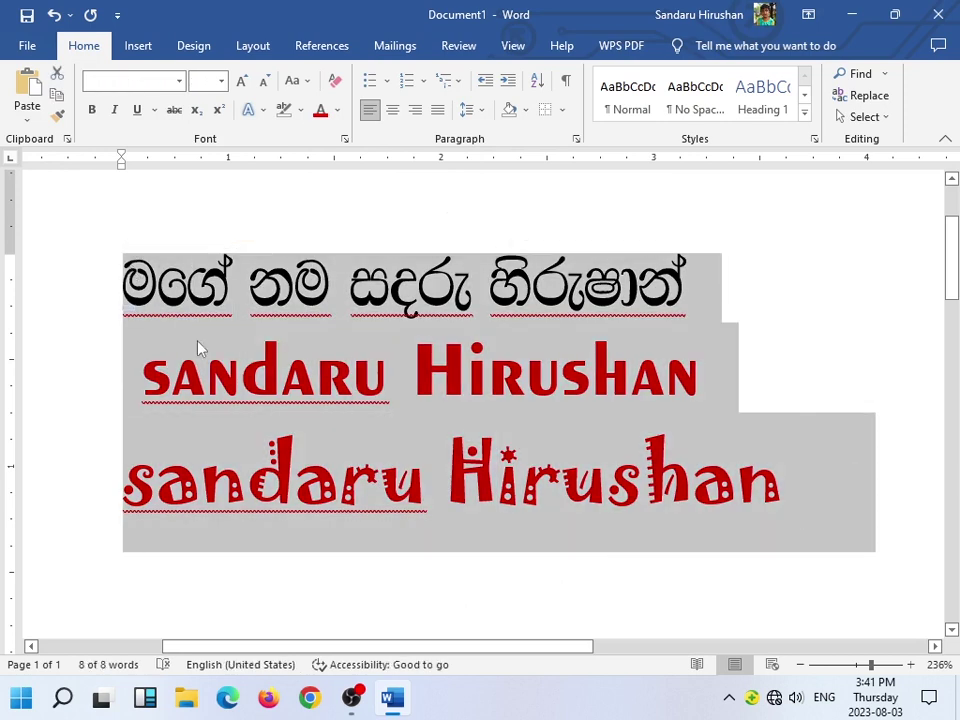
{"action": "left_click", "coordinate": [145, 375]}
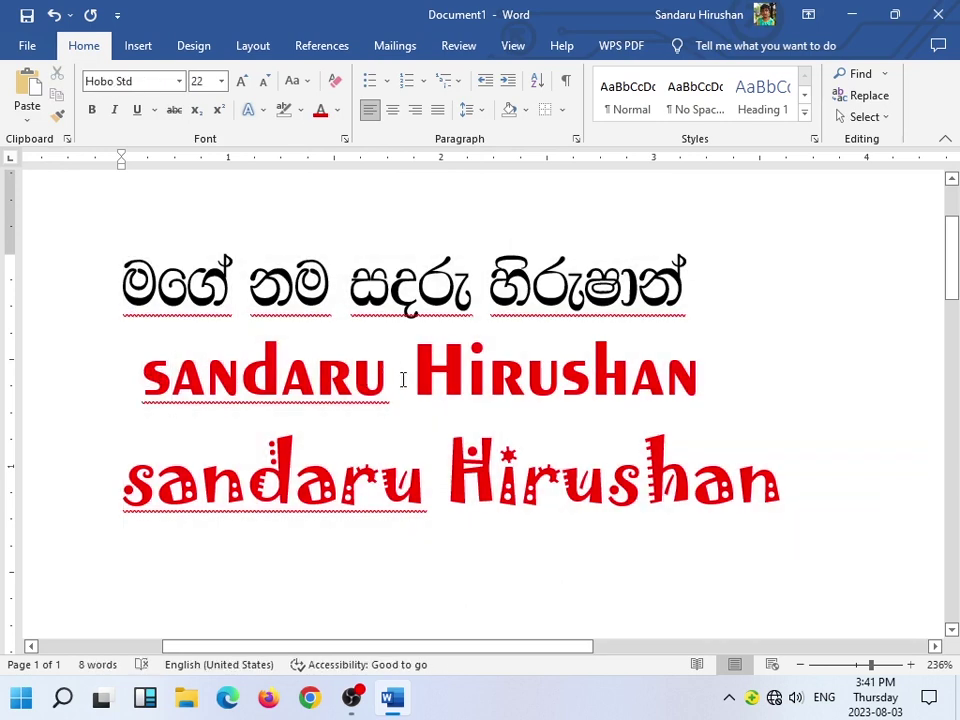
{"action": "key", "text": "BackSpace"}
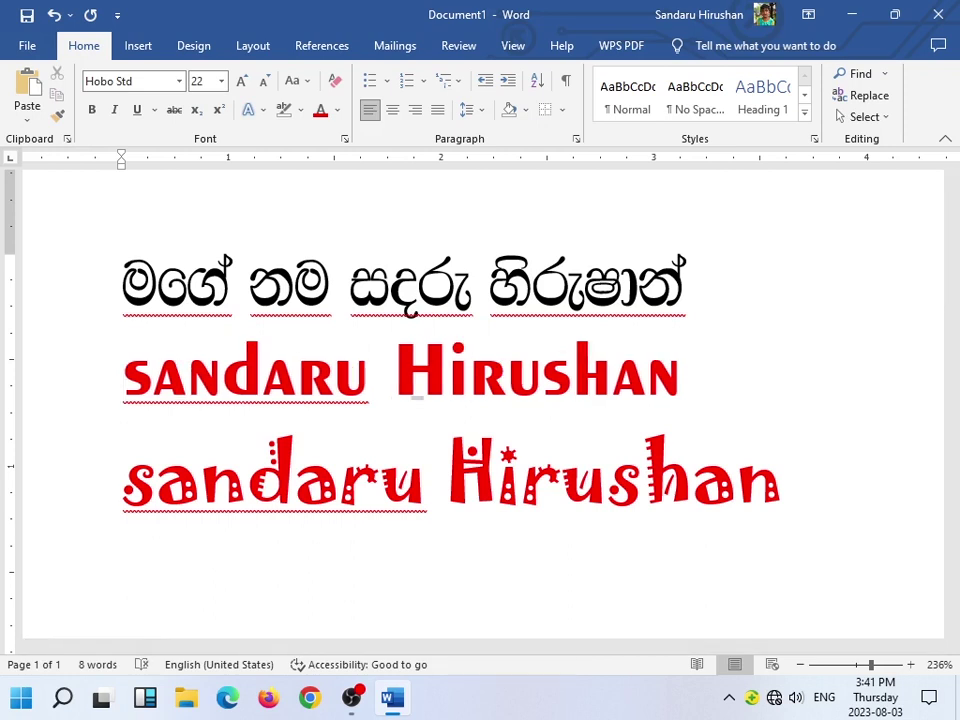
{"action": "mouse_move", "coordinate": [687, 410]}
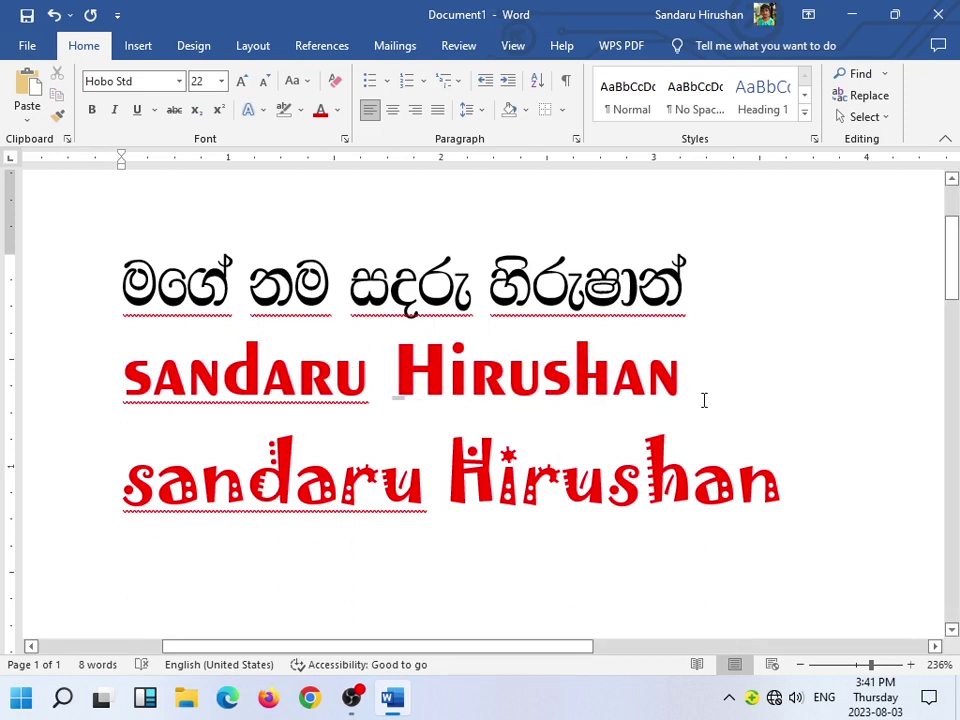
{"action": "left_click", "coordinate": [704, 400]}
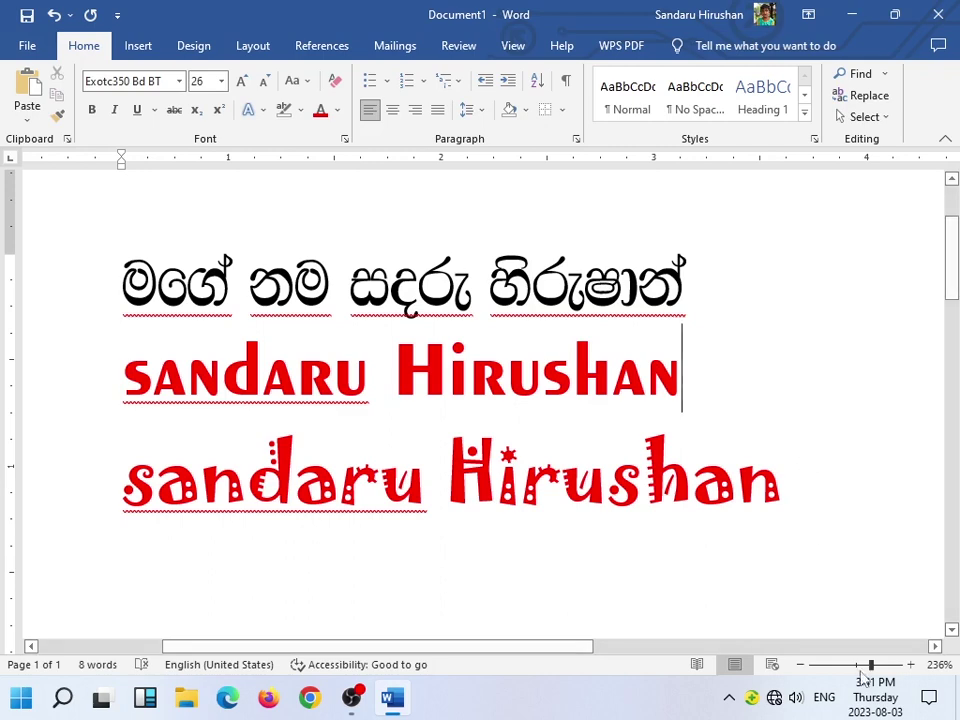
{"action": "left_click_drag", "start_coordinate": [871, 665], "coordinate": [857, 665]}
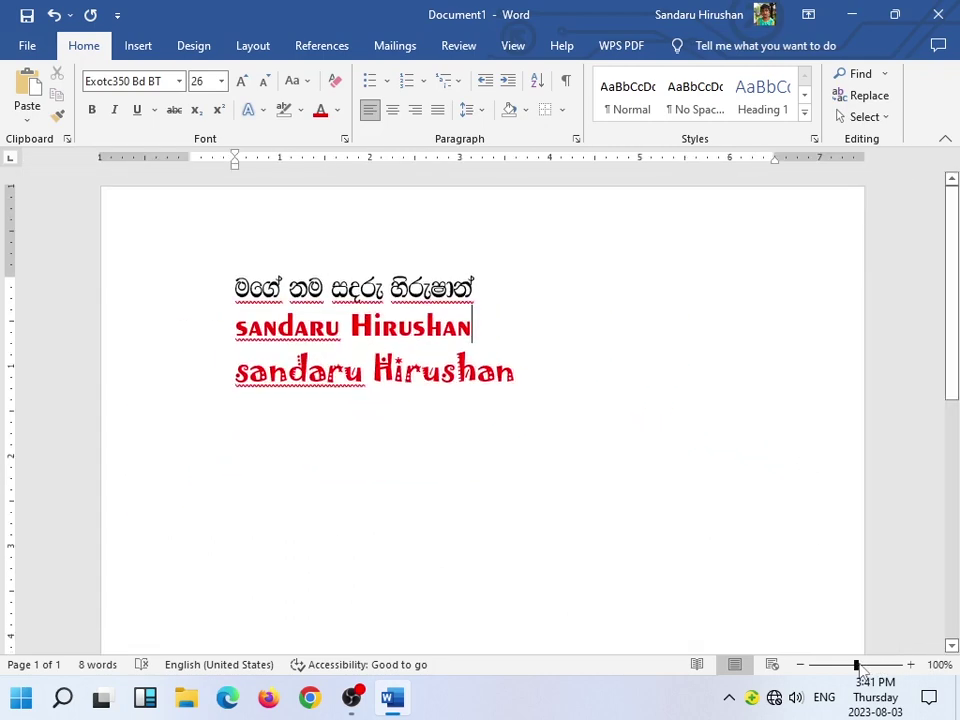
{"action": "left_click", "coordinate": [559, 405]}
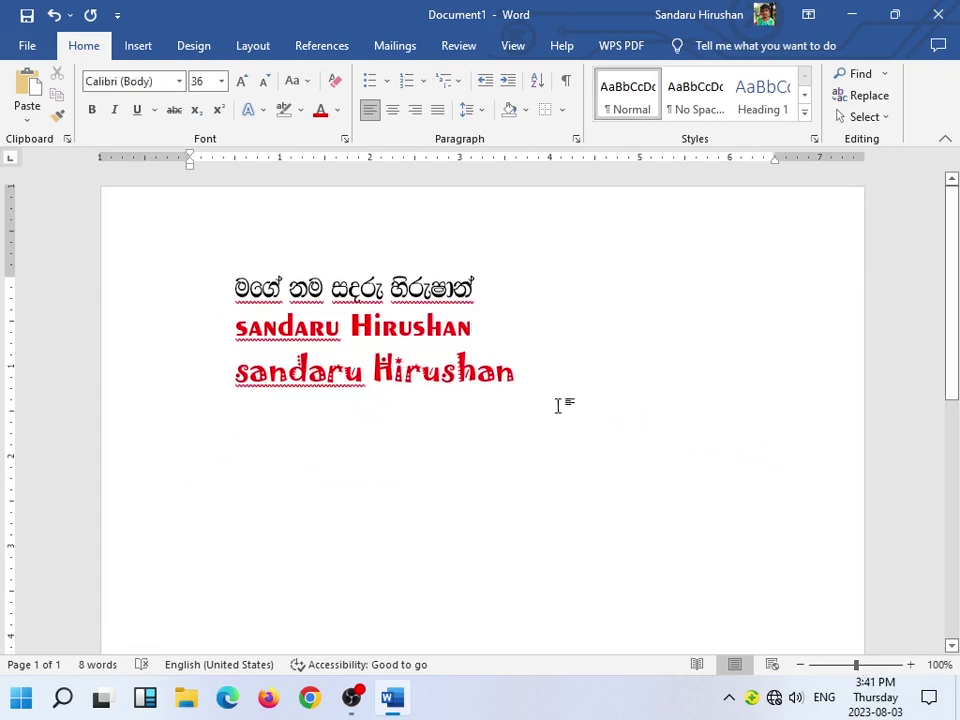
{"action": "left_click", "coordinate": [28, 47]}
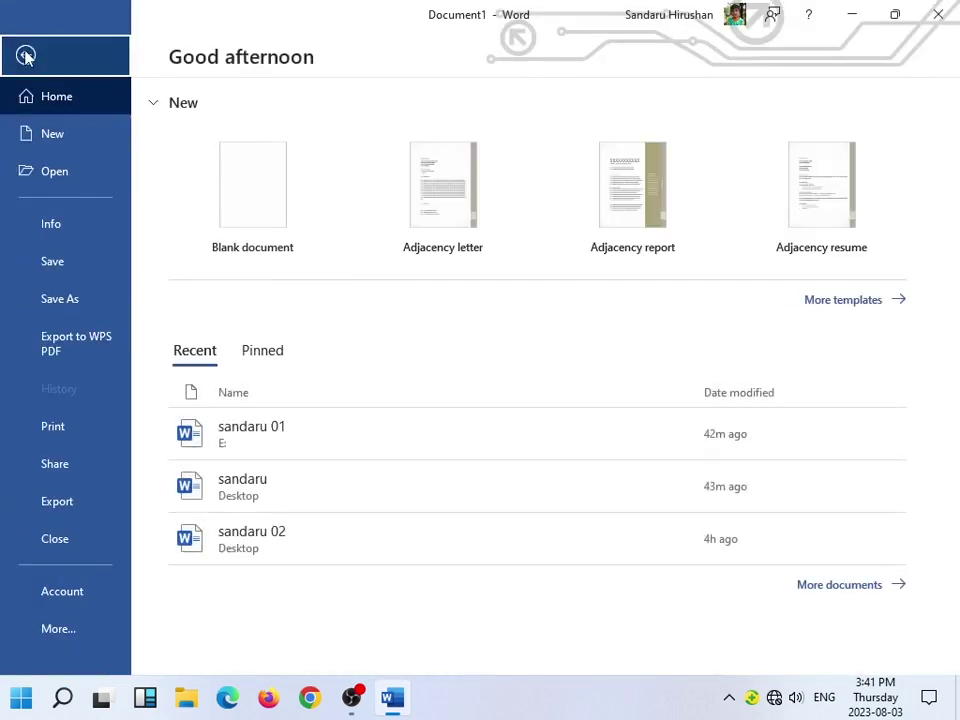
{"action": "left_click", "coordinate": [28, 55]}
{"action": "left_click", "coordinate": [54, 16]}
{"action": "left_click", "coordinate": [54, 16]}
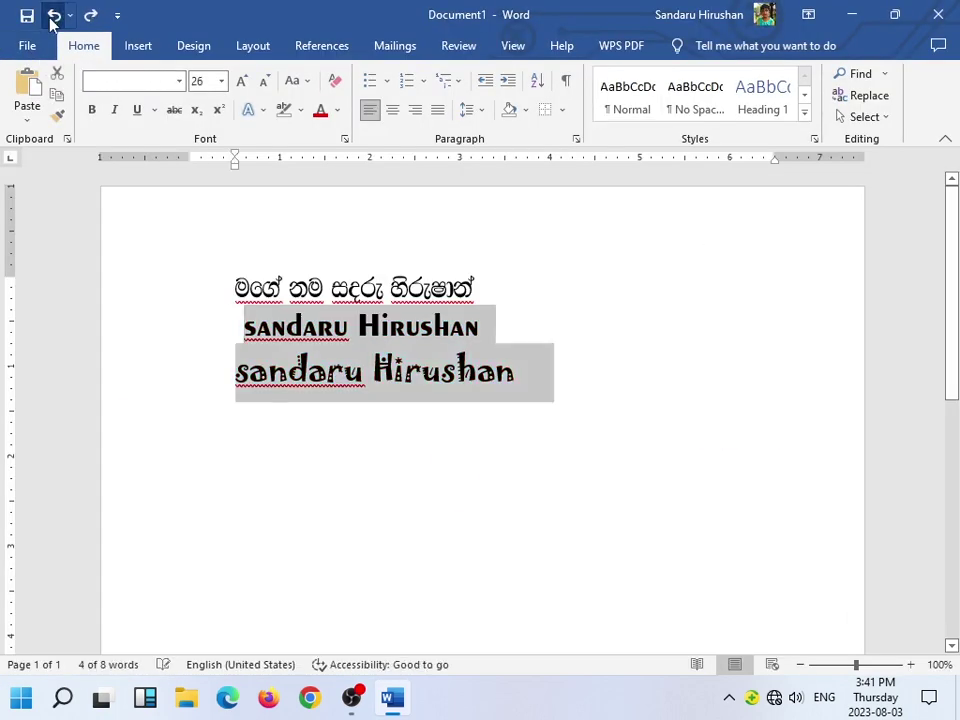
{"action": "left_click", "coordinate": [52, 17]}
{"action": "left_click", "coordinate": [51, 18]}
{"action": "left_click", "coordinate": [50, 17]}
{"action": "left_click", "coordinate": [50, 17]}
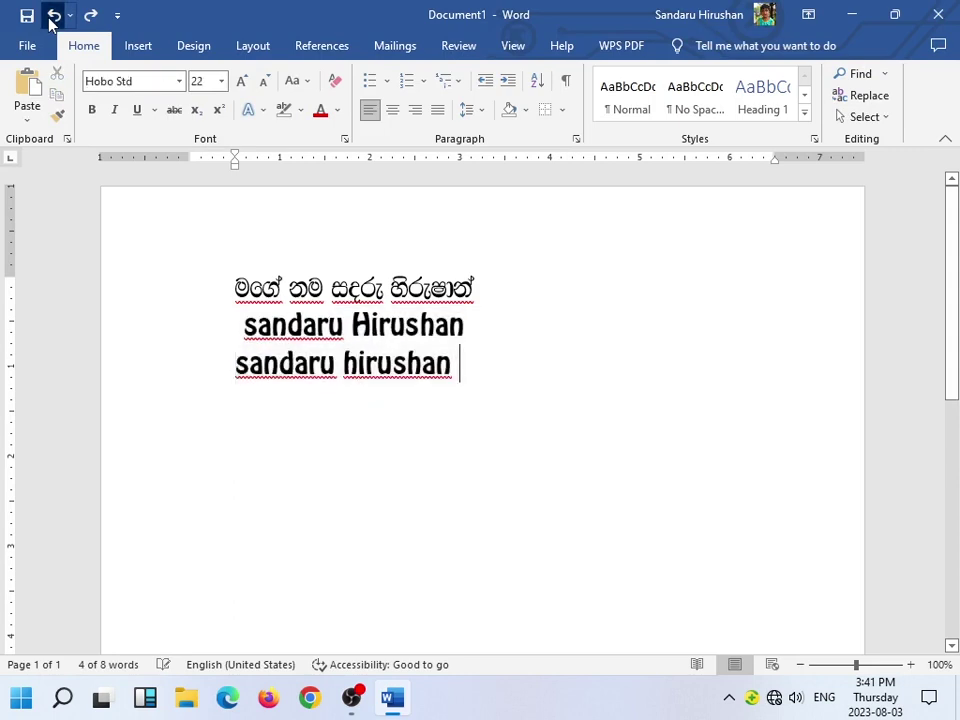
{"action": "left_click", "coordinate": [50, 17]}
{"action": "left_click", "coordinate": [50, 17]}
{"action": "left_click", "coordinate": [51, 17]}
{"action": "left_click", "coordinate": [51, 17]}
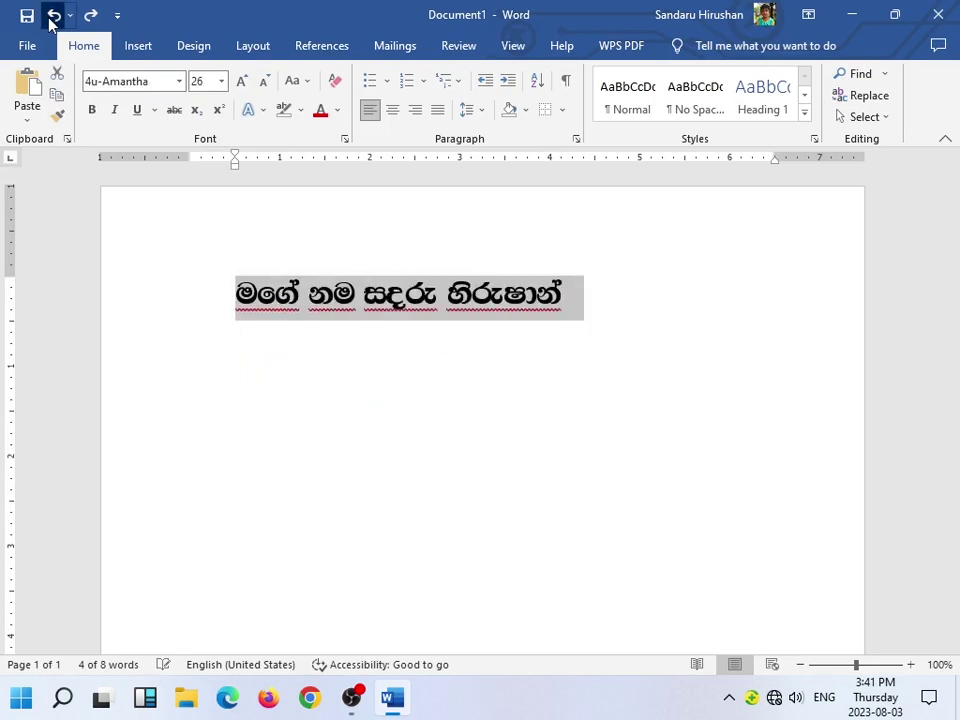
{"action": "left_click", "coordinate": [51, 17]}
{"action": "left_click", "coordinate": [51, 17]}
{"action": "left_click", "coordinate": [51, 17]}
{"action": "left_click", "coordinate": [50, 17]}
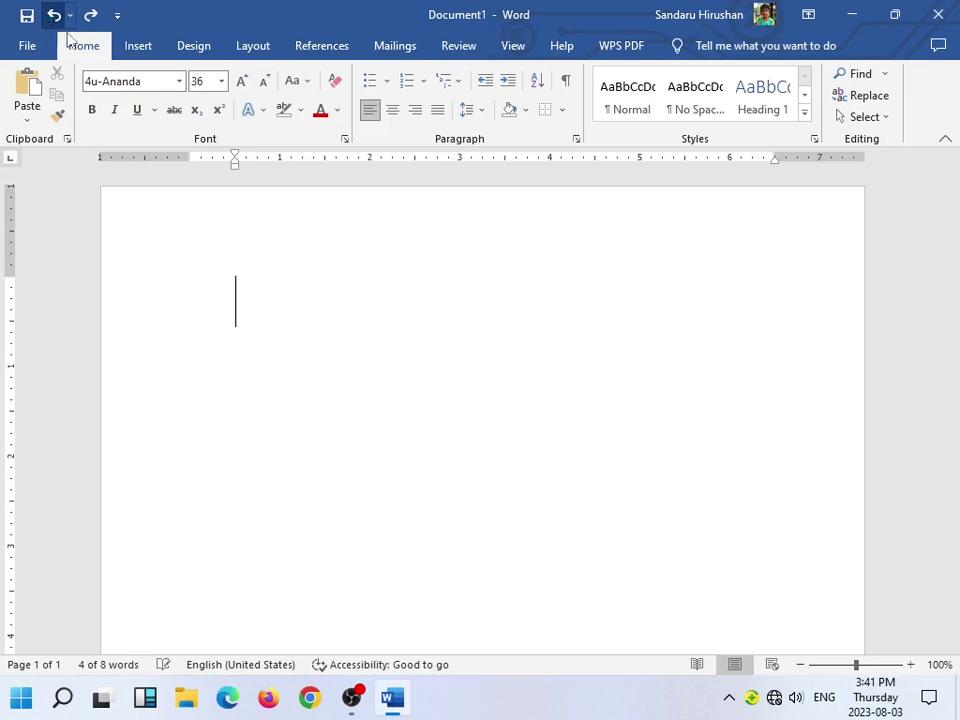
{"action": "left_click", "coordinate": [91, 16]}
{"action": "left_click", "coordinate": [91, 16]}
{"action": "left_click", "coordinate": [91, 16]}
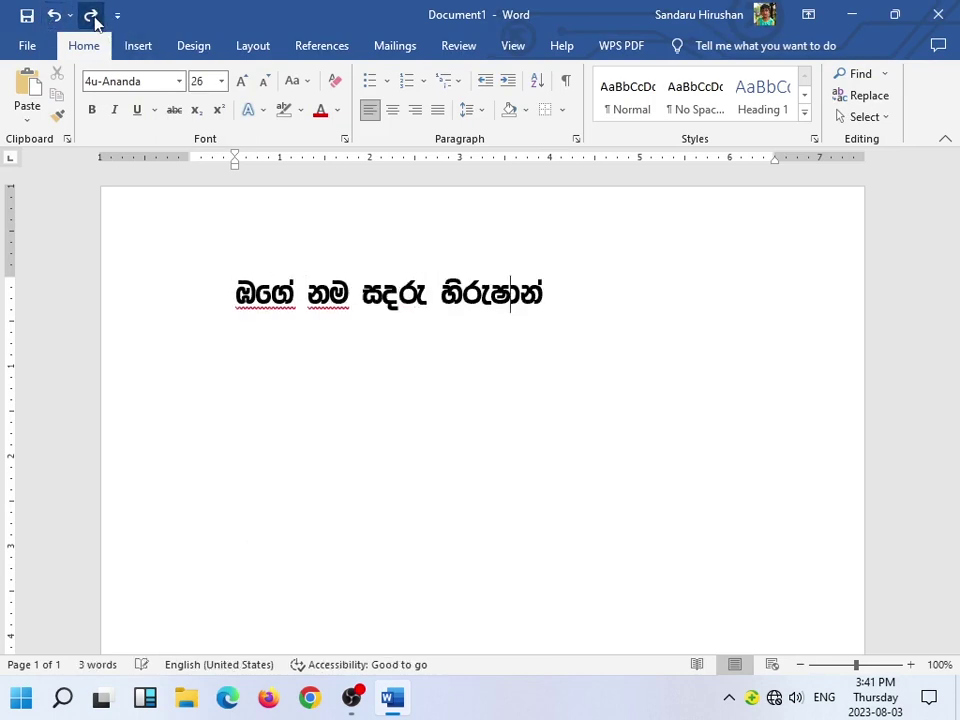
{"action": "left_click", "coordinate": [91, 16]}
{"action": "left_click", "coordinate": [91, 16]}
{"action": "left_click", "coordinate": [92, 16]}
{"action": "left_click", "coordinate": [92, 16]}
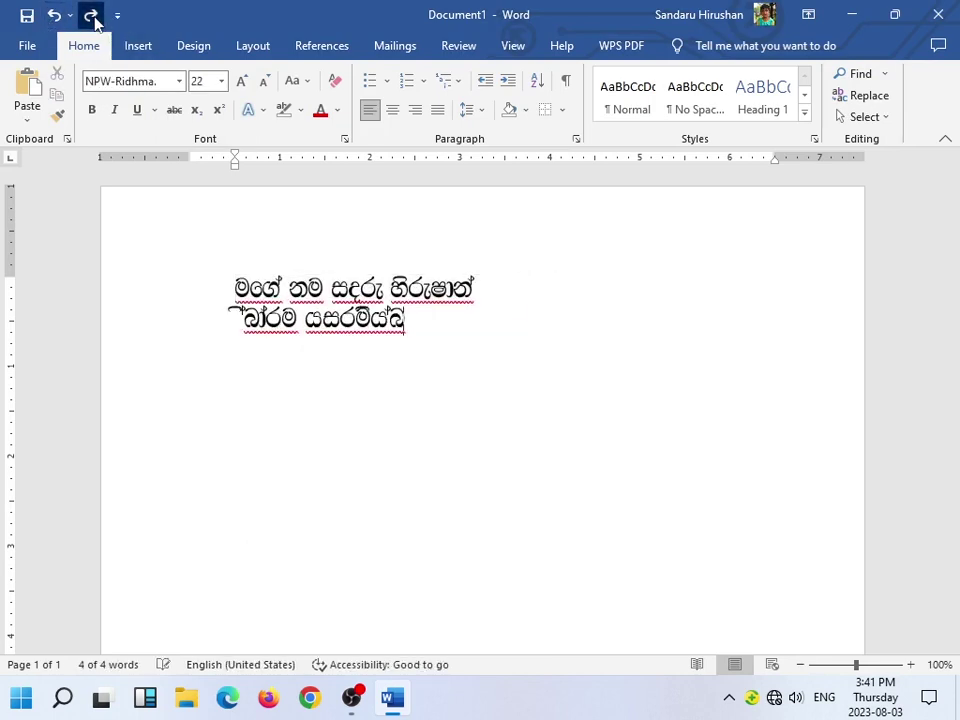
{"action": "left_click", "coordinate": [92, 16]}
{"action": "left_click", "coordinate": [92, 16]}
{"action": "left_click", "coordinate": [92, 16]}
{"action": "left_click", "coordinate": [92, 16]}
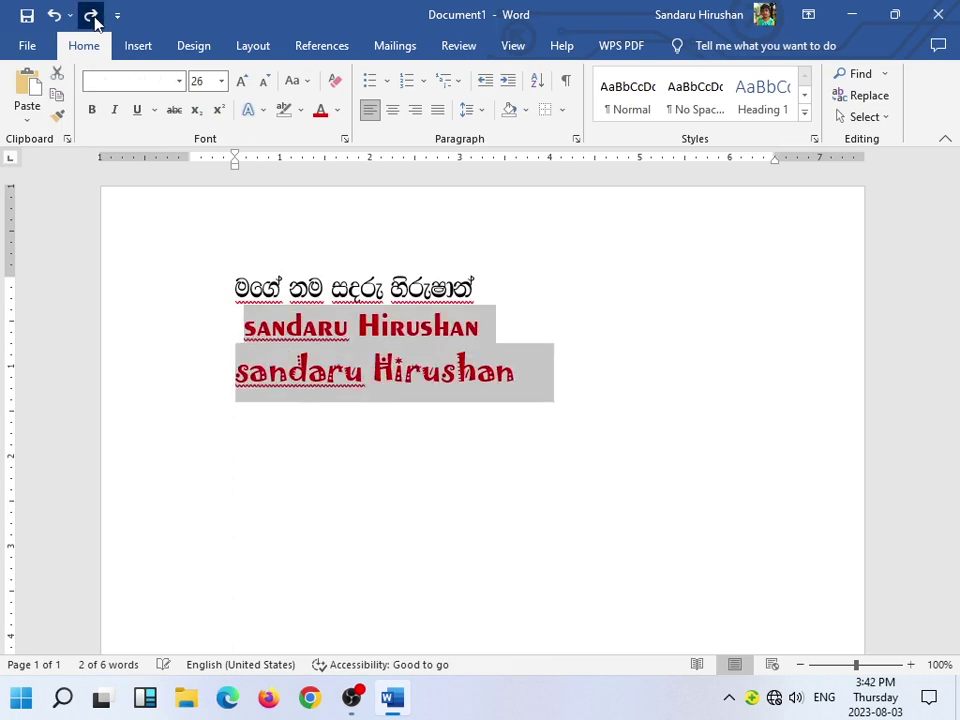
{"action": "left_click", "coordinate": [92, 16]}
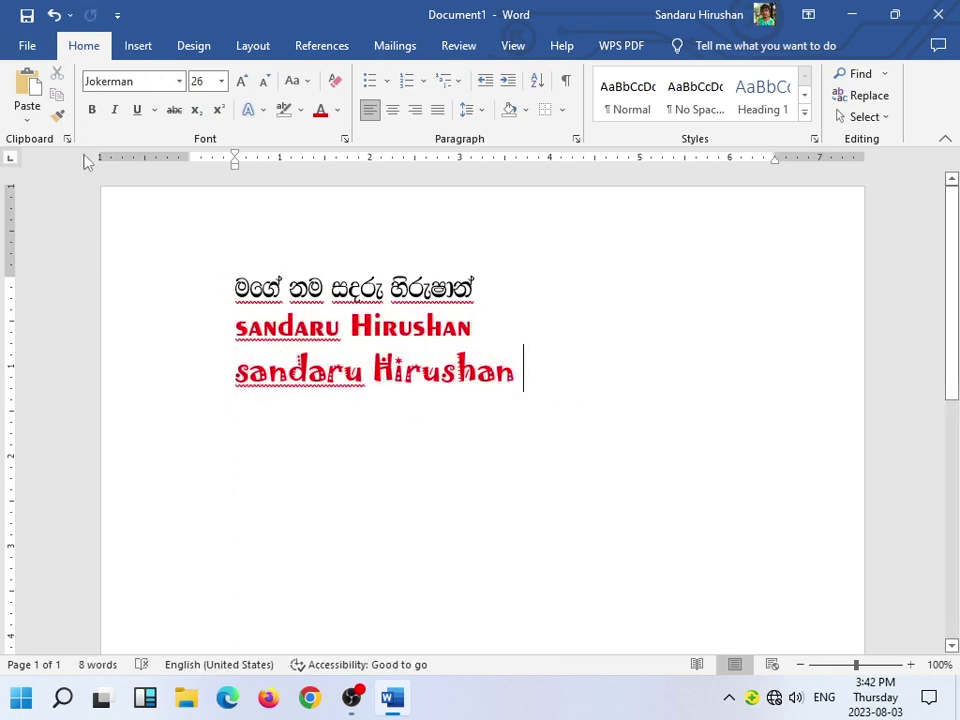
{"action": "left_click", "coordinate": [27, 15]}
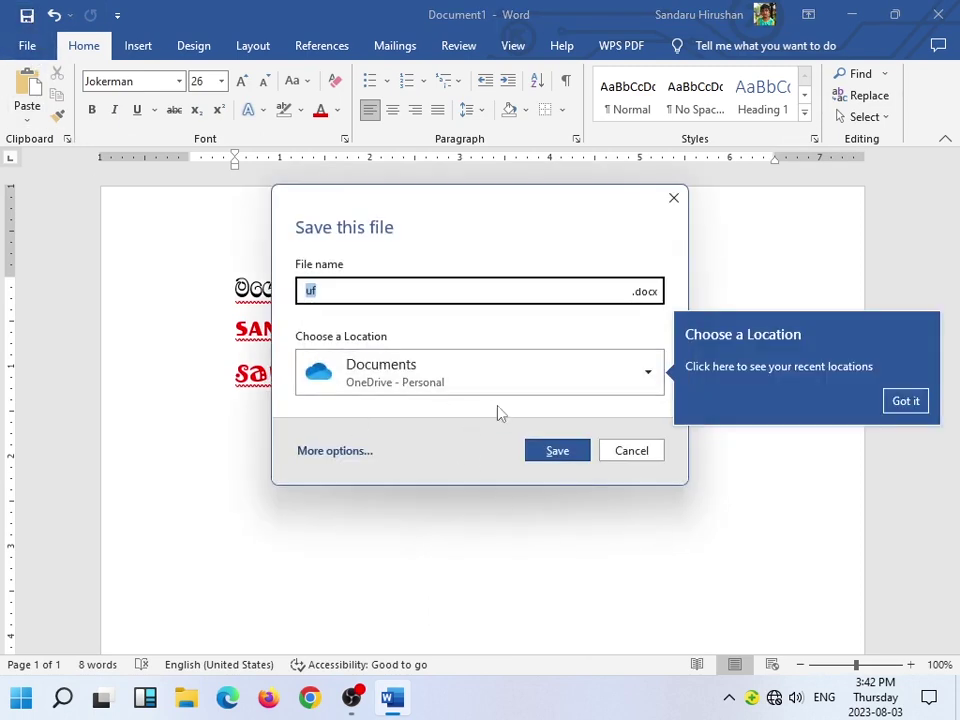
{"action": "left_click", "coordinate": [905, 401]}
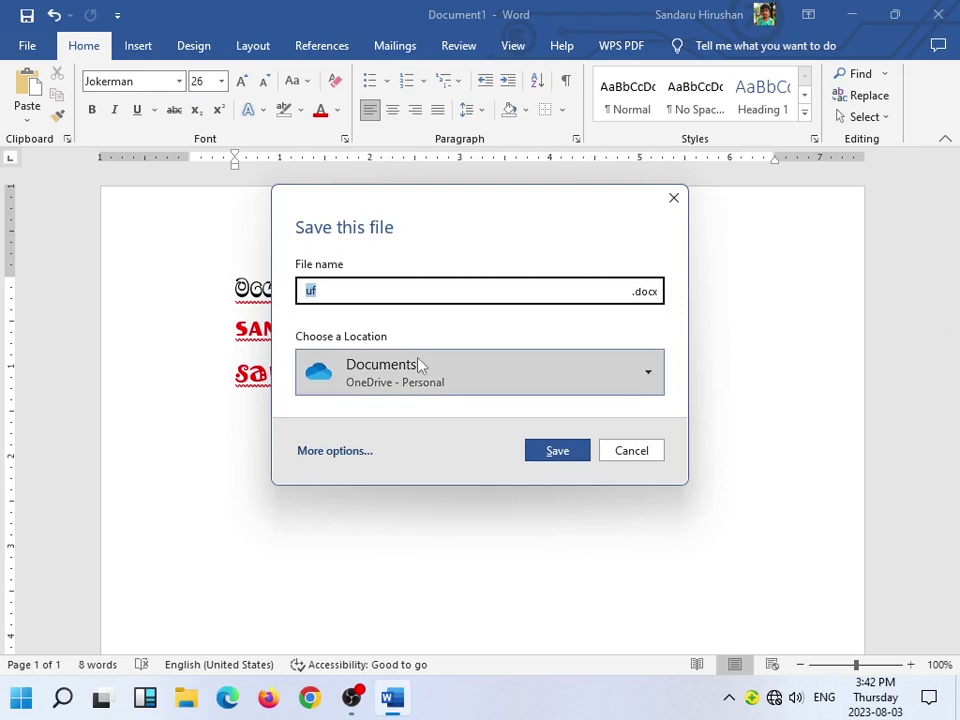
{"action": "left_click", "coordinate": [639, 375]}
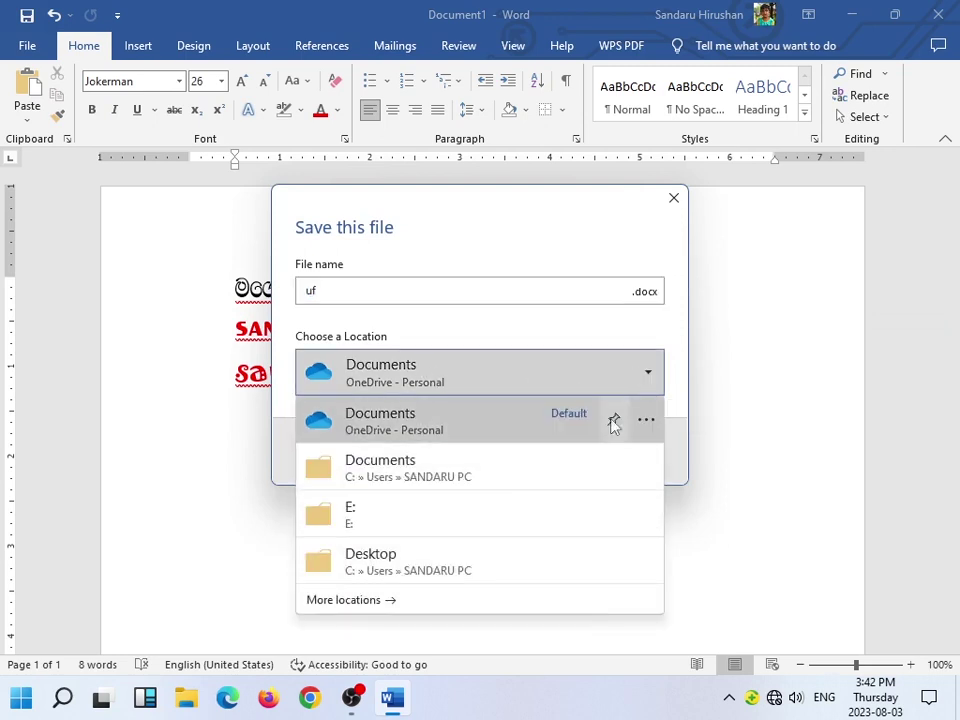
{"action": "left_click", "coordinate": [395, 569]}
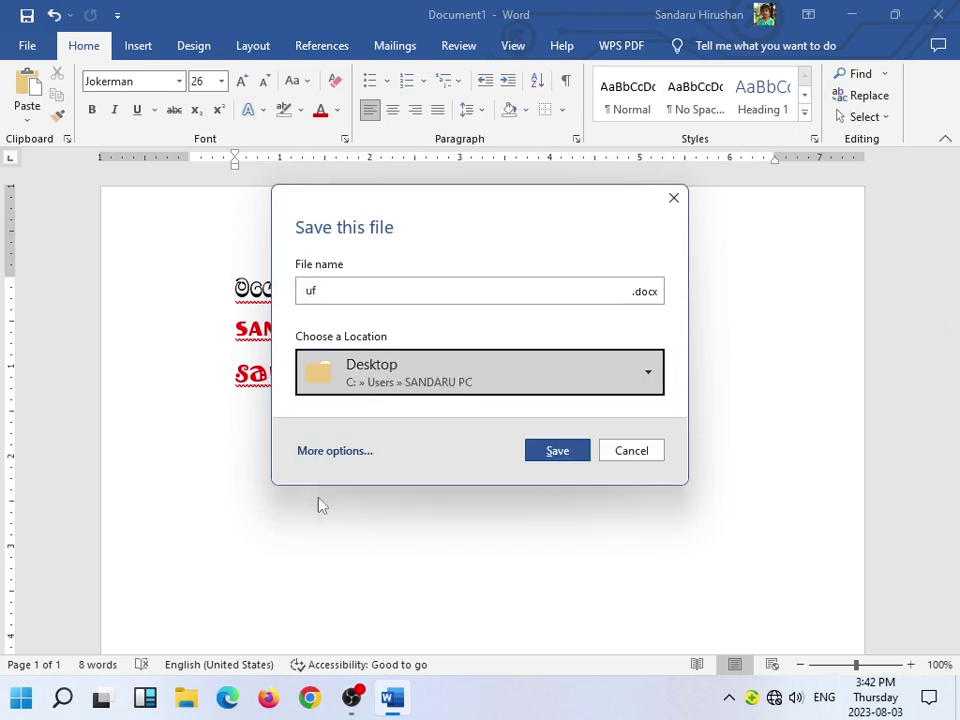
{"action": "double_click", "coordinate": [320, 289]}
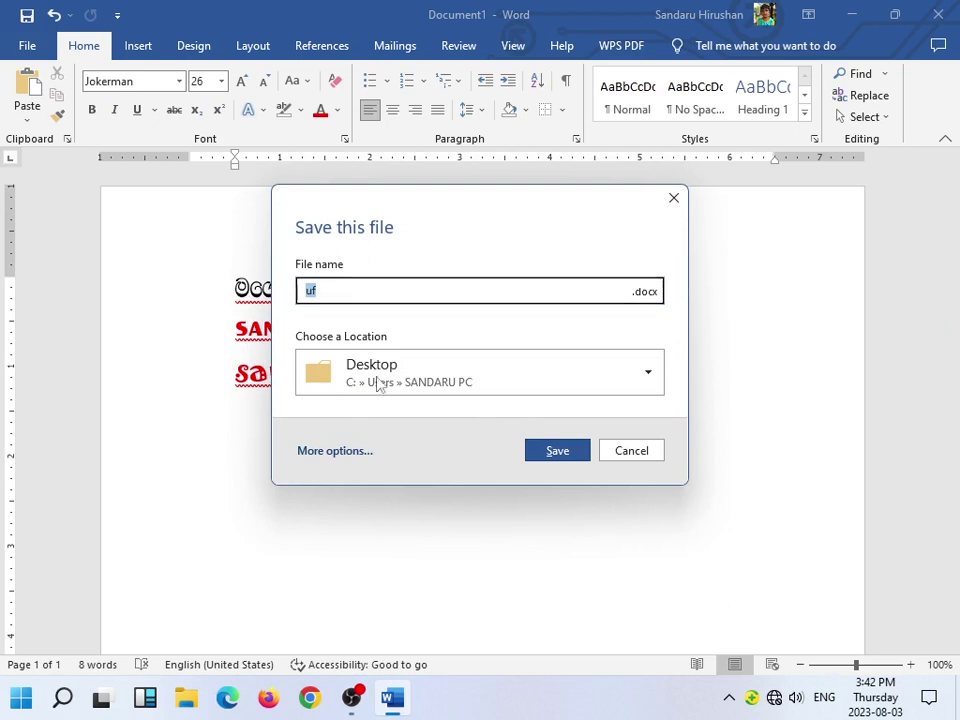
{"action": "left_click", "coordinate": [631, 451]}
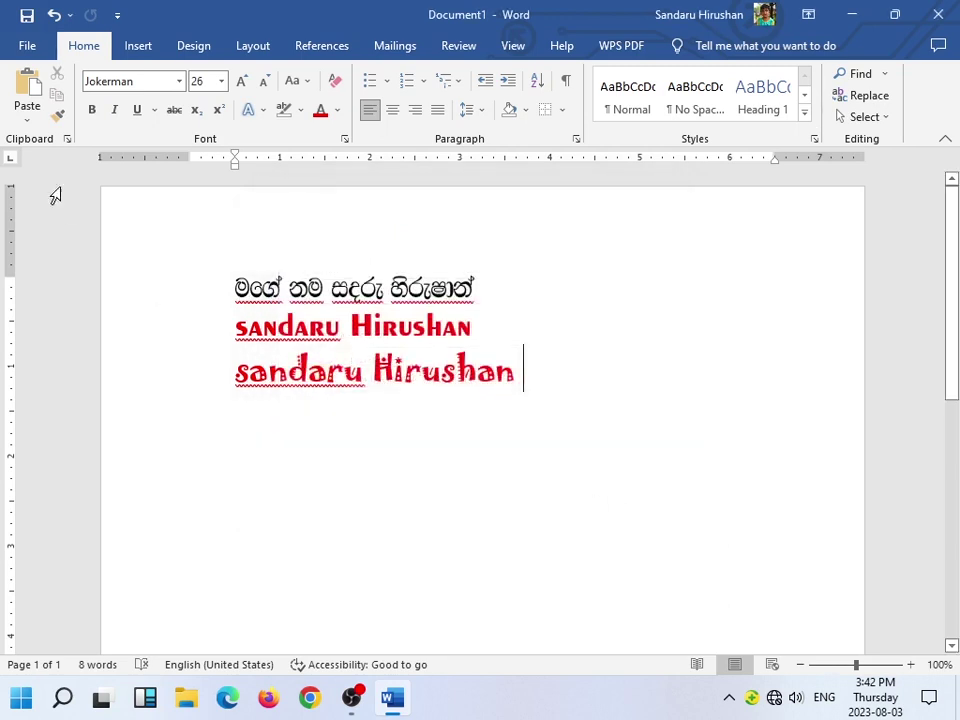
Open Save As on This PC and browse to Local Disk (D:).
{"action": "left_click", "coordinate": [27, 45]}
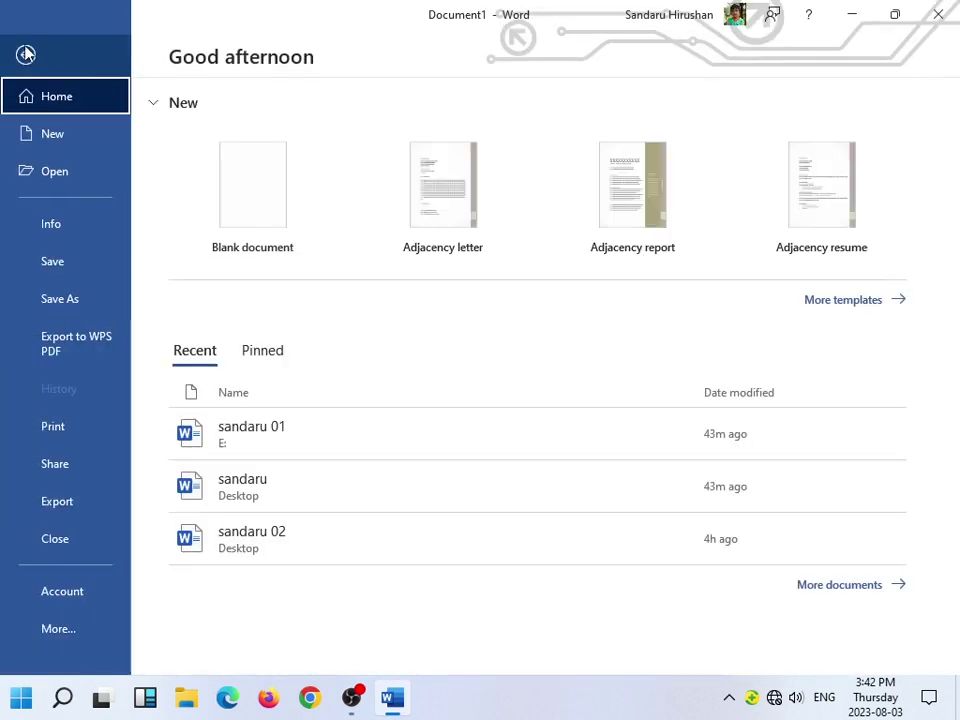
{"action": "left_click", "coordinate": [61, 264]}
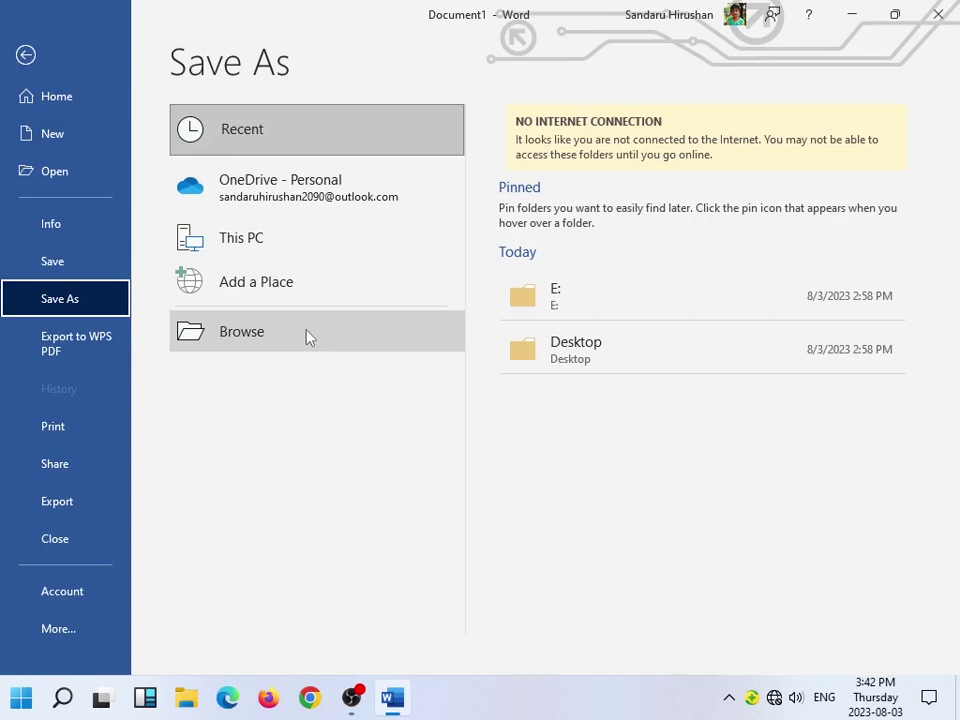
{"action": "left_click", "coordinate": [287, 246]}
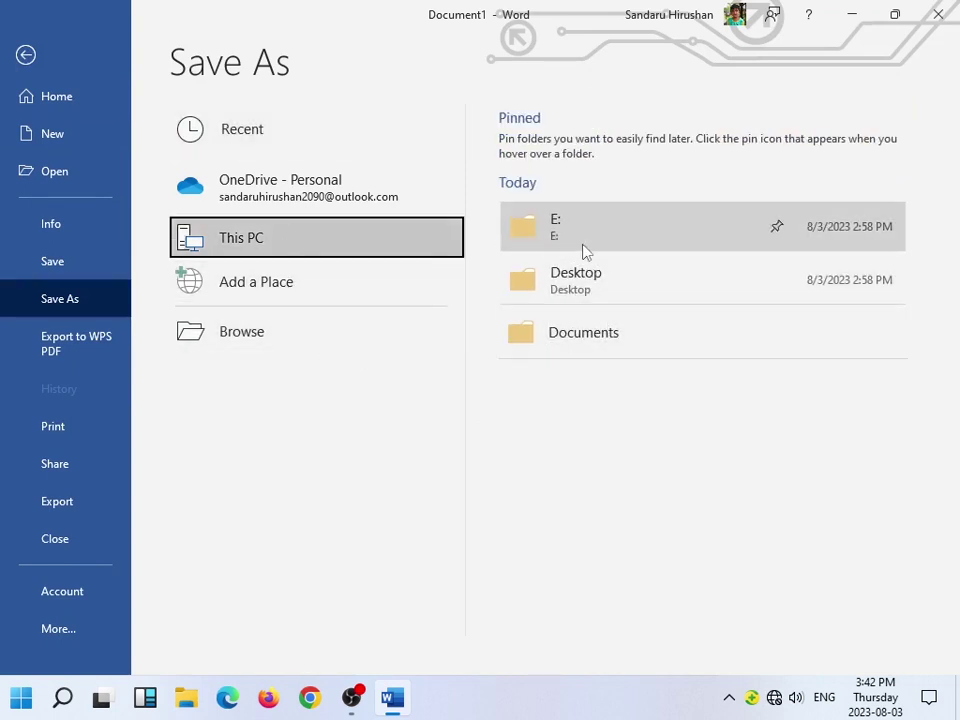
{"action": "left_click", "coordinate": [268, 347]}
{"action": "left_click_drag", "start_coordinate": [286, 307], "coordinate": [253, 330]}
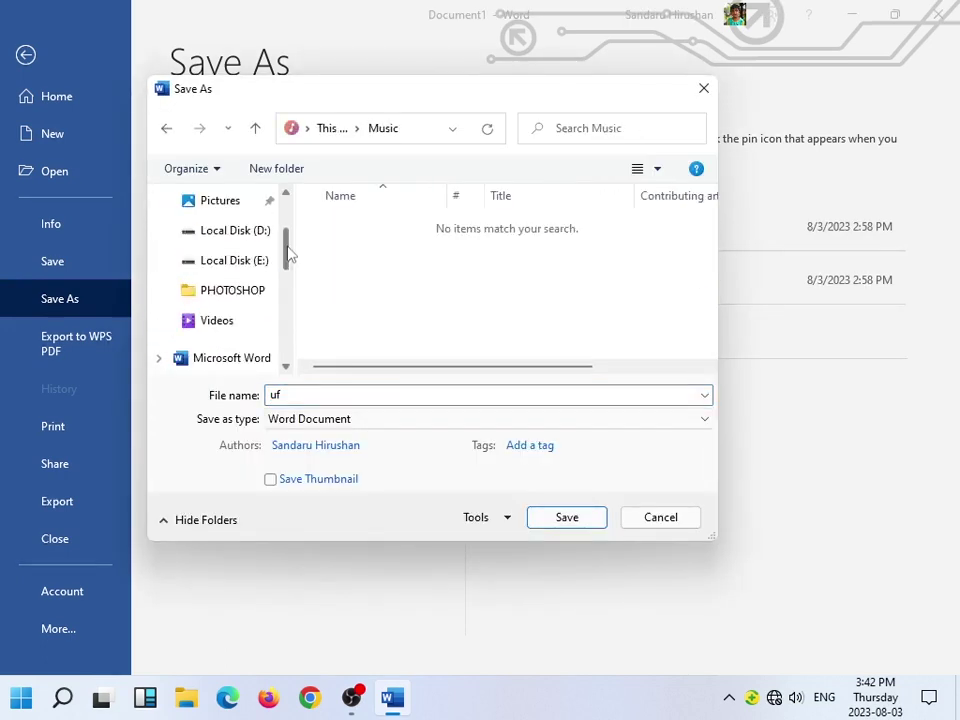
{"action": "left_click", "coordinate": [253, 330]}
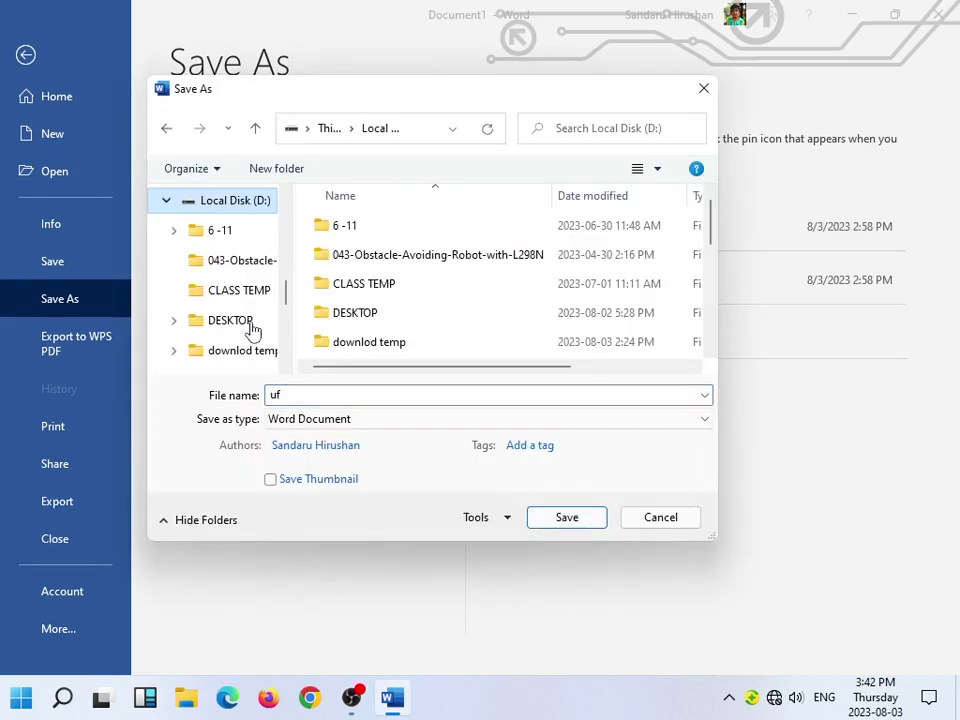
Save the document to the Desktop under the author's first name.
{"action": "scroll", "coordinate": [360, 310], "scroll_direction": "down", "scroll_amount": 3}
{"action": "scroll", "coordinate": [345, 335], "scroll_direction": "down", "scroll_amount": 2}
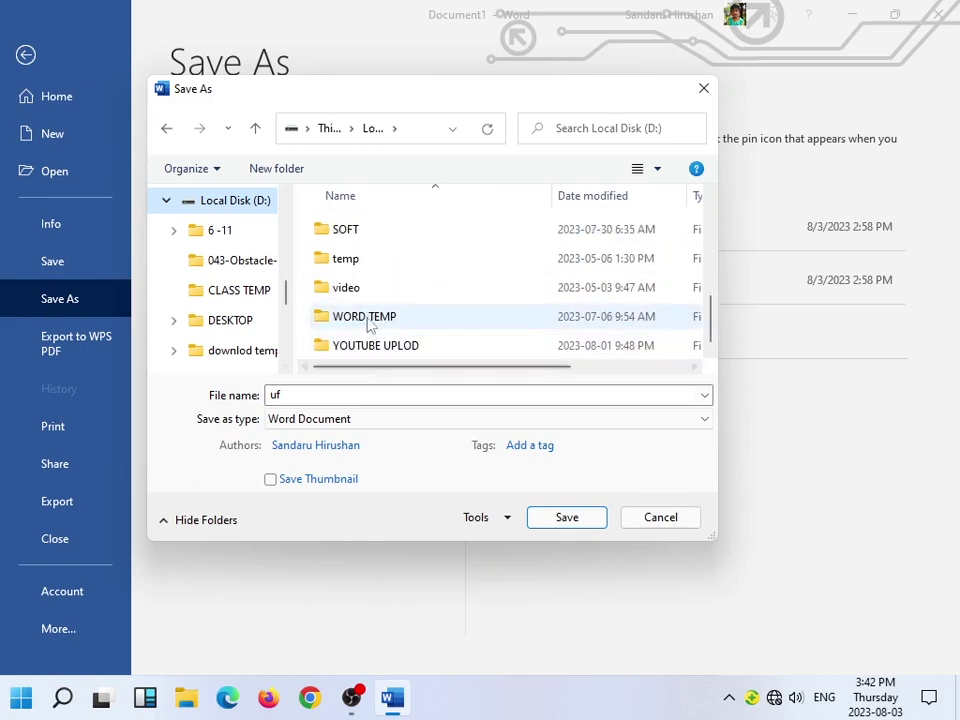
{"action": "left_click", "coordinate": [369, 349]}
{"action": "scroll", "coordinate": [362, 300], "scroll_direction": "up", "scroll_amount": 5}
{"action": "mouse_move", "coordinate": [287, 290]}
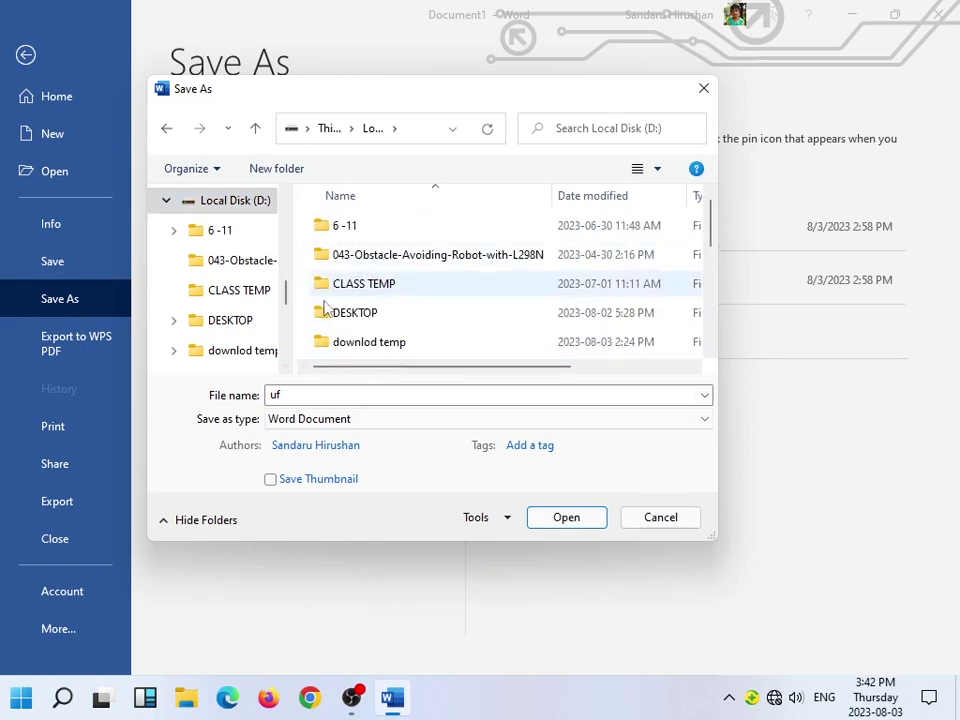
{"action": "left_click_drag", "start_coordinate": [288, 305], "coordinate": [287, 205]}
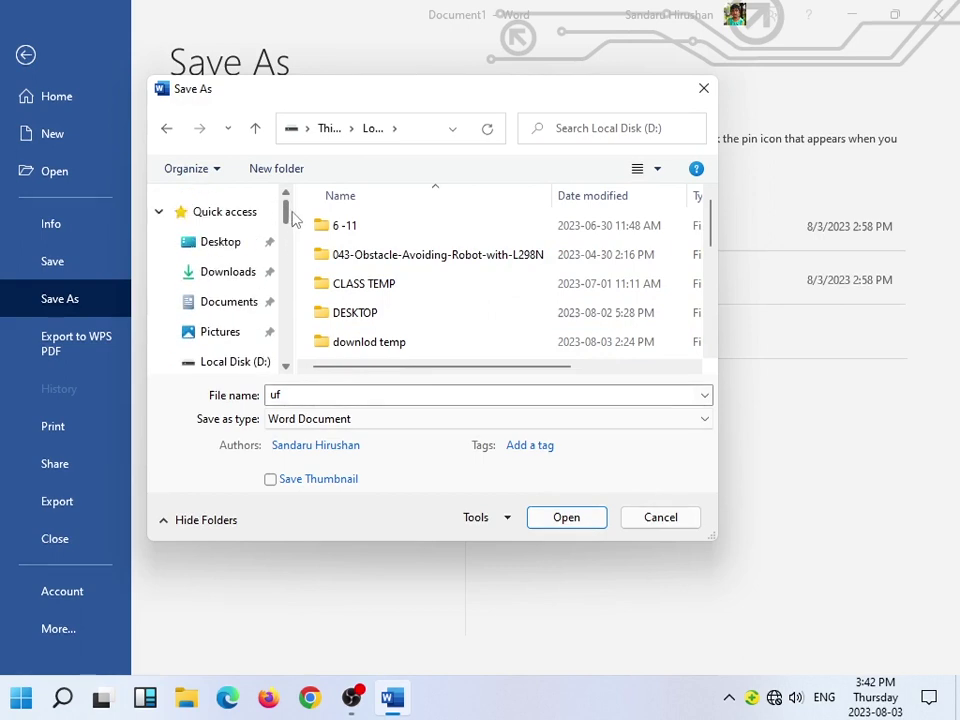
{"action": "left_click", "coordinate": [228, 250]}
{"action": "double_click", "coordinate": [305, 395]}
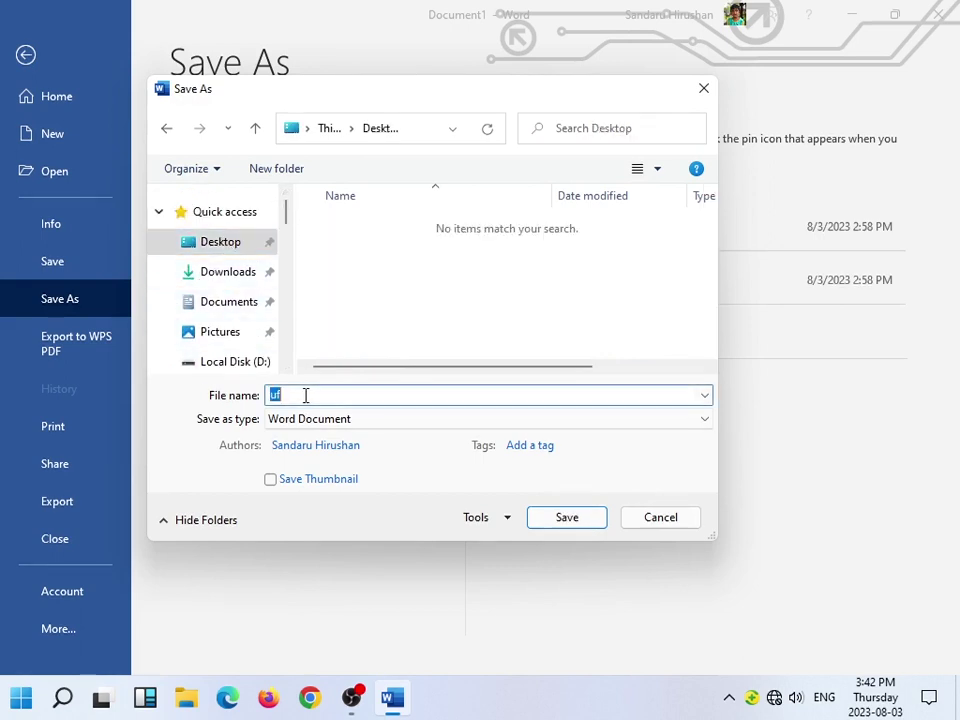
{"action": "type", "text": "sa"}
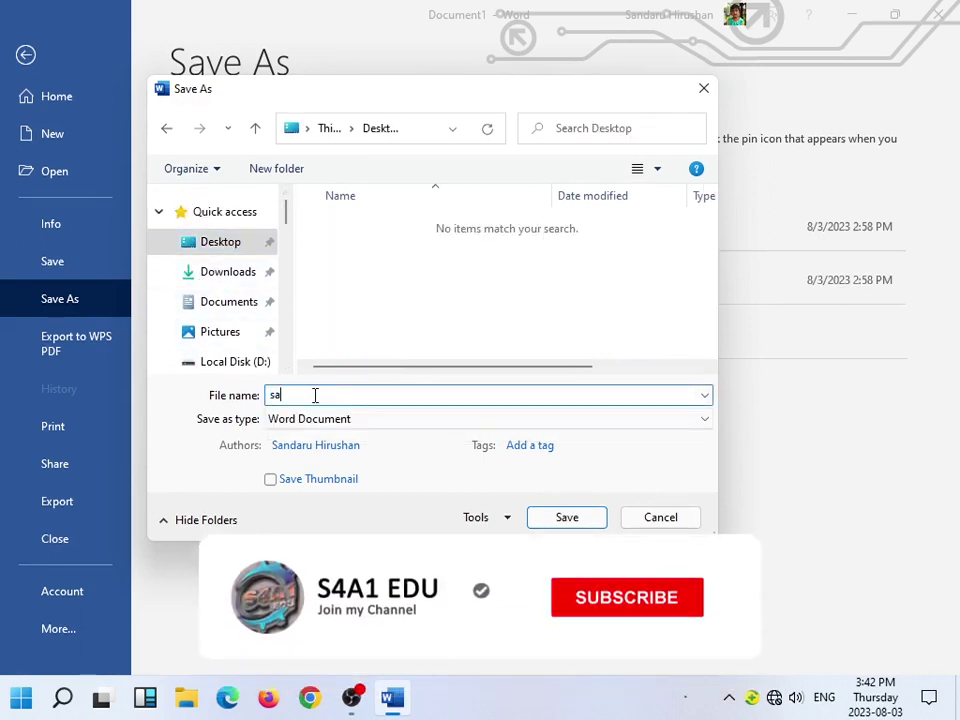
{"action": "type", "text": "ndaru"}
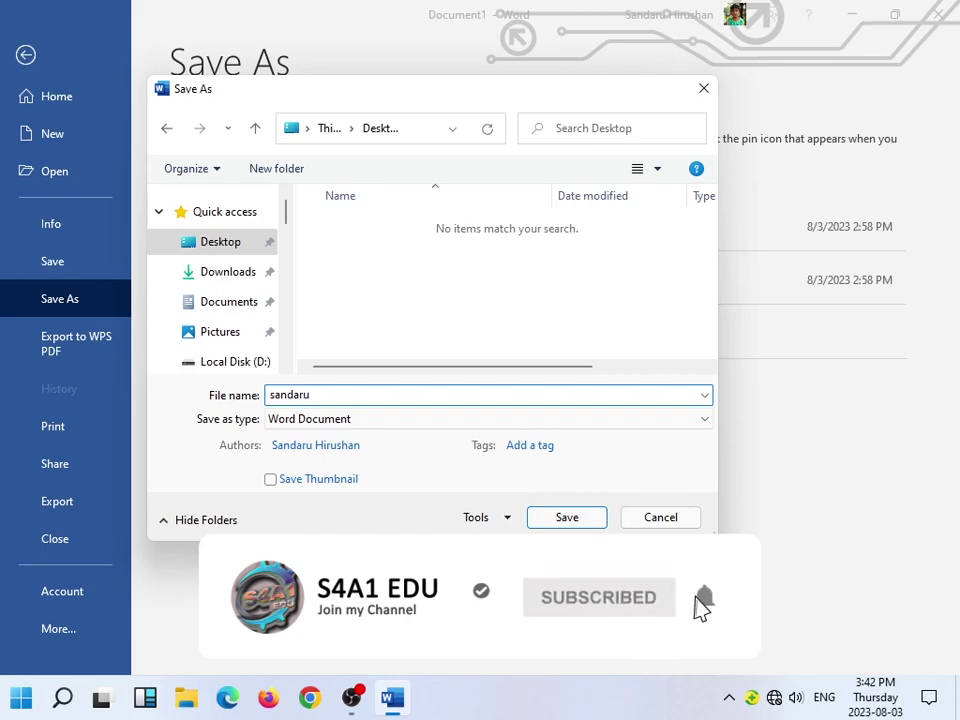
{"action": "left_click", "coordinate": [567, 520]}
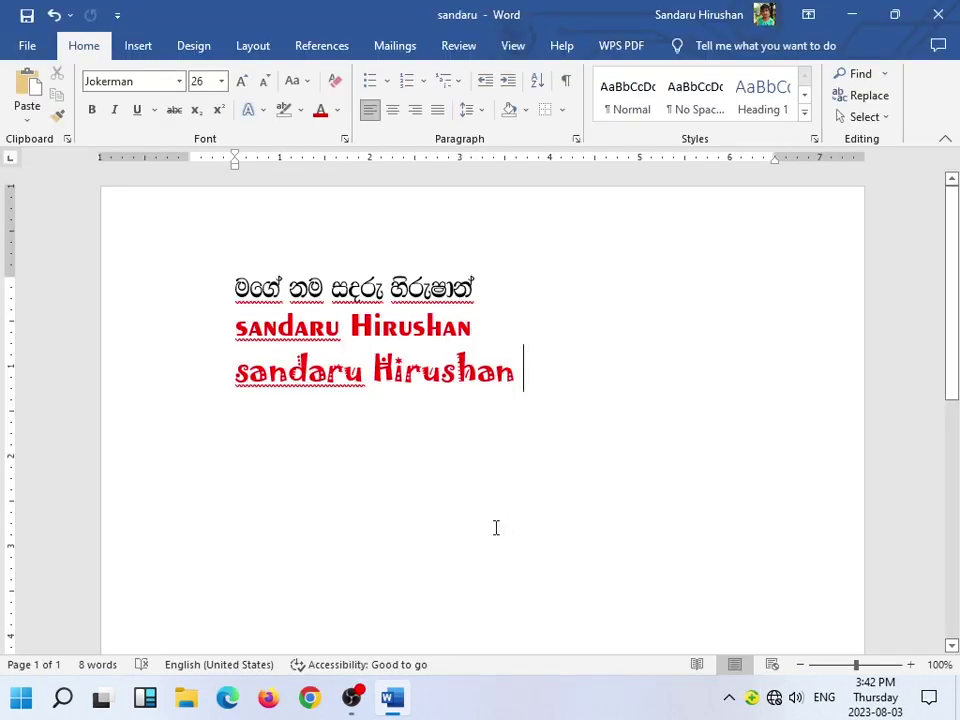
Close Word, reopen the saved file from the Desktop, and dismiss the Get Genuine Office bar.
{"action": "left_click", "coordinate": [938, 15]}
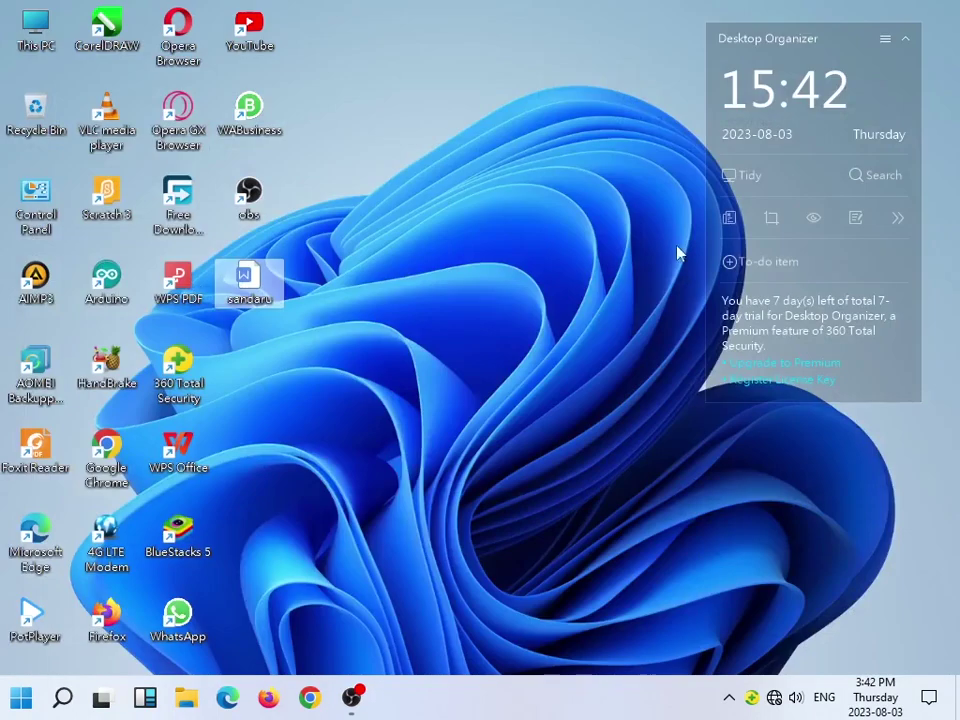
{"action": "double_click", "coordinate": [258, 288]}
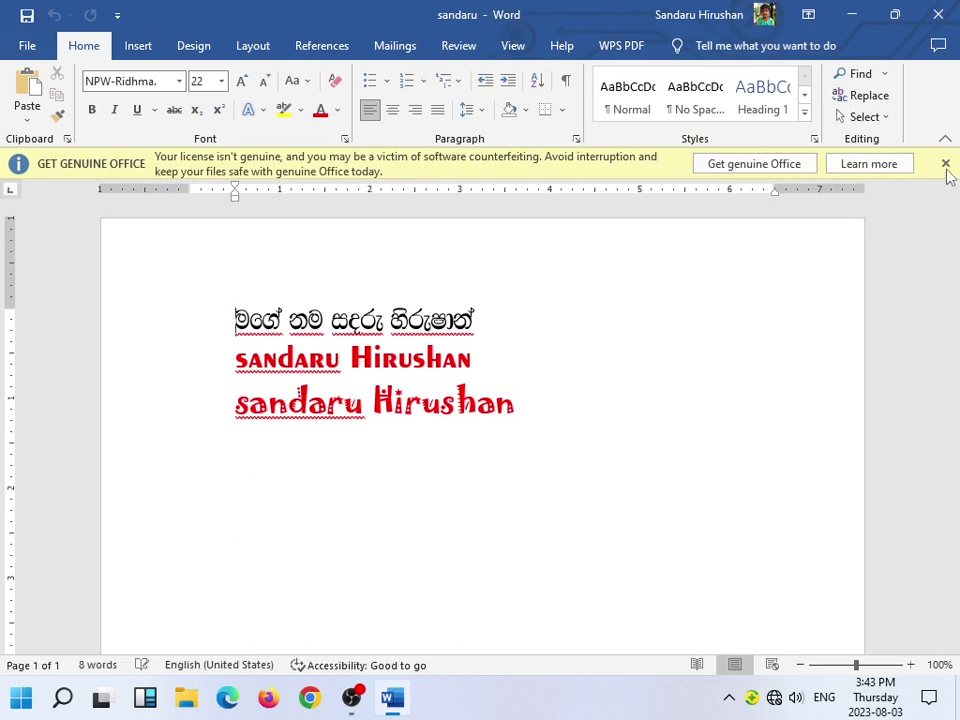
{"action": "left_click", "coordinate": [945, 164]}
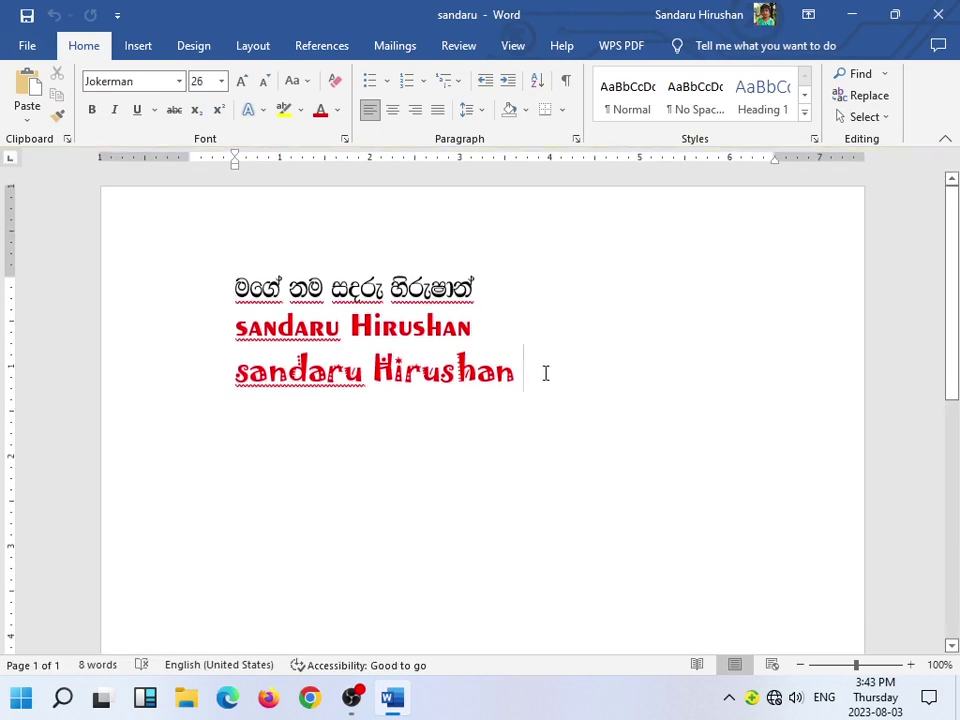
Copy all three lines and paste them twice below, giving three sets of lines.
{"action": "key", "text": "ctrl+a"}
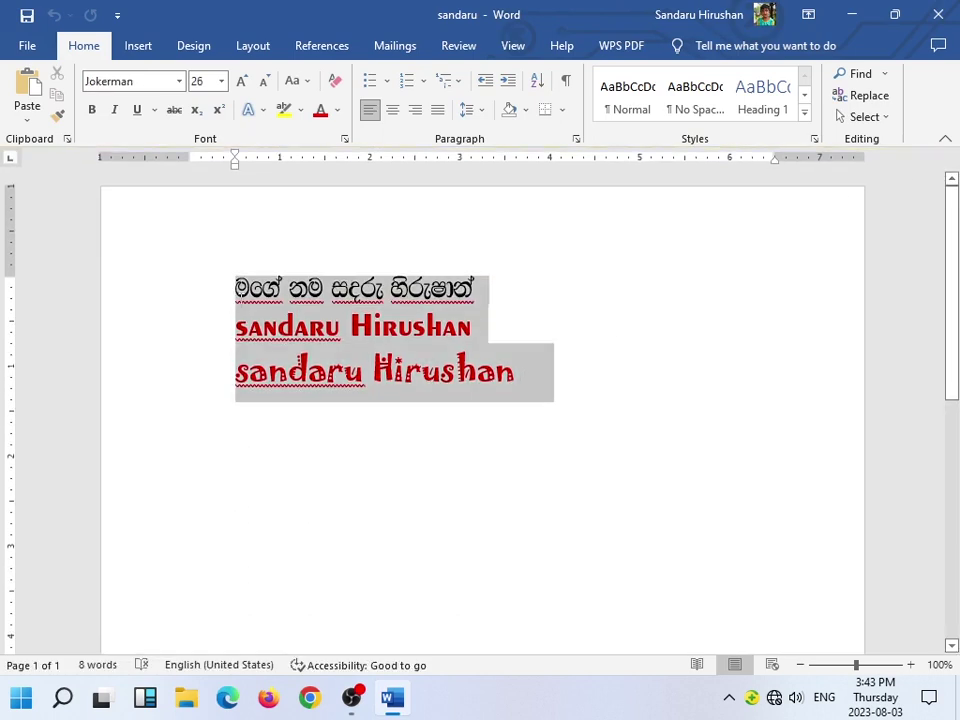
{"action": "left_click", "coordinate": [56, 96]}
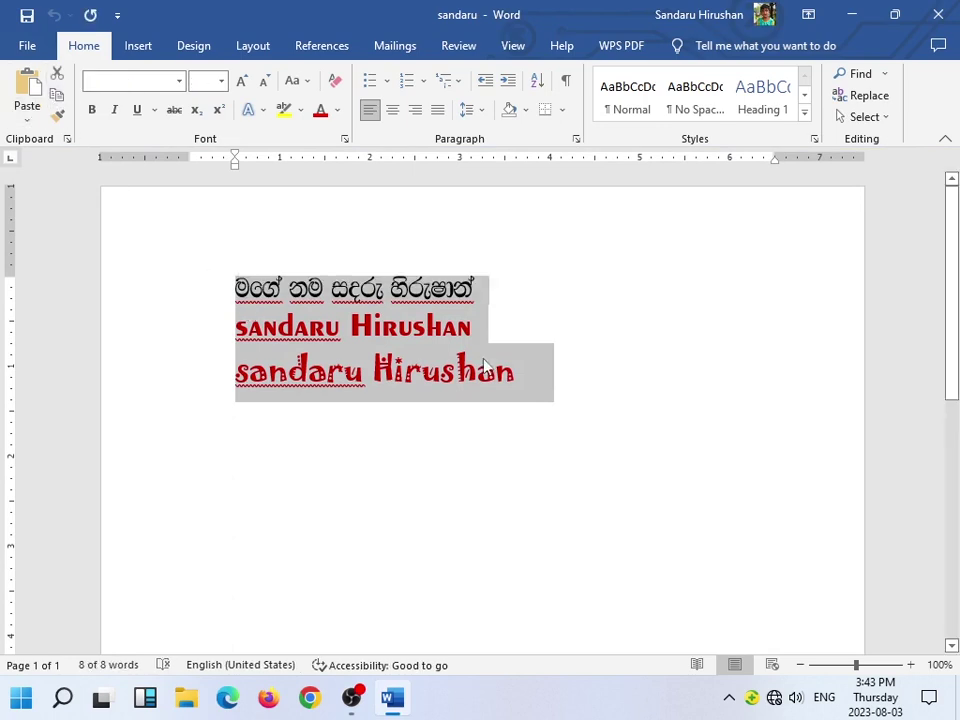
{"action": "left_click", "coordinate": [585, 385]}
{"action": "key", "text": "Return"}
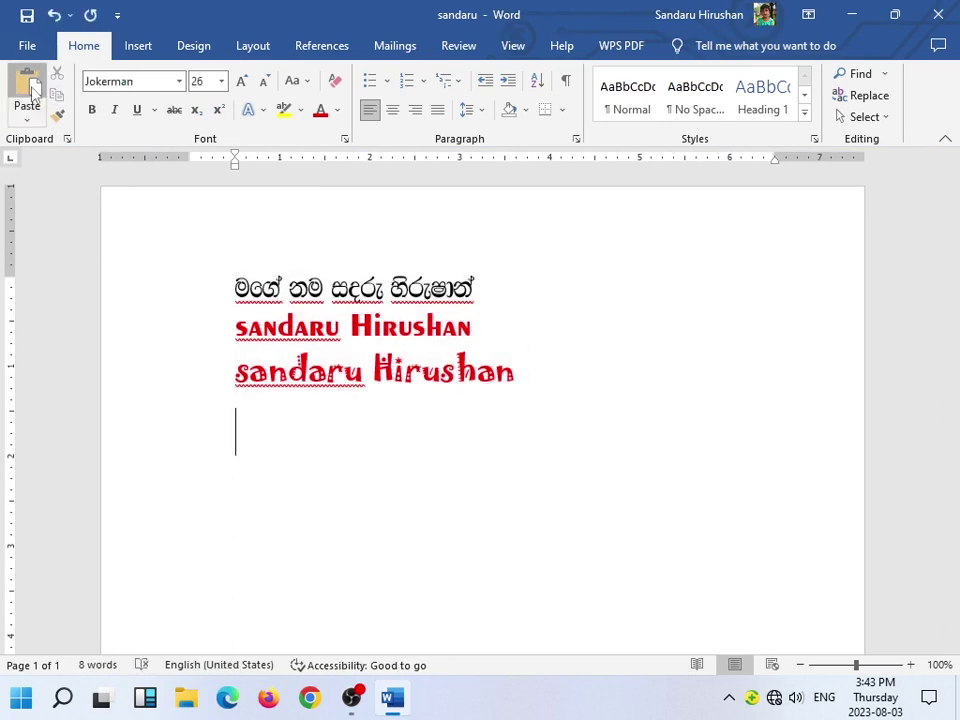
{"action": "left_click", "coordinate": [30, 90]}
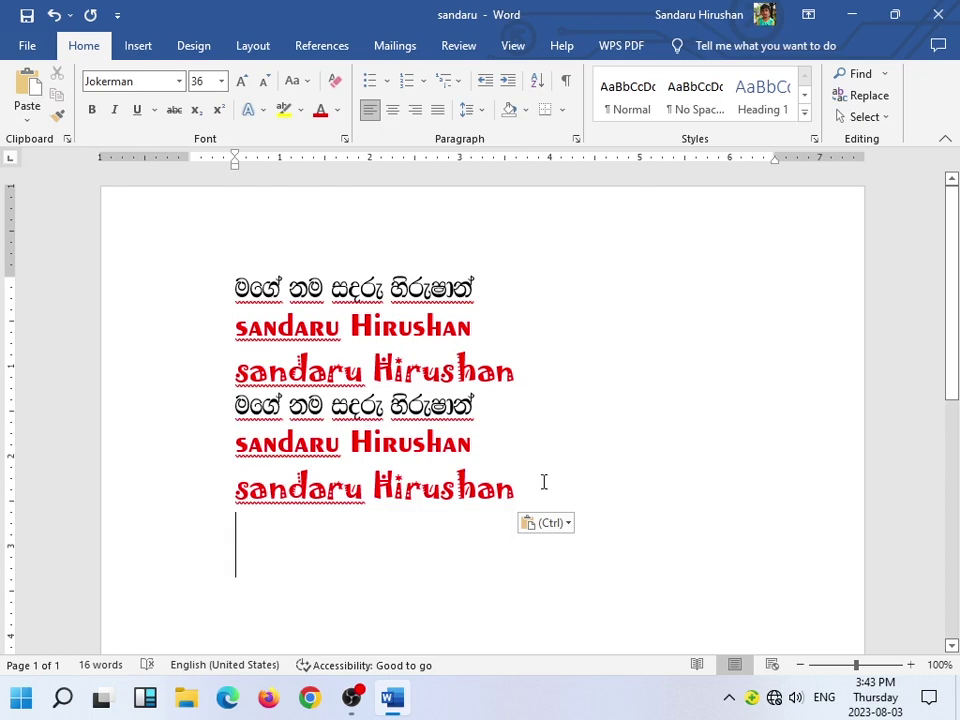
{"action": "key", "text": "Return"}
{"action": "left_click", "coordinate": [28, 85]}
Colour the bottom three lines green and the middle three light gold, then save.
{"action": "mouse_move", "coordinate": [527, 534]}
{"action": "left_mouse_down"}
{"action": "mouse_move", "coordinate": [248, 485]}
{"action": "mouse_move", "coordinate": [236, 452]}
{"action": "left_mouse_up"}
{"action": "left_click", "coordinate": [338, 110]}
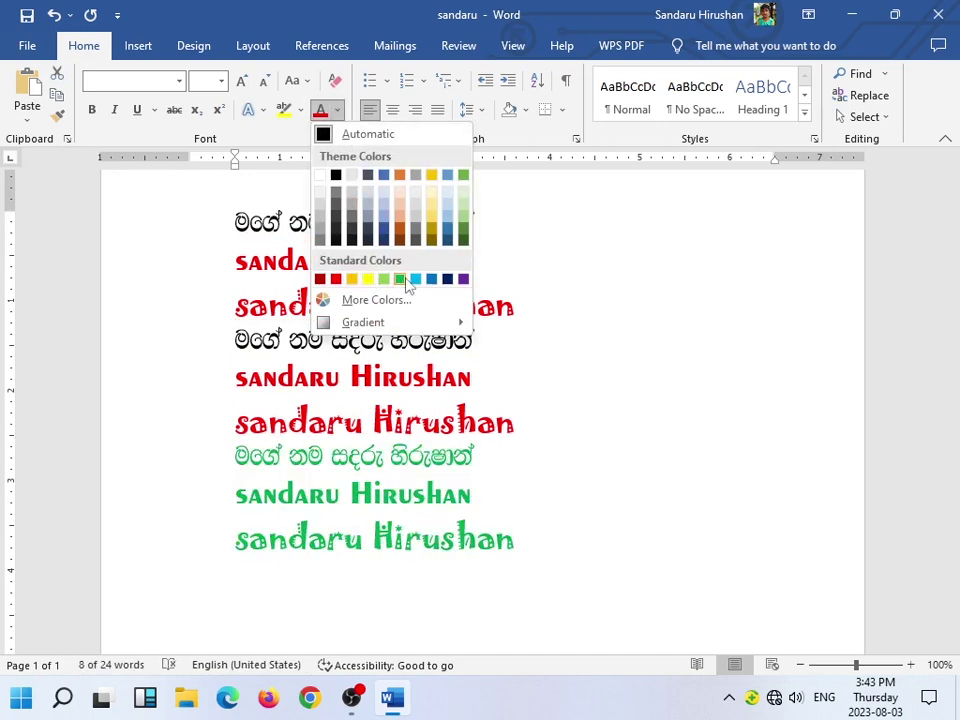
{"action": "left_click", "coordinate": [407, 280]}
{"action": "left_click", "coordinate": [439, 377]}
{"action": "left_click_drag", "start_coordinate": [523, 420], "coordinate": [262, 340]}
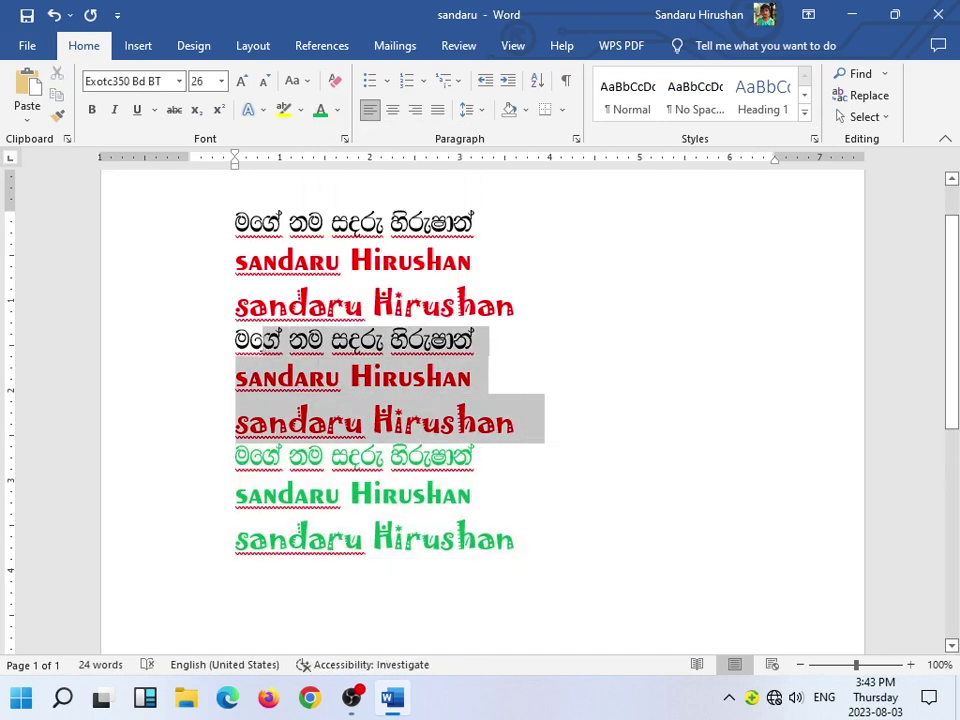
{"action": "left_click", "coordinate": [338, 110]}
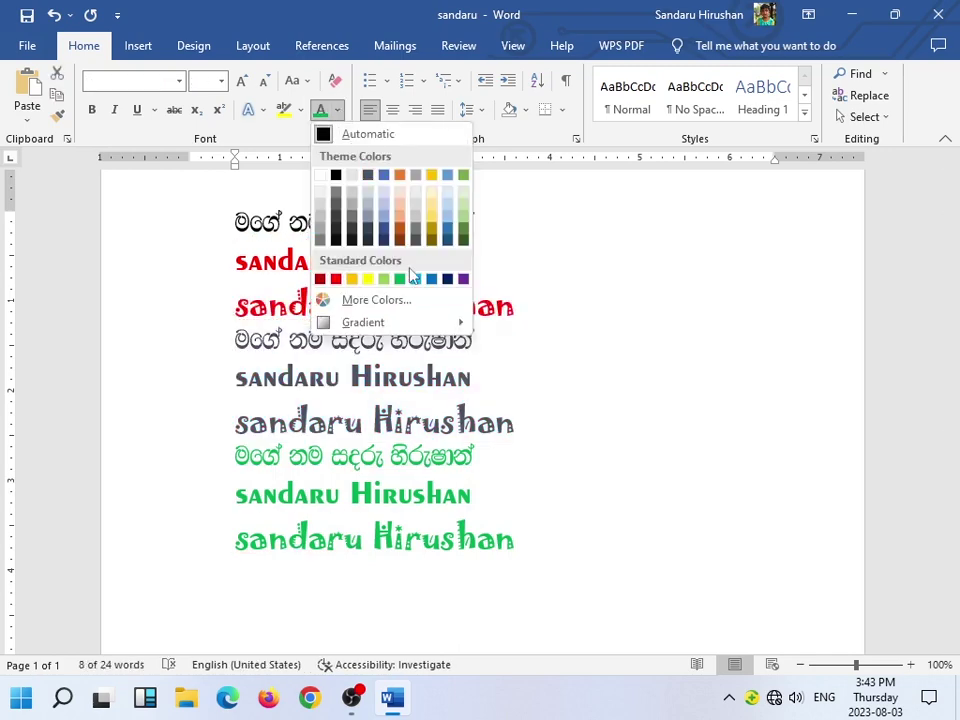
{"action": "left_click", "coordinate": [432, 219]}
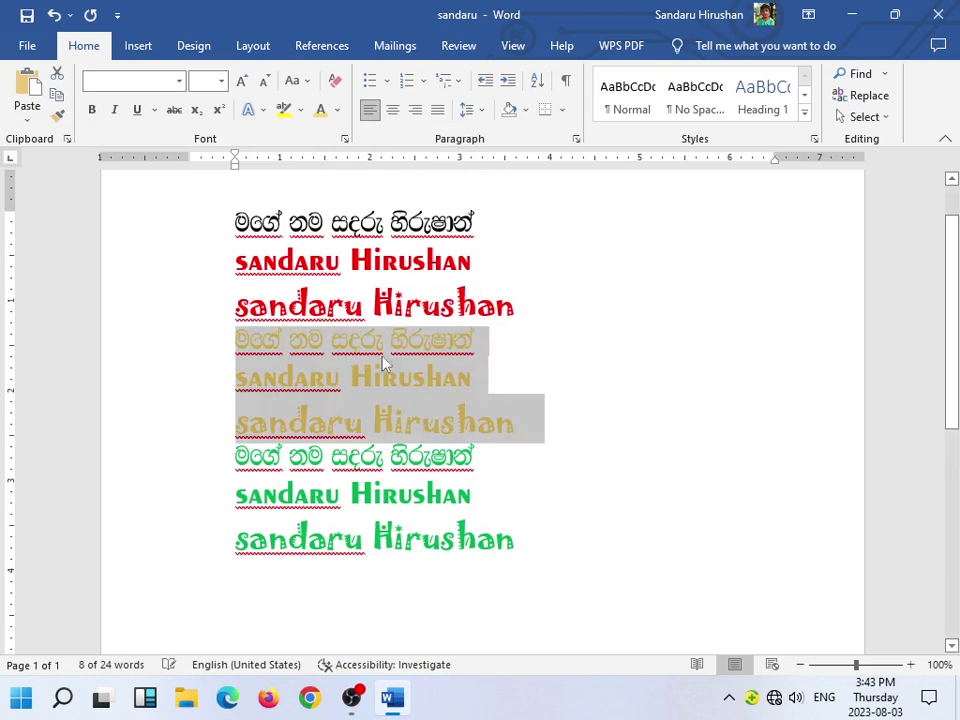
{"action": "left_click", "coordinate": [535, 447]}
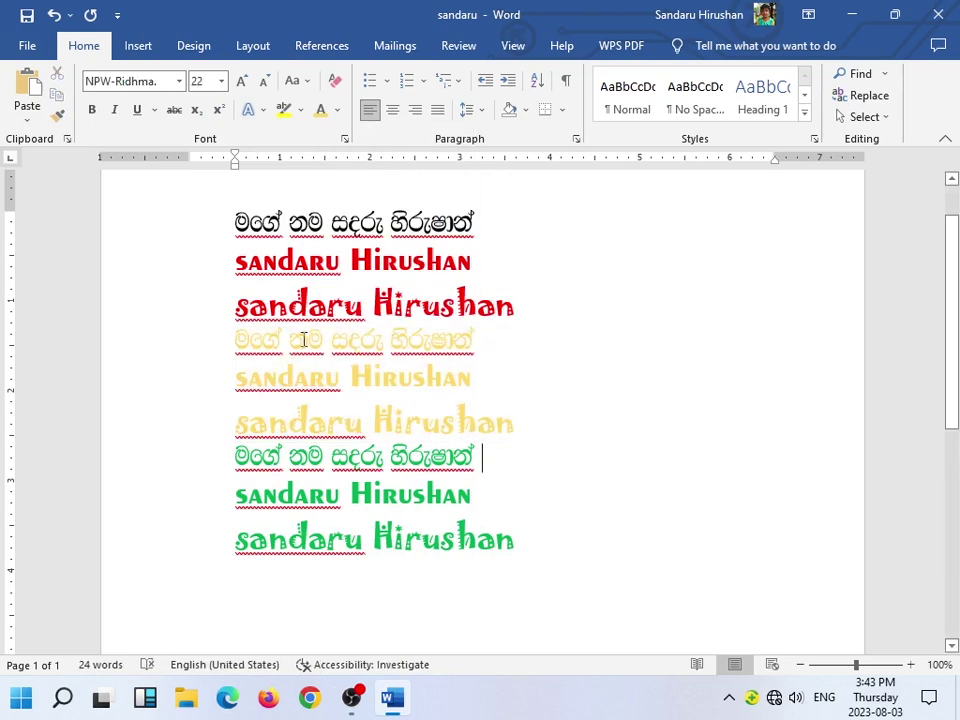
{"action": "left_click", "coordinate": [27, 16]}
Close Word, reopen the saved document from the Desktop and dismiss the licence warning bar.
{"action": "left_click", "coordinate": [938, 14]}
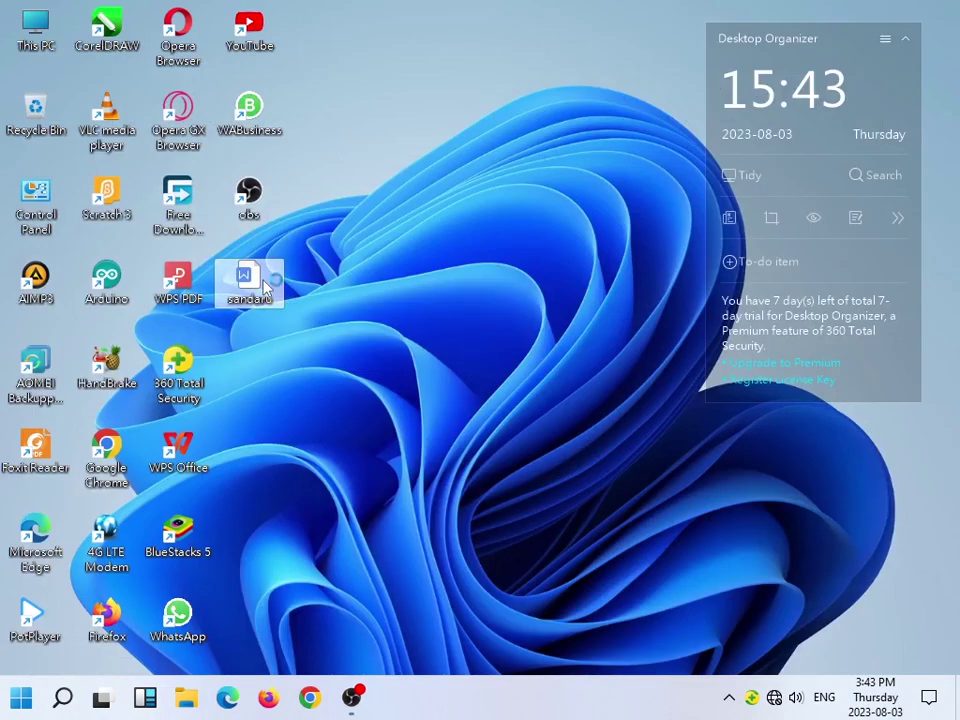
{"action": "double_click", "coordinate": [249, 283]}
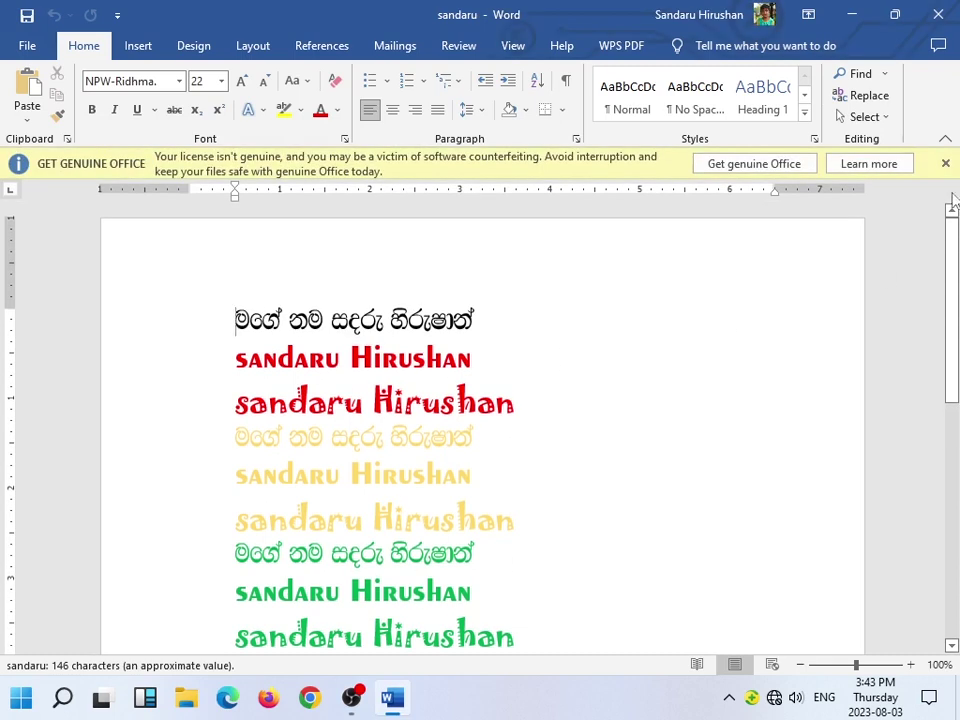
{"action": "left_click", "coordinate": [945, 164]}
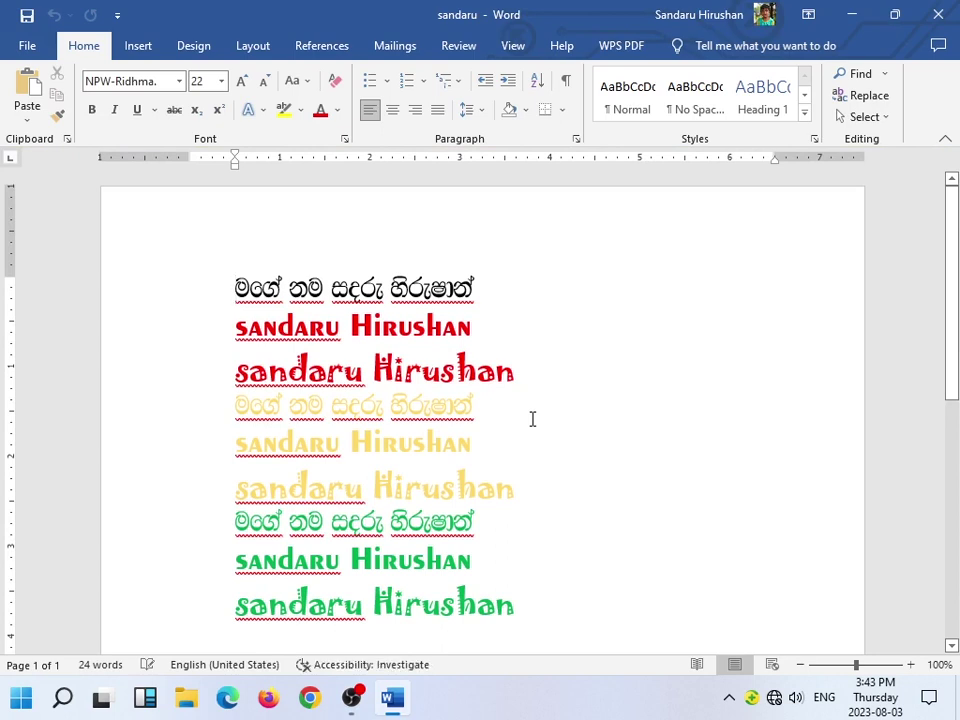
Save a copy of the document to the Desktop as 'sandaru new'.
{"action": "left_click", "coordinate": [27, 46]}
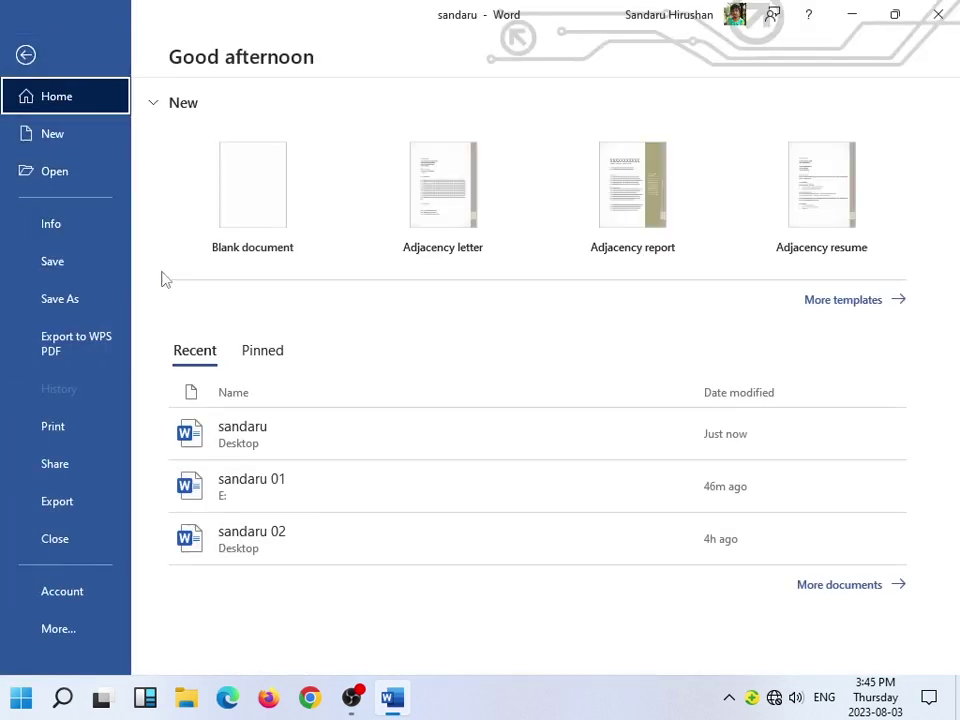
{"action": "left_click", "coordinate": [80, 305]}
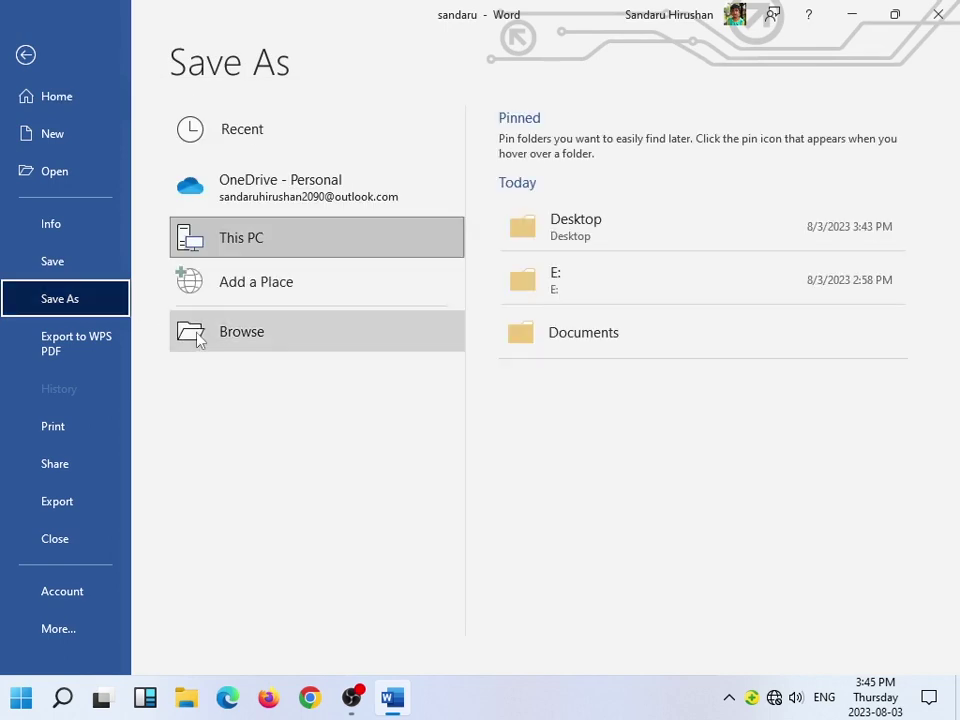
{"action": "left_click", "coordinate": [249, 332]}
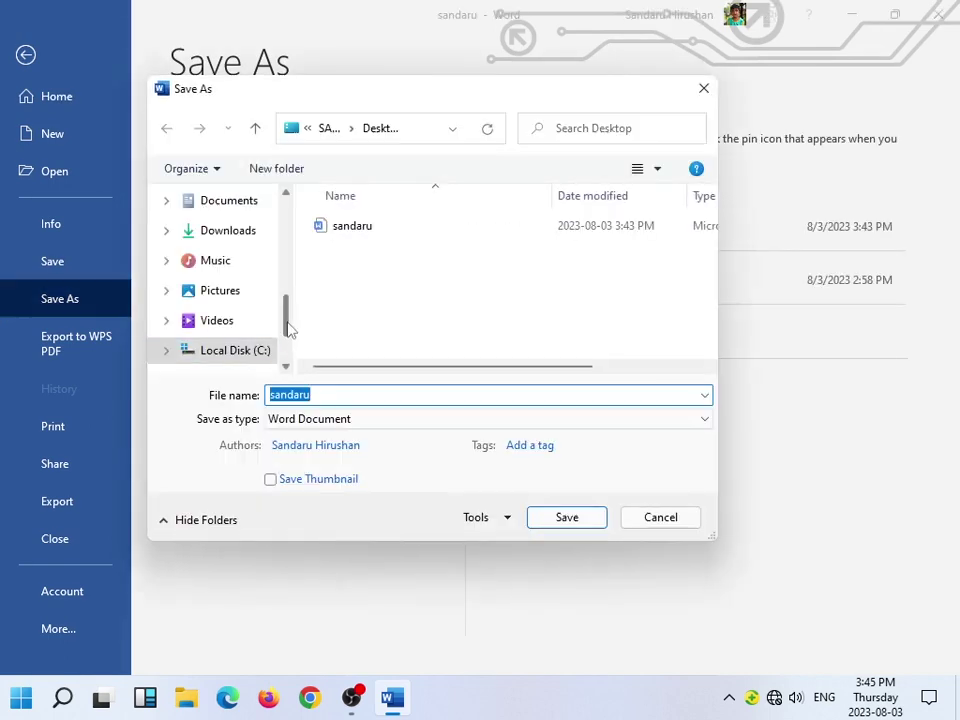
{"action": "scroll", "coordinate": [292, 262], "scroll_direction": "down", "scroll_amount": 3}
{"action": "scroll", "coordinate": [294, 248], "scroll_direction": "up", "scroll_amount": 3}
{"action": "scroll", "coordinate": [294, 246], "scroll_direction": "up", "scroll_amount": 2}
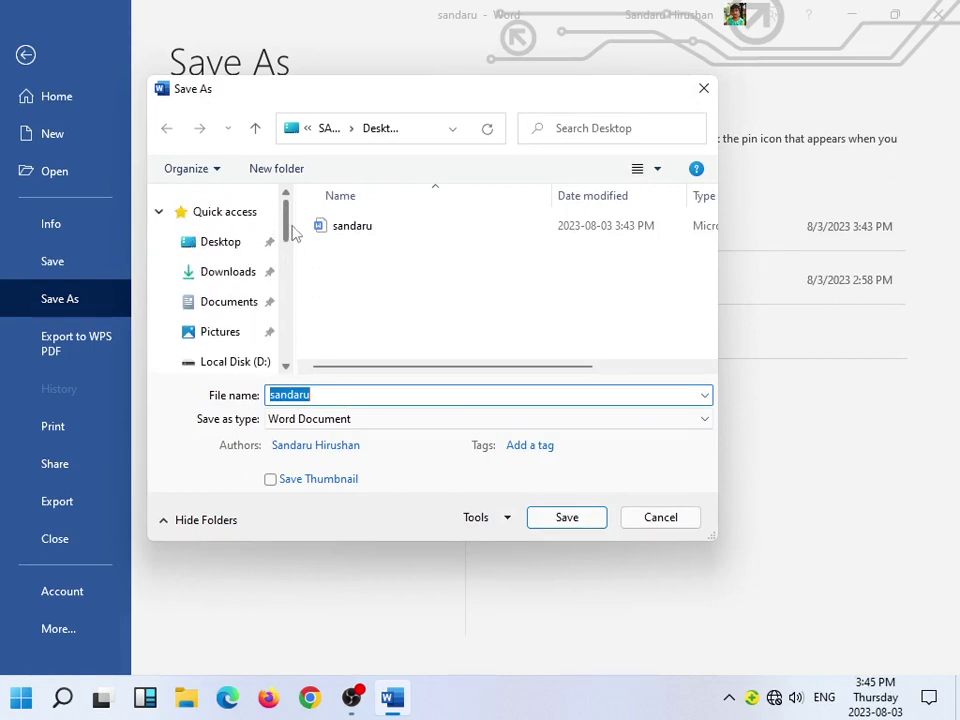
{"action": "left_click", "coordinate": [236, 250]}
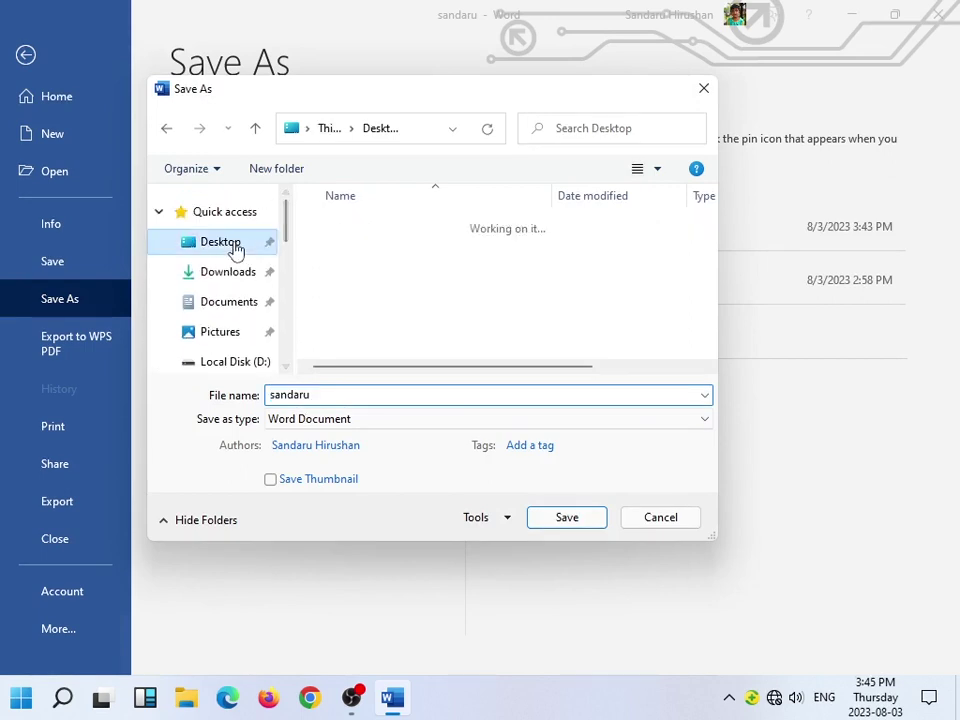
{"action": "double_click", "coordinate": [324, 394]}
{"action": "type", "text": "new"}
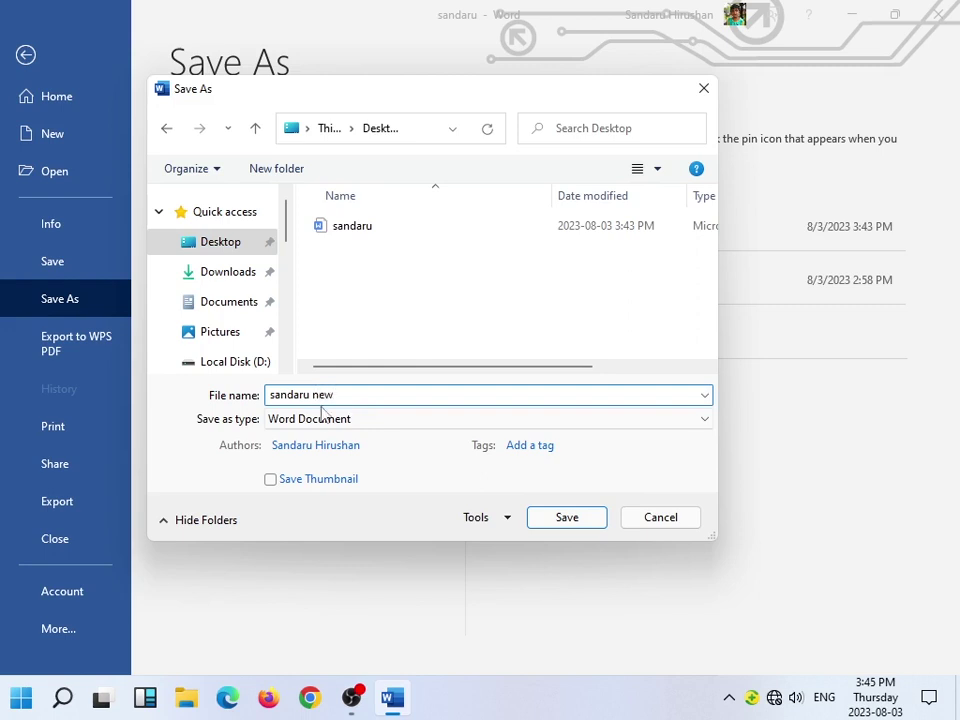
{"action": "left_click", "coordinate": [566, 520]}
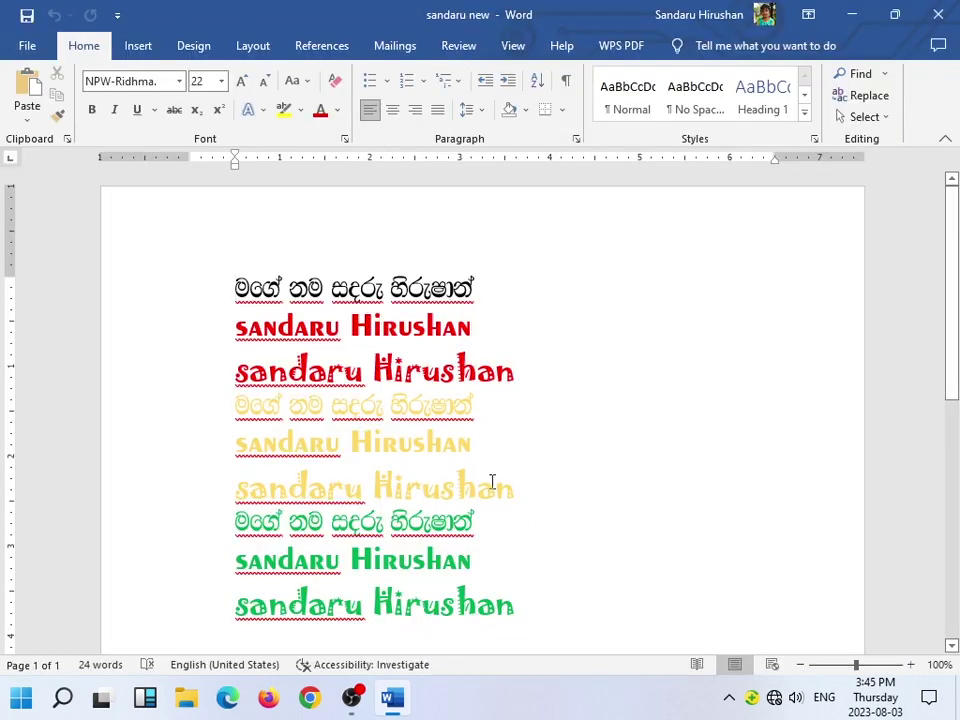
Close Word and open 'sandaru new' from the Desktop, dismissing the licence warning bar.
{"action": "left_click", "coordinate": [938, 13]}
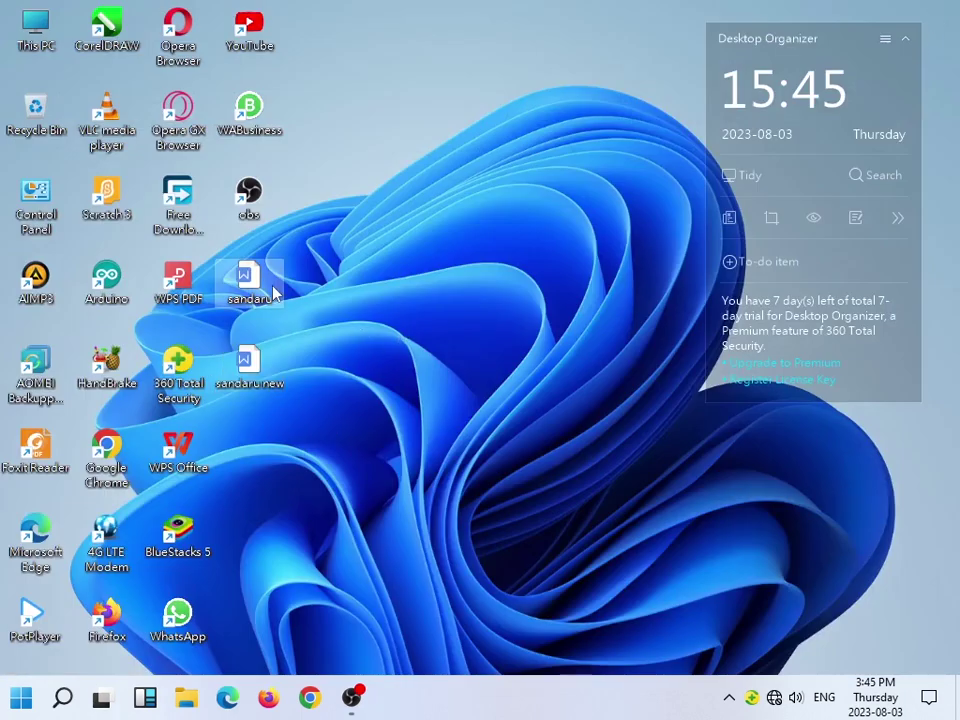
{"action": "left_click", "coordinate": [274, 291]}
{"action": "left_click", "coordinate": [262, 372]}
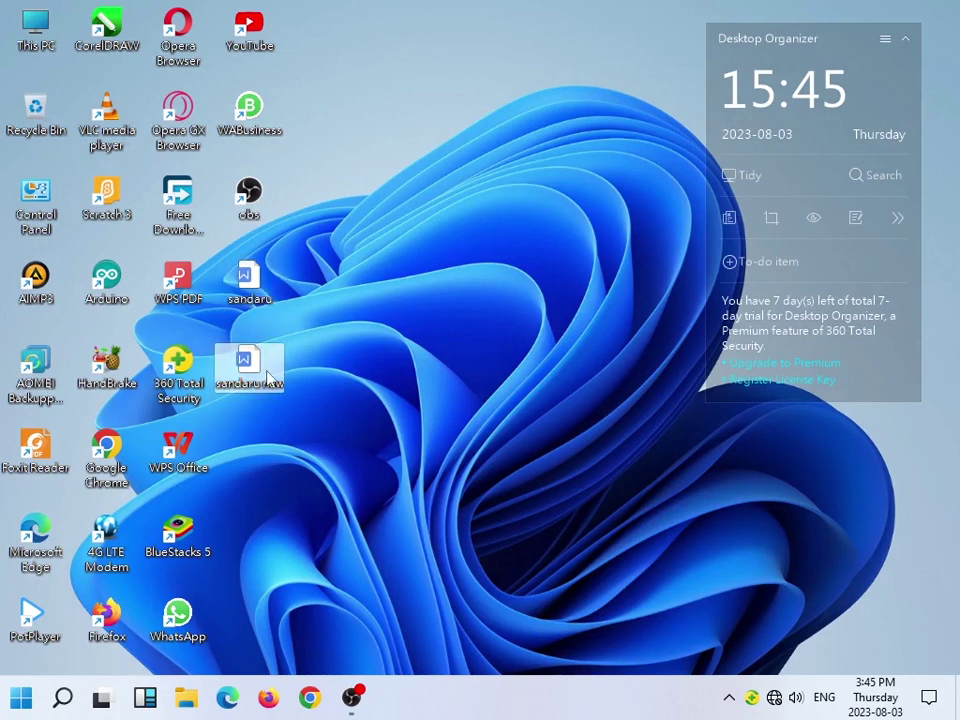
{"action": "double_click", "coordinate": [262, 372]}
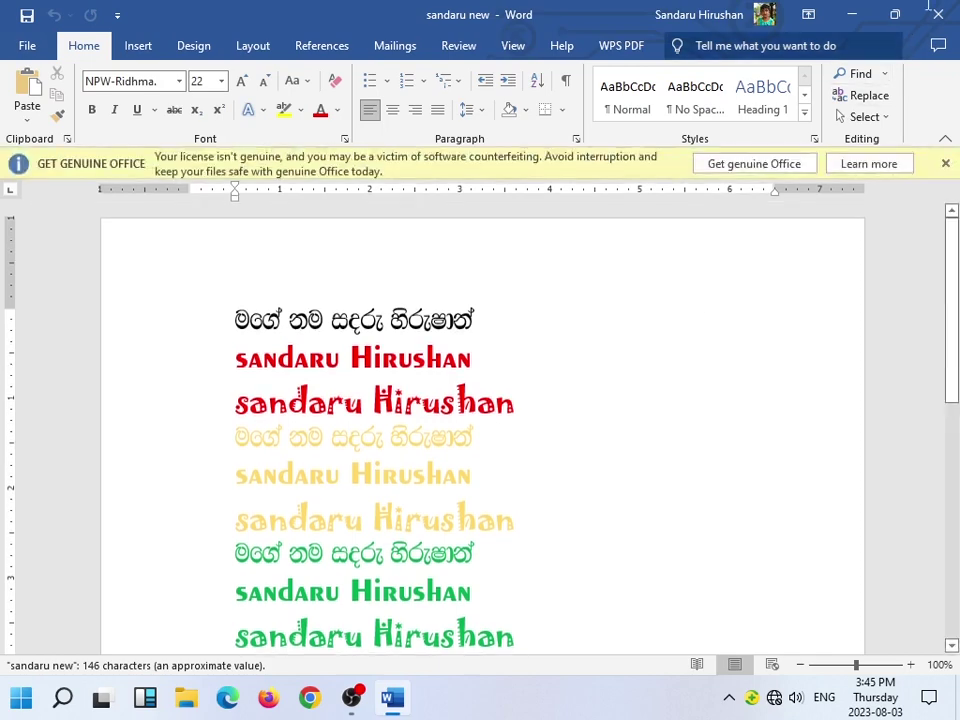
{"action": "left_click", "coordinate": [945, 161]}
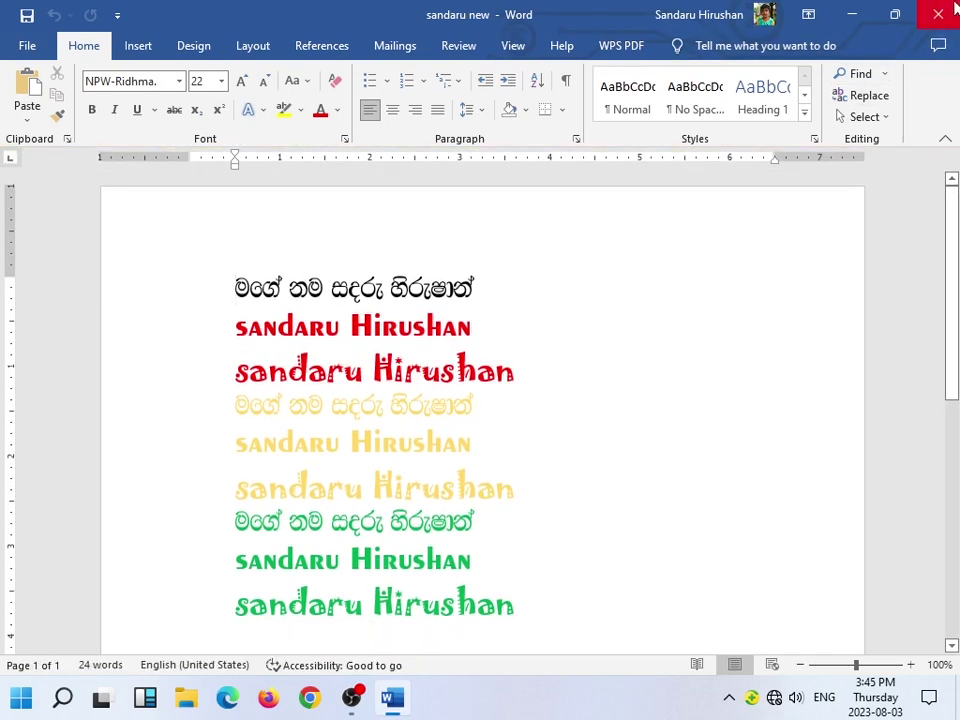
Check the original 'sandaru', then reopen 'sandaru new' and show its File page.
{"action": "left_click", "coordinate": [938, 14]}
{"action": "double_click", "coordinate": [266, 284]}
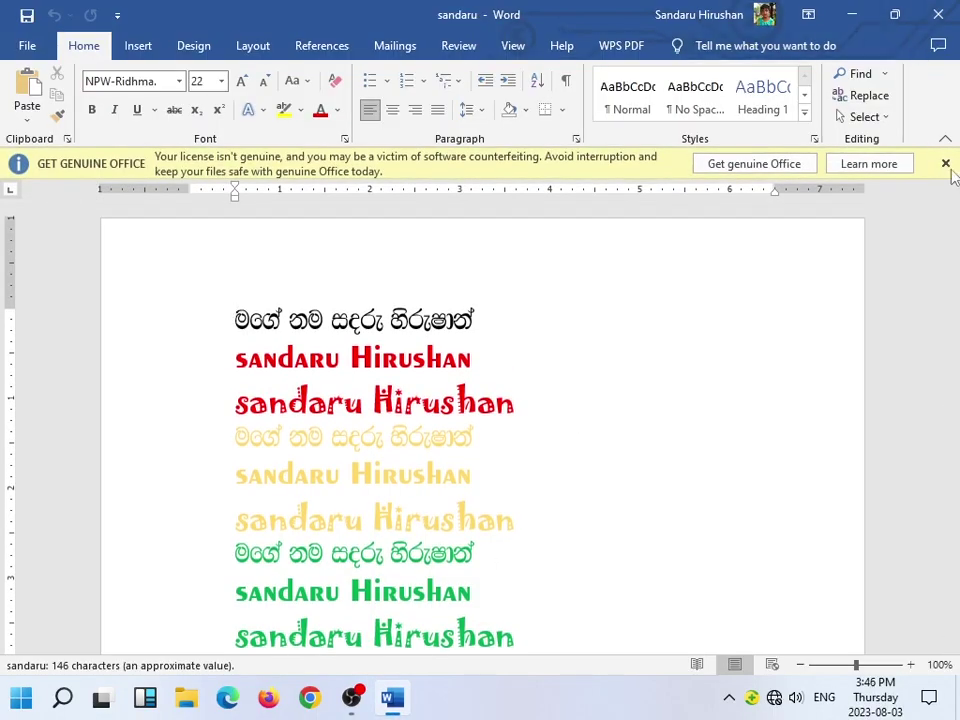
{"action": "left_click", "coordinate": [945, 163]}
{"action": "left_click", "coordinate": [938, 14]}
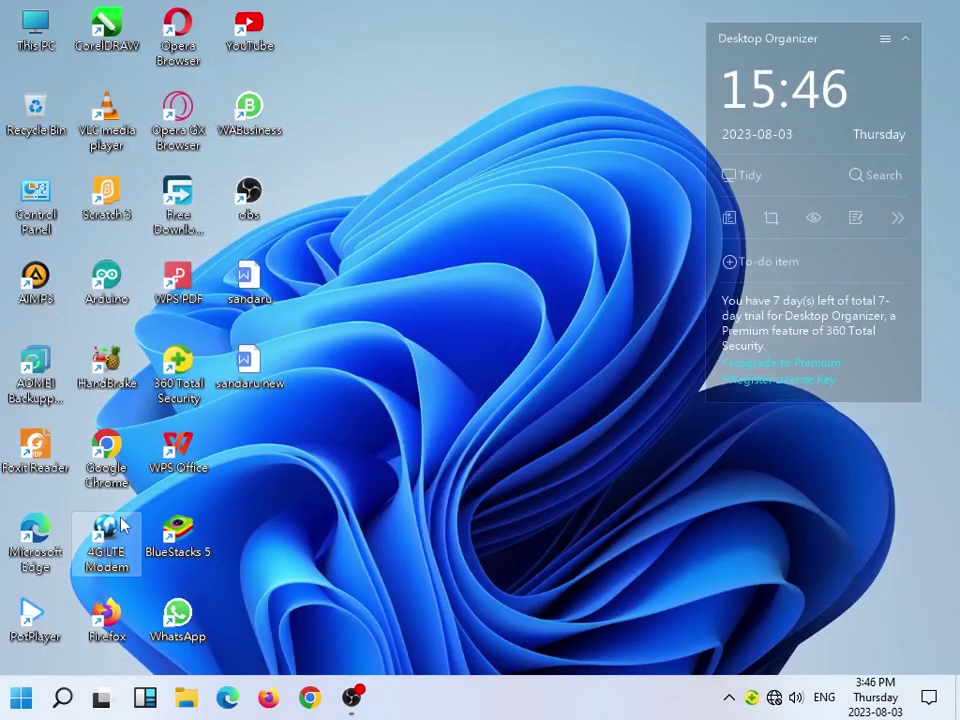
{"action": "double_click", "coordinate": [248, 362]}
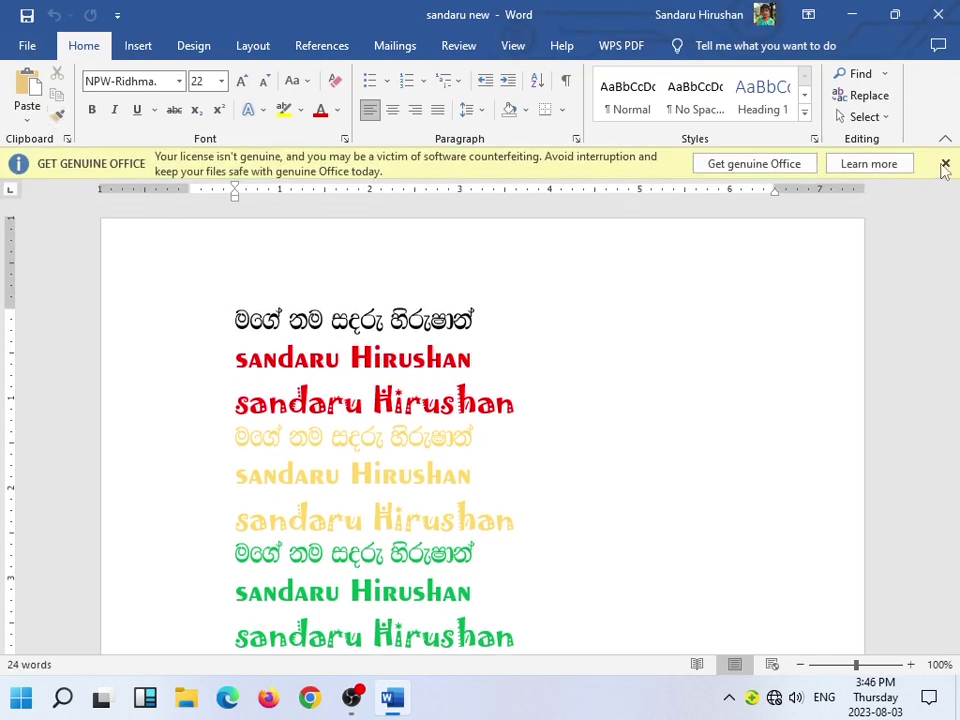
{"action": "left_click", "coordinate": [945, 163]}
{"action": "left_click", "coordinate": [32, 46]}
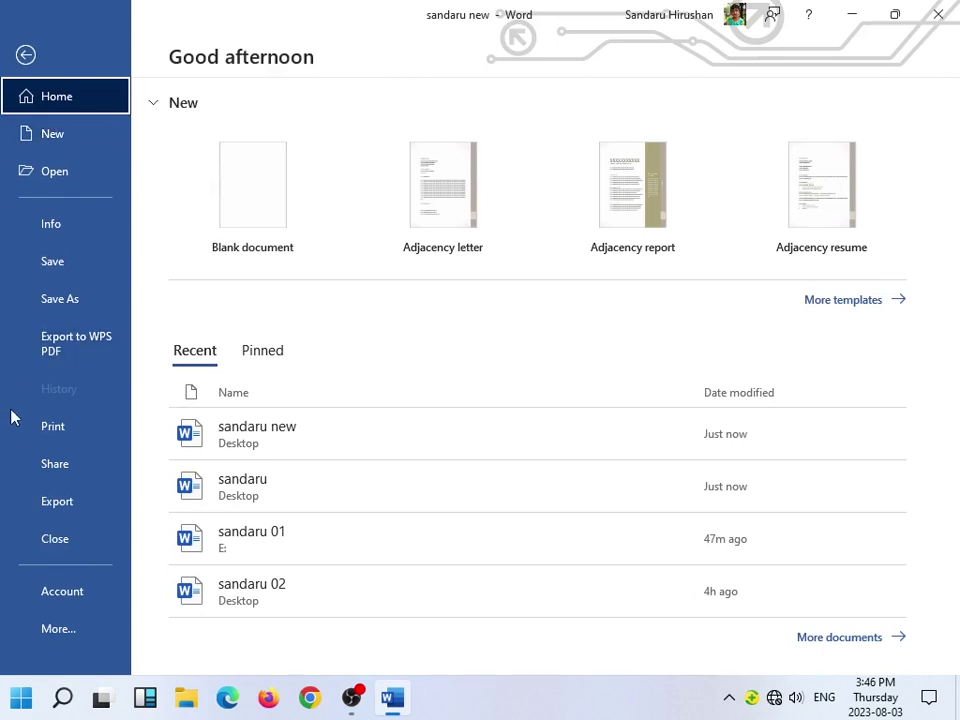
Go to the print settings and set the number of copies to 40.
{"action": "left_click", "coordinate": [68, 437]}
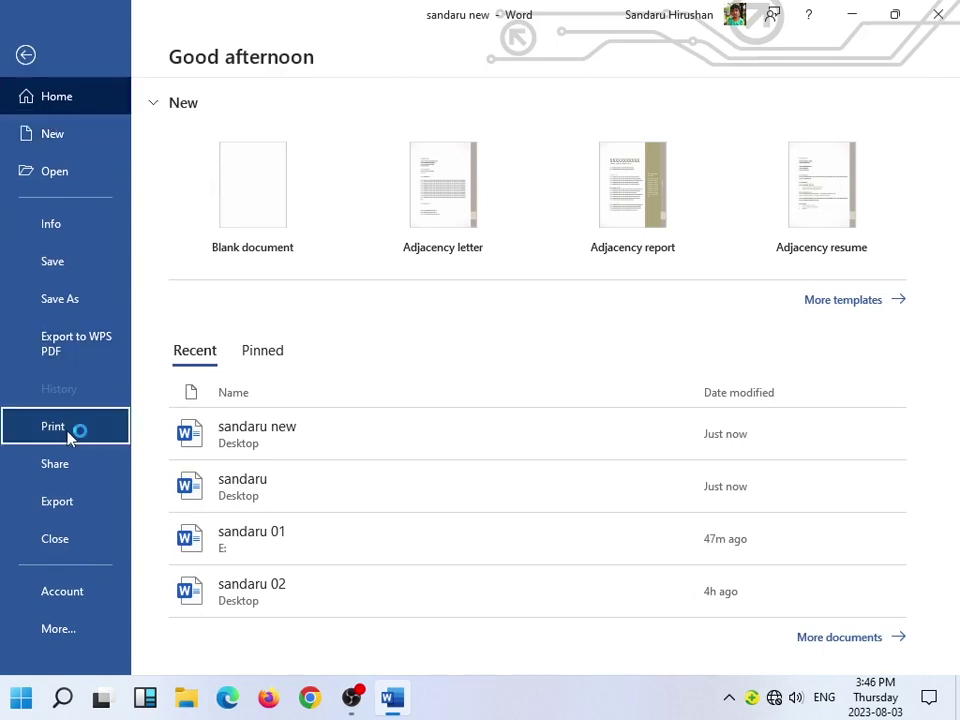
{"action": "left_click", "coordinate": [70, 438]}
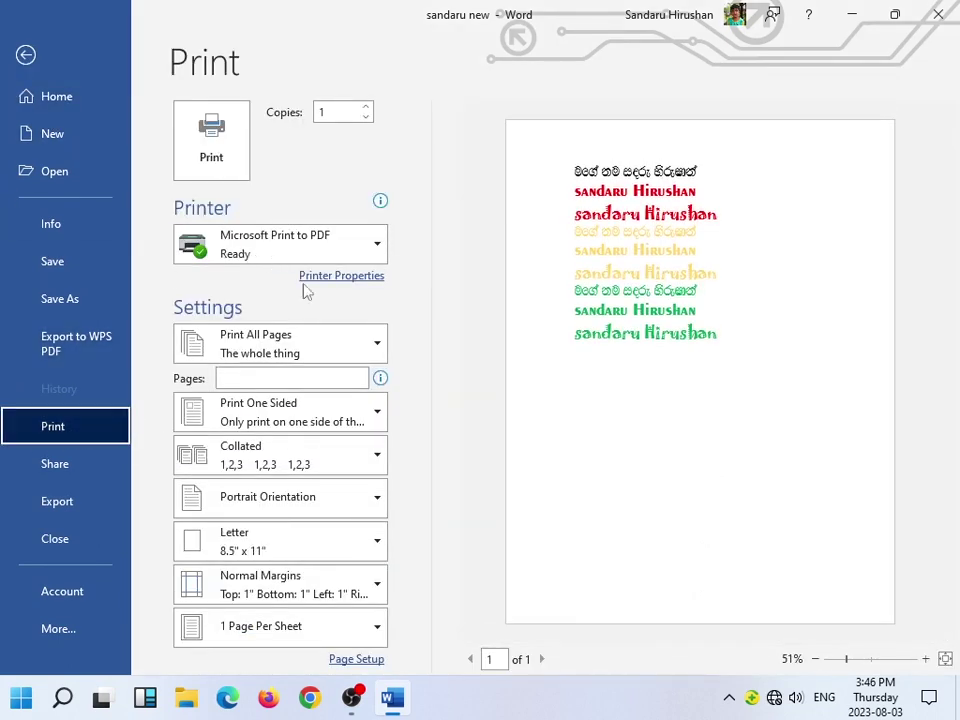
{"action": "left_click", "coordinate": [339, 112]}
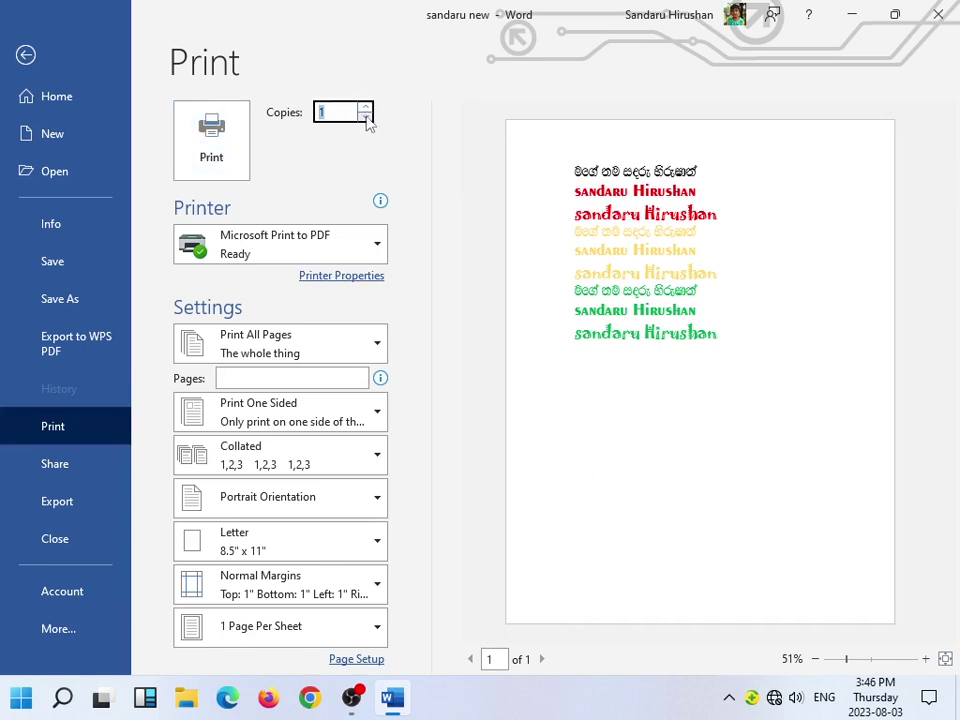
{"action": "left_click", "coordinate": [366, 107]}
{"action": "left_click", "coordinate": [366, 107]}
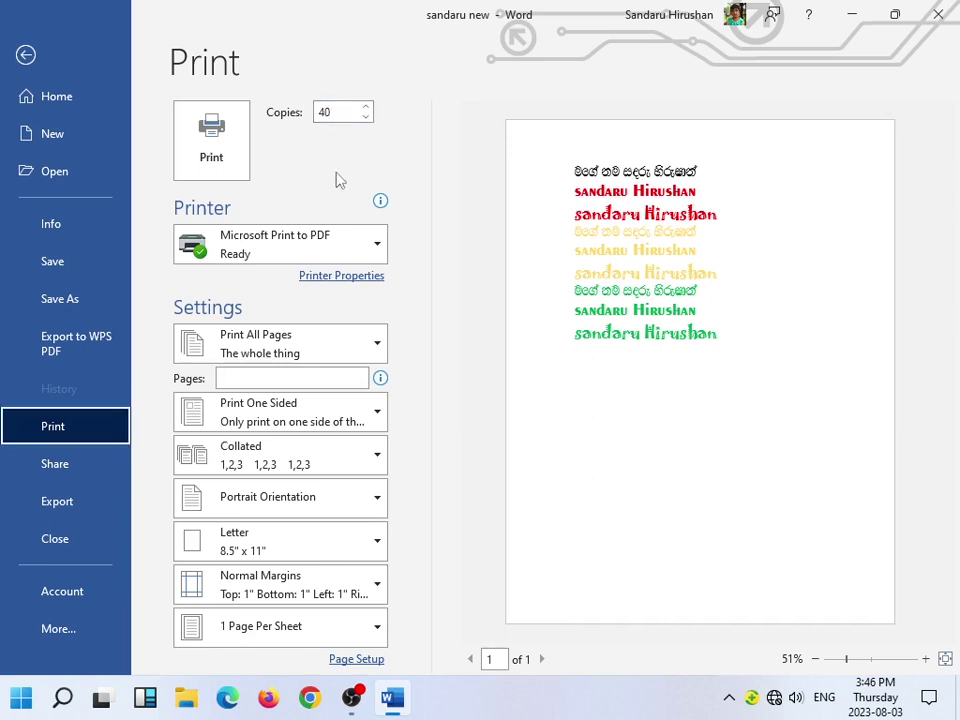
Keep Microsoft Print to PDF as the printer and re-enter 1 in the Pages box.
{"action": "left_click", "coordinate": [372, 256]}
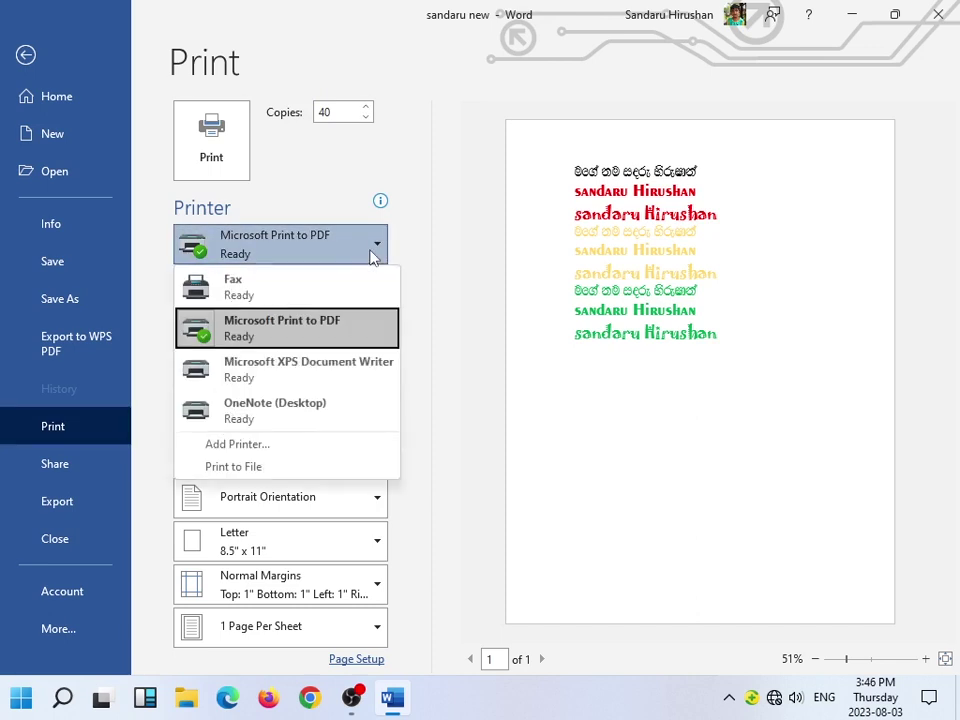
{"action": "left_click", "coordinate": [353, 150]}
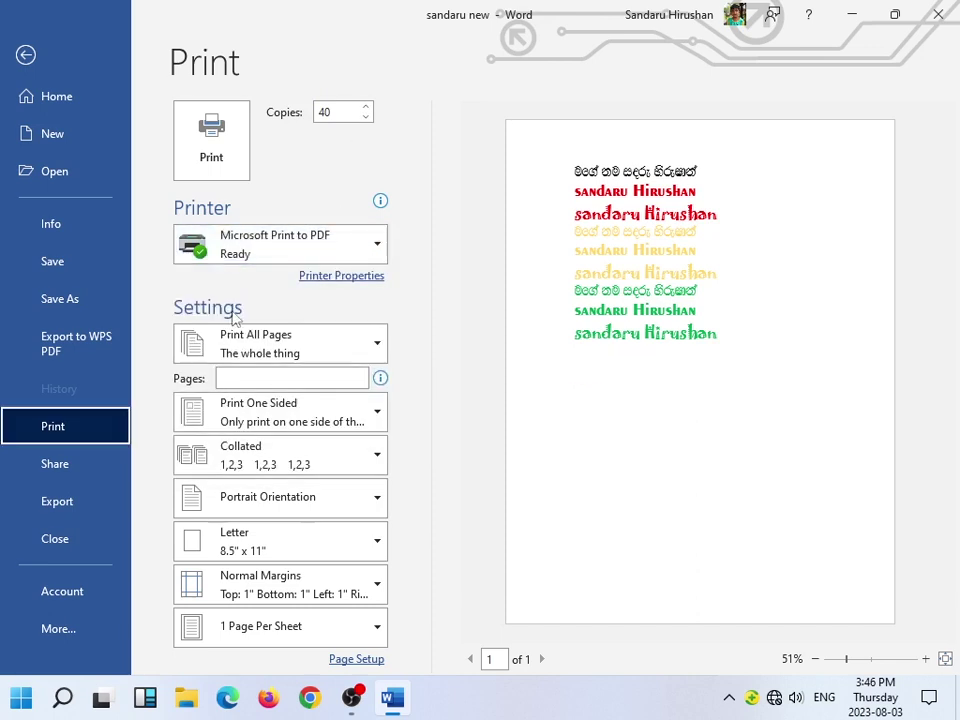
{"action": "left_click", "coordinate": [369, 354]}
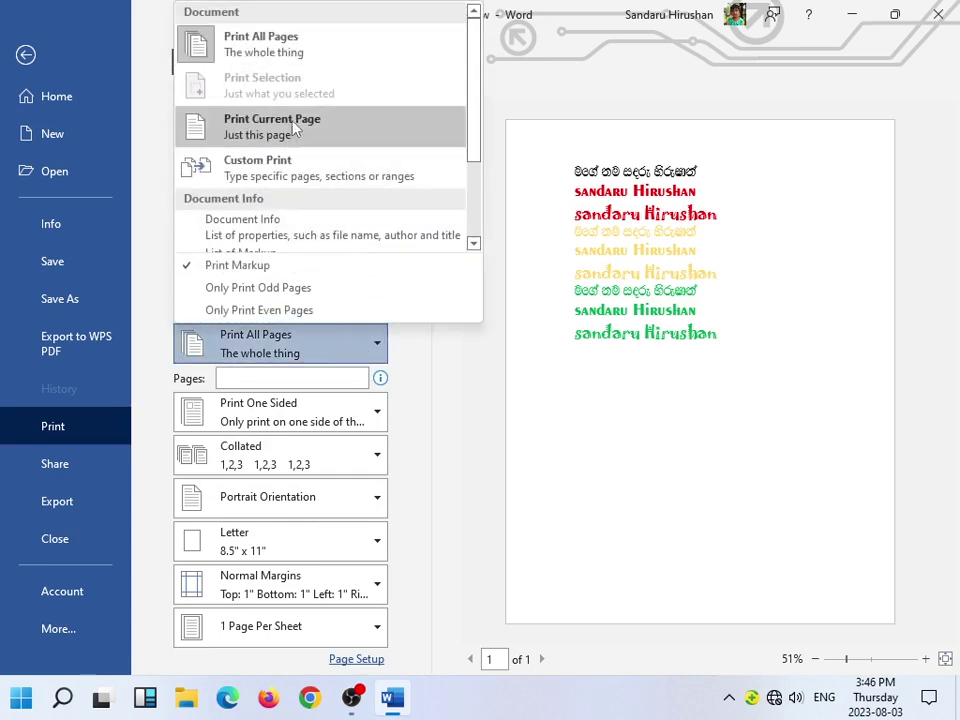
{"action": "left_click", "coordinate": [418, 422]}
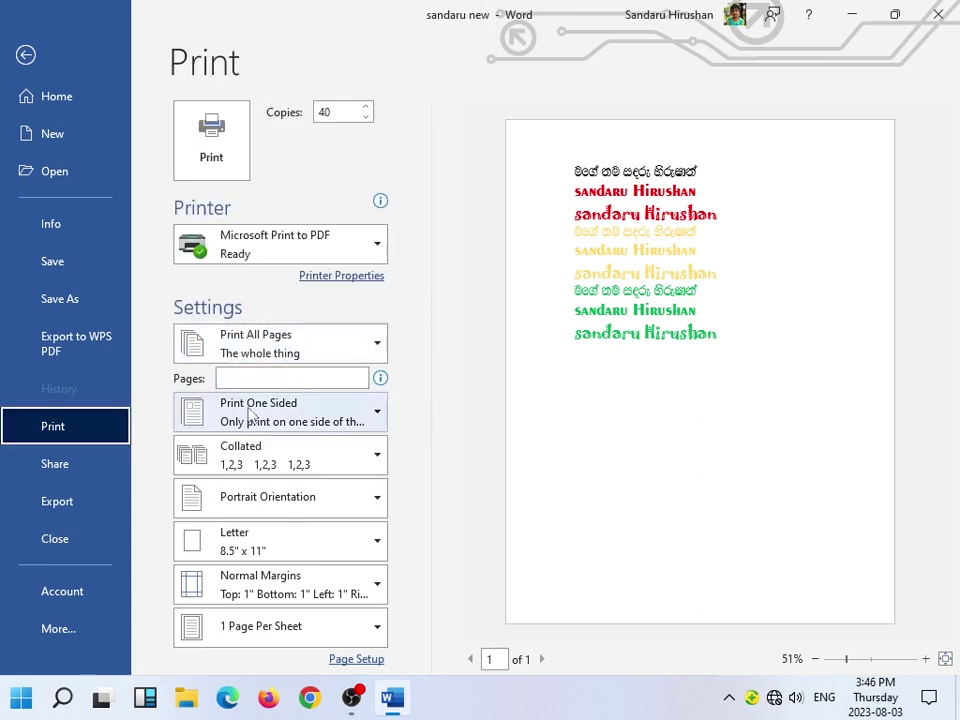
{"action": "left_click", "coordinate": [260, 378]}
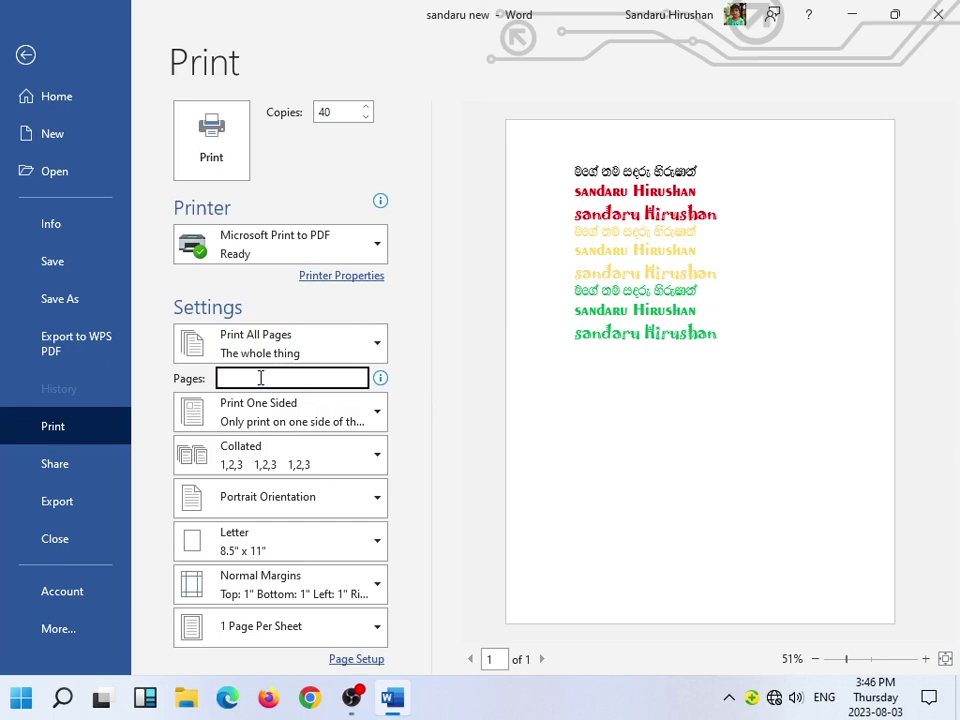
{"action": "type", "text": "1,2,4,10,15"}
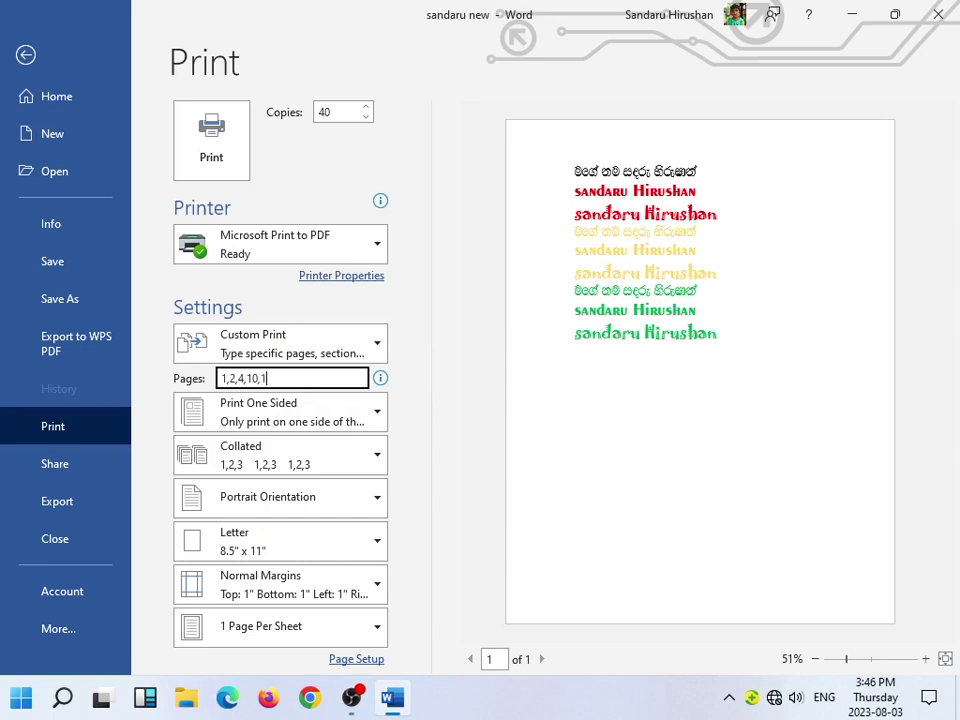
{"action": "triple_click", "coordinate": [293, 378]}
{"action": "key", "text": "BackSpace"}
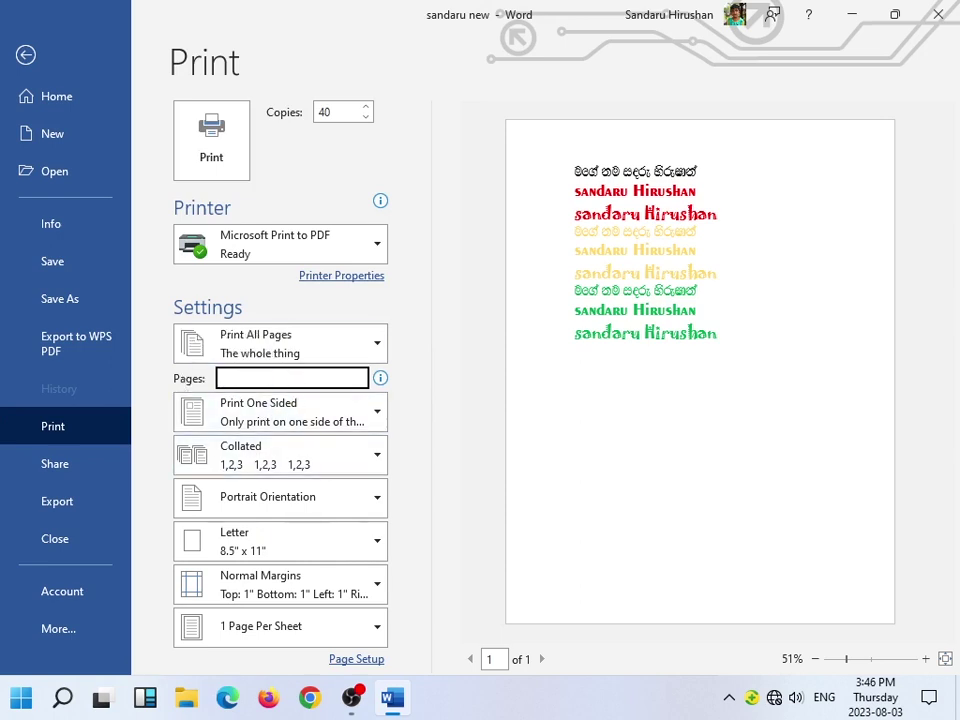
{"action": "type", "text": "1-10"}
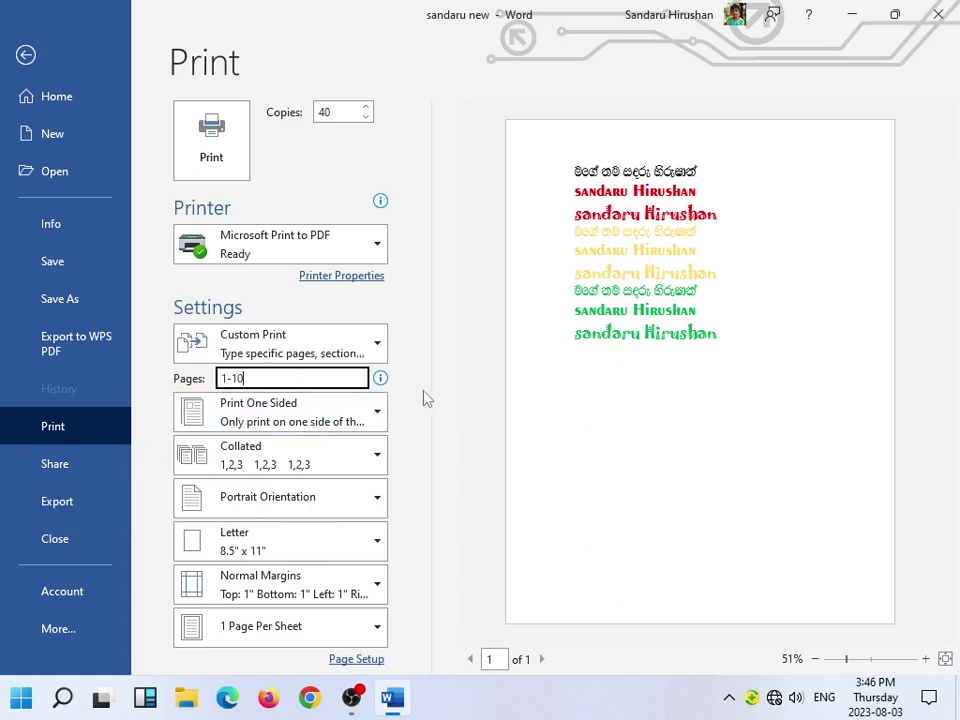
Keep the 1-10 page range and settle on portrait orientation after trying landscape.
{"action": "triple_click", "coordinate": [302, 378]}
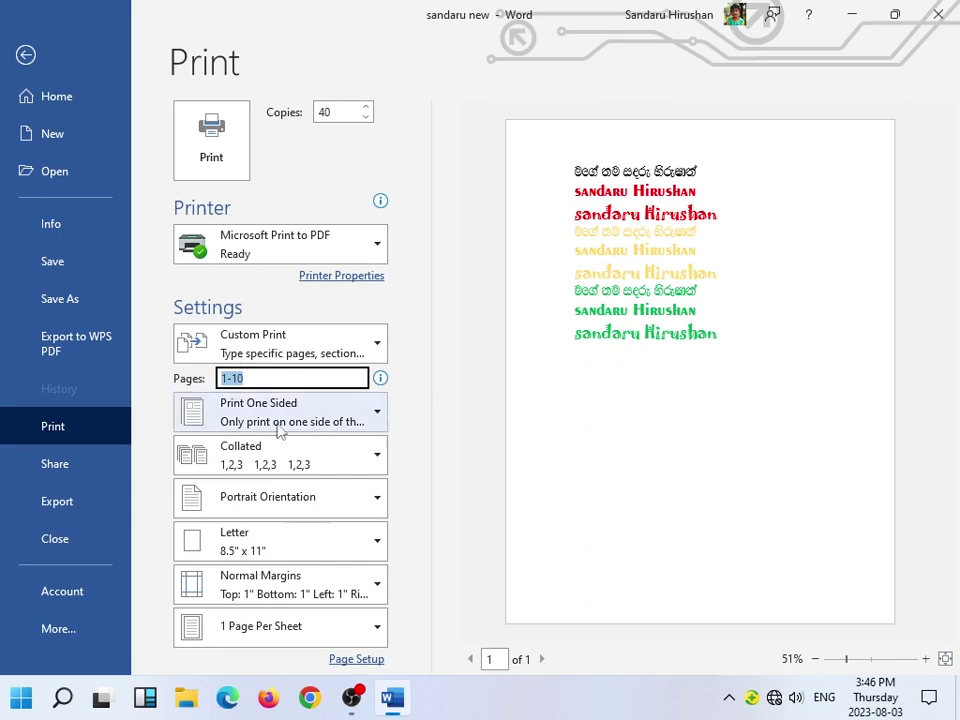
{"action": "left_click", "coordinate": [377, 501]}
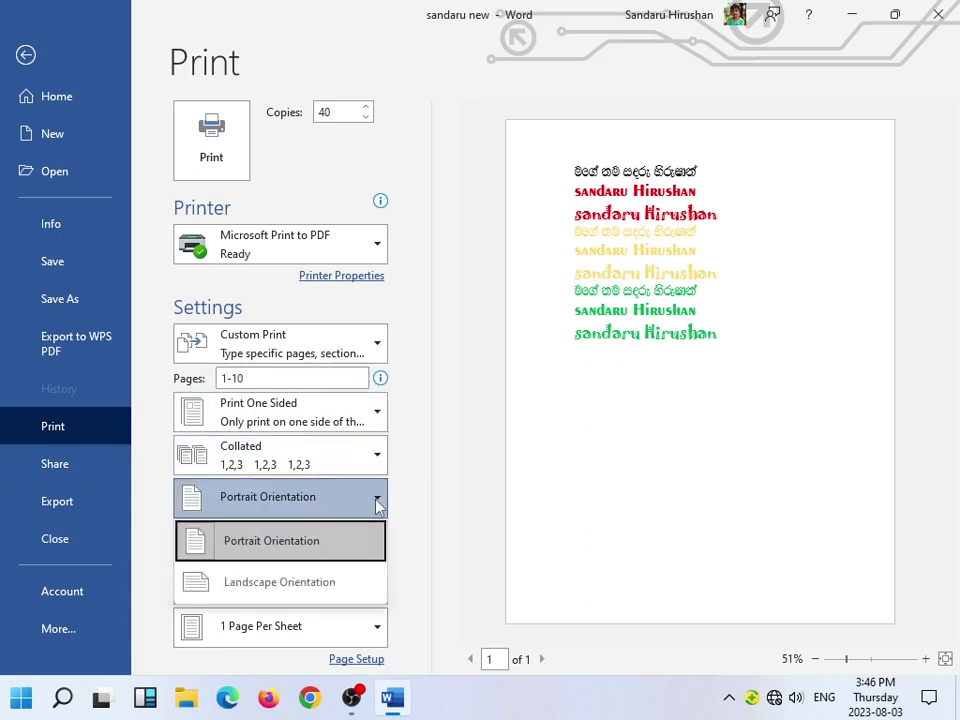
{"action": "left_click", "coordinate": [318, 581]}
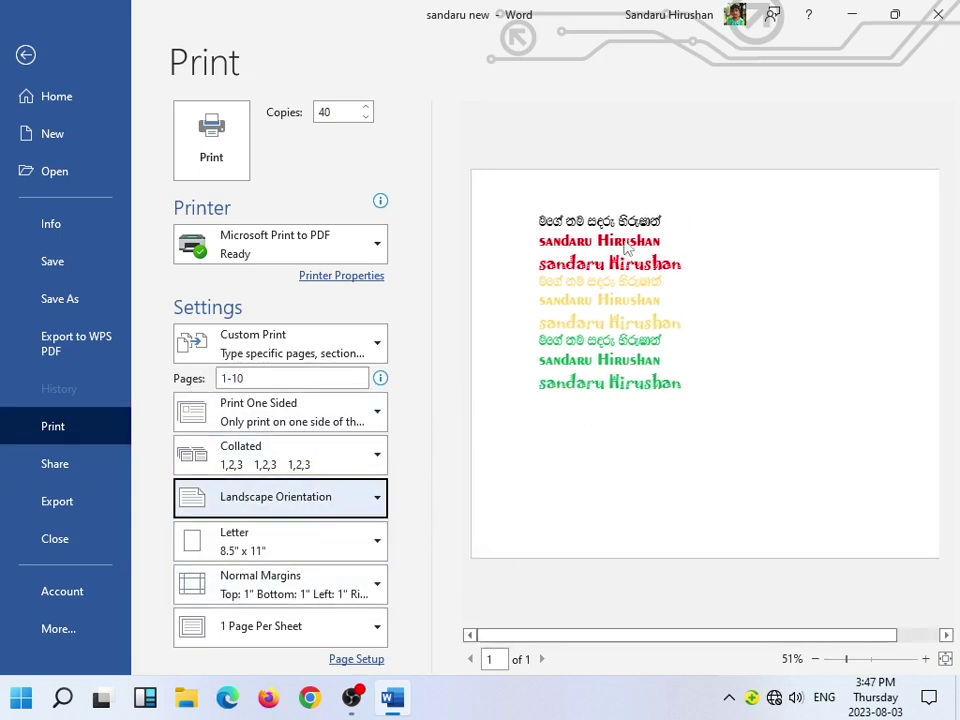
{"action": "left_click", "coordinate": [377, 499]}
{"action": "left_click", "coordinate": [311, 540]}
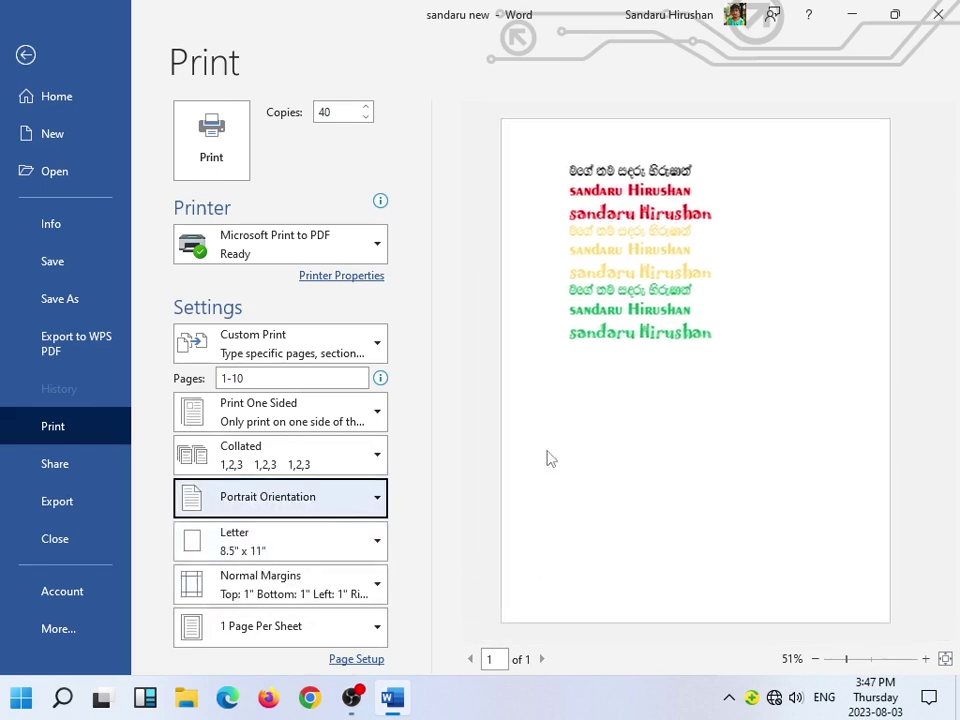
{"action": "left_click", "coordinate": [371, 497]}
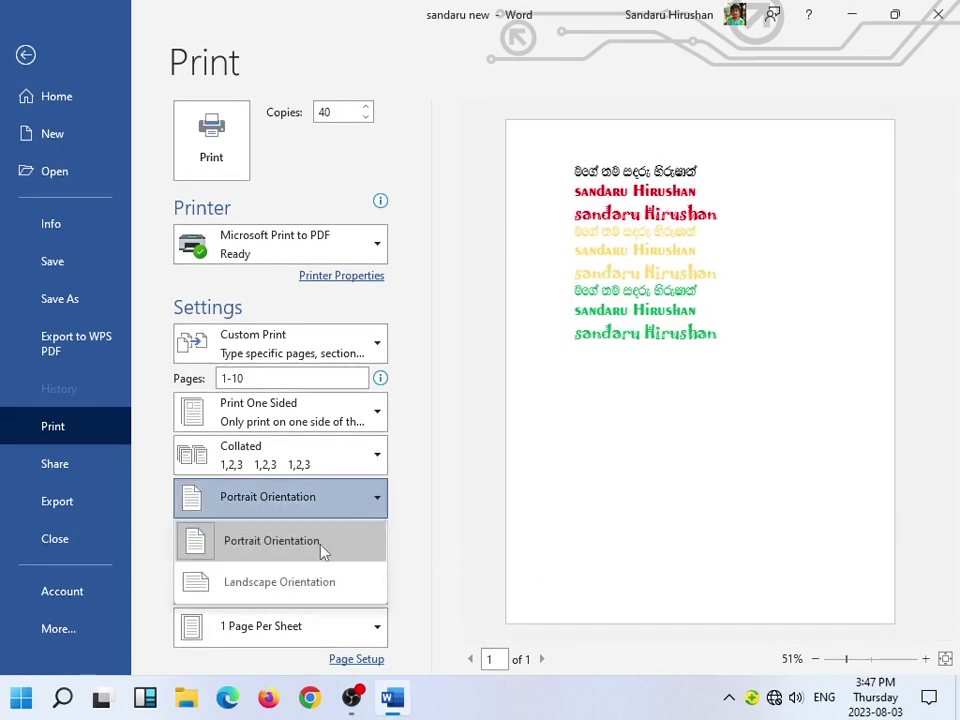
{"action": "left_click", "coordinate": [337, 546]}
{"action": "left_click", "coordinate": [340, 498]}
{"action": "left_click", "coordinate": [311, 580]}
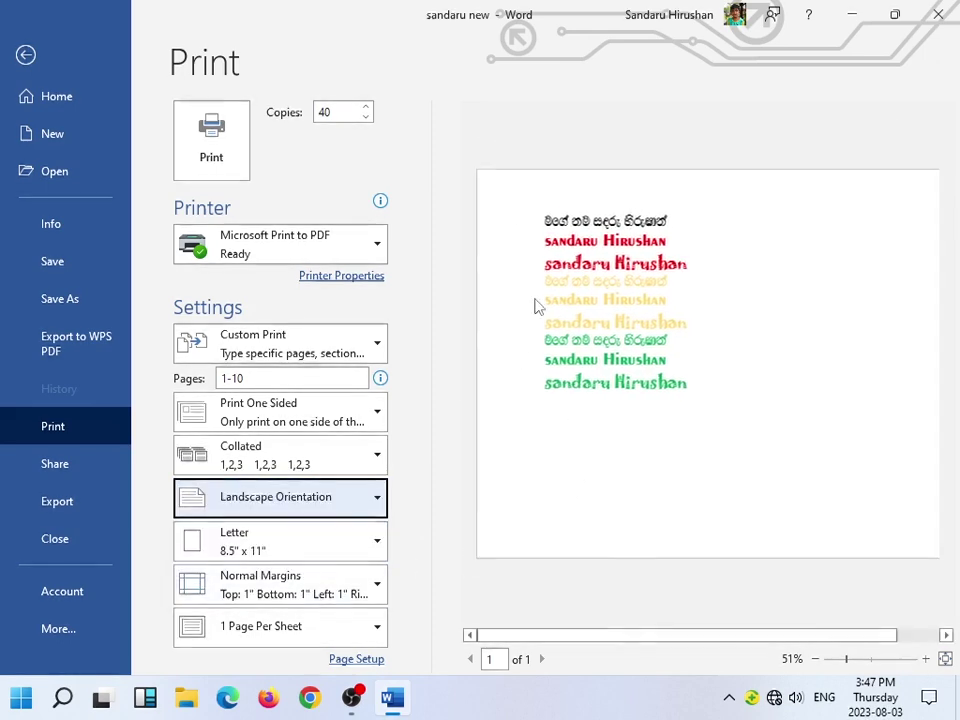
{"action": "left_click", "coordinate": [349, 505]}
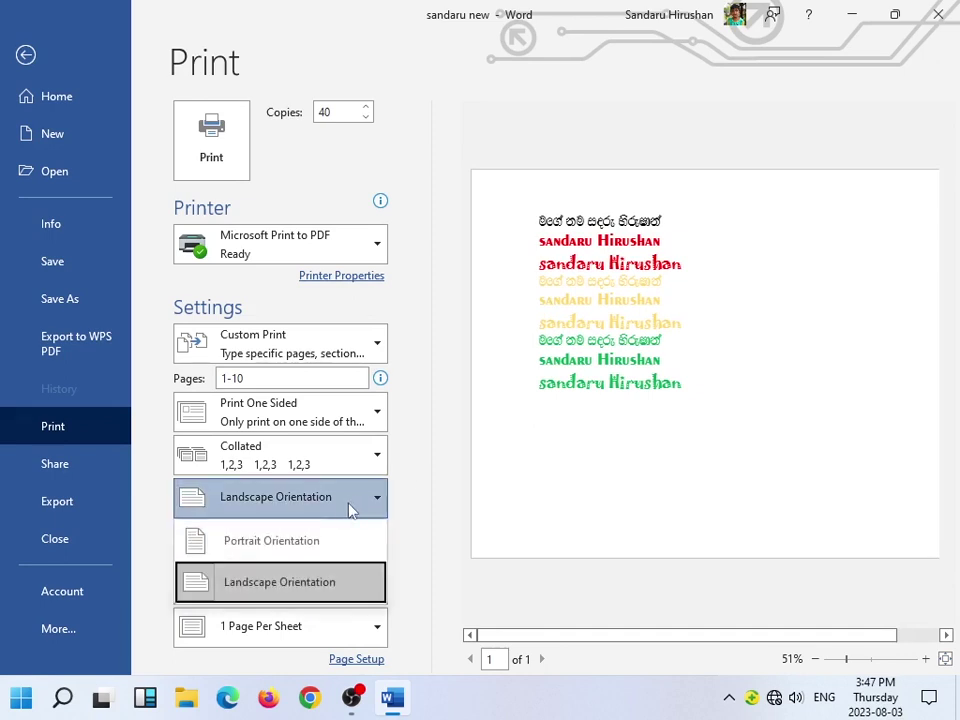
{"action": "left_click", "coordinate": [296, 539]}
Try Tabloid, Legal, A3 and A4 paper sizes, finishing on A5.
{"action": "left_click", "coordinate": [378, 548]}
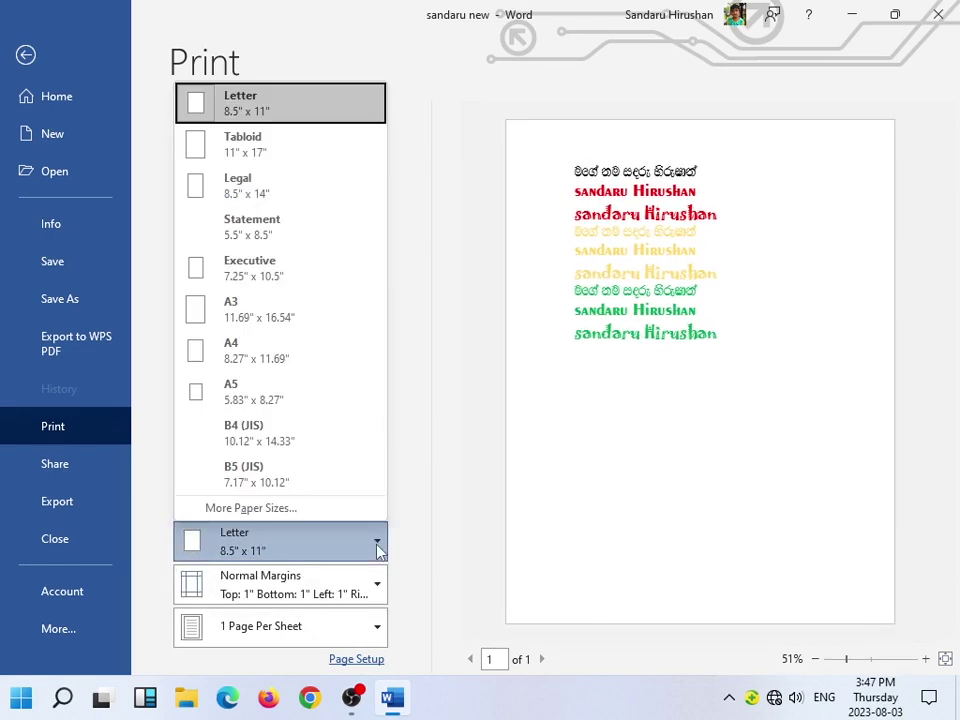
{"action": "left_click", "coordinate": [245, 145]}
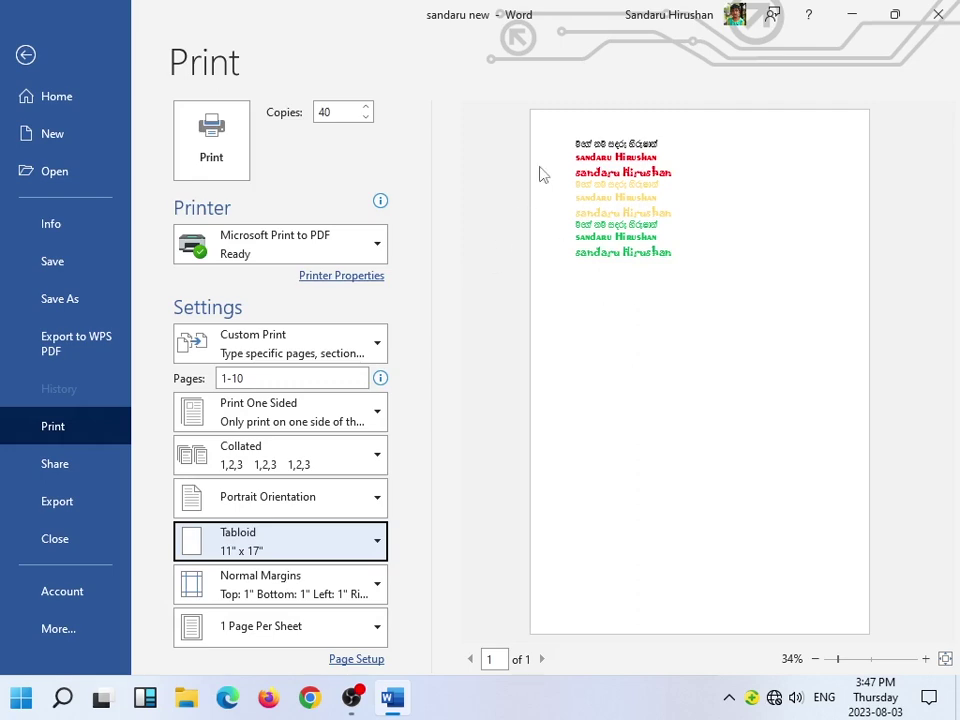
{"action": "left_click", "coordinate": [343, 544]}
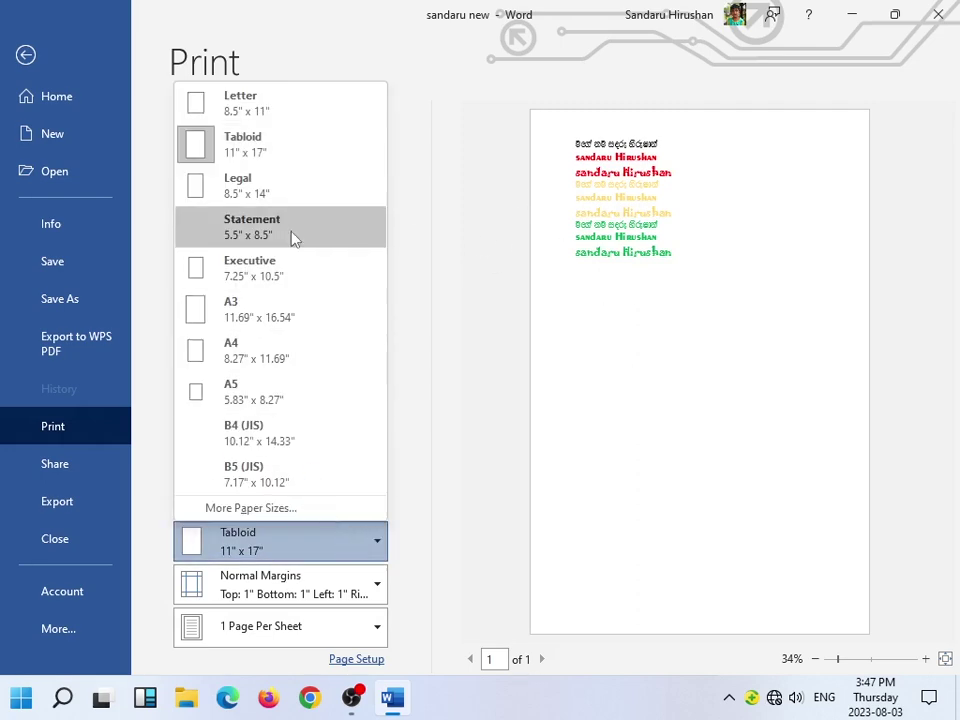
{"action": "left_click", "coordinate": [270, 145]}
{"action": "left_click", "coordinate": [356, 542]}
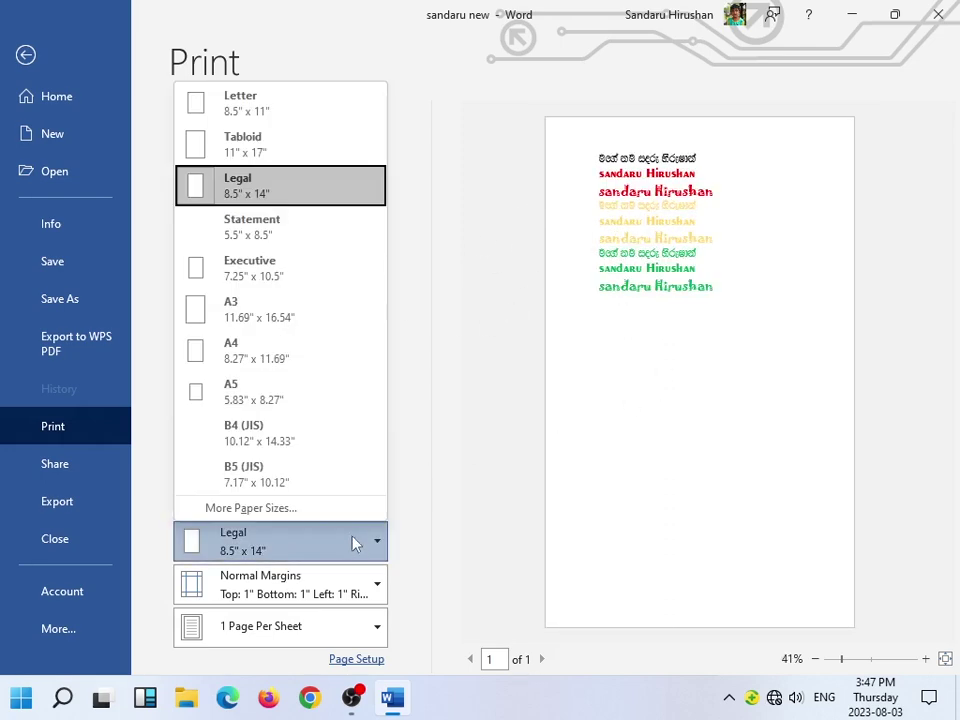
{"action": "left_click", "coordinate": [285, 312]}
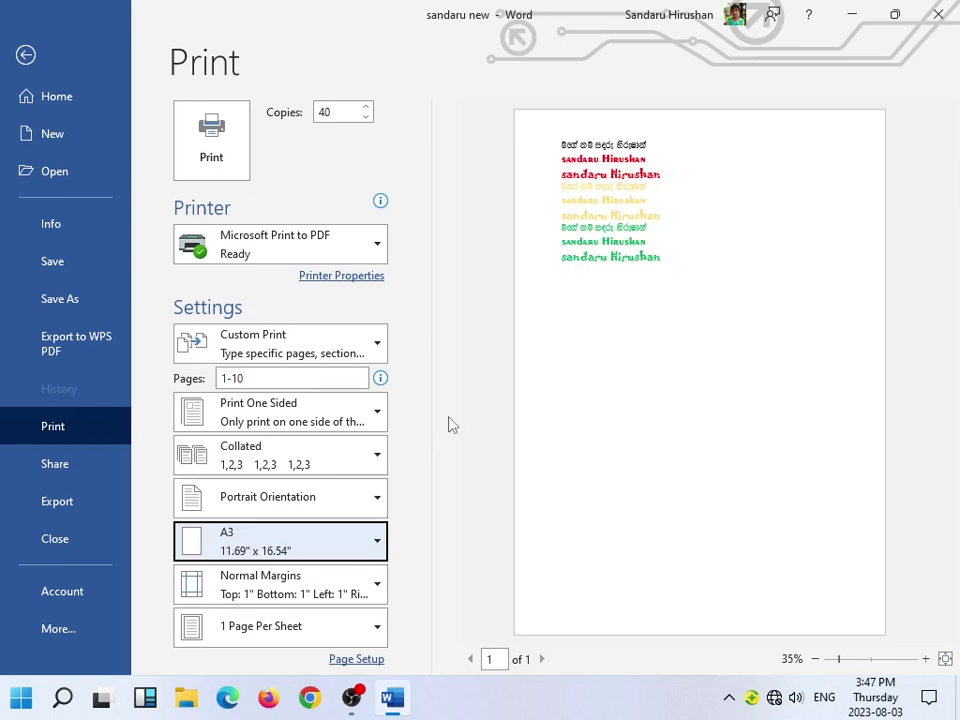
{"action": "left_click", "coordinate": [355, 550]}
{"action": "left_click", "coordinate": [258, 350]}
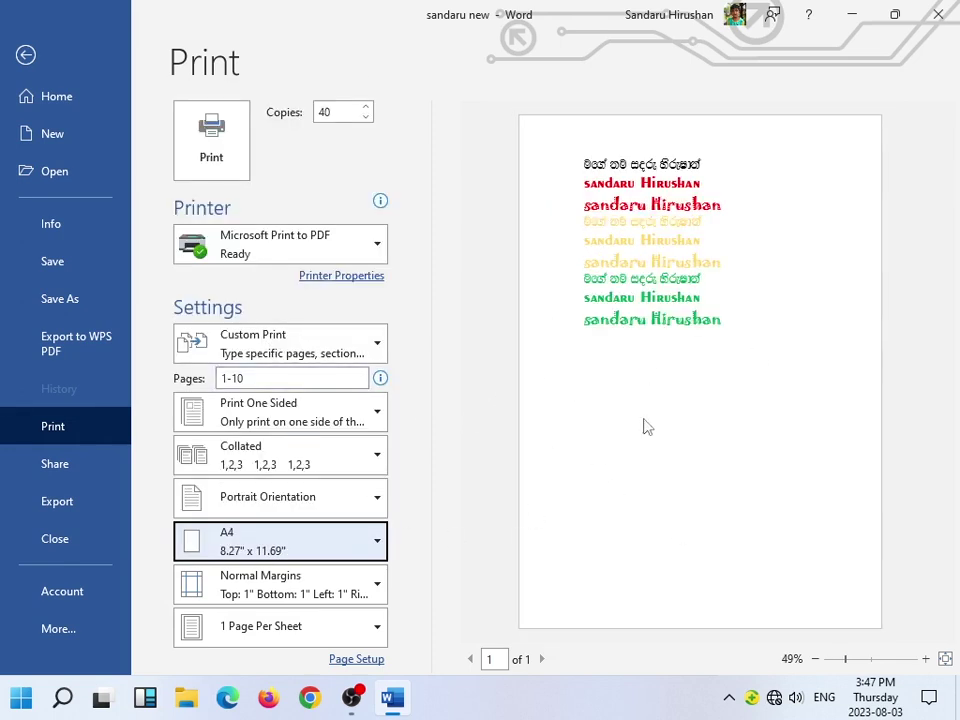
{"action": "left_click", "coordinate": [348, 546]}
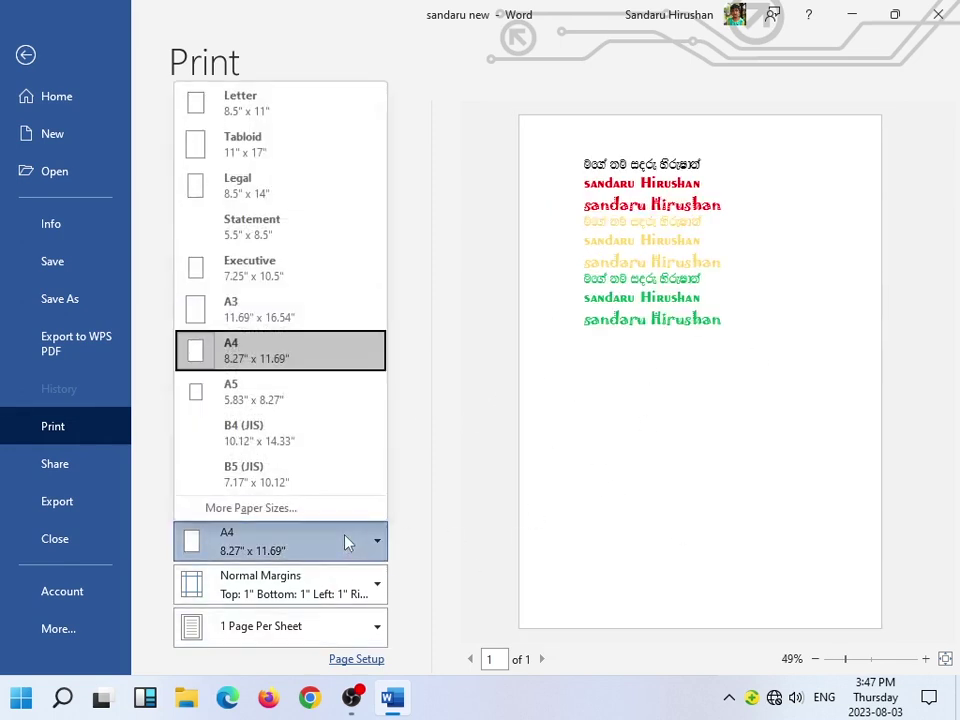
{"action": "left_click", "coordinate": [262, 401]}
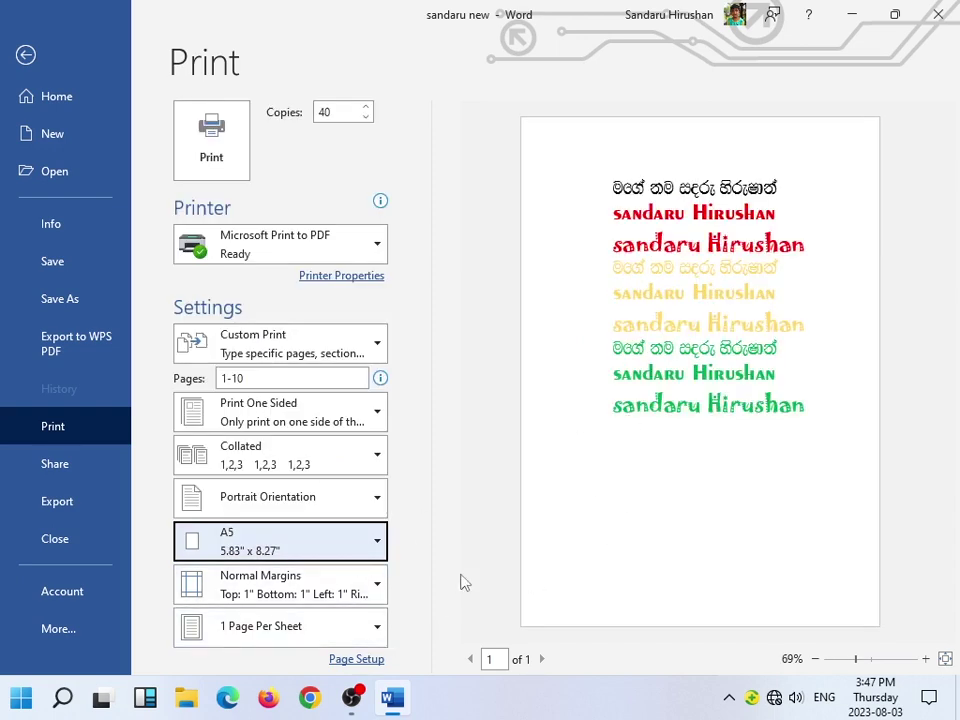
Try the Narrow, Wide and Office 2003 Default margin presets.
{"action": "left_click", "coordinate": [376, 585]}
{"action": "left_click", "coordinate": [285, 262]}
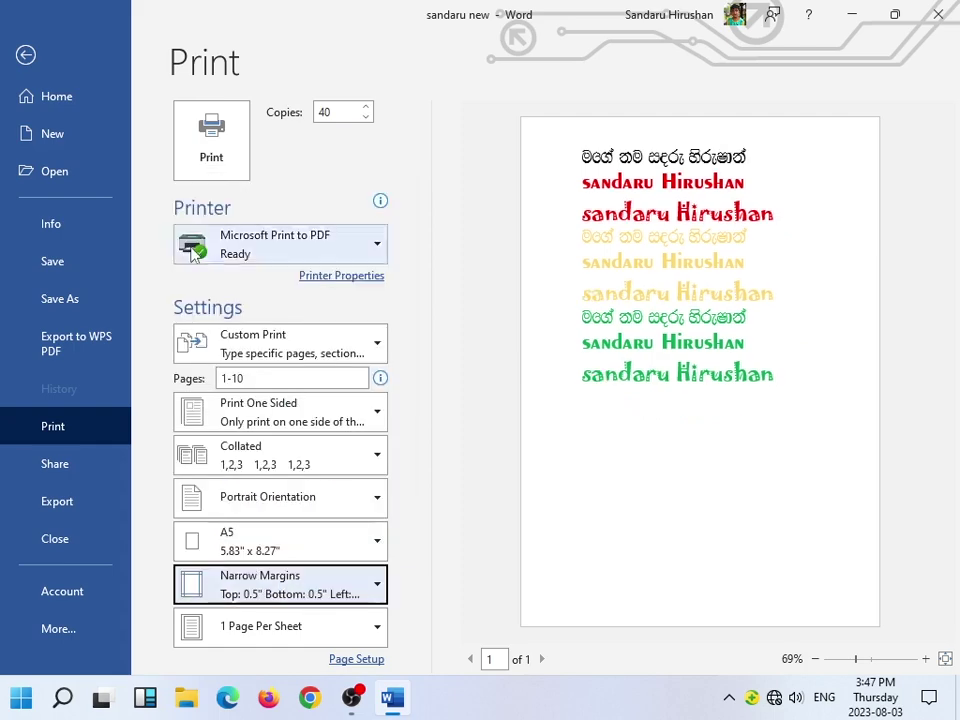
{"action": "left_click", "coordinate": [364, 602]}
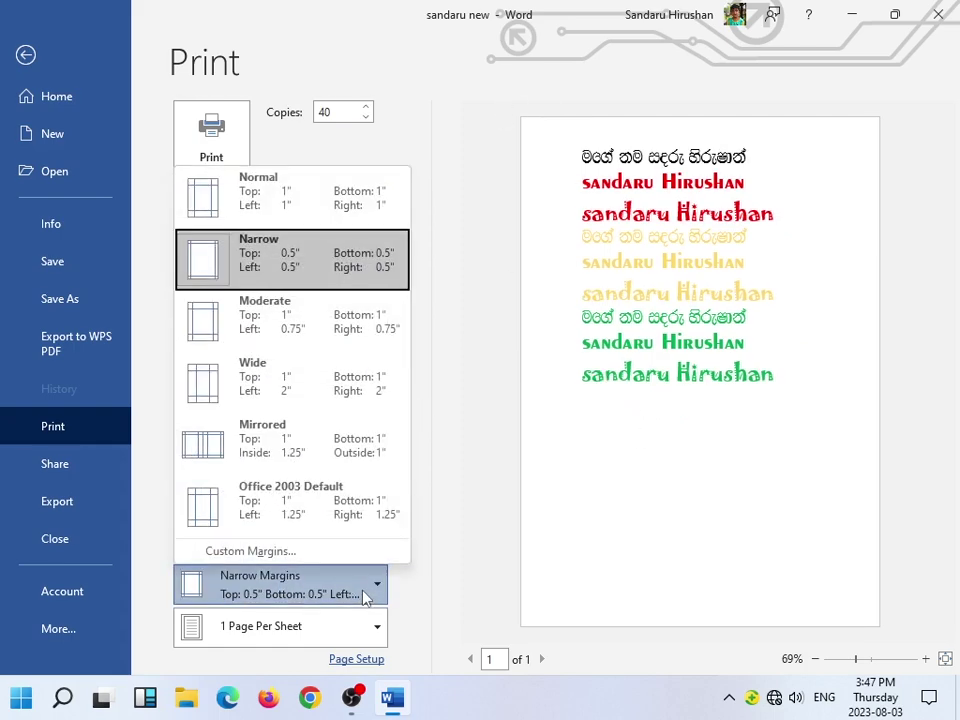
{"action": "left_click", "coordinate": [228, 380]}
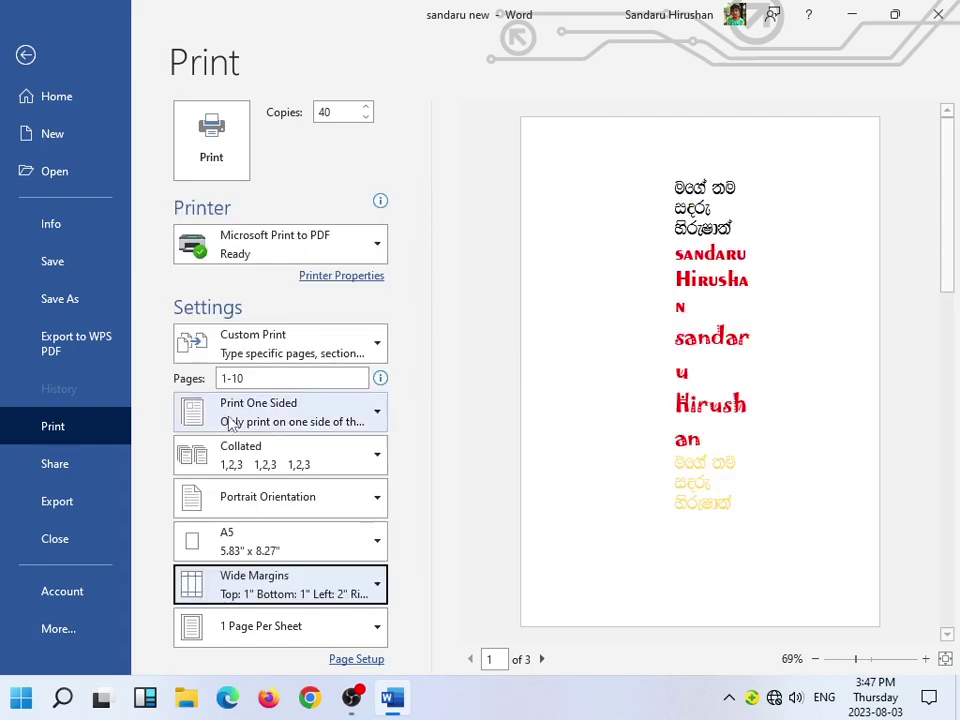
{"action": "left_click", "coordinate": [383, 592]}
{"action": "left_click", "coordinate": [223, 519]}
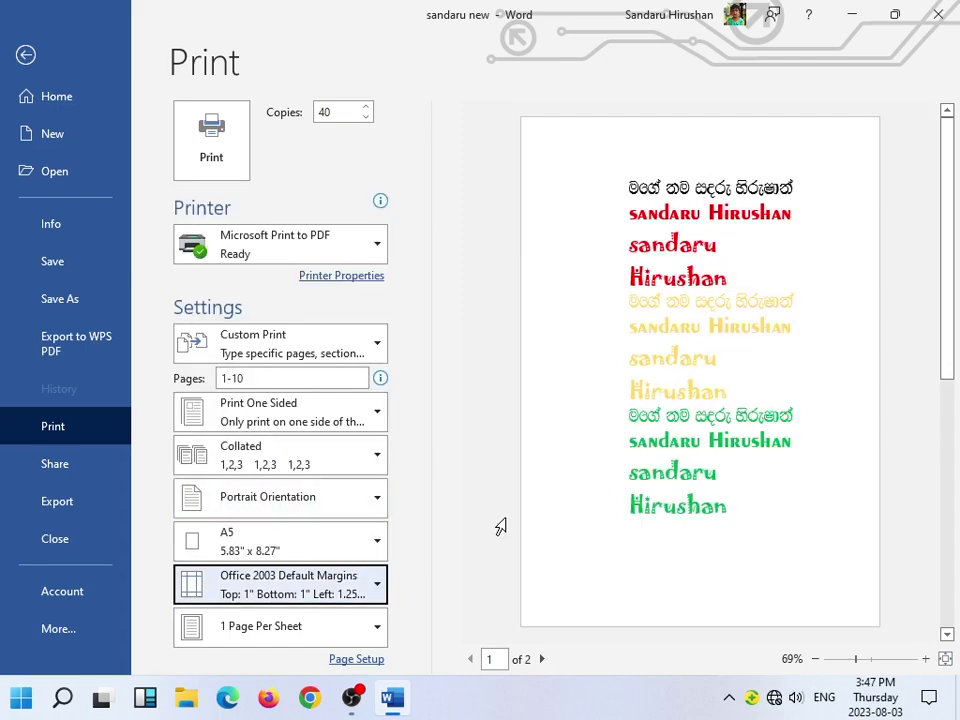
Apply Mirrored Margins and print 2 pages per sheet.
{"action": "left_click", "coordinate": [383, 587]}
{"action": "left_click", "coordinate": [223, 440]}
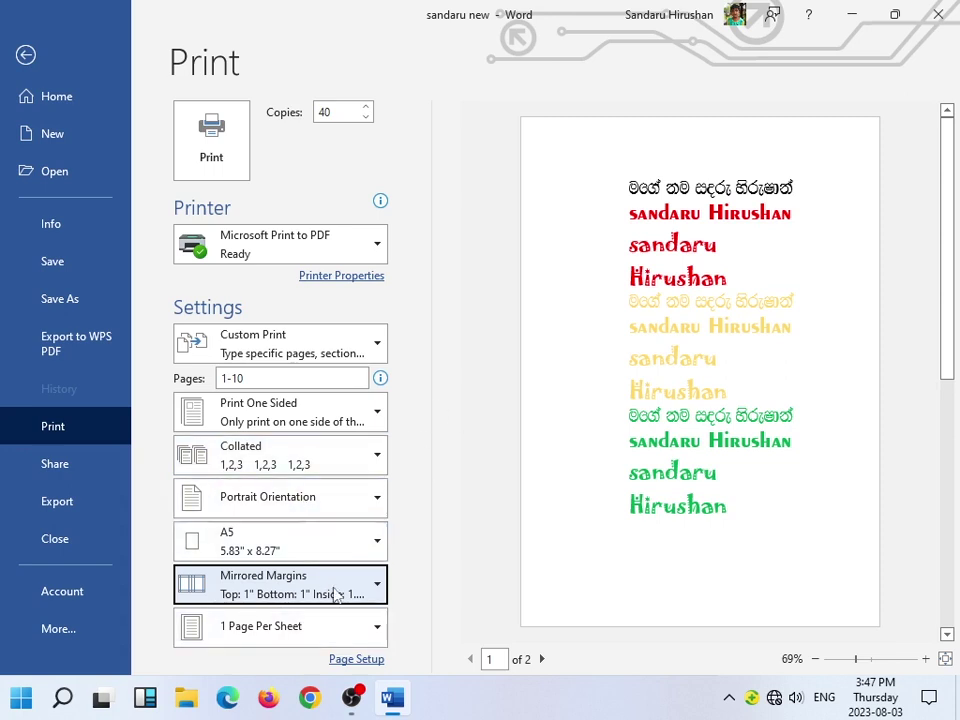
{"action": "left_click", "coordinate": [360, 627]}
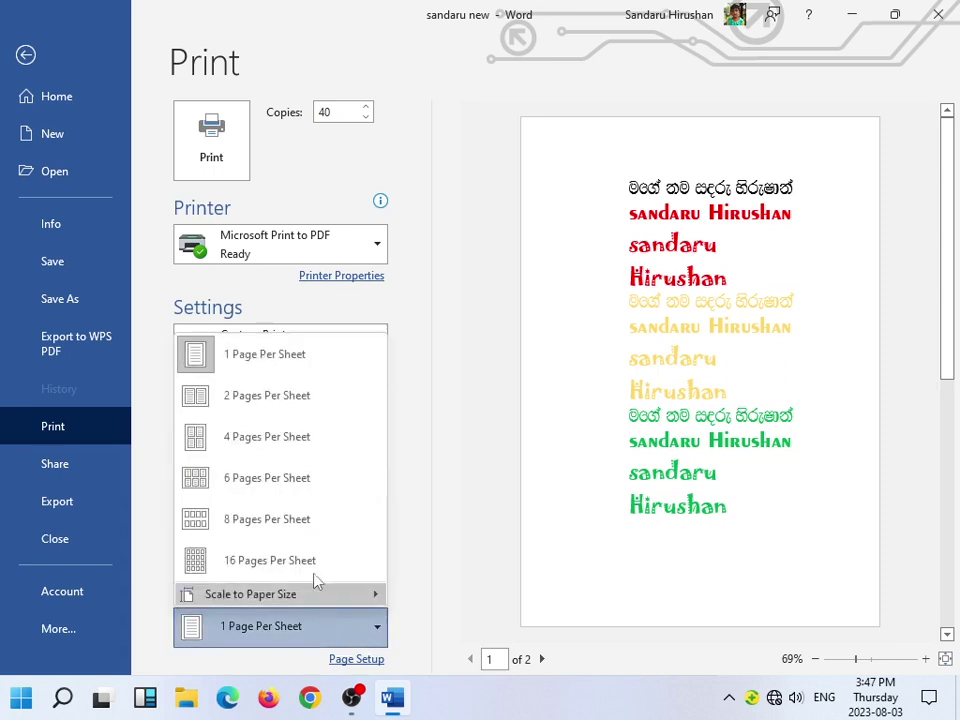
{"action": "left_click", "coordinate": [225, 396]}
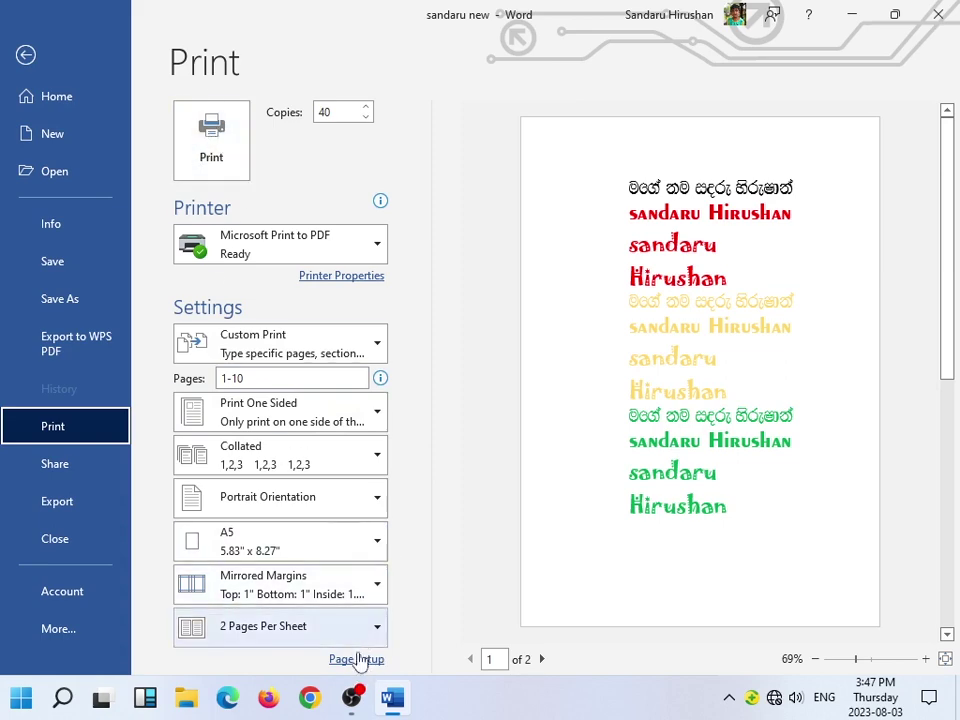
In Page Setup, toggle orientation and leave the pages in portrait.
{"action": "left_click", "coordinate": [358, 660]}
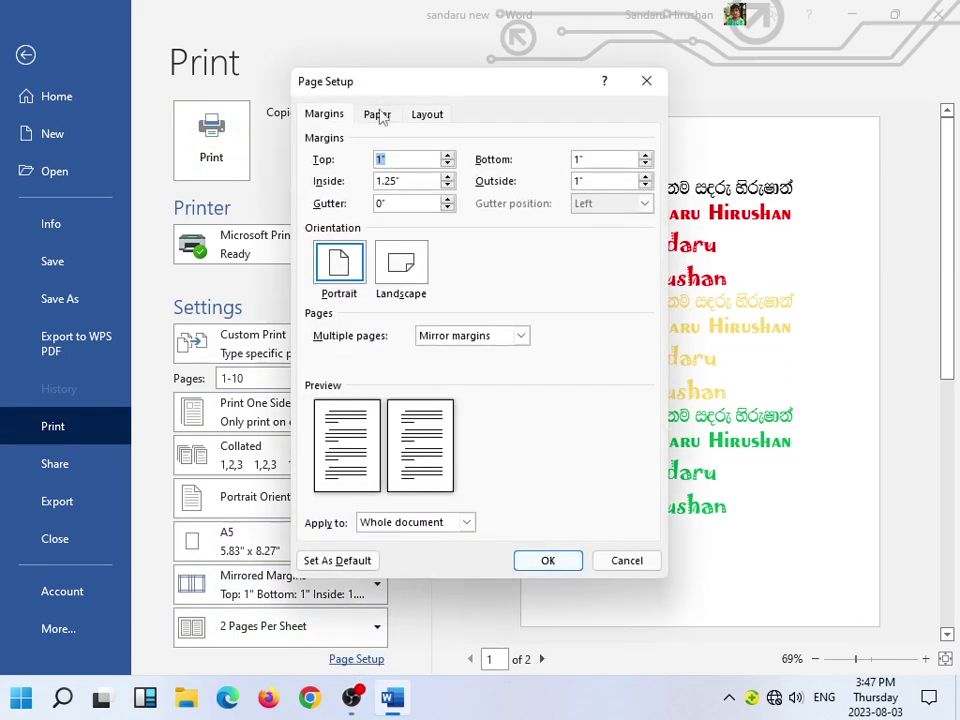
{"action": "left_click_drag", "start_coordinate": [458, 93], "coordinate": [378, 55]}
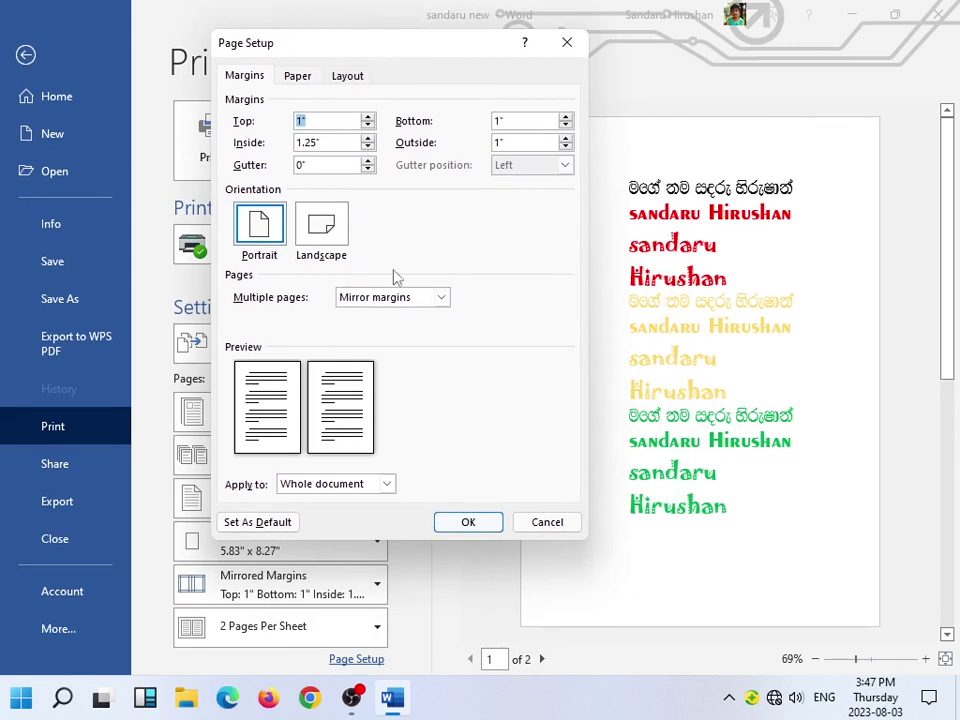
{"action": "left_click", "coordinate": [317, 233]}
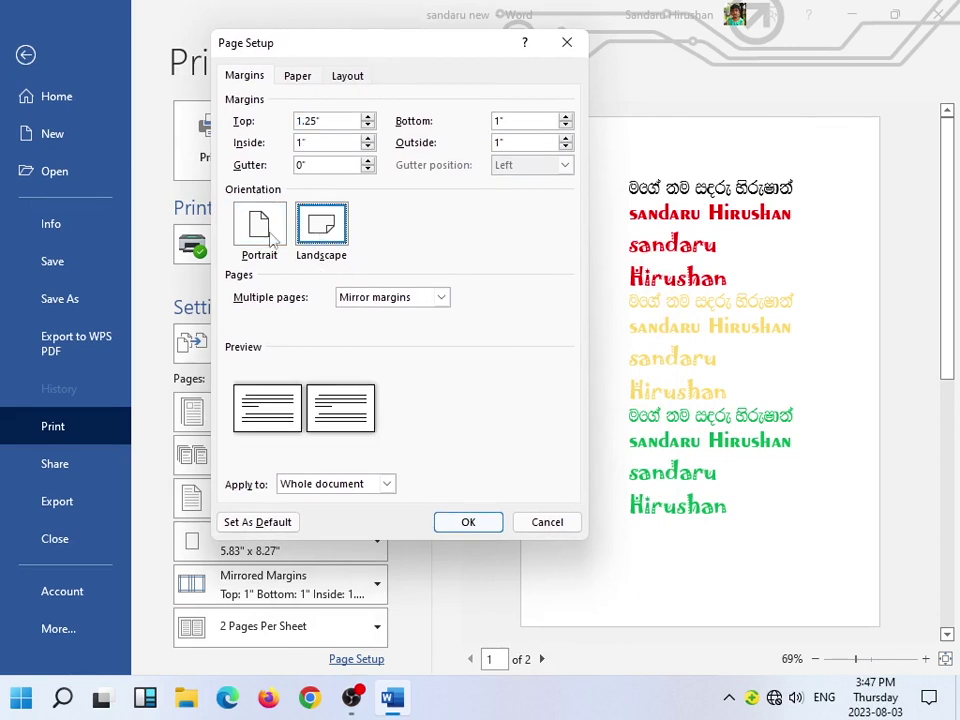
{"action": "left_click", "coordinate": [262, 230]}
{"action": "left_click", "coordinate": [321, 228]}
{"action": "left_click", "coordinate": [259, 228]}
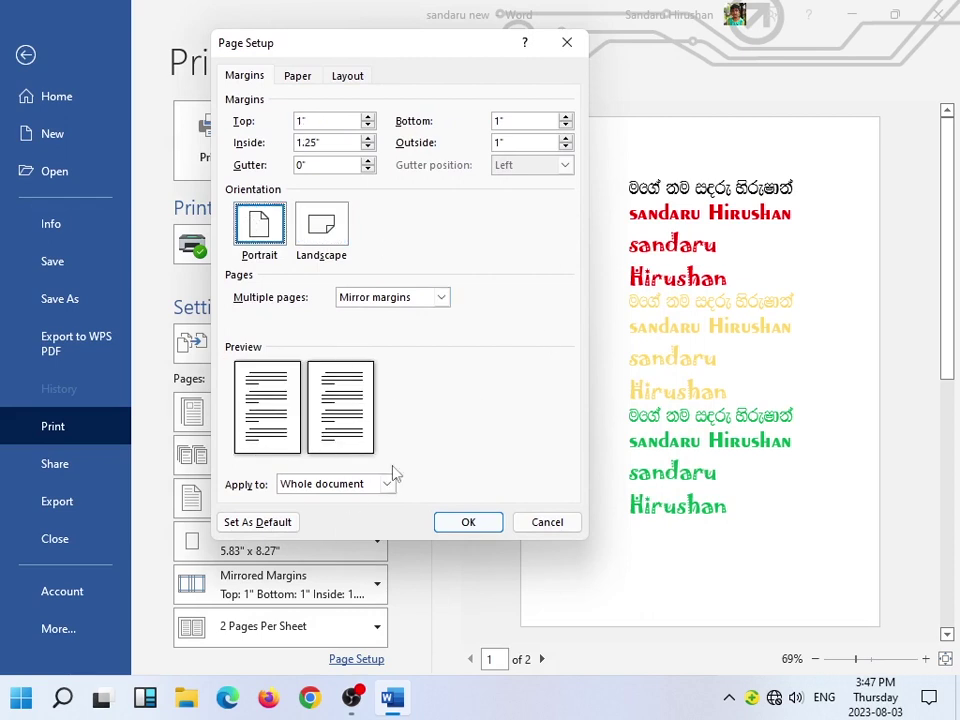
Raise the top margin to 1.7", slightly reduce the inside margin, and apply.
{"action": "left_click", "coordinate": [368, 117]}
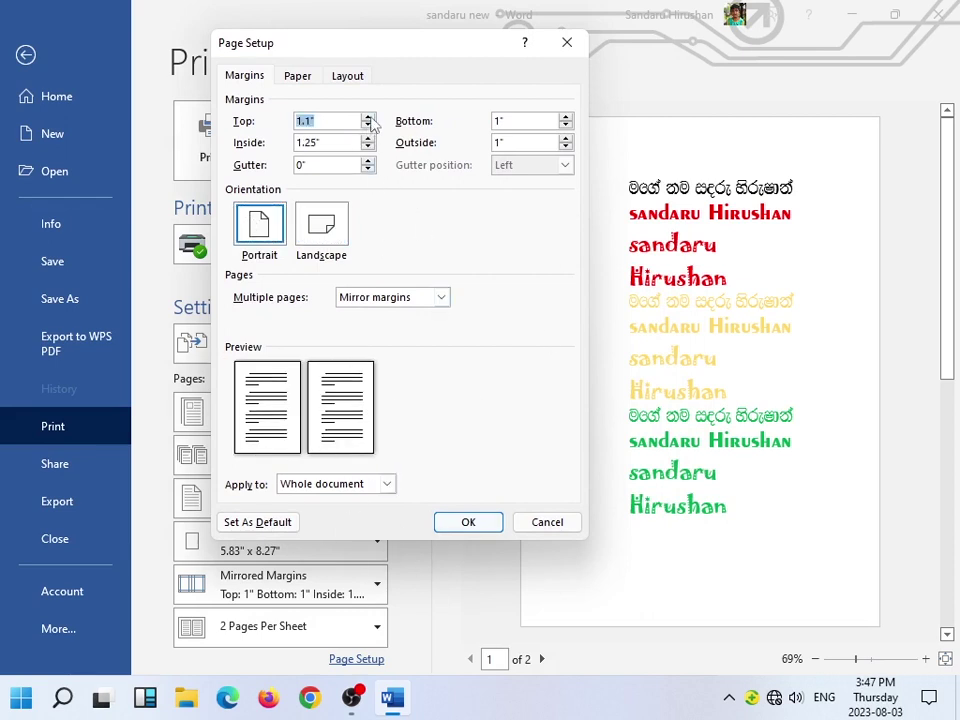
{"action": "left_click", "coordinate": [368, 117]}
{"action": "left_click", "coordinate": [368, 117]}
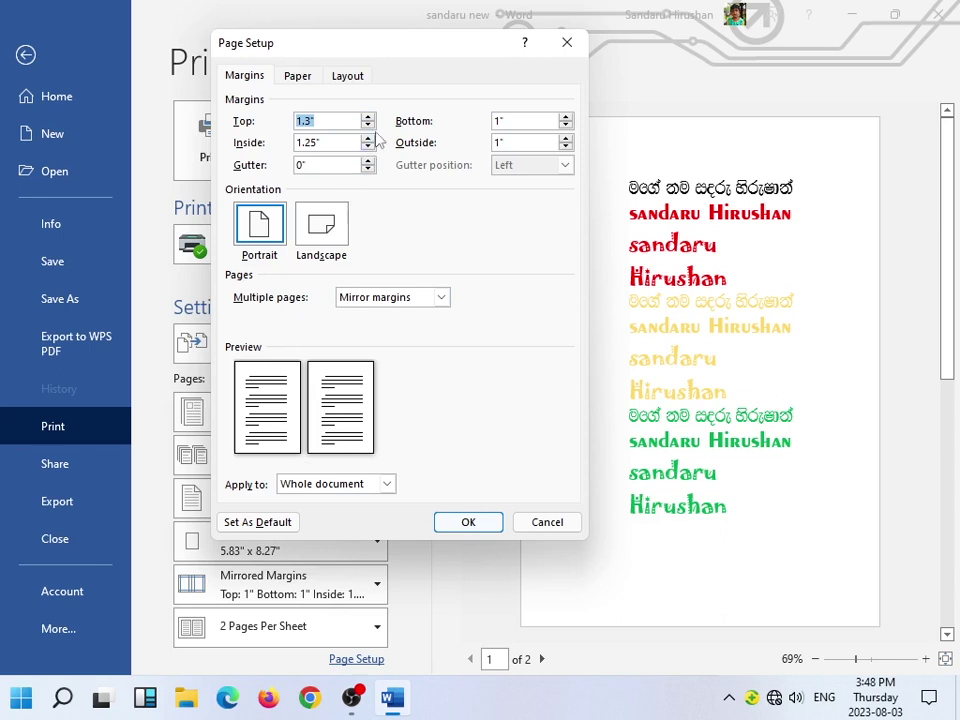
{"action": "left_click", "coordinate": [368, 117]}
{"action": "left_click", "coordinate": [368, 117]}
{"action": "left_click", "coordinate": [368, 117]}
{"action": "left_click", "coordinate": [368, 117]}
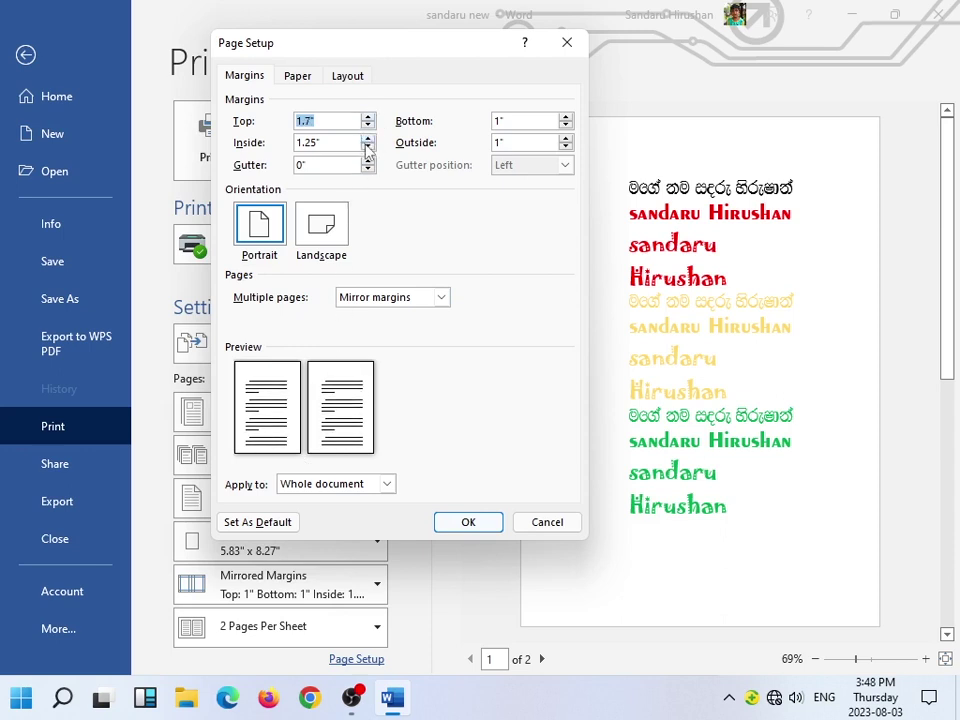
{"action": "left_click", "coordinate": [368, 147]}
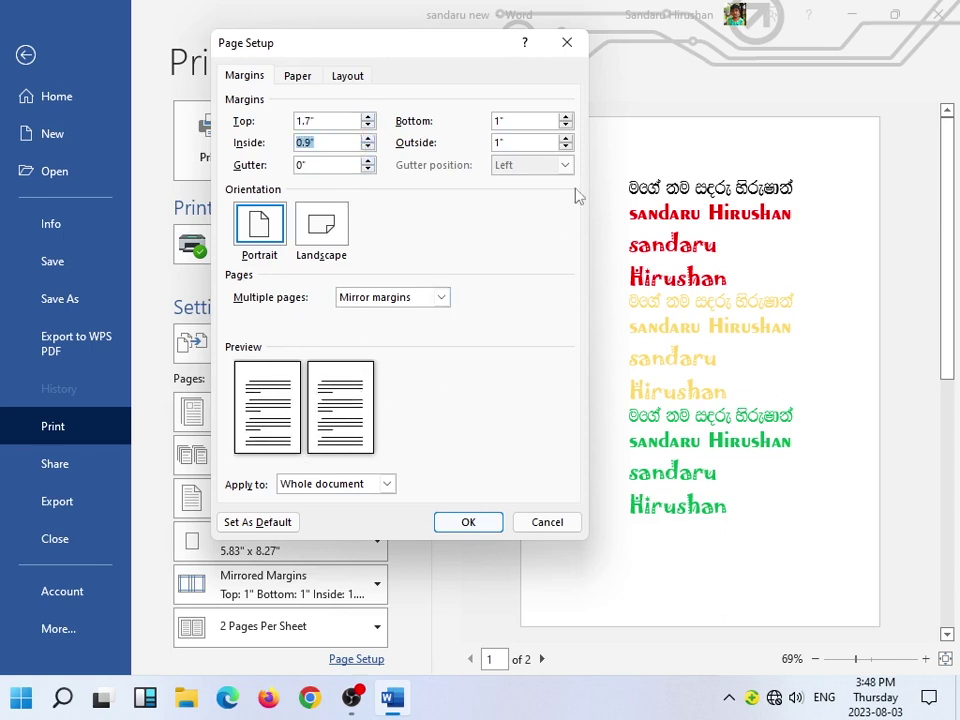
{"action": "left_click", "coordinate": [462, 522]}
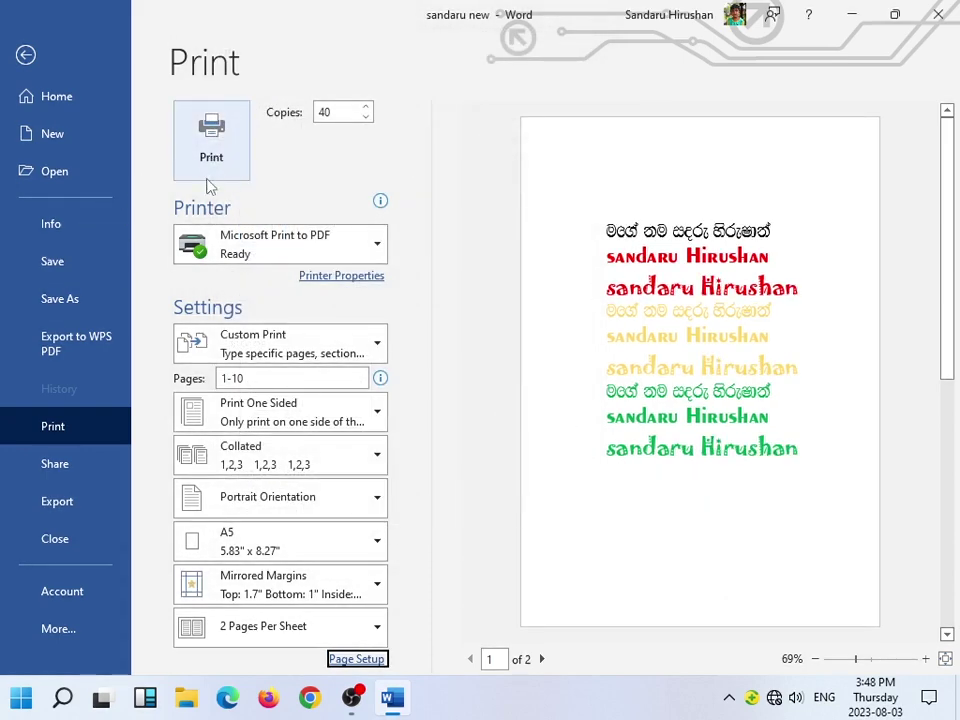
From File > Export, choose Create PDF/XPS Document to open the Publish as PDF dialog.
{"action": "left_click", "coordinate": [28, 66]}
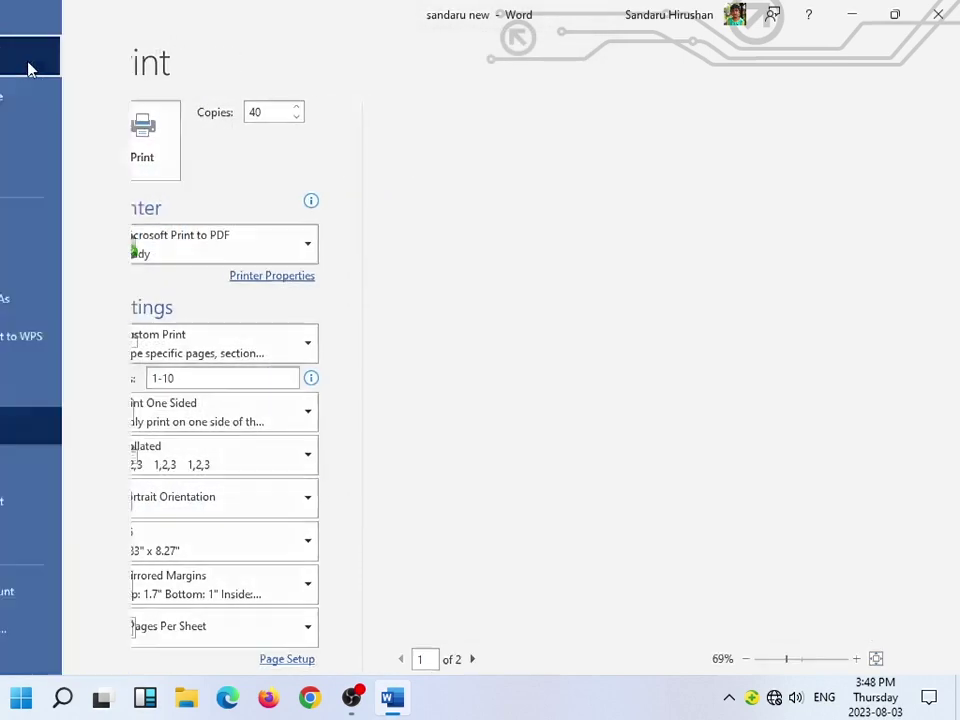
{"action": "scroll", "coordinate": [402, 299], "scroll_direction": "down", "scroll_amount": 2}
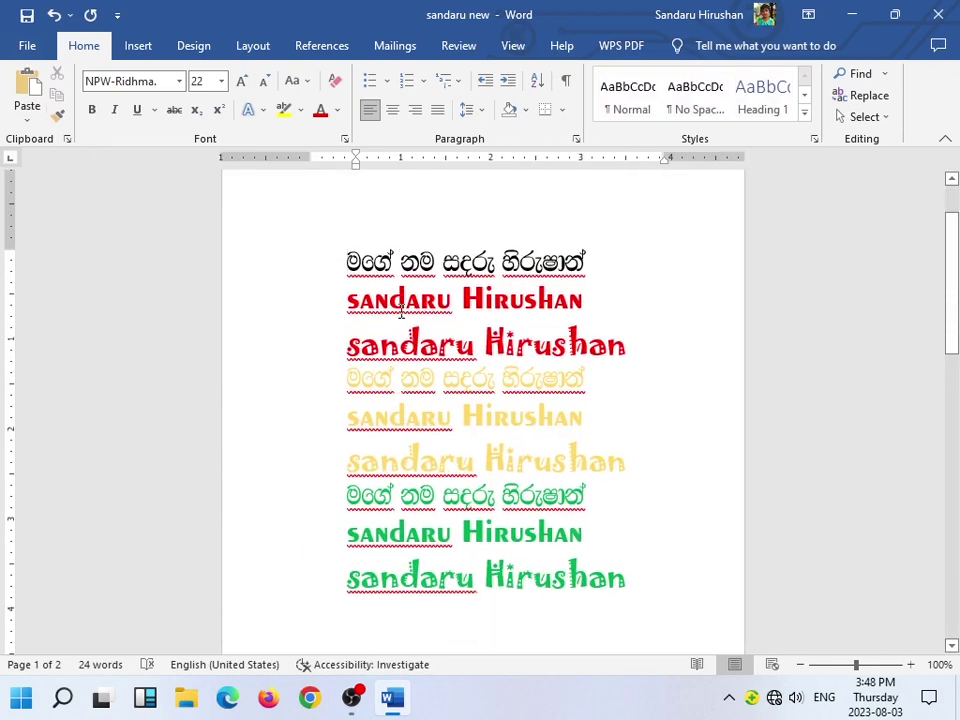
{"action": "left_click", "coordinate": [27, 47]}
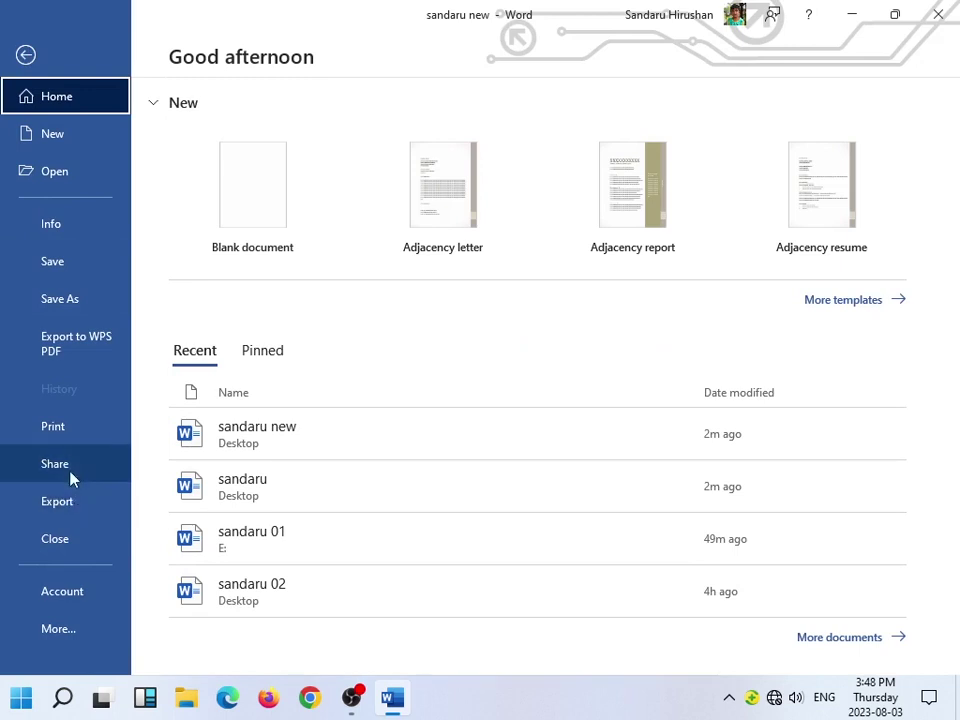
{"action": "left_click", "coordinate": [77, 513]}
{"action": "left_click", "coordinate": [76, 510]}
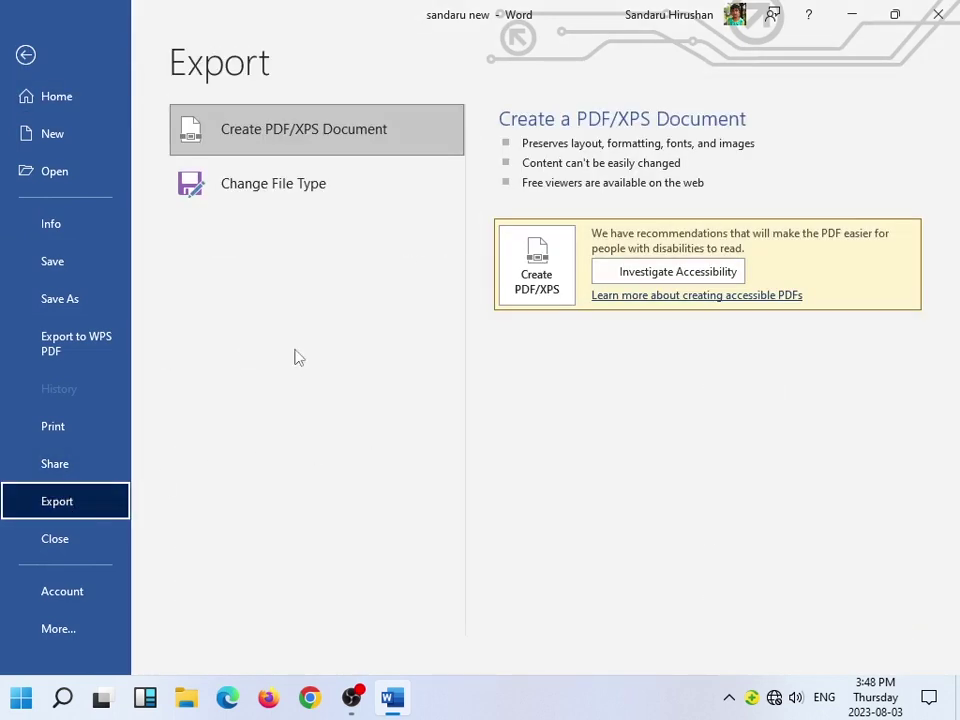
{"action": "left_click", "coordinate": [285, 202]}
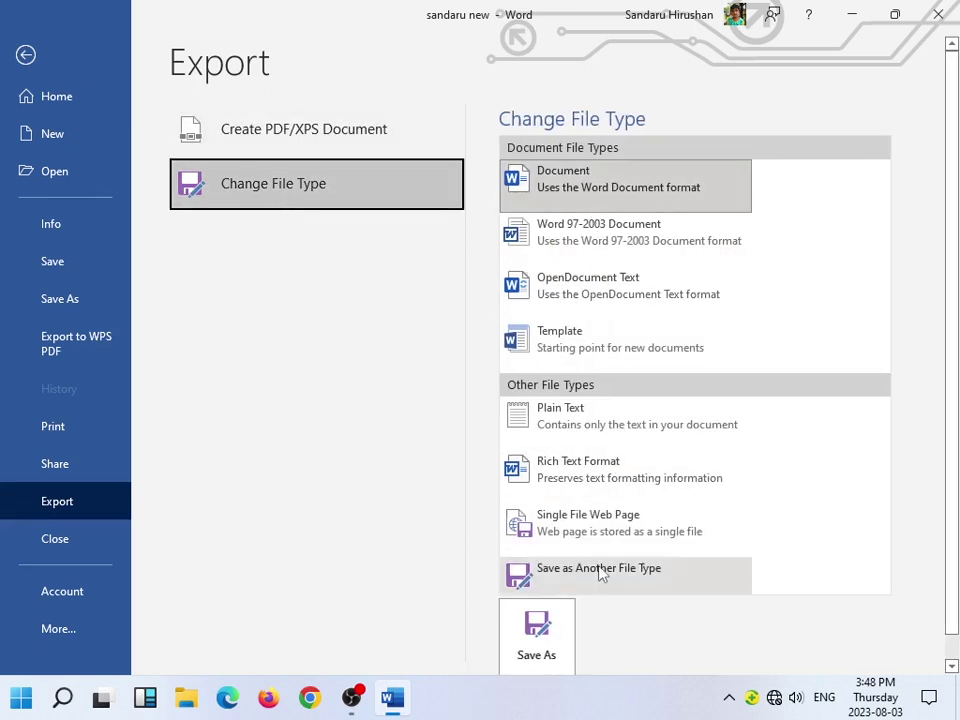
{"action": "scroll", "coordinate": [592, 540], "scroll_direction": "down", "scroll_amount": 1}
{"action": "scroll", "coordinate": [533, 290], "scroll_direction": "up", "scroll_amount": 1}
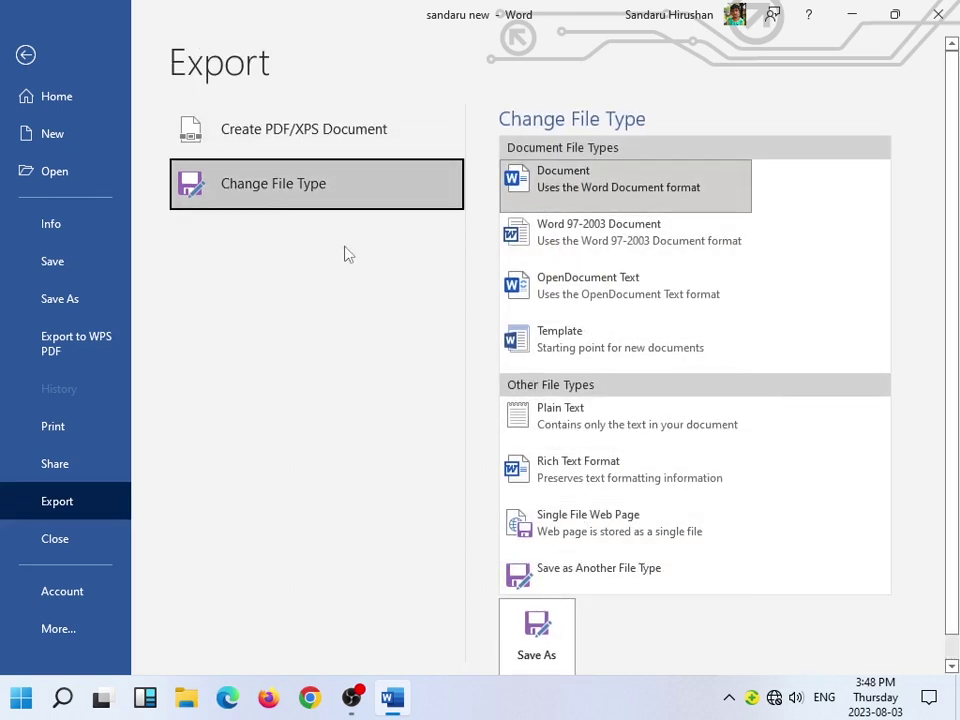
{"action": "left_click", "coordinate": [279, 135]}
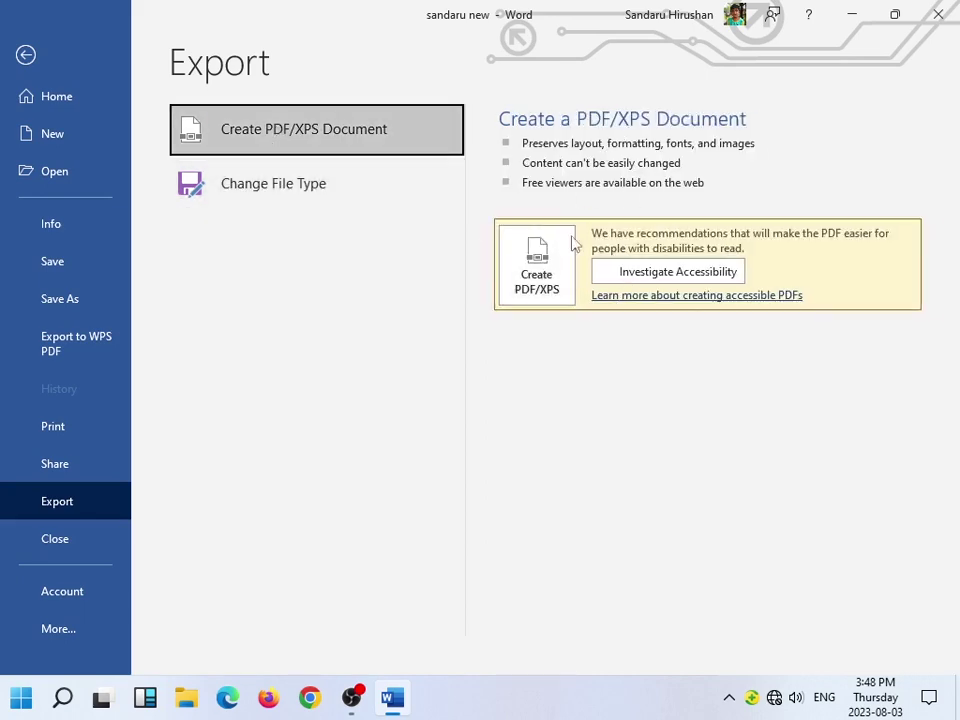
{"action": "left_click", "coordinate": [531, 284]}
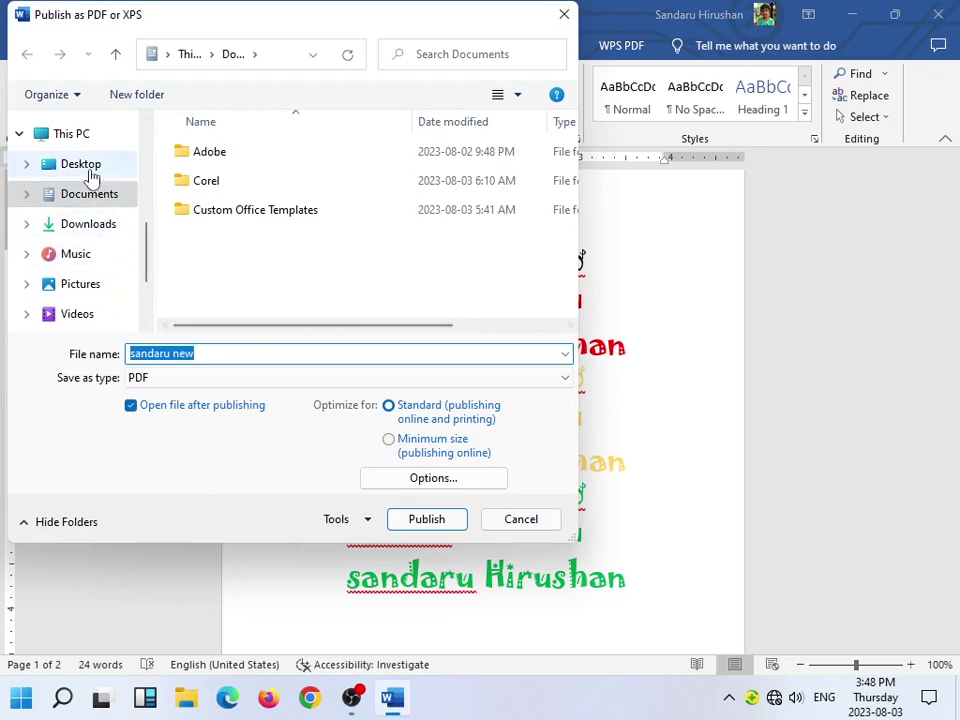
Publish the PDF to the Desktop under the name 'sandaru pdf'.
{"action": "left_click", "coordinate": [90, 172]}
{"action": "left_click", "coordinate": [211, 354]}
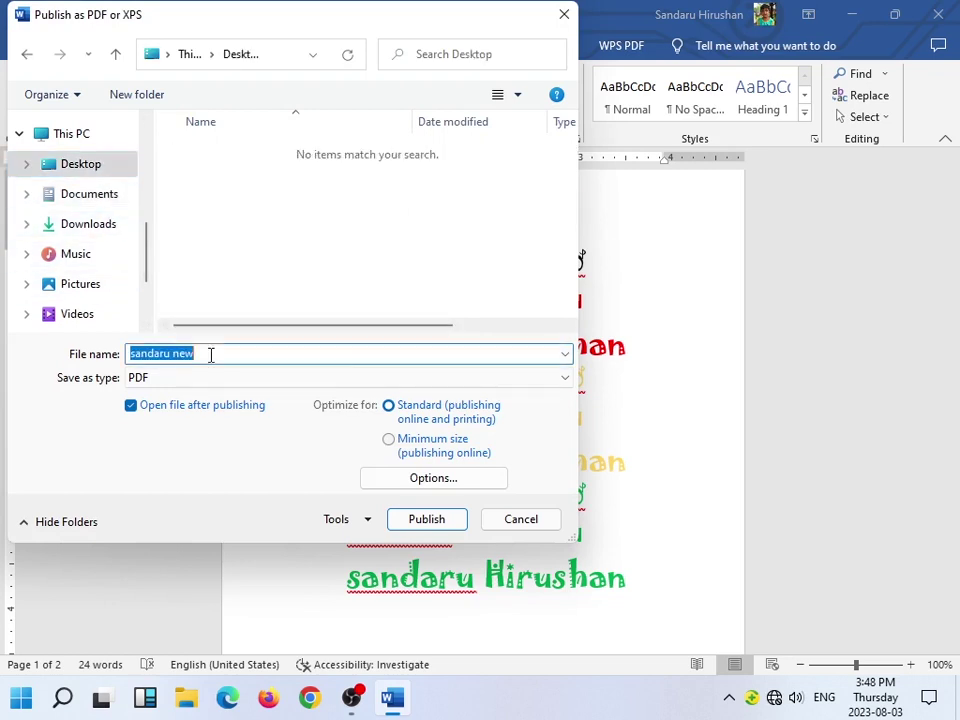
{"action": "left_click", "coordinate": [210, 354]}
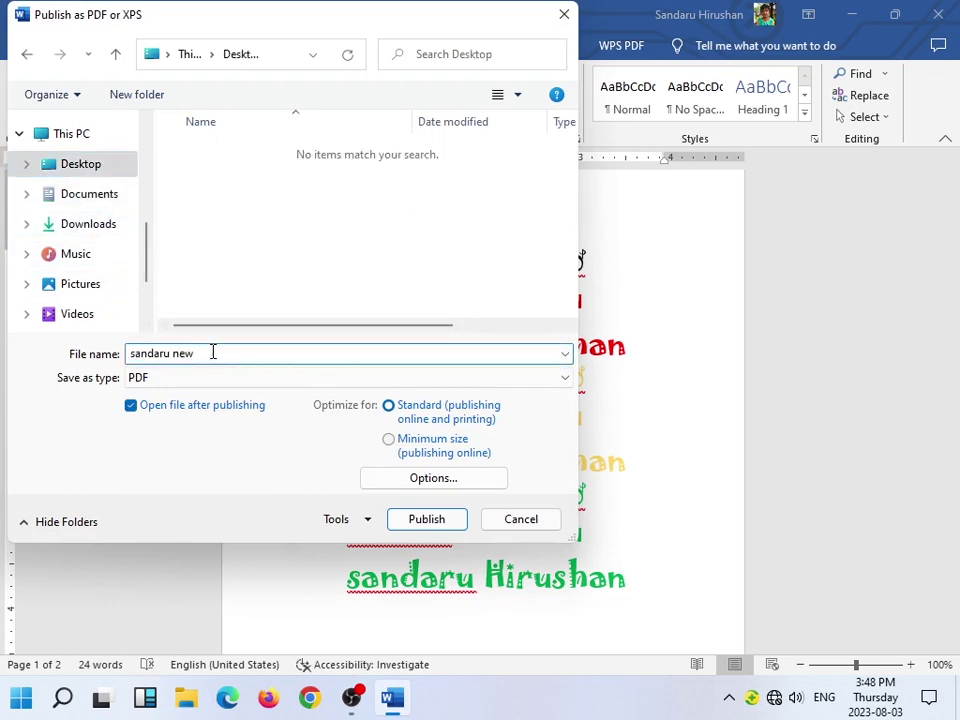
{"action": "key", "text": "BackSpace"}
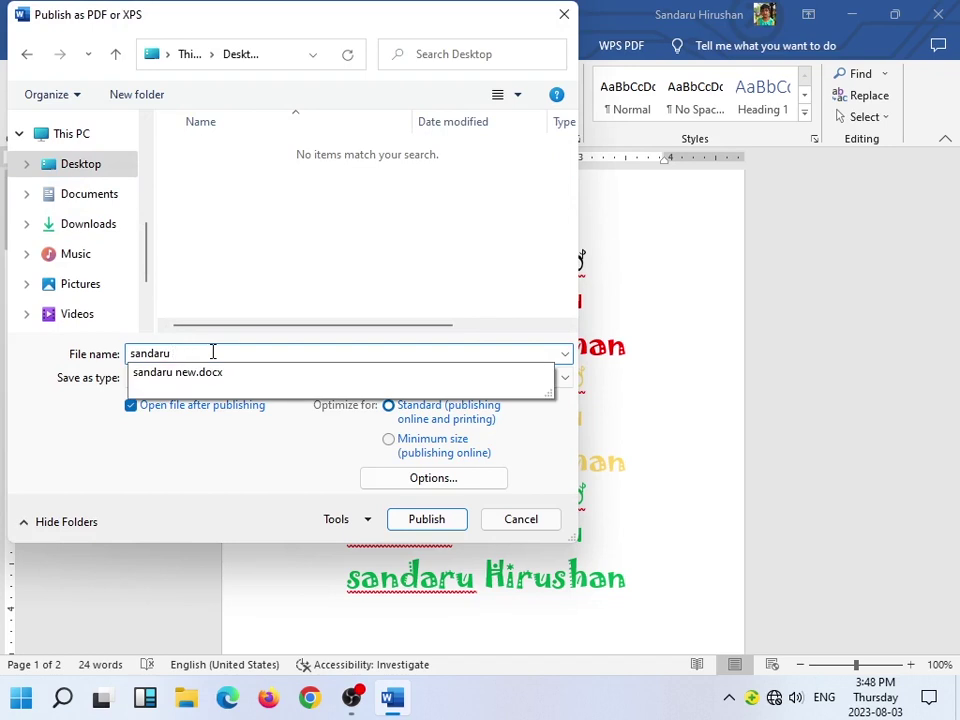
{"action": "type", "text": "ps"}
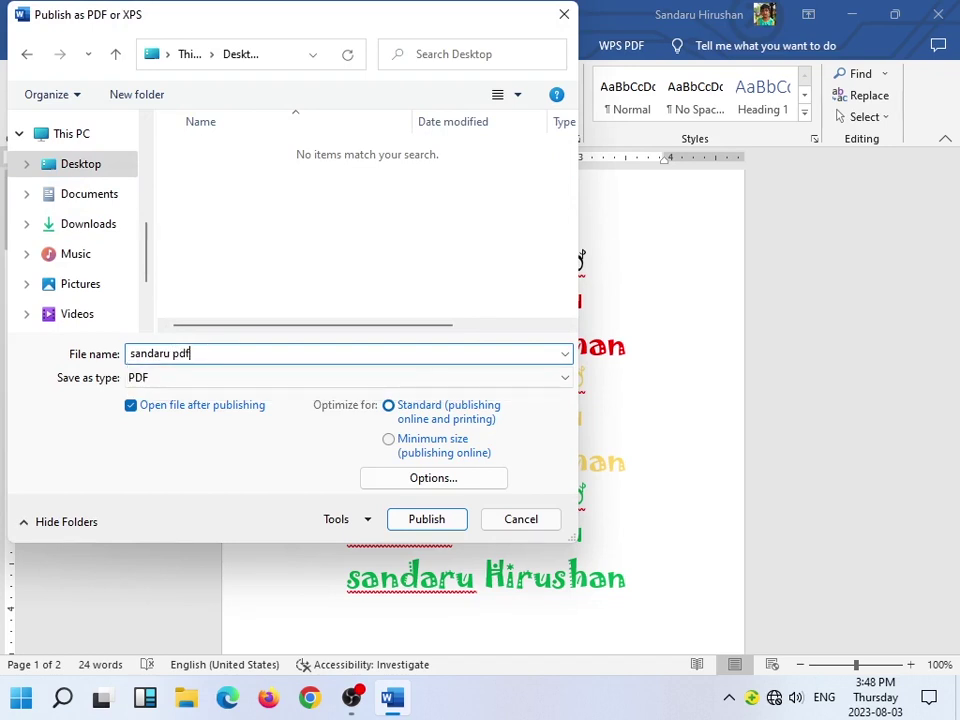
{"action": "left_click", "coordinate": [423, 522]}
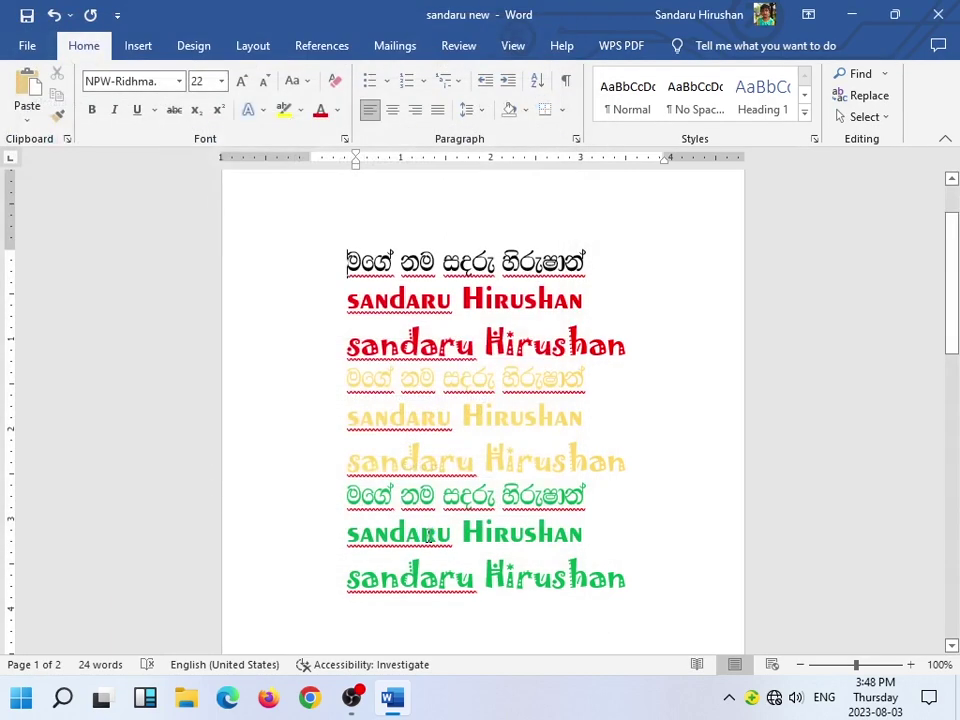
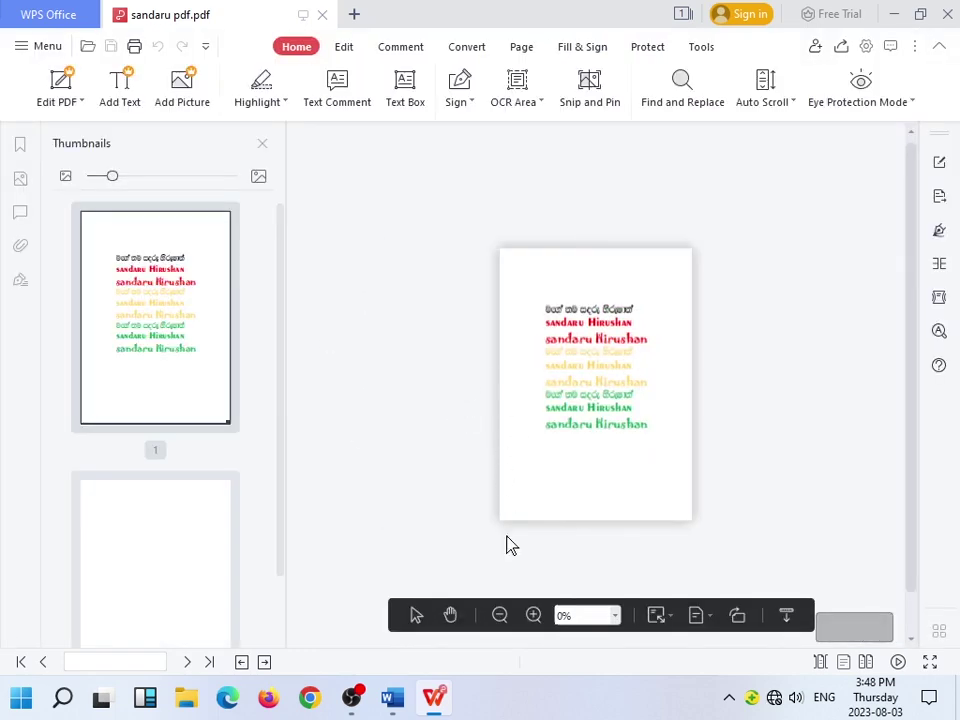
View sandaru pdf.pdf at 100% zoom, then shrink it to 50%.
{"action": "left_click", "coordinate": [617, 616]}
{"action": "left_click", "coordinate": [580, 536]}
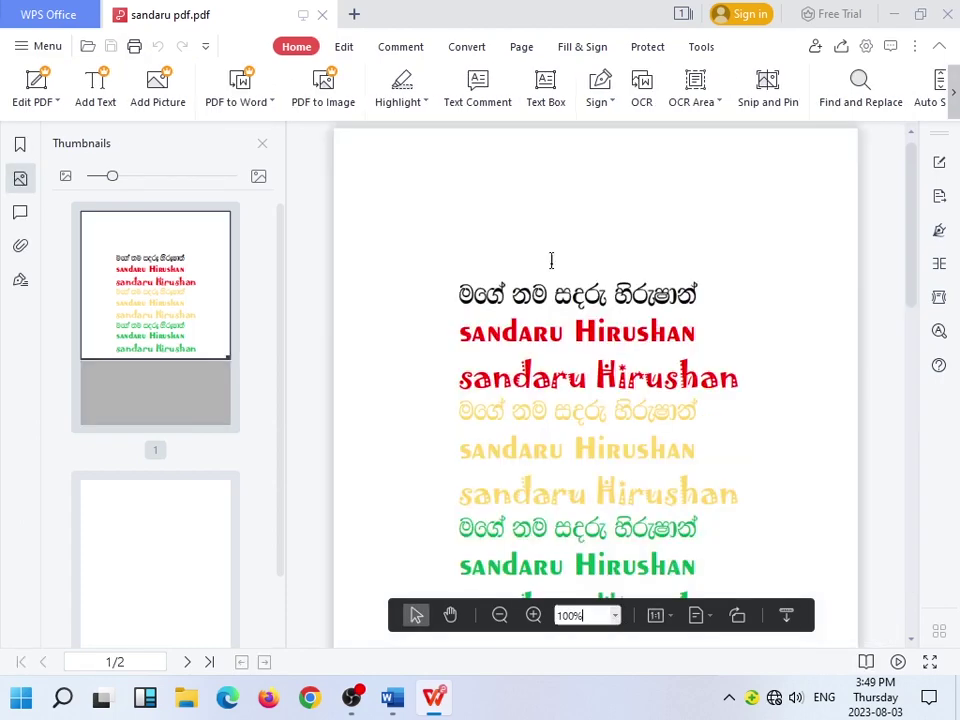
{"action": "scroll", "coordinate": [507, 490], "scroll_direction": "down", "scroll_amount": 5}
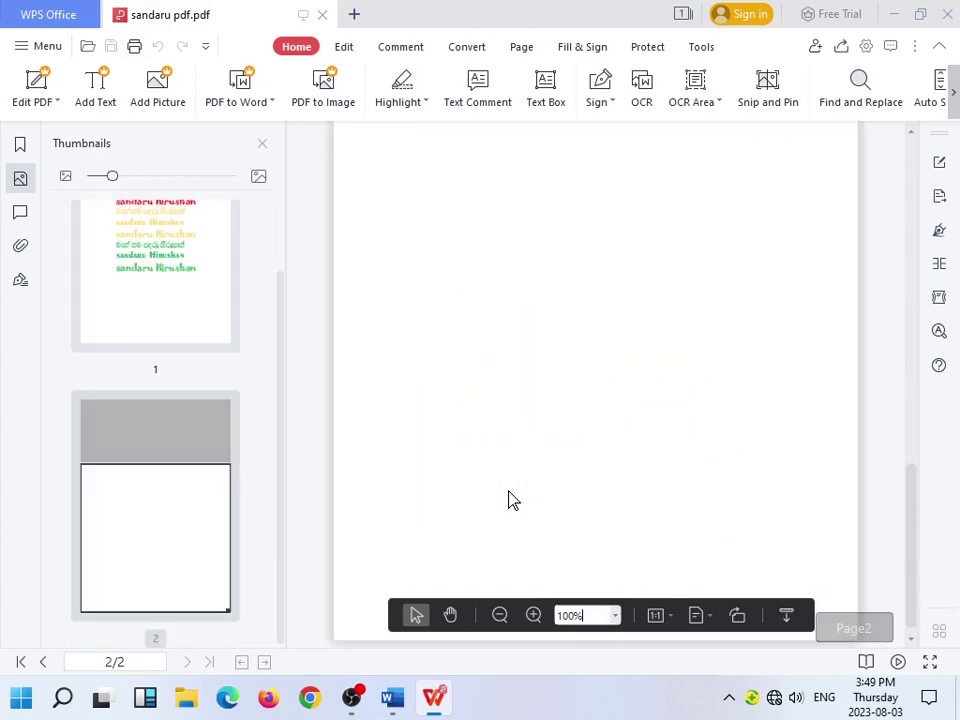
{"action": "scroll", "coordinate": [507, 487], "scroll_direction": "up", "scroll_amount": 5}
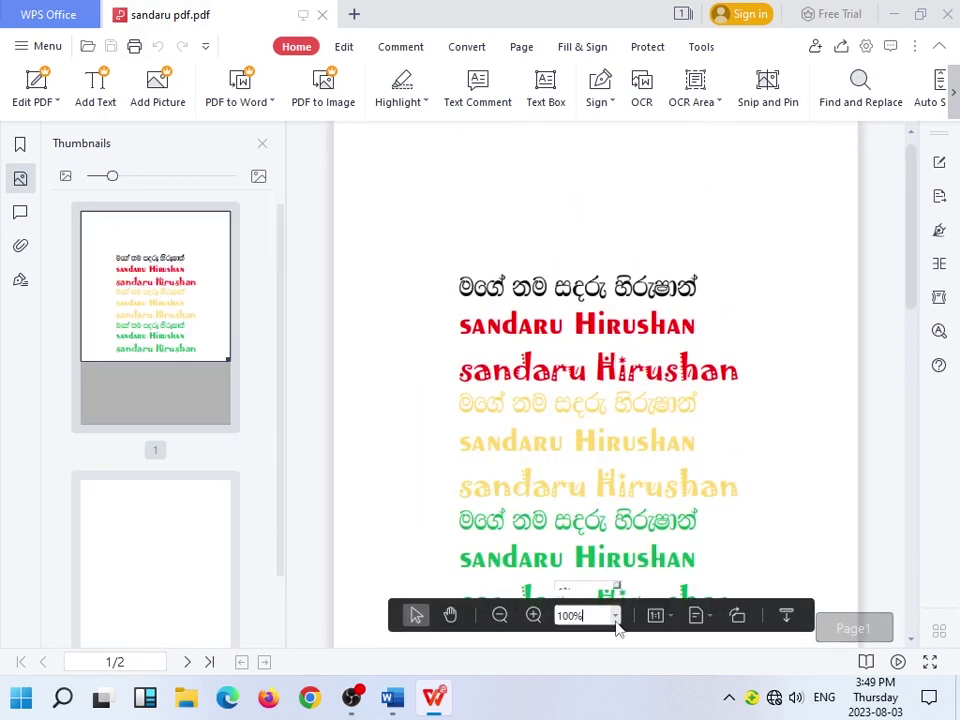
{"action": "left_click", "coordinate": [615, 616]}
{"action": "left_click", "coordinate": [568, 477]}
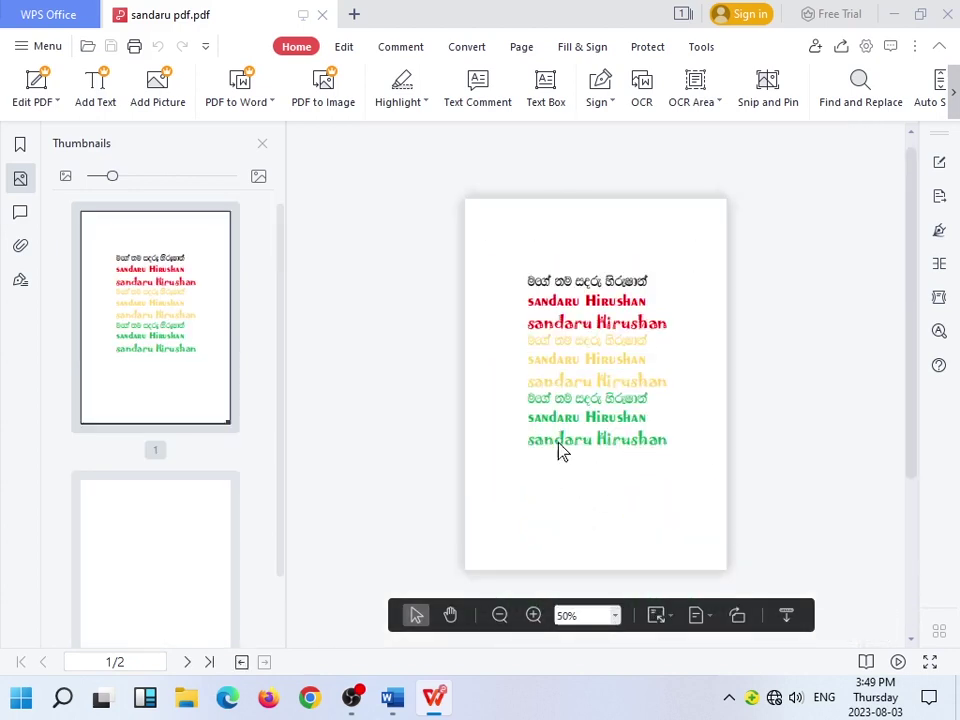
Jump to page 2 and back to page 1, then enlarge the page thumbnails.
{"action": "left_click", "coordinate": [128, 580]}
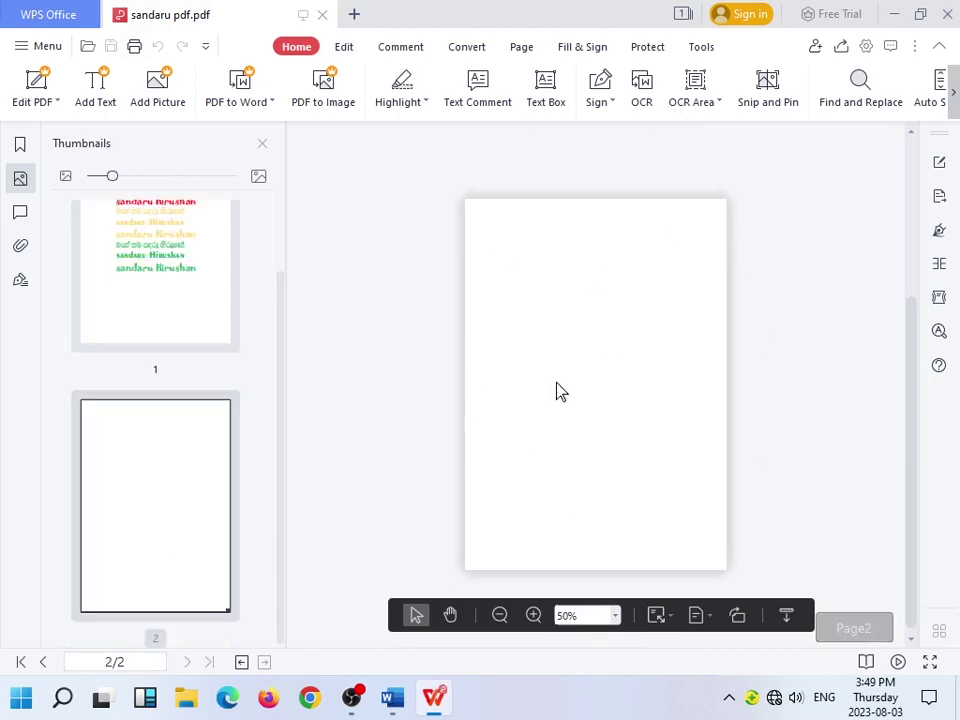
{"action": "left_click", "coordinate": [170, 210]}
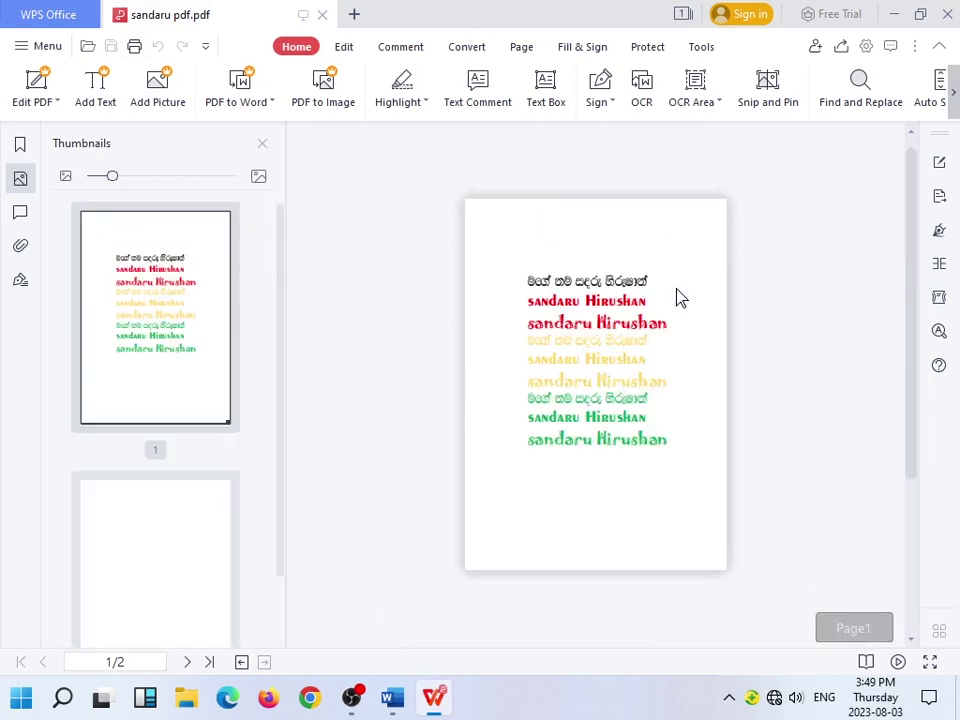
{"action": "left_click_drag", "start_coordinate": [112, 176], "coordinate": [137, 177]}
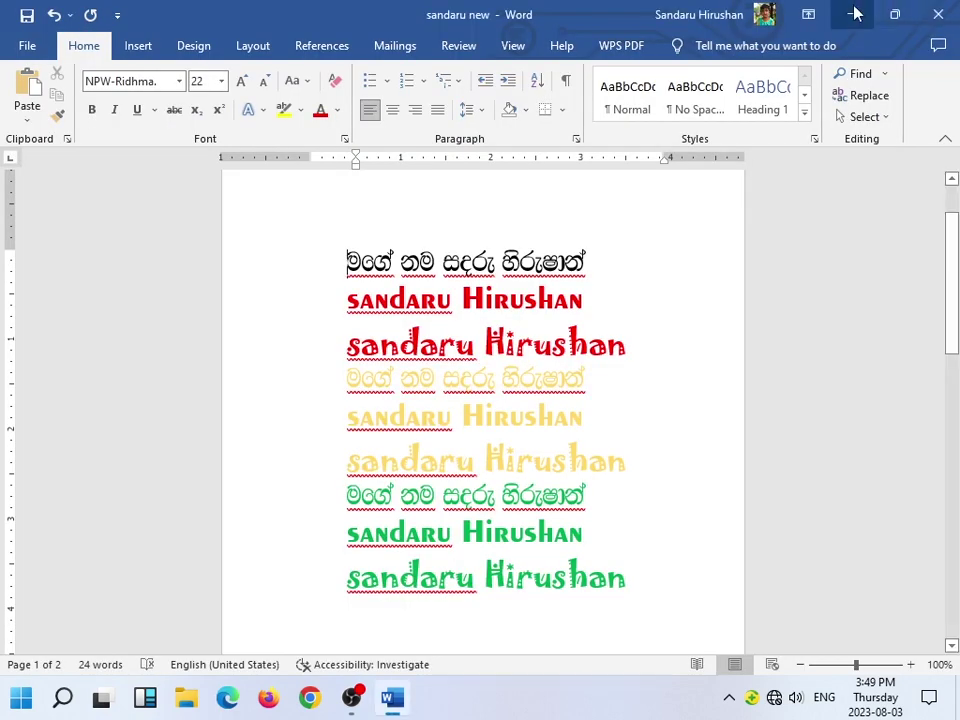
Close WPS PDF, drag the sandaru pdf icon up the desktop, and open it with Firefox.
{"action": "left_click", "coordinate": [853, 12]}
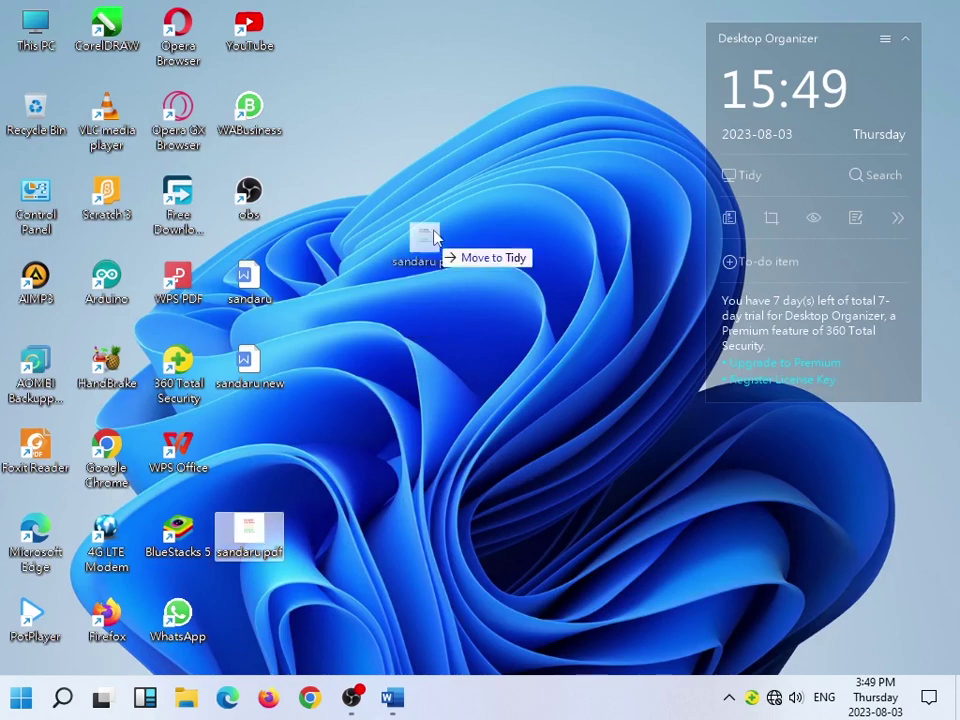
{"action": "left_click_drag", "start_coordinate": [272, 522], "coordinate": [433, 124]}
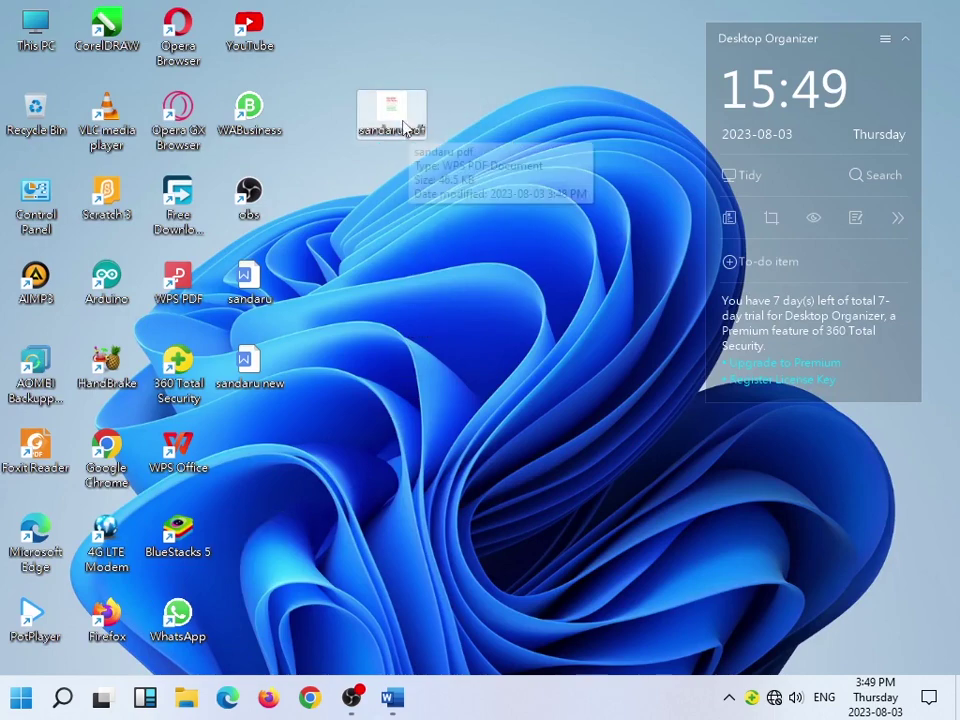
{"action": "right_click", "coordinate": [402, 122]}
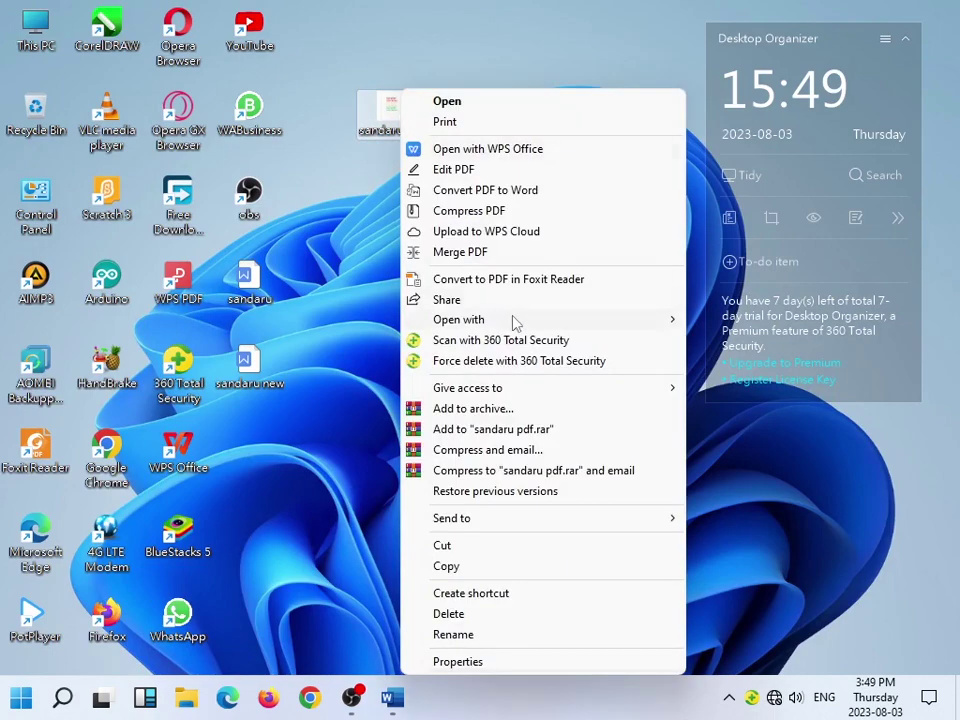
{"action": "mouse_move", "coordinate": [459, 319]}
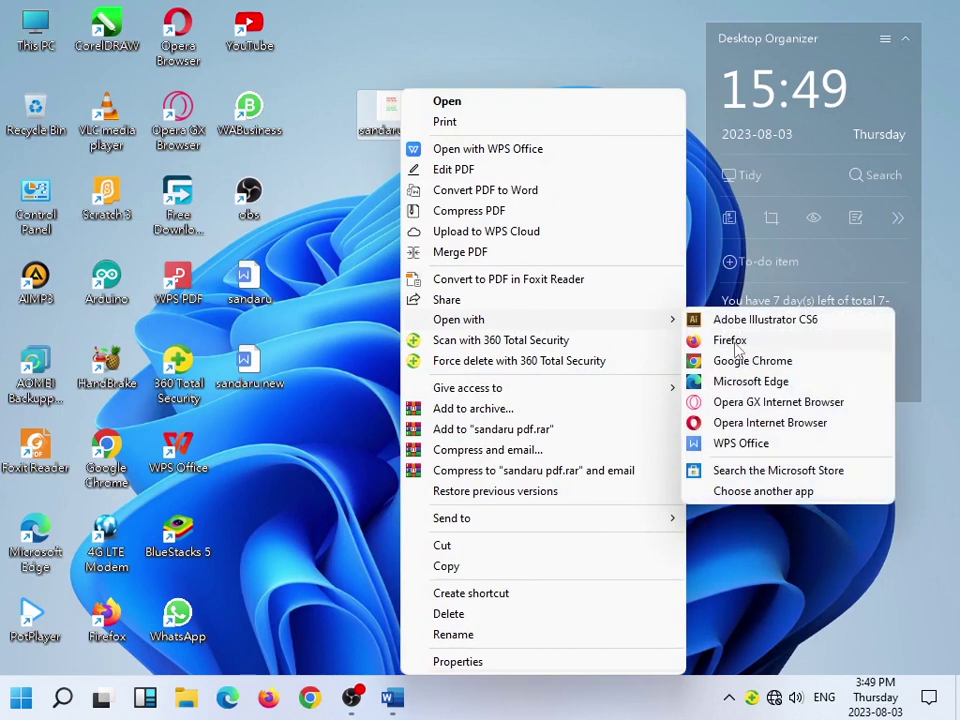
{"action": "left_click", "coordinate": [731, 341]}
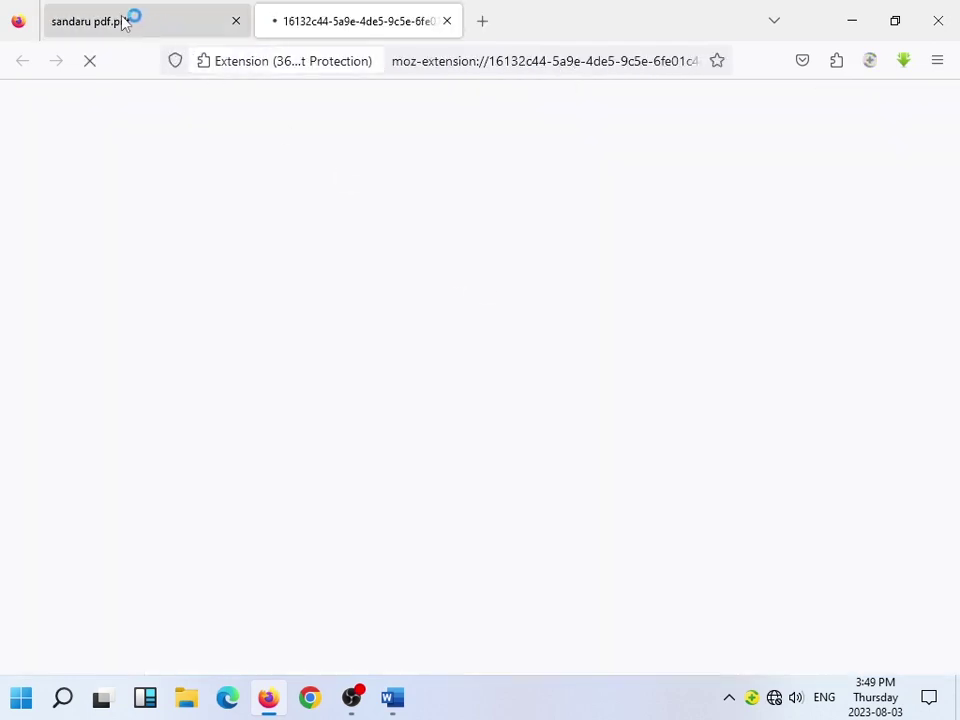
Close the extension tab and zoom the PDF out to 10%.
{"action": "left_click", "coordinate": [460, 495]}
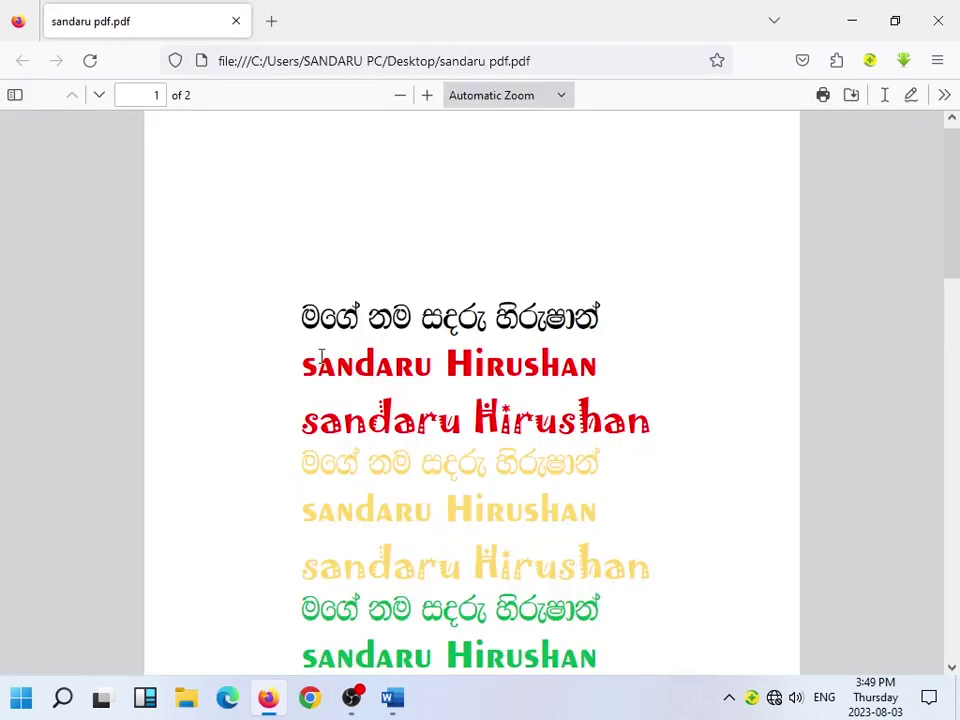
{"action": "scroll", "coordinate": [443, 465], "scroll_direction": "down", "scroll_amount": 10}
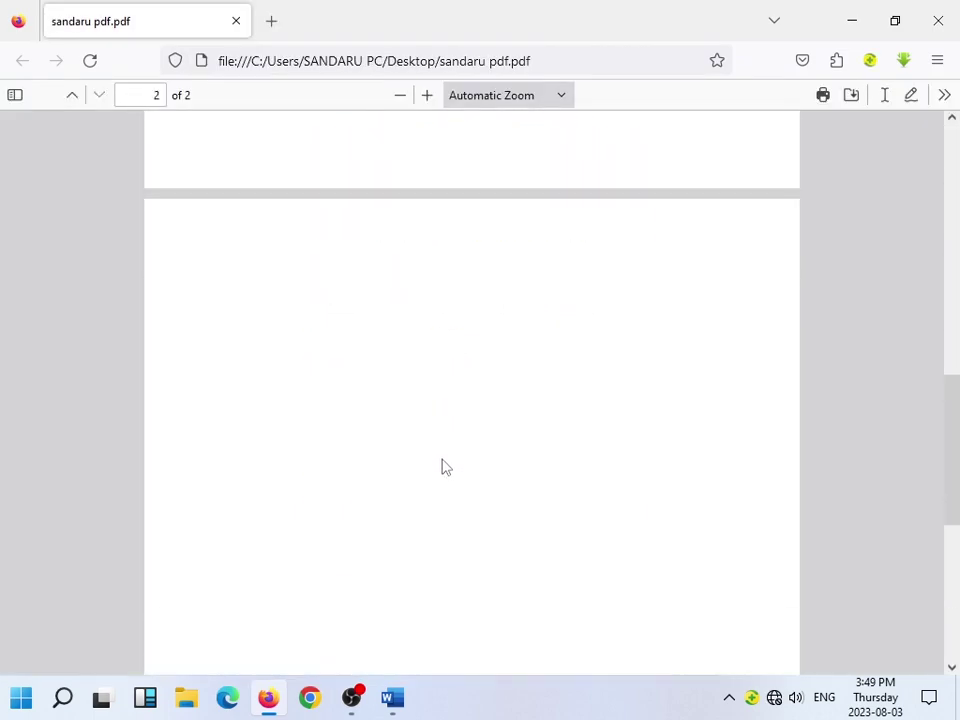
{"action": "scroll", "coordinate": [444, 479], "scroll_direction": "up", "scroll_amount": 6}
{"action": "scroll", "coordinate": [439, 467], "scroll_direction": "up", "scroll_amount": 2}
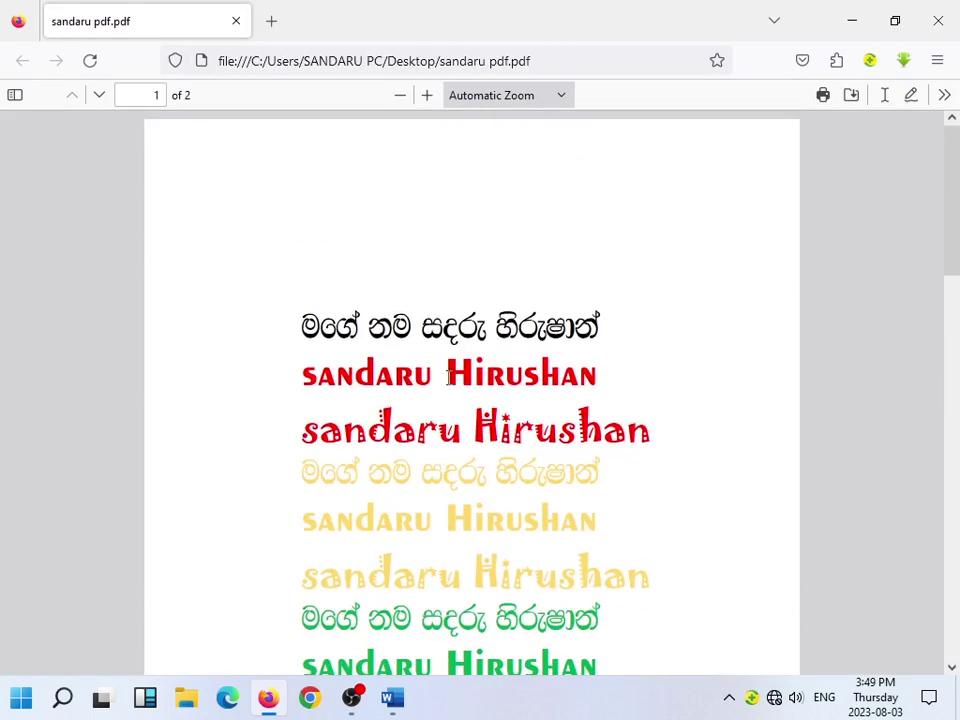
{"action": "left_click", "coordinate": [400, 95]}
{"action": "left_click", "coordinate": [400, 95]}
{"action": "left_click", "coordinate": [400, 95]}
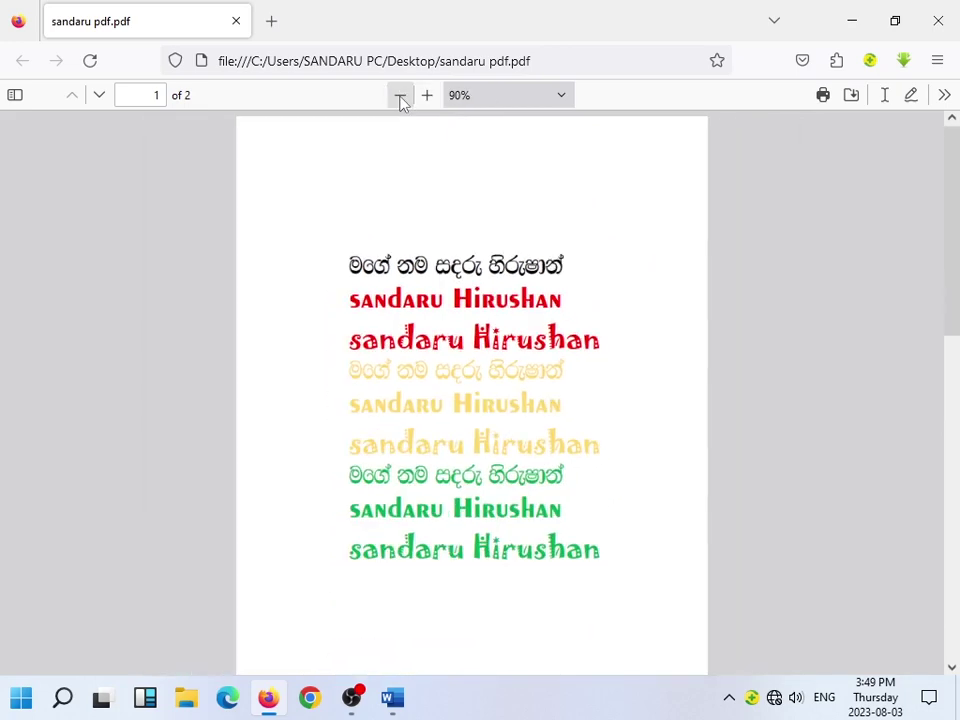
{"action": "double_click", "coordinate": [400, 95]}
{"action": "double_click", "coordinate": [400, 95]}
{"action": "left_click", "coordinate": [400, 95]}
{"action": "double_click", "coordinate": [400, 95]}
{"action": "left_click", "coordinate": [400, 95]}
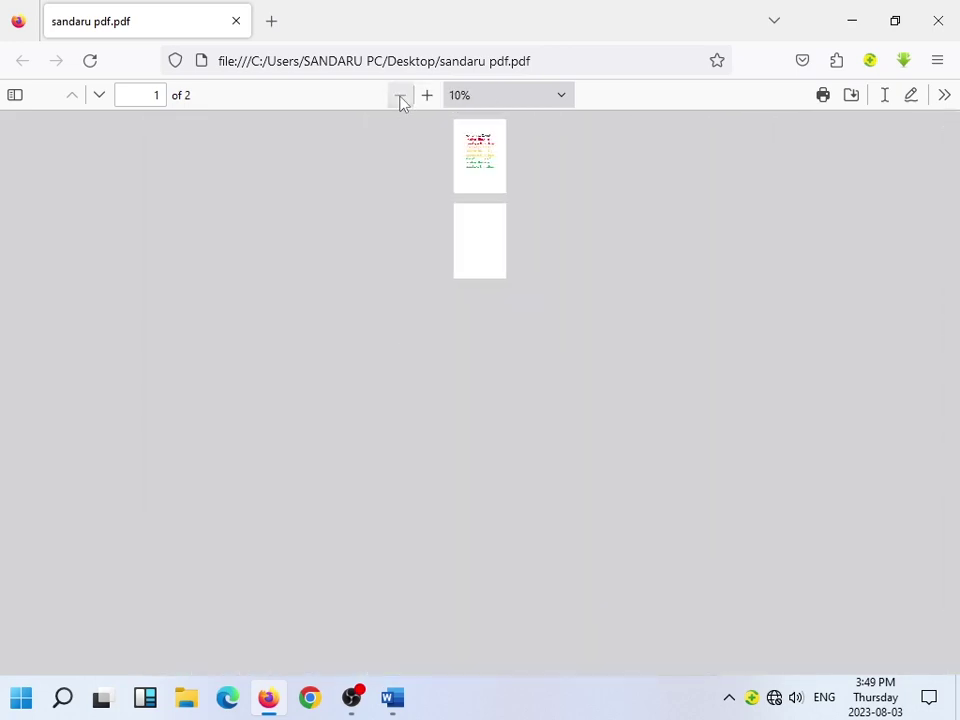
Zoom the PDF back in step by step to 90%.
{"action": "left_click", "coordinate": [426, 97]}
{"action": "double_click", "coordinate": [426, 97]}
{"action": "left_click", "coordinate": [426, 97]}
{"action": "left_click", "coordinate": [426, 97]}
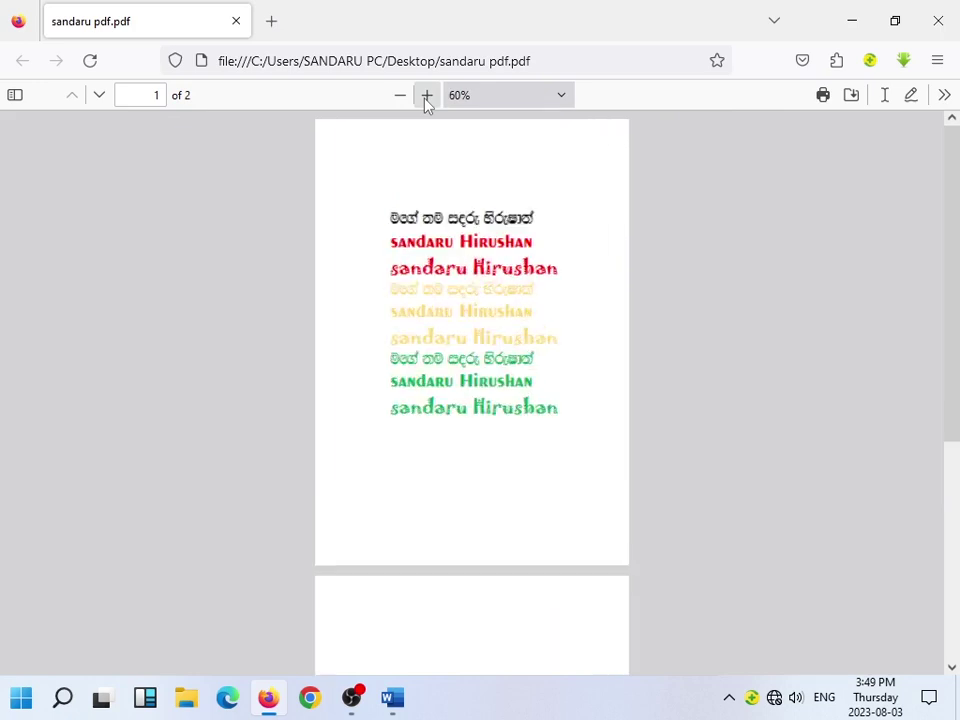
{"action": "left_click", "coordinate": [426, 97]}
{"action": "left_click", "coordinate": [426, 97]}
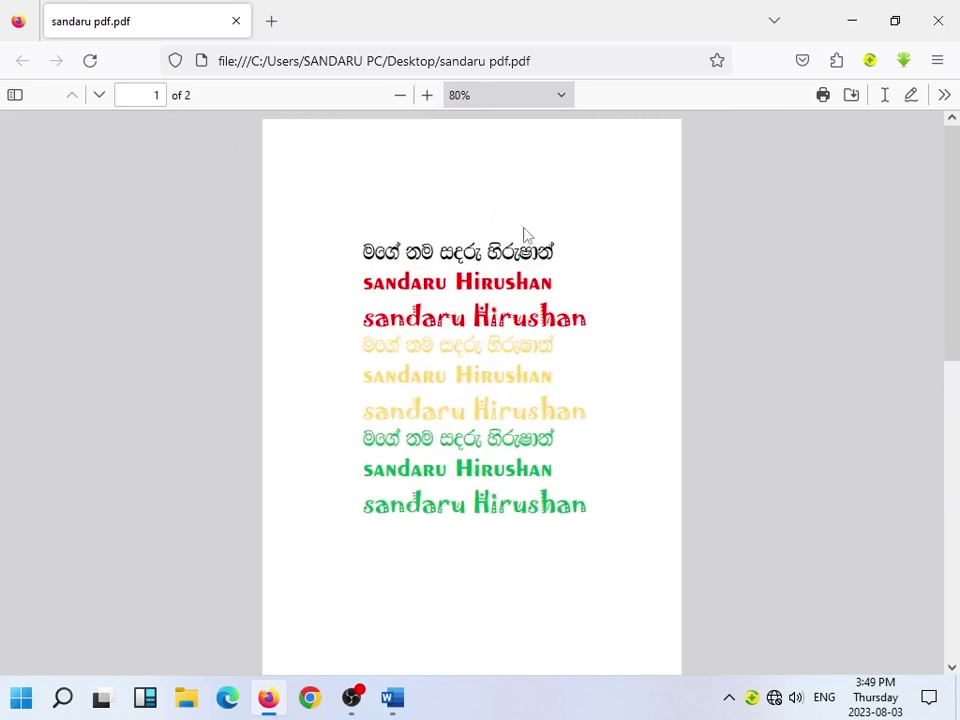
{"action": "left_click", "coordinate": [428, 98]}
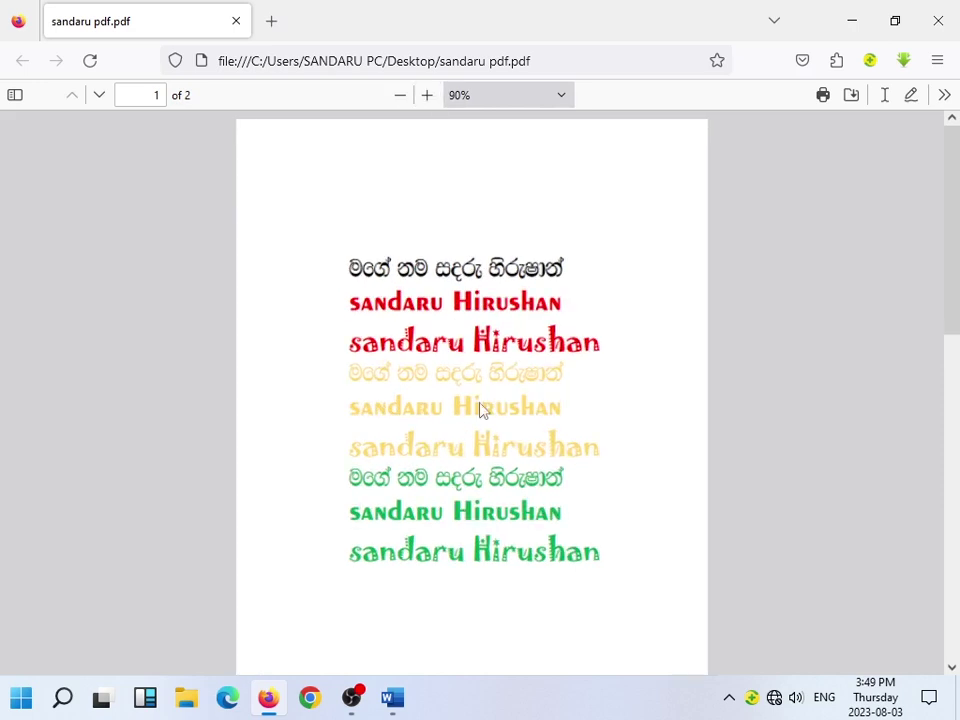
Set the PDF zoom to 200%, then 100%, then 50% from the zoom list.
{"action": "left_click", "coordinate": [563, 95]}
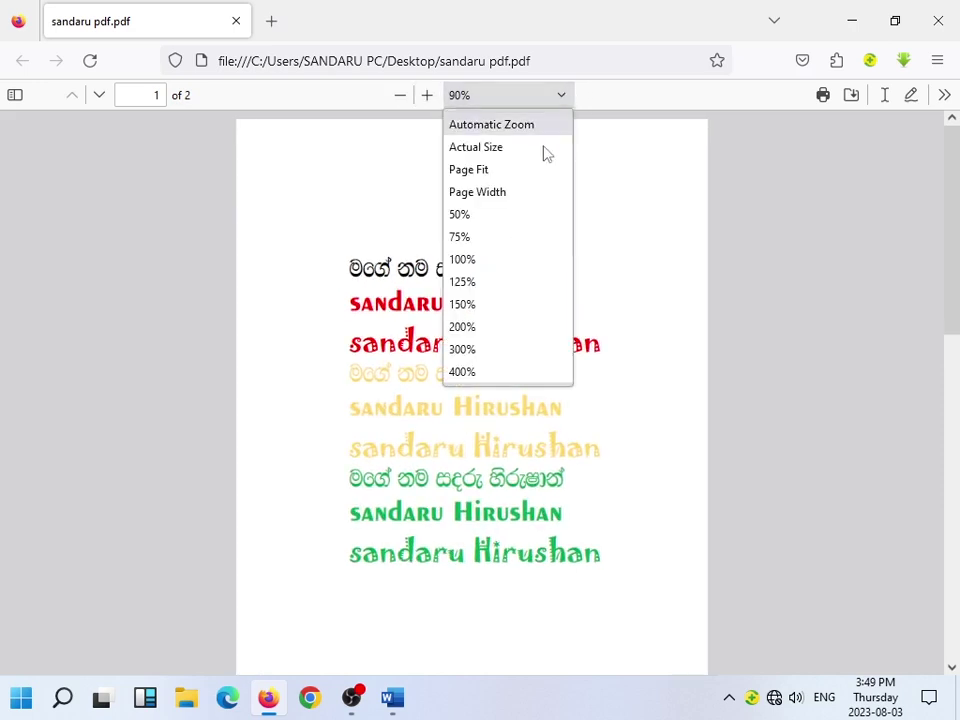
{"action": "left_click", "coordinate": [463, 327]}
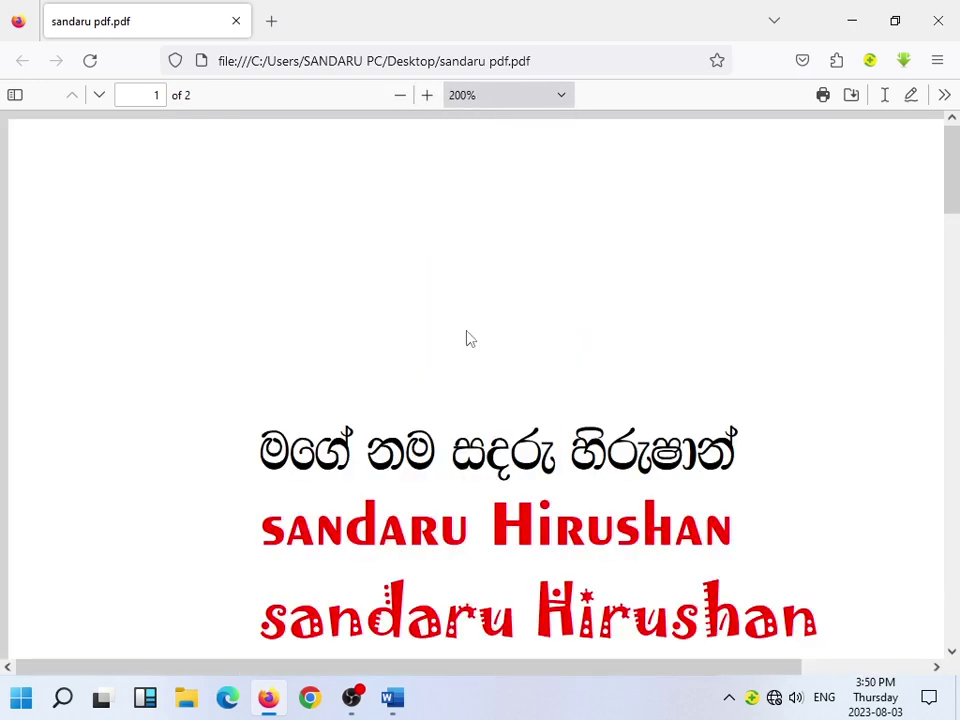
{"action": "left_click", "coordinate": [563, 97]}
{"action": "left_click", "coordinate": [468, 261]}
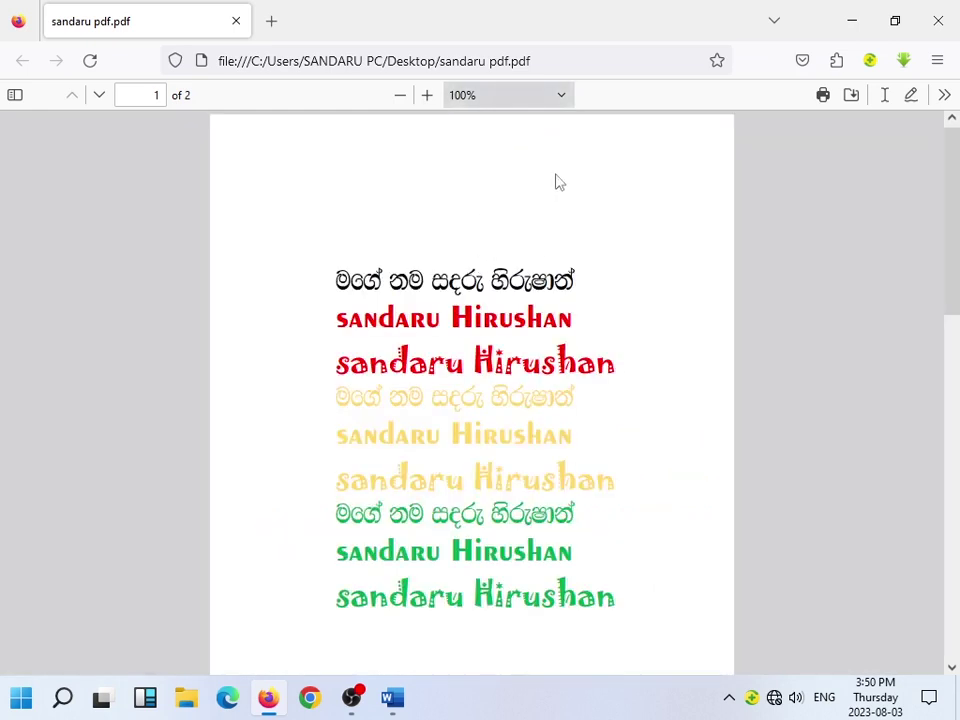
{"action": "left_click", "coordinate": [559, 97]}
{"action": "left_click", "coordinate": [473, 215]}
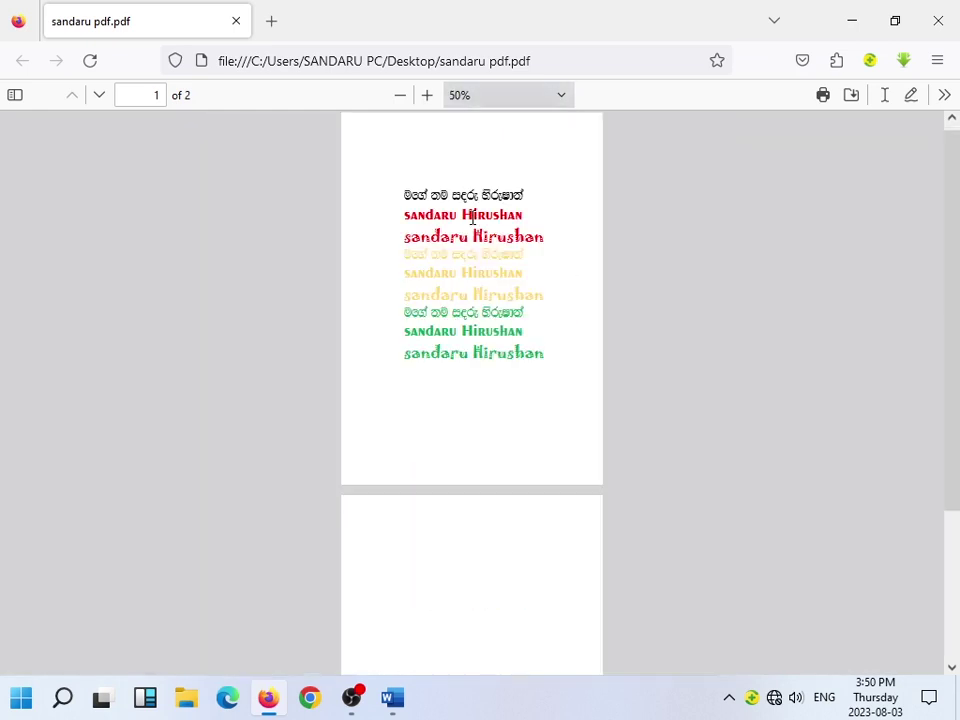
Close Firefox and bring the sandaru new Word document back on screen.
{"action": "scroll", "coordinate": [845, 279], "scroll_direction": "up", "scroll_amount": 1}
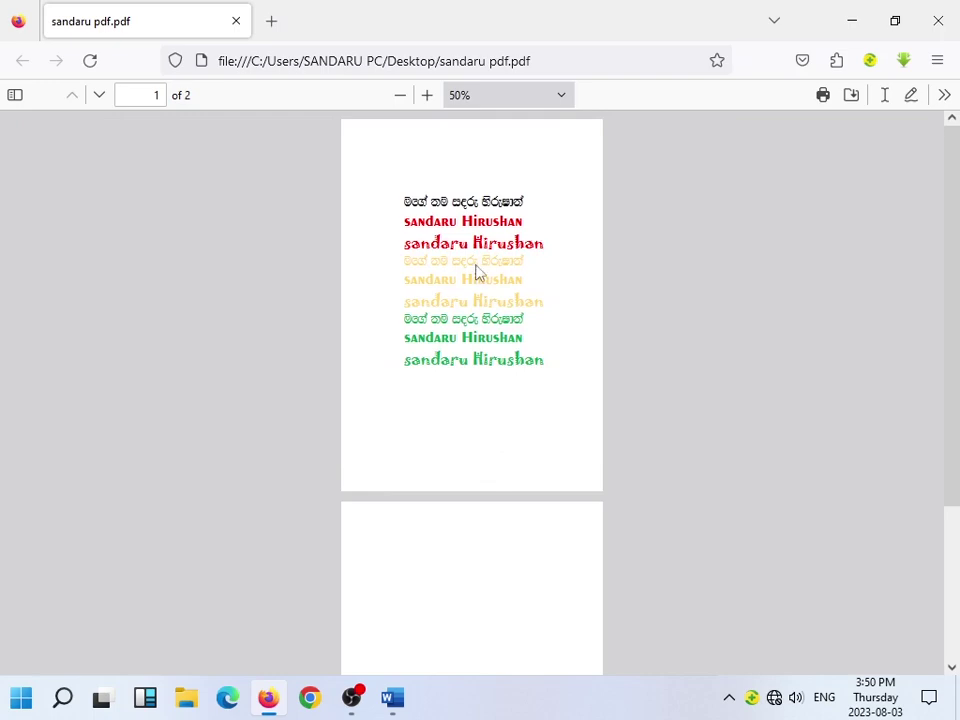
{"action": "left_click", "coordinate": [938, 20]}
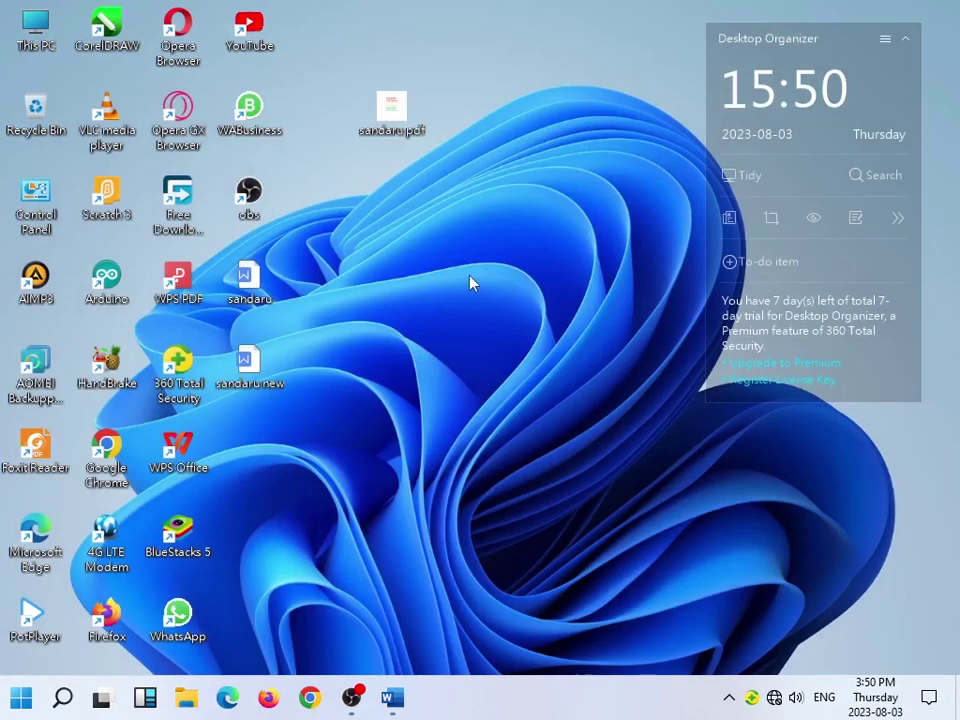
{"action": "left_click", "coordinate": [396, 706]}
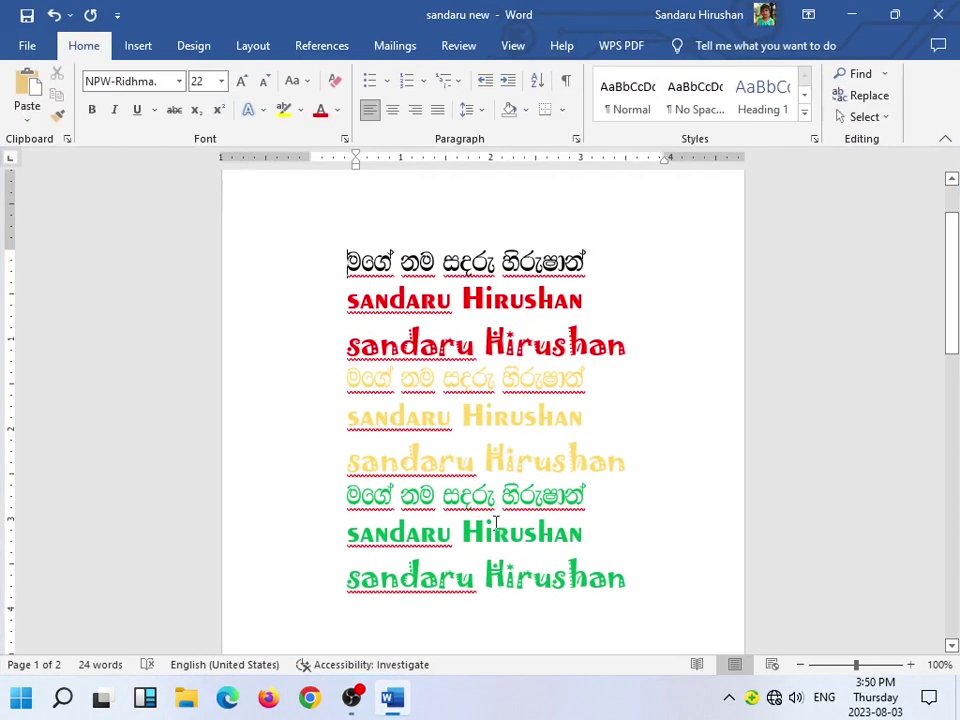
Drag the ruler indent left for the red Jokerman name line.
{"action": "left_click", "coordinate": [276, 367]}
{"action": "left_click", "coordinate": [274, 231]}
{"action": "left_click", "coordinate": [270, 302]}
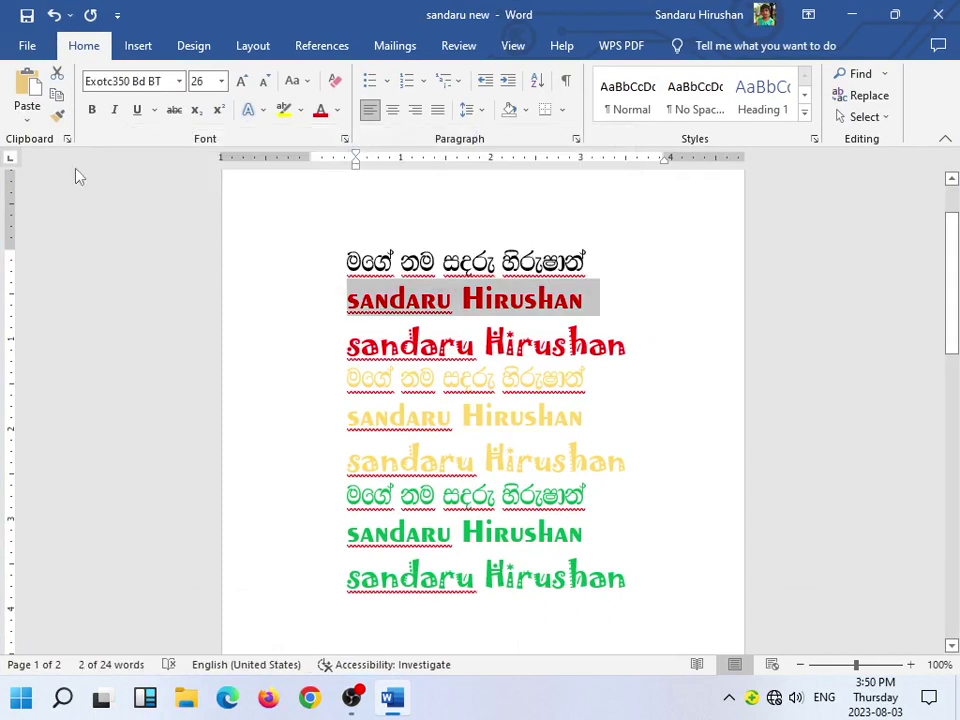
{"action": "left_click", "coordinate": [280, 350]}
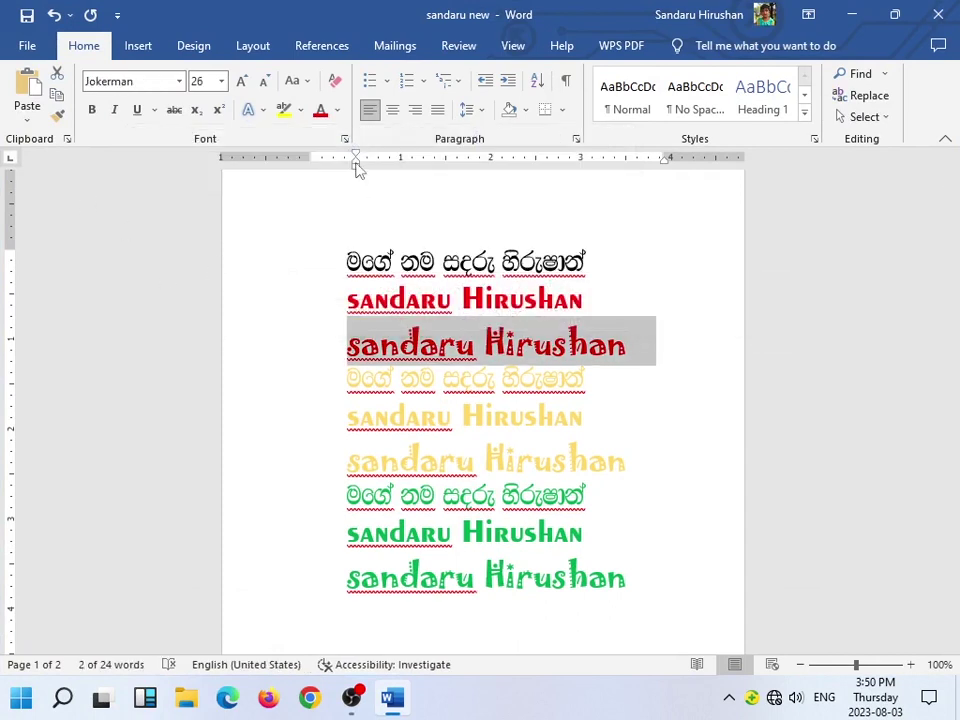
{"action": "left_click_drag", "start_coordinate": [350, 172], "coordinate": [287, 214]}
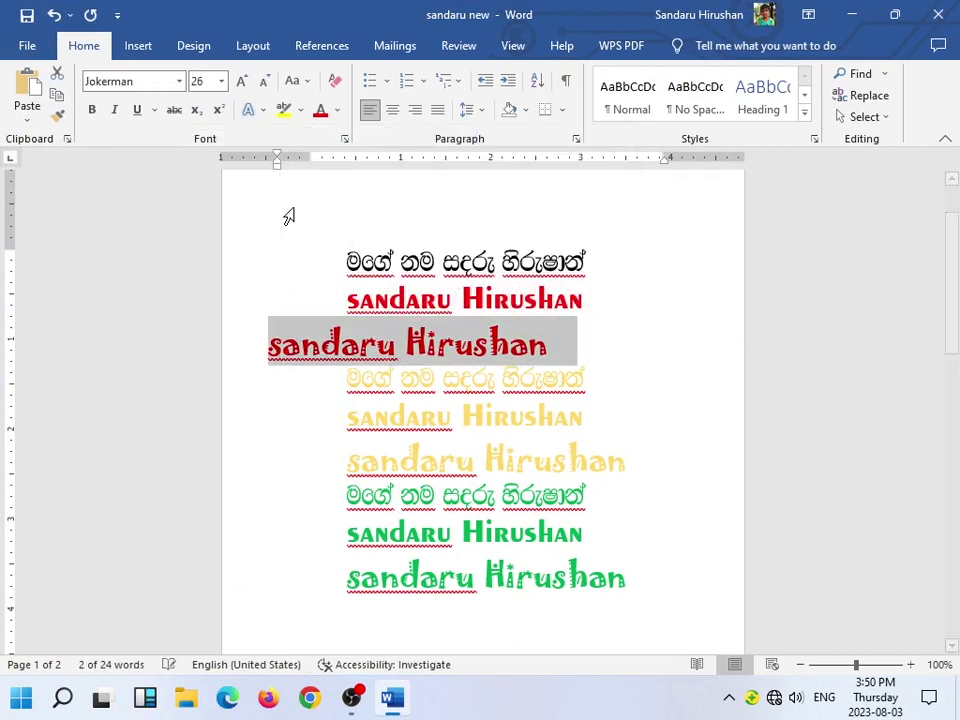
{"action": "left_click", "coordinate": [360, 446]}
{"action": "left_click_drag", "start_coordinate": [356, 163], "coordinate": [274, 198]}
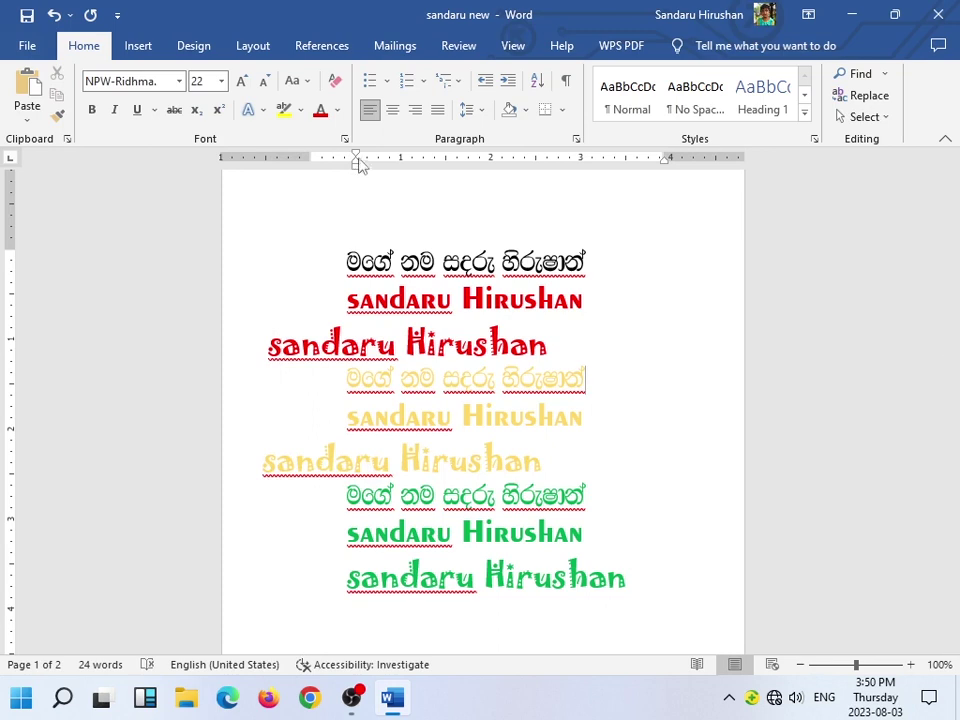
{"action": "left_click_drag", "start_coordinate": [354, 170], "coordinate": [298, 184]}
{"action": "left_click", "coordinate": [369, 424]}
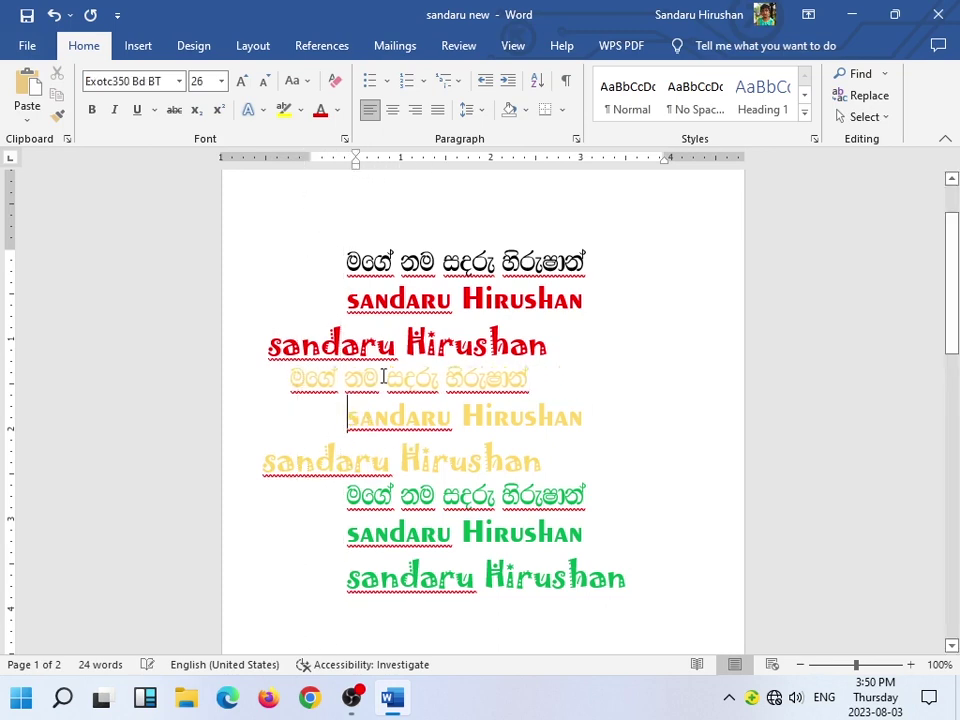
{"action": "mouse_move", "coordinate": [355, 166]}
{"action": "left_mouse_down"}
{"action": "mouse_move", "coordinate": [305, 190]}
{"action": "mouse_move", "coordinate": [262, 190]}
{"action": "left_mouse_up"}
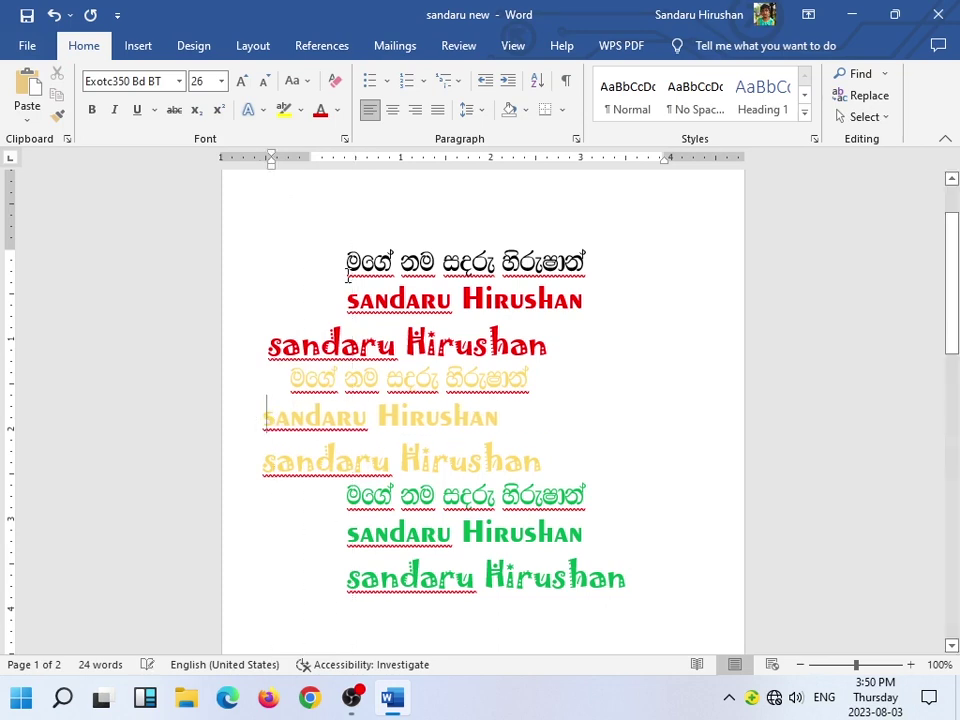
{"action": "left_click_drag", "start_coordinate": [658, 584], "coordinate": [321, 251]}
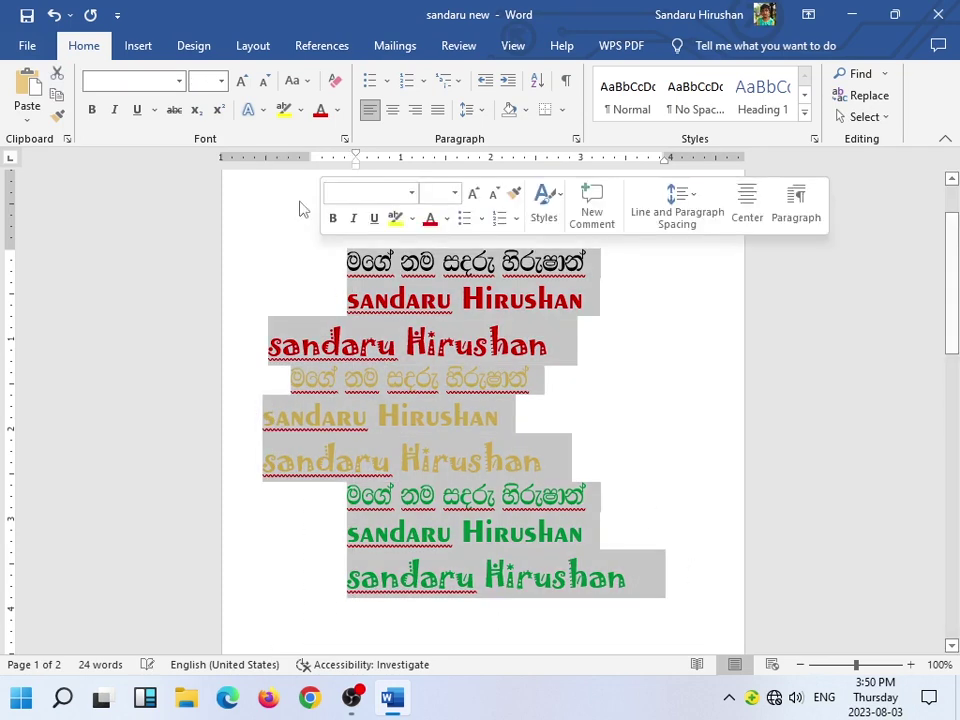
Shift all lines left, try Center and Justify, then restore the normal left indent.
{"action": "mouse_move", "coordinate": [350, 168]}
{"action": "left_mouse_down"}
{"action": "mouse_move", "coordinate": [388, 180]}
{"action": "mouse_move", "coordinate": [568, 189]}
{"action": "left_mouse_up"}
{"action": "scroll", "coordinate": [566, 295], "scroll_direction": "down", "scroll_amount": 1}
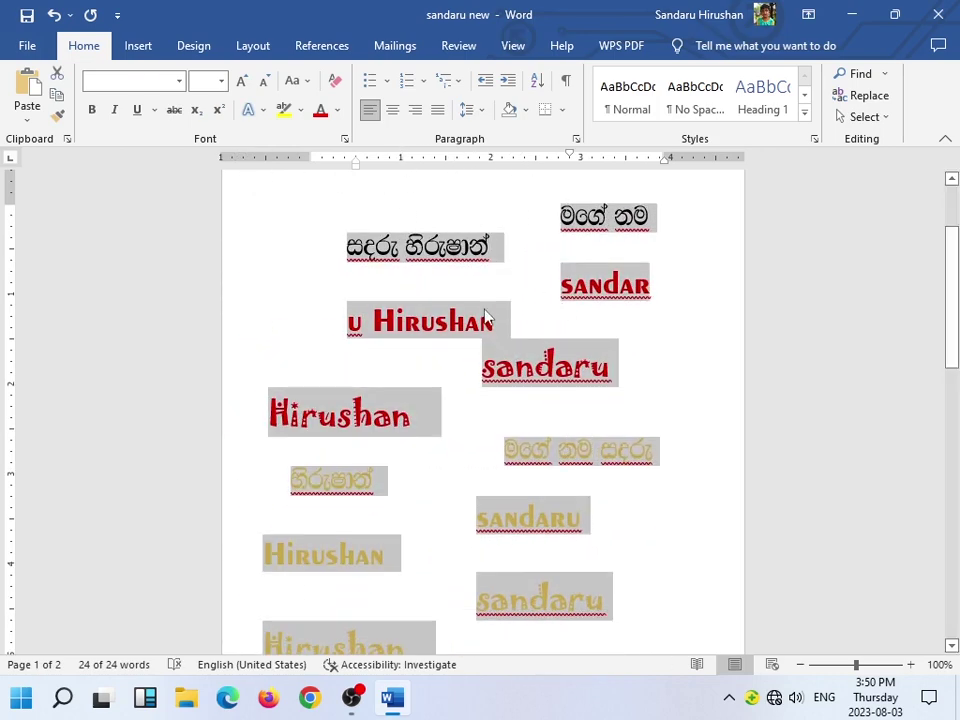
{"action": "left_click", "coordinate": [393, 111]}
{"action": "left_click", "coordinate": [434, 116]}
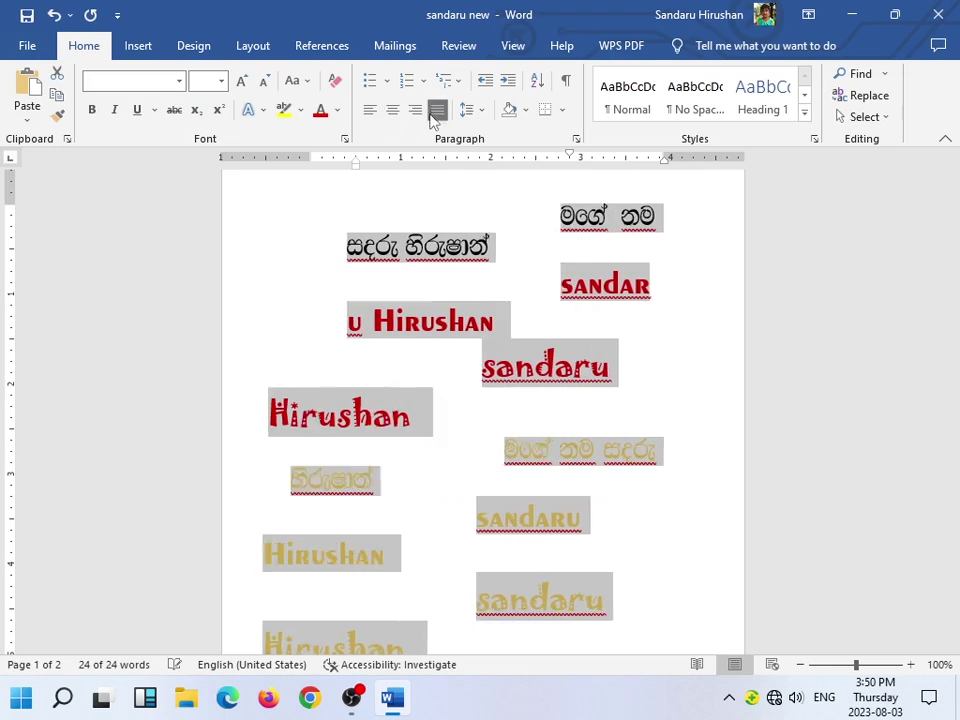
{"action": "left_click_drag", "start_coordinate": [571, 158], "coordinate": [358, 157]}
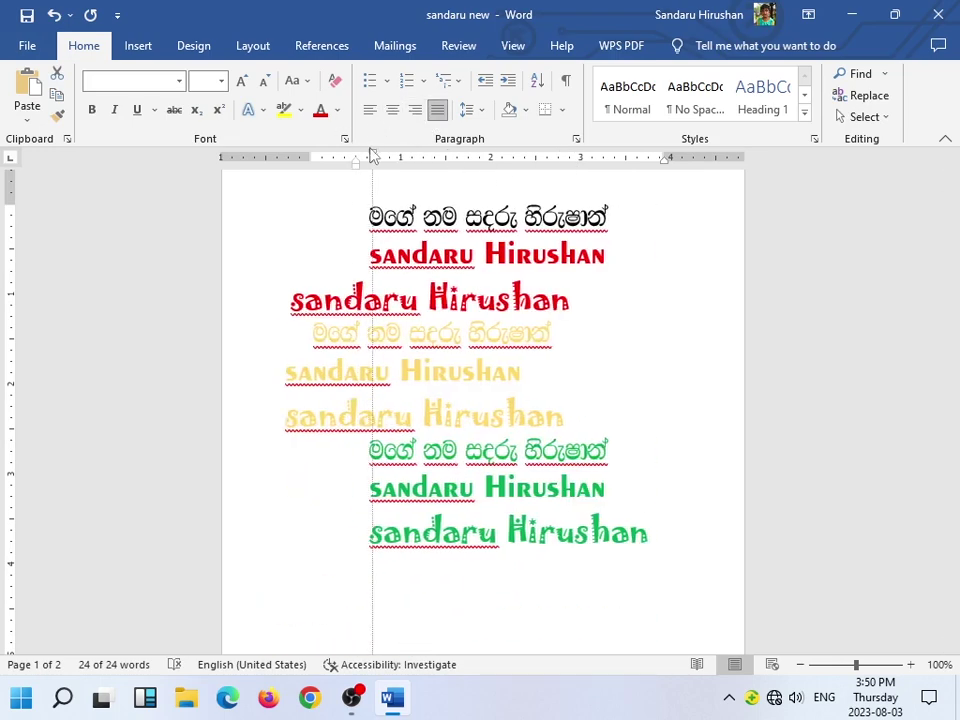
Realign the red Jokerman line with the others and nudge the yellow lines slightly right.
{"action": "left_click", "coordinate": [270, 310]}
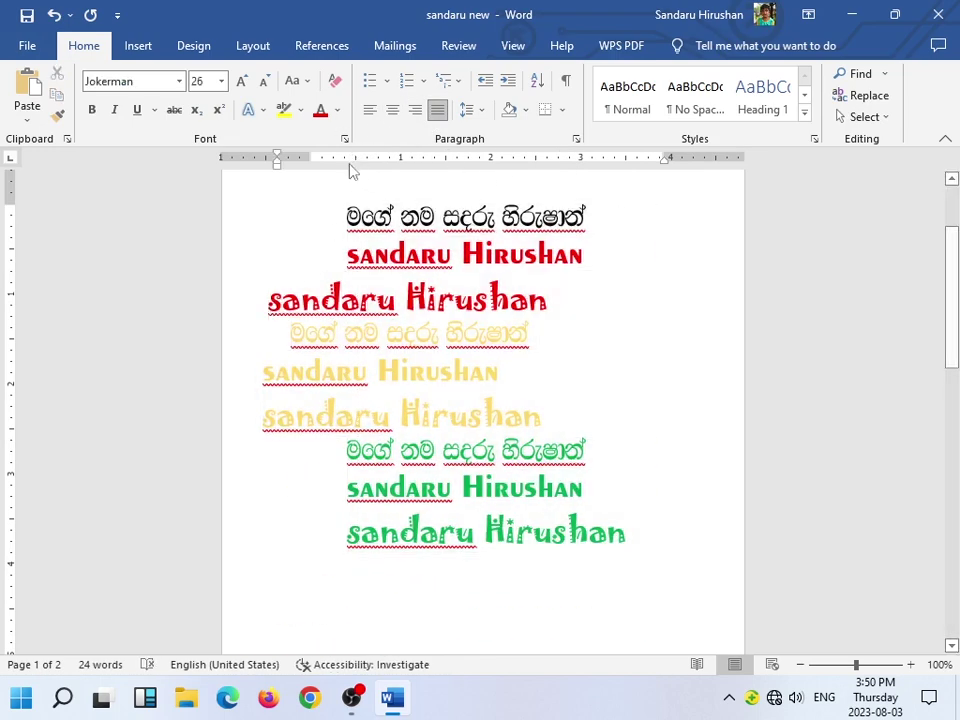
{"action": "left_click_drag", "start_coordinate": [277, 157], "coordinate": [355, 158]}
{"action": "left_click_drag", "start_coordinate": [545, 418], "coordinate": [288, 325]}
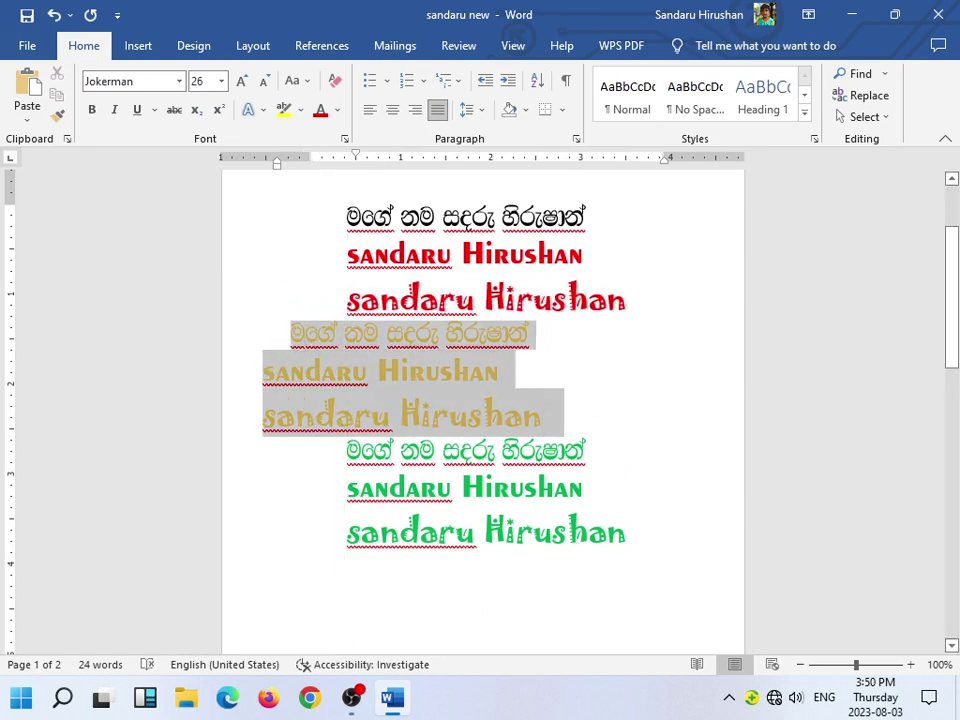
{"action": "left_click_drag", "start_coordinate": [304, 161], "coordinate": [355, 167]}
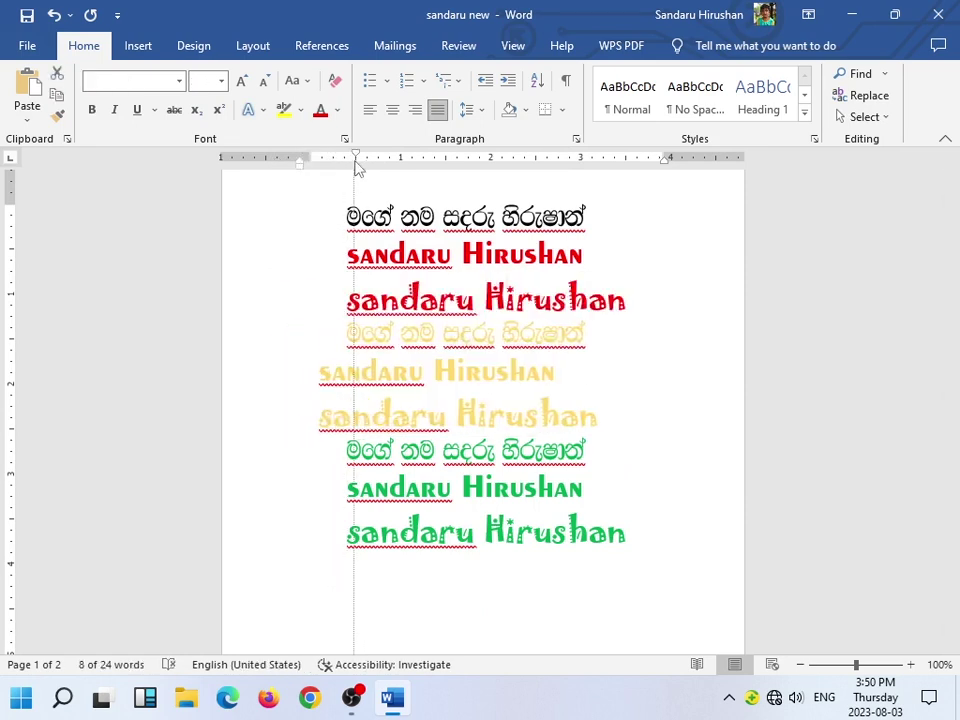
{"action": "left_click", "coordinate": [316, 374]}
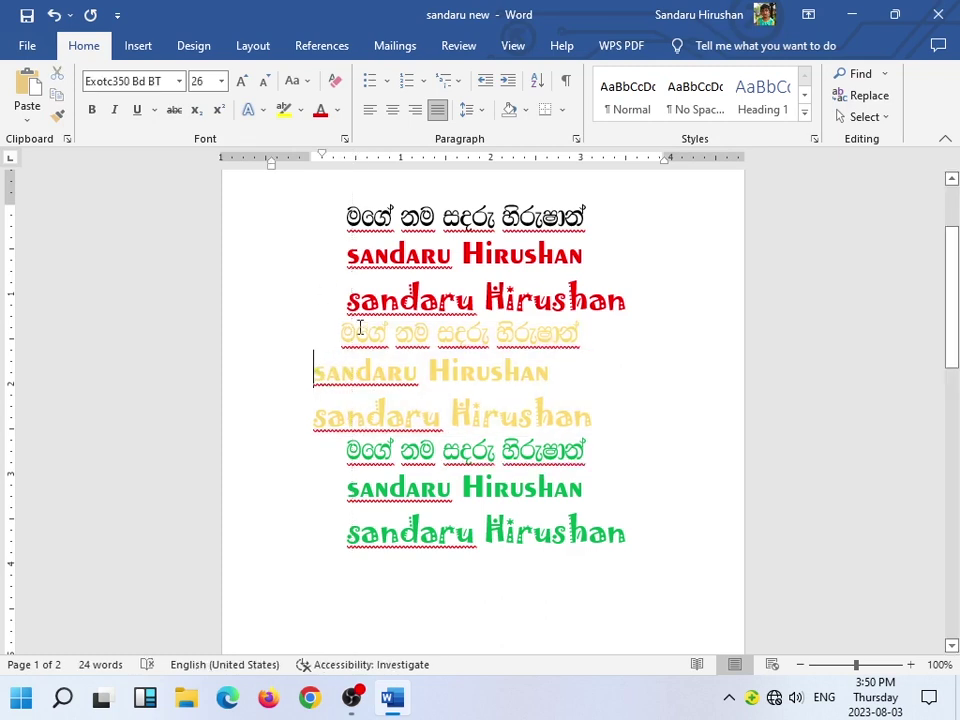
{"action": "left_click_drag", "start_coordinate": [322, 156], "coordinate": [350, 156]}
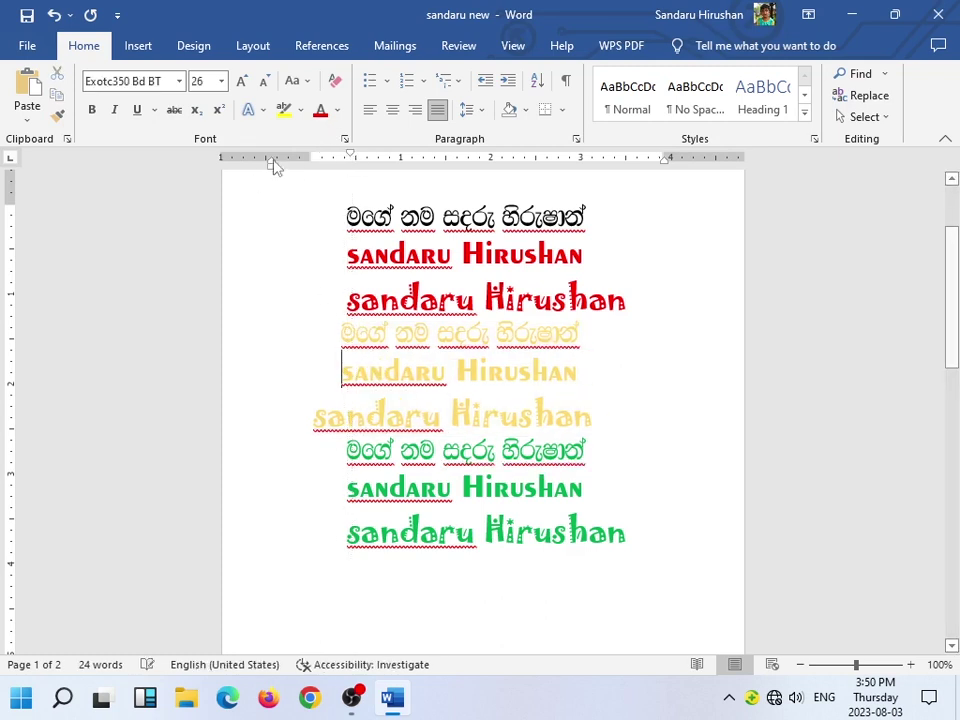
Close the sandaru new document from the File menu, choosing Don't Save.
{"action": "left_click", "coordinate": [27, 45]}
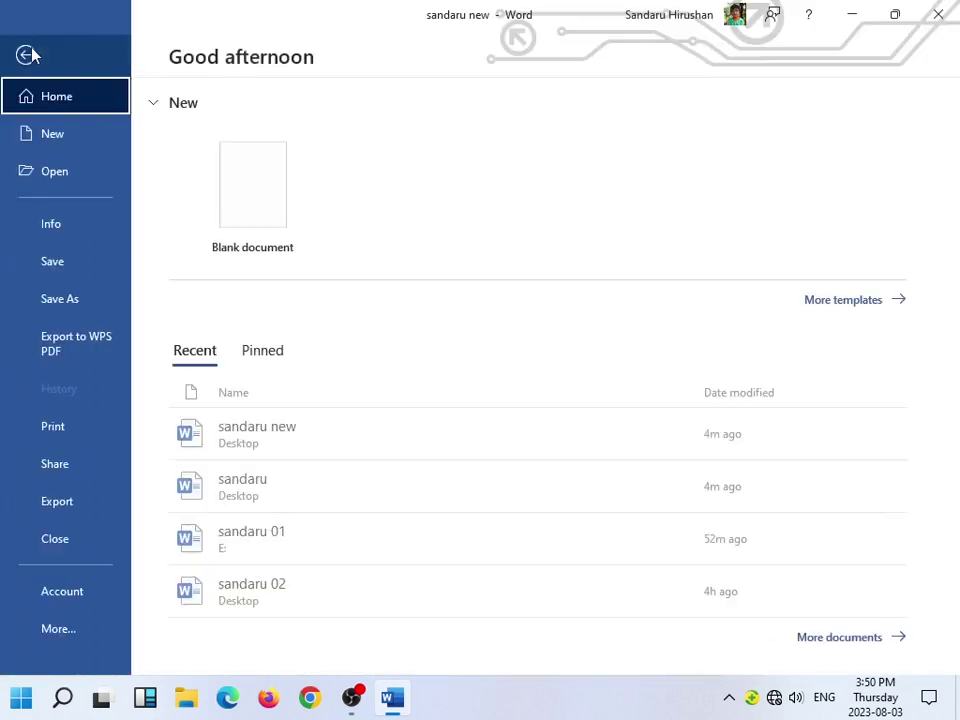
{"action": "left_click", "coordinate": [77, 549]}
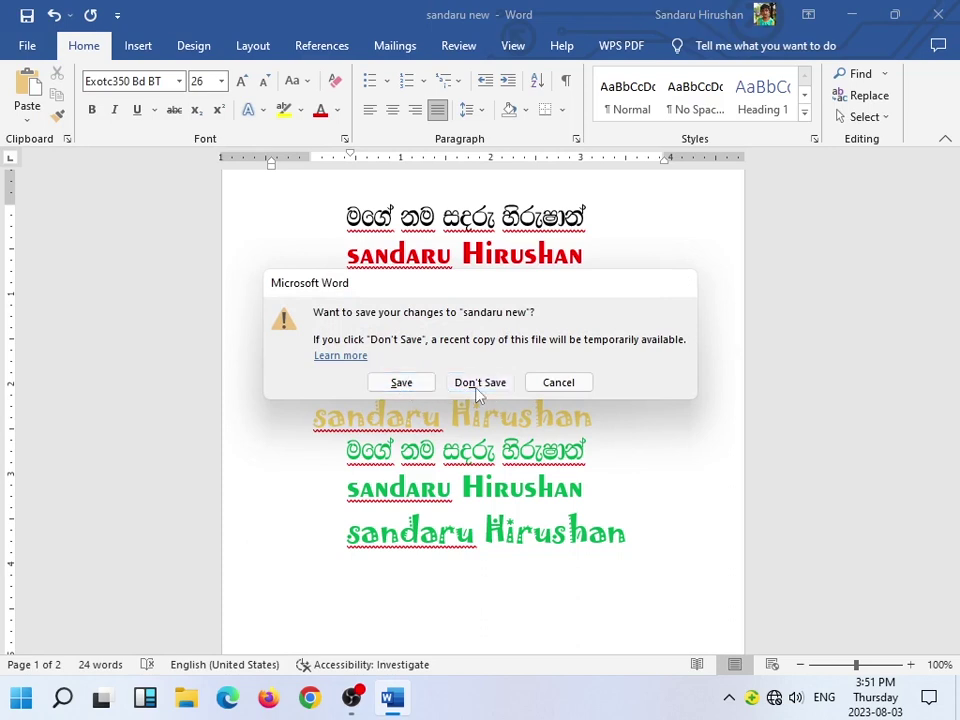
{"action": "left_click", "coordinate": [470, 385]}
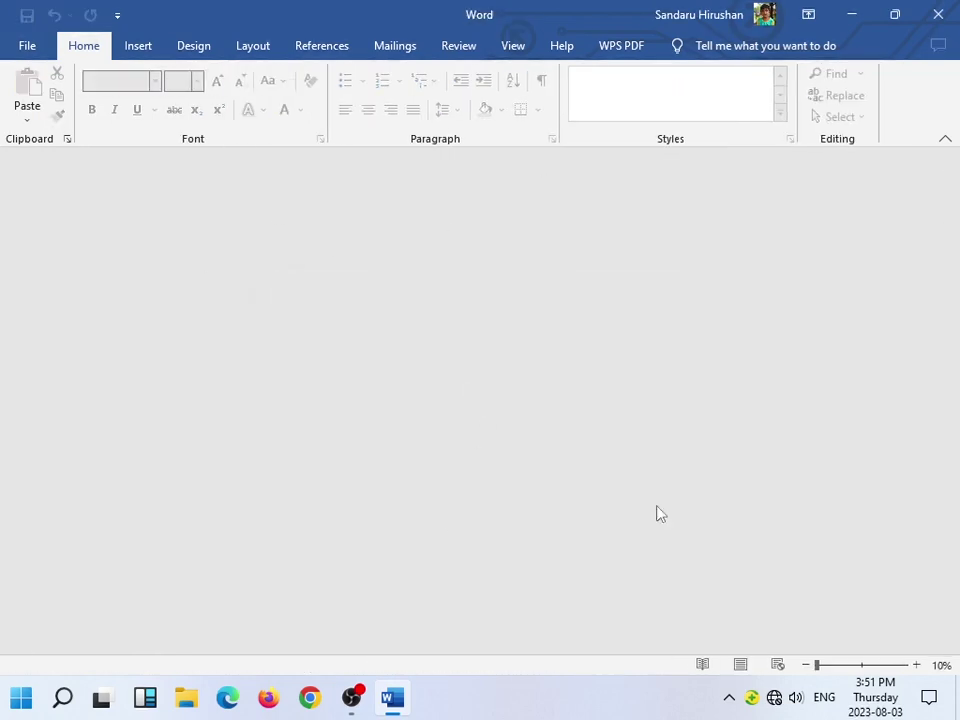
Open the original 'sandaru' document from the Desktop through File > Open > Browse.
{"action": "left_click", "coordinate": [18, 46]}
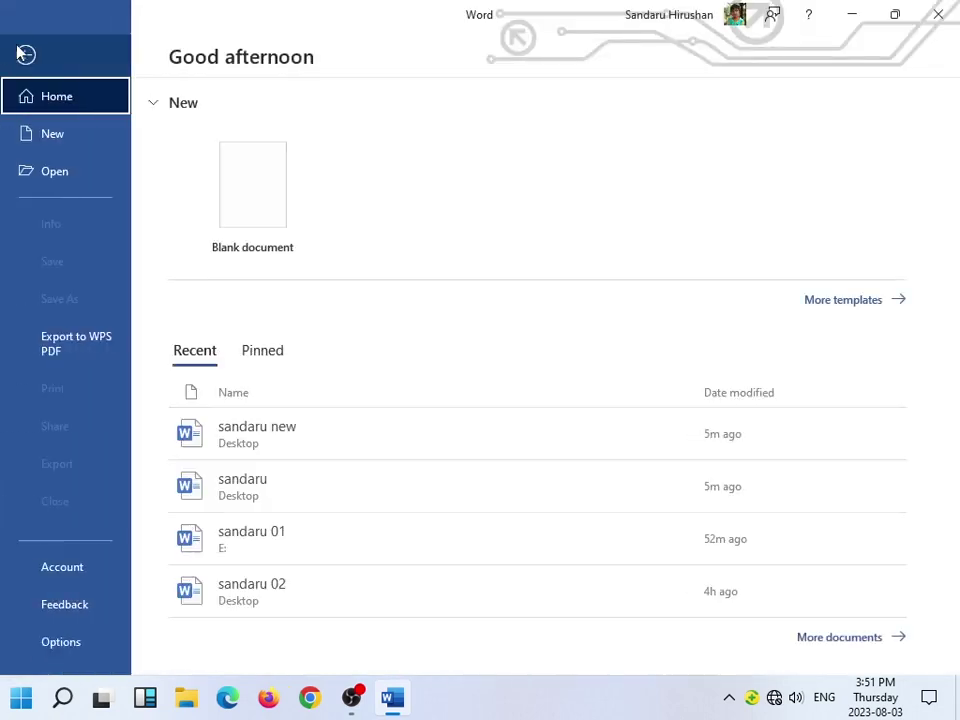
{"action": "left_click", "coordinate": [75, 172]}
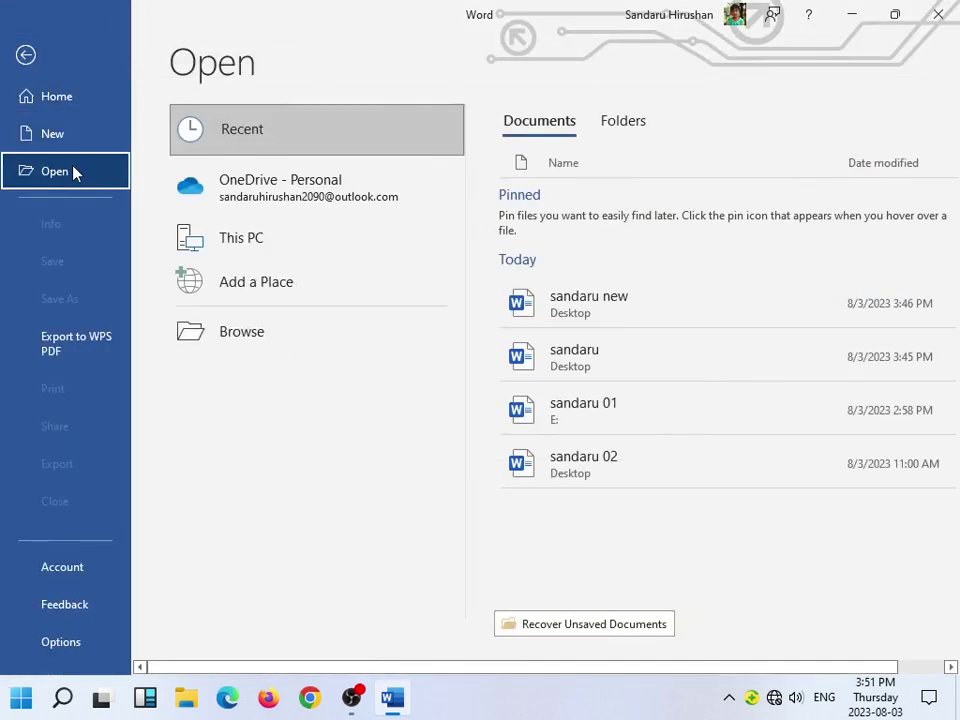
{"action": "left_click", "coordinate": [291, 346]}
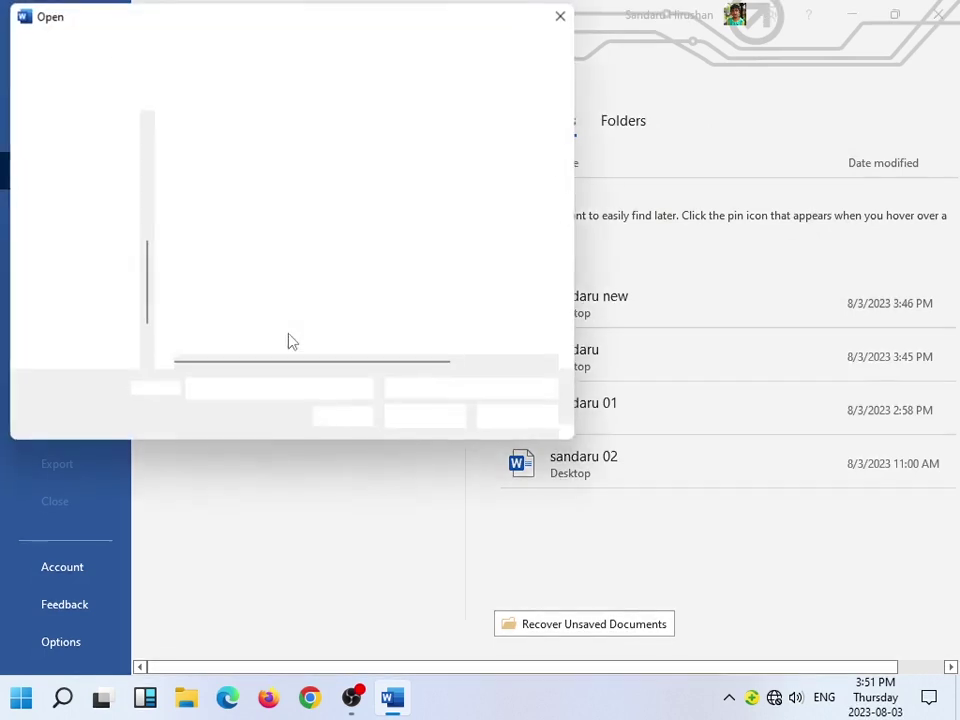
{"action": "left_click", "coordinate": [72, 166]}
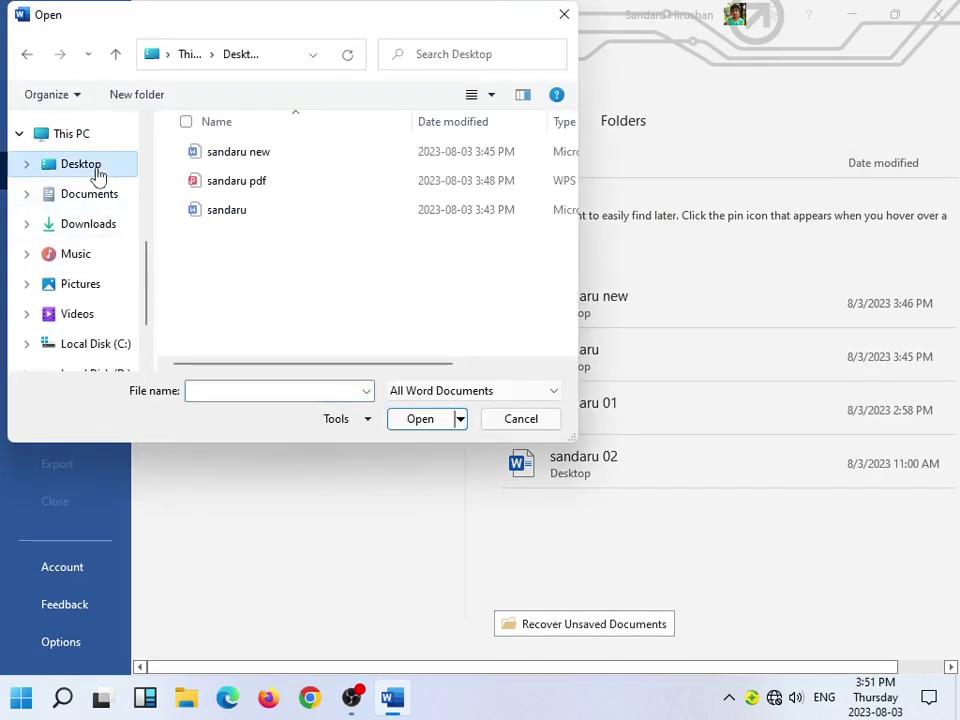
{"action": "left_click", "coordinate": [224, 211]}
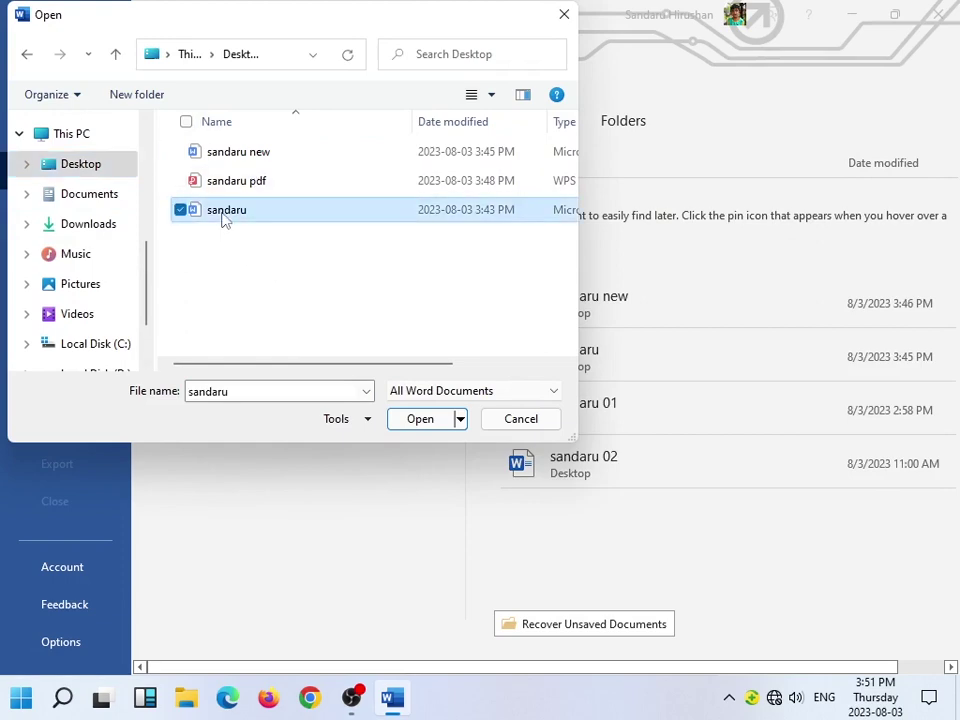
{"action": "left_click", "coordinate": [247, 155]}
{"action": "left_click", "coordinate": [240, 212]}
{"action": "left_click", "coordinate": [428, 425]}
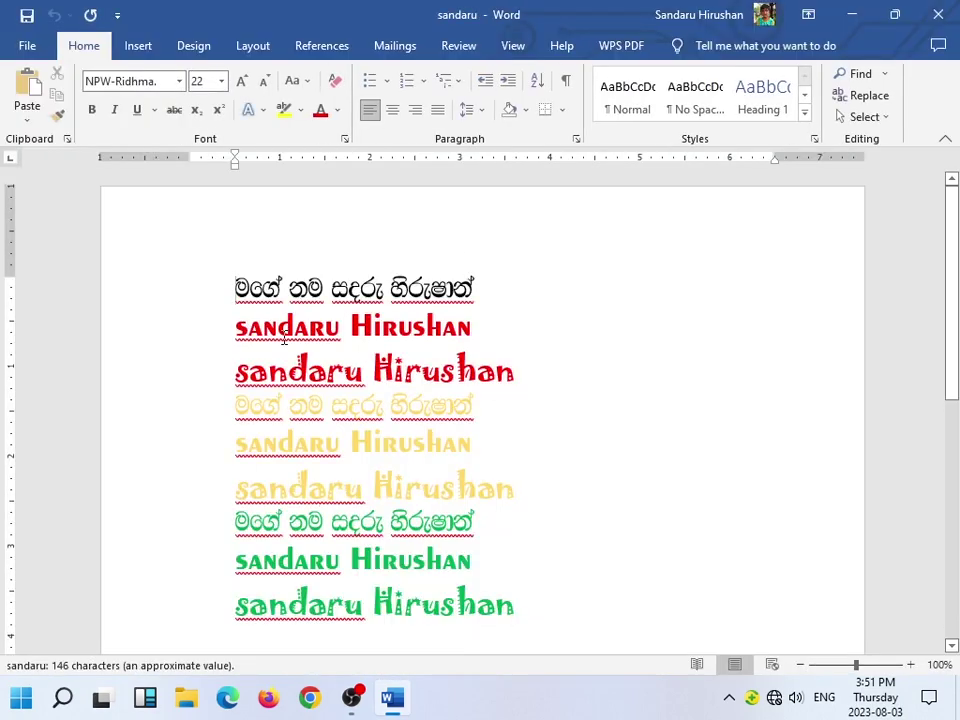